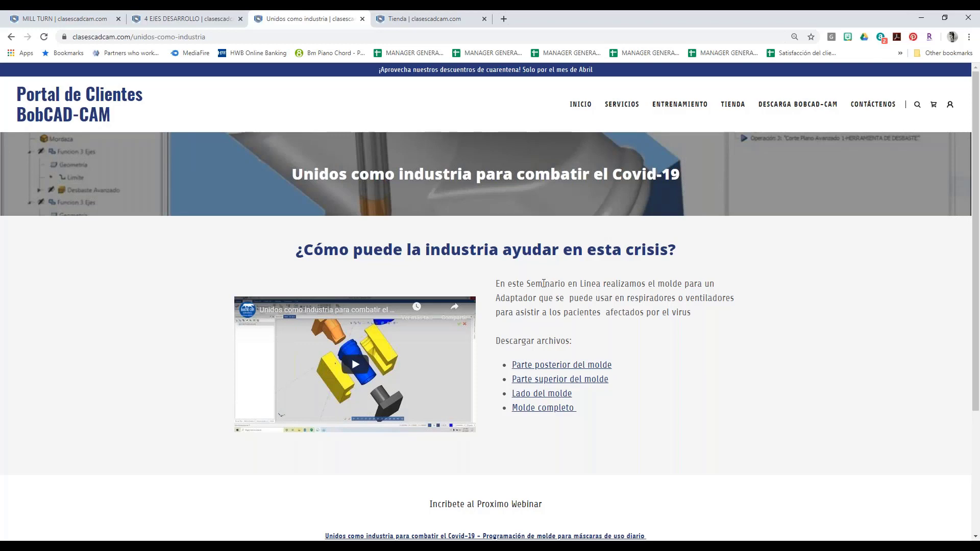
Step: Look over the Covid-19 industry page, including its mold file downloads and the upcoming webinar registration
scroll(528, 283, down, 1)
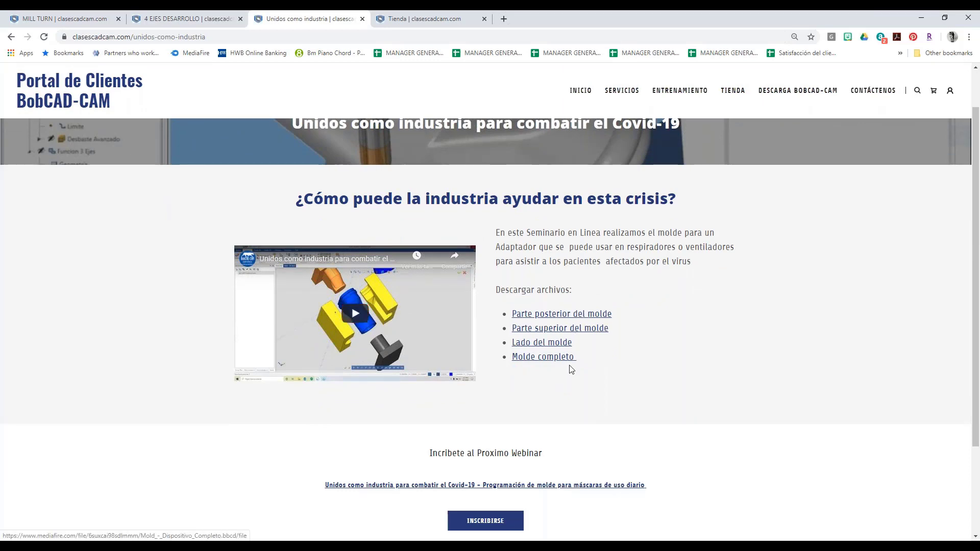
scroll(571, 367, down, 1)
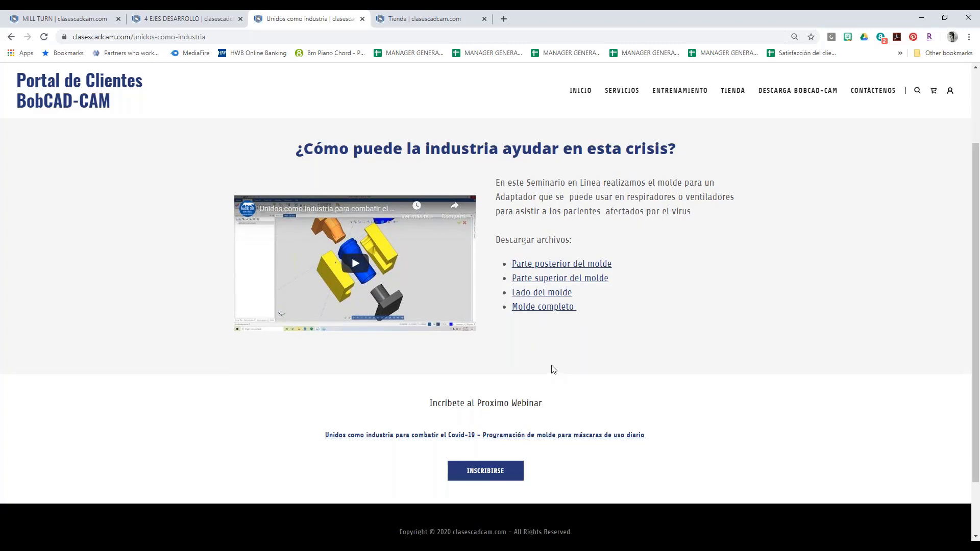
scroll(582, 264, up, 2)
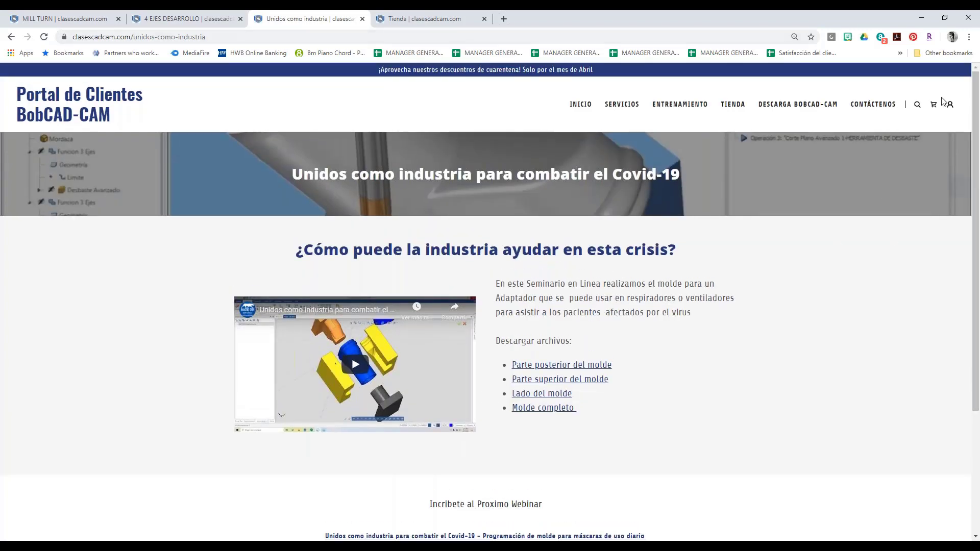
Step: Go to the portal's Servicios page and open the Blog BobCAD-CAM from there
click(616, 108)
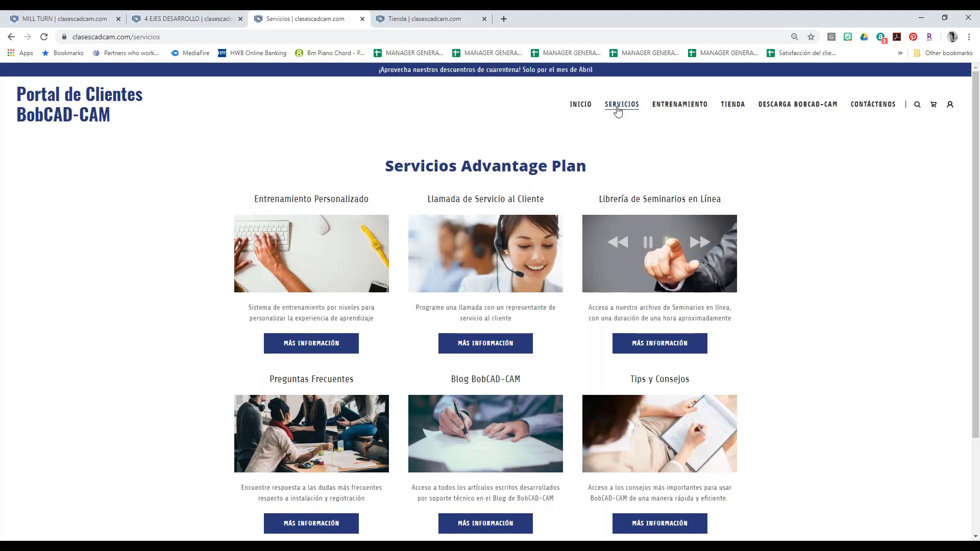
scroll(537, 288, down, 1)
scroll(537, 306, down, 2)
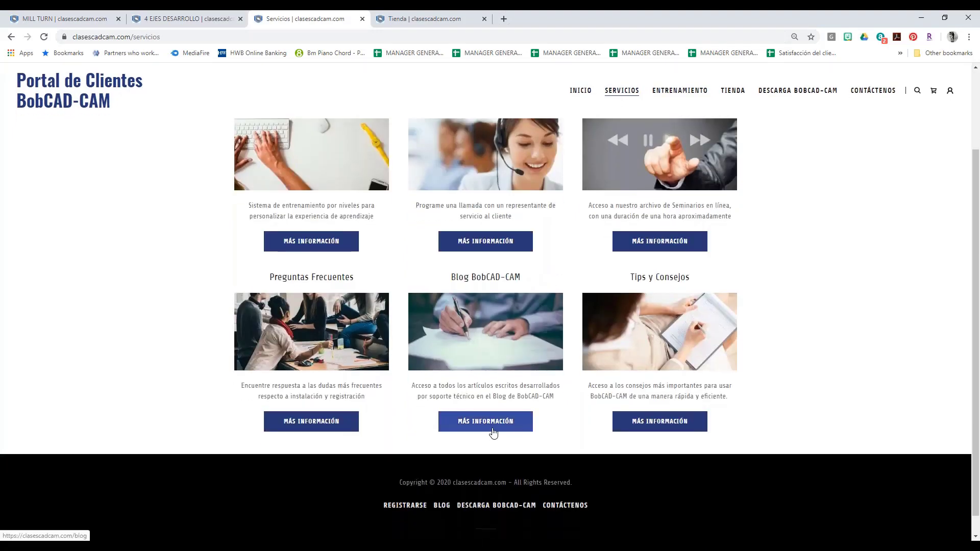
click(492, 428)
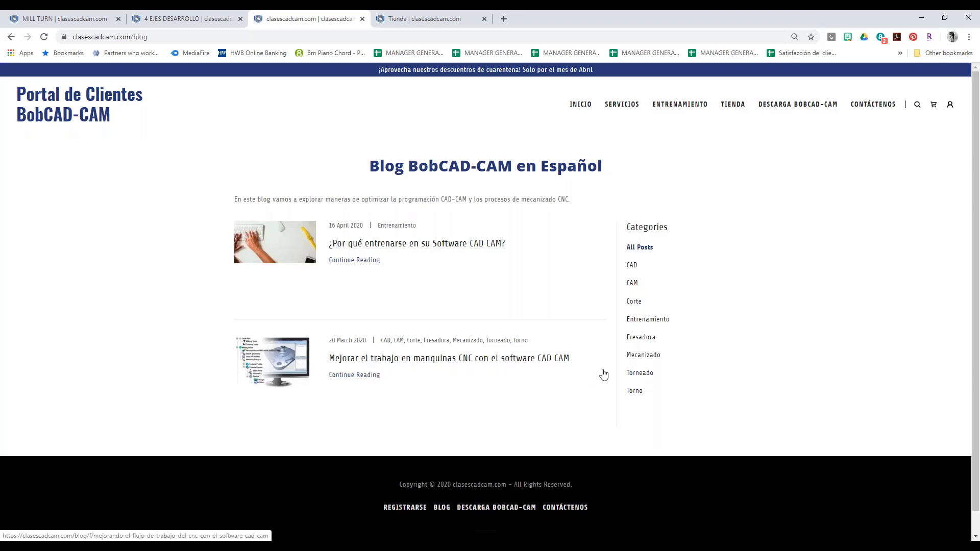
Step: Open the blog article "¿Por qué entrenarse en su Software CAD CAM?" and skim it through to the comments section
click(414, 248)
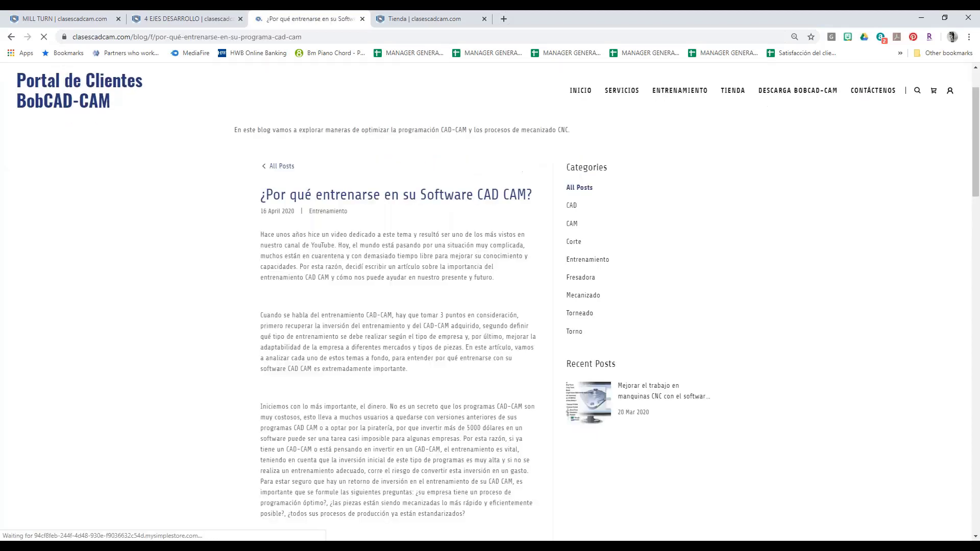
scroll(370, 160, down, 10)
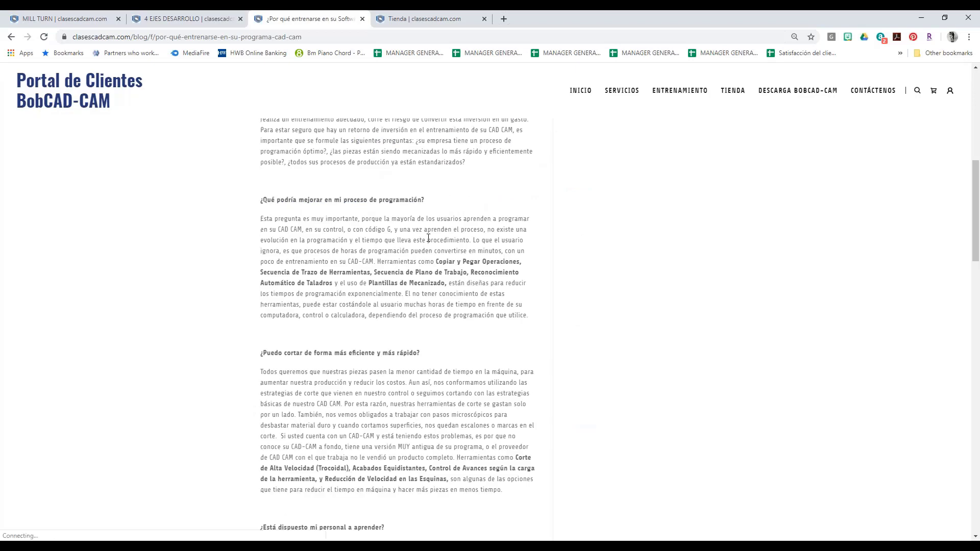
scroll(398, 327, down, 1)
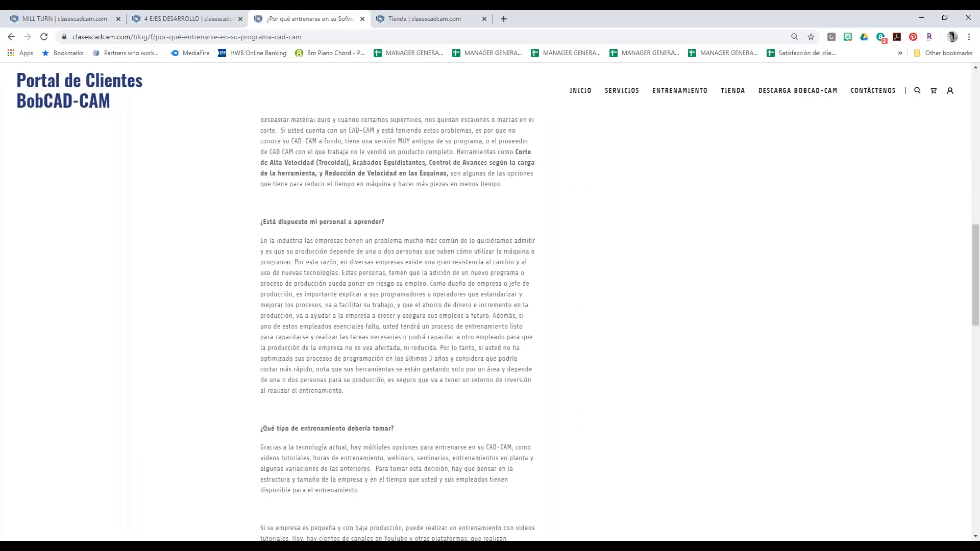
scroll(398, 327, down, 2)
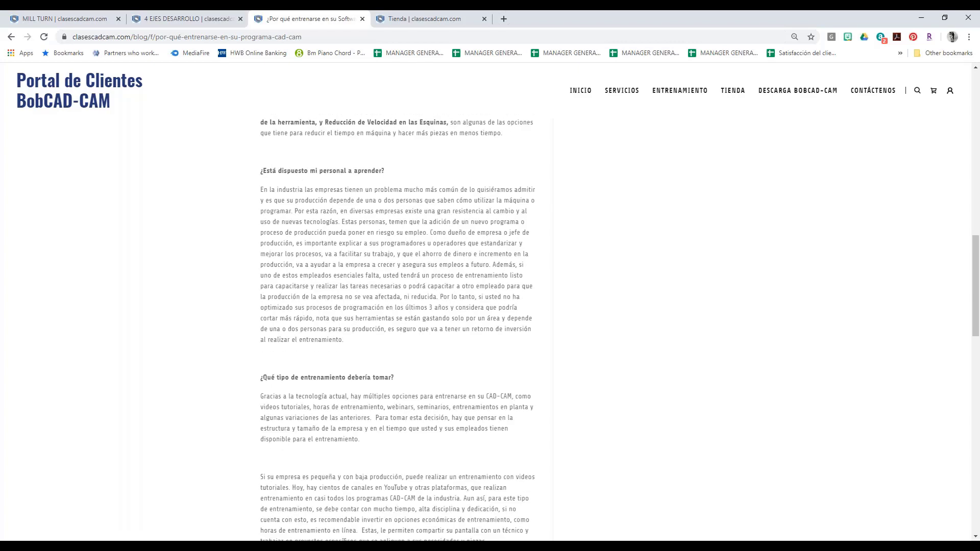
scroll(501, 264, up, 15)
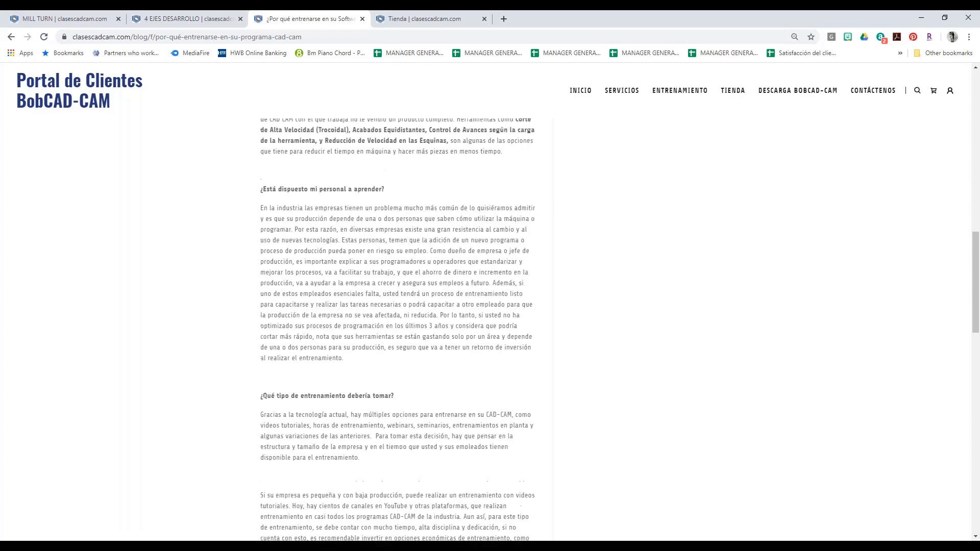
scroll(501, 264, down, 20)
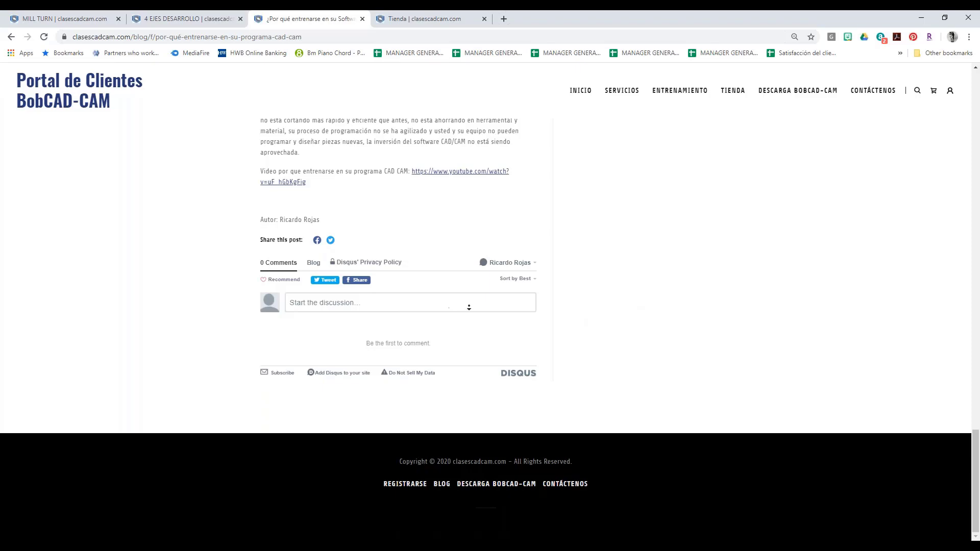
scroll(545, 279, up, 7)
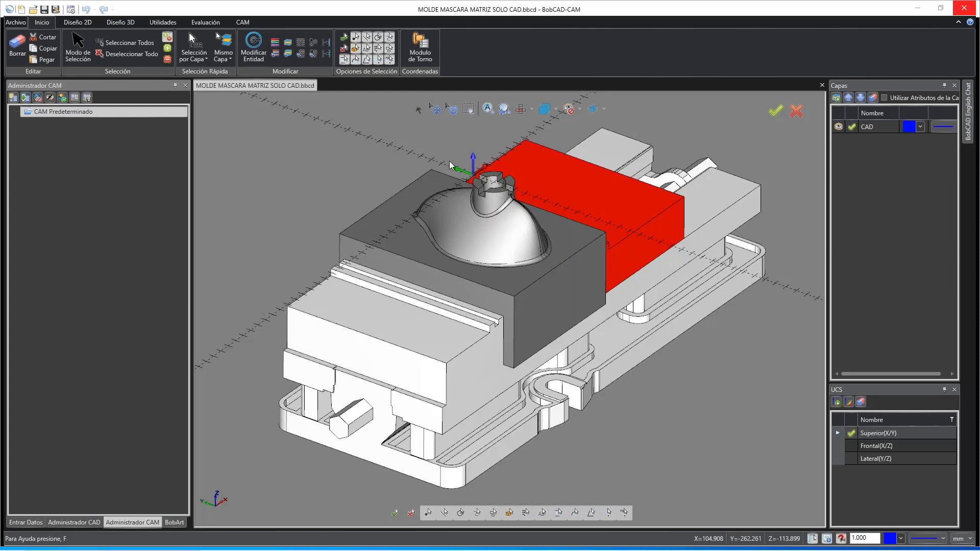
Step: In the BobCAD-CAM mask mold file, add a new layer named PRENSA
middle_drag(510, 230, 508, 168)
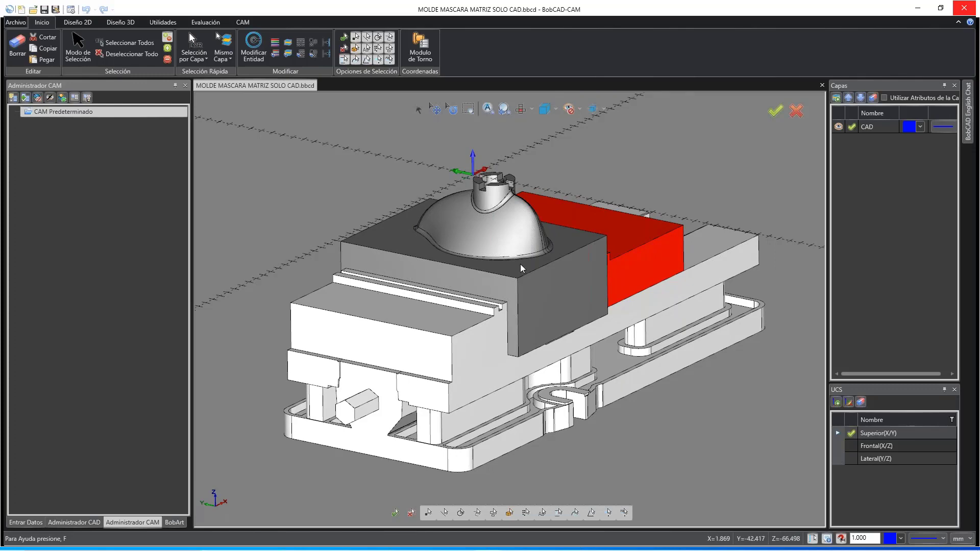
middle_drag(396, 297, 494, 288)
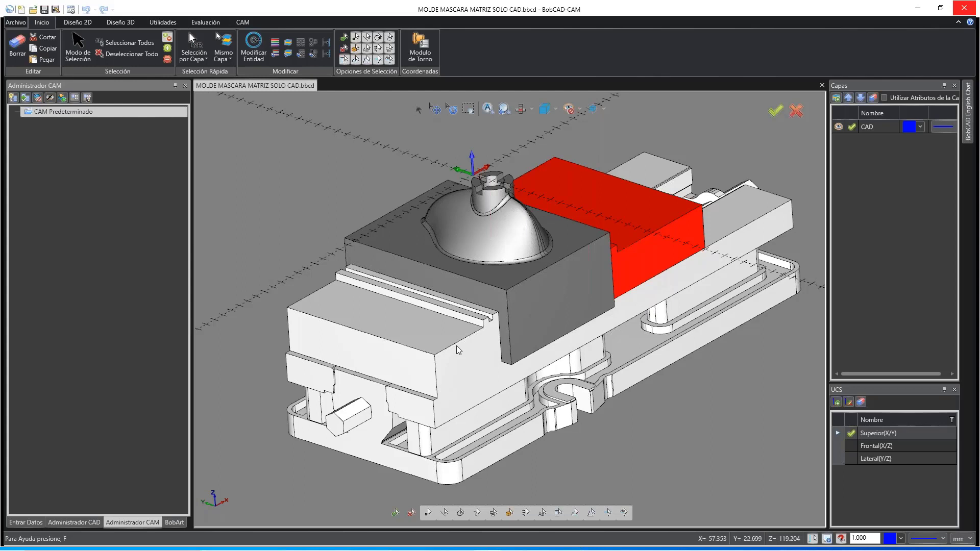
click(836, 97)
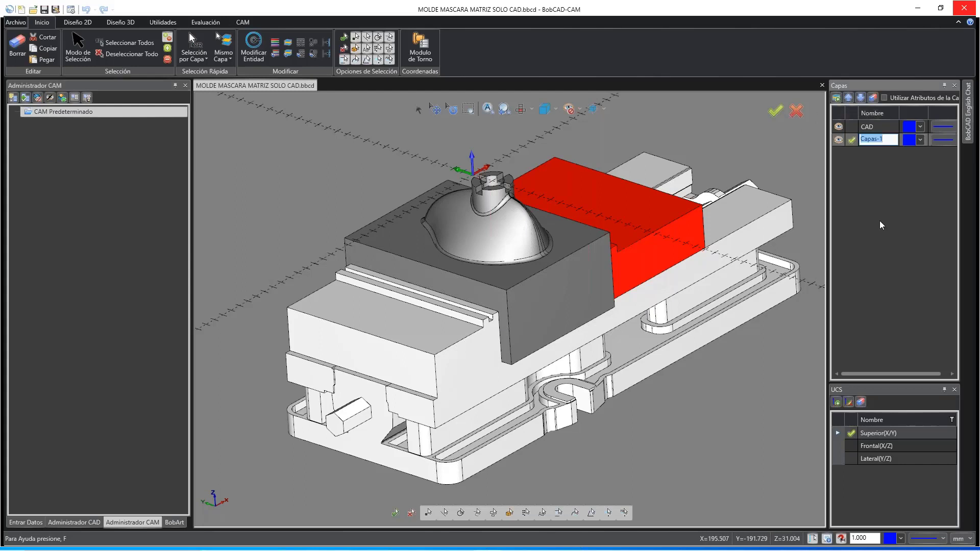
text(PRENSA)
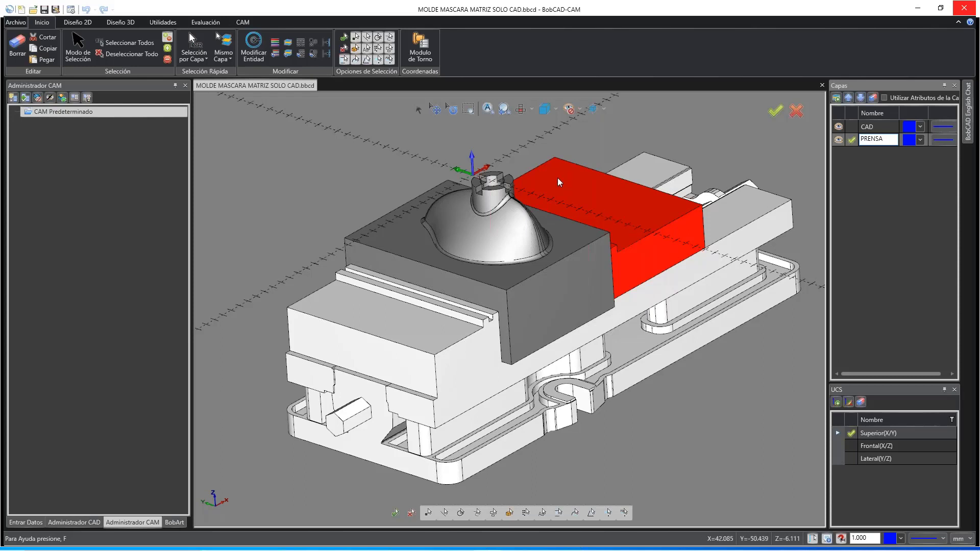
Step: Select the whole vise holding the mold block and change its layer attribute to the new PRENSA layer
click(418, 109)
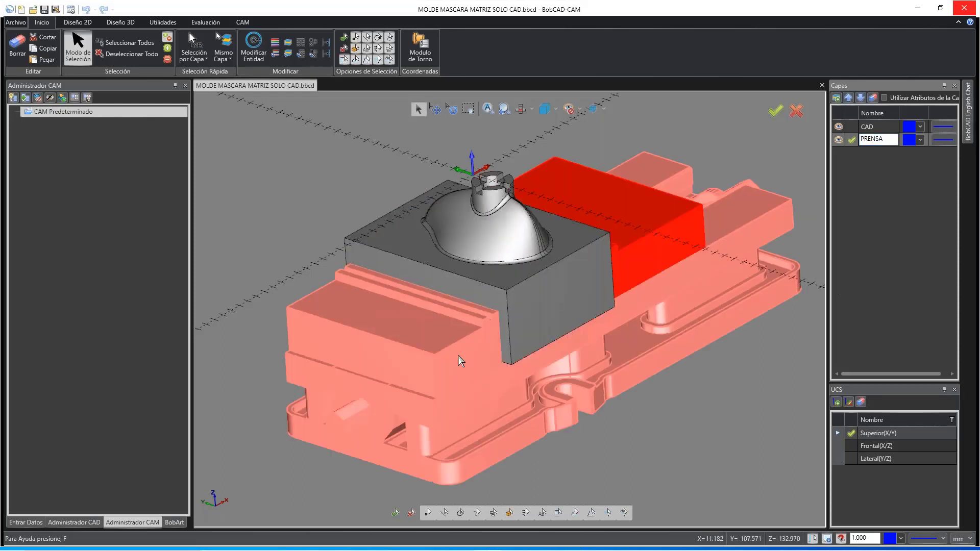
click(459, 360)
right_click(270, 177)
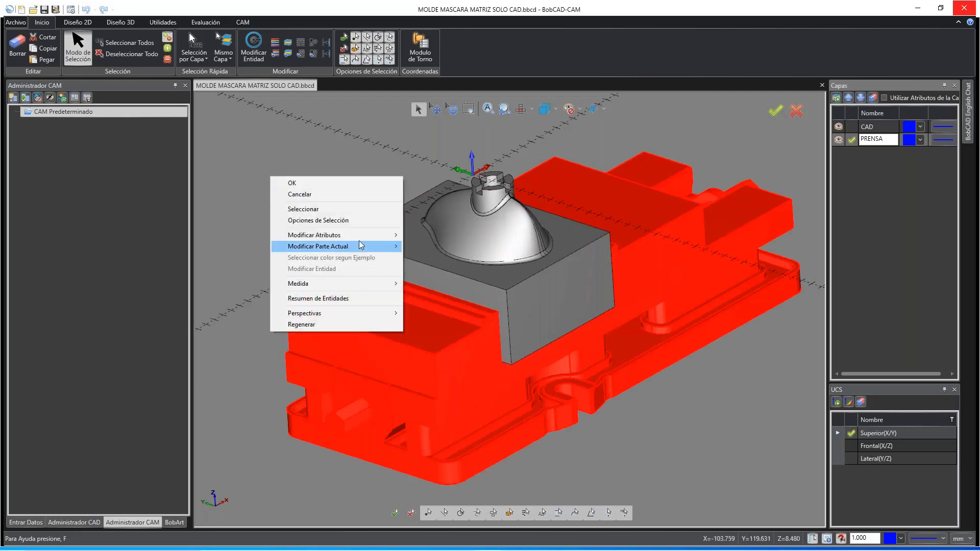
mouse_move(368, 235)
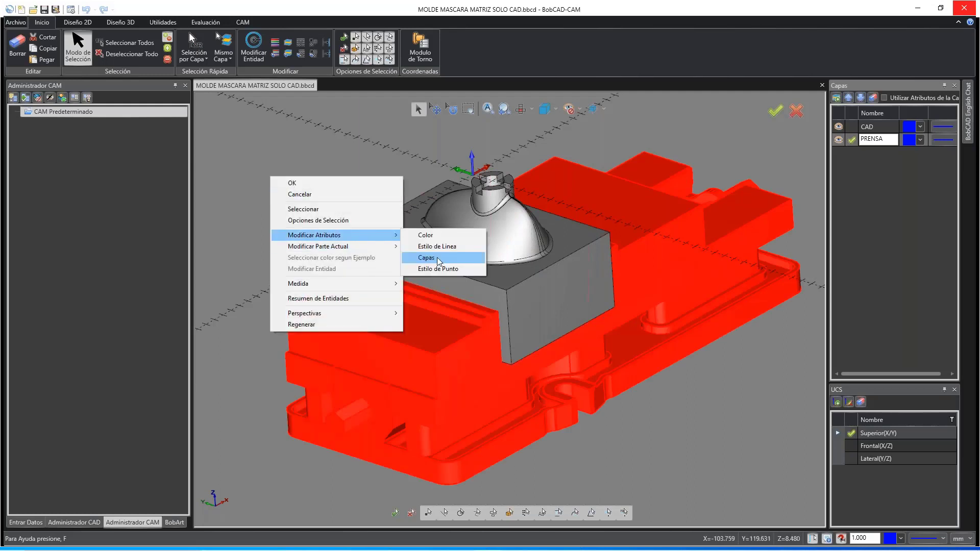
click(438, 259)
click(487, 240)
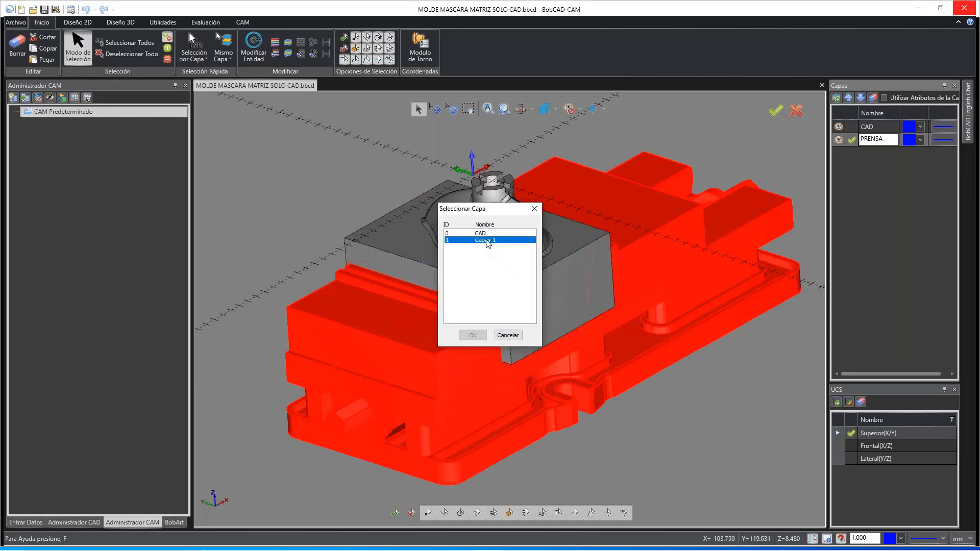
click(473, 336)
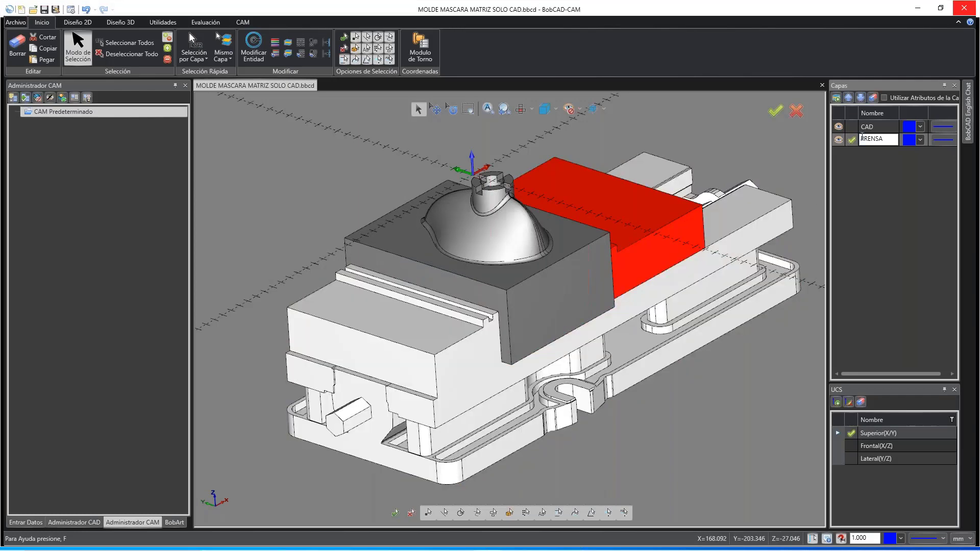
Step: Make CAD the active layer and hide the PRENSA layer, leaving selection mode
click(852, 127)
click(839, 140)
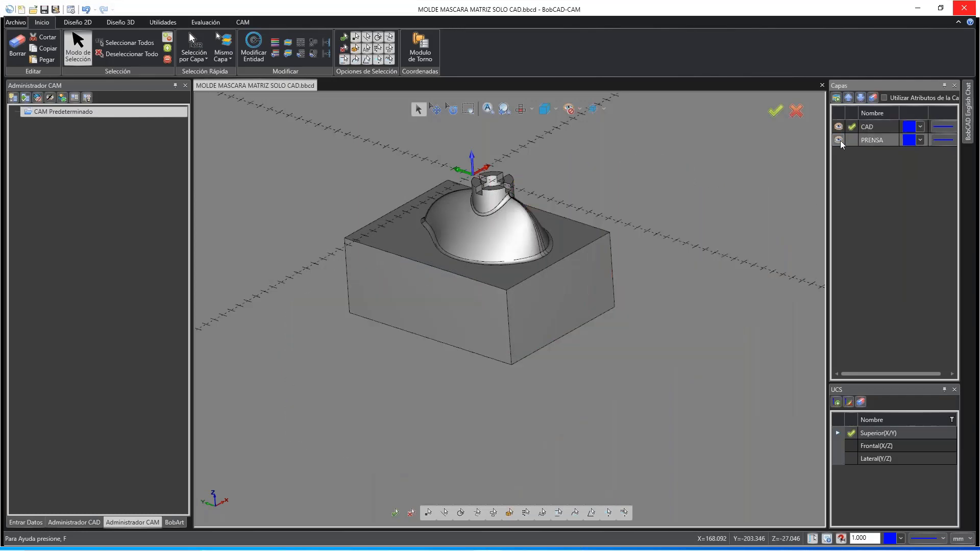
middle_drag(572, 290, 537, 219)
scroll(536, 216, up, 2)
right_click(631, 156)
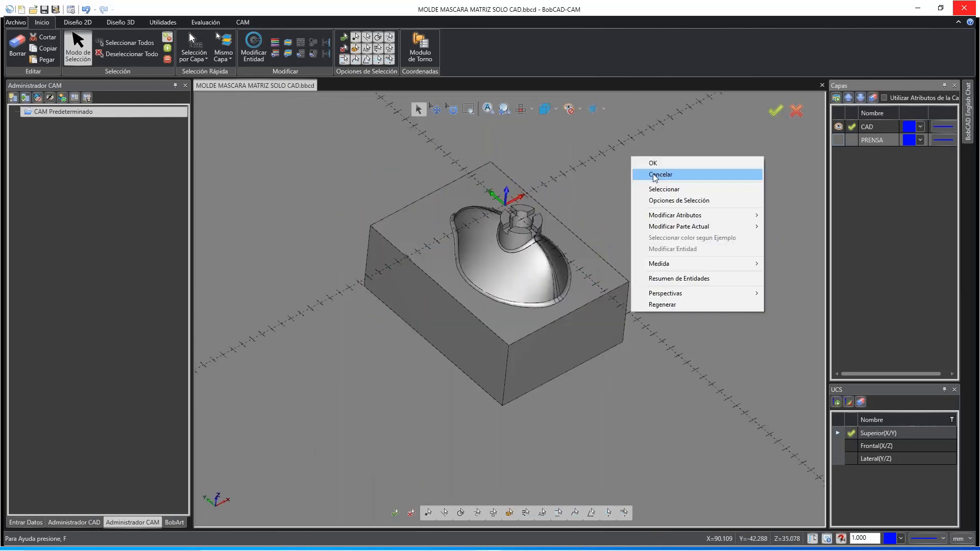
click(653, 175)
middle_drag(645, 236, 616, 241)
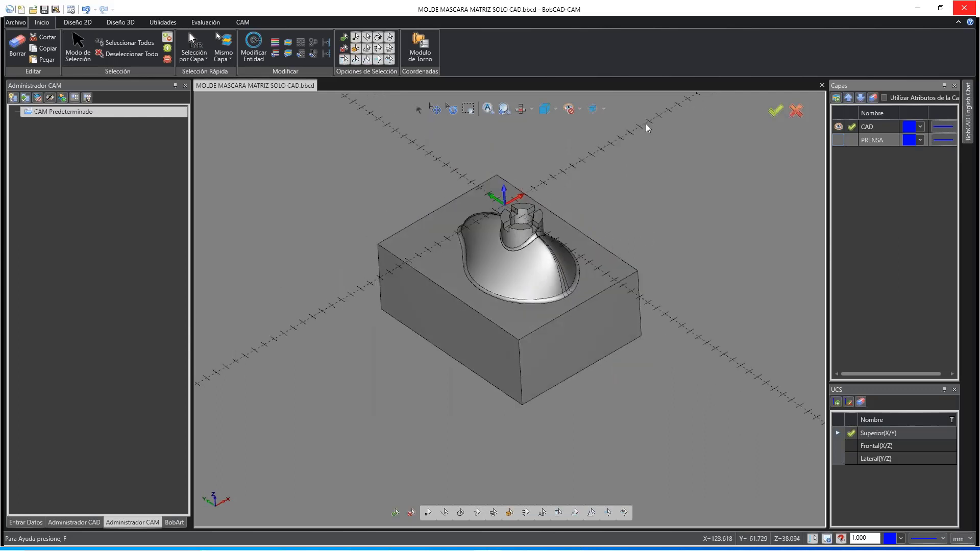
Step: Start a new CAM project of type Fresa with BC_3x_Mill as the machine
click(243, 22)
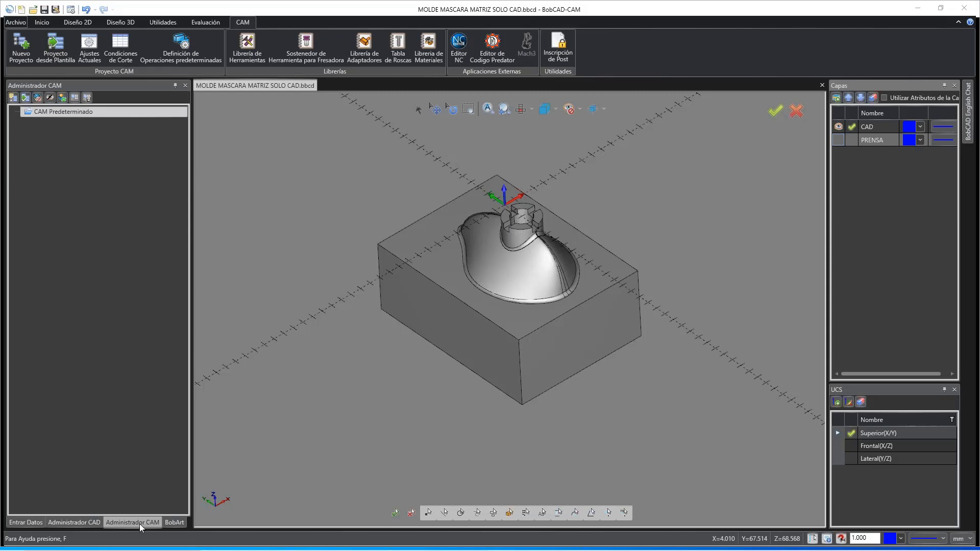
click(13, 99)
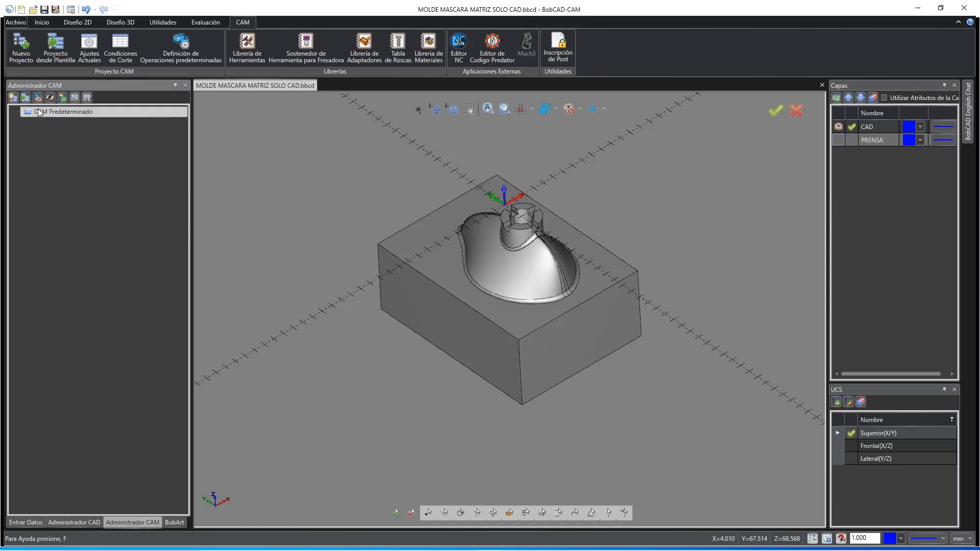
right_click(37, 111)
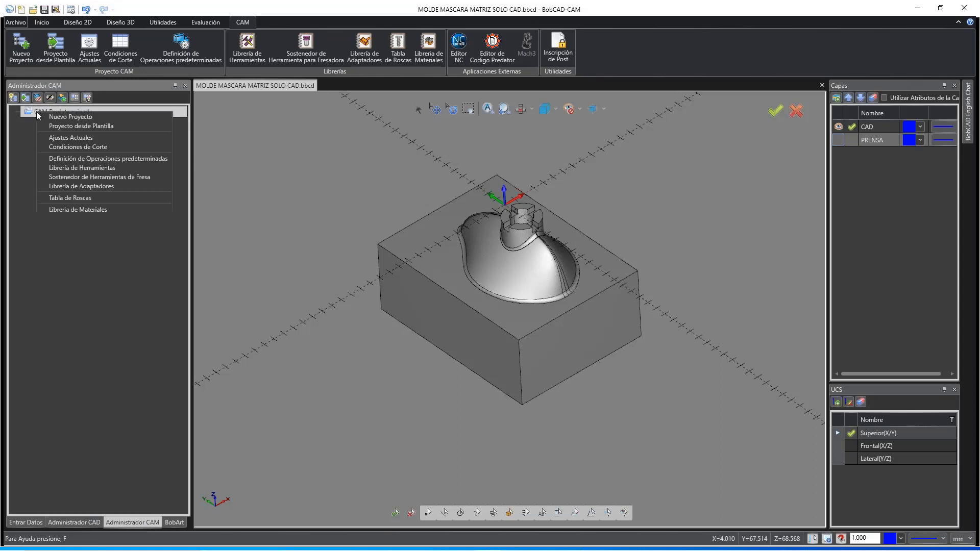
click(63, 119)
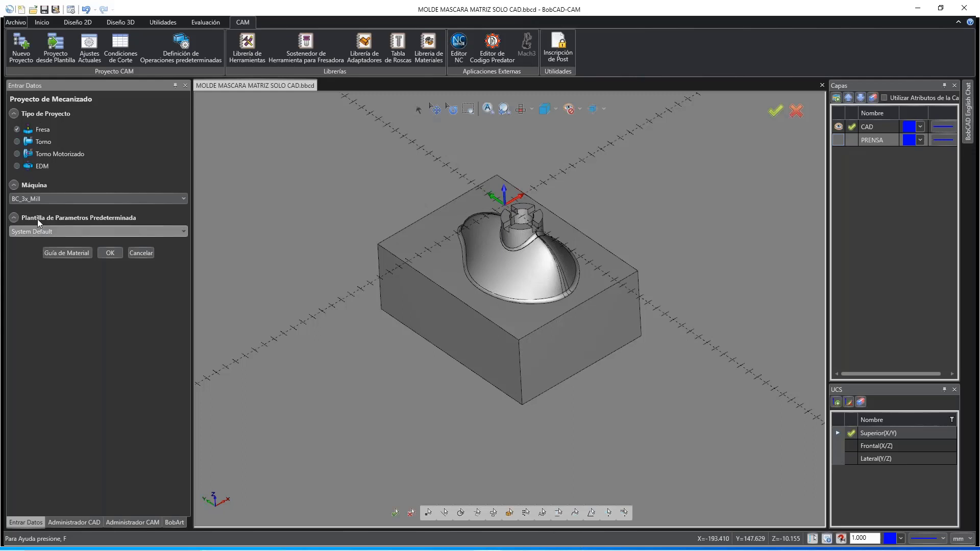
click(38, 200)
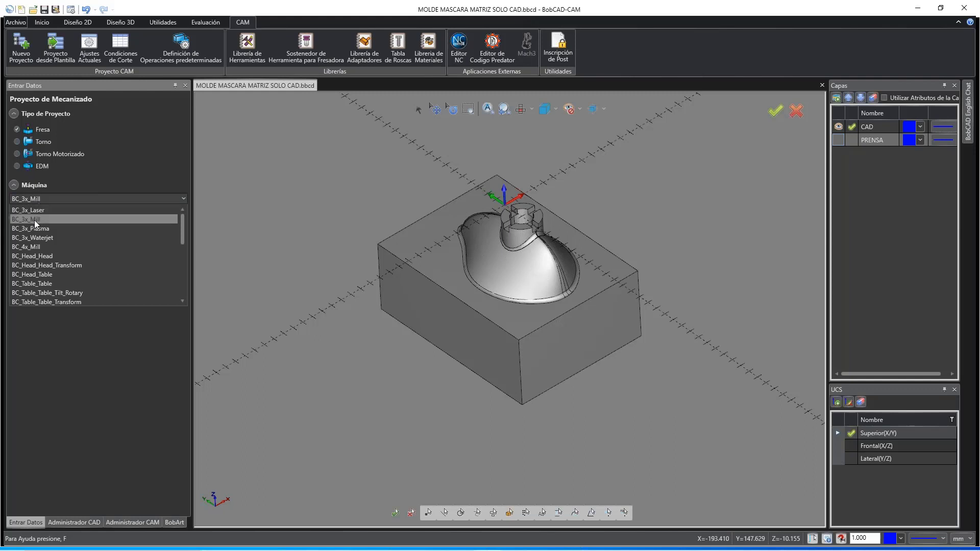
click(35, 219)
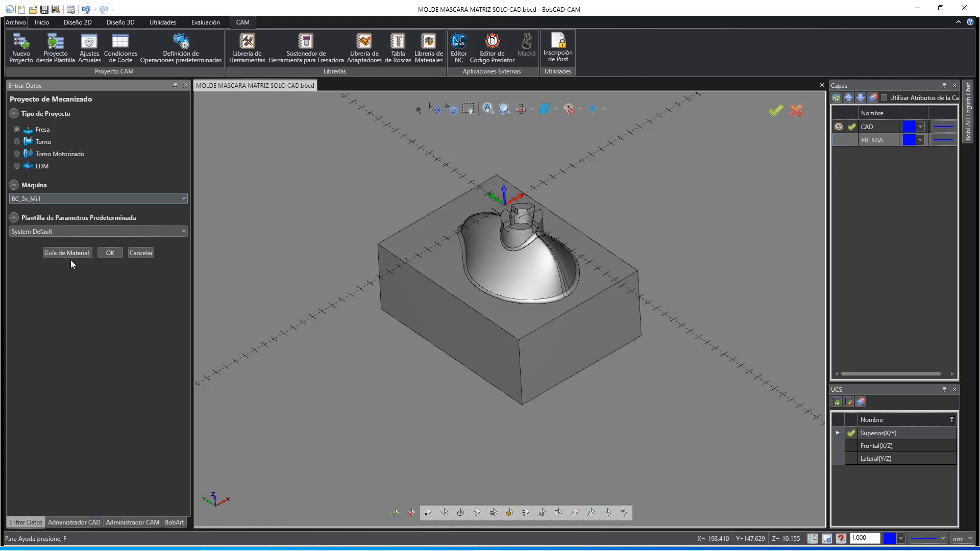
Step: In the material wizard, set the mask mold solid as the final part and continue to the stock definition
click(72, 256)
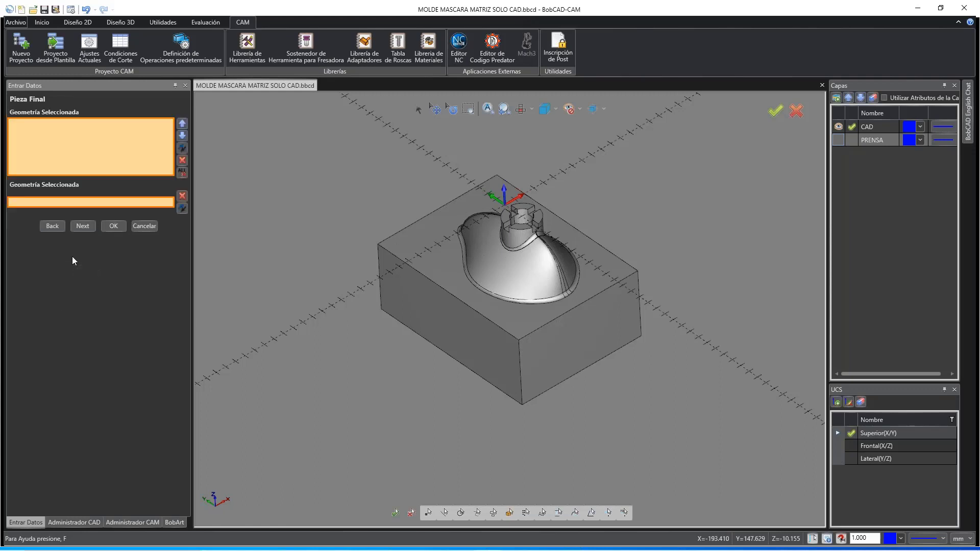
click(516, 276)
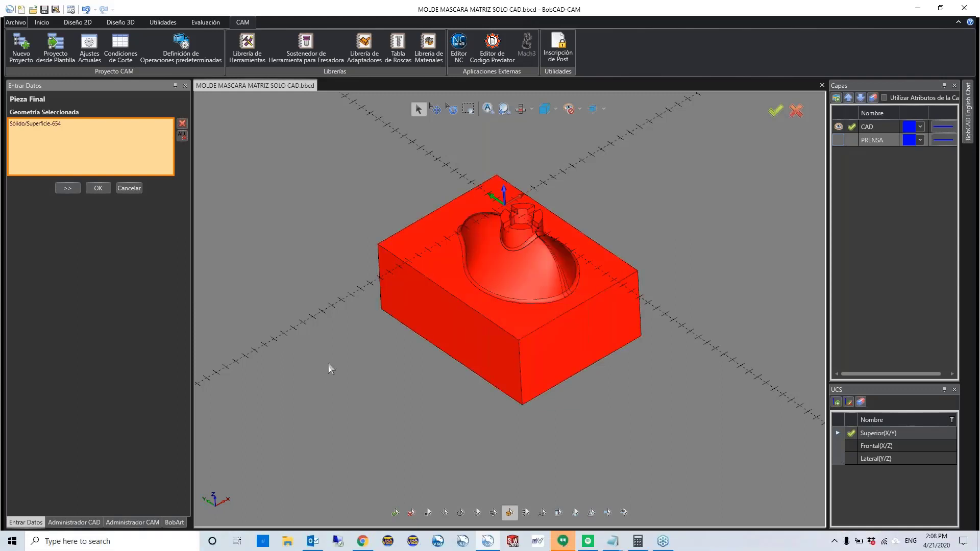
middle_drag(336, 356, 350, 396)
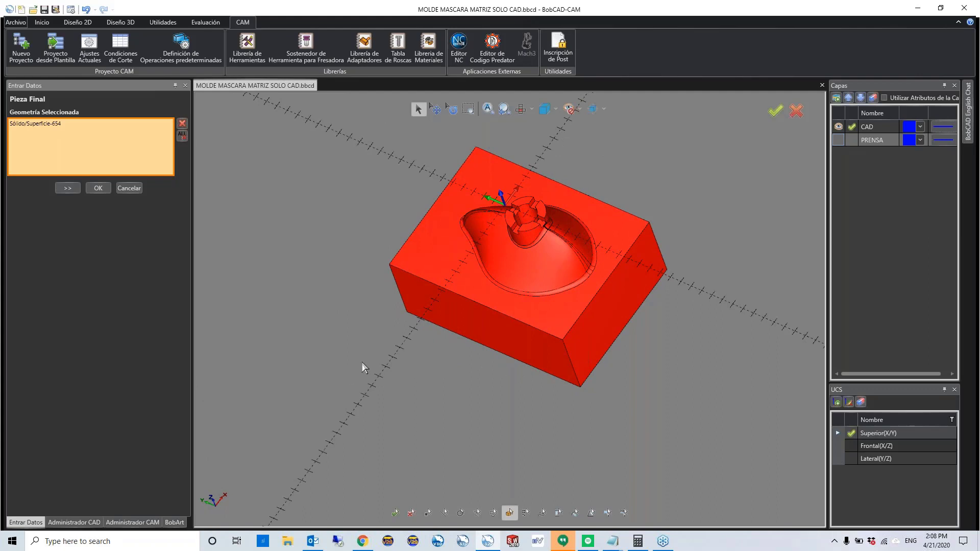
click(77, 188)
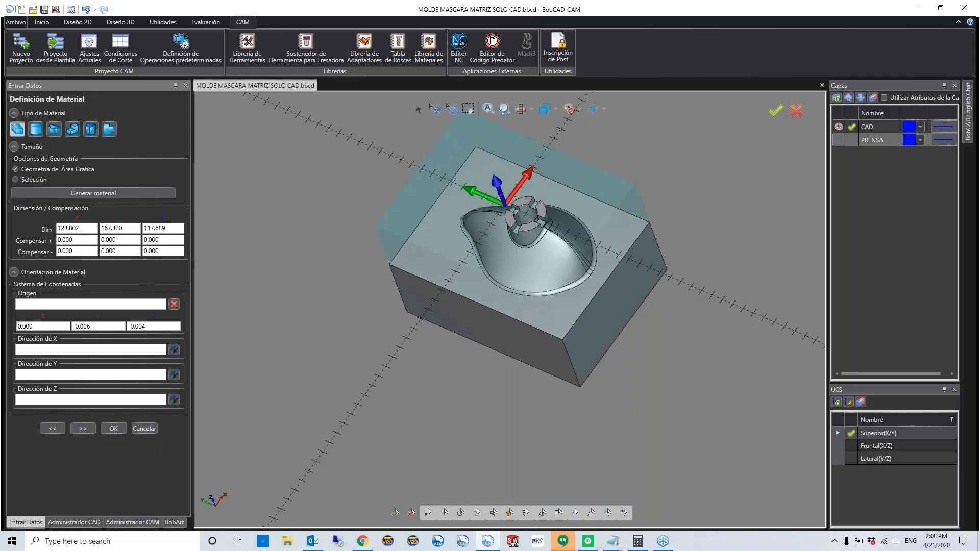
Step: Use a rectangular block as the stock type and align its X direction with the short upper edge of the mold block
middle_drag(324, 310, 479, 275)
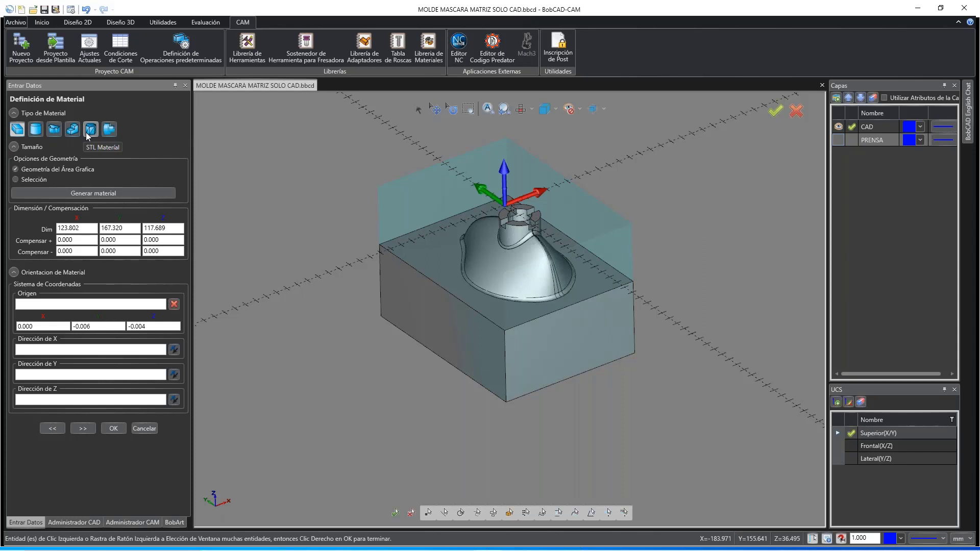
click(17, 129)
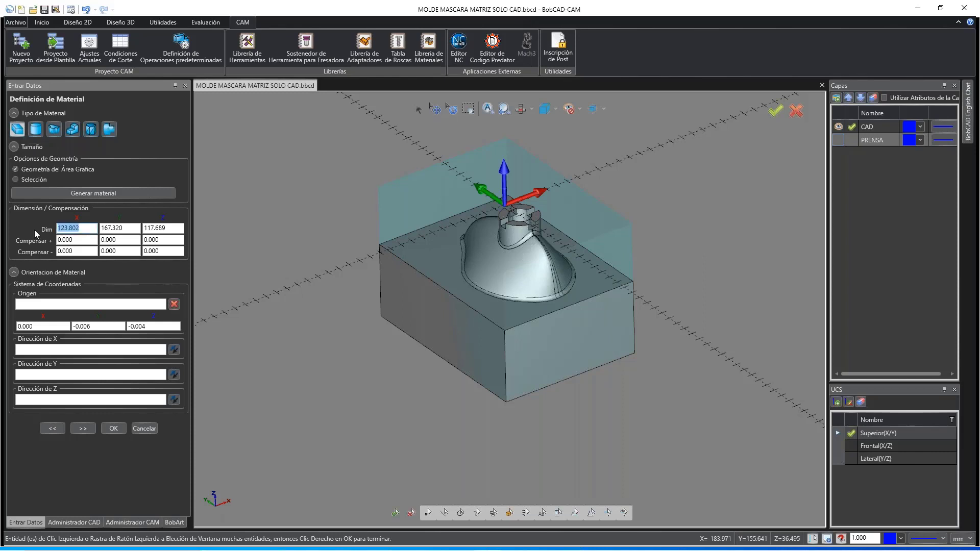
key(Tab)
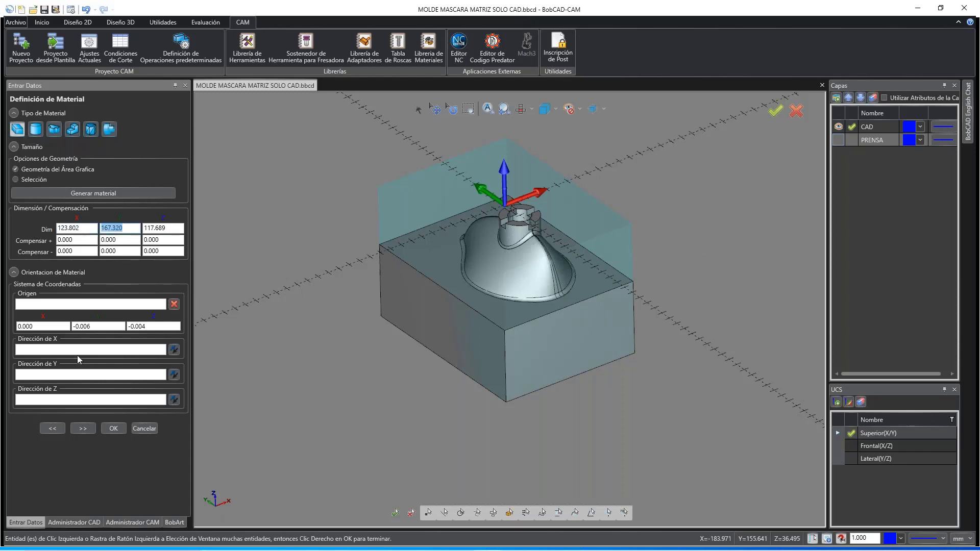
click(72, 351)
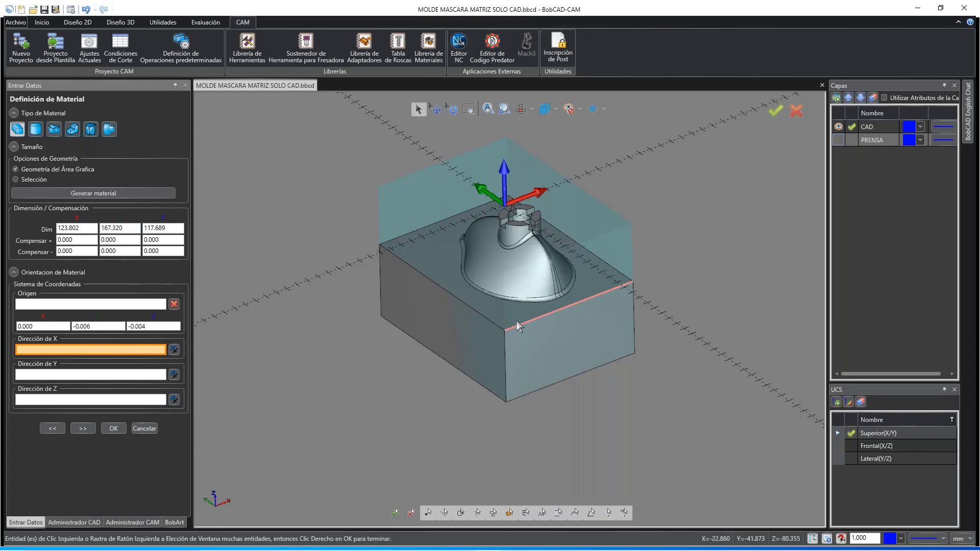
click(621, 290)
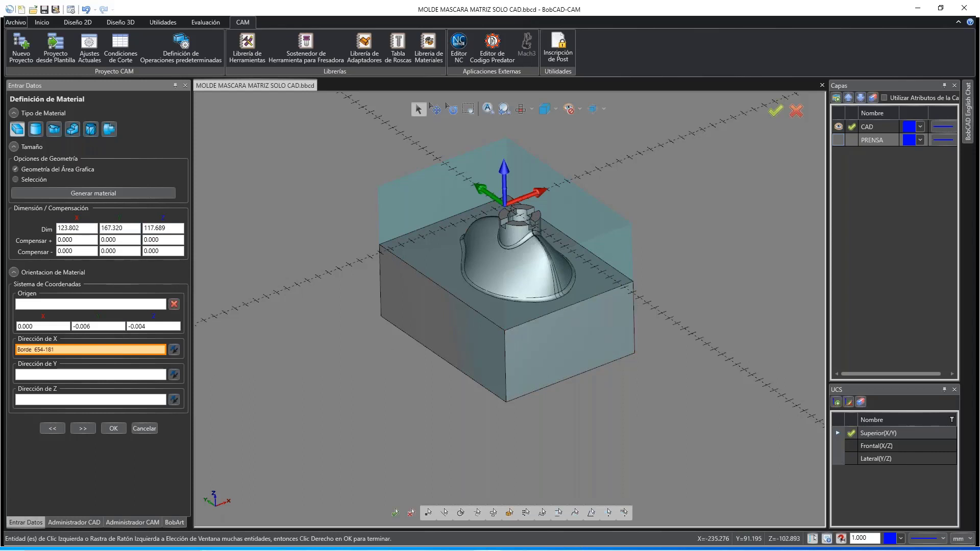
Step: Align the stock's Z direction with the block's vertical corner edge, reversing it to point up, and its Y direction with the long upper edge
click(111, 400)
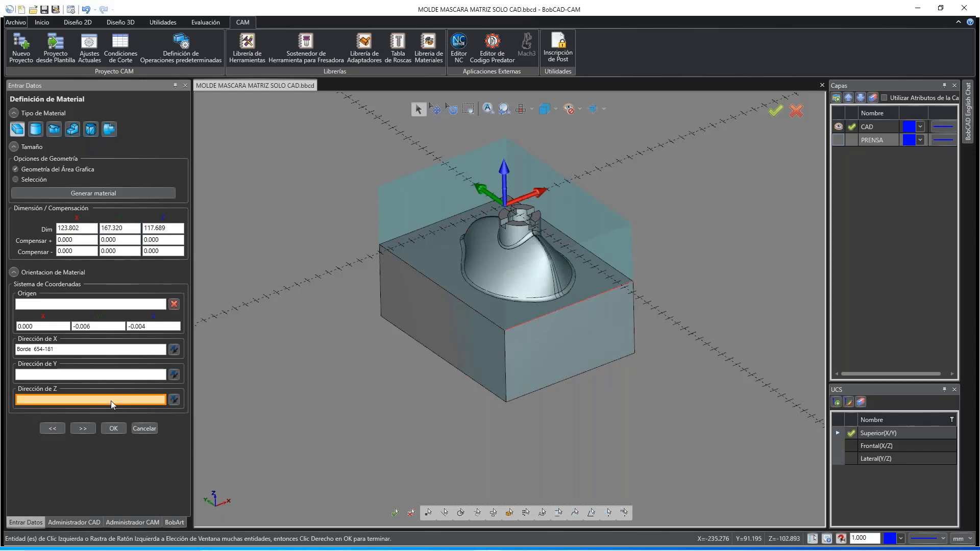
click(504, 344)
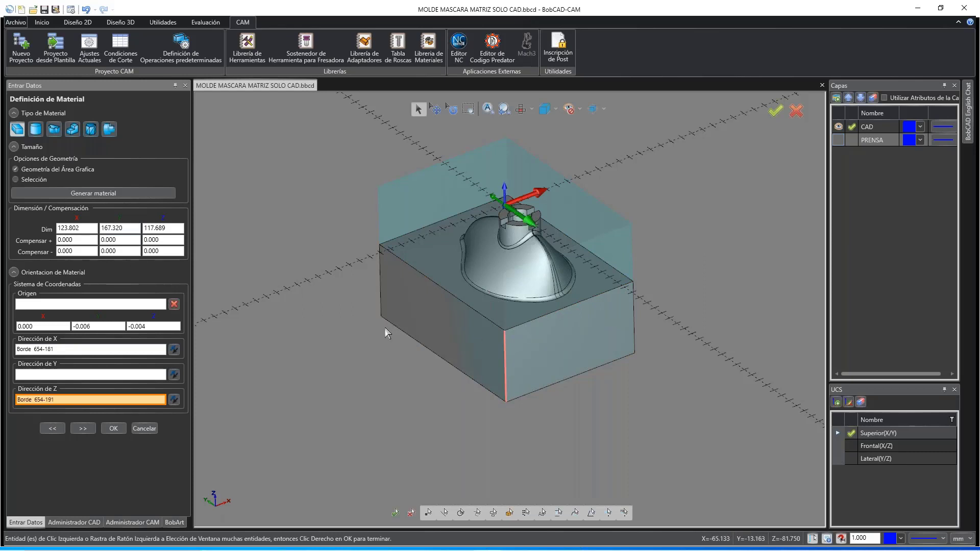
click(174, 400)
click(149, 374)
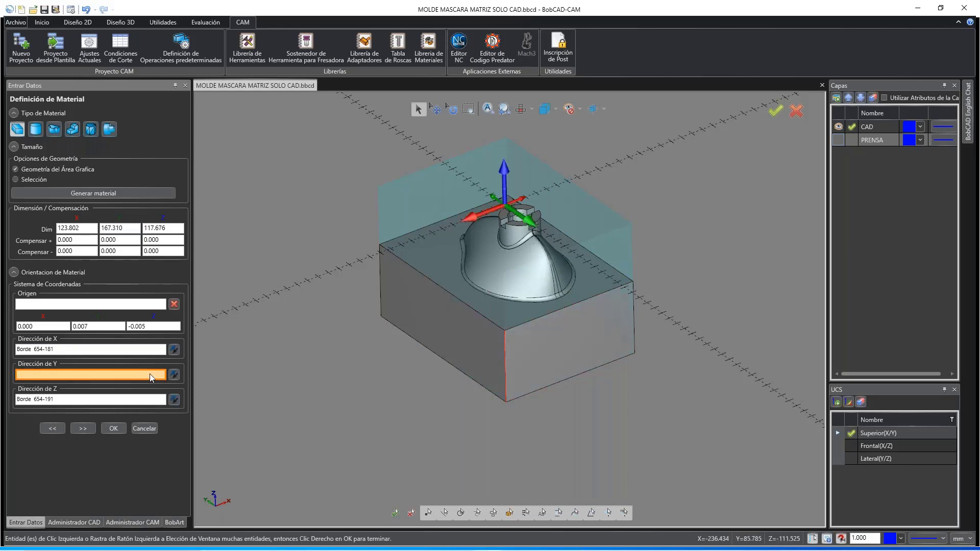
click(473, 309)
Step: Set the stock's positive Z offset to 2 mm, leaving the remaining offsets at 0
click(74, 241)
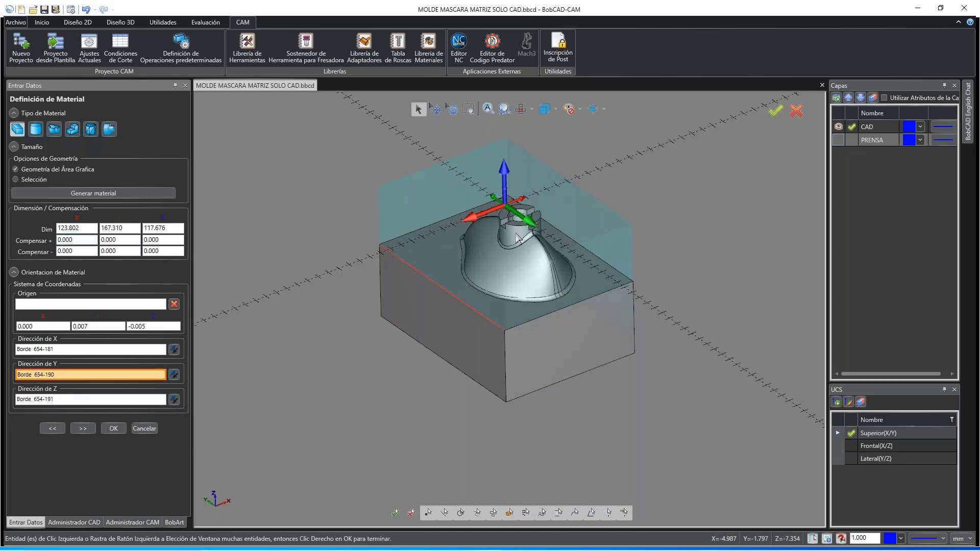
click(121, 240)
key(Tab)
text(2)
click(160, 250)
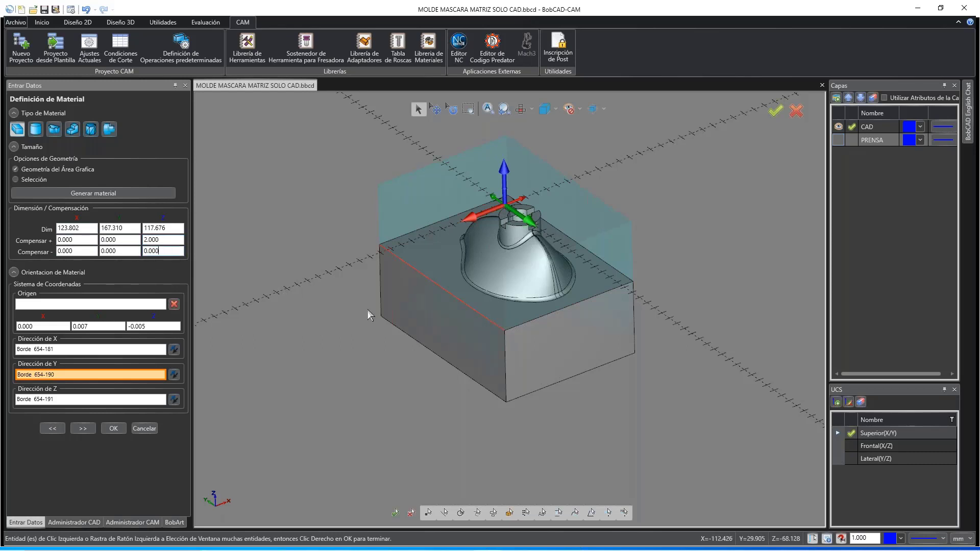
Step: Check the added stock height above the mold from the front and continue to the machine parameters
key(f)
scroll(533, 203, up, 6)
scroll(529, 201, up, 2)
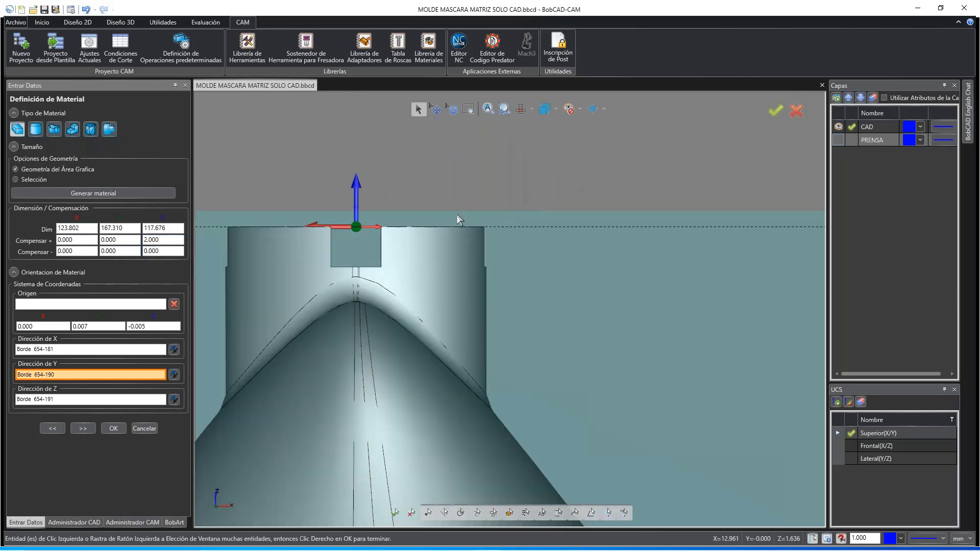
scroll(436, 210, down, 6)
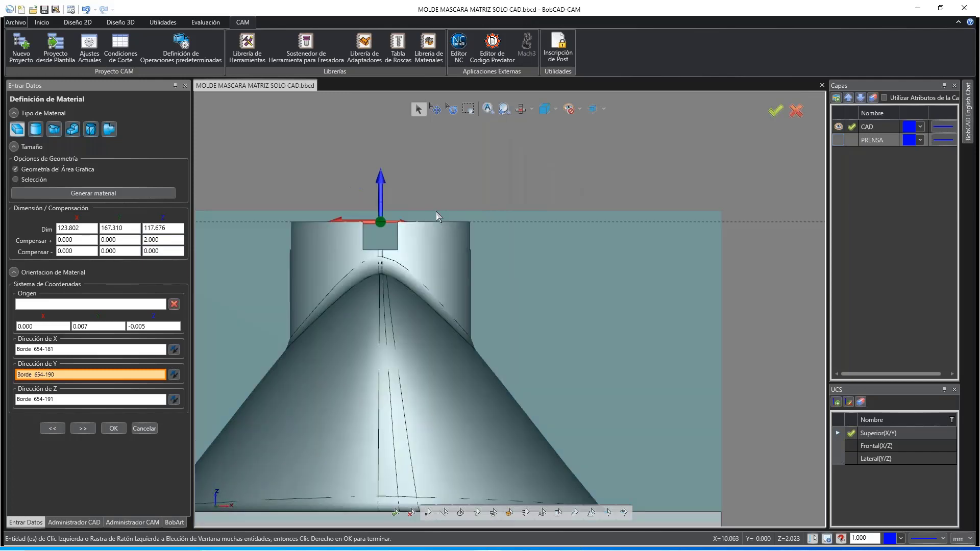
middle_drag(434, 212, 440, 240)
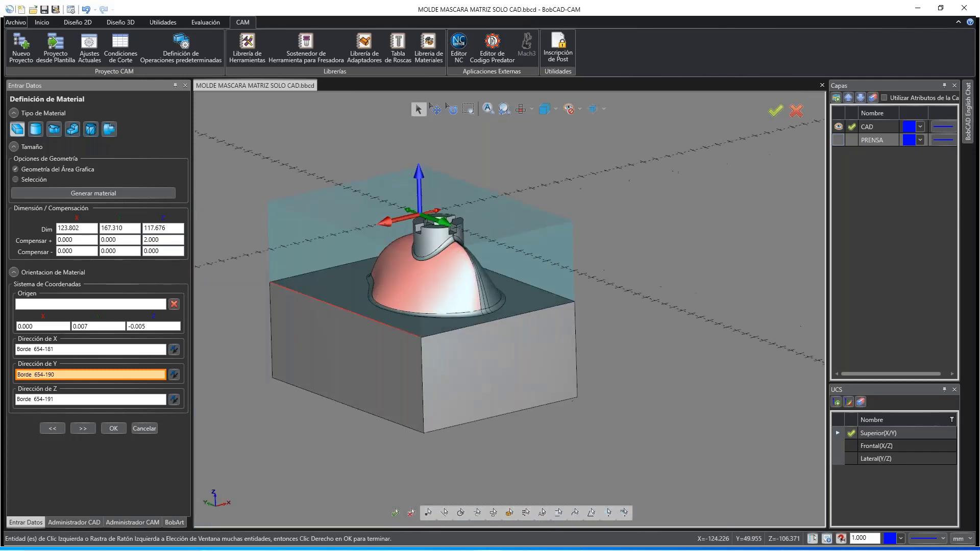
click(87, 429)
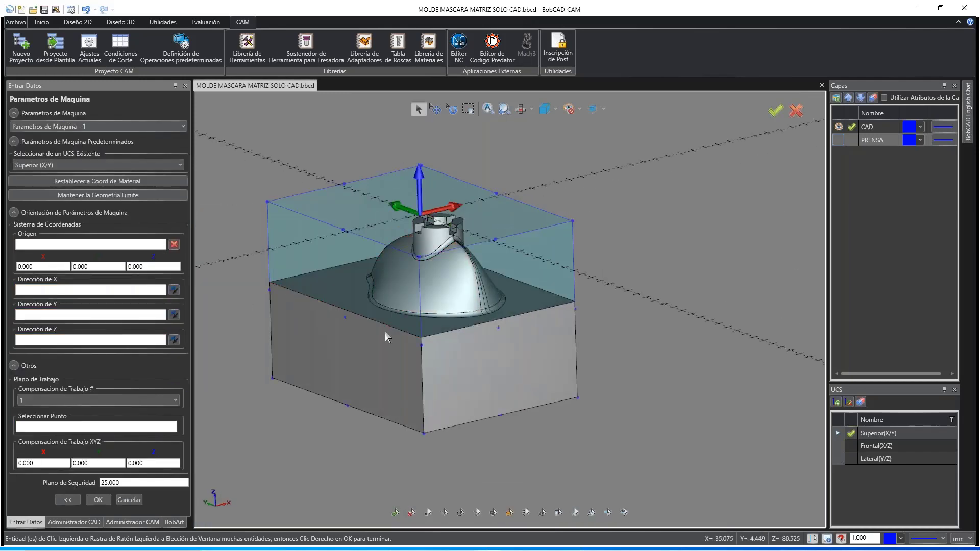
Step: Set the machine coordinate origin at the center point of the stock's upper face
scroll(431, 207, up, 6)
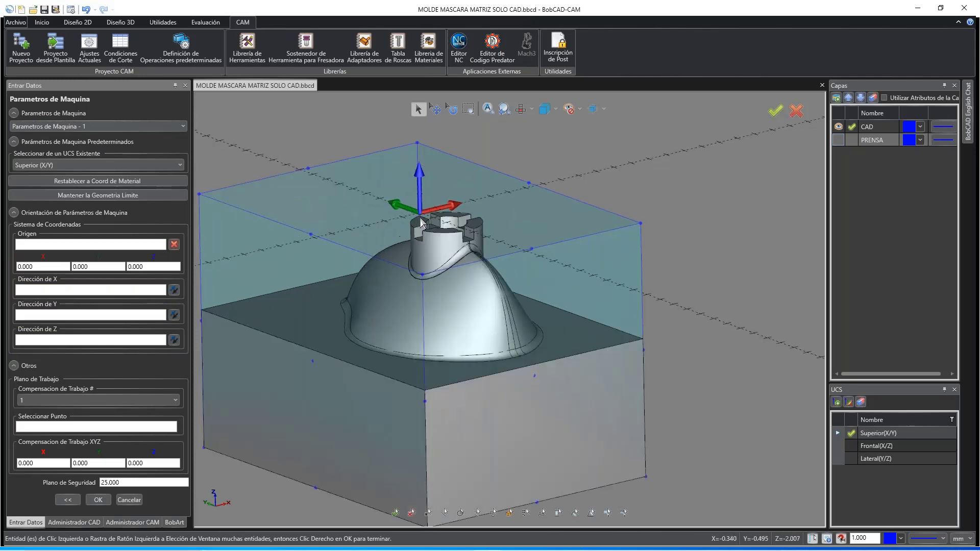
scroll(432, 207, up, 5)
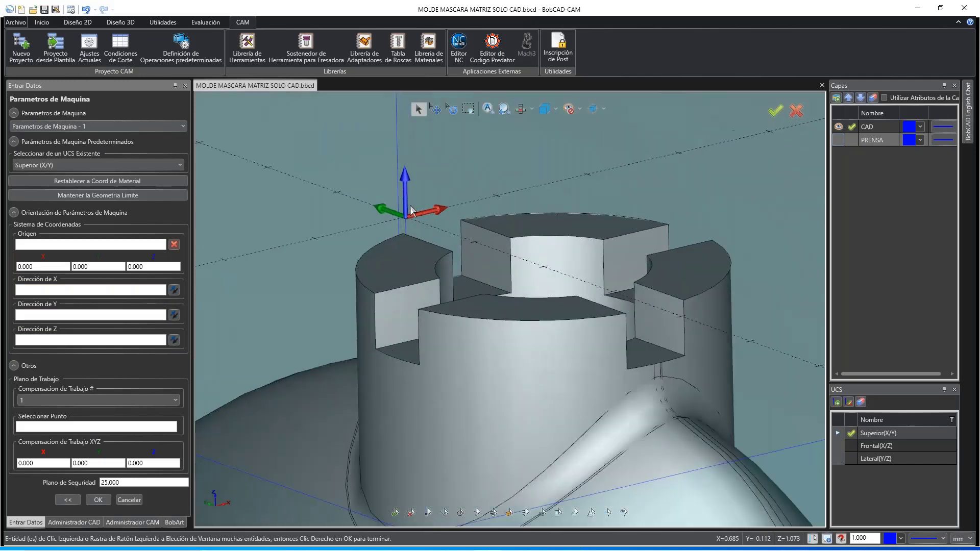
scroll(403, 181, down, 6)
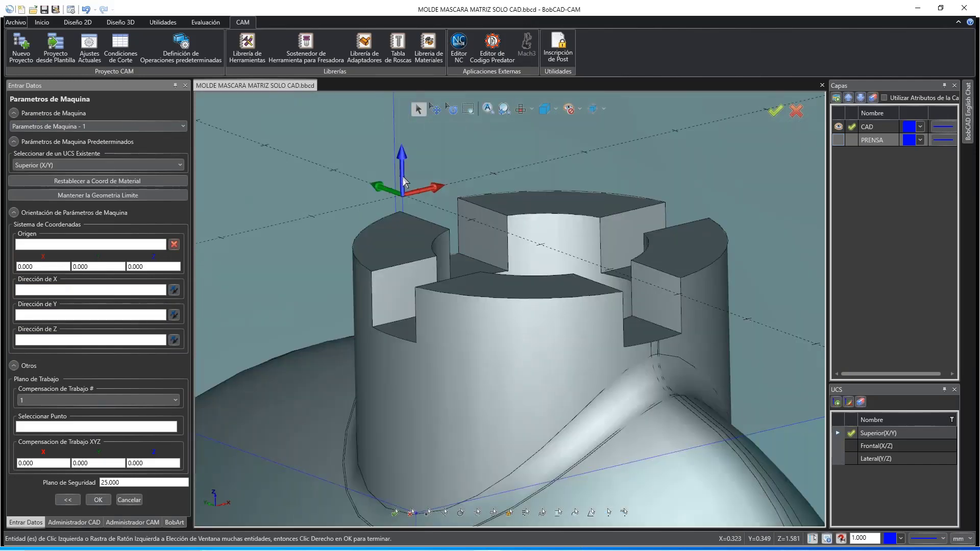
scroll(460, 231, up, 3)
scroll(459, 231, up, 5)
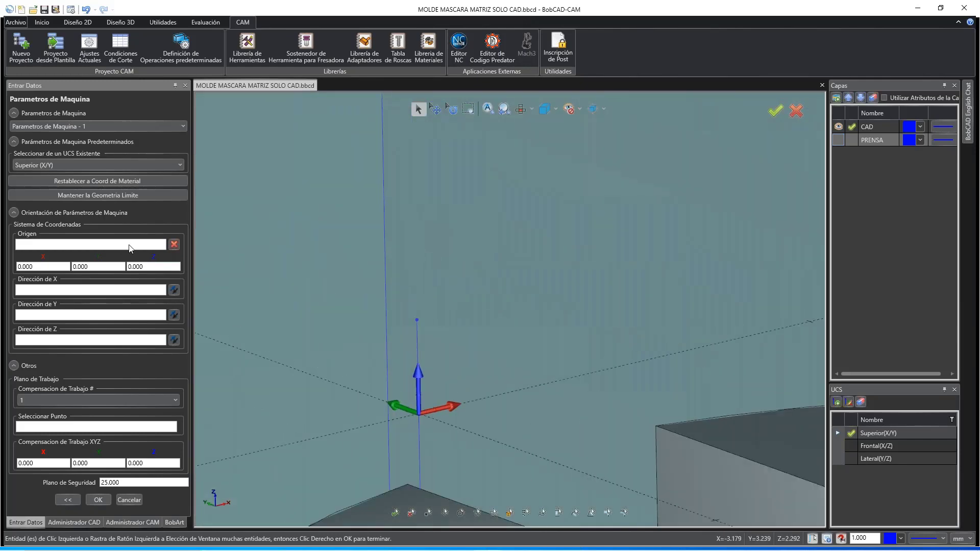
click(111, 245)
click(416, 320)
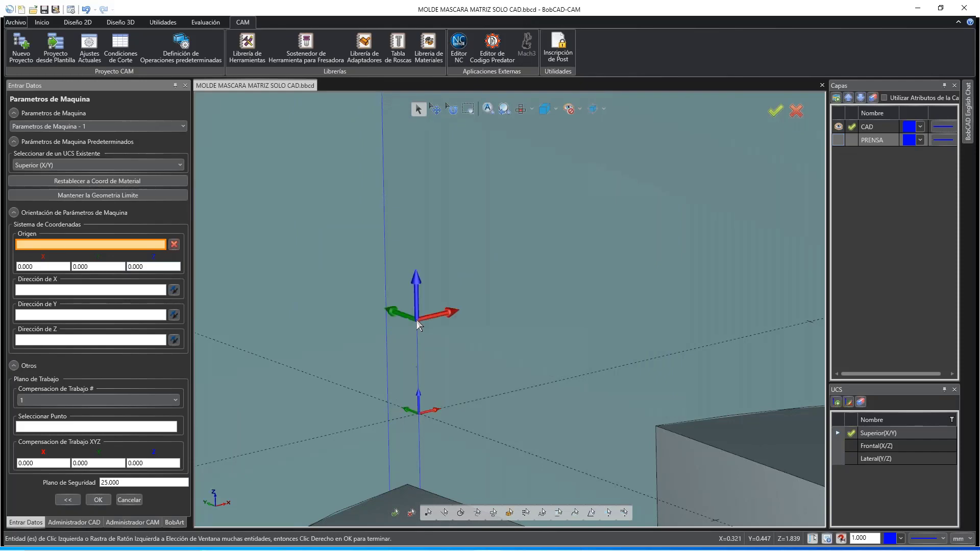
scroll(429, 304, down, 4)
scroll(429, 306, down, 3)
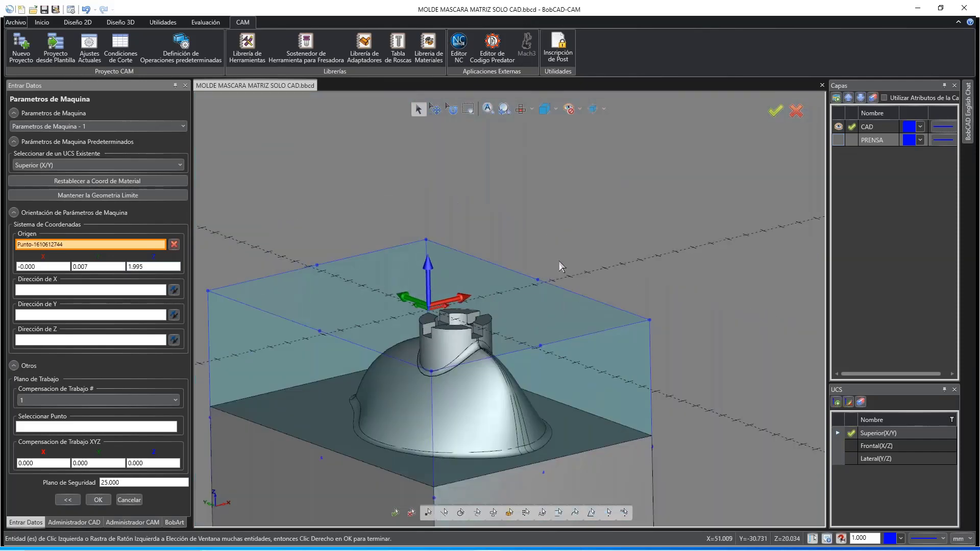
Step: Check the origin's height above the mold and align the machine X direction with the long upper edge of the stock
drag(146, 267, 104, 271)
scroll(457, 241, down, 3)
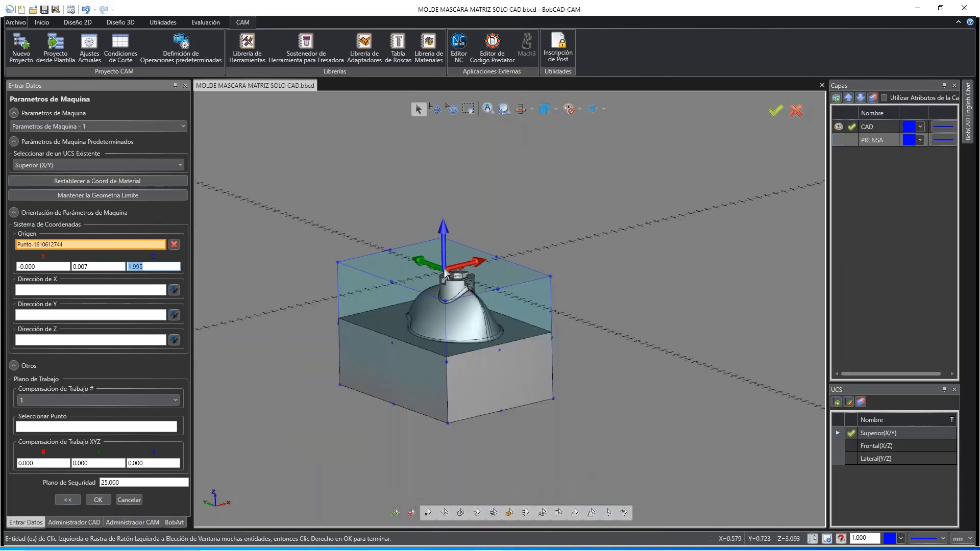
scroll(444, 272, up, 5)
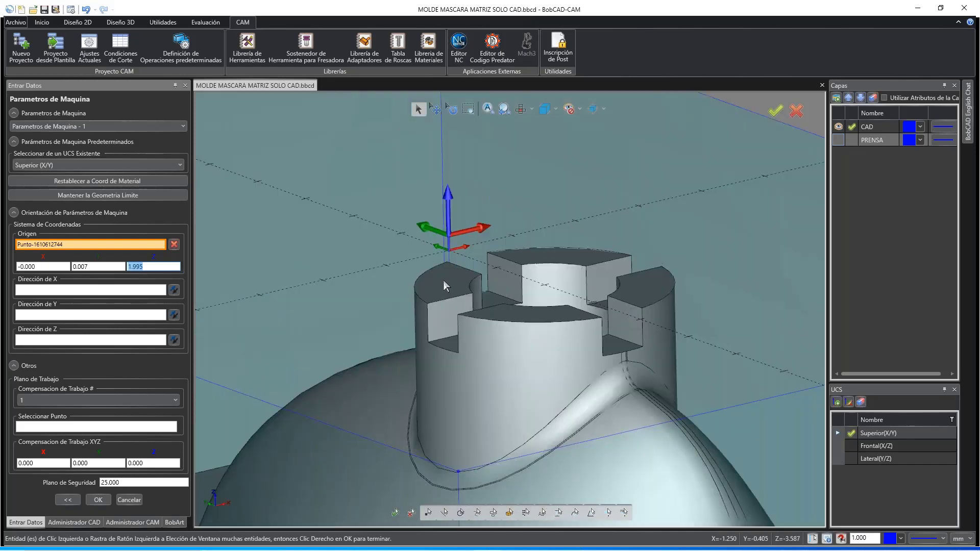
scroll(443, 280, down, 5)
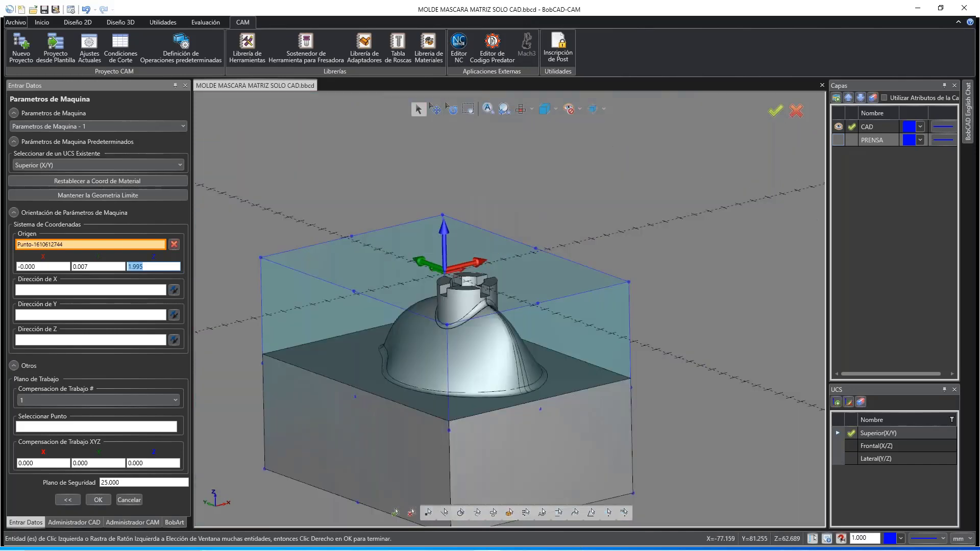
click(82, 290)
middle_drag(442, 376, 583, 345)
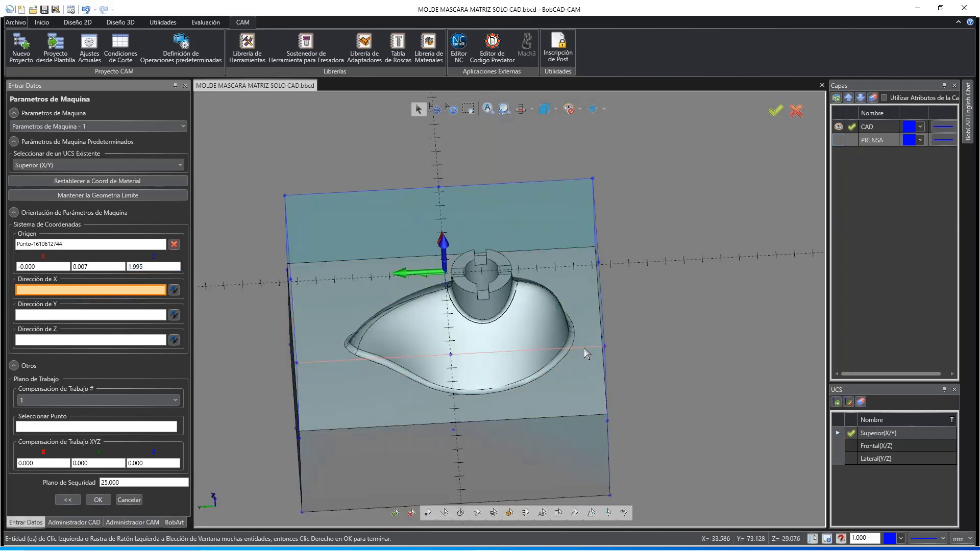
click(584, 348)
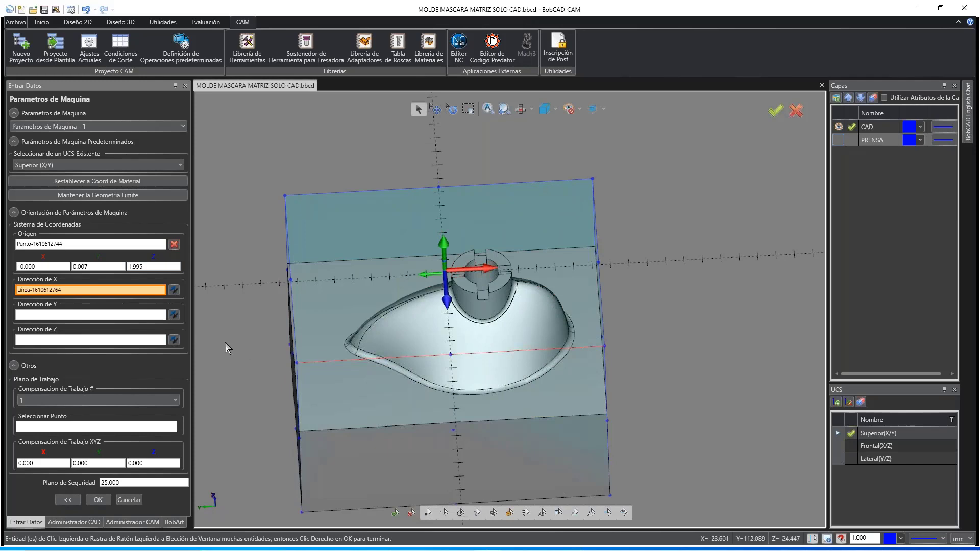
Step: Align the machine Y direction with the short upper stock edge and Z with a vertical edge, reversed to point up
click(72, 315)
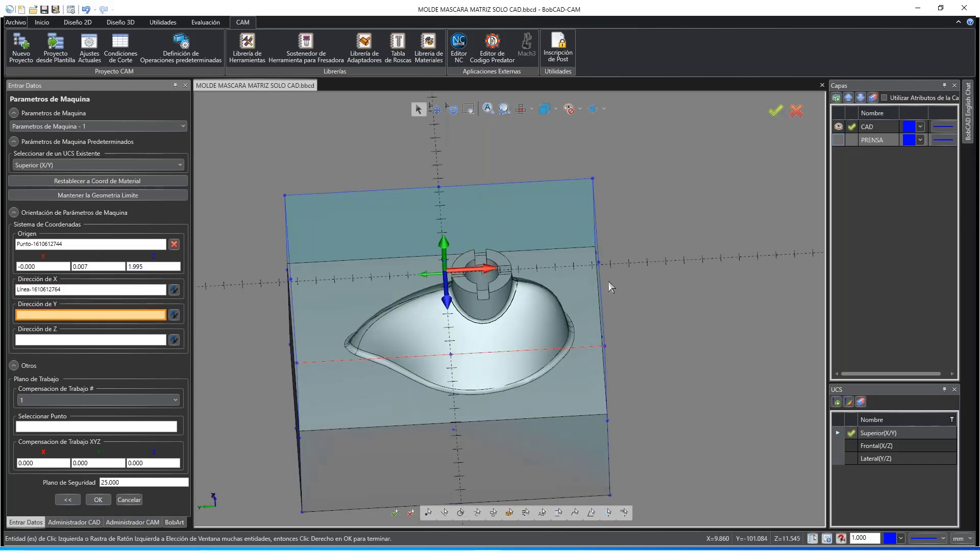
middle_drag(459, 398, 599, 252)
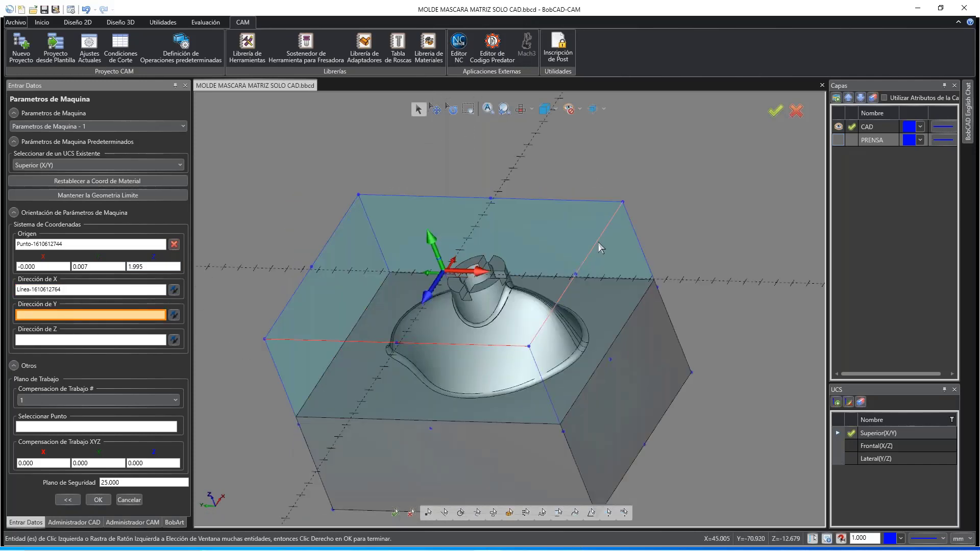
click(597, 249)
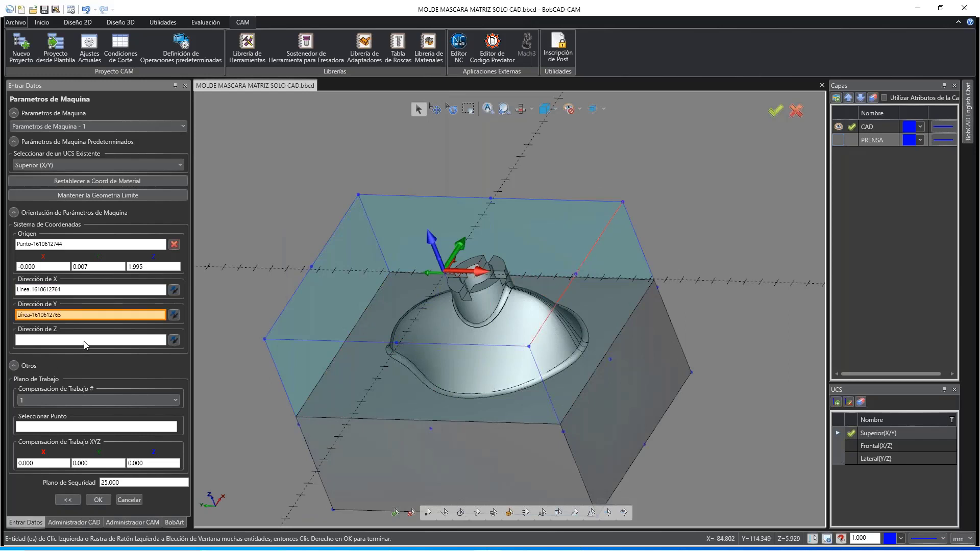
click(126, 345)
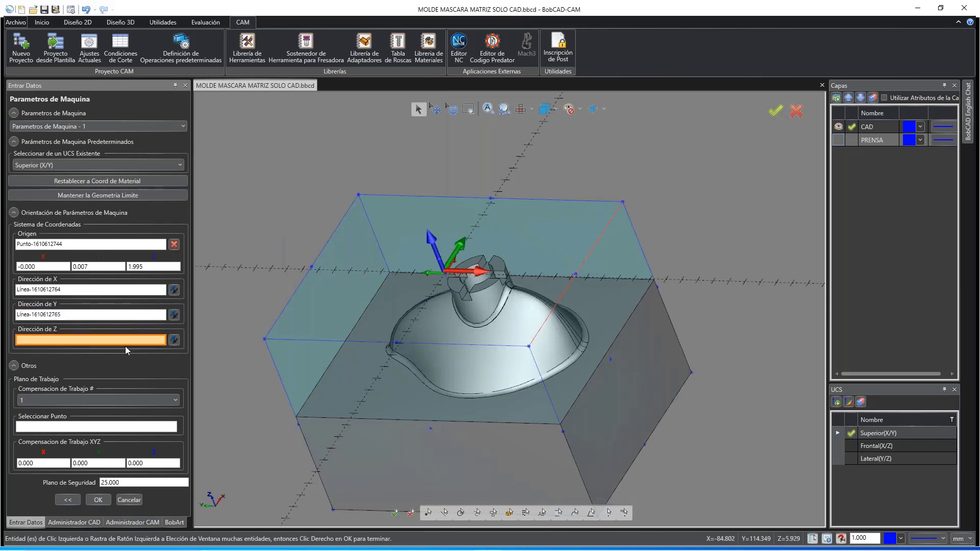
click(538, 374)
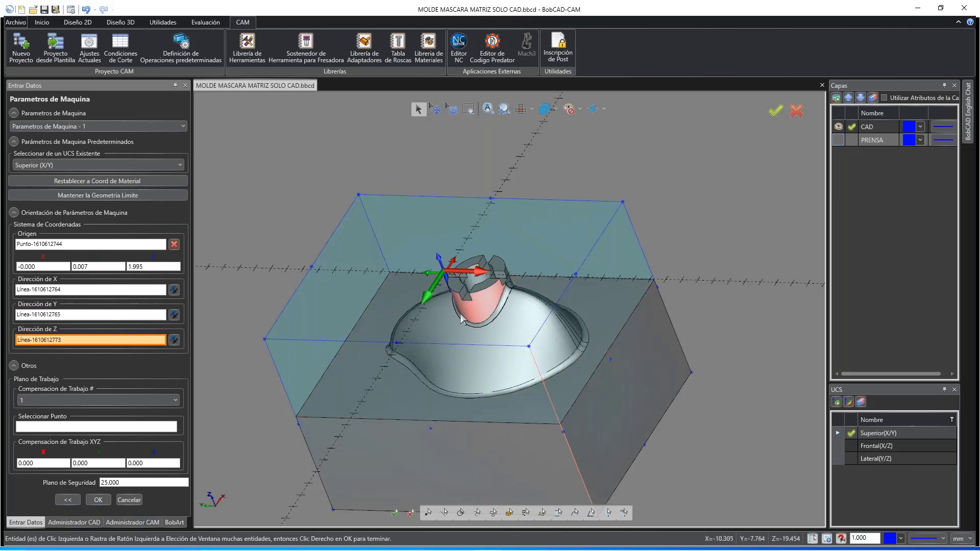
click(174, 339)
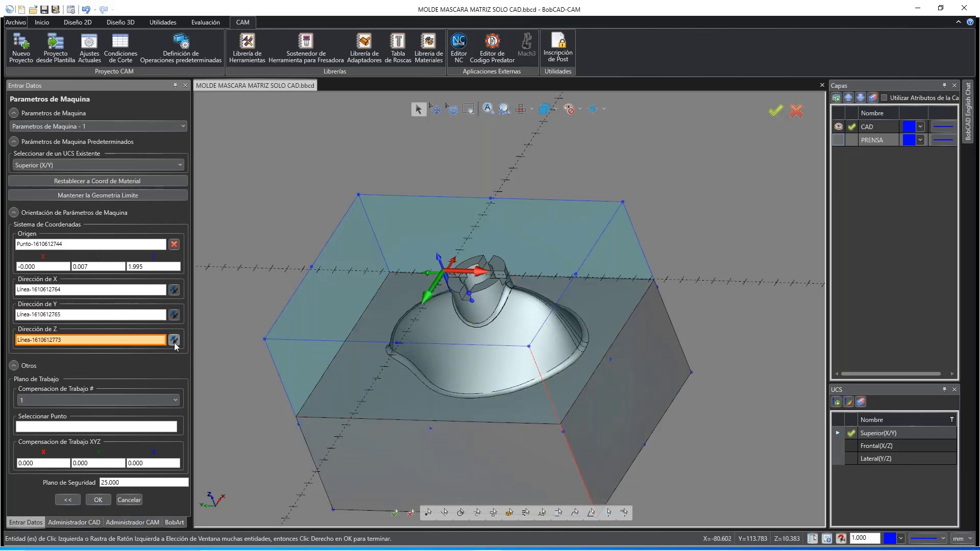
click(174, 289)
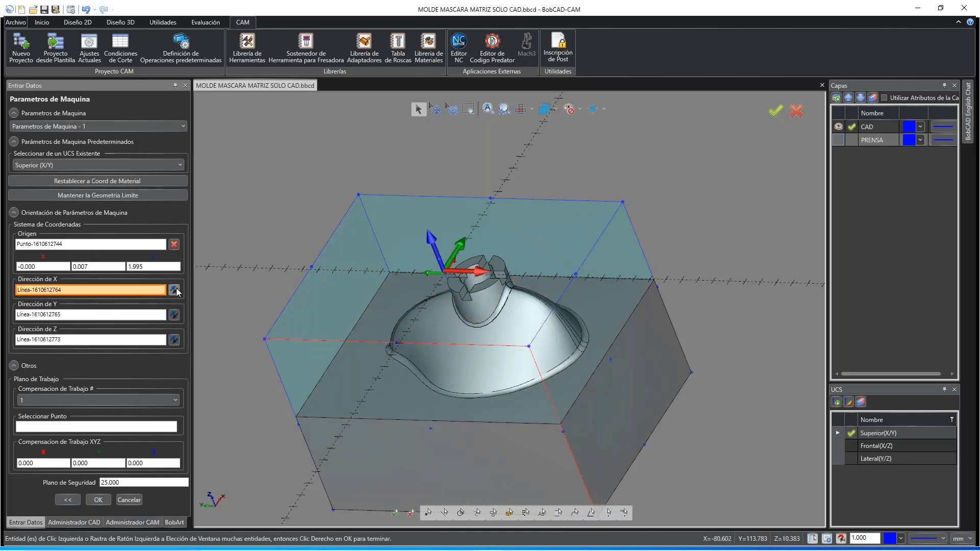
Step: Set the Z value of the work offset to 150 mm
middle_drag(425, 350, 681, 351)
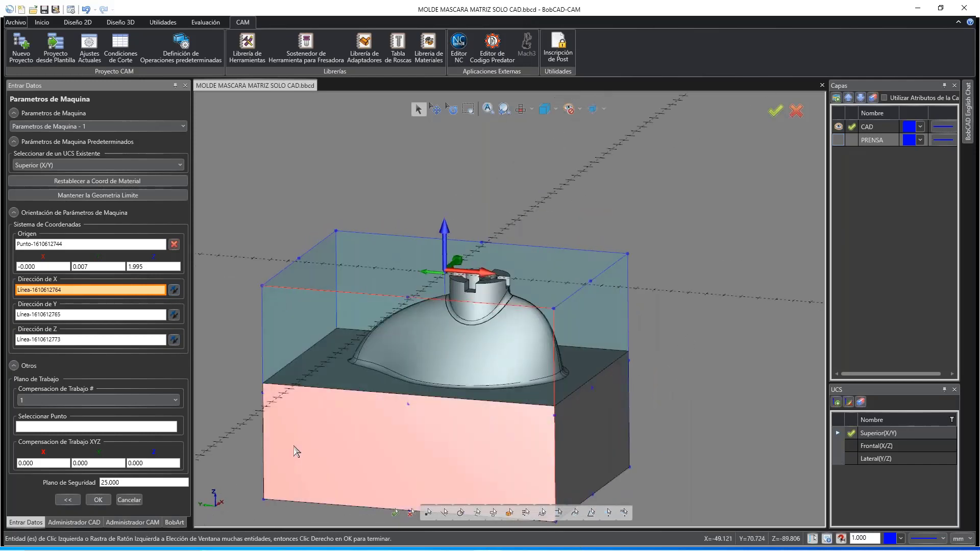
click(150, 462)
drag(150, 463, 93, 465)
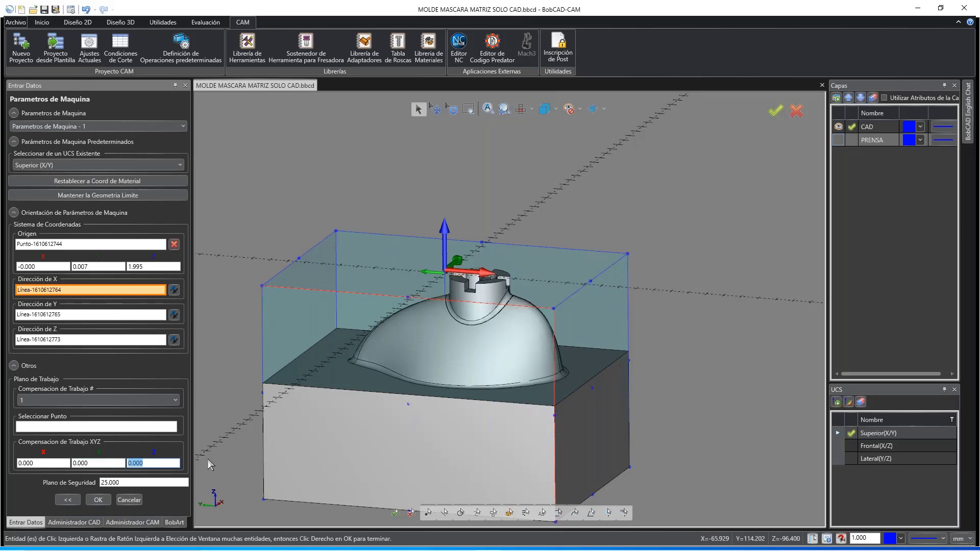
text(150)
key(Tab)
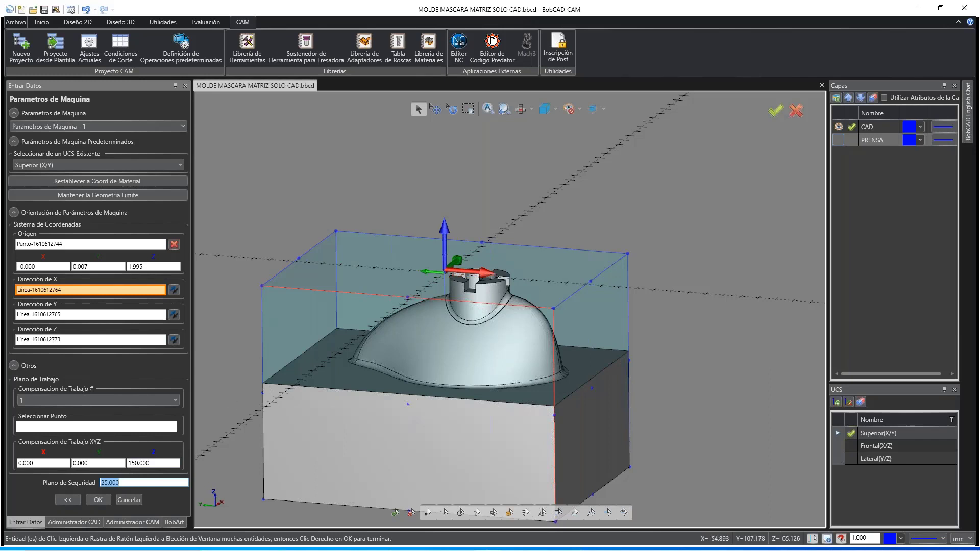
Step: Accept the machine setup parameters and show the PRENSA layer containing the vise
click(98, 500)
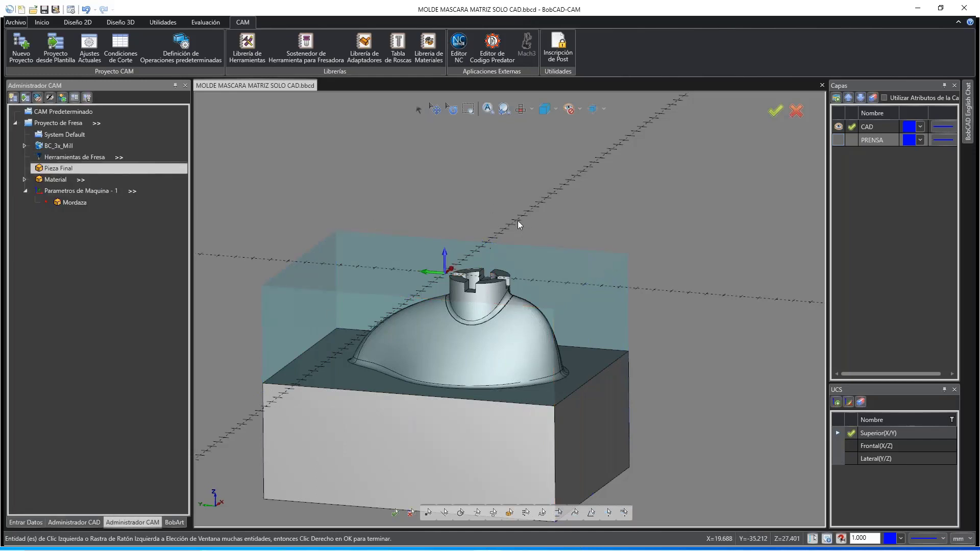
mouse_move(517, 221)
middle_down()
mouse_move(521, 234)
mouse_move(466, 275)
mouse_move(575, 284)
mouse_move(577, 314)
middle_up()
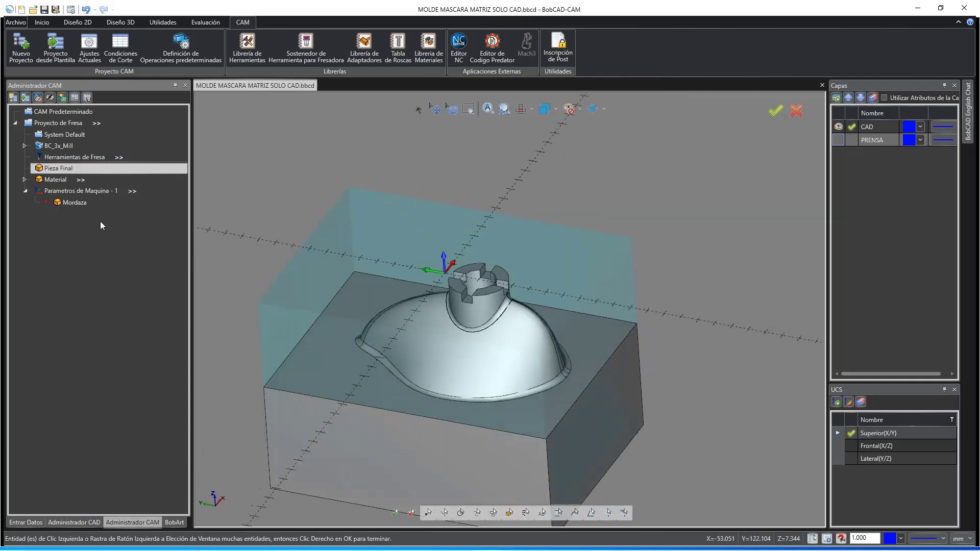
click(67, 201)
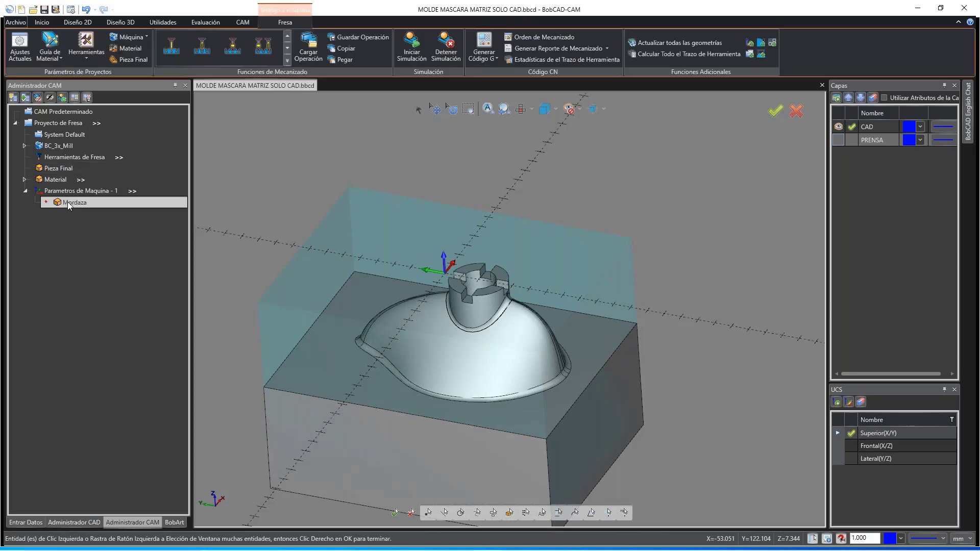
click(838, 140)
scroll(691, 141, down, 5)
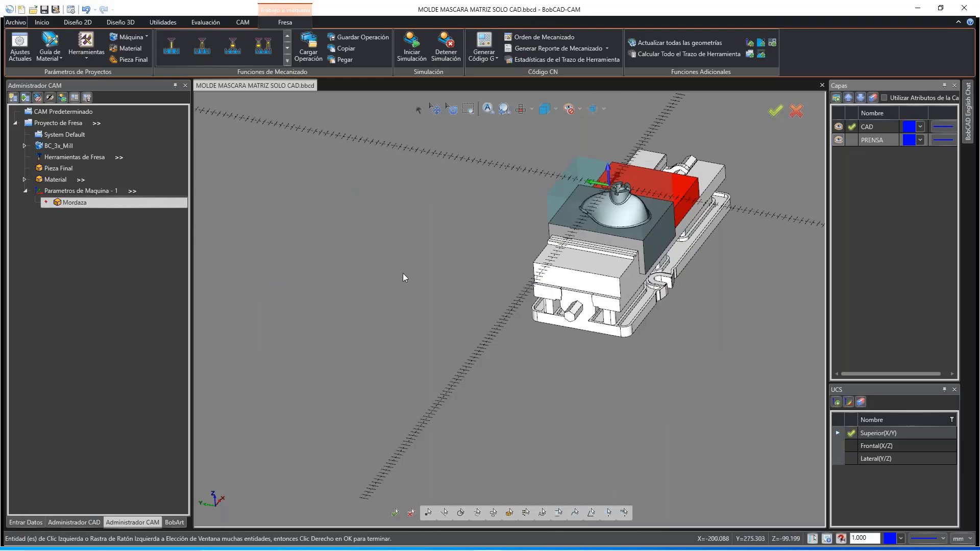
scroll(619, 204, up, 3)
middle_drag(447, 317, 390, 278)
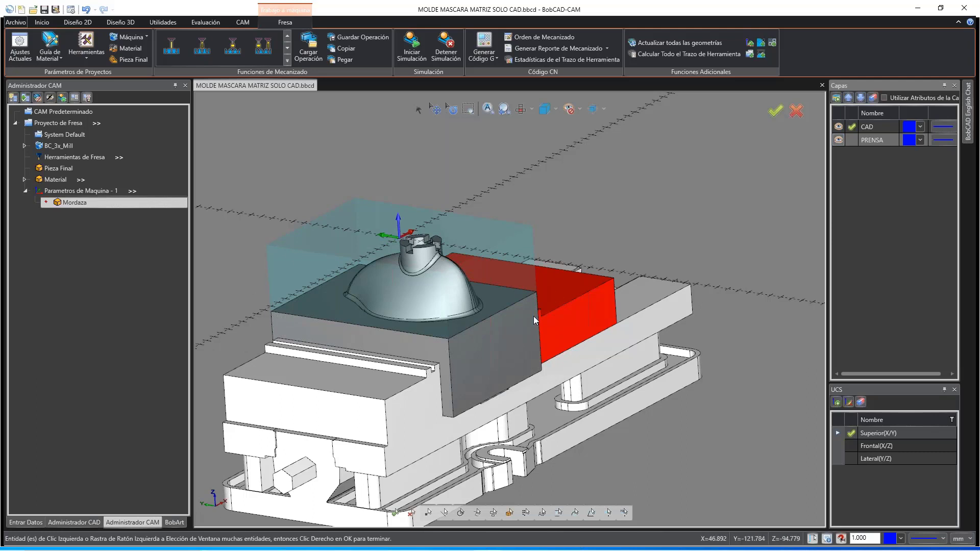
Step: Assign the vise body and the red jaw block as the workholding (Mordaza) geometry of machine setup 1
right_click(72, 205)
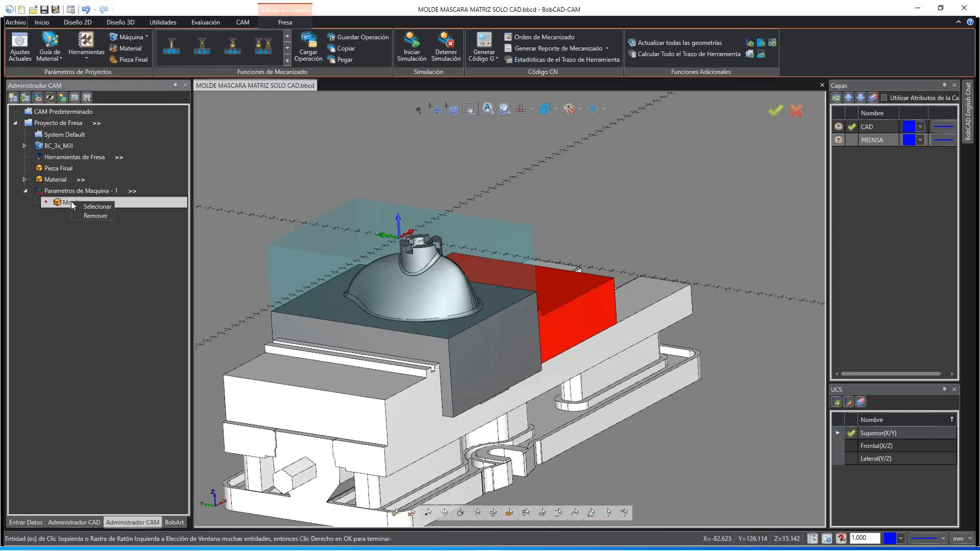
click(87, 206)
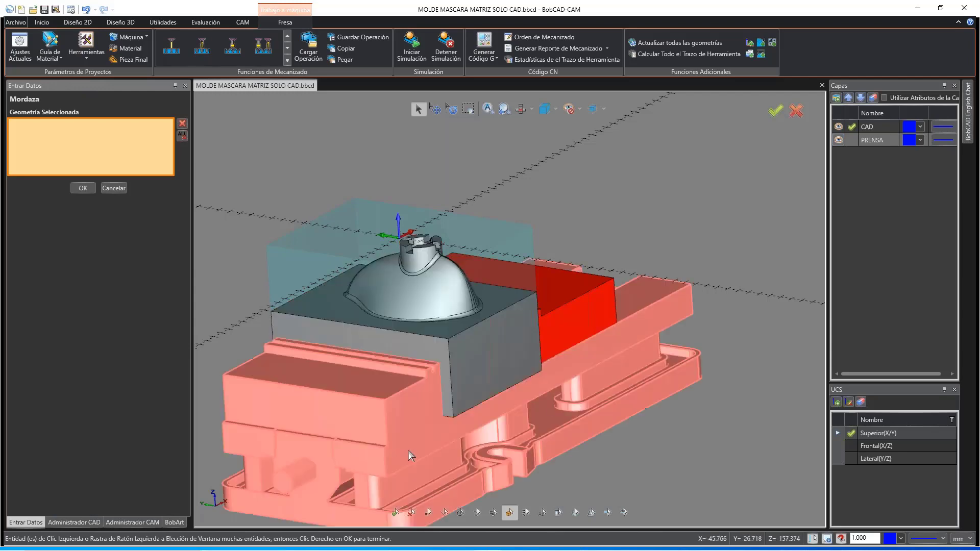
click(564, 335)
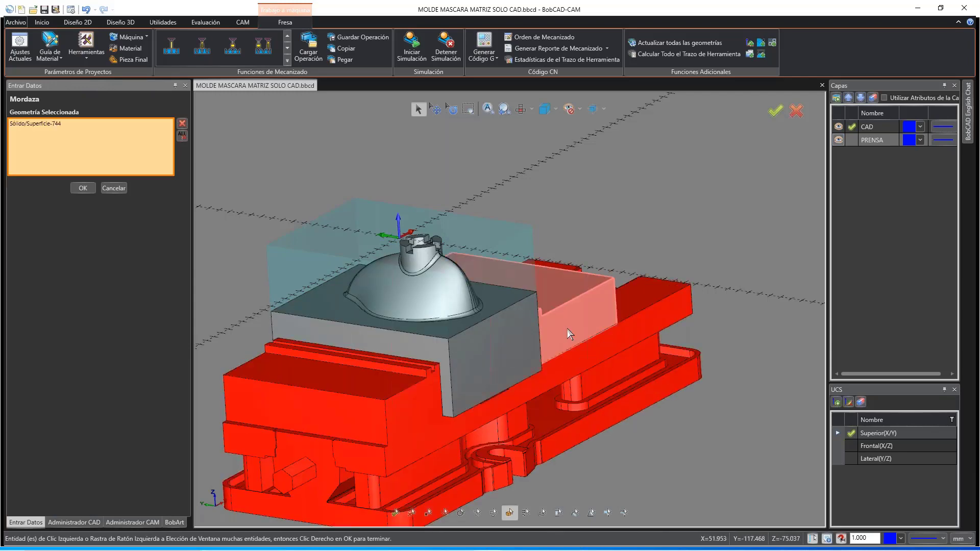
click(567, 330)
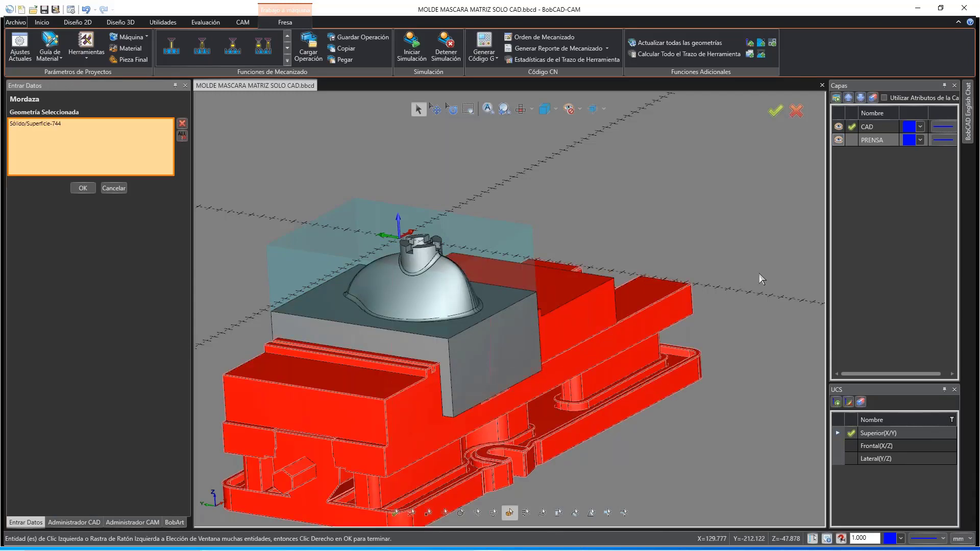
click(83, 188)
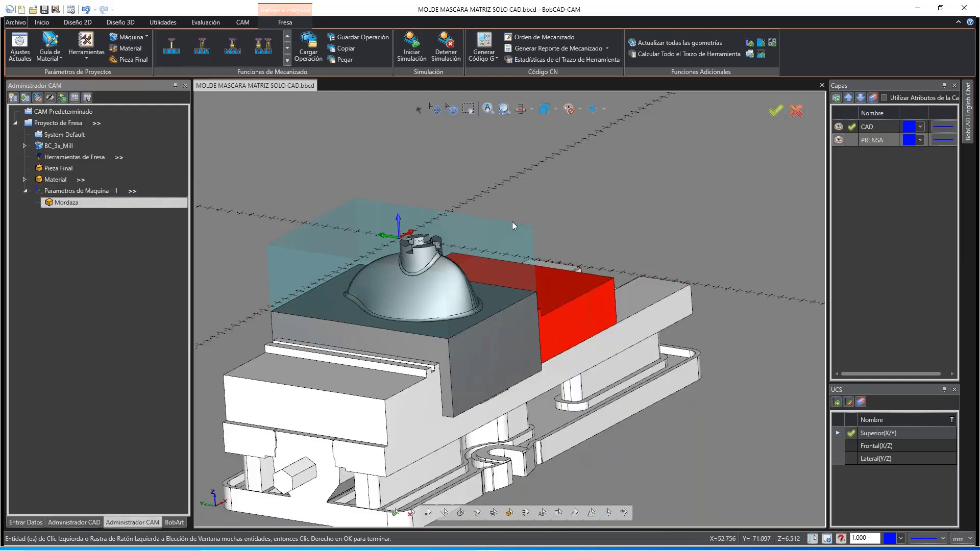
Step: Hide the PRENSA layer so only the mold and its stock are displayed
click(838, 140)
scroll(637, 241, down, 2)
middle_drag(612, 245, 508, 255)
scroll(427, 243, up, 3)
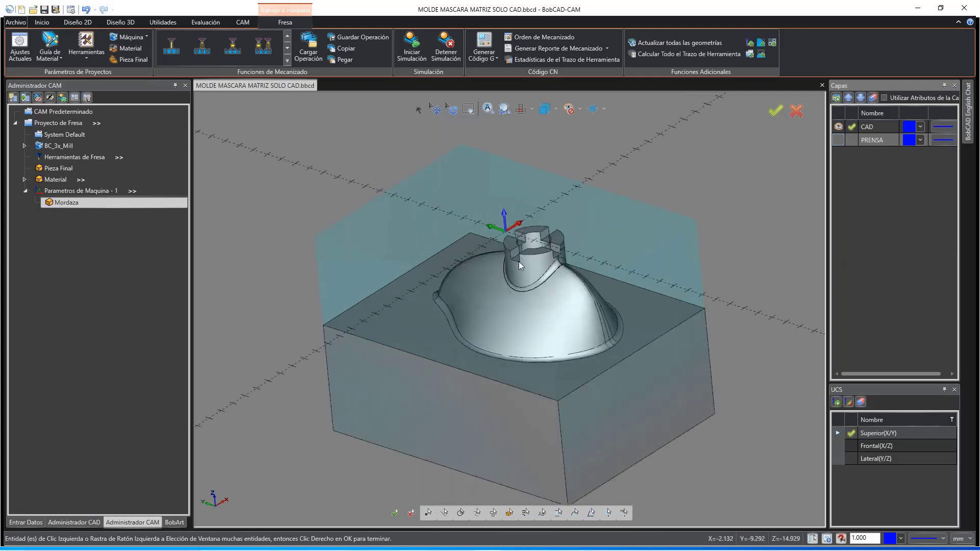
middle_drag(550, 235, 574, 224)
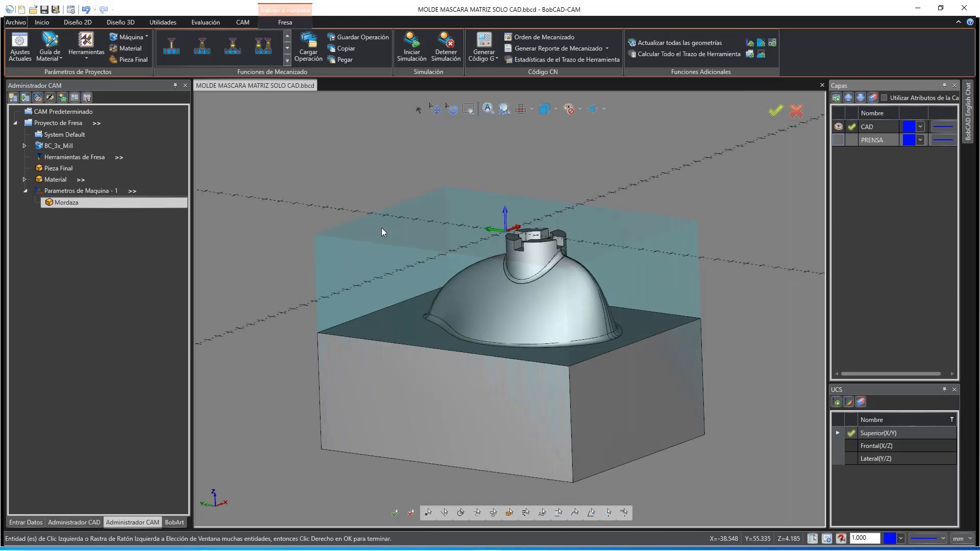
Step: Add a mill facing (Refrentado en Fresa) feature to machine setup 1, using automatic geometry and a total depth of 2 mm
right_click(78, 189)
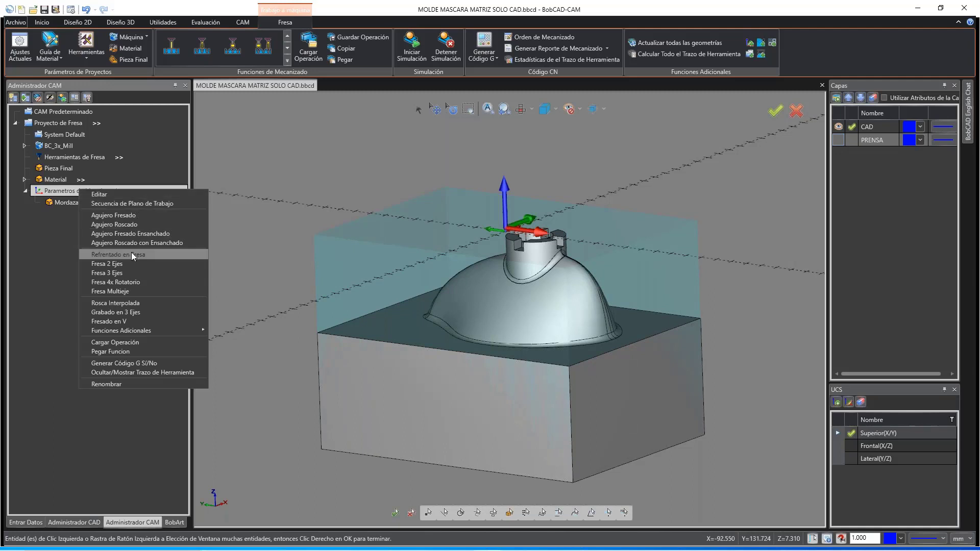
click(131, 252)
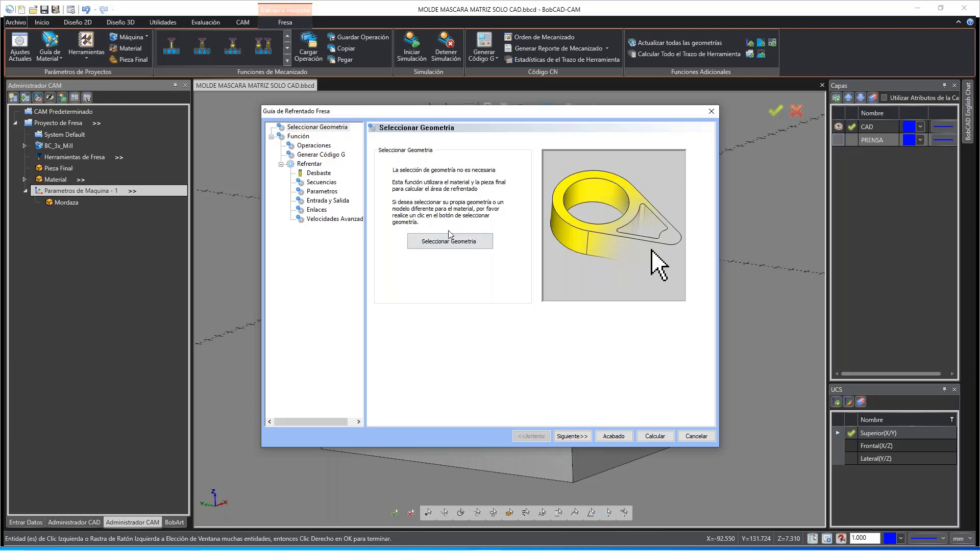
click(572, 436)
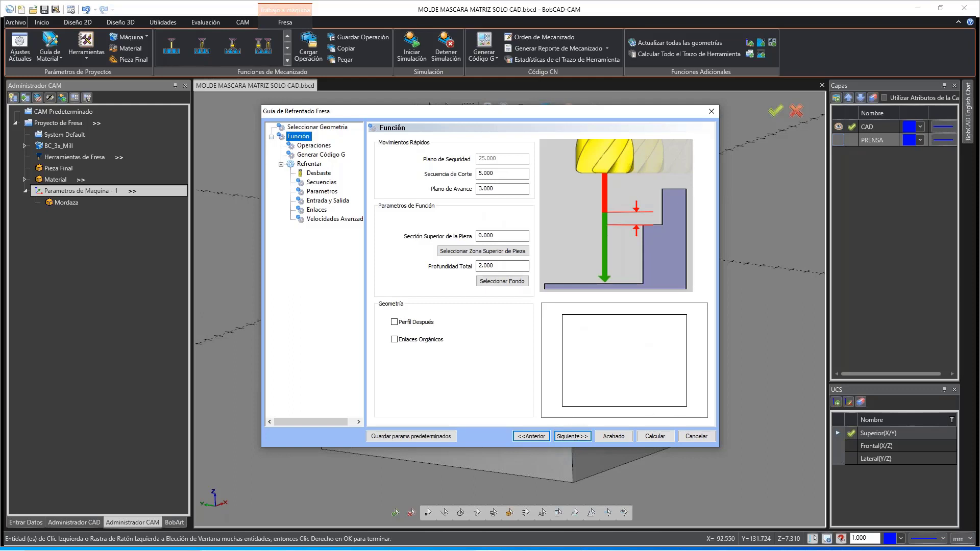
click(502, 265)
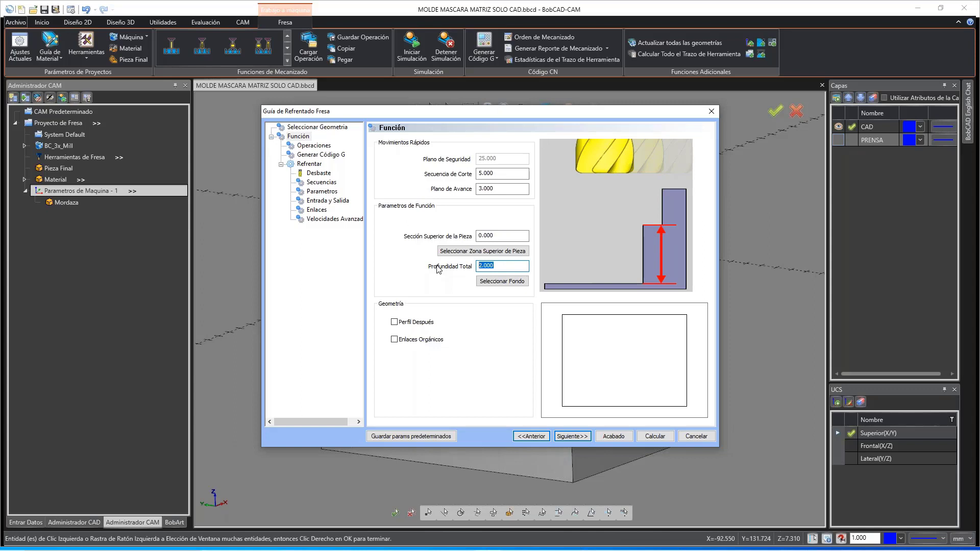
click(576, 438)
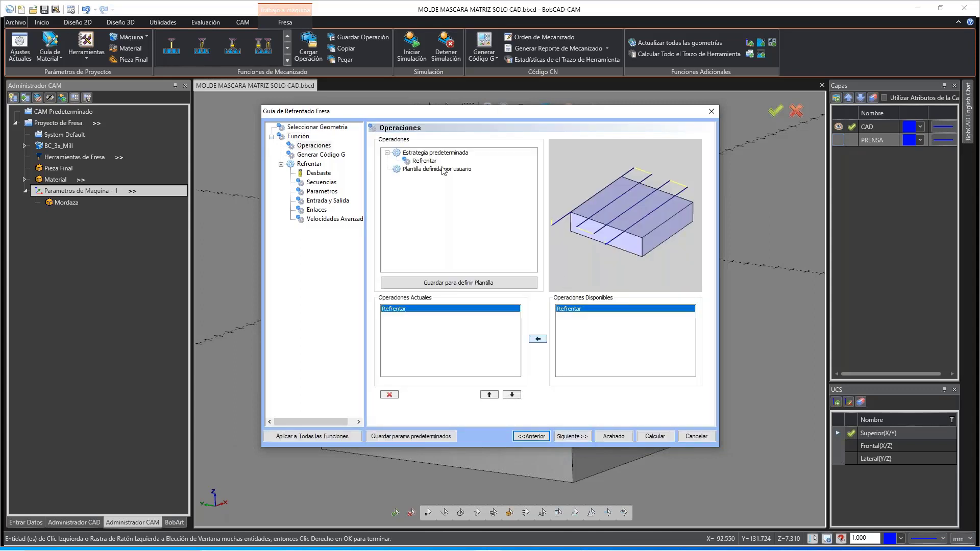
Step: Use the default Refrentar strategy and set the roughing tool's diameter to 50 mm
click(423, 161)
click(578, 437)
click(577, 437)
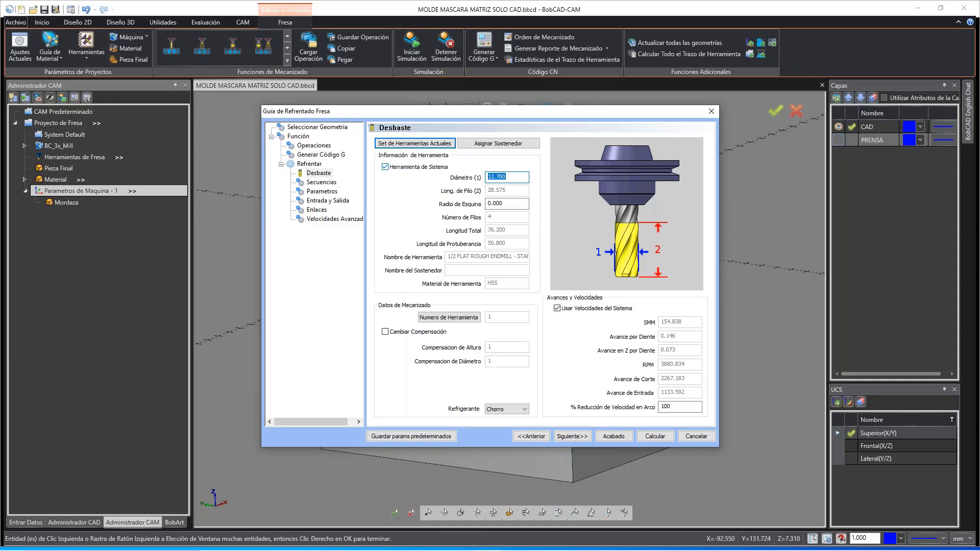
text(50)
key(Tab)
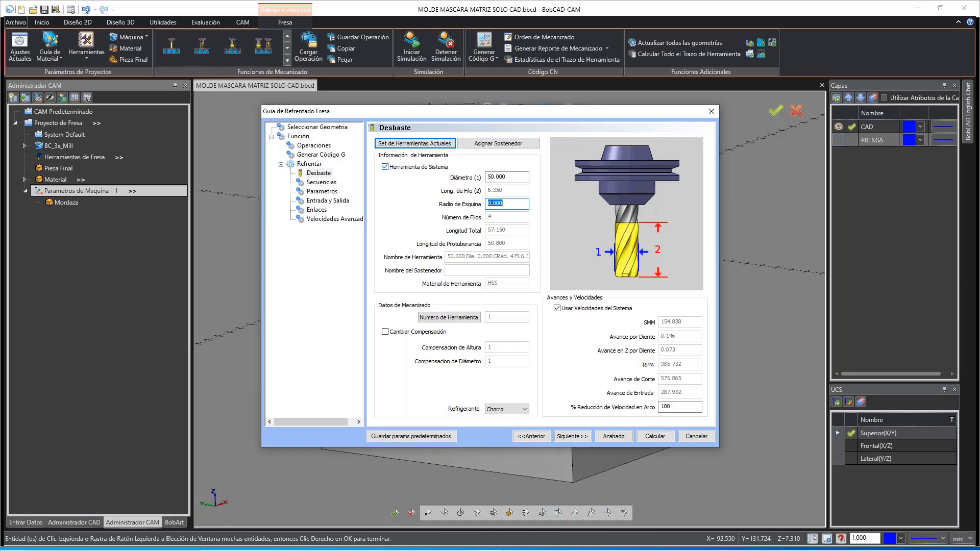
Step: Override the system speeds with SMM 120, a feed per tooth of 0.1 and a Z feed per tooth of 0.05
click(602, 309)
drag(683, 365, 536, 350)
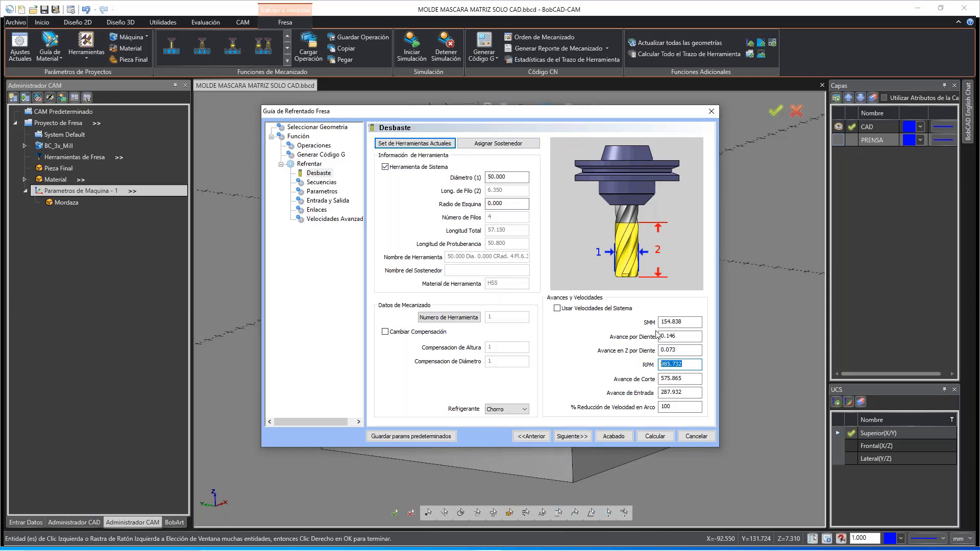
click(692, 324)
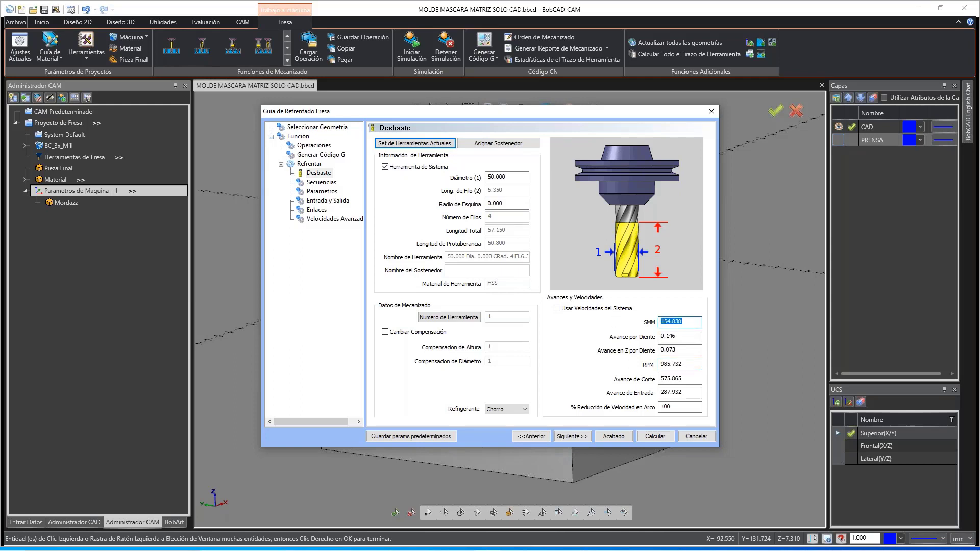
text(120)
key(Tab)
text(0)
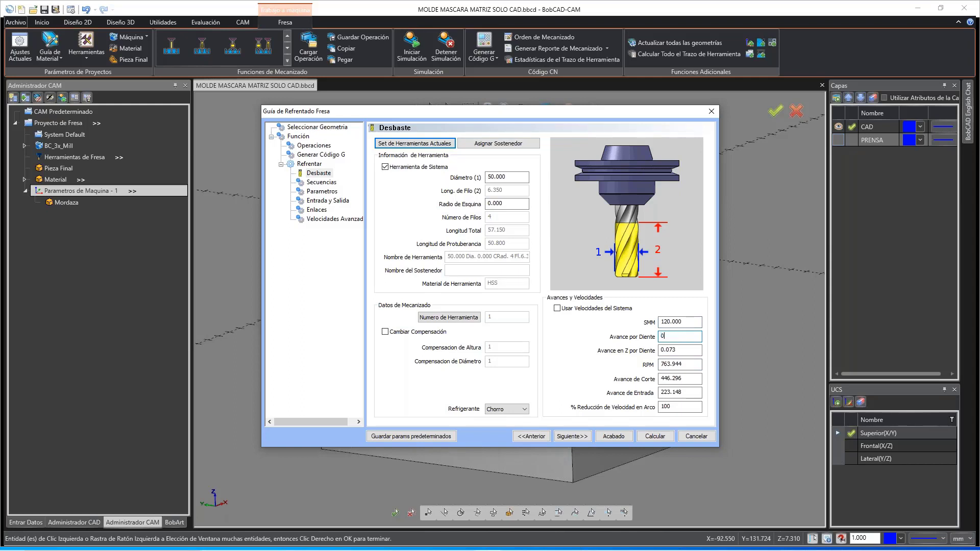
text(.1)
key(Tab)
text(0.05)
key(Tab)
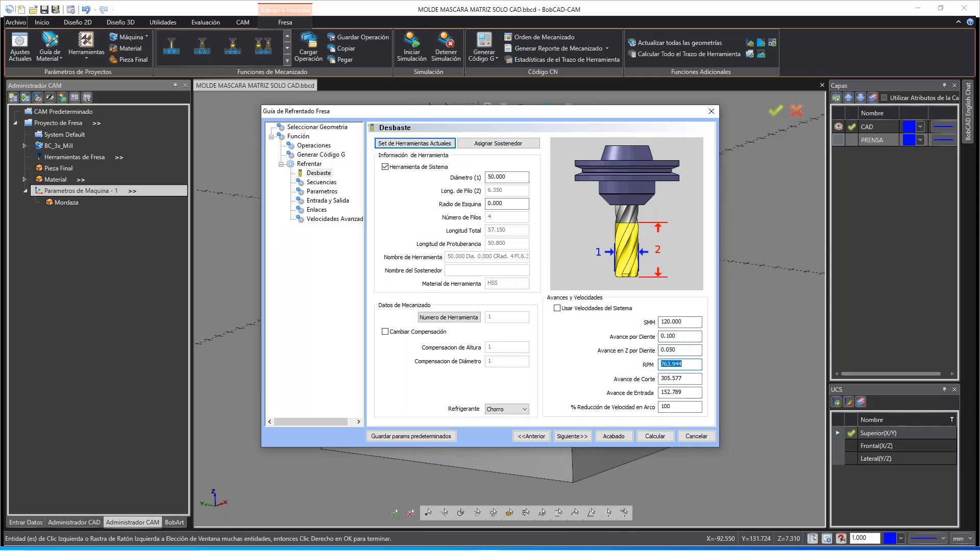
click(570, 436)
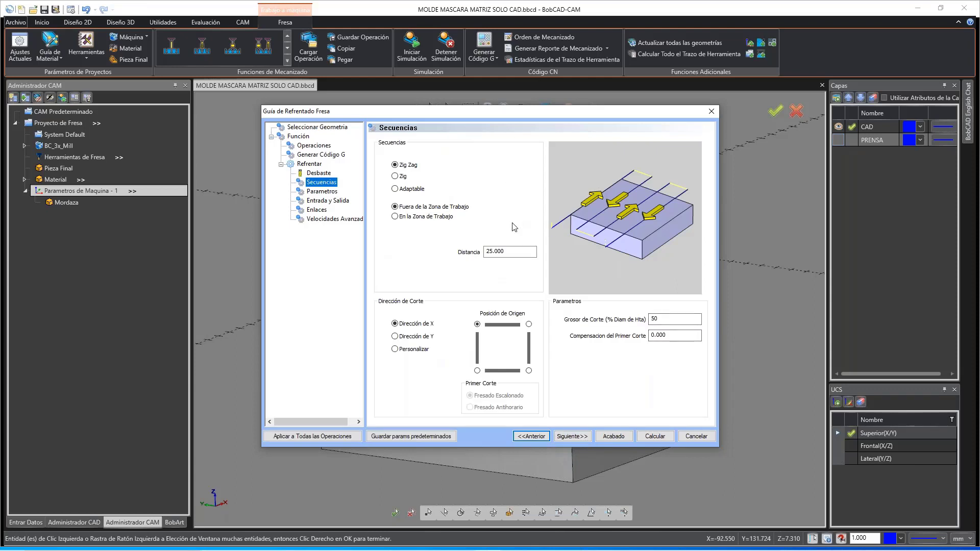
Step: Compare the Zig Zag and Zig facing patterns, and choose the Adaptable pattern
click(413, 166)
click(403, 178)
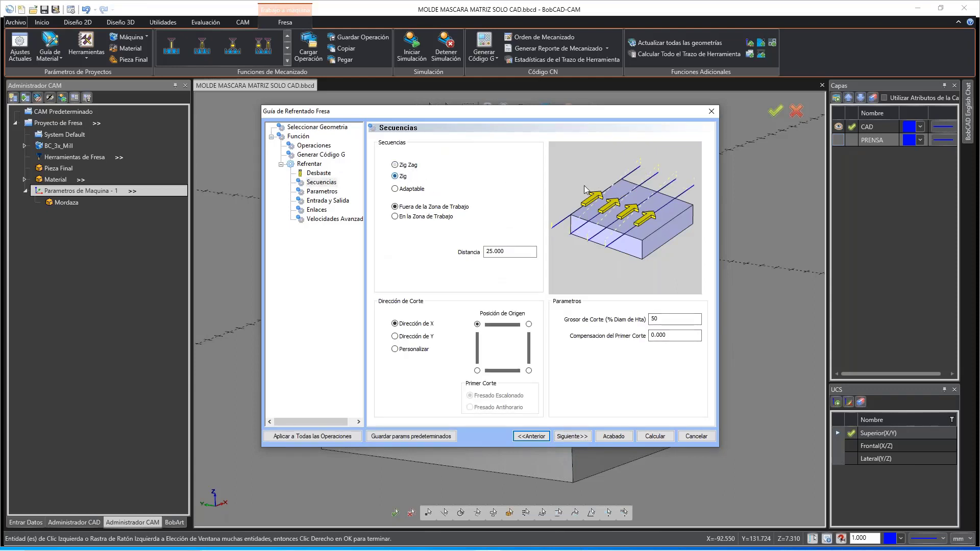
click(415, 190)
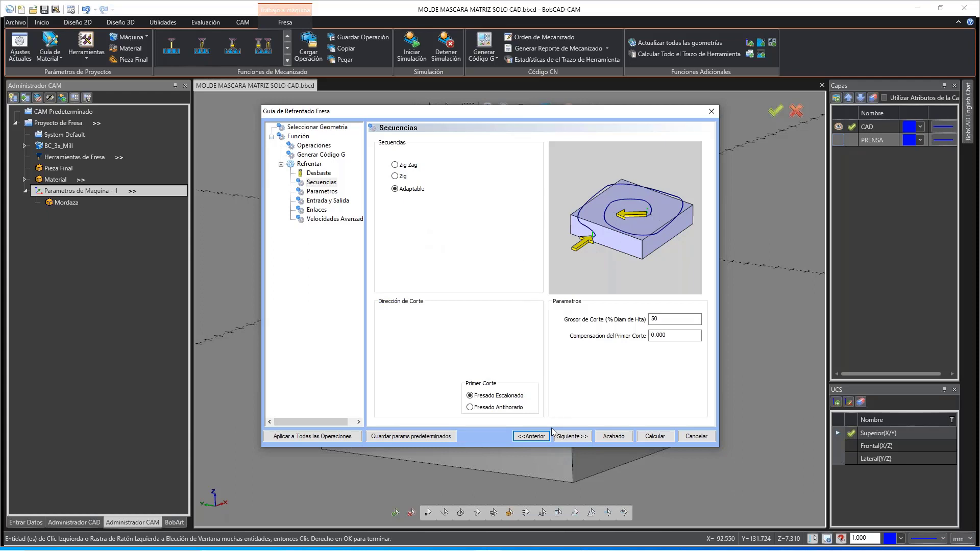
click(572, 436)
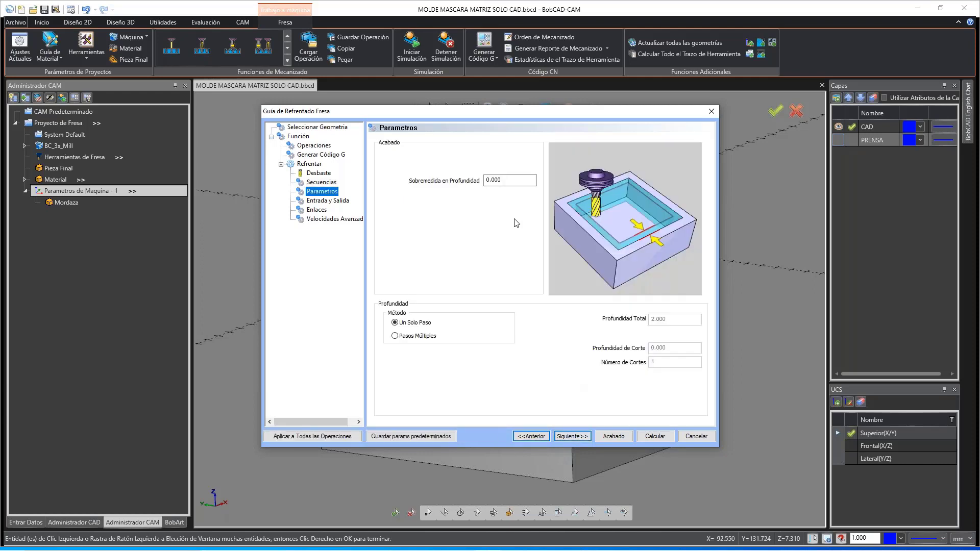
Step: Set the facing depth to multiple passes of 1 mm, keeping a vertical entry with a matching exit
click(418, 336)
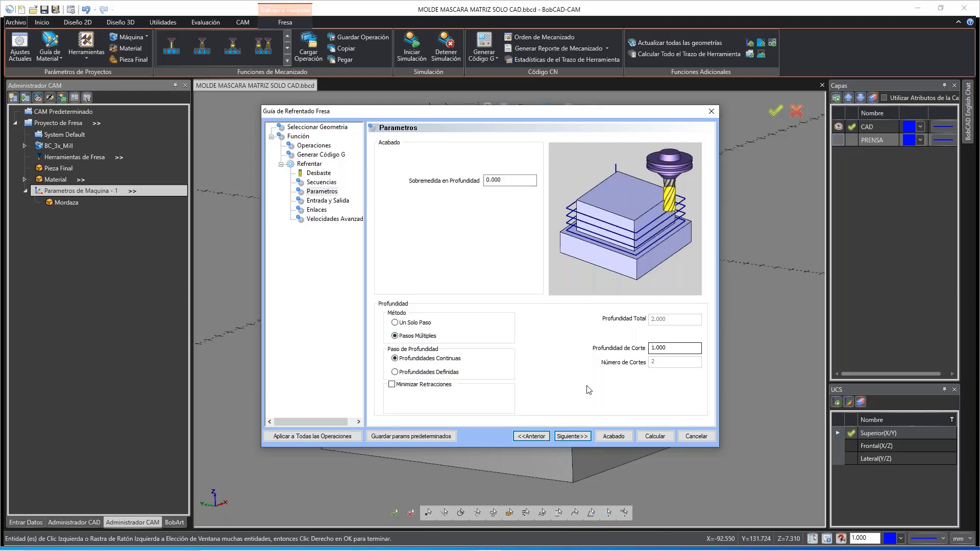
click(572, 436)
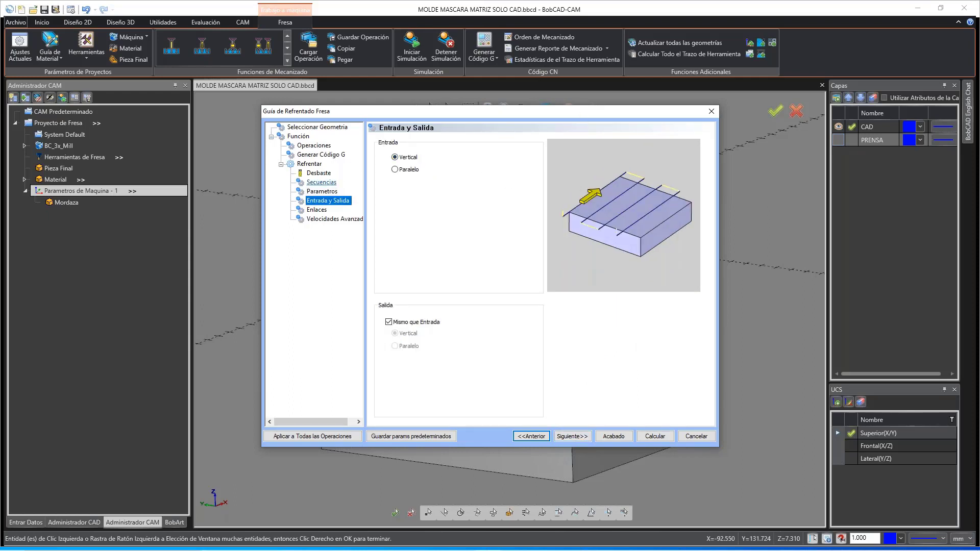
click(322, 182)
click(327, 201)
click(580, 438)
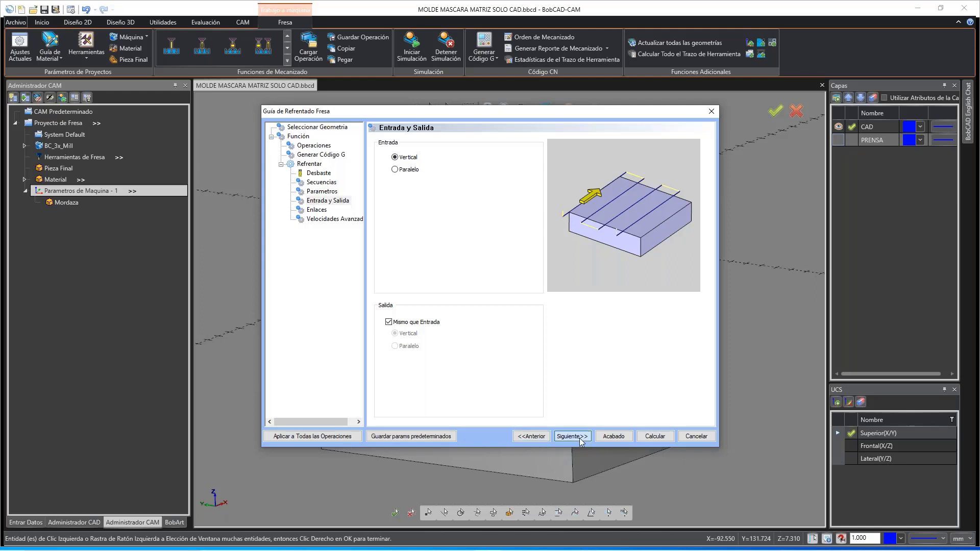
click(572, 436)
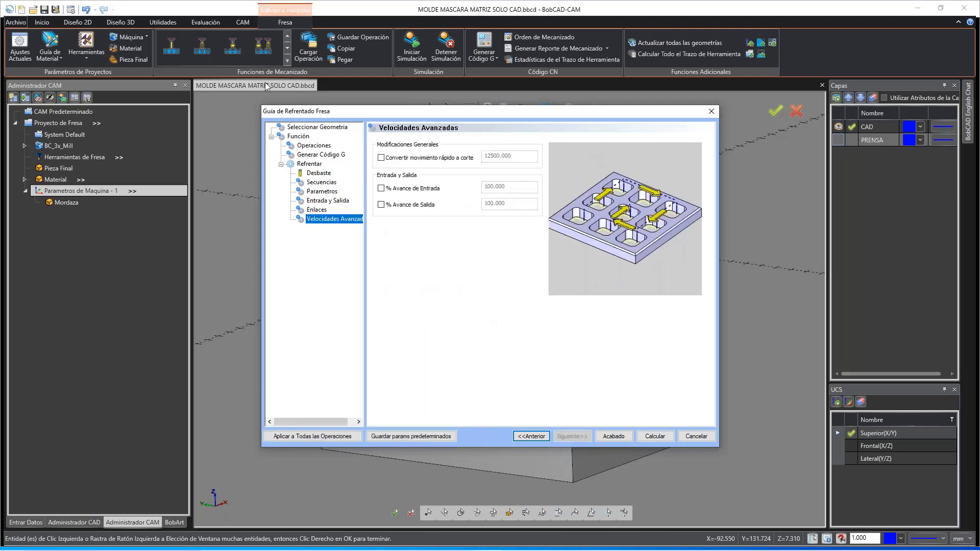
Step: Enable converting rapid moves to cutting feed in the advanced speeds and set the feed to 5000
drag(567, 113, 571, 384)
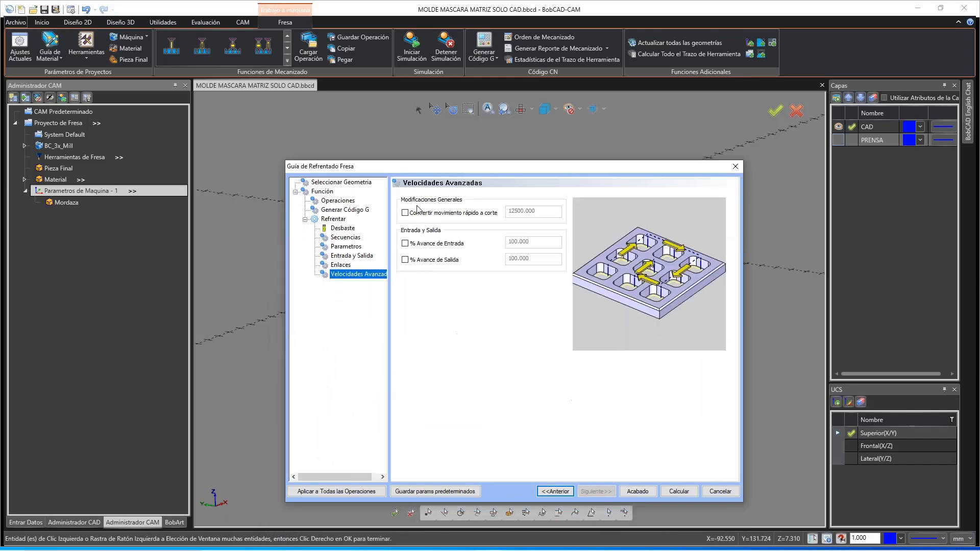
click(426, 215)
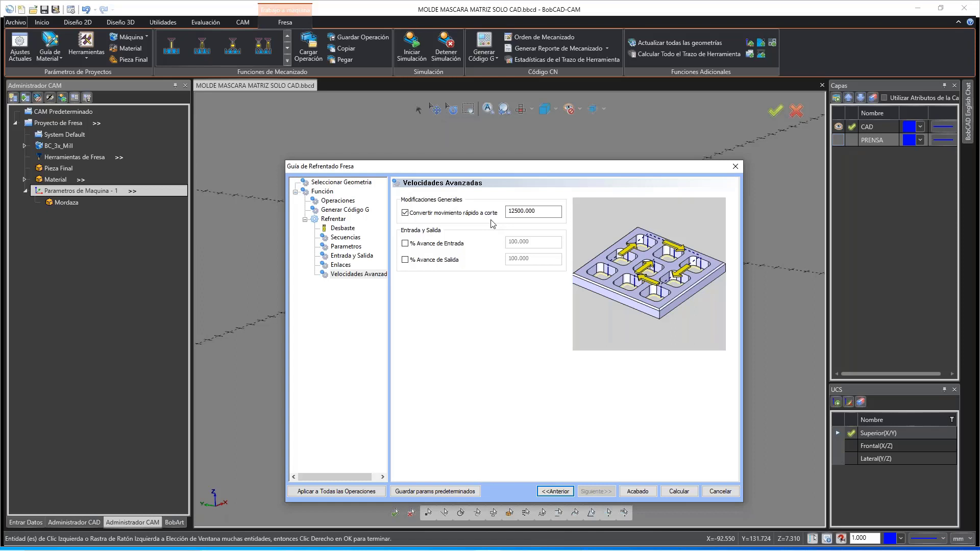
drag(536, 211, 460, 209)
text(50)
drag(532, 166, 535, 277)
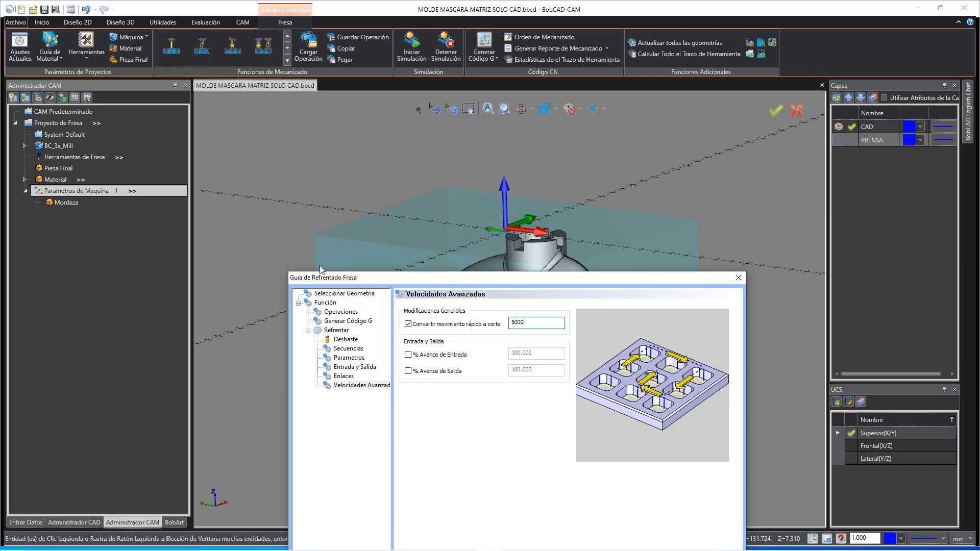
drag(516, 276, 465, 129)
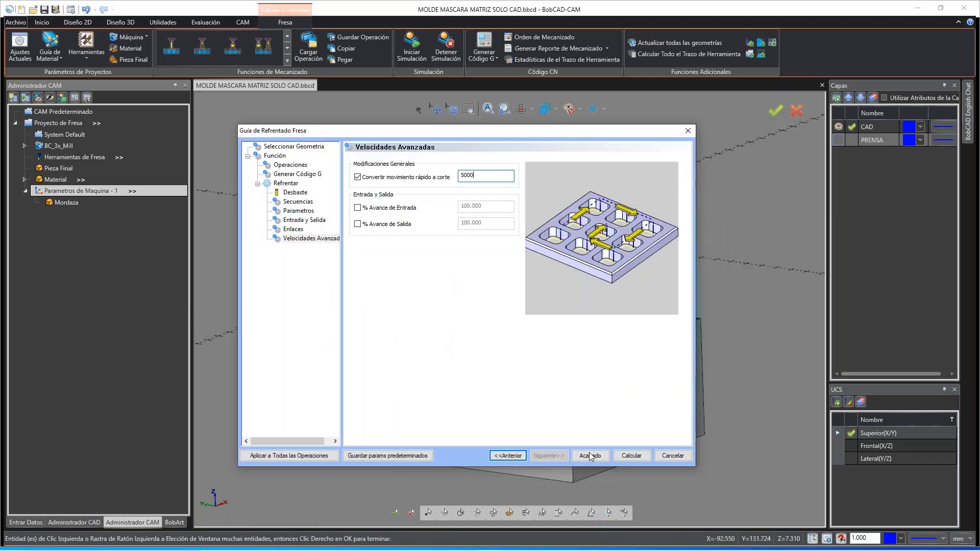
Step: Calculate the facing operation's toolpath over the mold stock
click(636, 458)
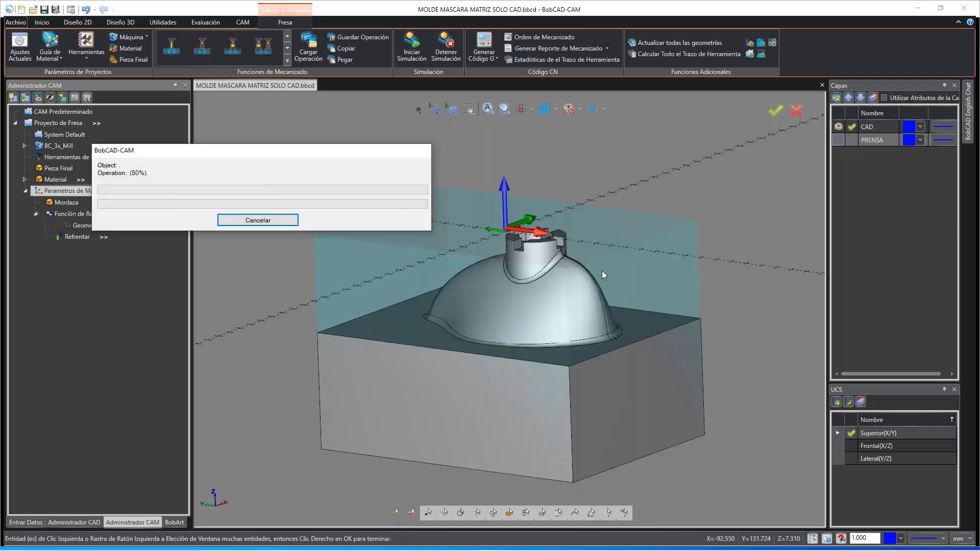
middle_drag(546, 225, 625, 170)
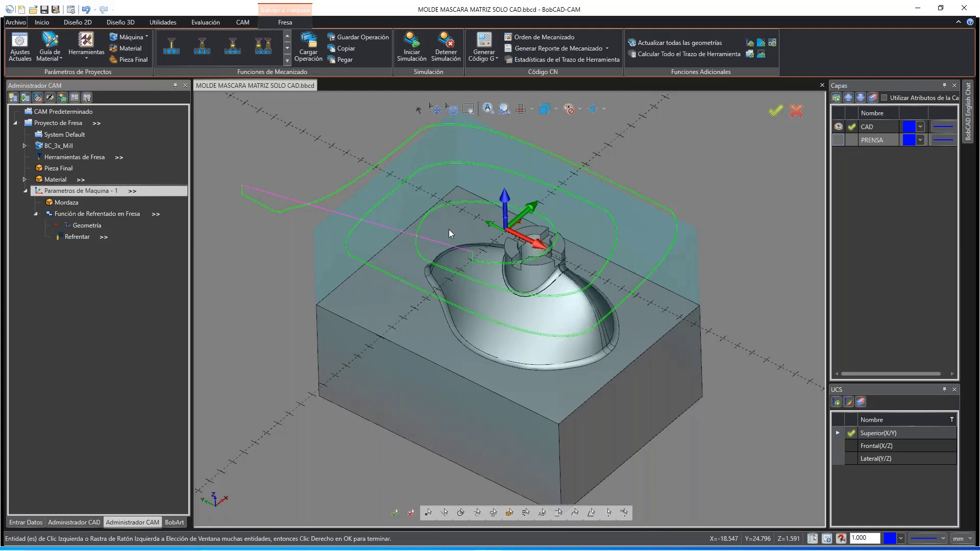
Step: Save the facing operation's settings as a user-defined machining template named PLANEADO FRESA 50MM
right_click(93, 213)
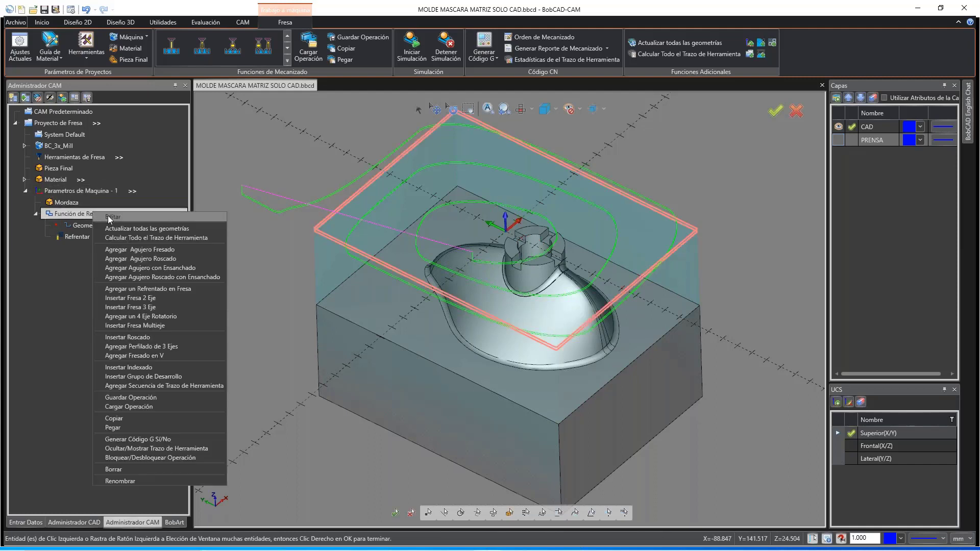
click(110, 217)
click(312, 136)
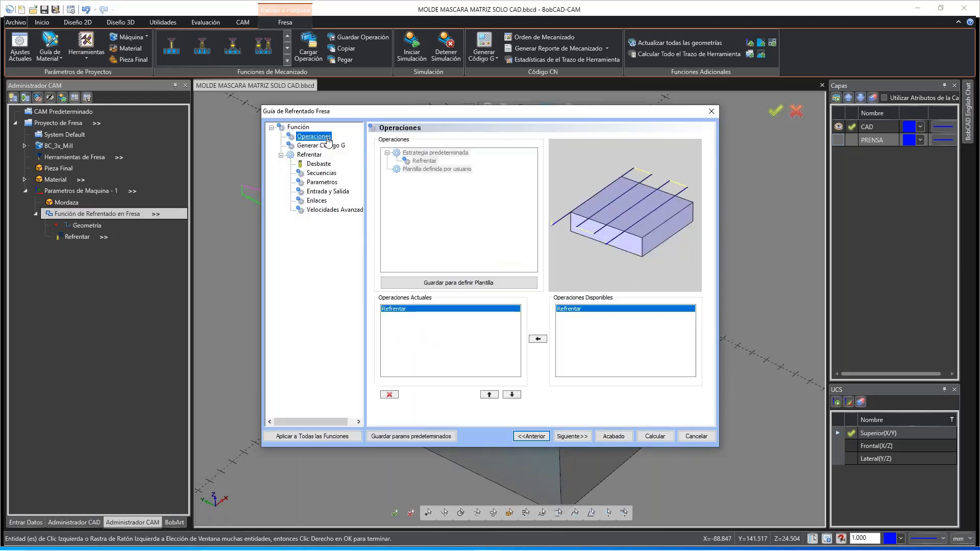
click(470, 283)
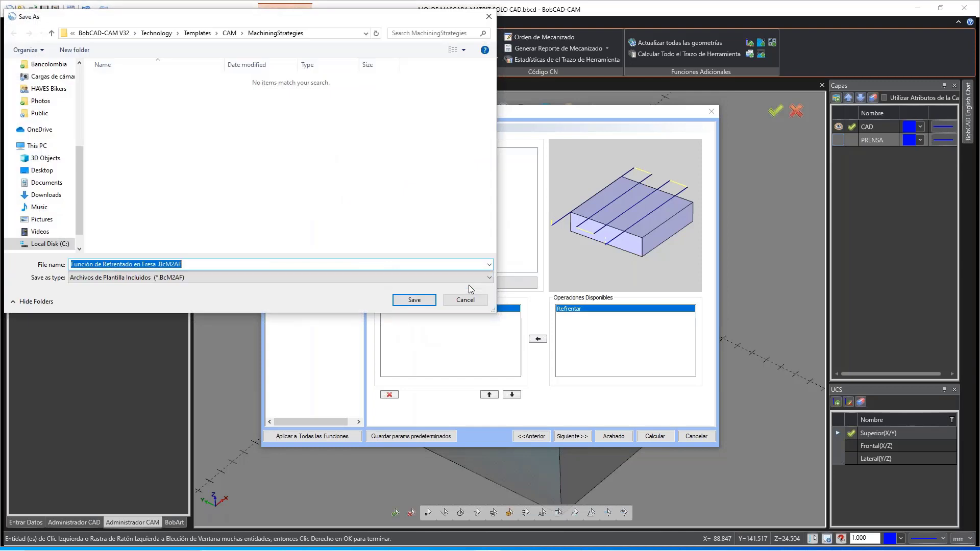
text(PLA)
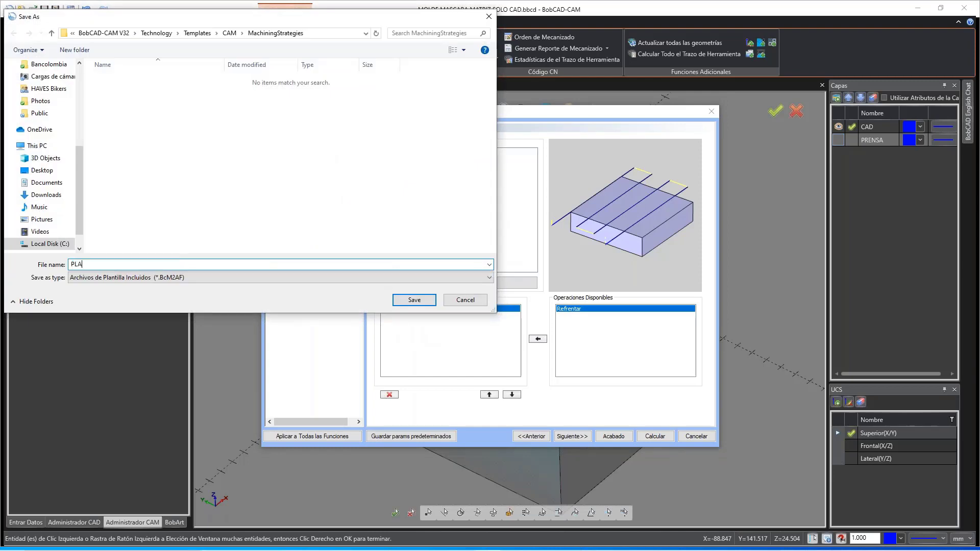
text(NEADI O FRESA 50MM)
click(423, 299)
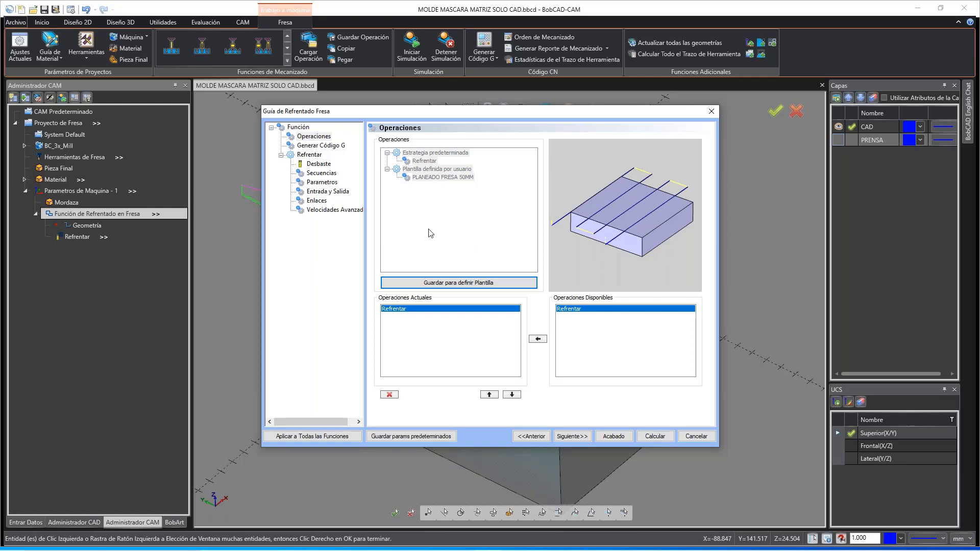
click(623, 440)
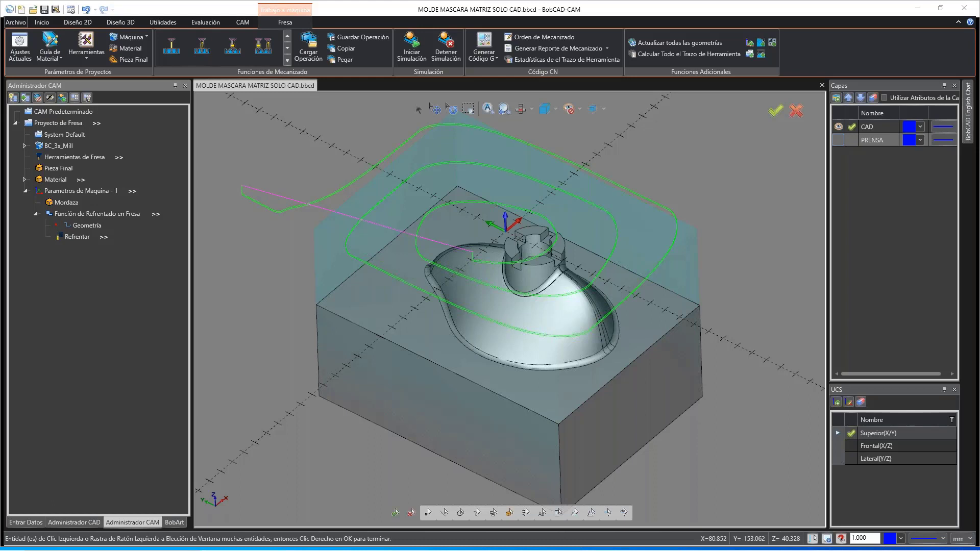
Step: Examine the slotted cylindrical post and the facing toolpath around it from above and at an angle
scroll(534, 284, up, 2)
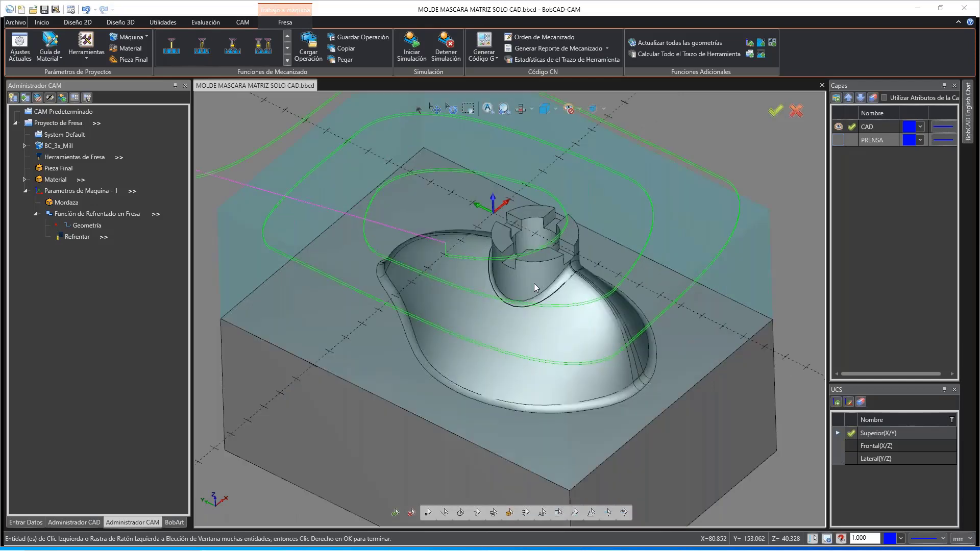
mouse_move(535, 284)
middle_down()
mouse_move(522, 260)
mouse_move(535, 300)
middle_up()
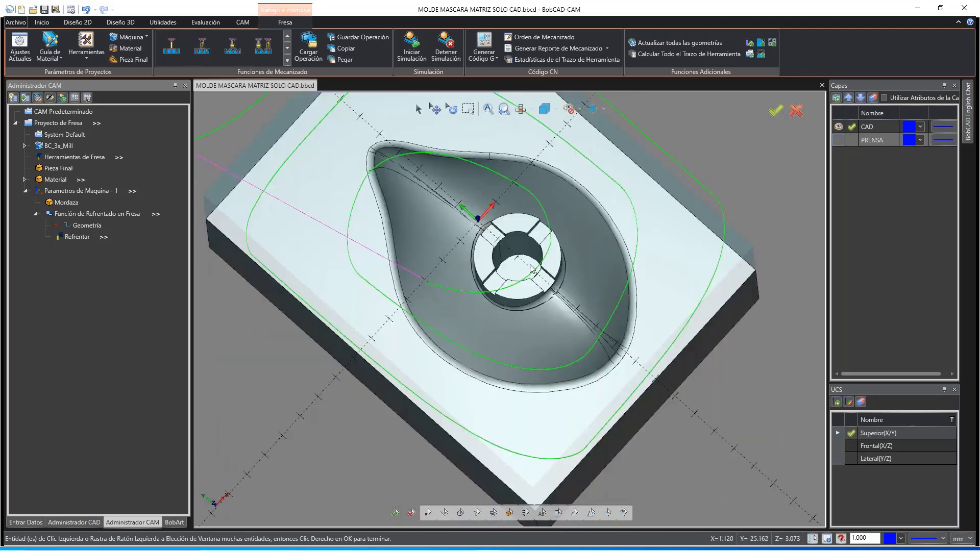
scroll(534, 245, up, 4)
scroll(534, 242, down, 4)
middle_drag(535, 243, 522, 227)
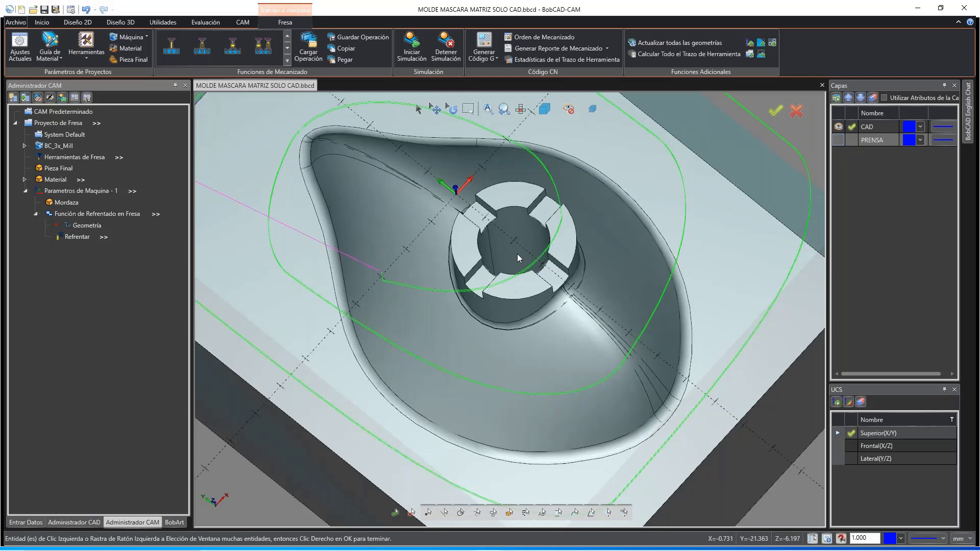
middle_drag(516, 253, 533, 284)
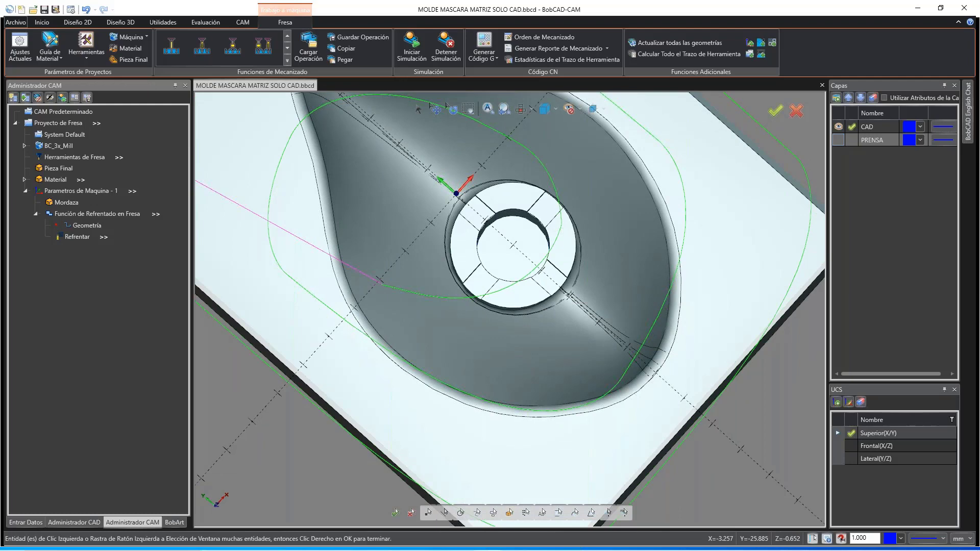
mouse_move(530, 278)
middle_down()
mouse_move(521, 248)
mouse_move(514, 258)
middle_up()
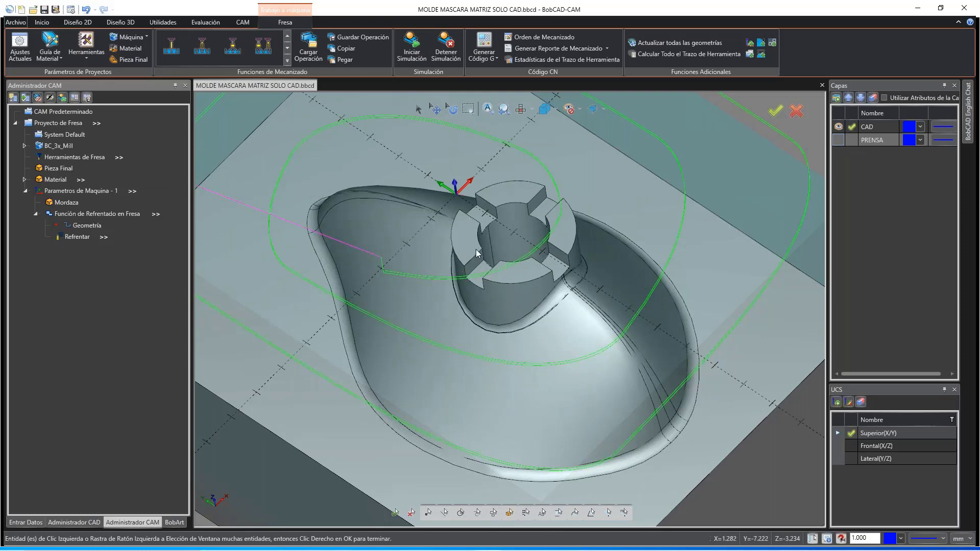
scroll(443, 270, down, 3)
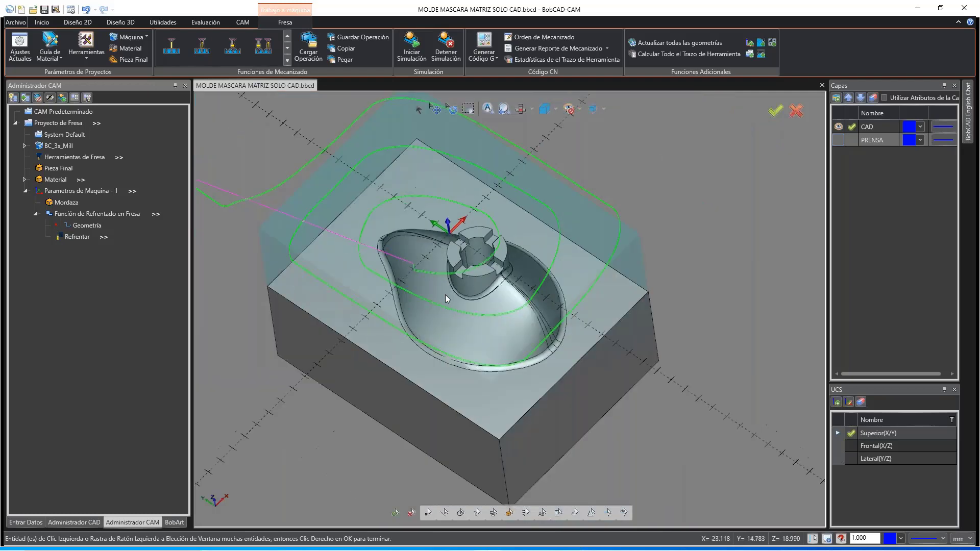
middle_drag(445, 295, 464, 279)
scroll(449, 245, up, 4)
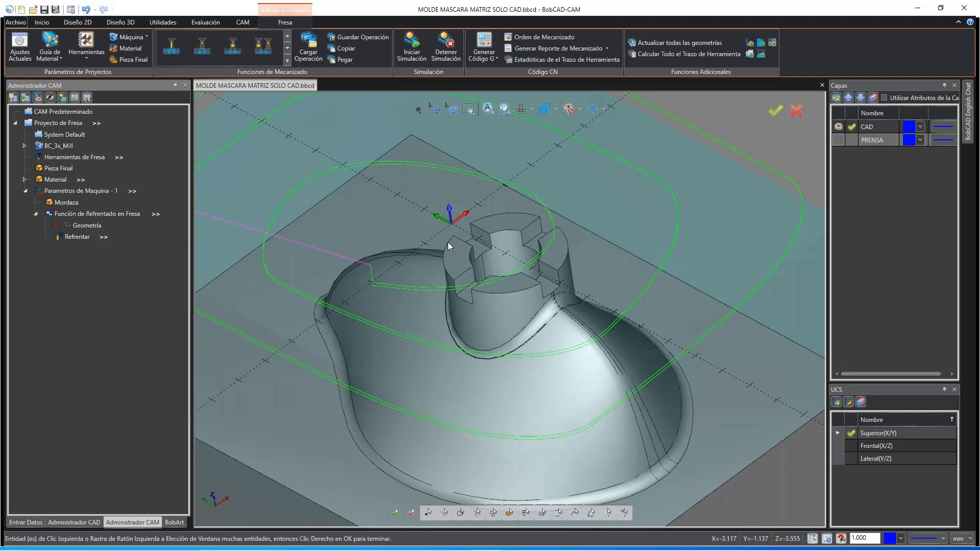
Step: Create a new layer named TAPA
click(836, 97)
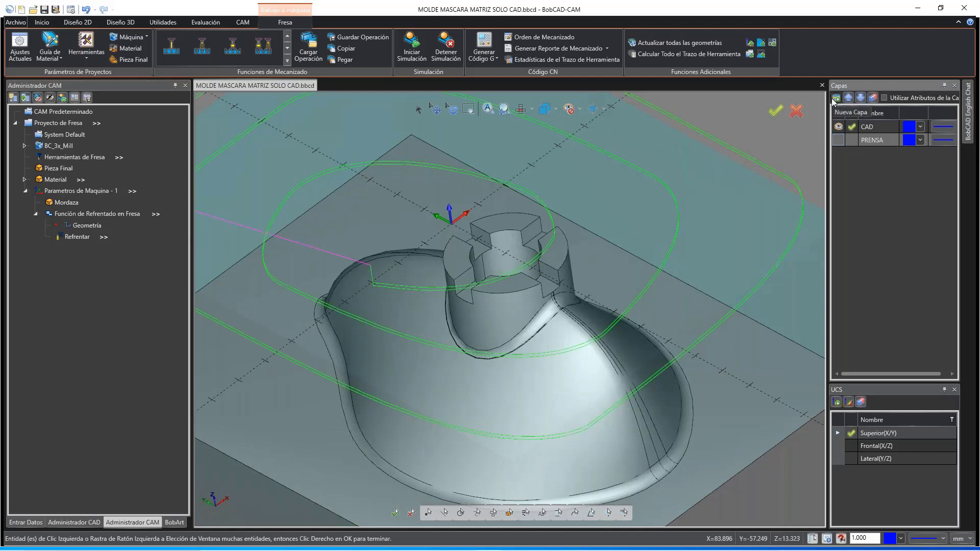
text(TAPA)
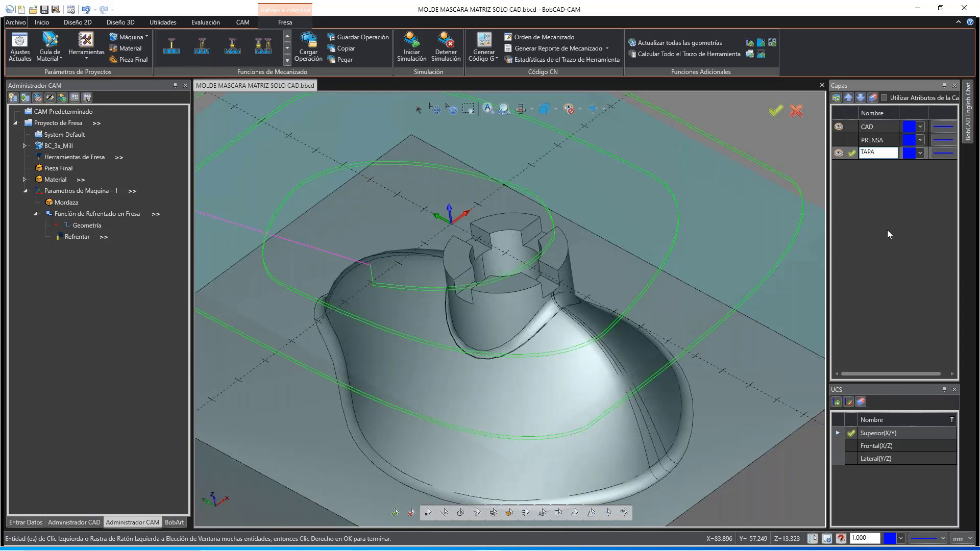
key(Return)
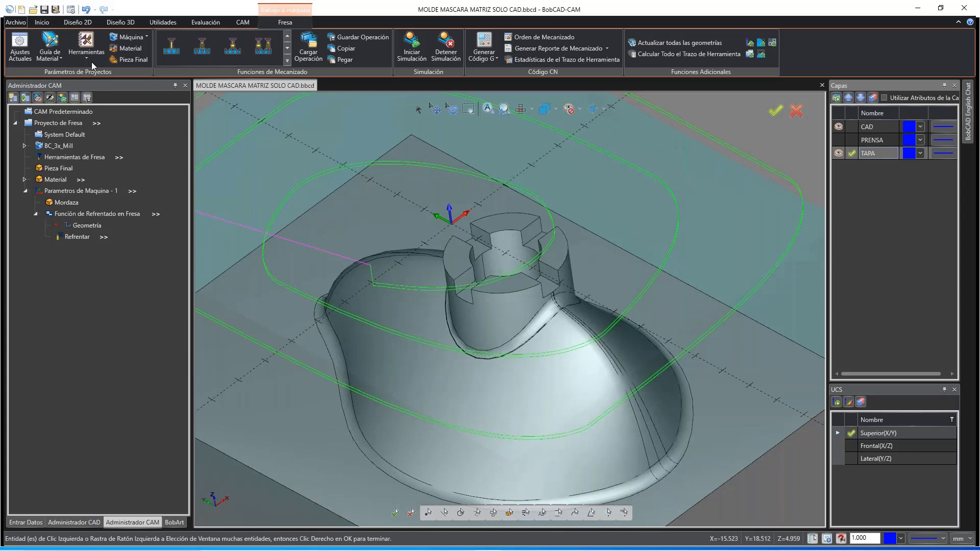
Step: Extract the edges of two opposite top faces of the slotted cylindrical post onto the TAPA layer
click(81, 23)
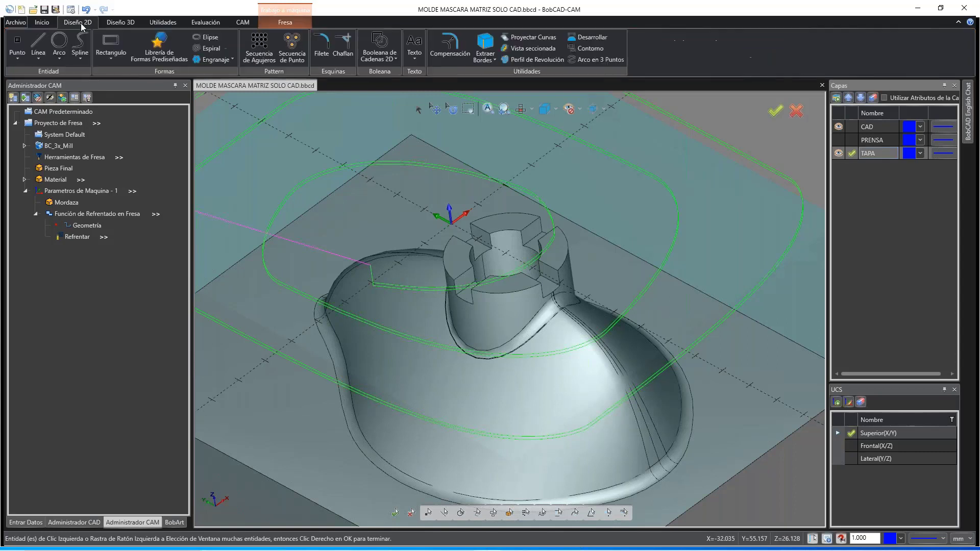
click(485, 43)
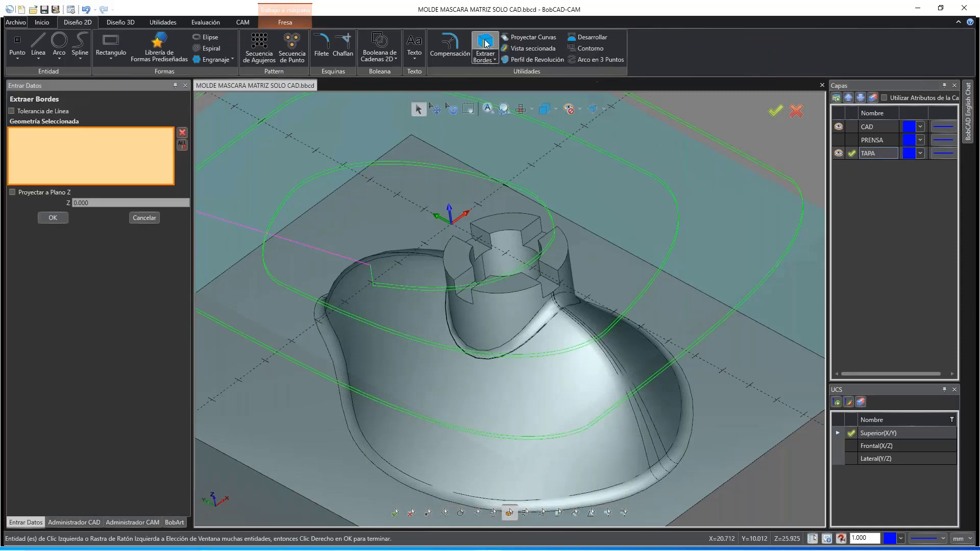
click(515, 223)
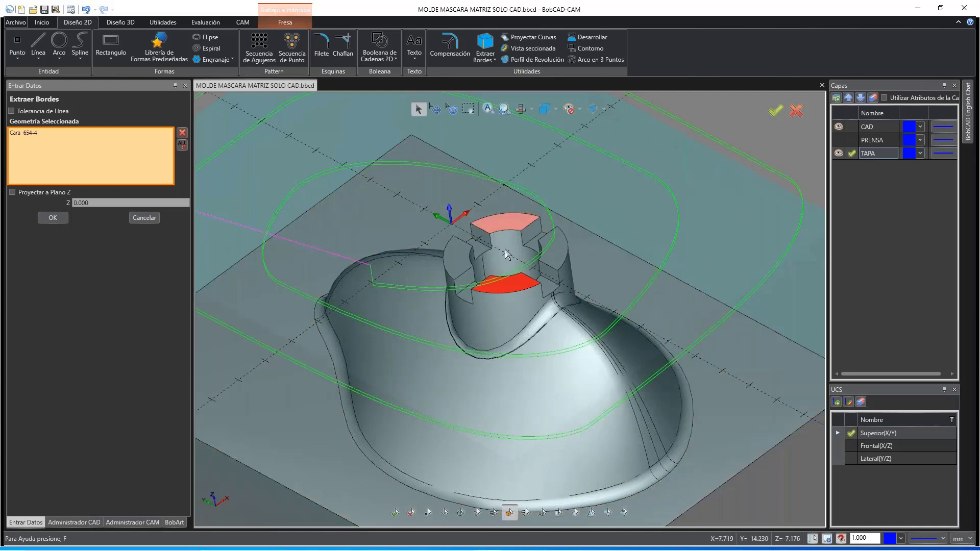
click(505, 249)
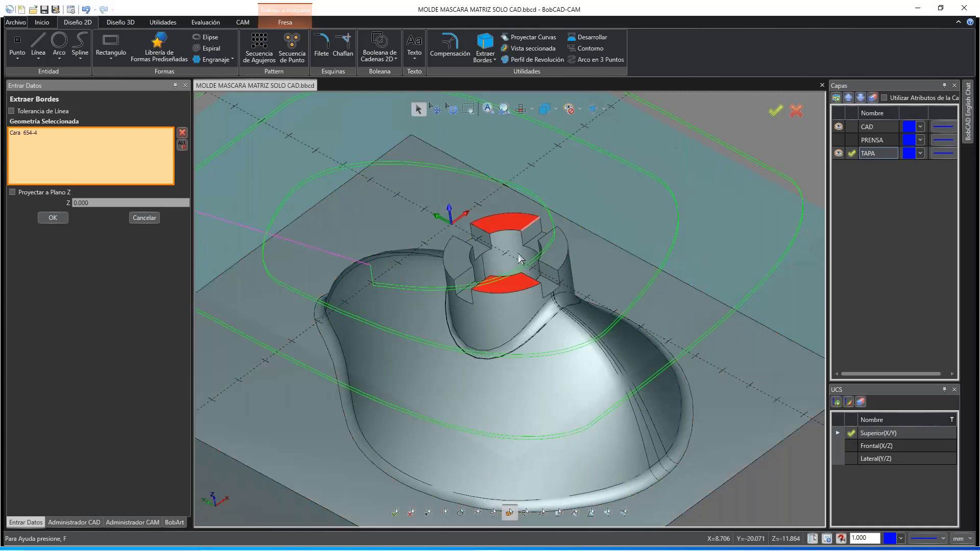
click(53, 218)
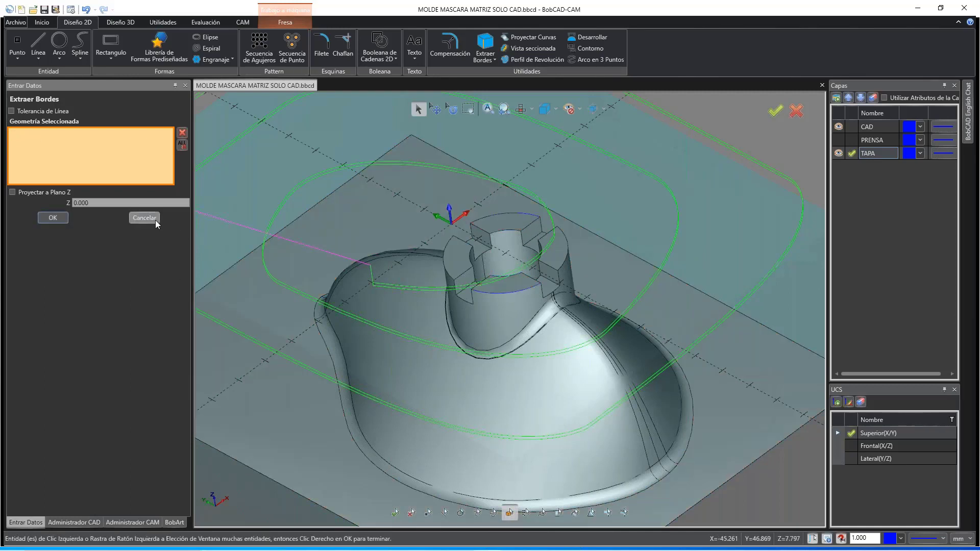
click(155, 219)
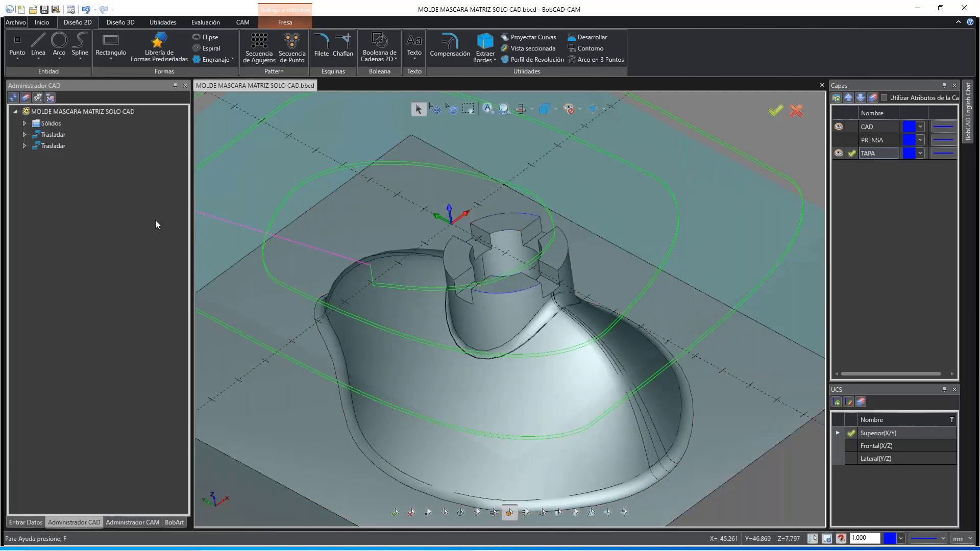
Step: Hide the CAD layer and draw a full circle about 16.48 mm in radius, centred on the post and passing through the outer extracted arcs
click(839, 127)
middle_drag(550, 270, 558, 285)
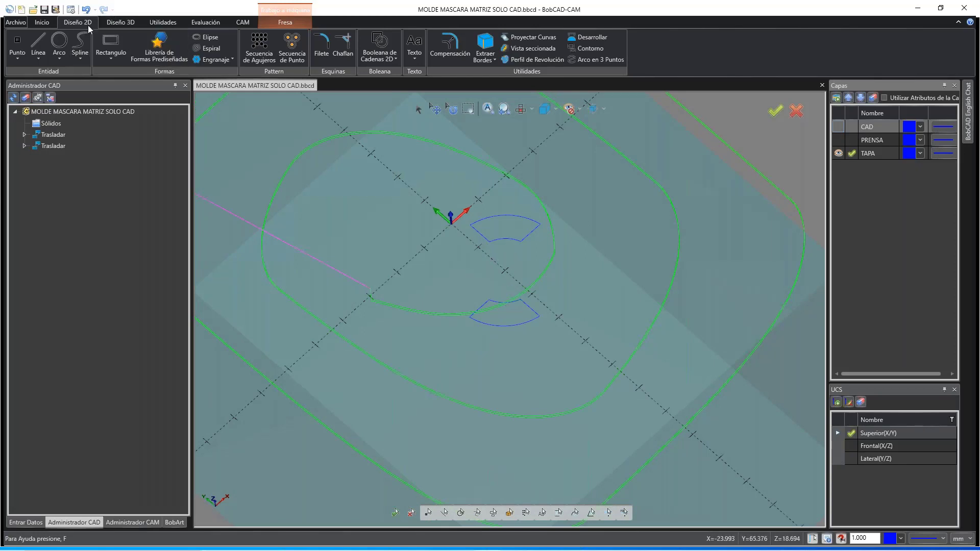
click(58, 42)
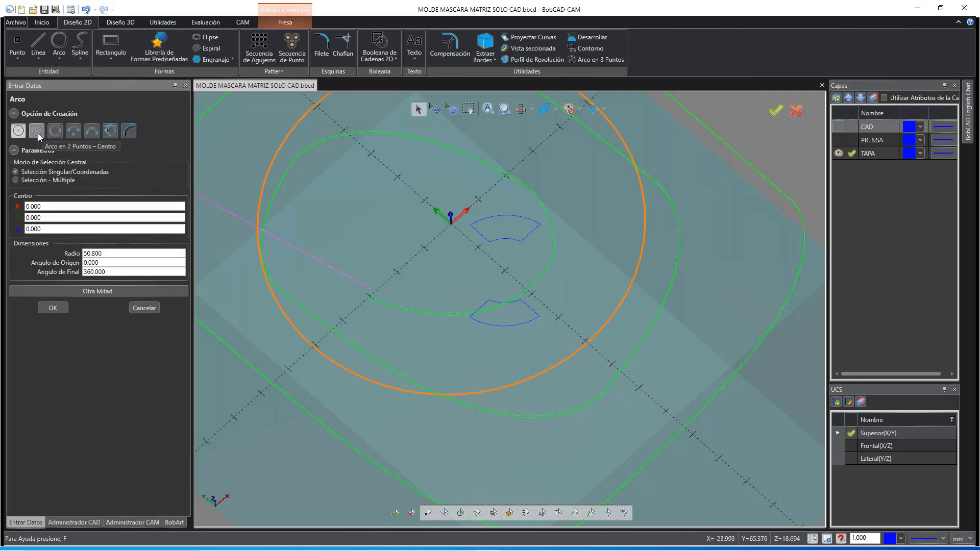
click(42, 134)
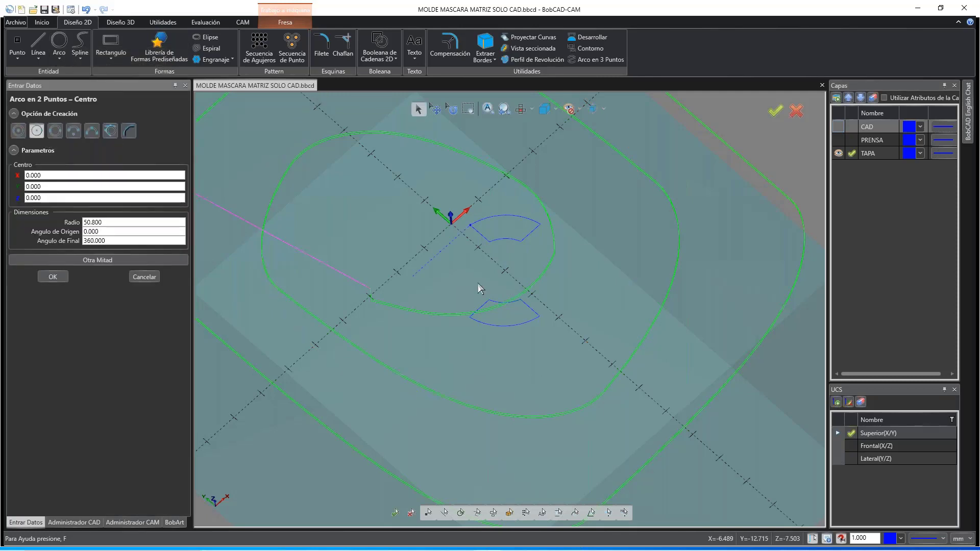
click(504, 271)
click(505, 271)
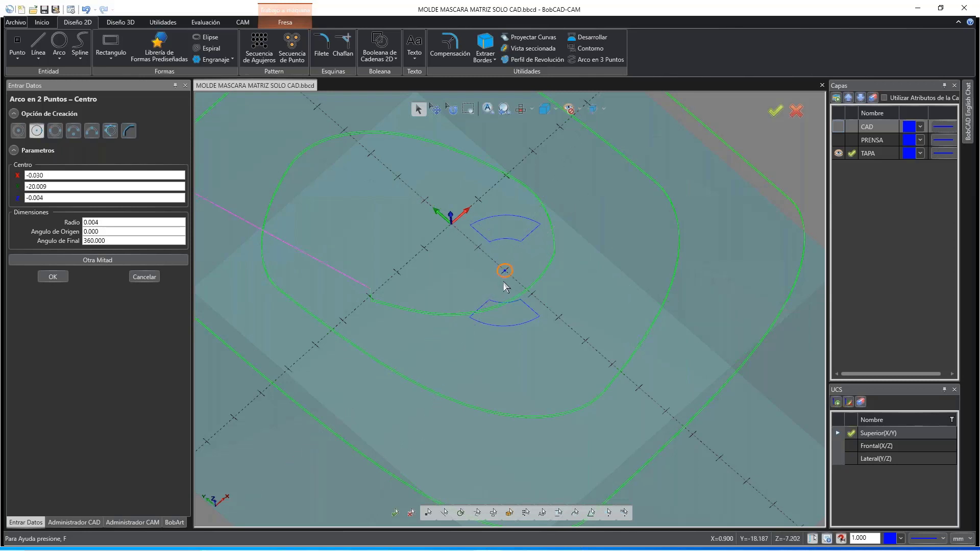
click(505, 326)
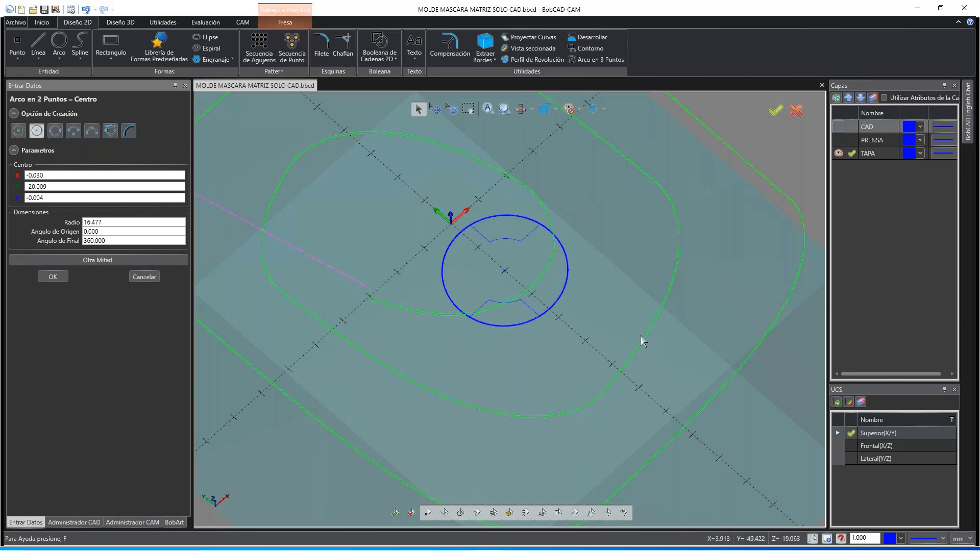
right_click(677, 286)
click(698, 293)
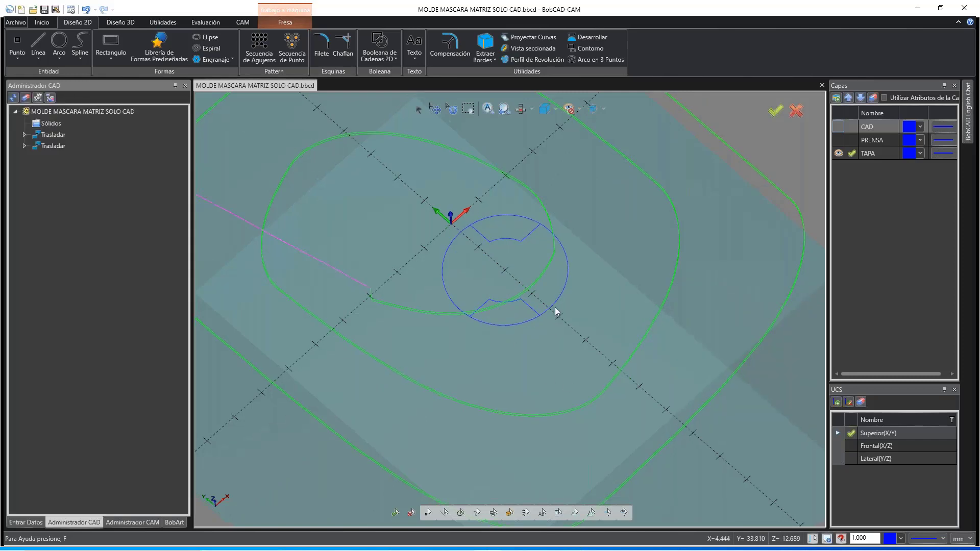
Step: Create a flat Corte Plano surface from the circle to cover the top of the post
middle_drag(549, 309, 513, 281)
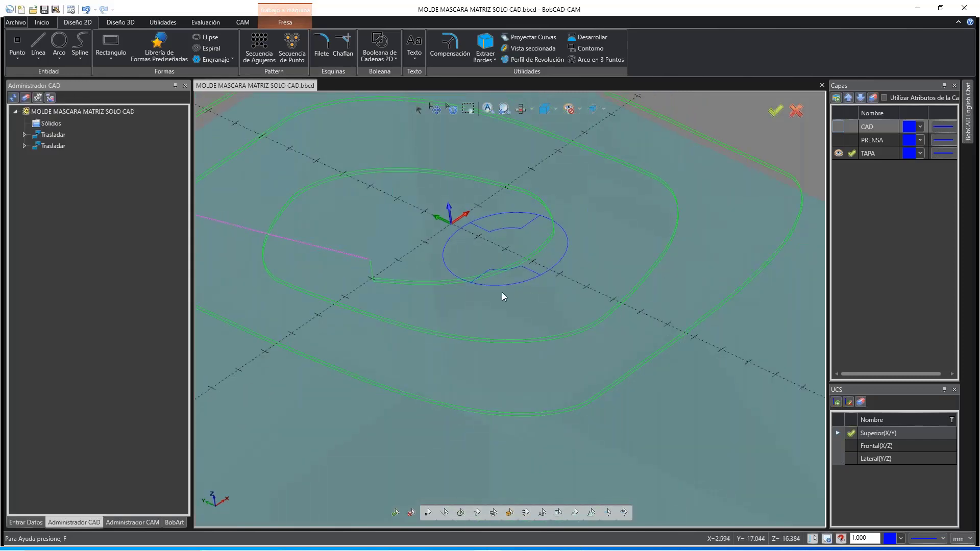
scroll(503, 293, down, 2)
scroll(530, 233, up, 3)
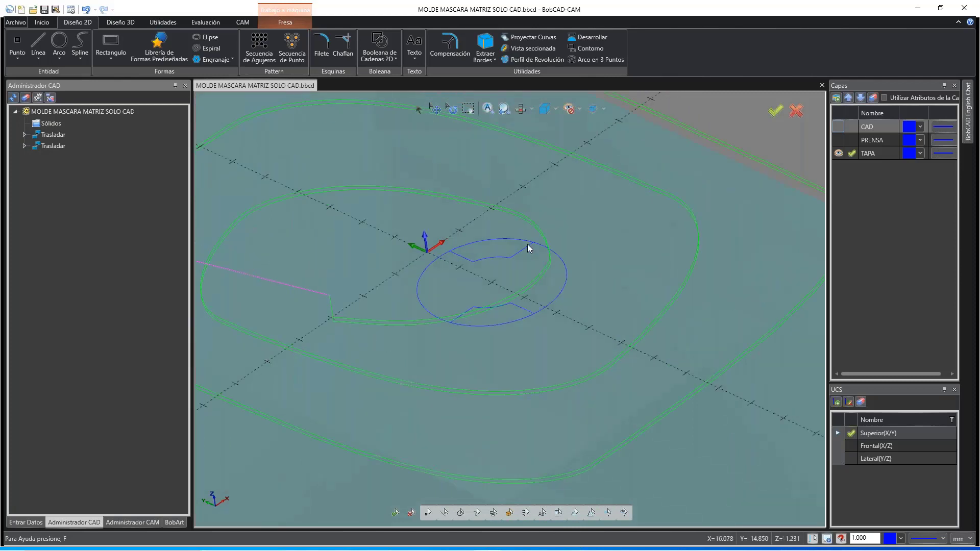
click(121, 24)
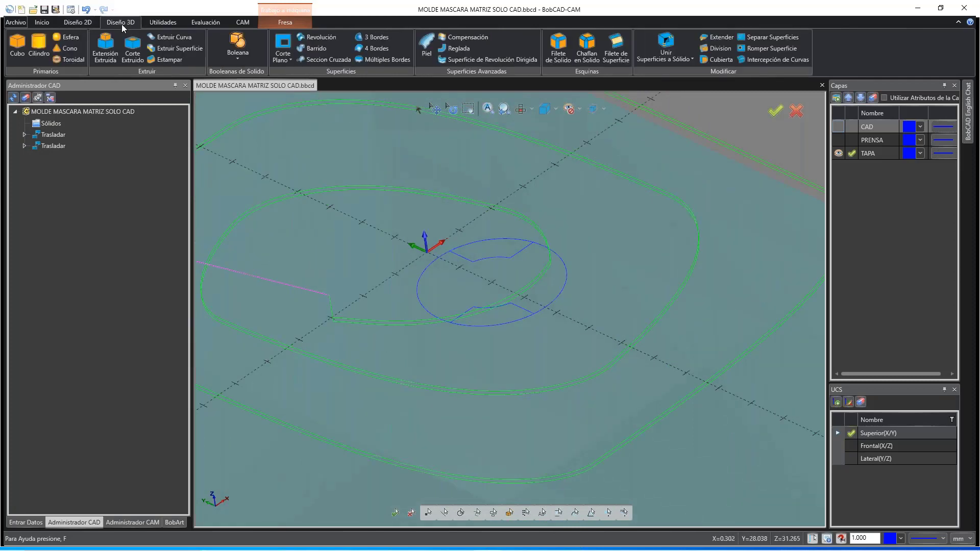
click(283, 43)
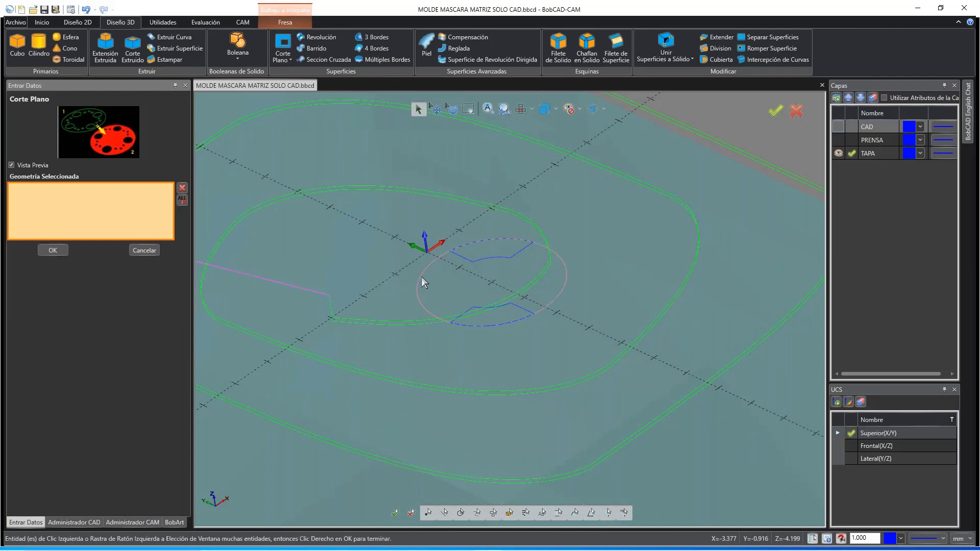
click(421, 277)
right_click(342, 256)
click(364, 263)
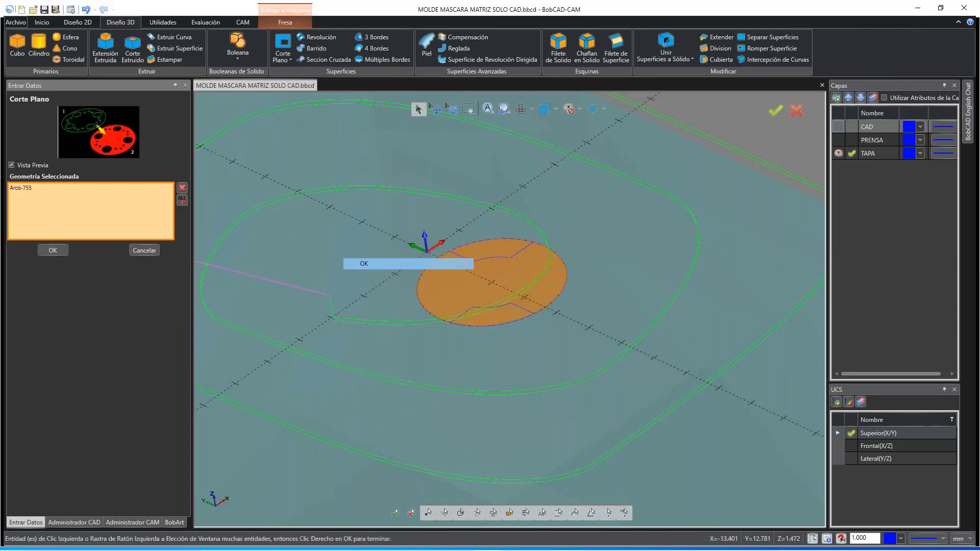
Step: Exit the Corte Plano command and make the CAD layer visible again alongside the TAPA layer
click(147, 250)
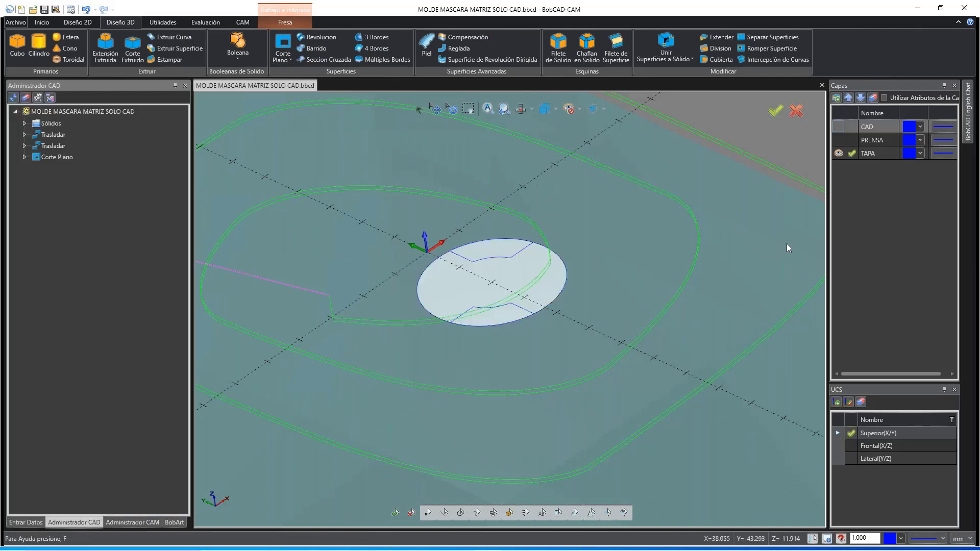
click(838, 127)
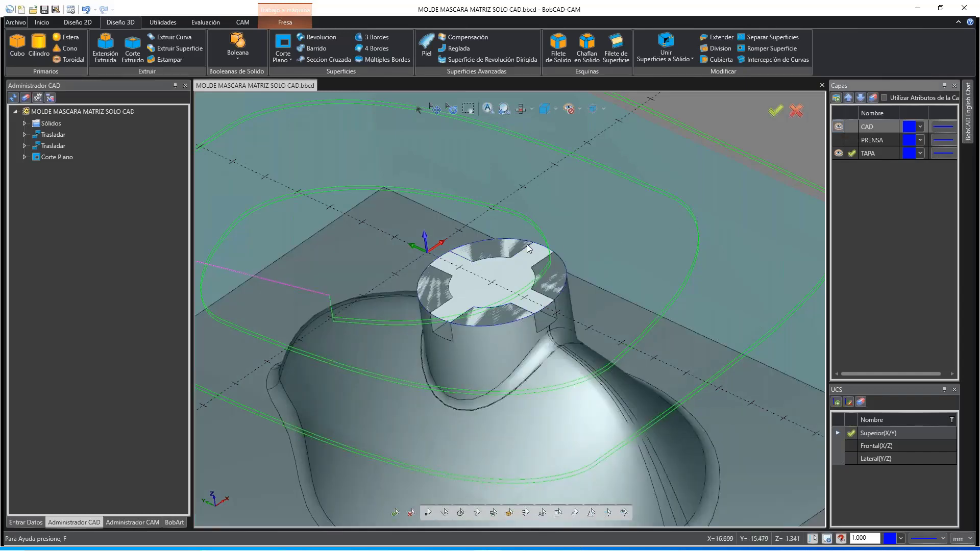
middle_drag(527, 244, 404, 309)
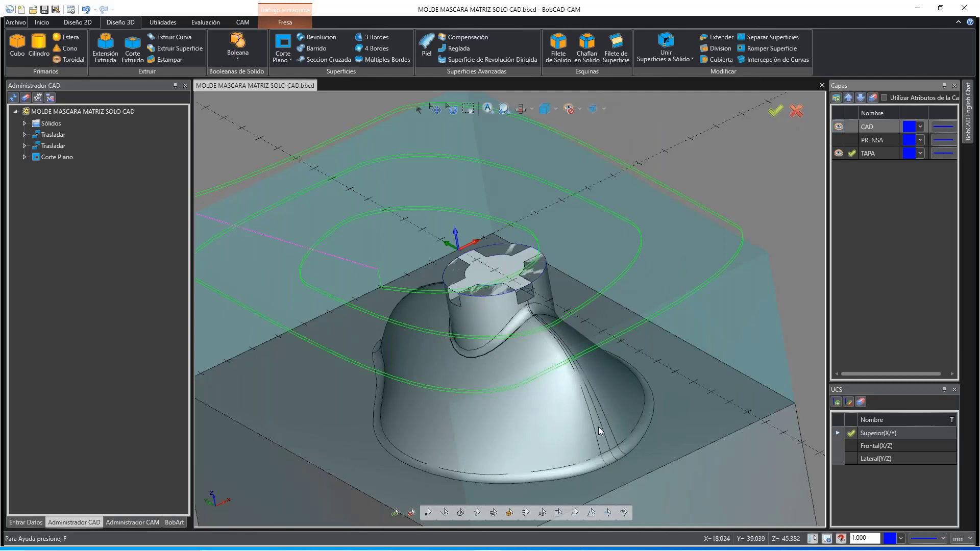
scroll(597, 435, down, 4)
scroll(597, 436, up, 2)
middle_drag(590, 403, 550, 302)
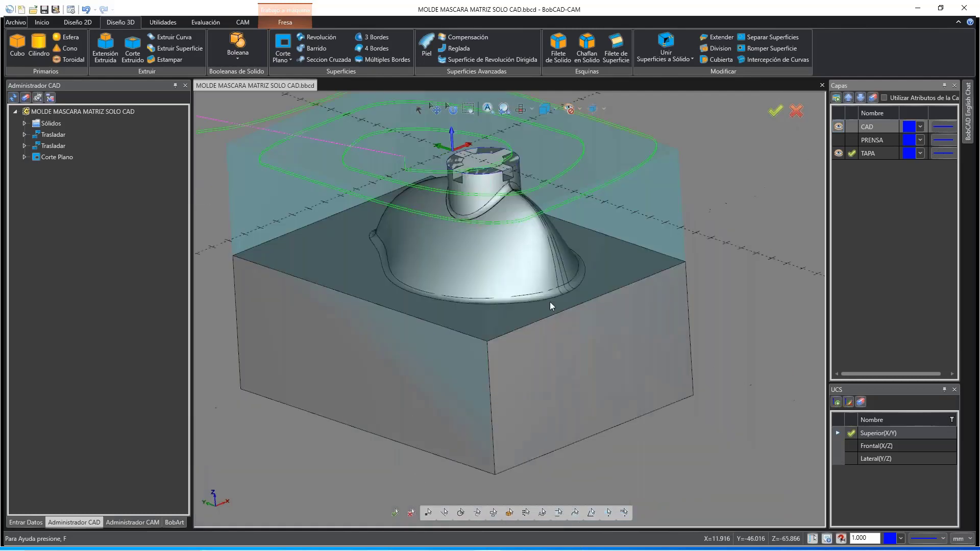
scroll(549, 302, down, 2)
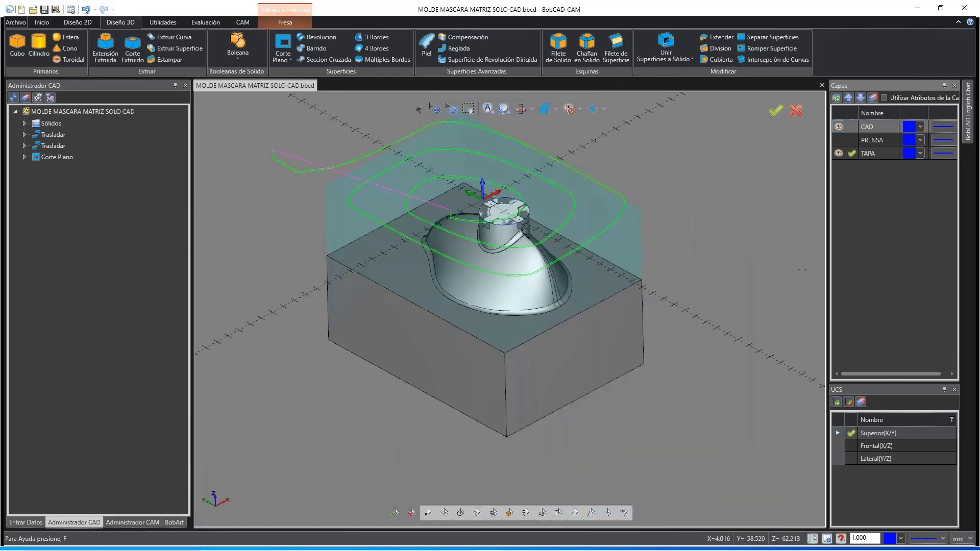
Step: Add a 3-axis milling function (Fresa 3 Ejes) to Parametros de Maquina - 1 and assign the whole visible mold model as its geometry
click(148, 524)
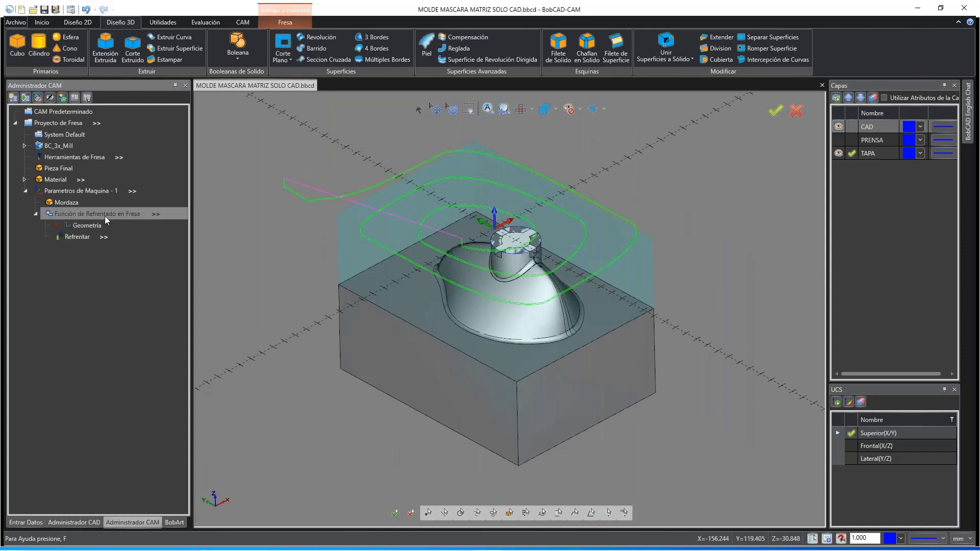
right_click(78, 188)
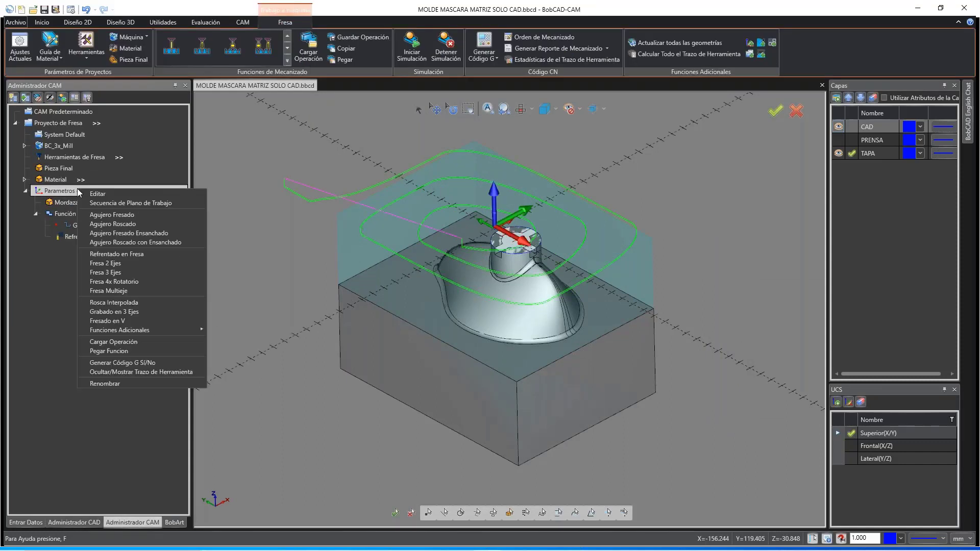
click(116, 272)
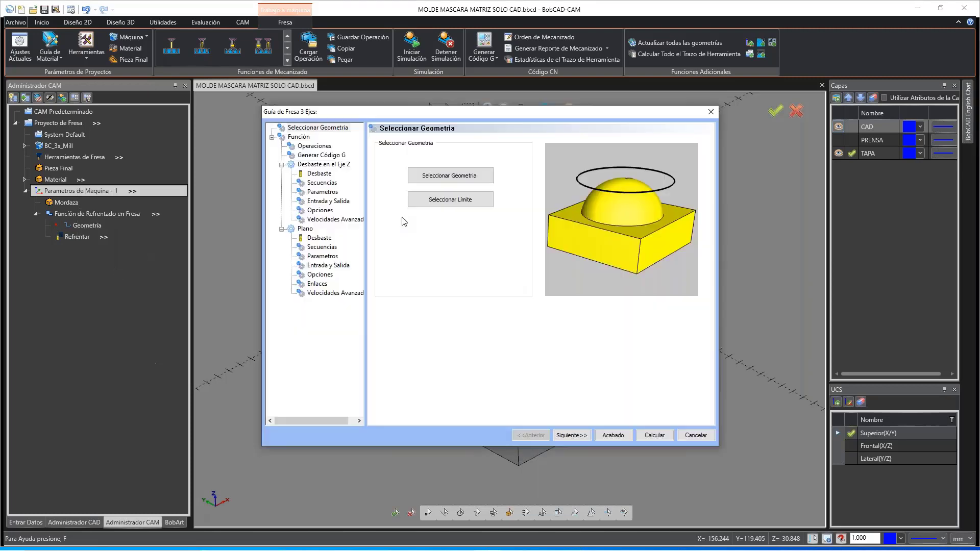
click(455, 176)
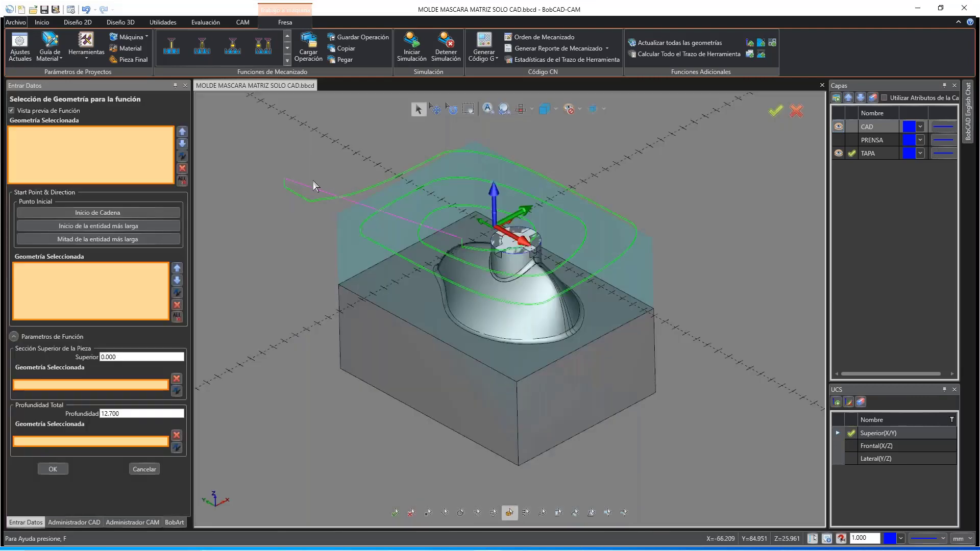
click(380, 243)
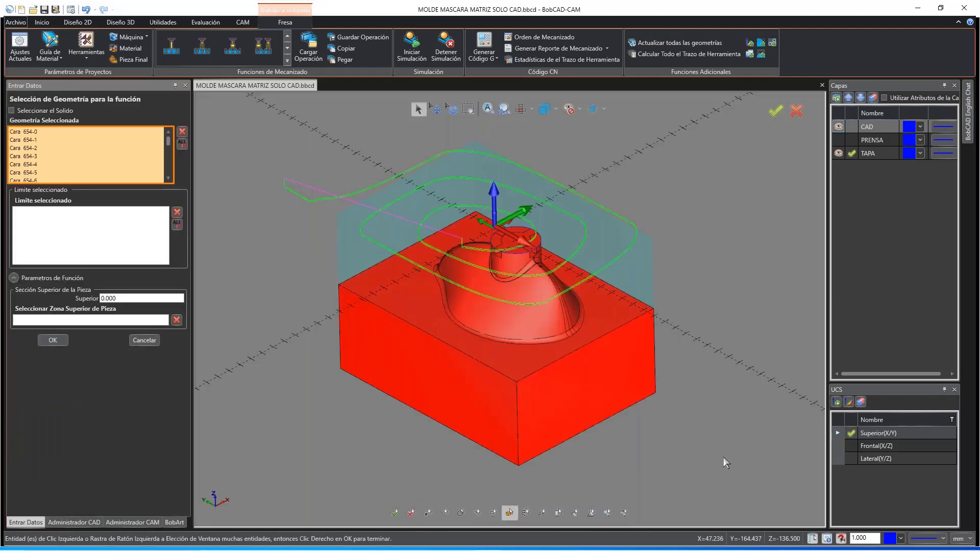
right_click(290, 200)
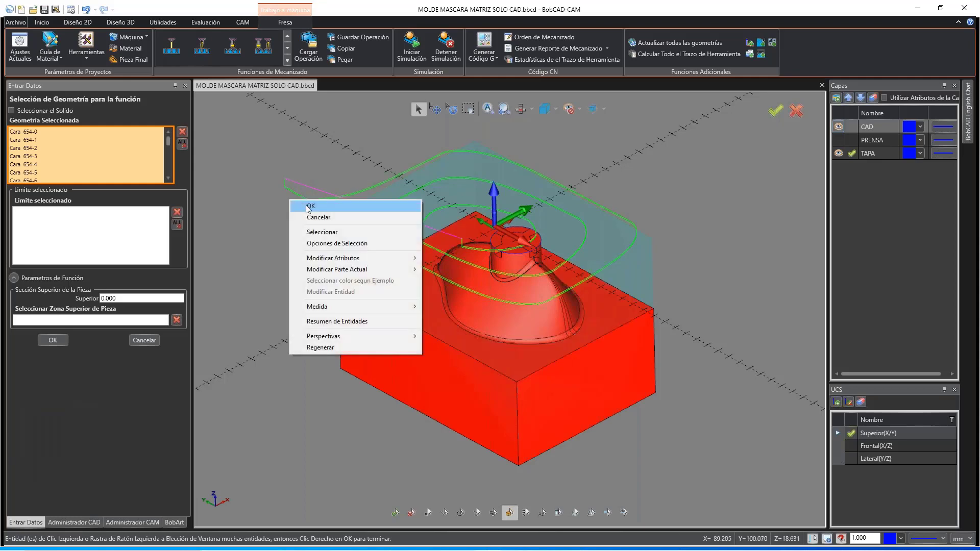
click(308, 207)
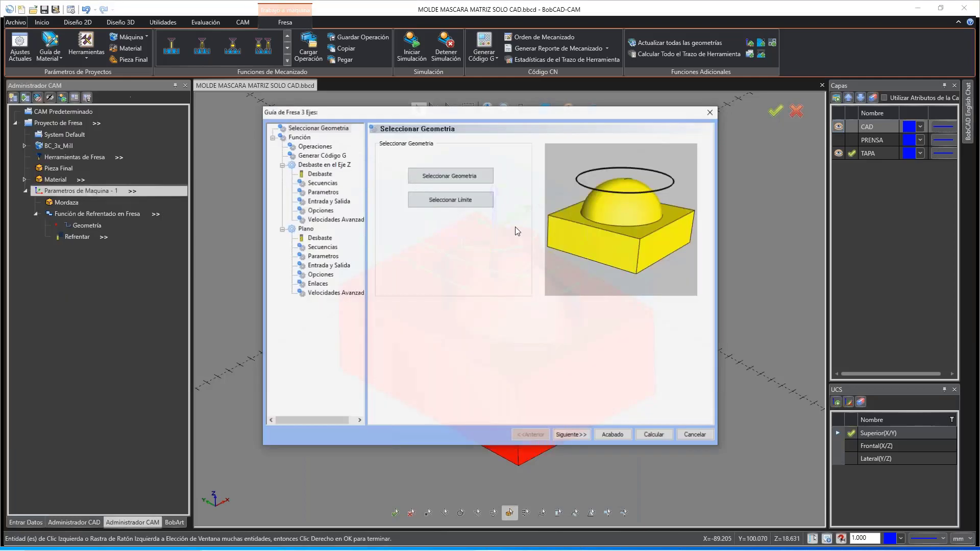
Step: Keep the function's rapid-move settings and choose Desbaste Avanzado as its only operation
click(573, 435)
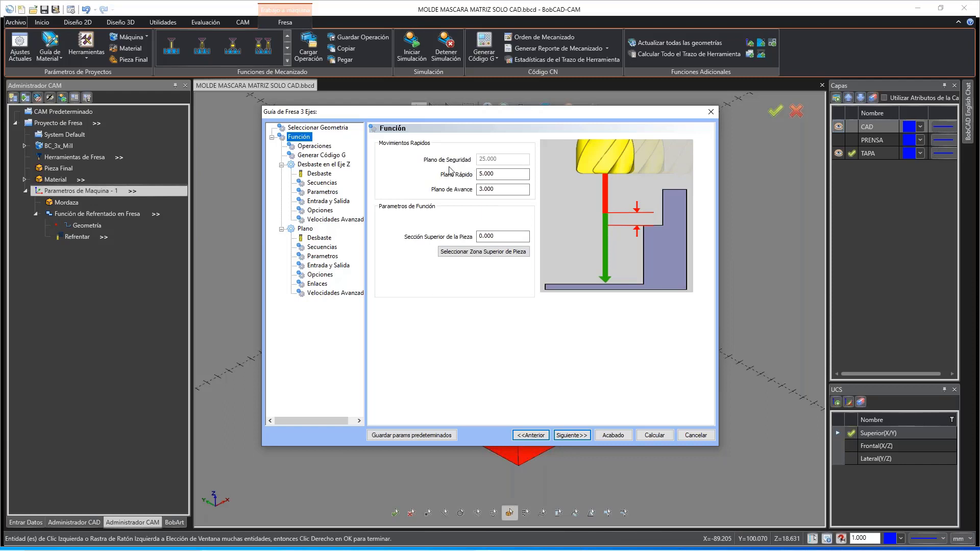
click(505, 190)
click(582, 437)
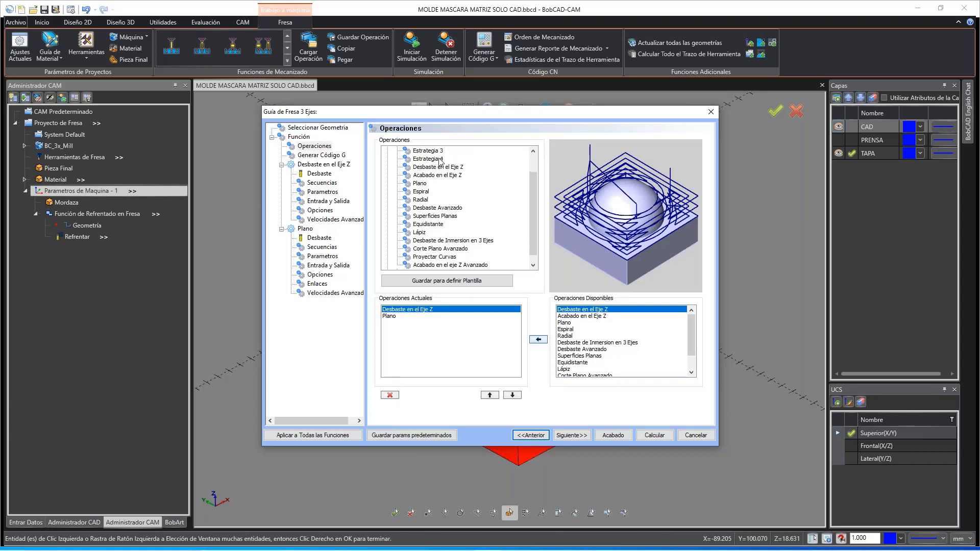
scroll(443, 164, down, 1)
scroll(448, 182, down, 1)
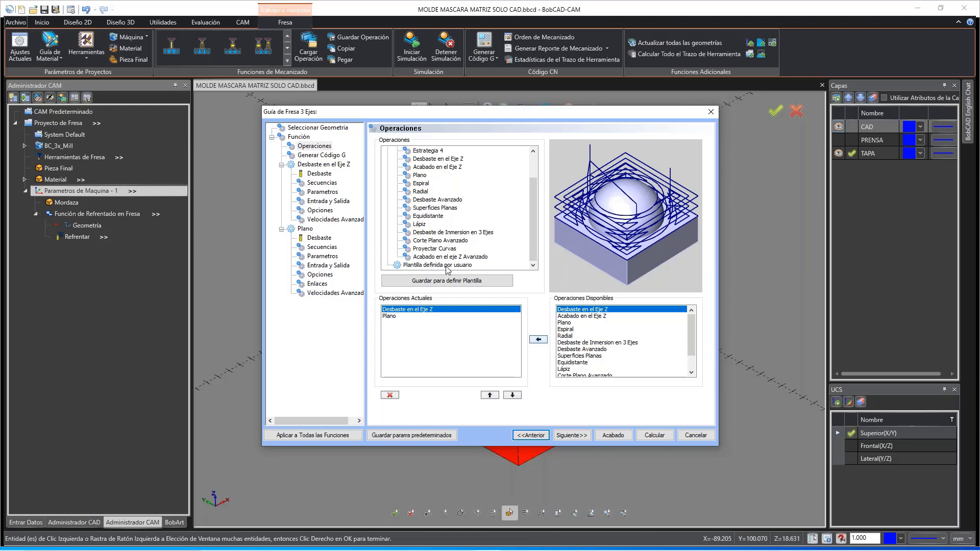
click(447, 202)
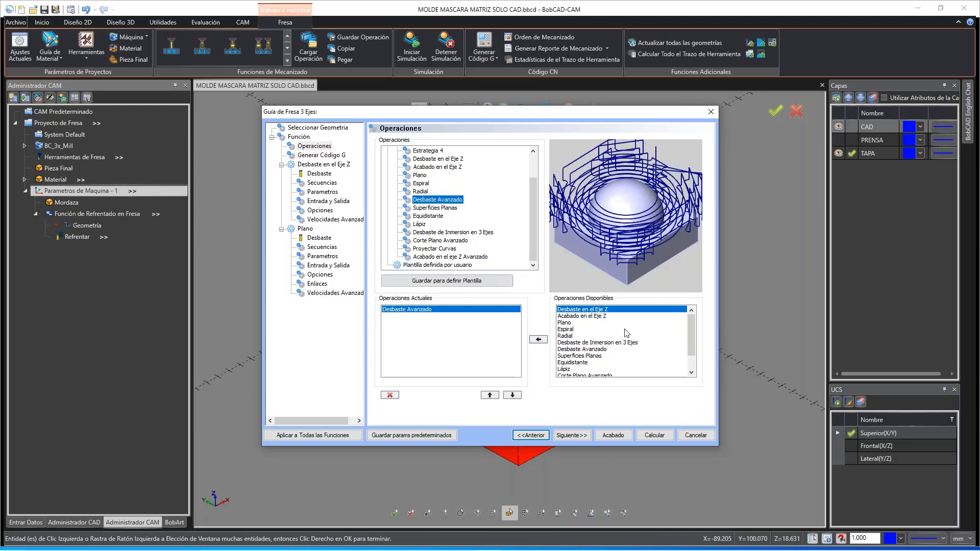
drag(514, 112, 492, 343)
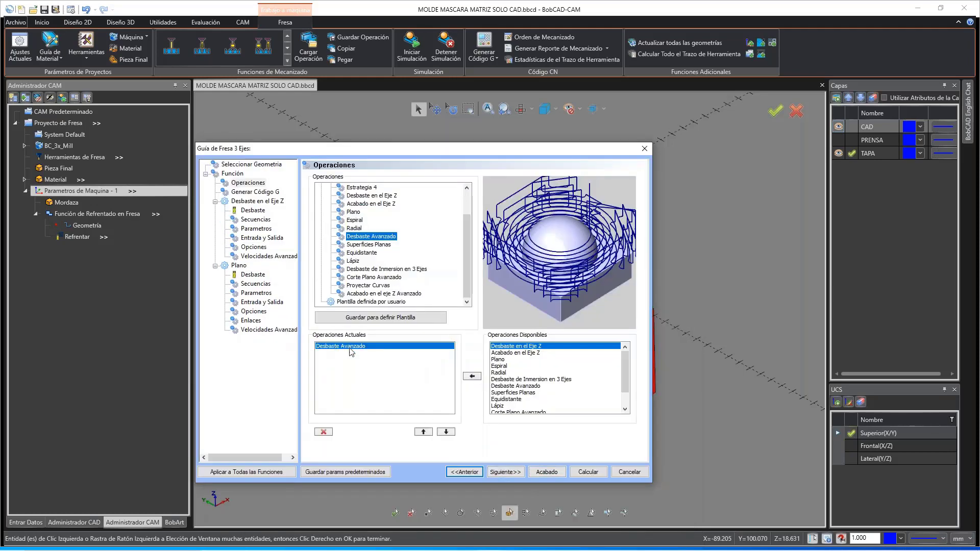
Step: Keep the G-code settings and set the roughing tool's diameter to 16 mm
click(514, 472)
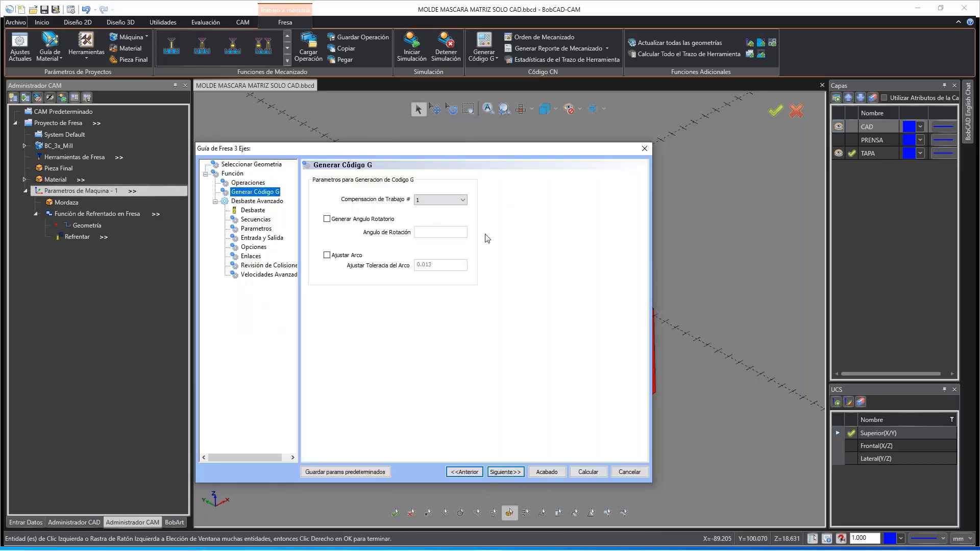
click(505, 472)
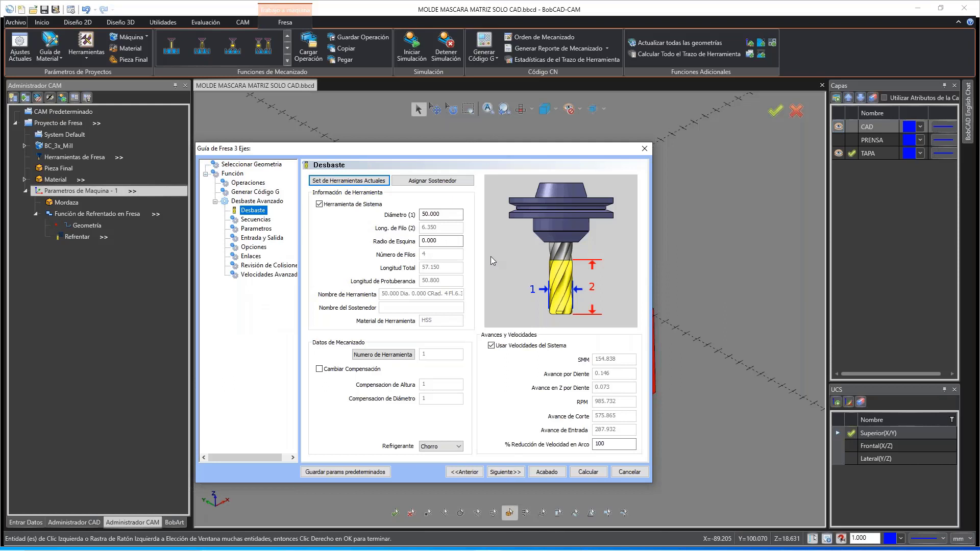
drag(443, 214, 420, 214)
text(16)
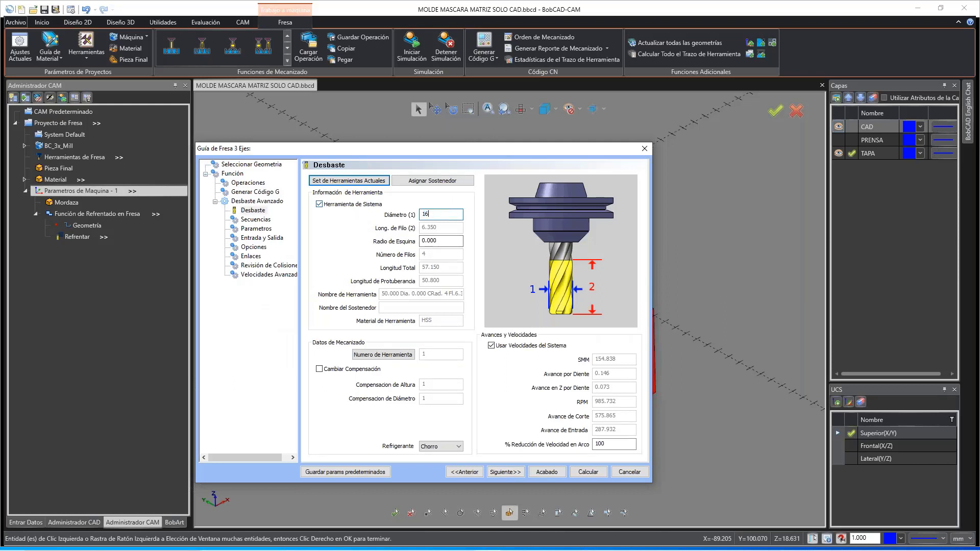
key(Tab)
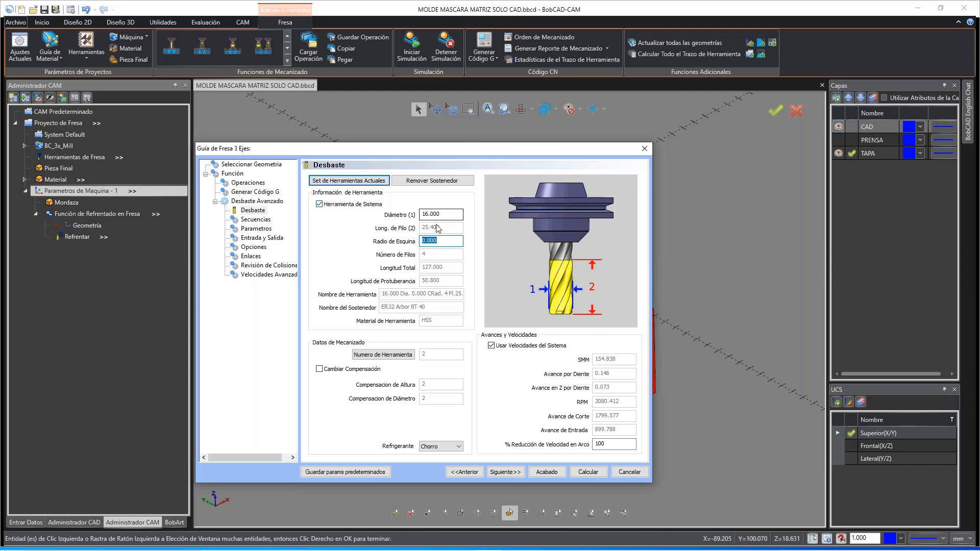
Step: Browse the tool library's HERRAMIENTA RECTA list for 16 mm mills
click(339, 181)
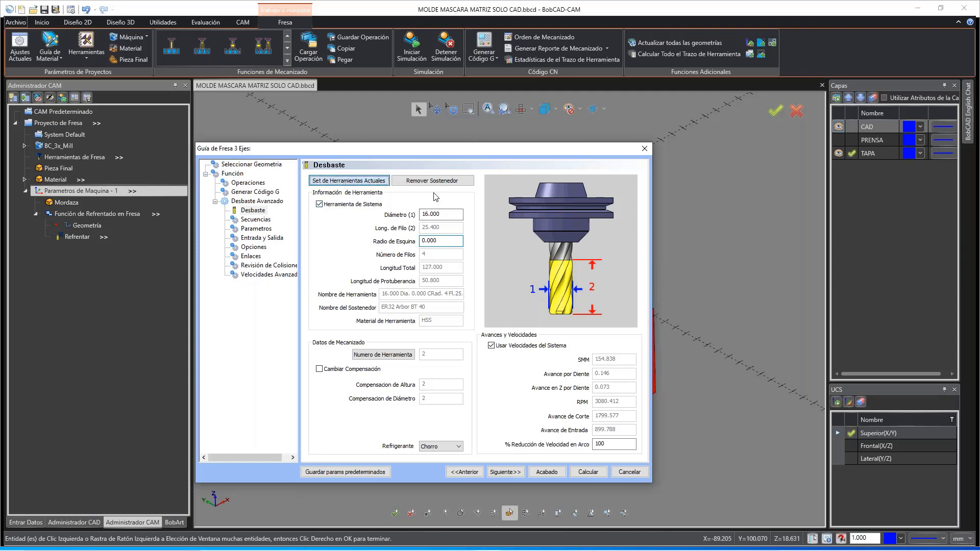
click(514, 396)
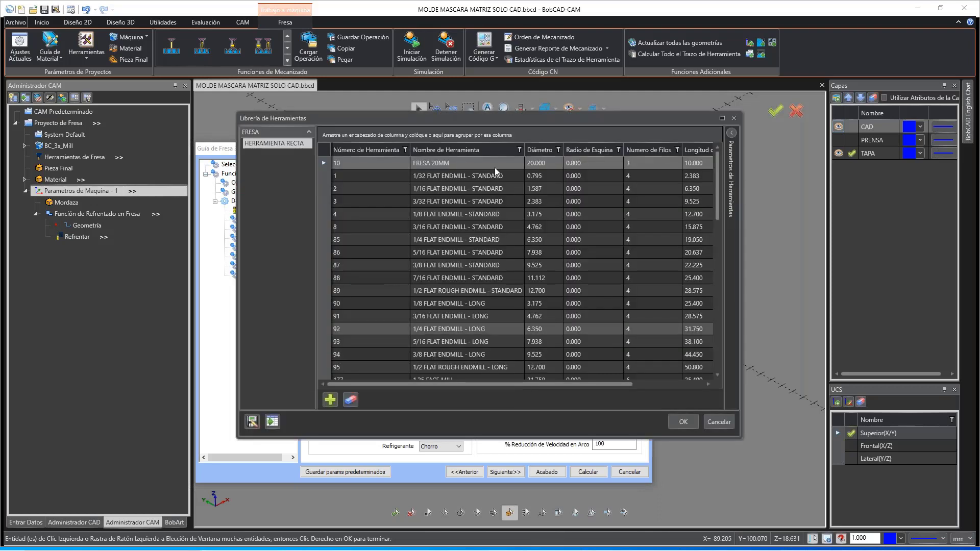
scroll(461, 289, down, 10)
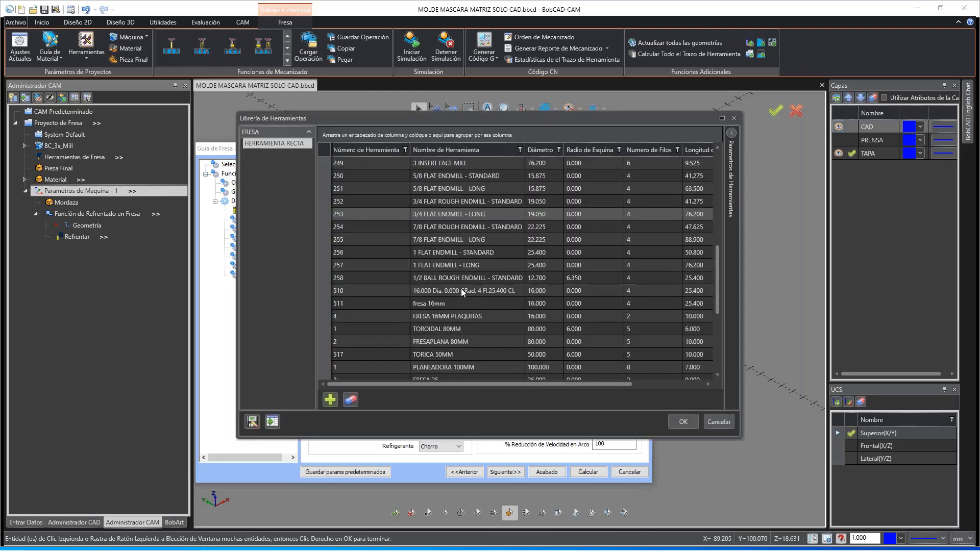
click(719, 421)
click(715, 419)
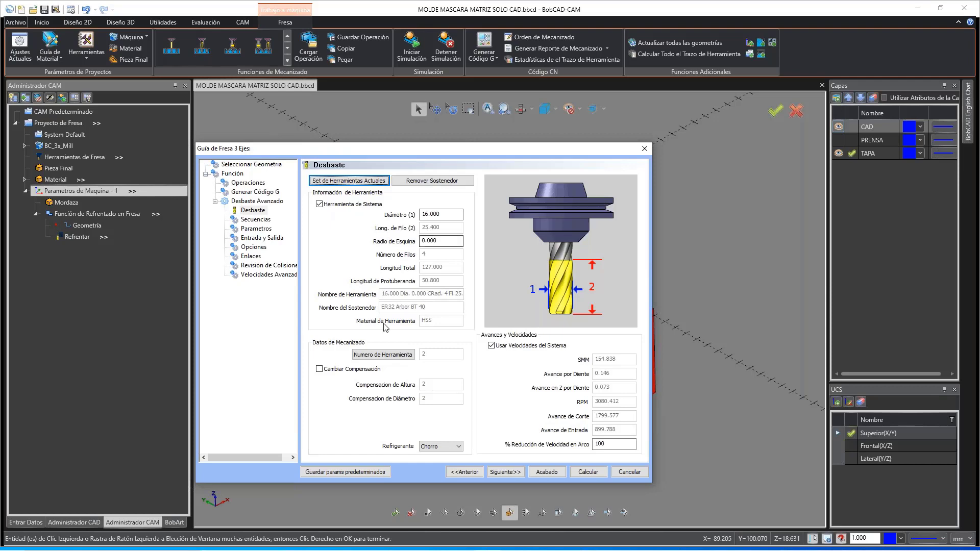
Step: Pick the 16 mm flat tool from the current tool set, check its holder in the preview, and assign it to the roughing operation
click(349, 180)
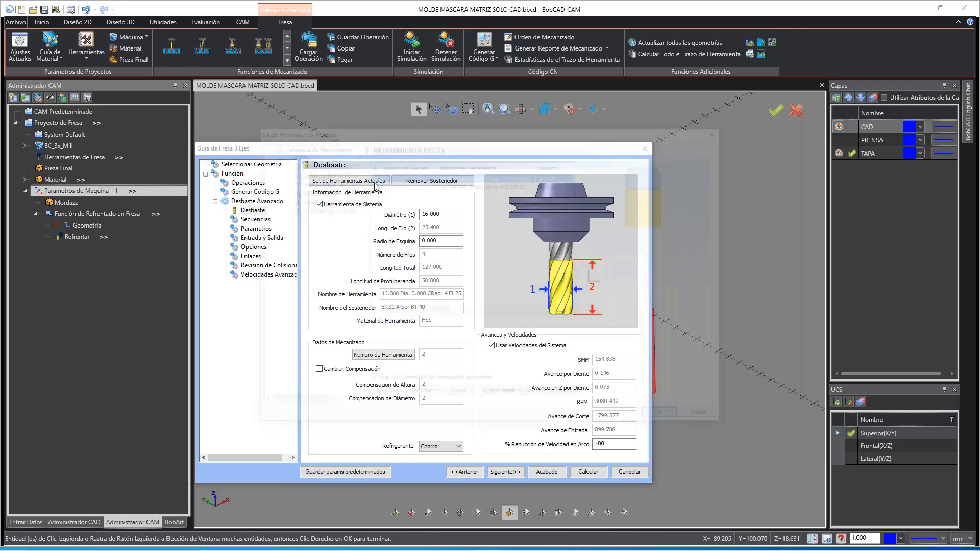
click(460, 184)
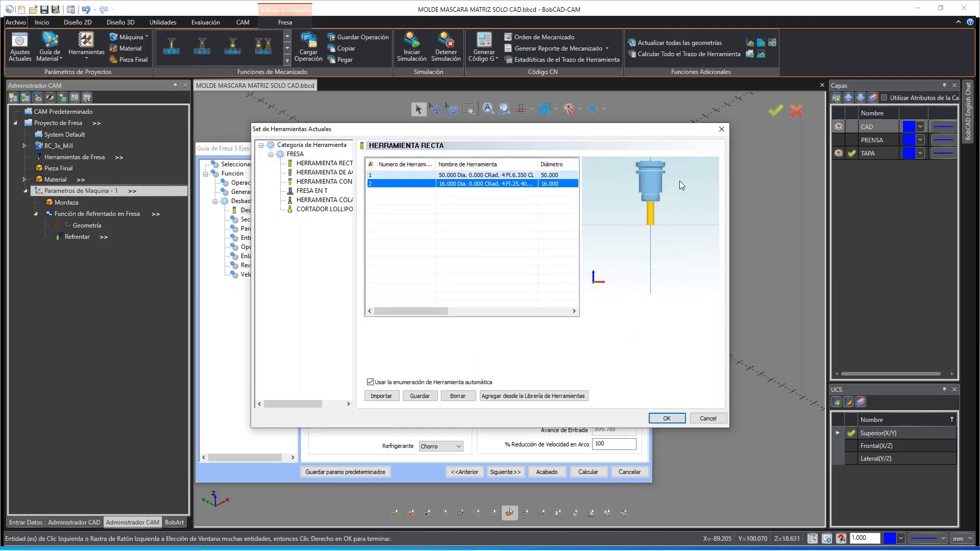
scroll(653, 204, up, 4)
scroll(654, 208, down, 4)
middle_drag(651, 198, 633, 209)
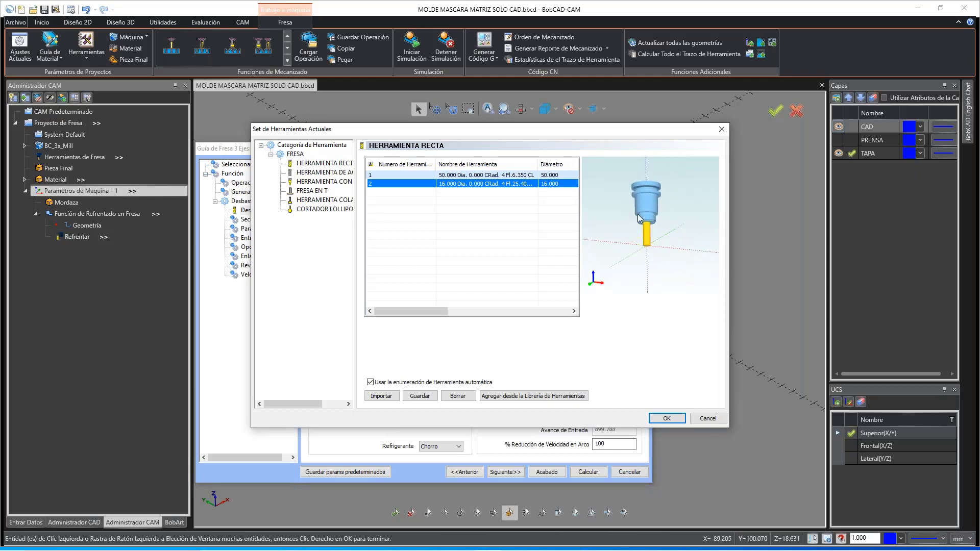
scroll(651, 234, up, 3)
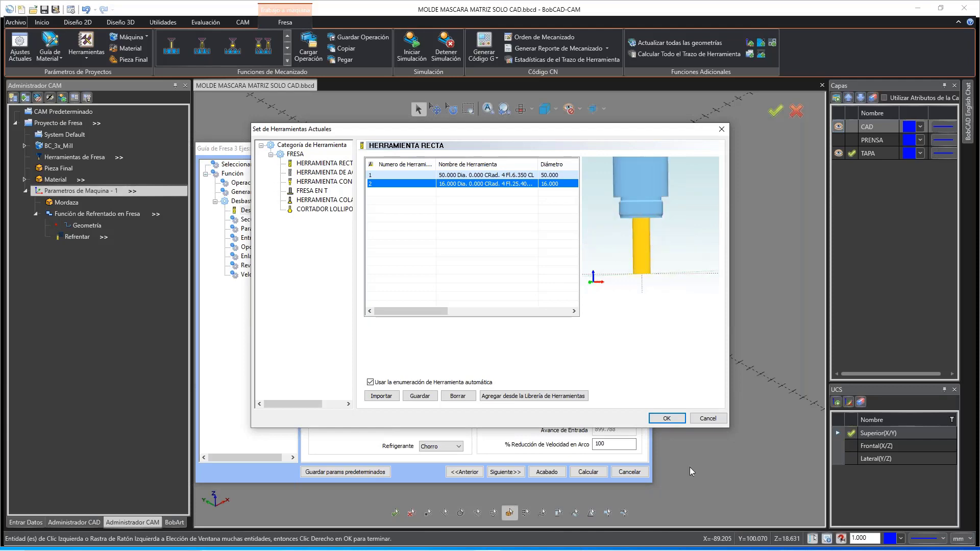
click(674, 422)
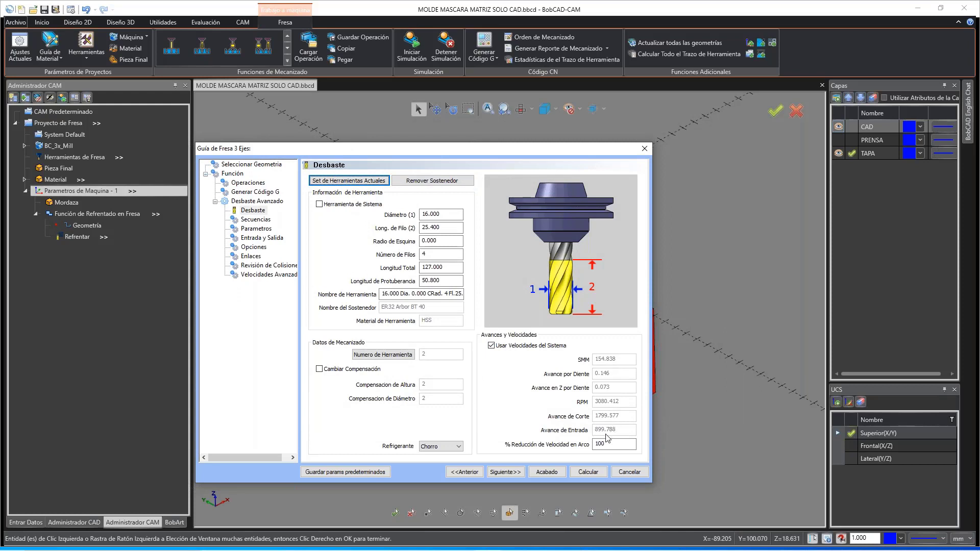
Step: Set the roughing cut sequence to Desbaste Adaptable with the Zig Zag method, after comparing Vaciado Transicional a Espiral and Paralelo
click(507, 472)
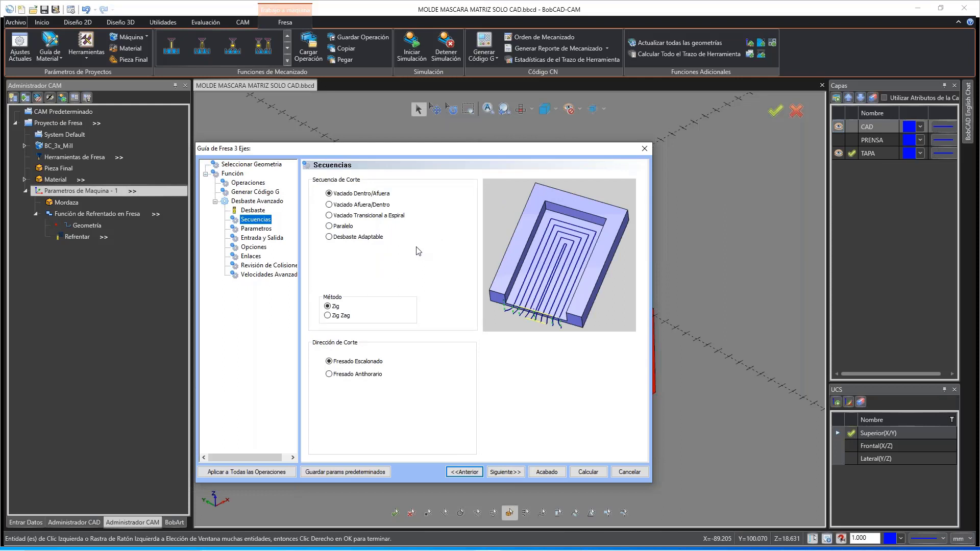
click(360, 195)
click(363, 216)
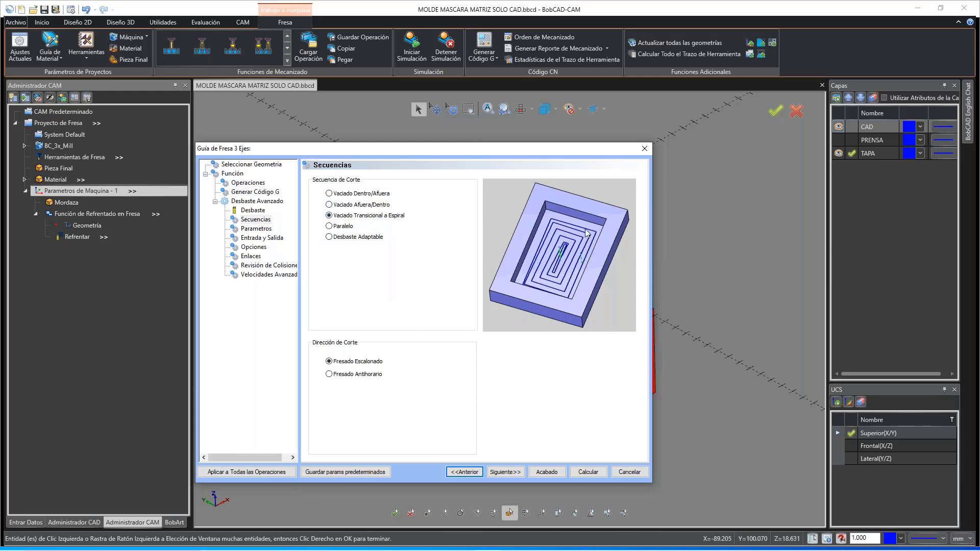
click(343, 226)
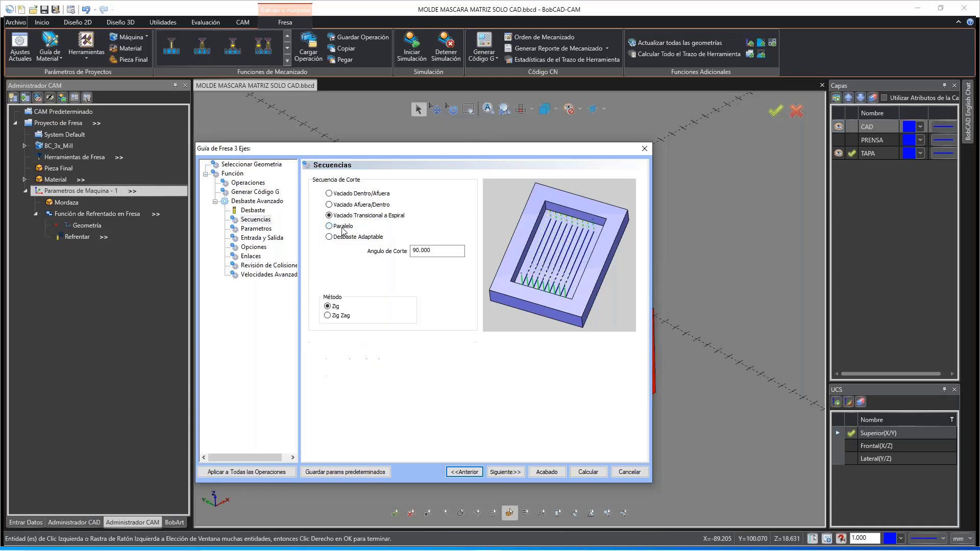
click(375, 238)
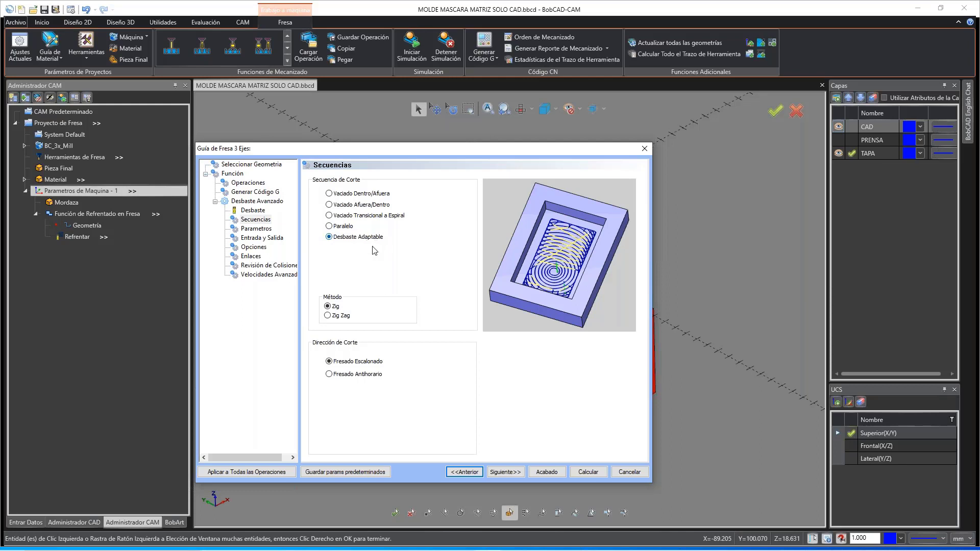
click(337, 316)
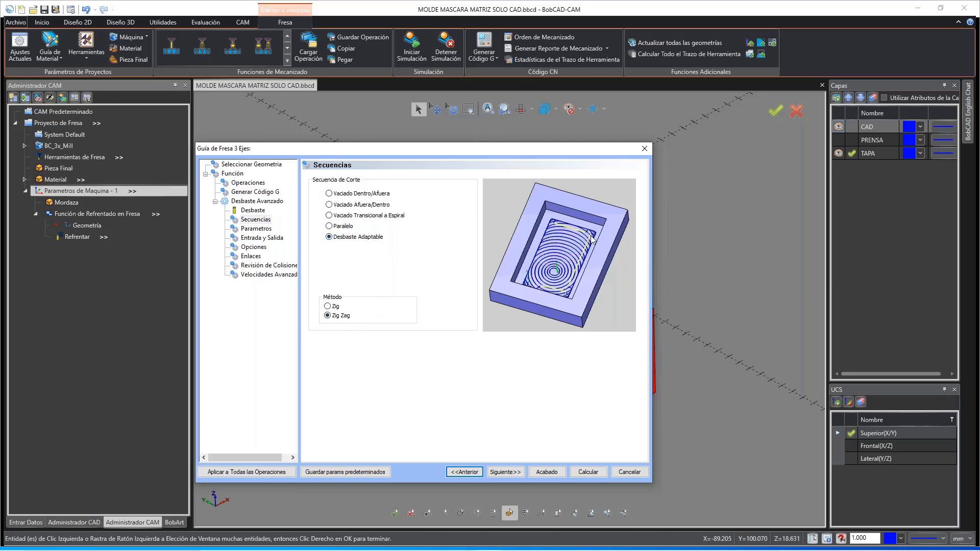
Step: Check the roughing tool's flute length, and set the depth of cut to 20 mm and the distance between cuts to 2 mm
click(513, 473)
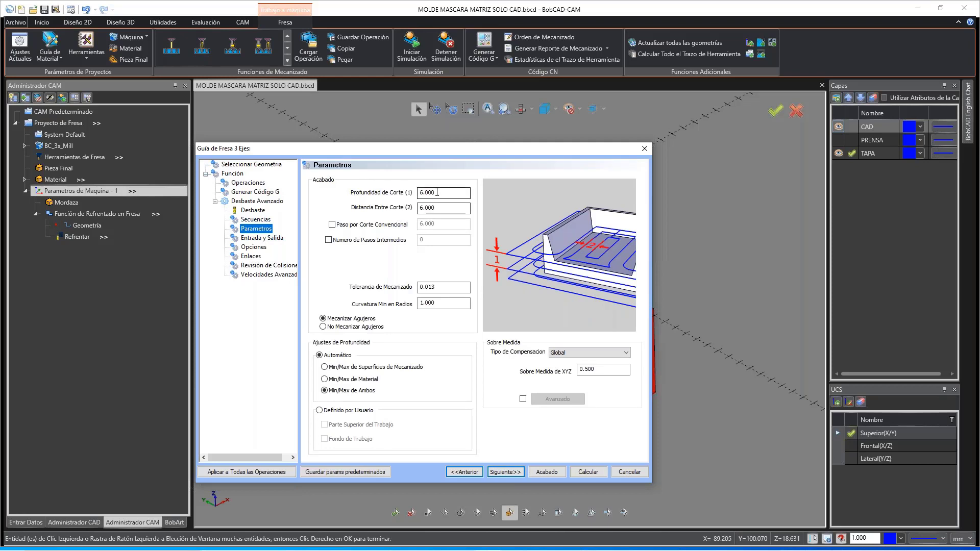
click(253, 210)
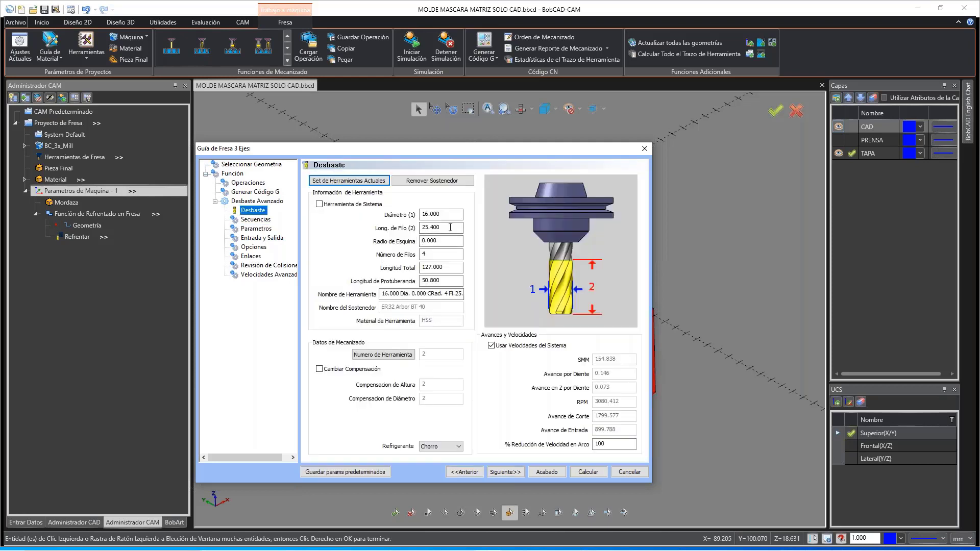
double_click(434, 228)
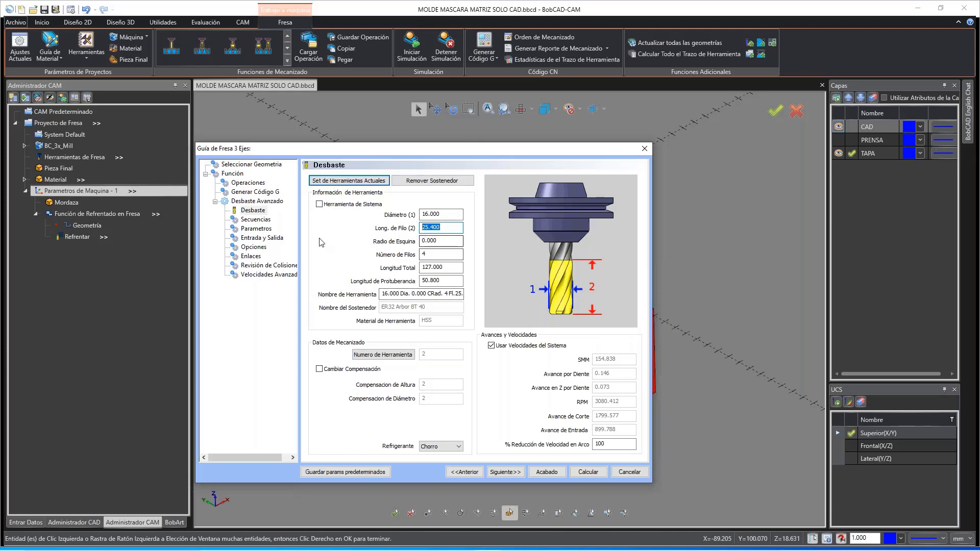
click(250, 220)
click(253, 229)
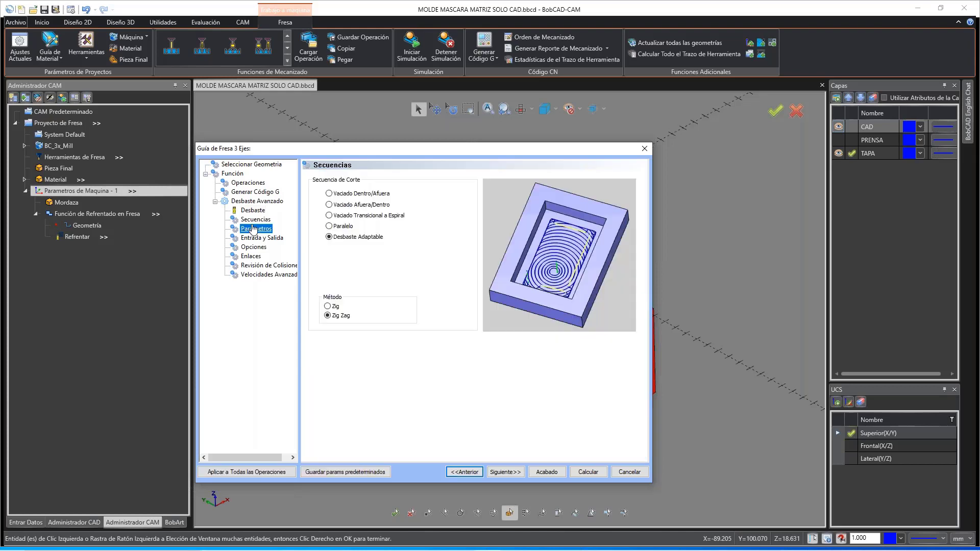
double_click(432, 193)
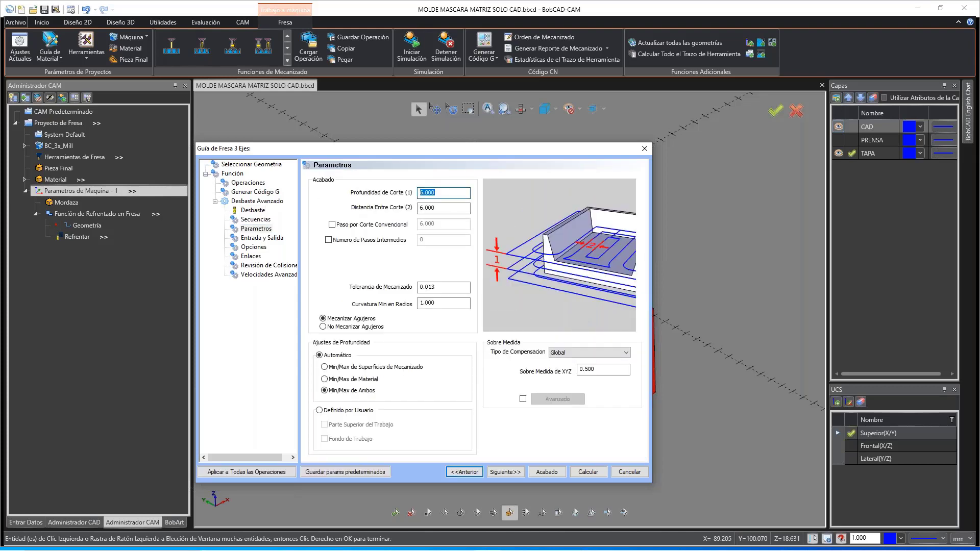
text(20)
key(Tab)
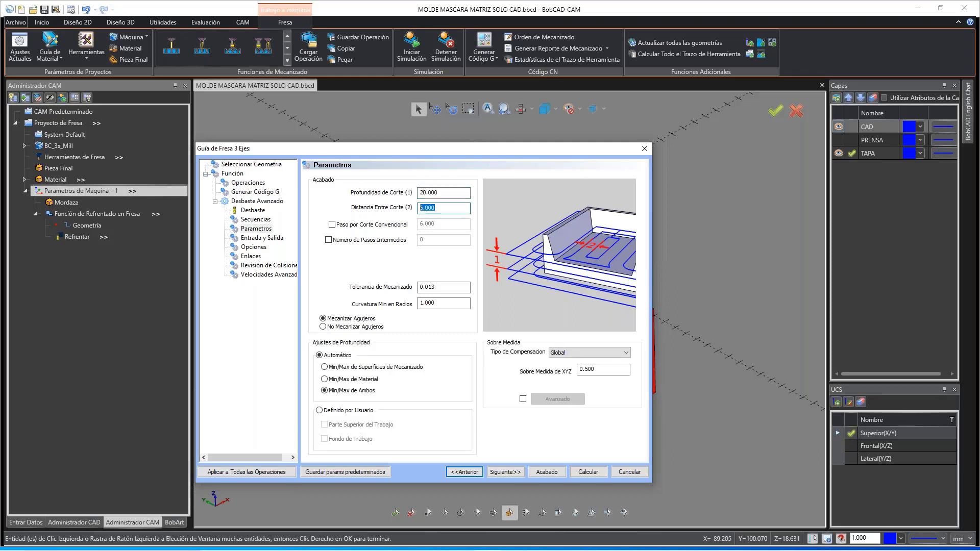
text(2)
click(452, 193)
Step: Enable intermediate steps for the roughing with a count of 30, and set the XYZ stock allowance to 0.4 mm
drag(485, 148, 501, 309)
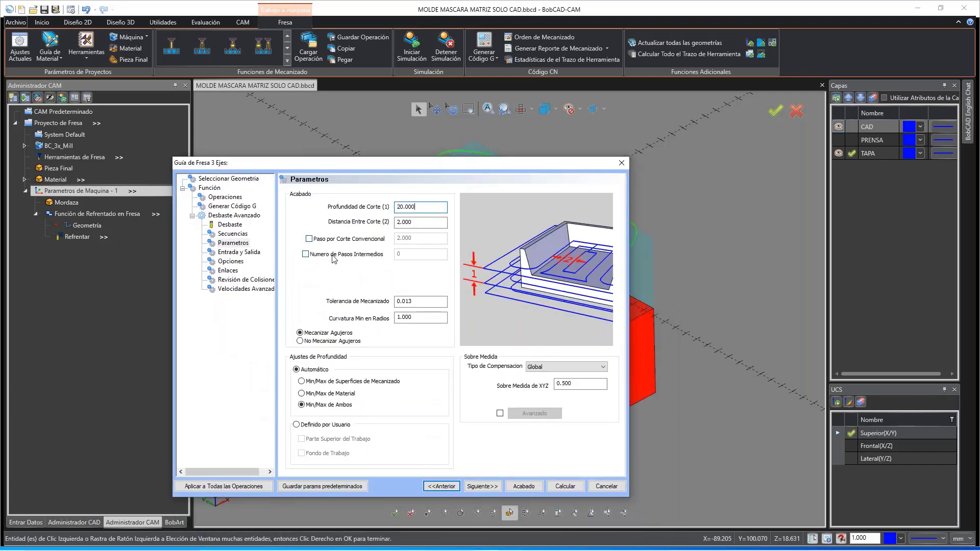
click(332, 256)
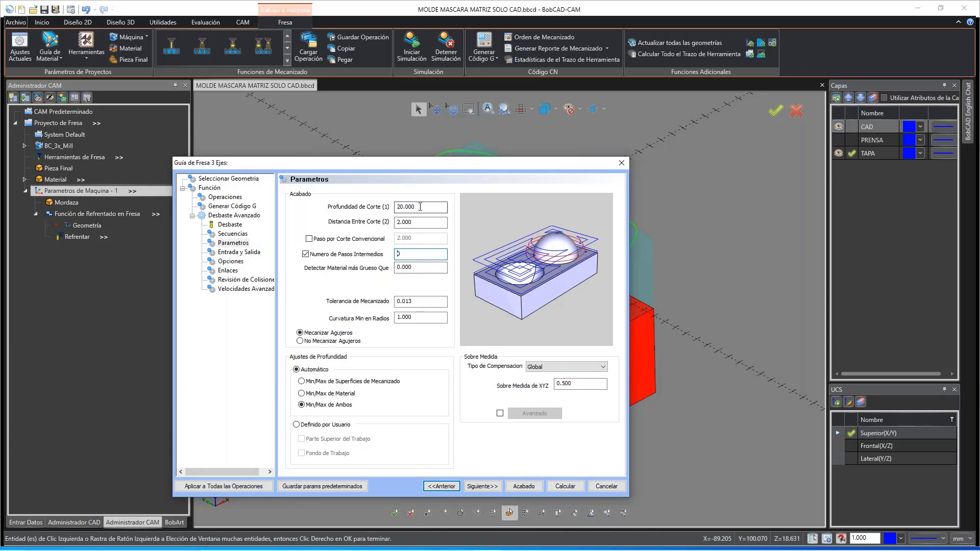
drag(412, 256, 335, 258)
text(30)
click(578, 386)
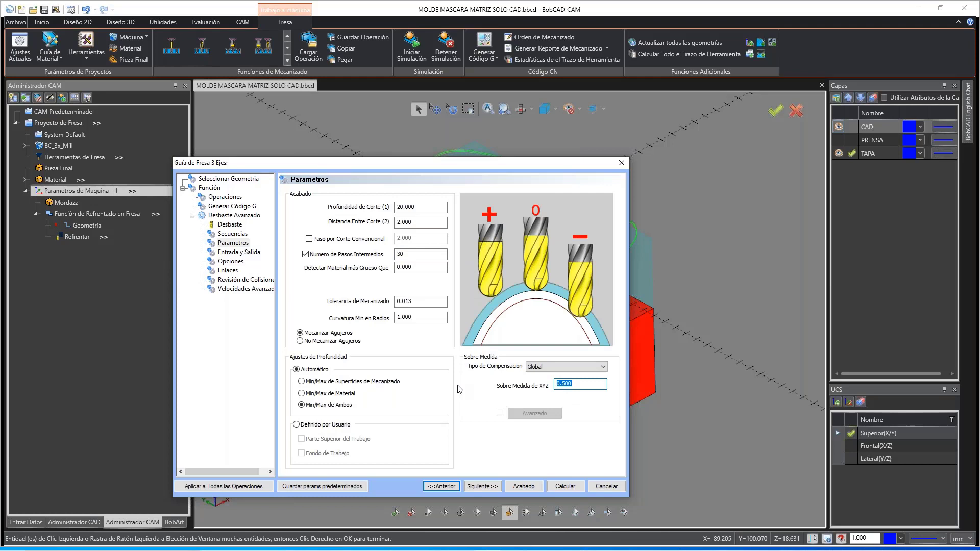
text(0.4)
Step: Switch the depth settings to user-defined and take the top of the work from a point on the post's top edge
click(318, 427)
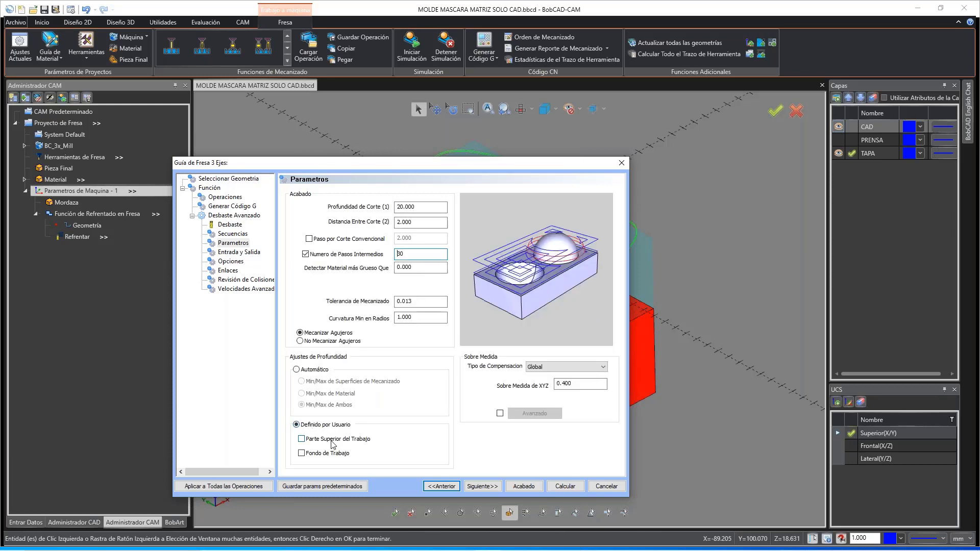
click(332, 440)
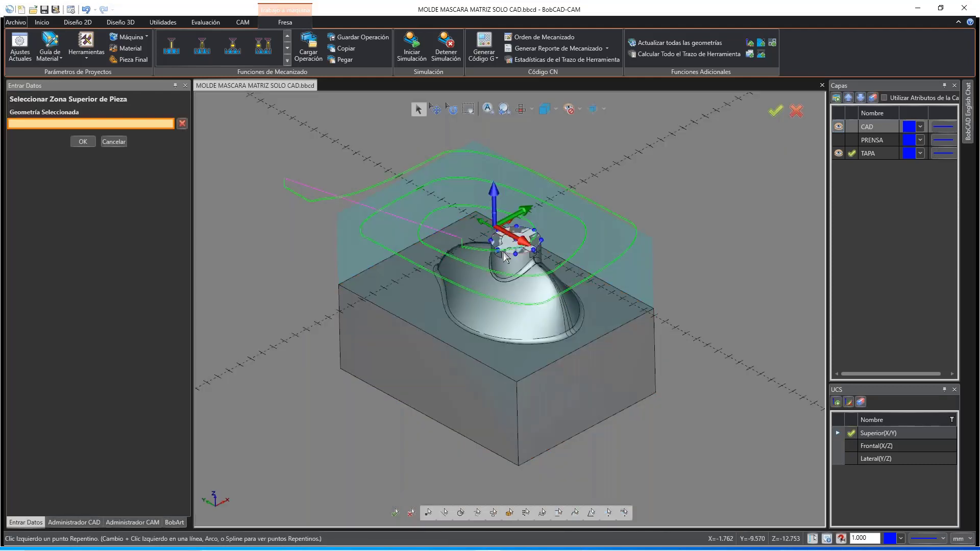
click(503, 252)
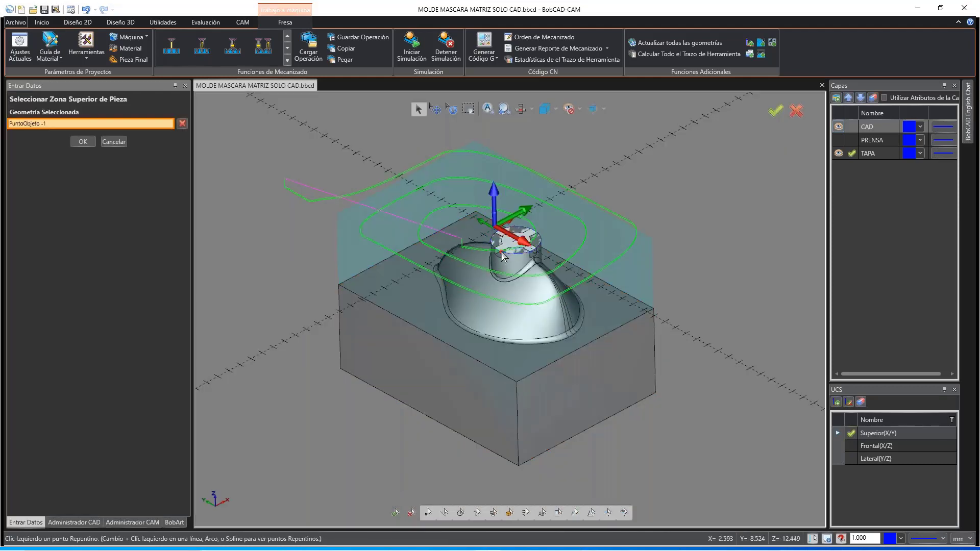
click(91, 144)
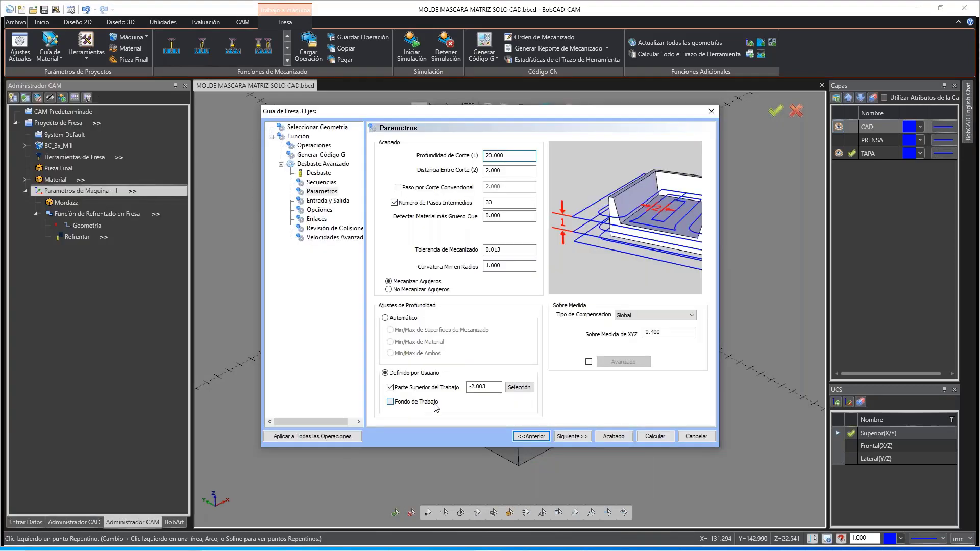
Step: Take the bottom of the work from the block's upper front corner, and review the depth limits, cut depth and intermediate step count
click(387, 403)
click(518, 403)
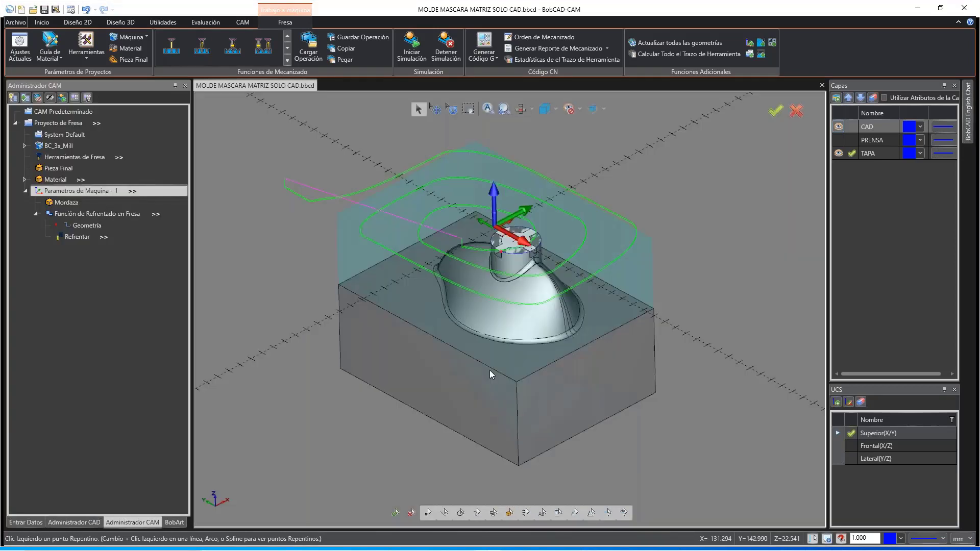
click(489, 374)
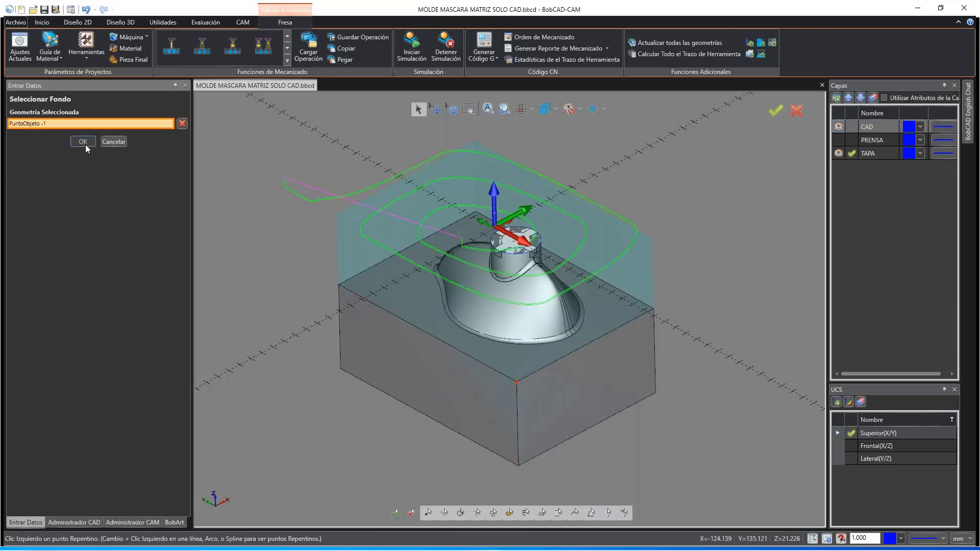
click(83, 141)
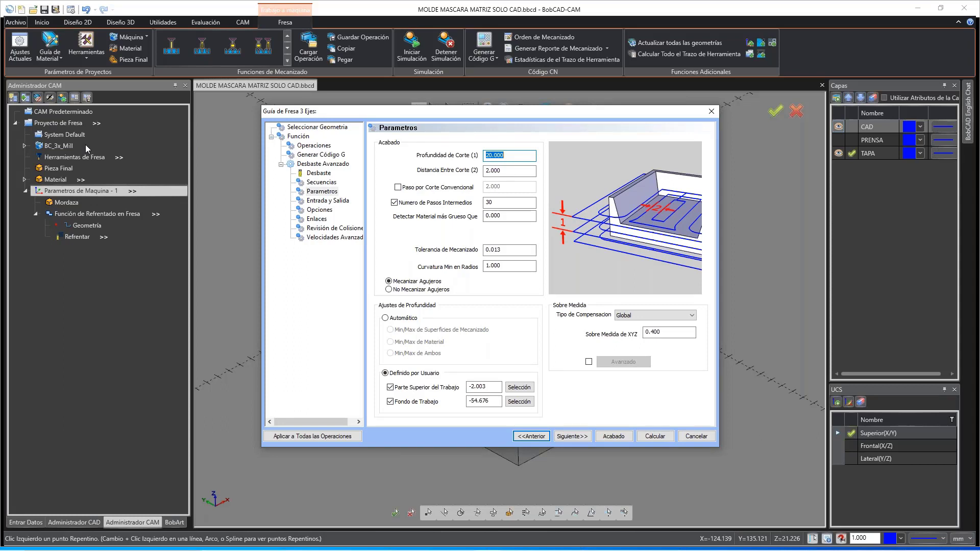
click(495, 401)
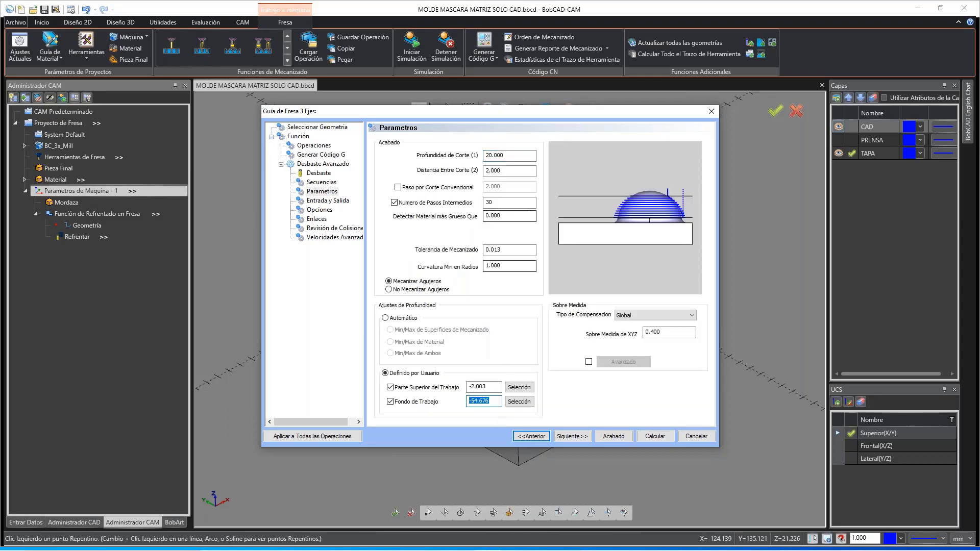
click(506, 157)
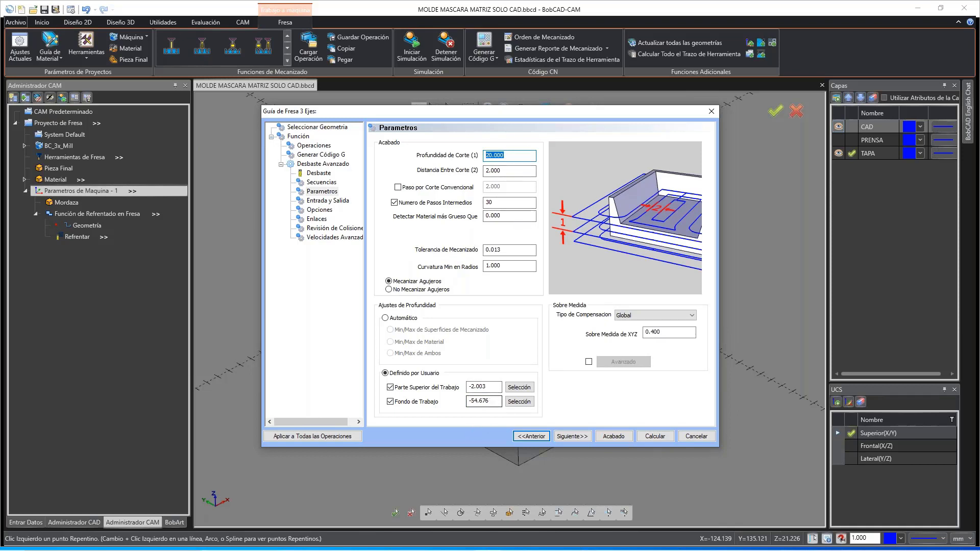
click(508, 202)
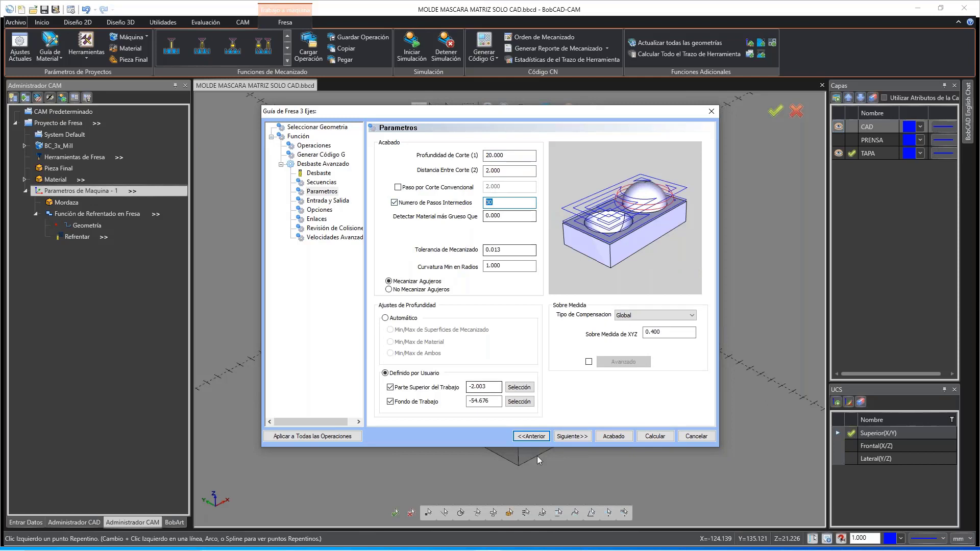
Step: Set the roughing entry to an automatic ramp, keeping the 6 mm ramp length and 3° approach angle
click(580, 438)
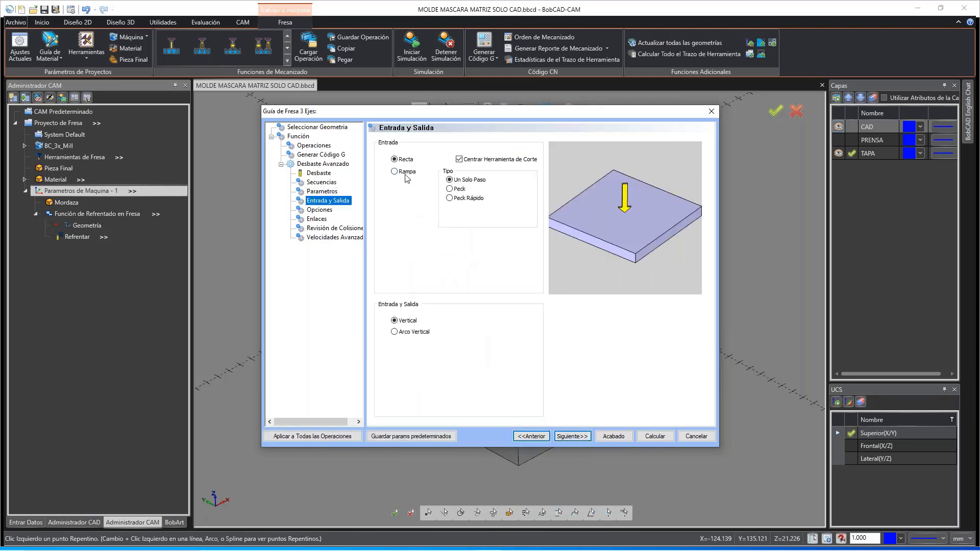
click(407, 174)
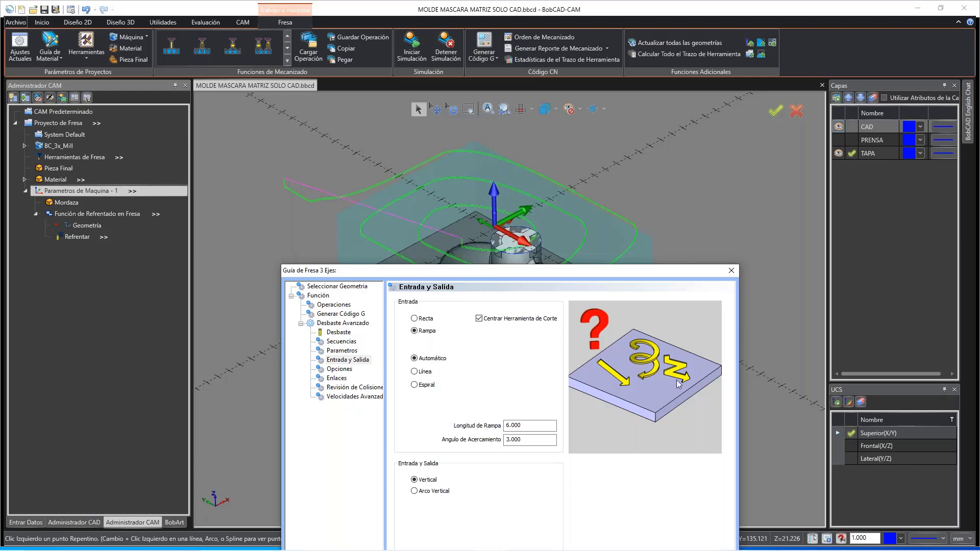
click(518, 424)
click(530, 439)
drag(459, 272, 369, 76)
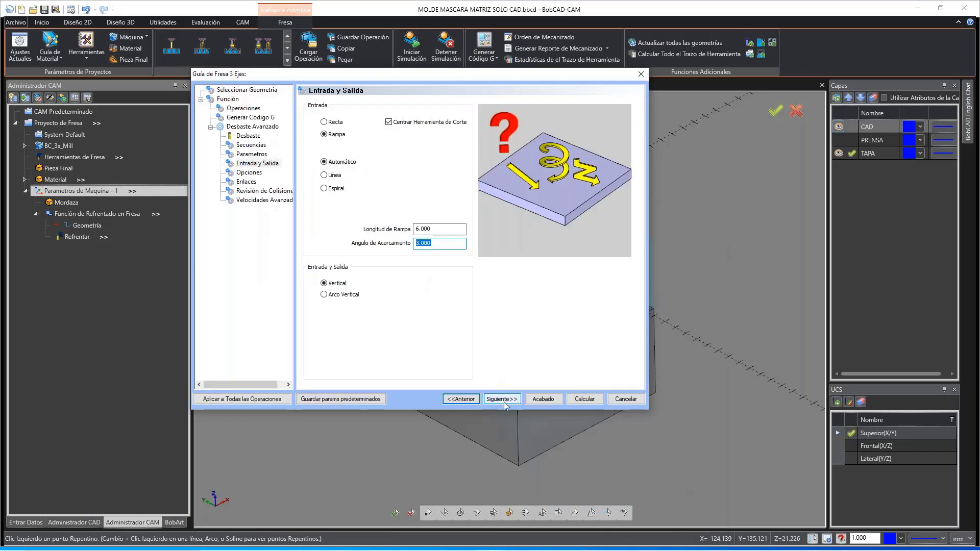
Step: Keep the roughing options, with the intermediate steps set to Después del último paso de profundidad after comparing the per-depth alternative
click(502, 400)
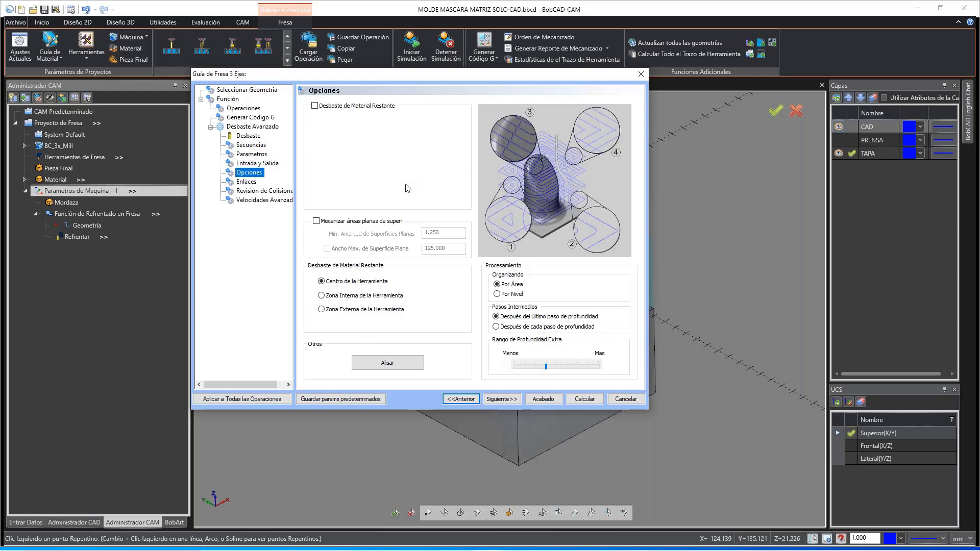
click(516, 319)
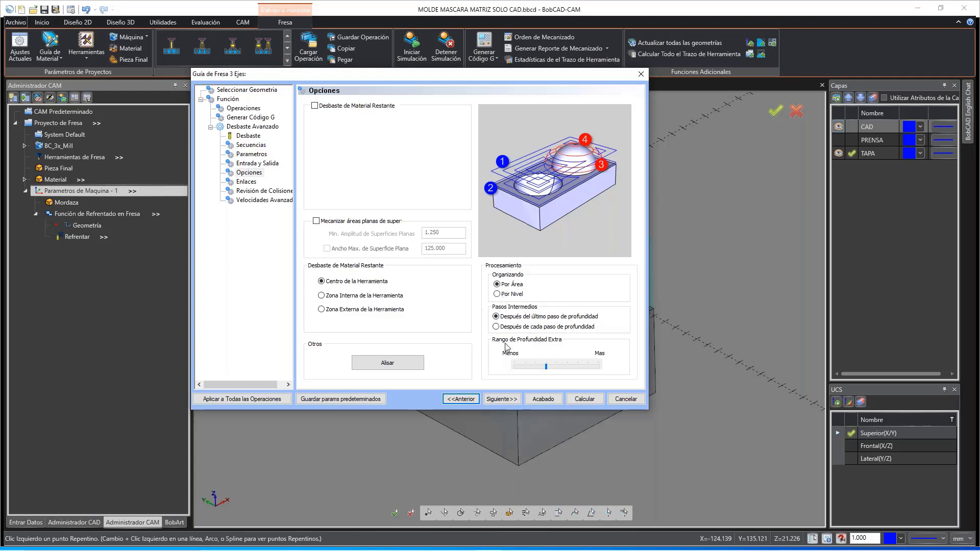
click(522, 328)
click(548, 317)
Step: Keep the default link and collision settings, and set the feed rates to Adaptable (Basado en el Volumen)
click(502, 399)
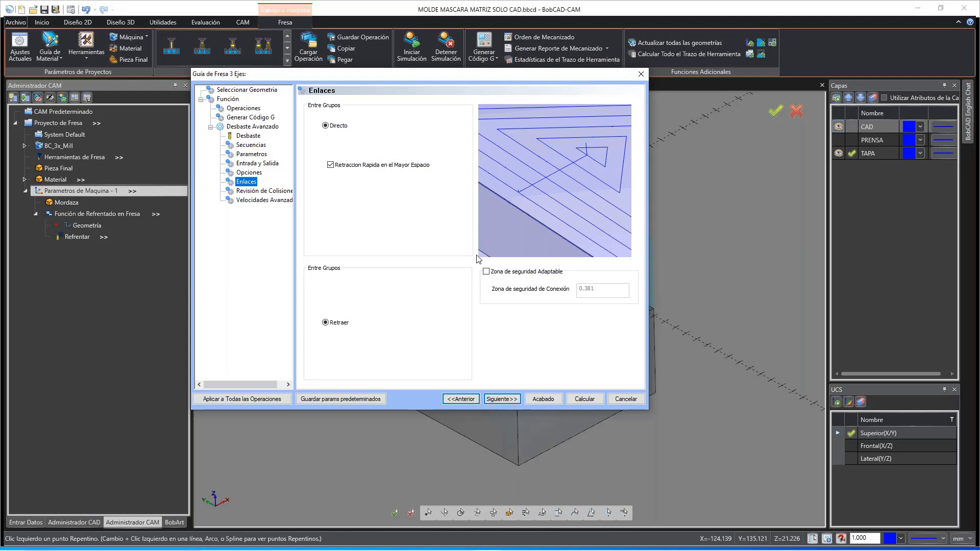
click(512, 399)
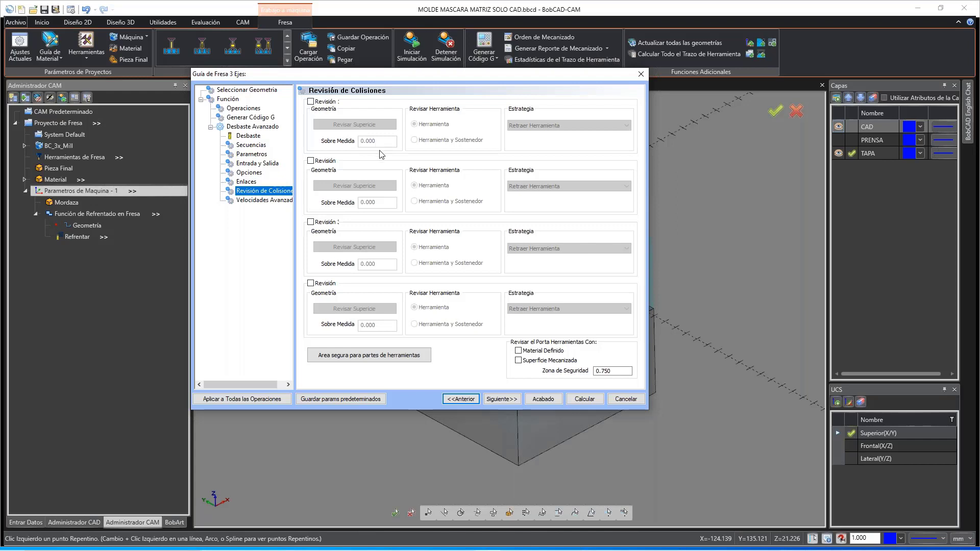
click(503, 399)
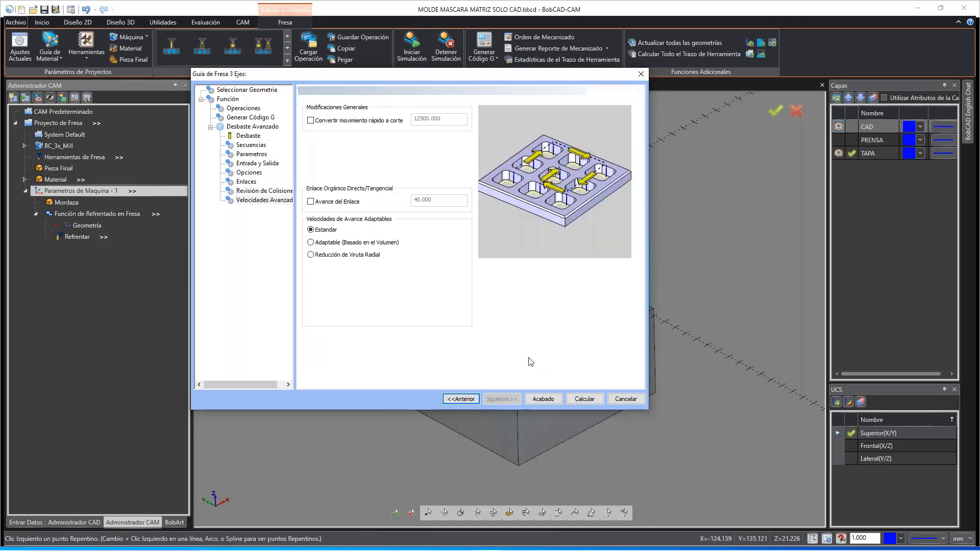
click(327, 244)
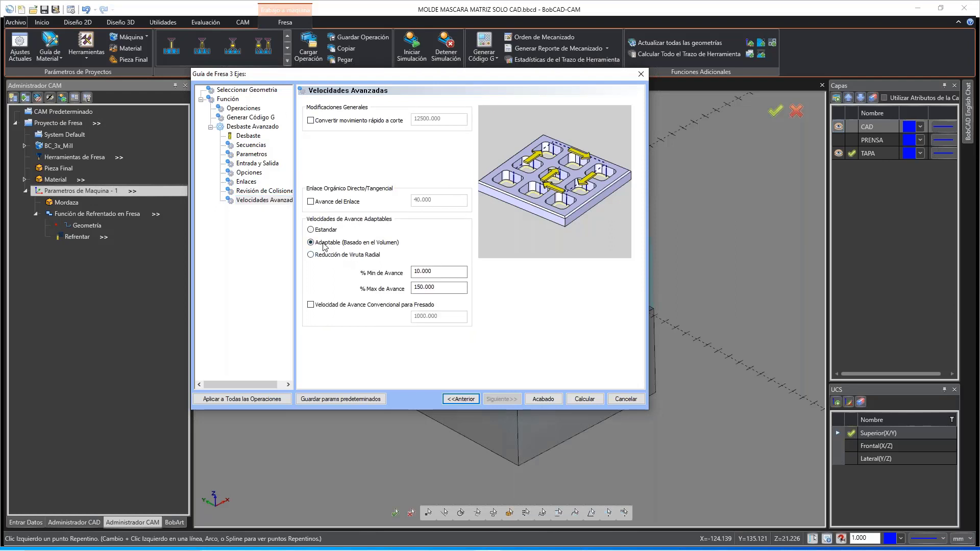
Step: Review the roughing tool's feeds and speeds and the cut parameters against the advanced feed settings
click(248, 135)
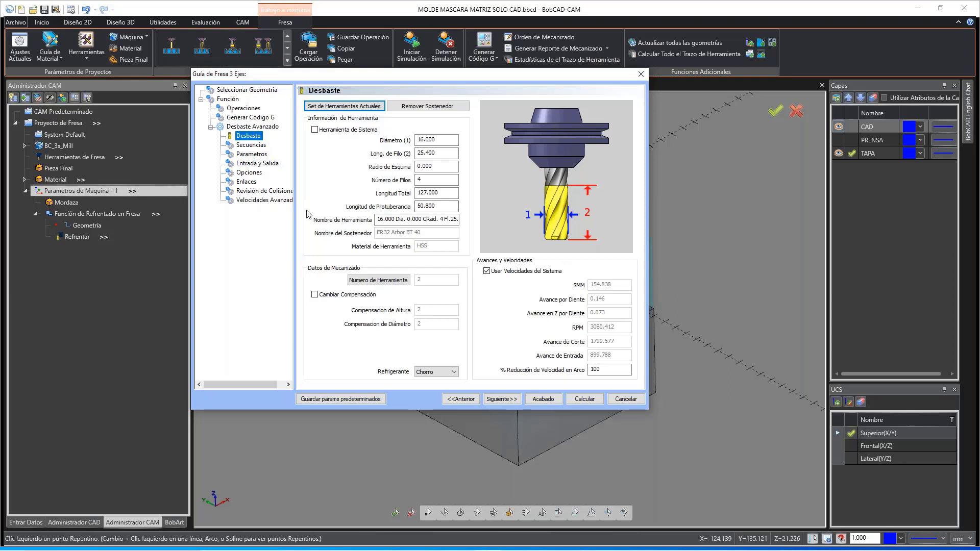
click(265, 200)
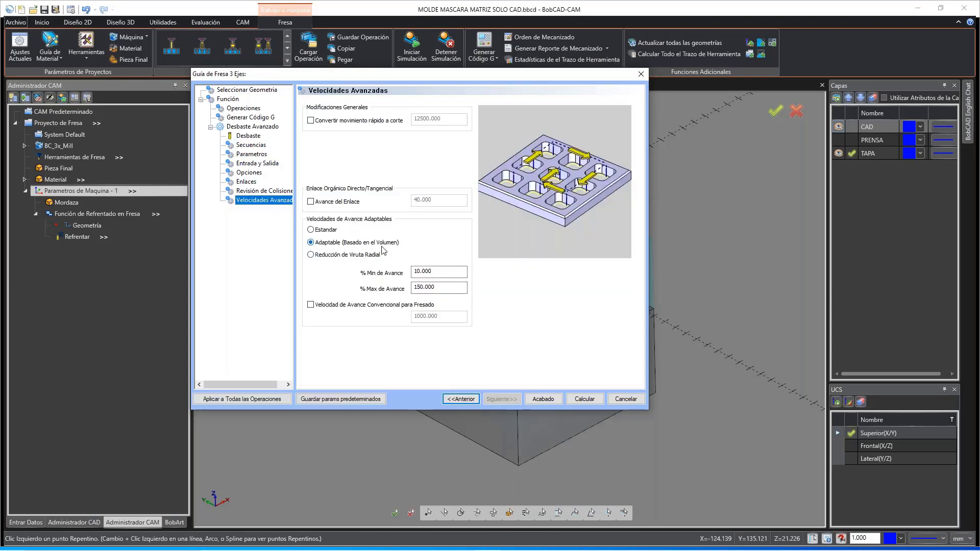
click(251, 154)
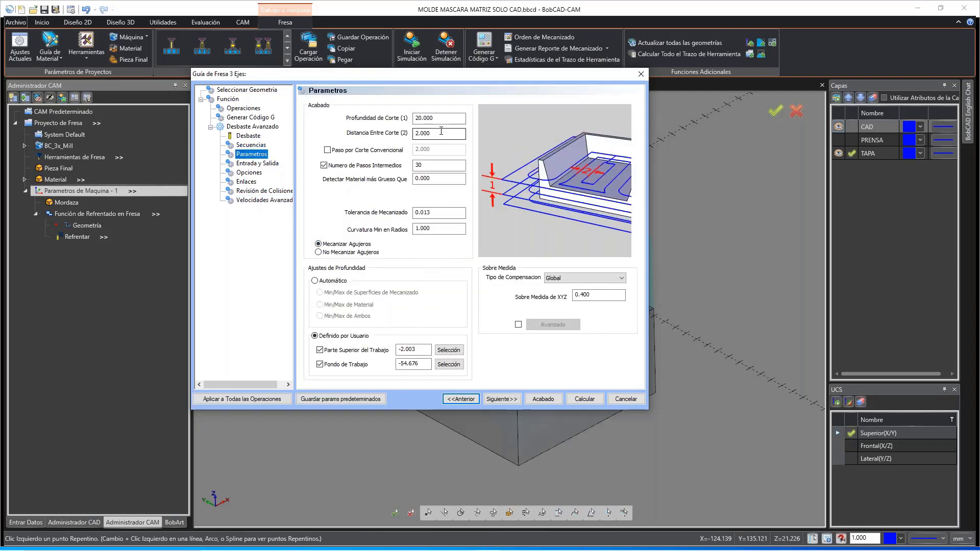
click(264, 200)
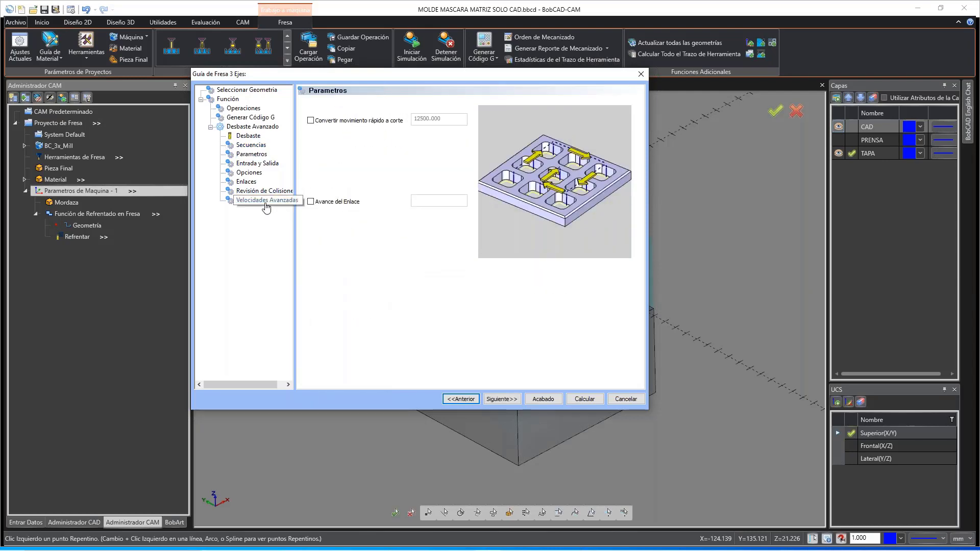
Step: Try Reducción de Viruta Radial for the feed rates, return to Adaptable (Basado en el Volumen), and check its minimum and maximum percentages
click(345, 256)
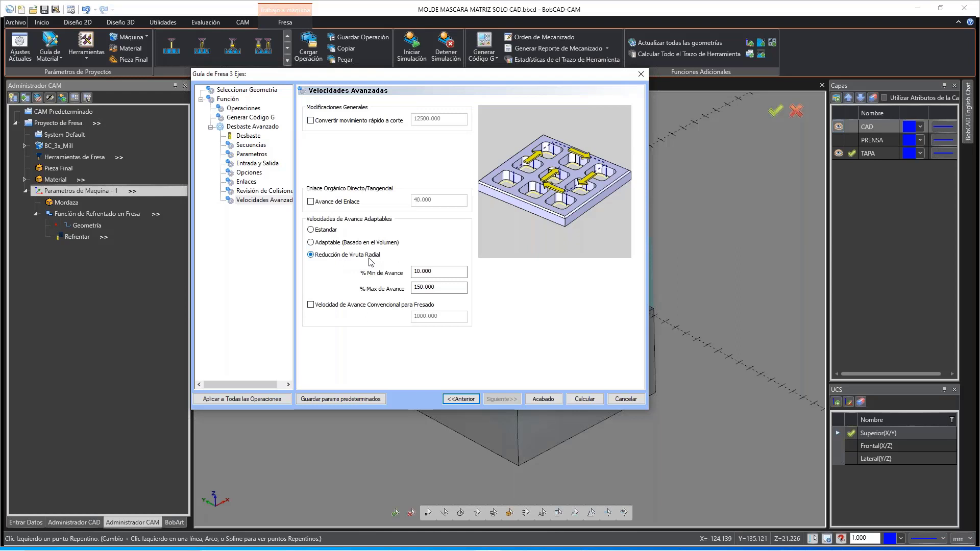
click(342, 244)
double_click(434, 271)
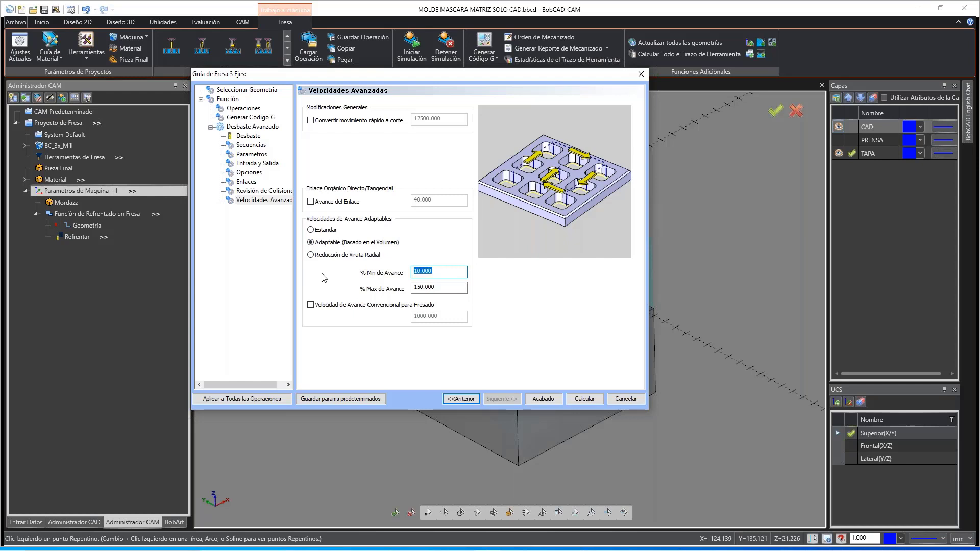
click(342, 246)
drag(440, 288, 355, 285)
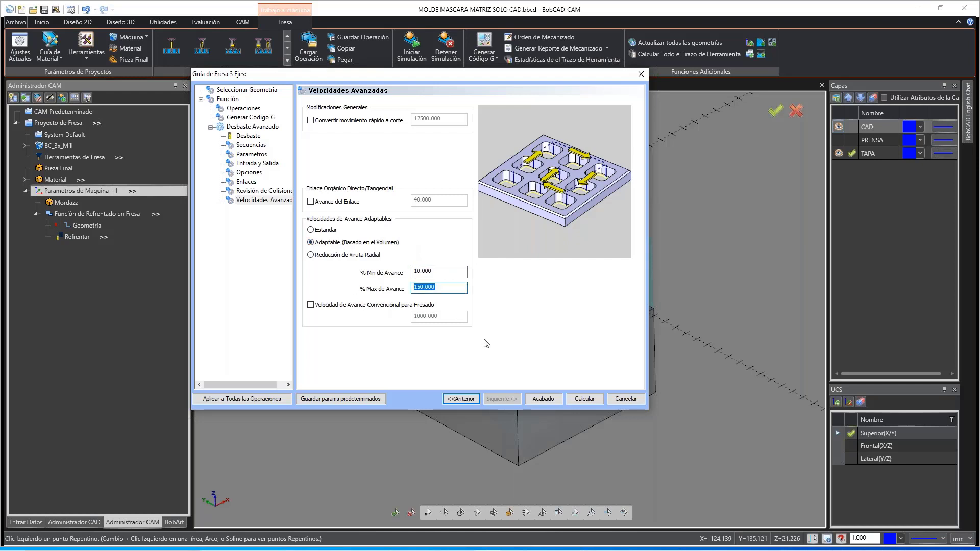
Step: Calculate the Desbaste Avanzado toolpath for the mold and inspect its passes around the post and over the dome
click(583, 399)
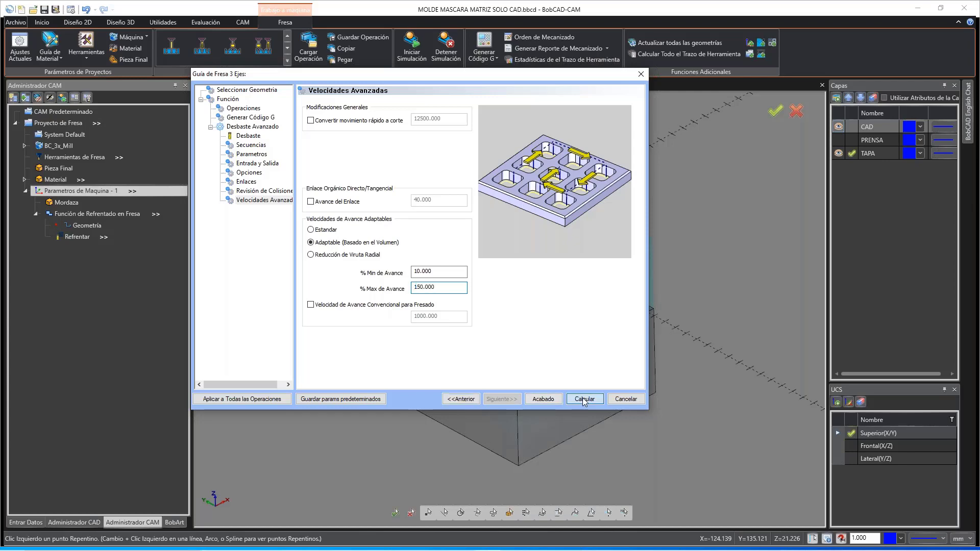
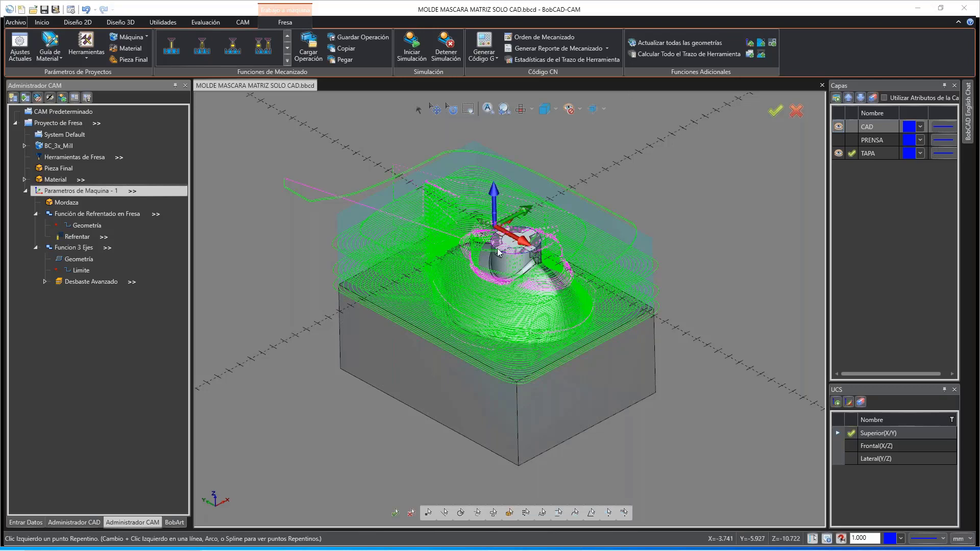
scroll(499, 252, up, 3)
scroll(500, 244, up, 4)
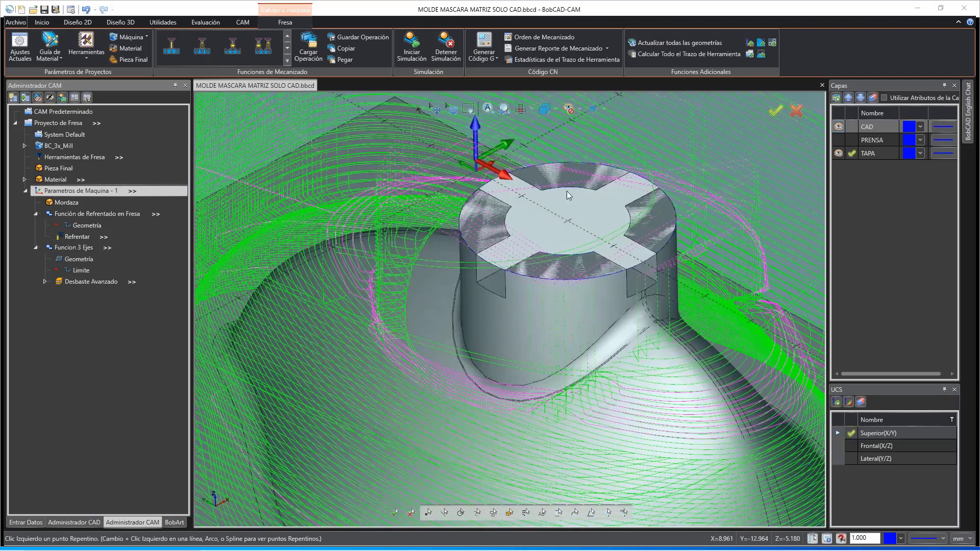
scroll(581, 220, down, 3)
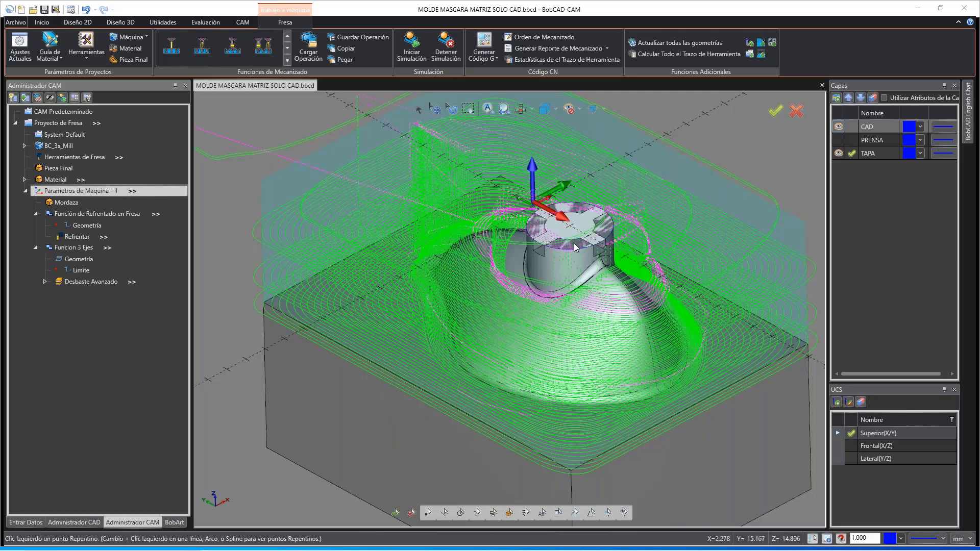
scroll(577, 245, down, 2)
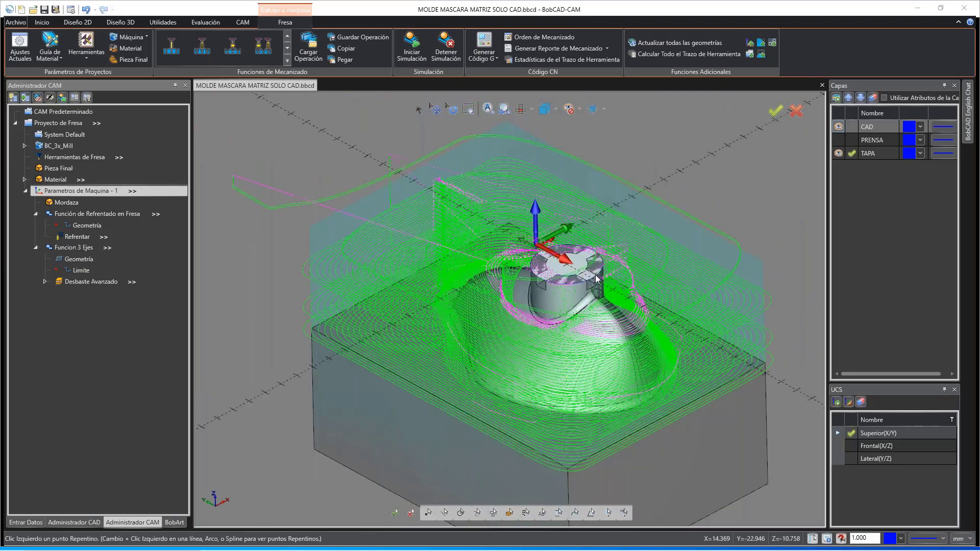
middle_drag(579, 242, 478, 231)
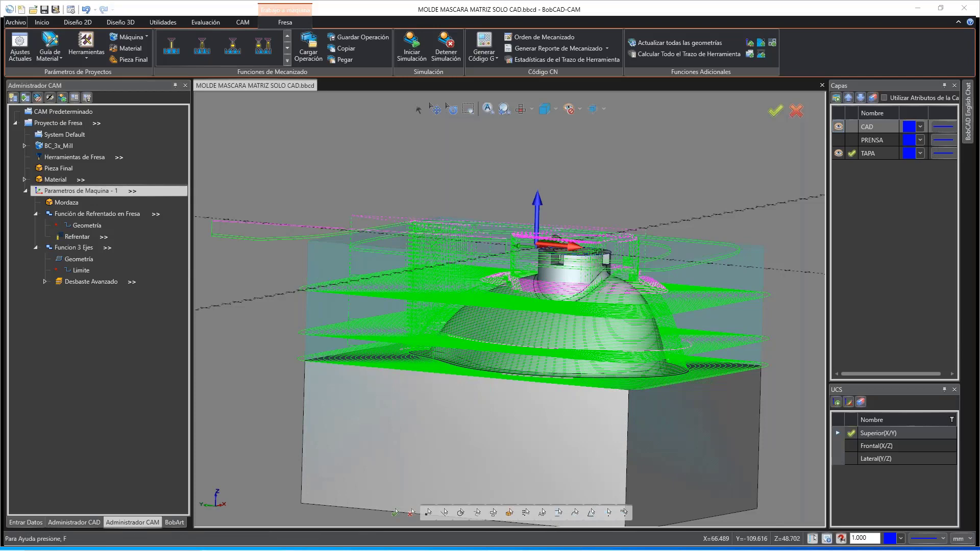
Step: Examine the roughing toolpath's depth levels and intermediate steps in a flat side view and in an angled view around the dome
key(ctrl+1)
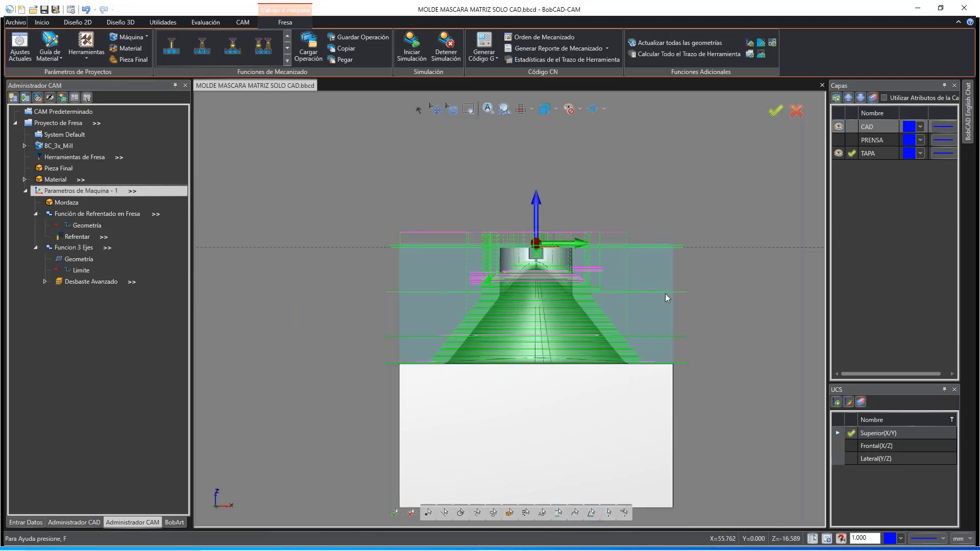
scroll(682, 293, up, 2)
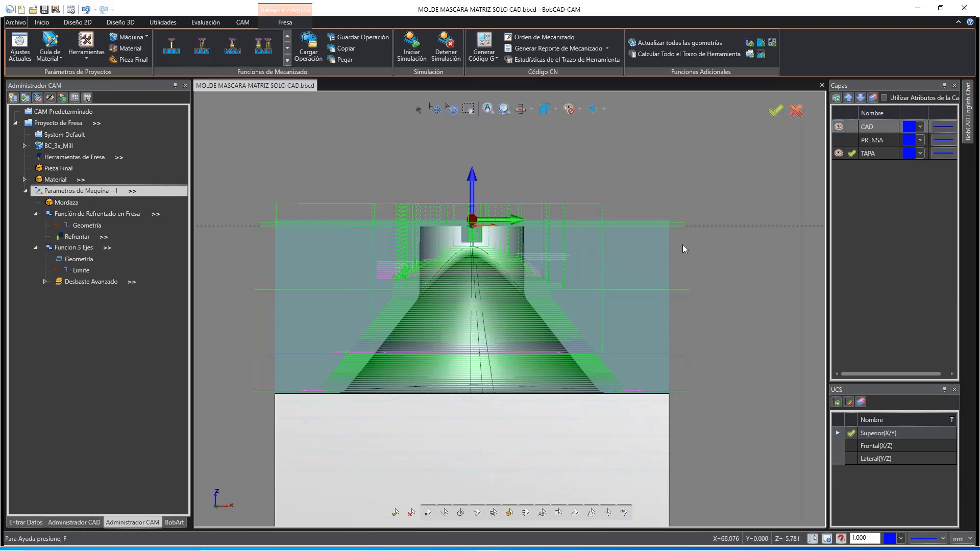
scroll(586, 351, up, 3)
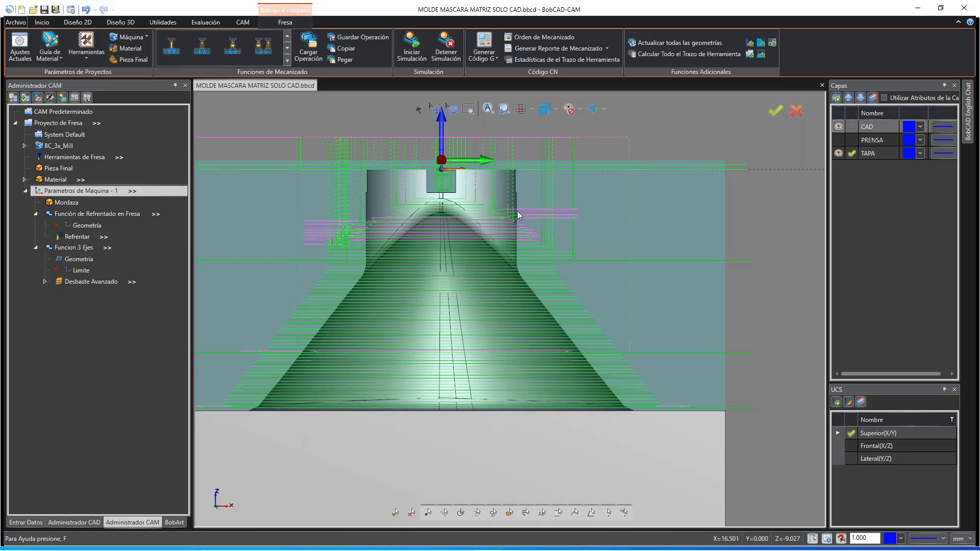
scroll(517, 210, down, 4)
middle_drag(516, 210, 500, 243)
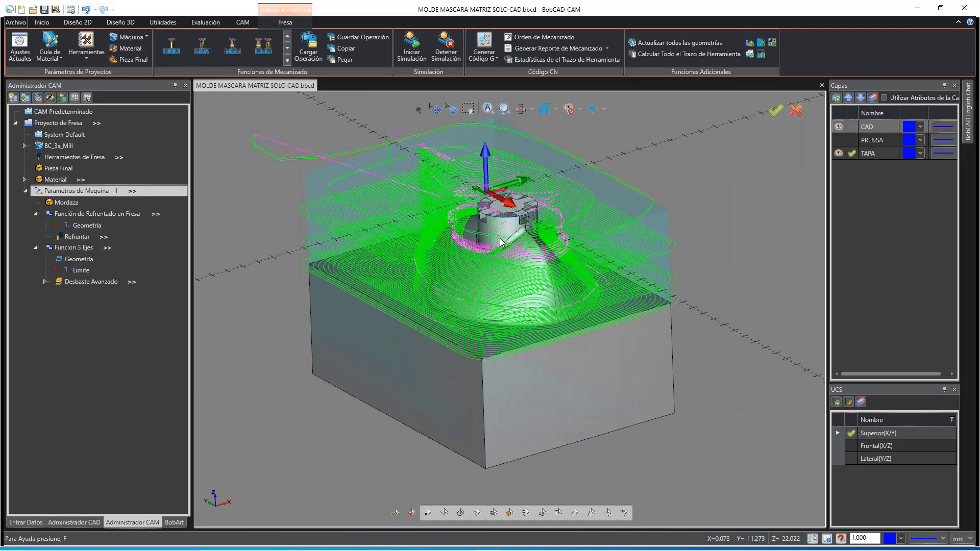
scroll(500, 242, up, 3)
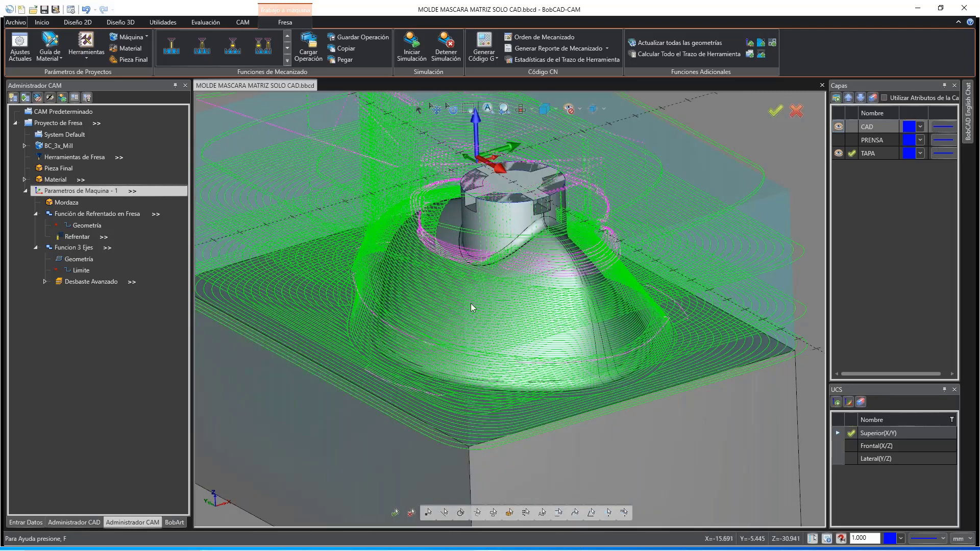
scroll(523, 295, down, 3)
scroll(541, 237, up, 2)
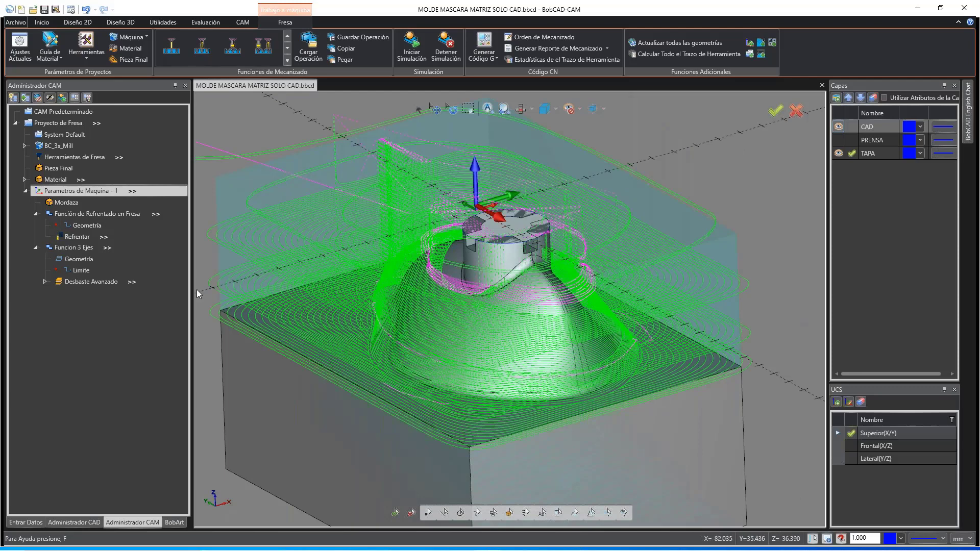
Step: Hide all the toolpaths and start a new Fresa 3 Ejes function under Parametros de Maquina - 1
click(51, 97)
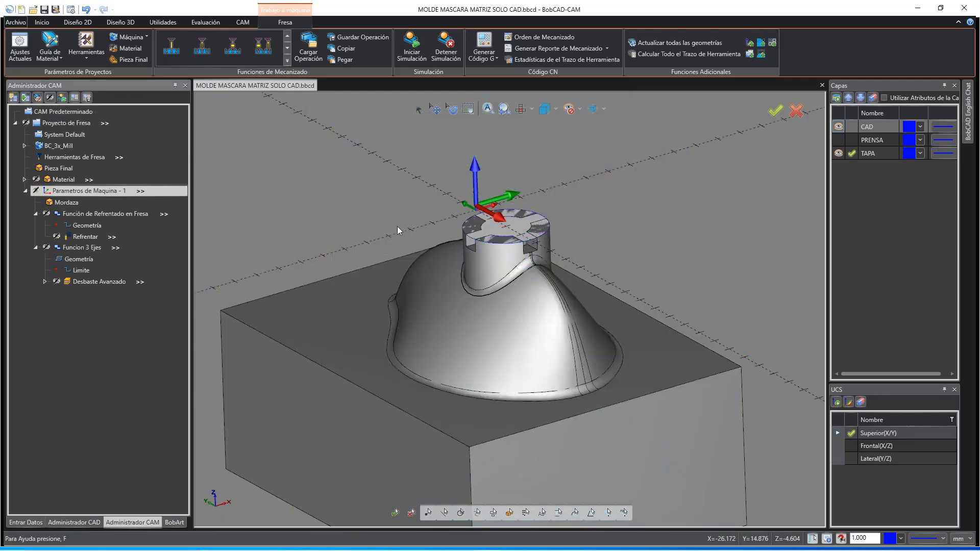
middle_drag(397, 227, 420, 271)
right_click(111, 191)
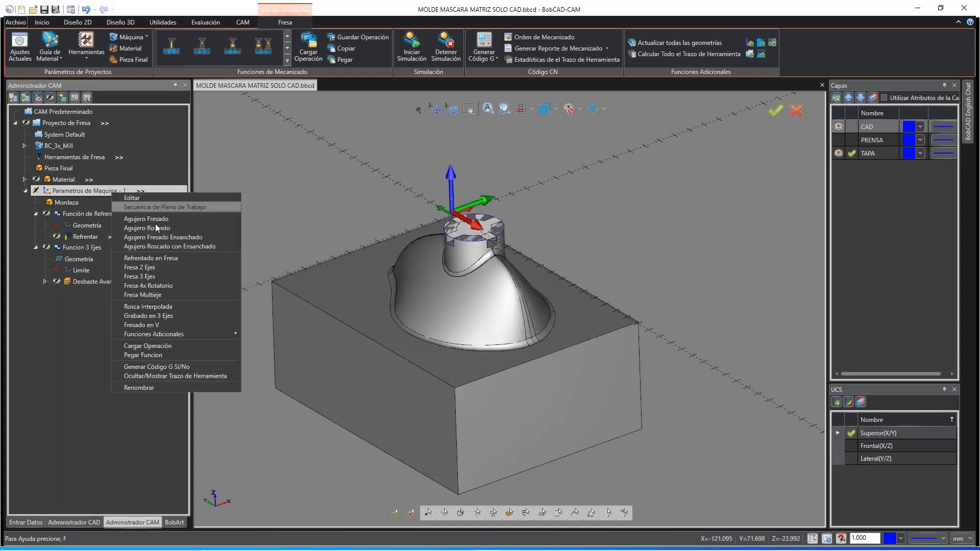
click(161, 276)
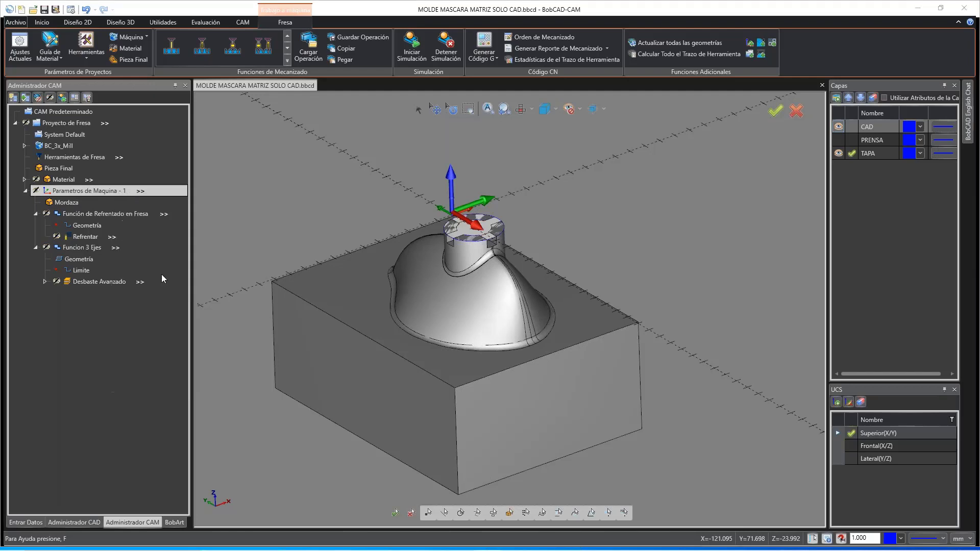
Step: Select all the mold's faces as the function geometry, and accept the default function parameters to reach the operations
click(461, 177)
drag(499, 319, 655, 417)
right_click(281, 206)
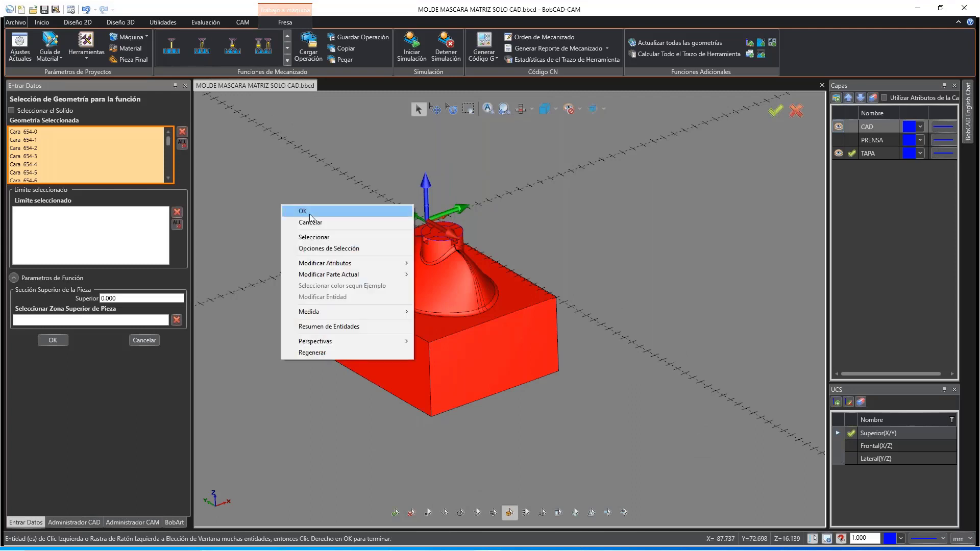
click(309, 212)
click(571, 436)
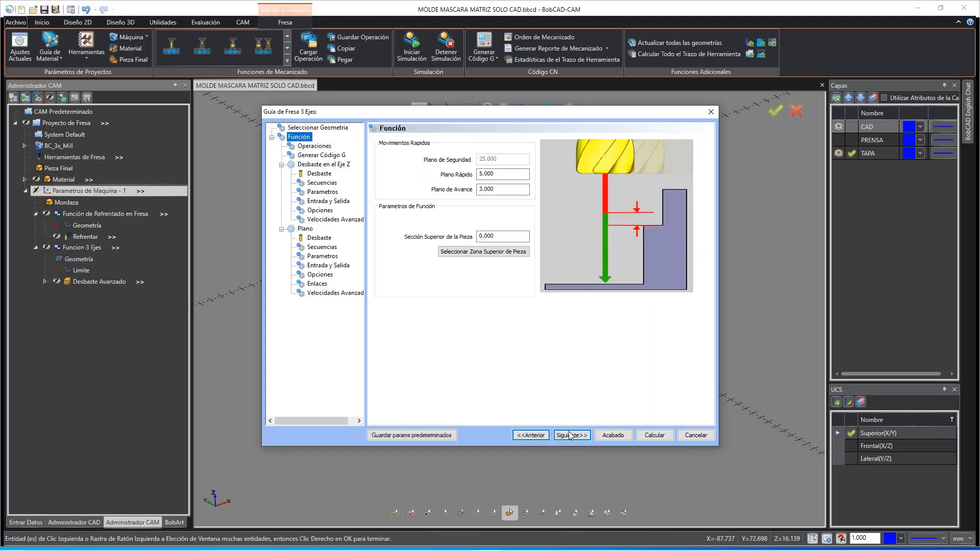
click(569, 433)
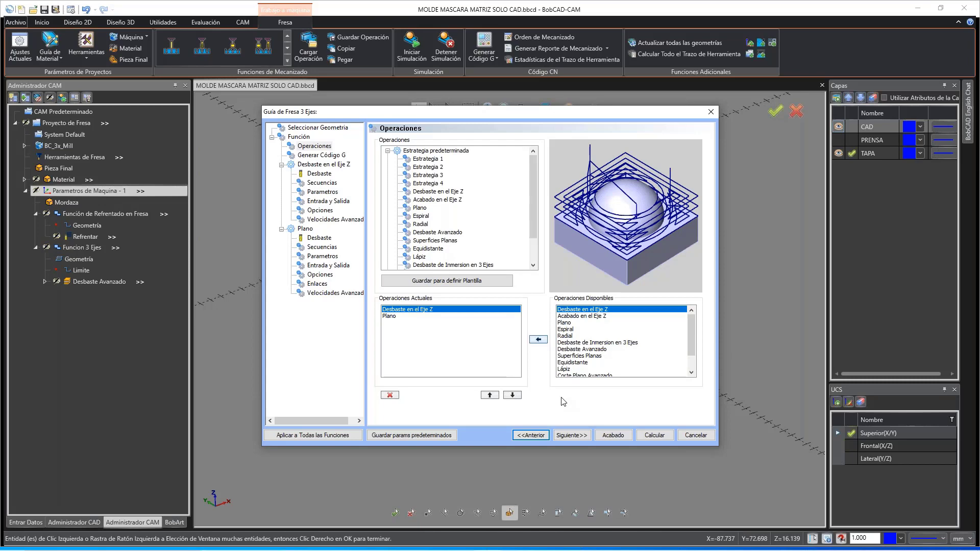
Step: Compare the Plano, Superficies Planas, Equidistante and Acabado en el eje Z Avanzado strategies against the mold's shape
drag(548, 117, 510, 375)
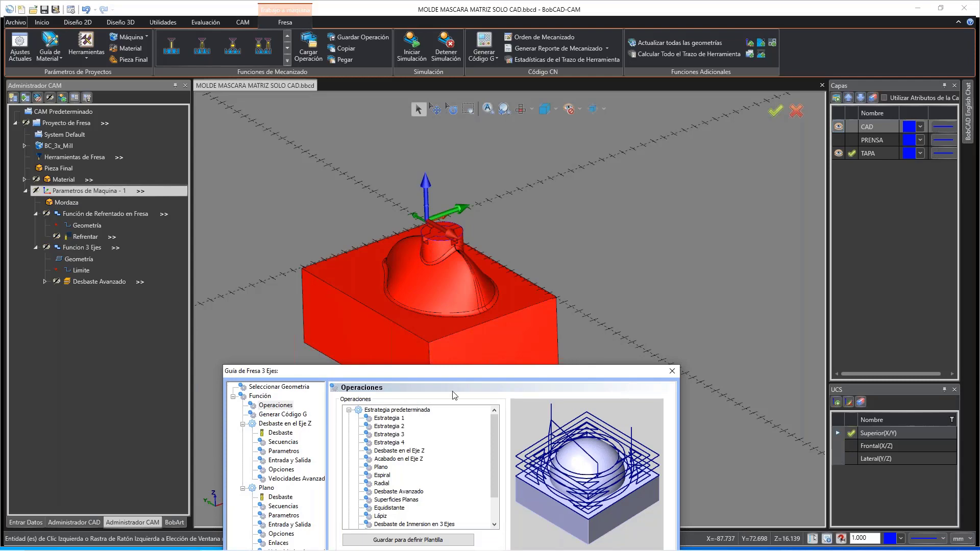
click(385, 243)
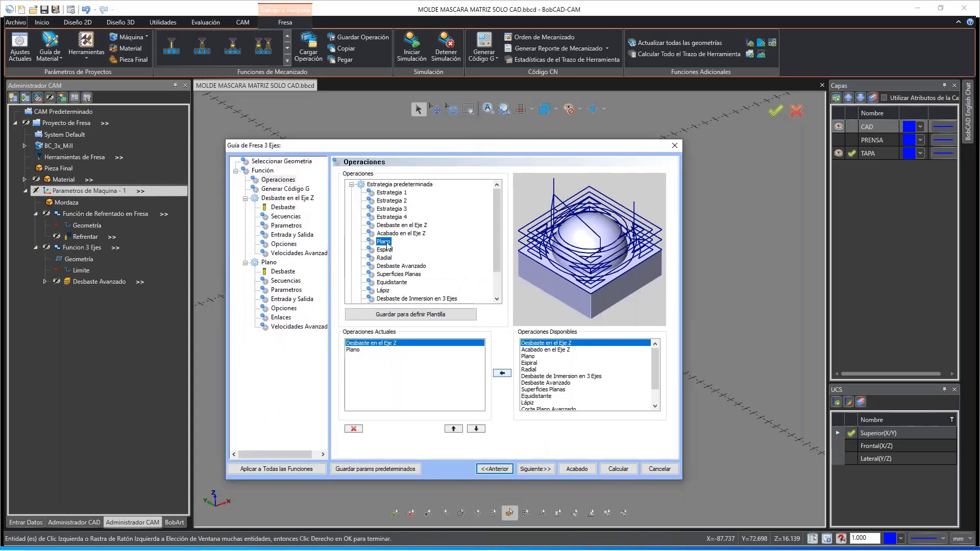
scroll(400, 260, down, 1)
click(408, 250)
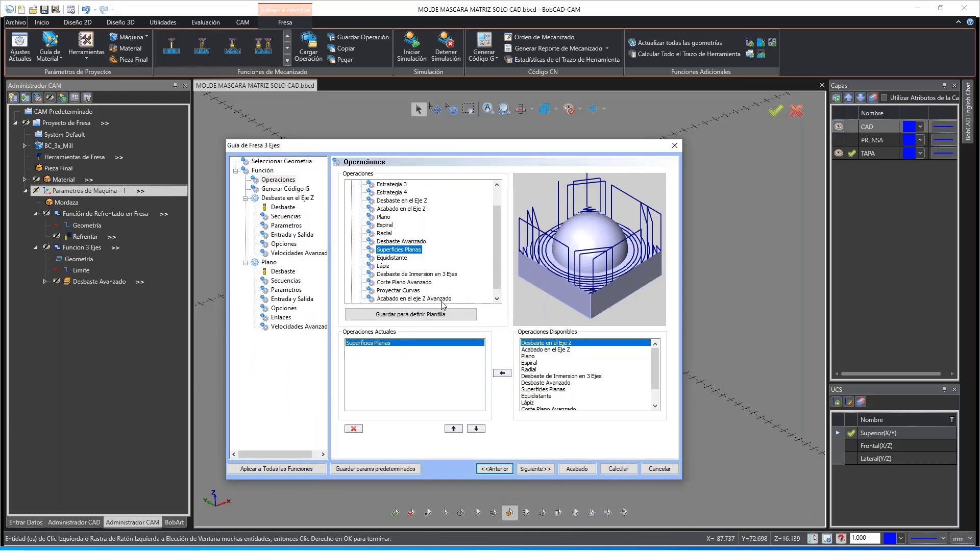
click(399, 258)
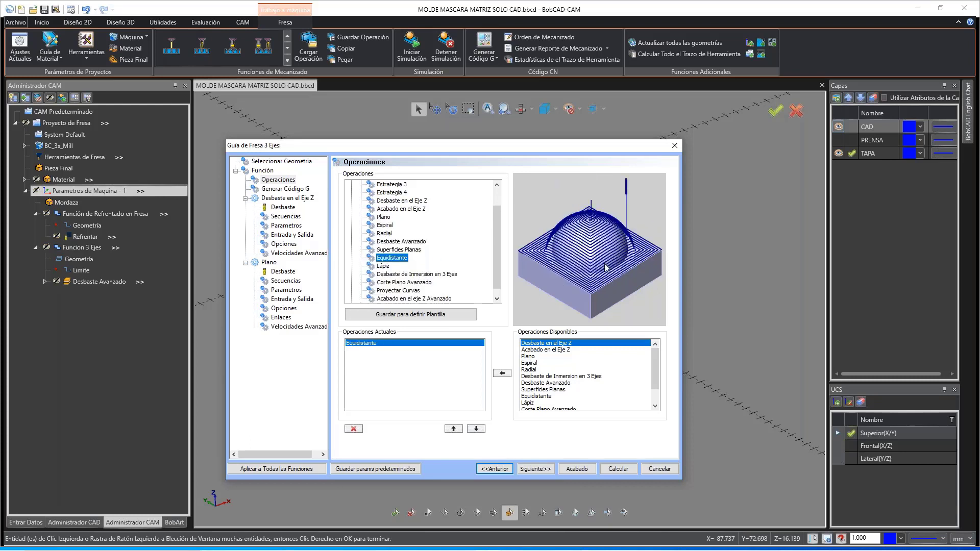
click(423, 299)
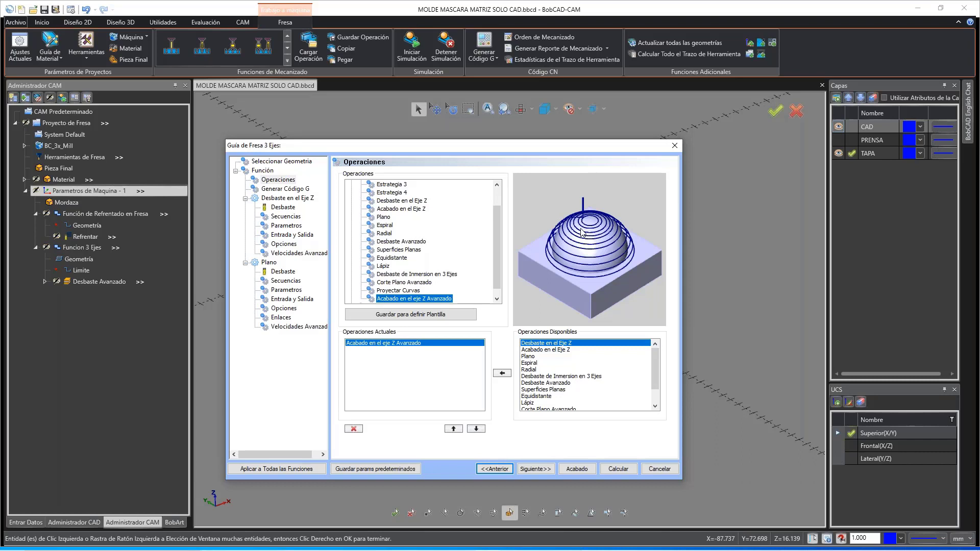
drag(592, 145, 593, 319)
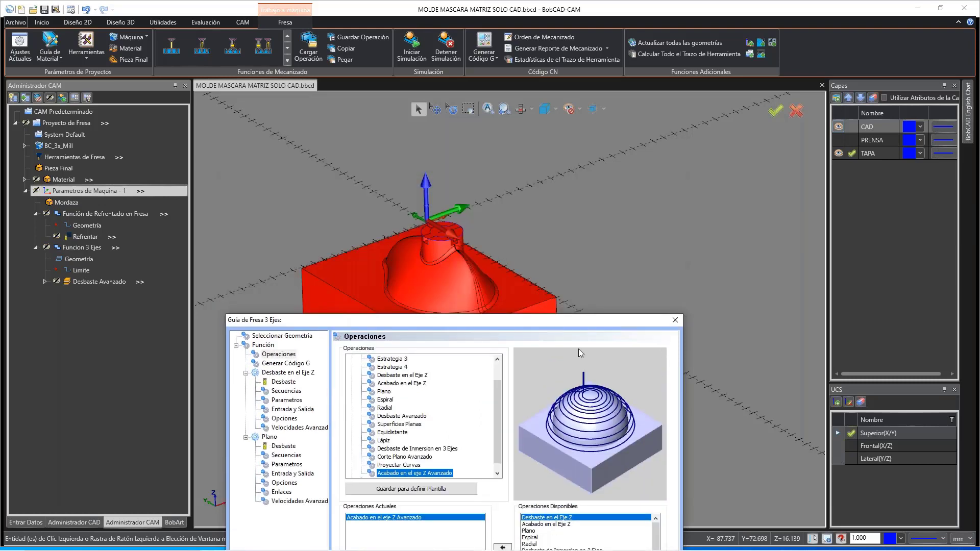
drag(568, 320, 596, 163)
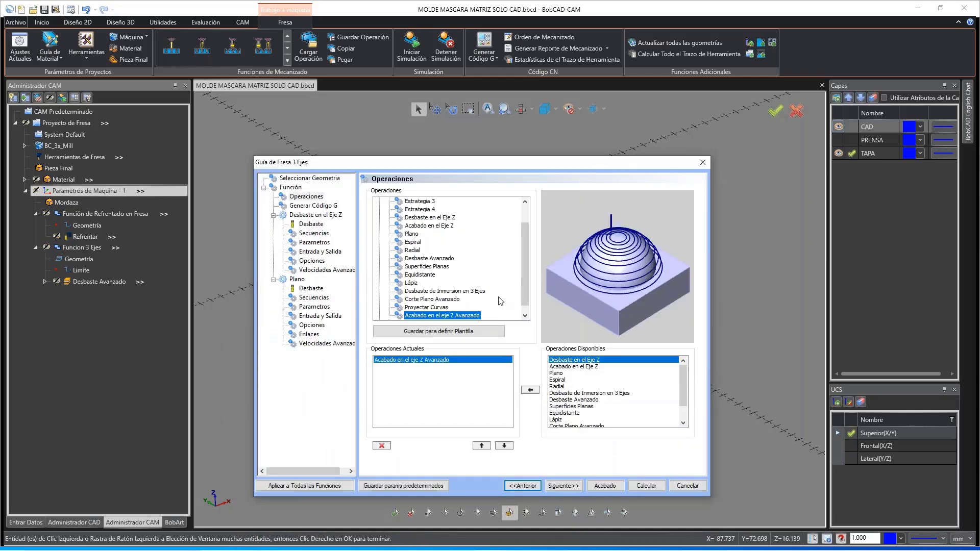
Step: Set the operations to Superficies Planas plus Acabado en el eje Z Avanzado, and finish the function without calculating it
click(440, 267)
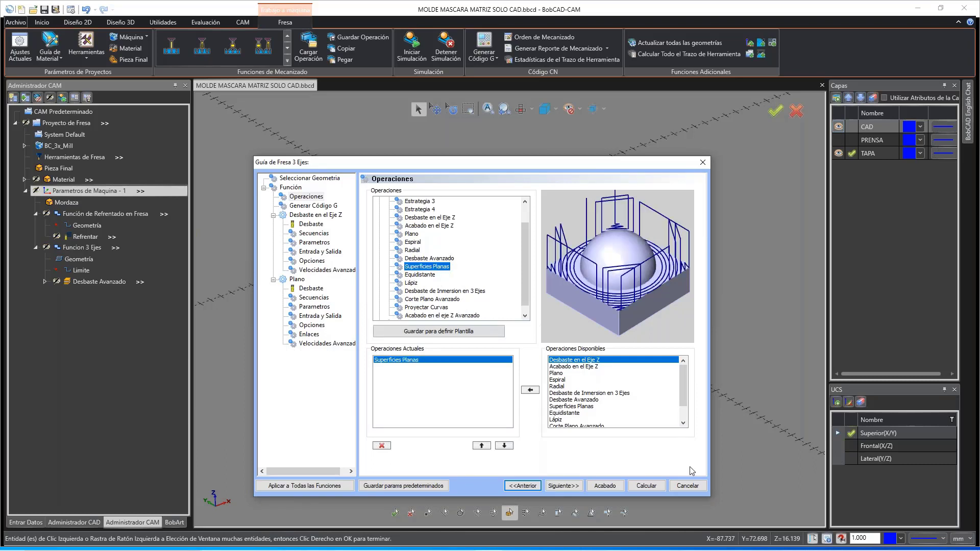
scroll(590, 380, down, 1)
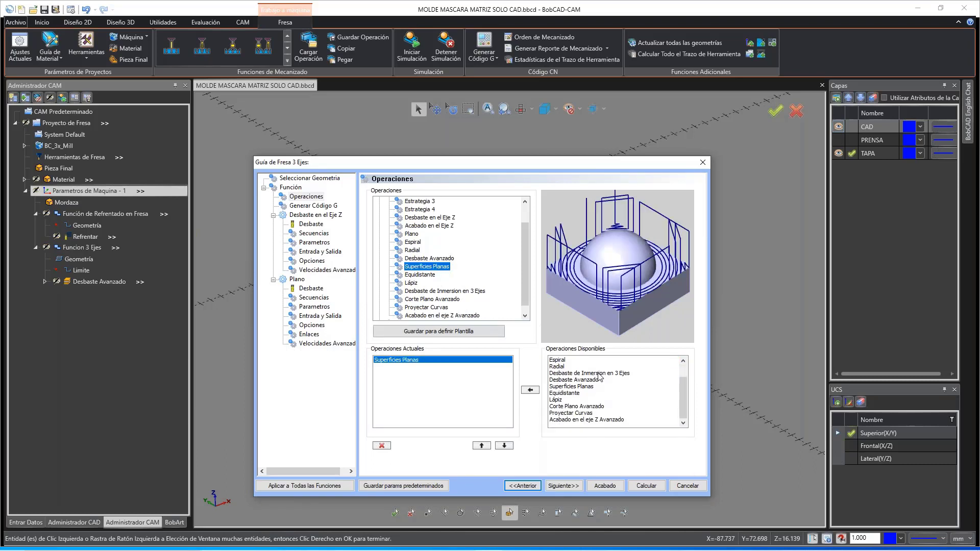
click(593, 419)
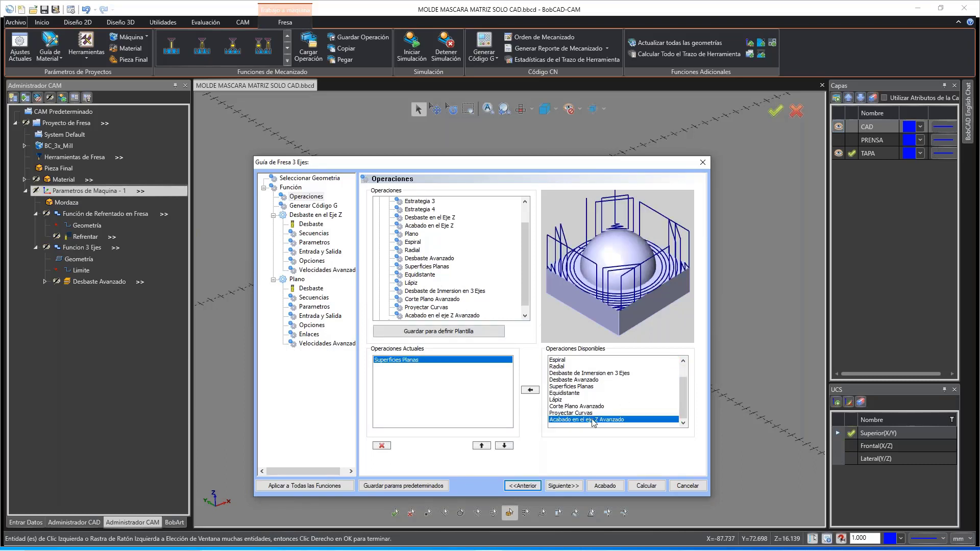
click(530, 390)
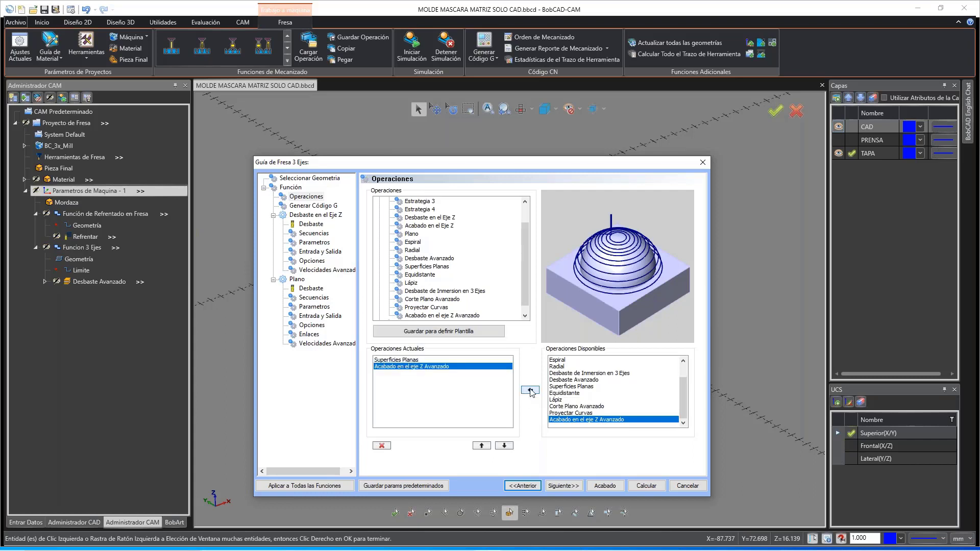
click(409, 360)
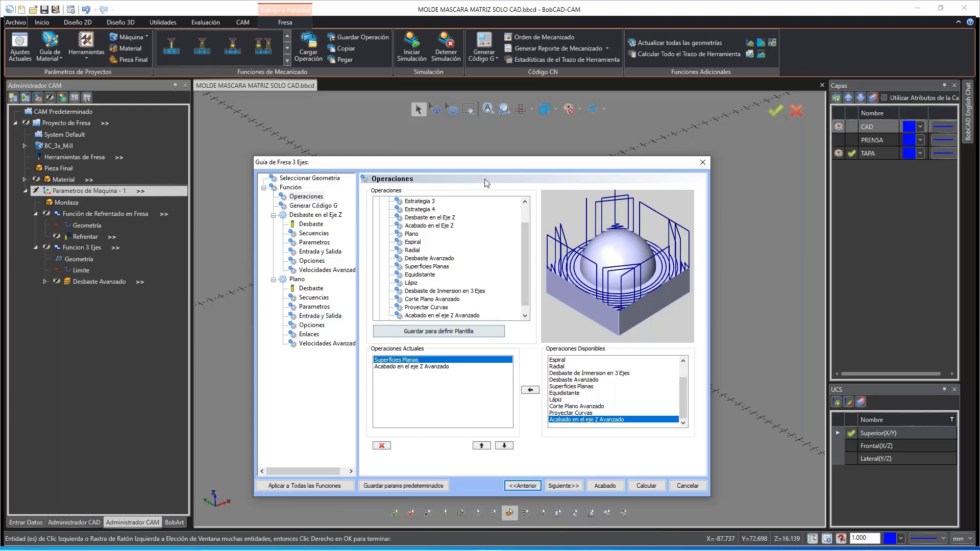
click(428, 368)
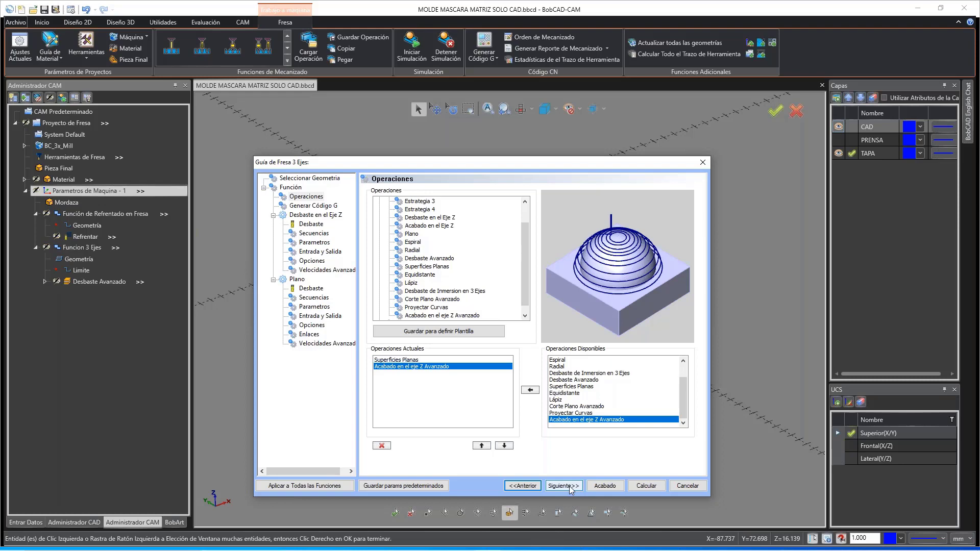
click(607, 487)
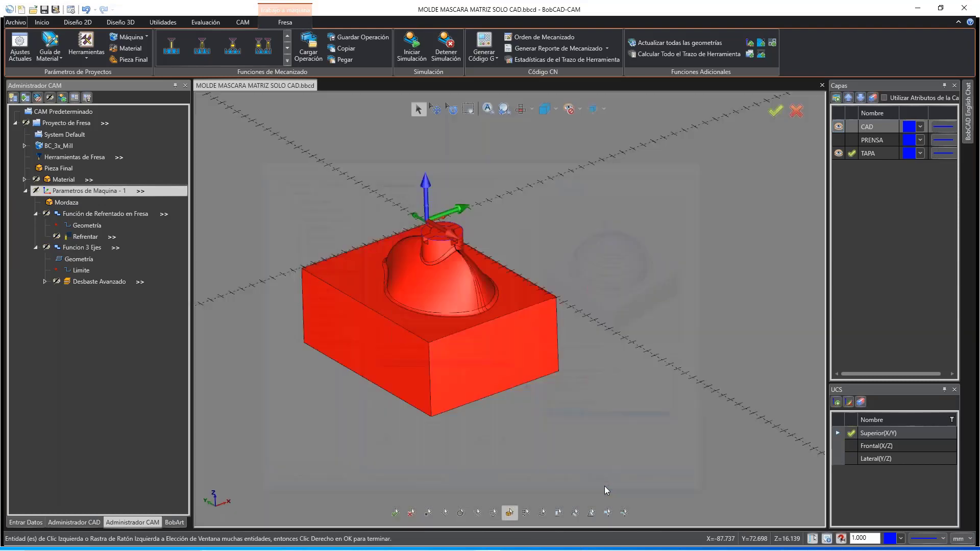
middle_drag(474, 256, 475, 264)
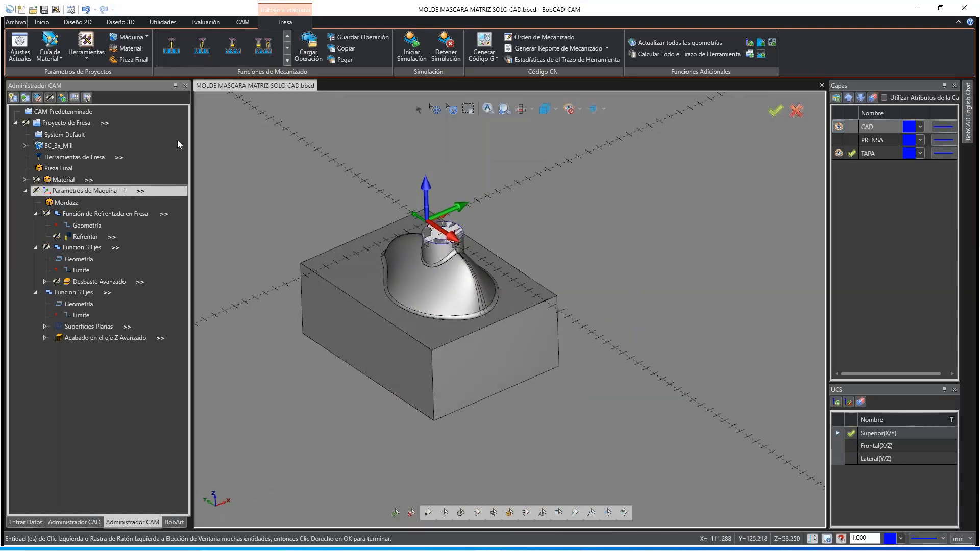
Step: Open the cavity mold file MOLDE MASCARA CAVIDAD SOLO CAD.bbcd from the WEBINAR ABRIL folder
click(33, 9)
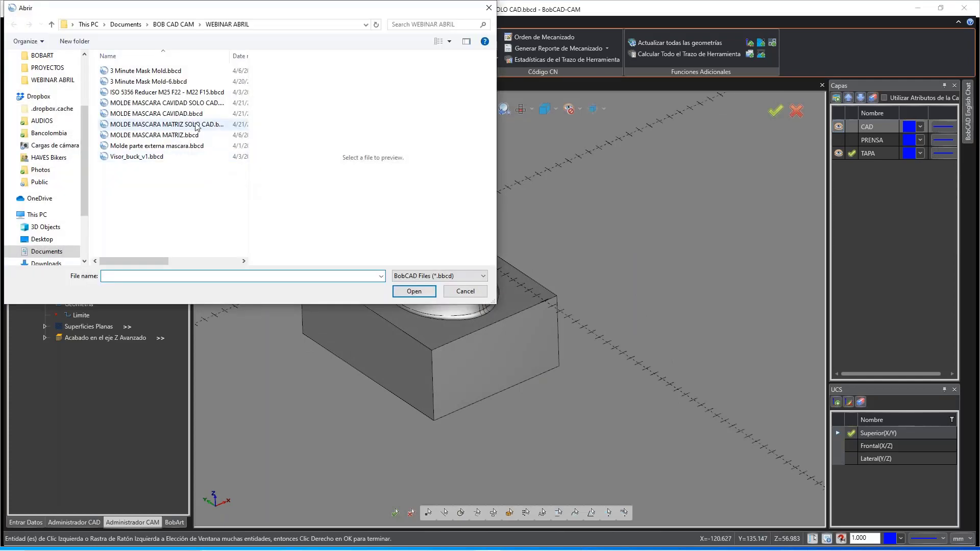
click(199, 104)
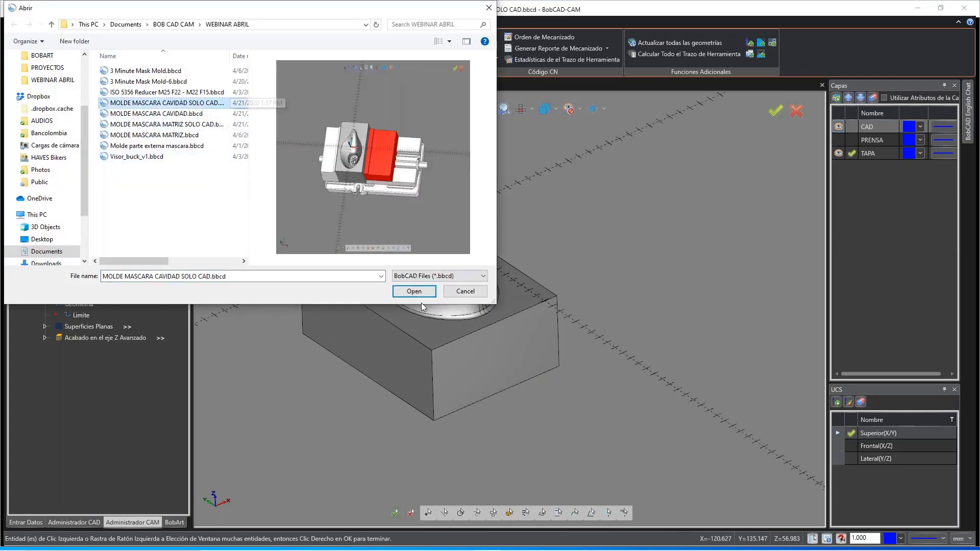
click(414, 292)
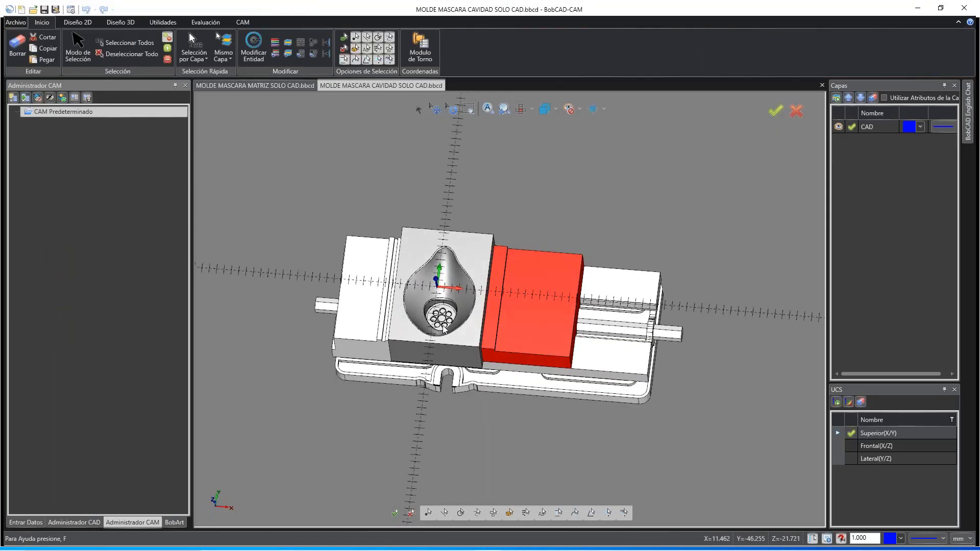
scroll(442, 329, up, 4)
middle_drag(443, 329, 485, 318)
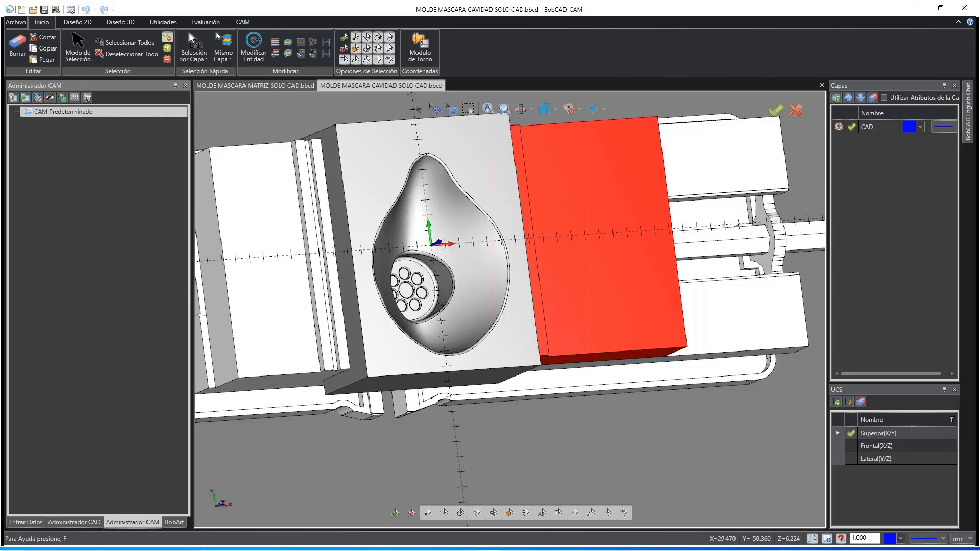
Step: Return to the MOLDE MASCARA MATRIZ SOLO CAD file and compare the core's shape with the cavity mold
click(268, 85)
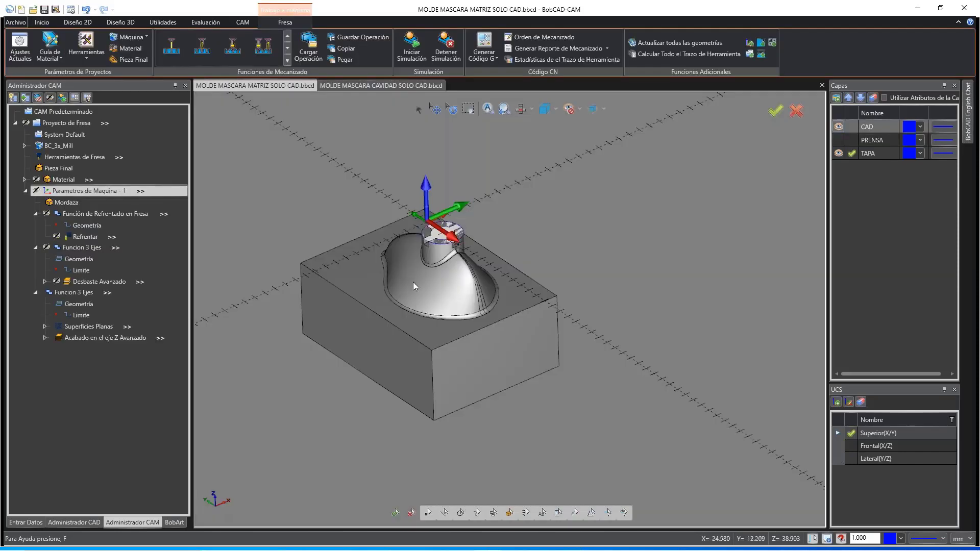
scroll(413, 281, up, 3)
middle_drag(436, 263, 446, 248)
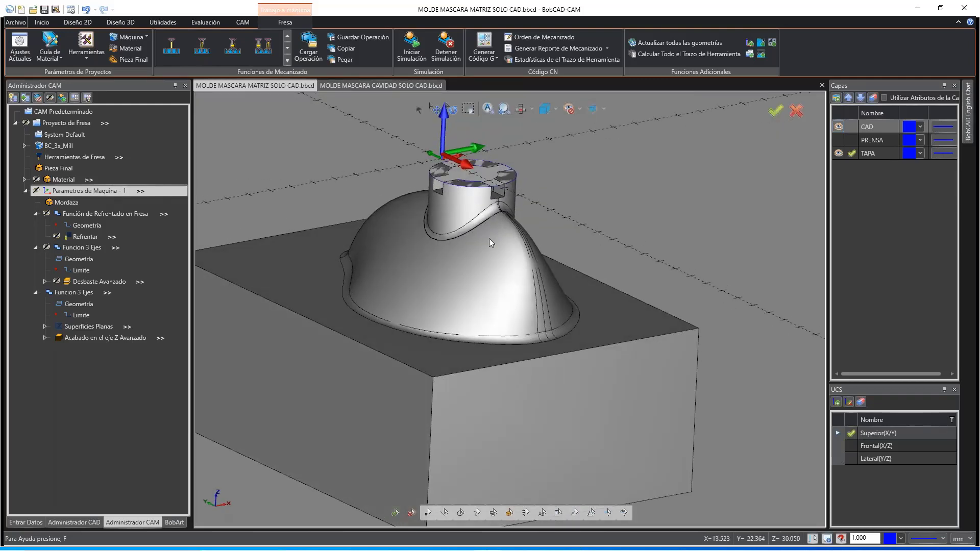
middle_drag(490, 245, 484, 271)
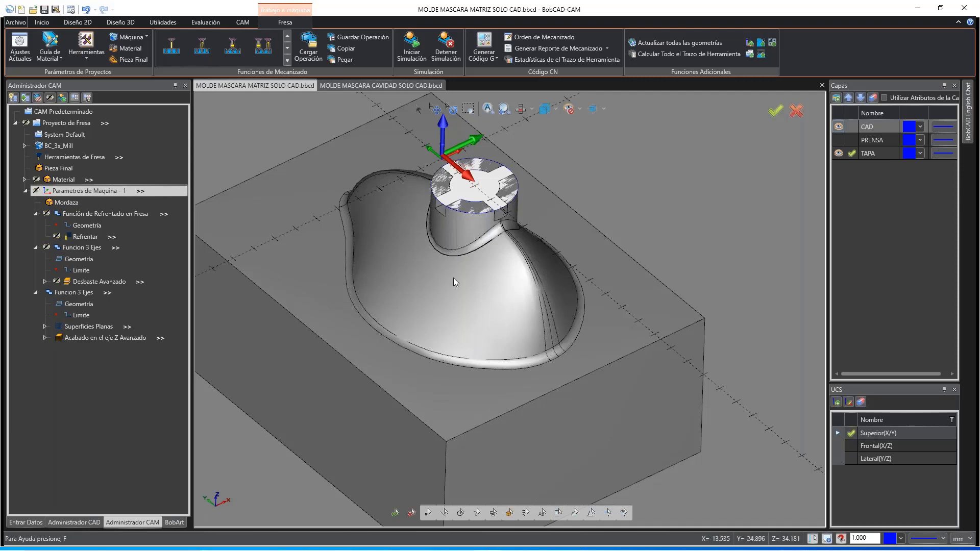
scroll(453, 278, down, 5)
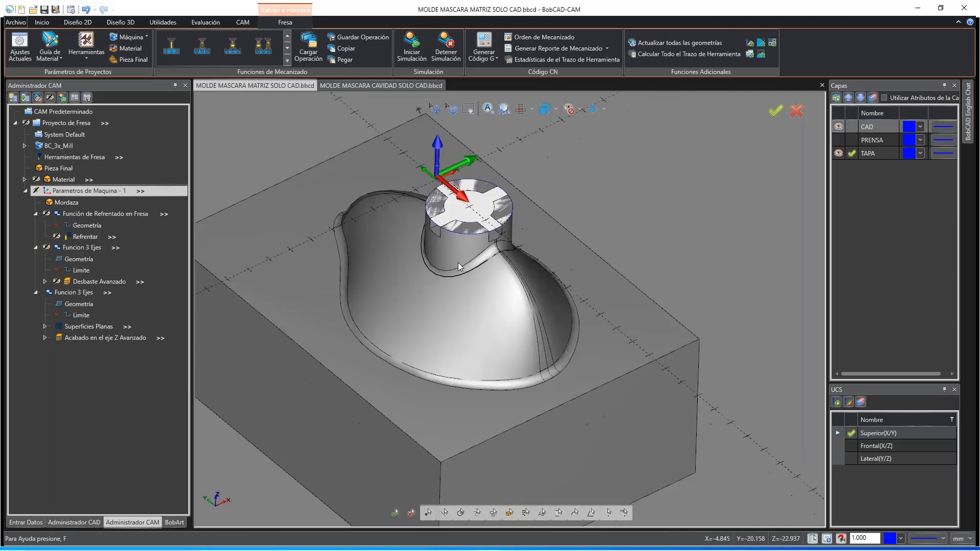
click(404, 84)
middle_drag(469, 285, 448, 256)
click(290, 86)
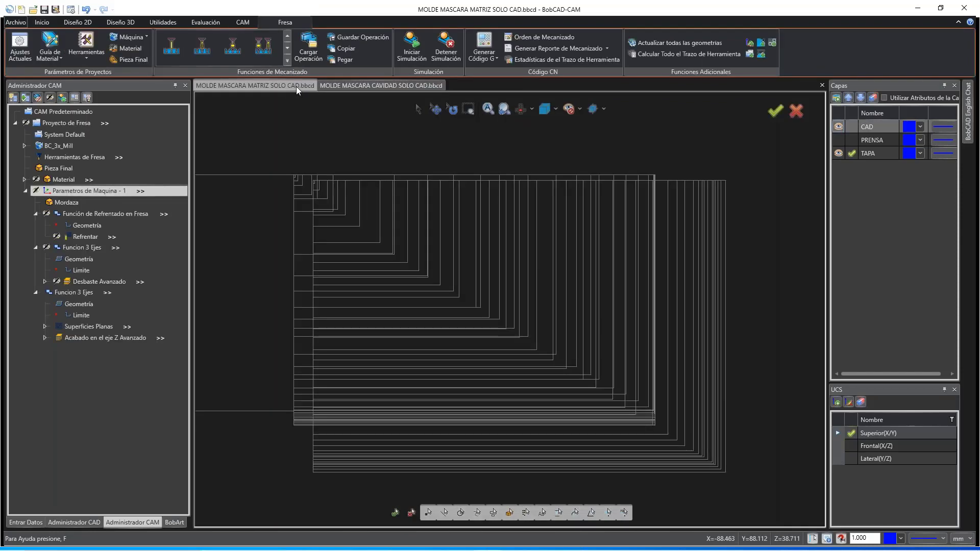
middle_drag(613, 270, 581, 236)
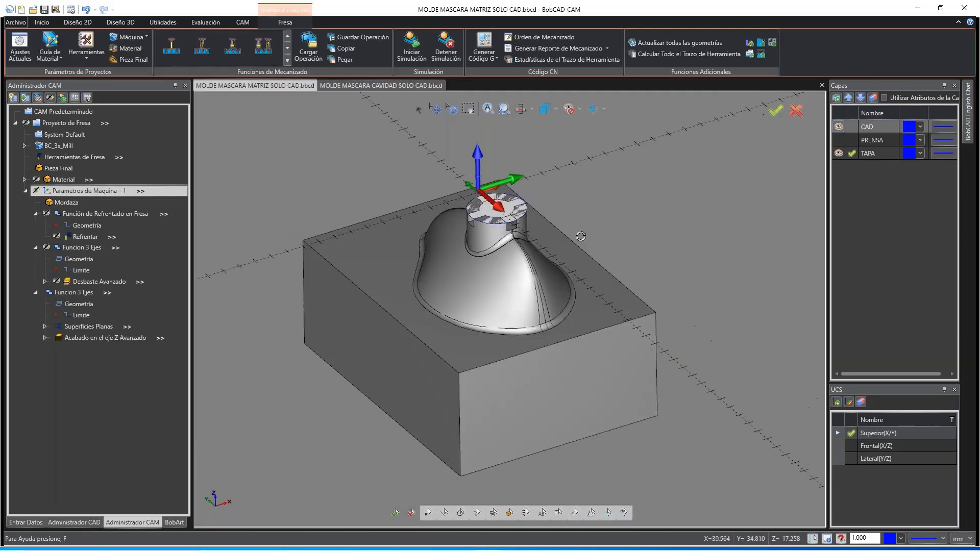
Step: Edit the last Funcion 3 Ejes and set the Superficies Planas tool diameter to 12 mm
click(97, 332)
right_click(61, 288)
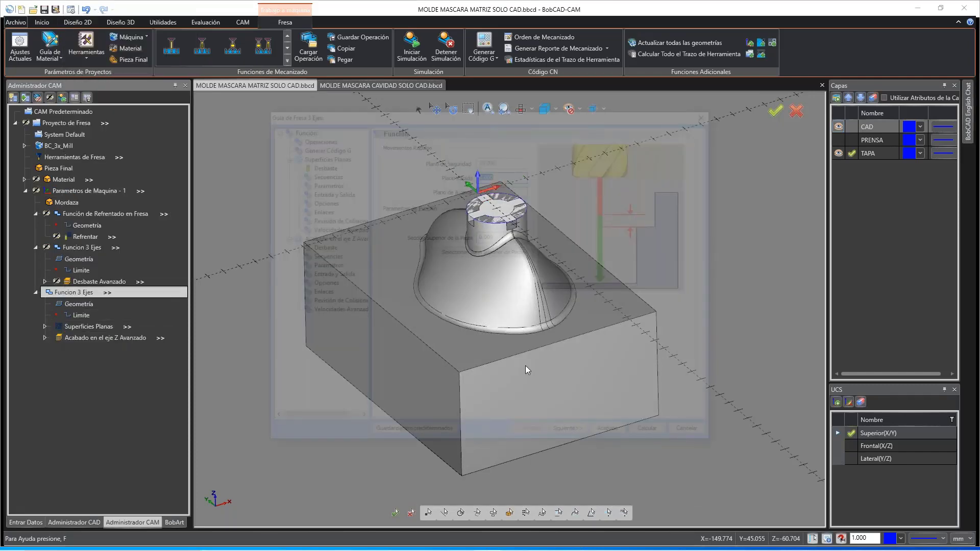
click(571, 434)
click(574, 435)
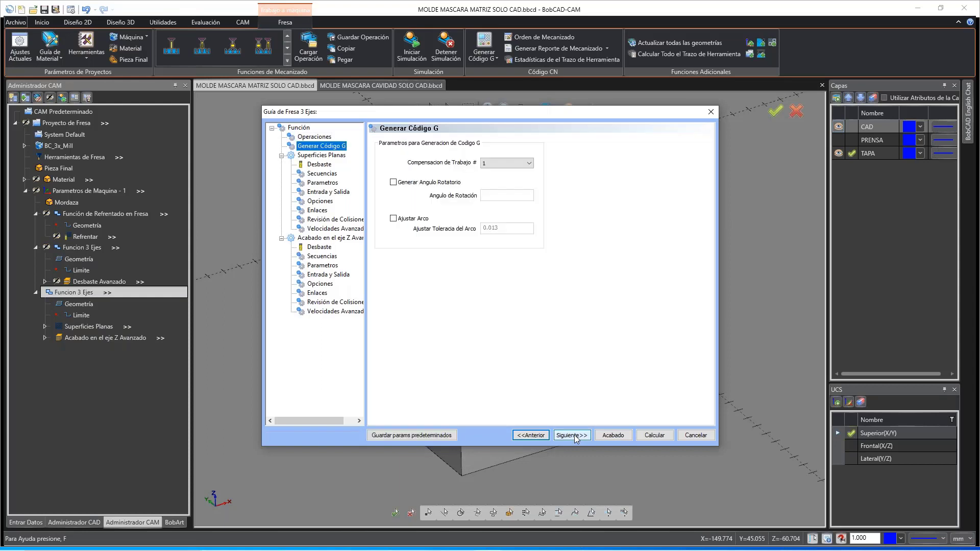
click(574, 435)
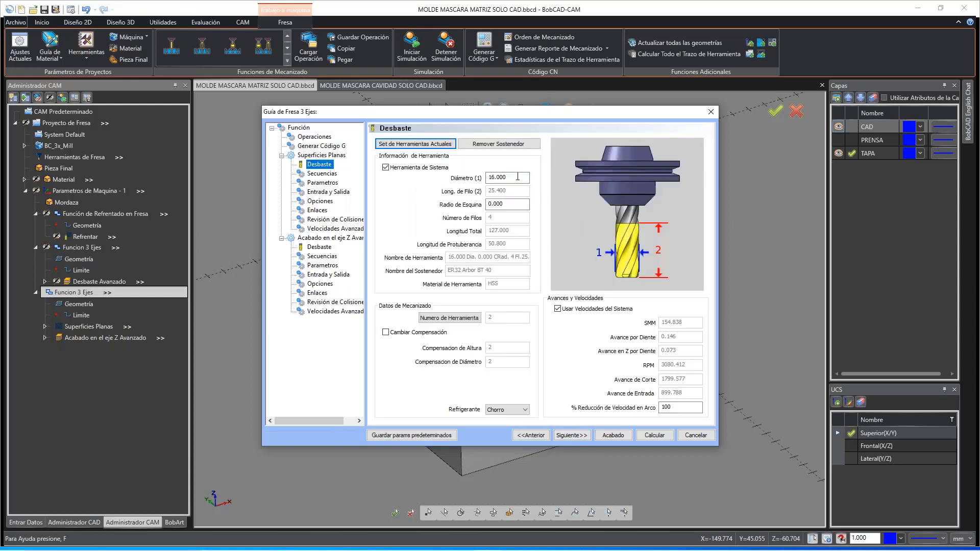
click(517, 176)
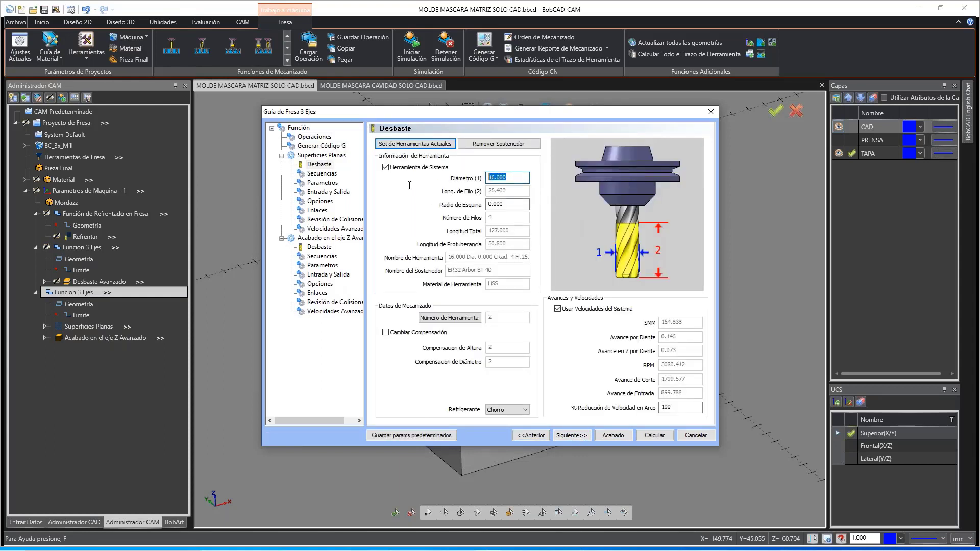
text(12)
key(Tab)
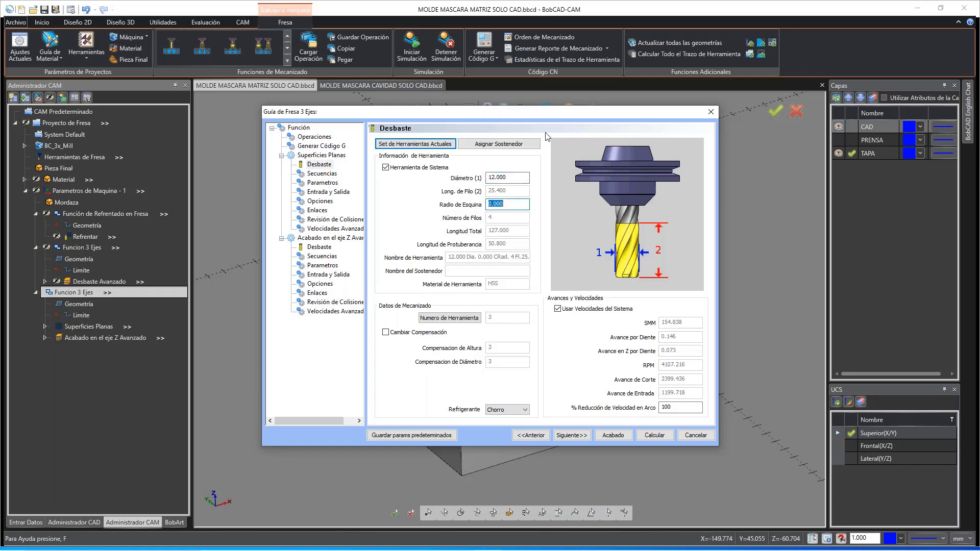
drag(535, 113, 784, 236)
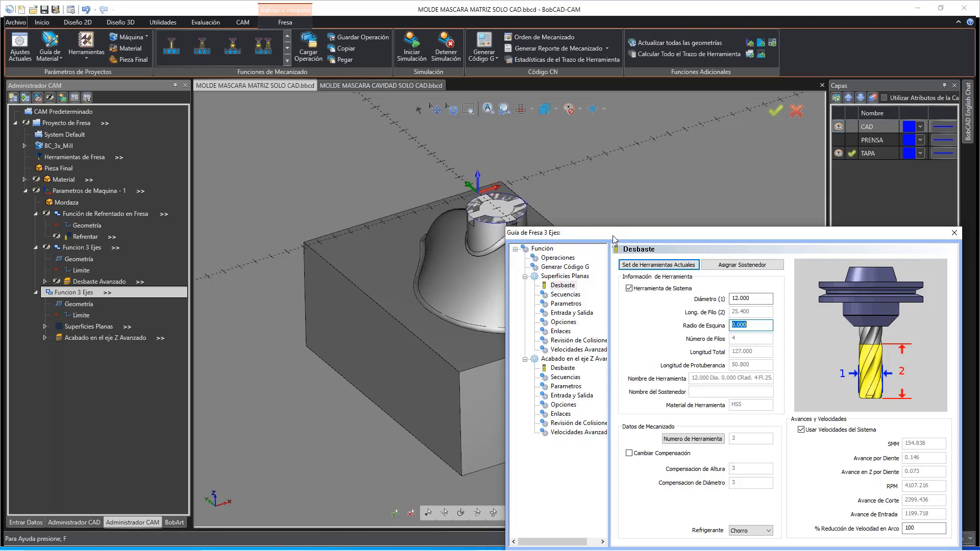
drag(604, 233, 336, 125)
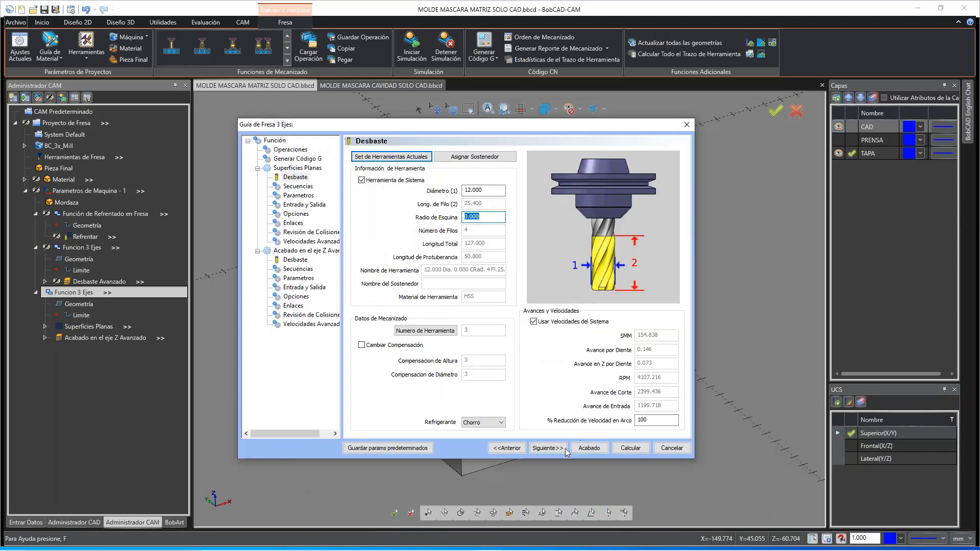
Step: Set the Superficies Planas cutting sequence to Vaciado Dentro/Afuera with the Zig Zag method
click(547, 448)
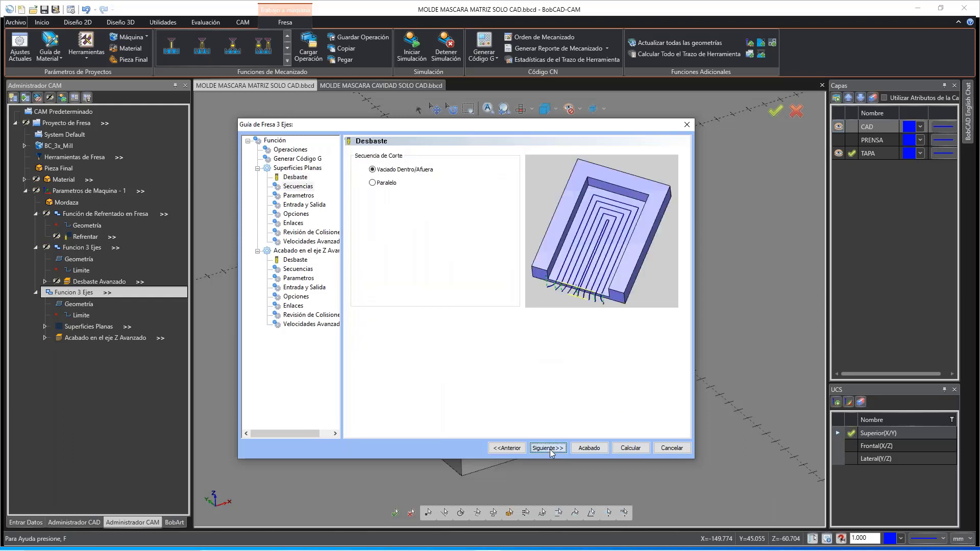
click(398, 172)
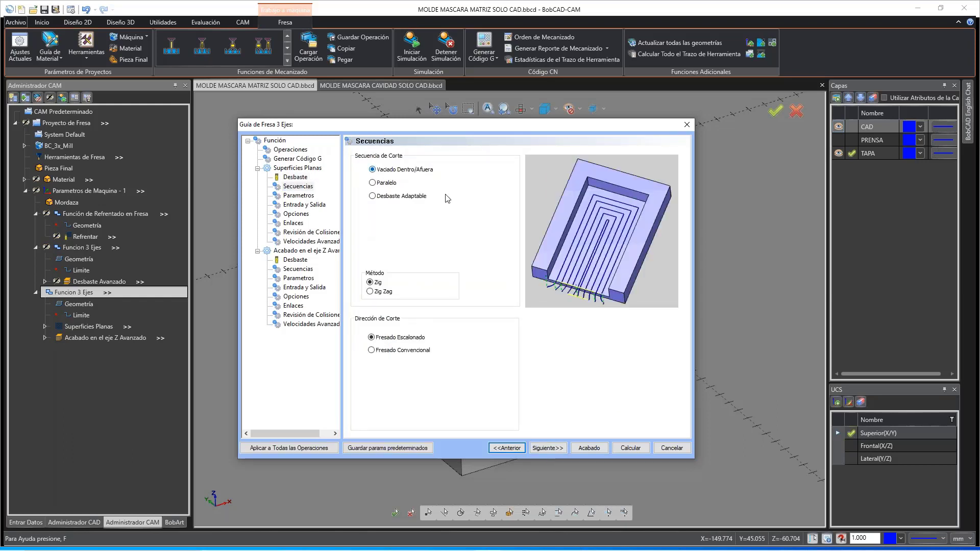
click(379, 292)
Step: Set the Superficies Planas distance between cuts to 6 mm
click(547, 448)
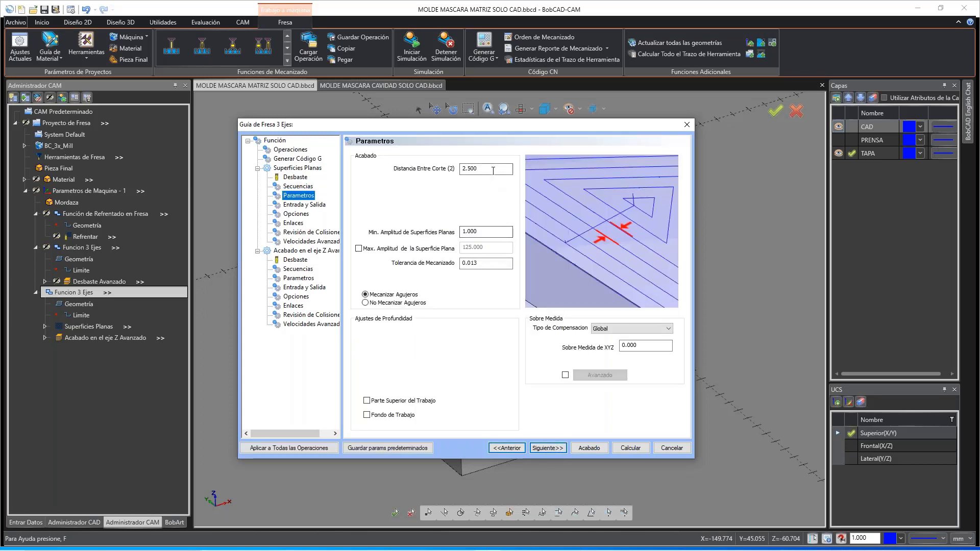
double_click(474, 169)
text(6)
key(Tab)
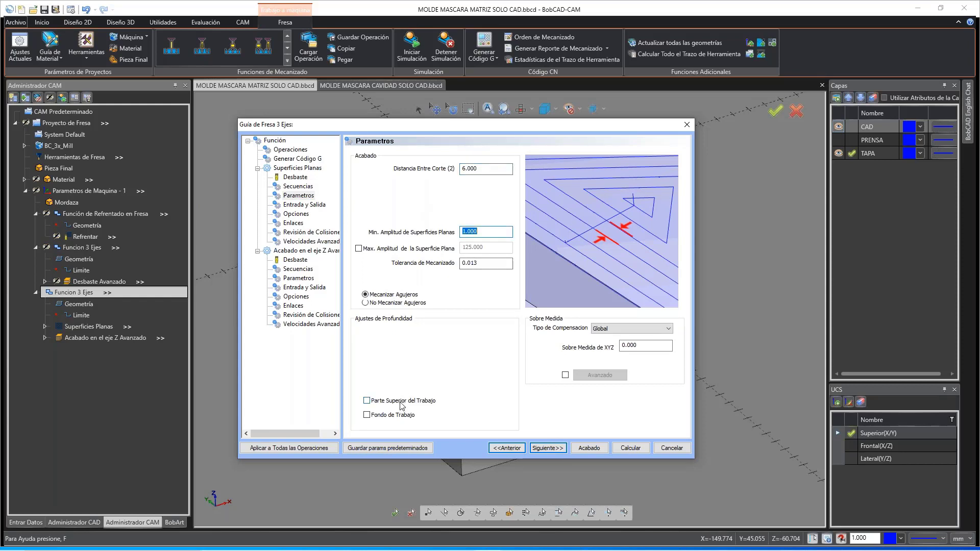
Step: Enable the Parte Superior del Trabajo and Fondo de Trabajo depth limits for Superficies Planas
click(422, 401)
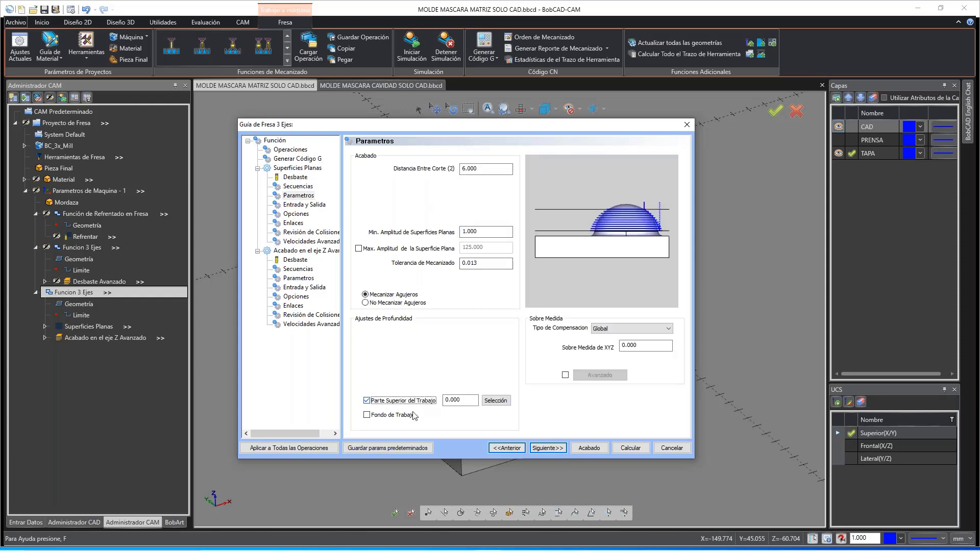
click(396, 416)
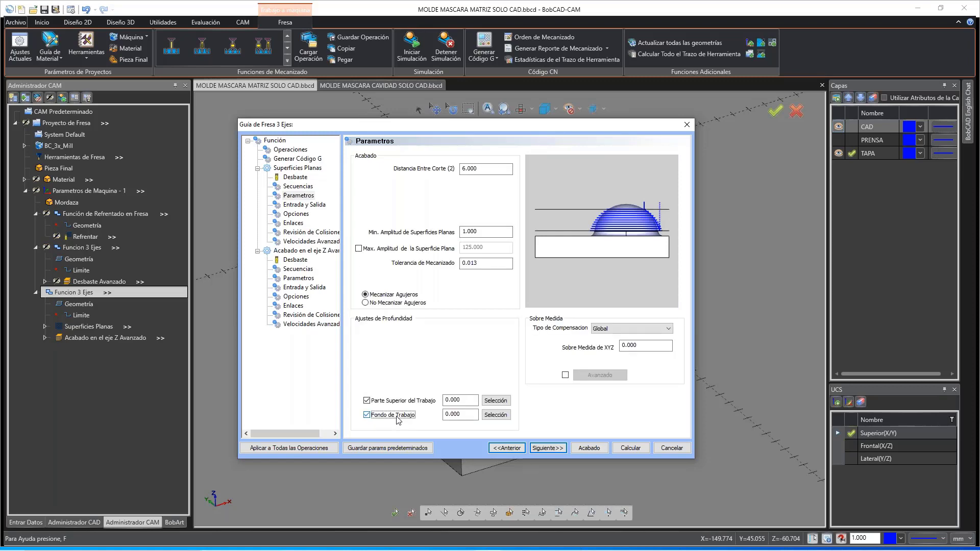
drag(489, 122, 489, 316)
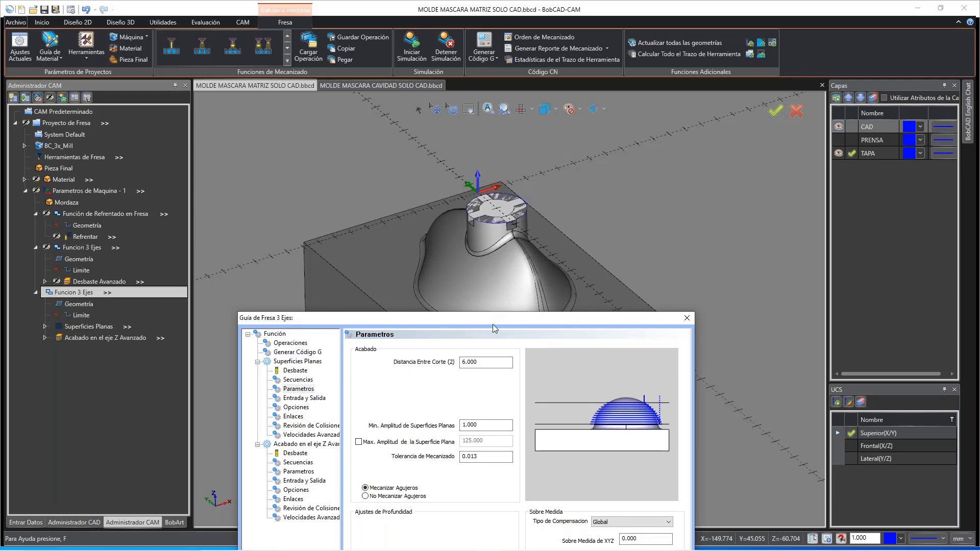
drag(493, 322, 480, 120)
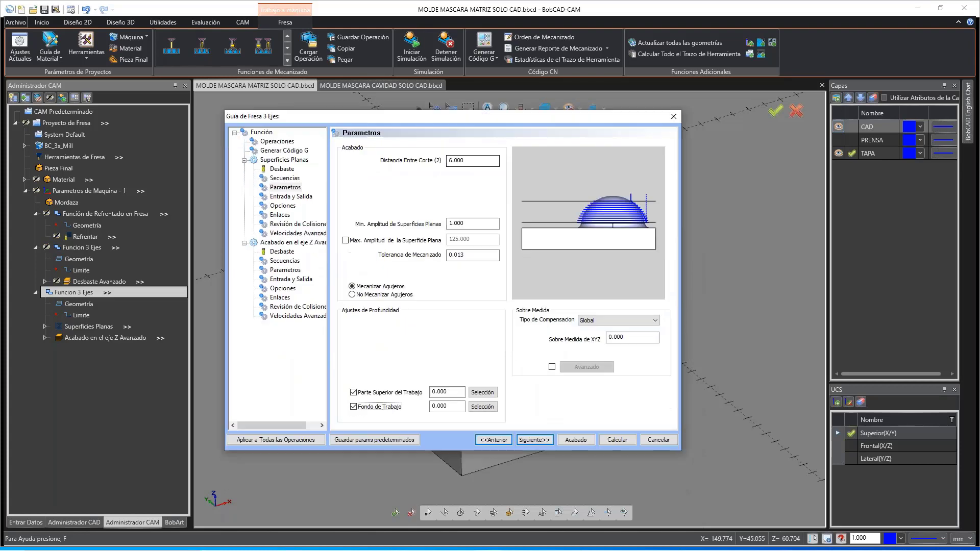
Step: Define the Parte Superior del Trabajo by picking the lower corner of a notch in the cylindrical boss
click(481, 396)
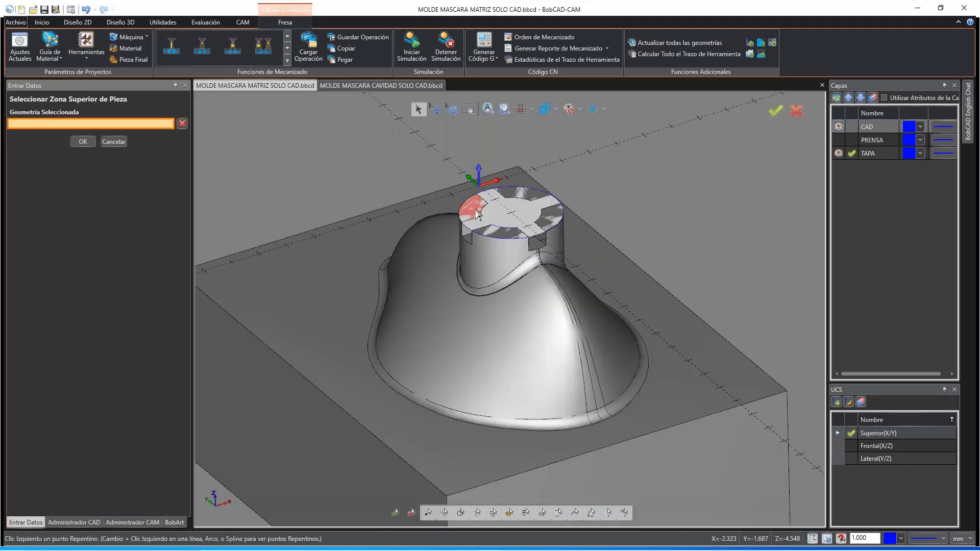
scroll(410, 290, up, 5)
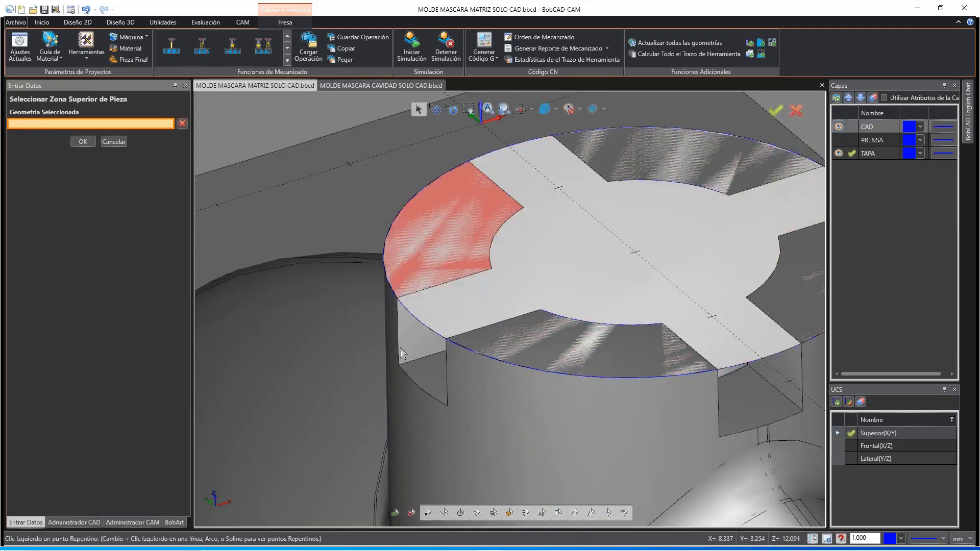
click(402, 368)
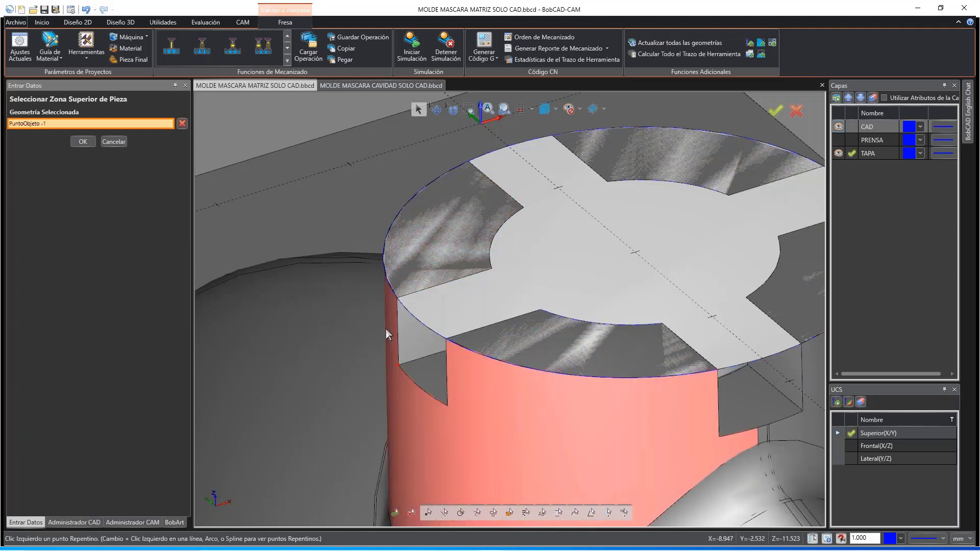
scroll(386, 329, down, 5)
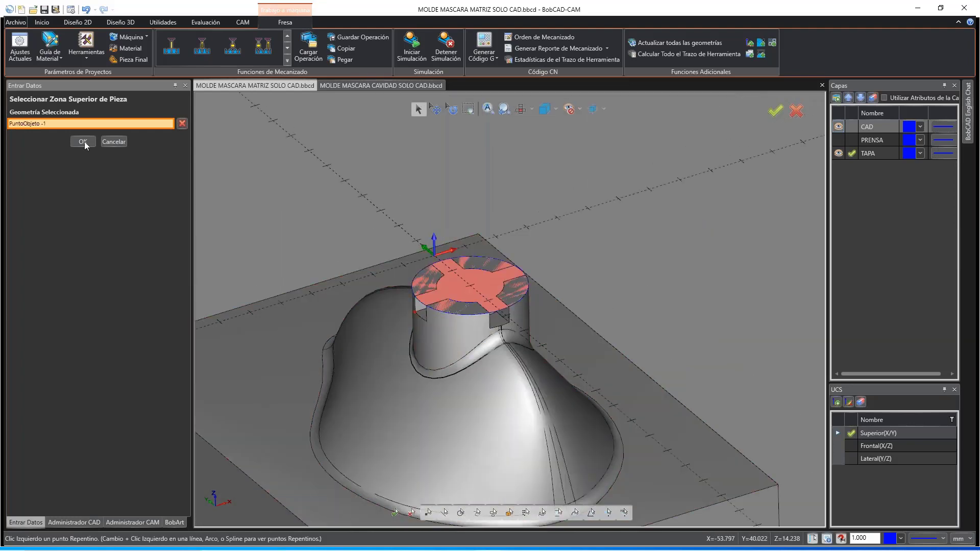
key(Return)
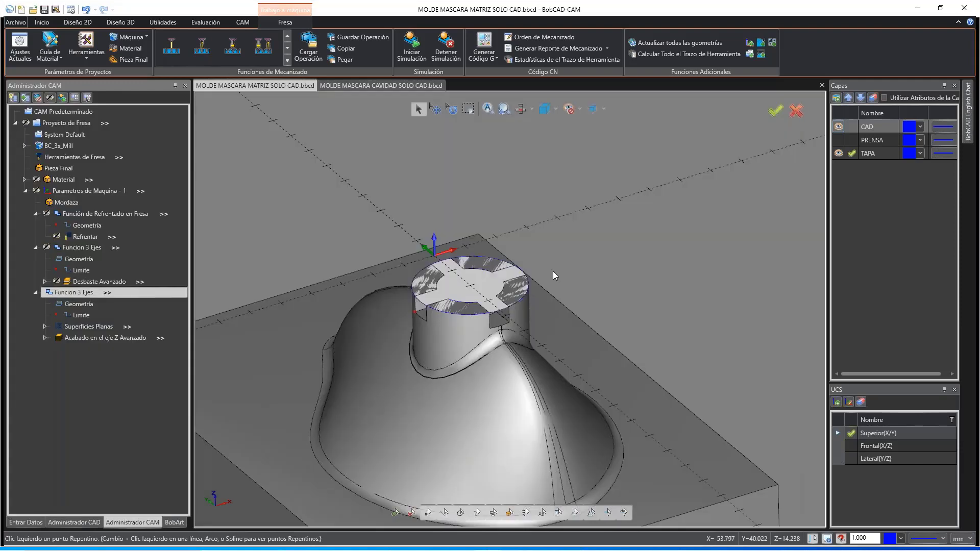
Step: Define the Fondo de Trabajo by picking the front corner of the block's upper face
click(552, 276)
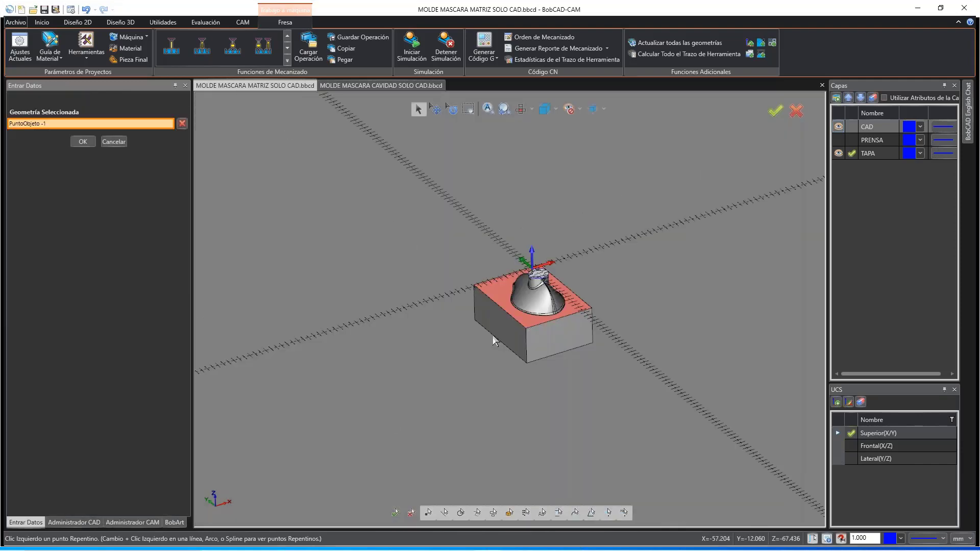
scroll(492, 336, up, 4)
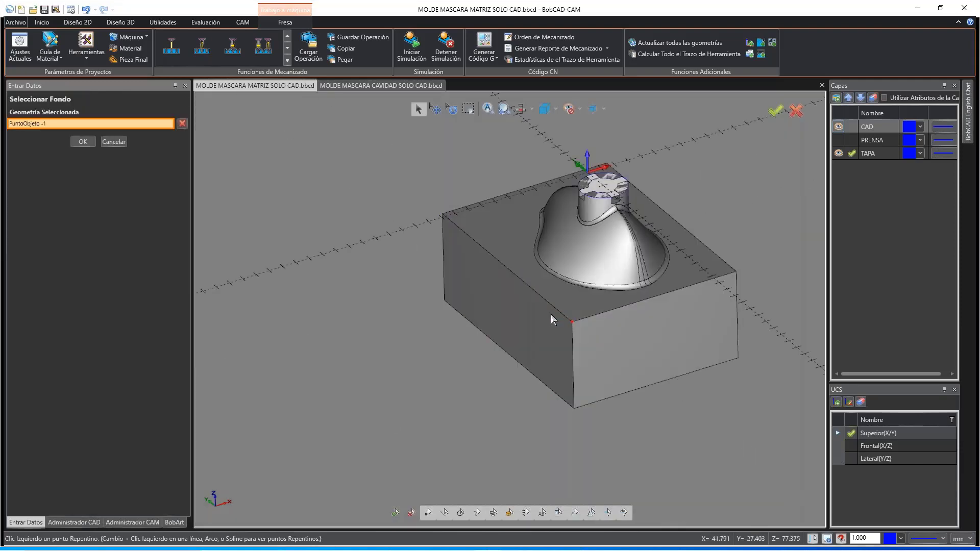
click(83, 141)
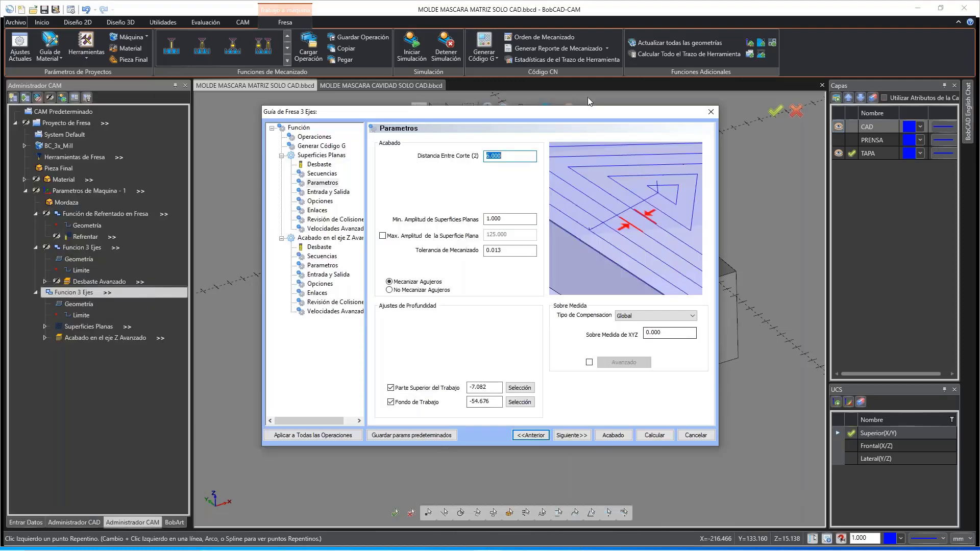
Step: Change the Superficies Planas stock allowance compensation type to Espacio lateral y de profundidad
drag(578, 119, 570, 161)
click(629, 358)
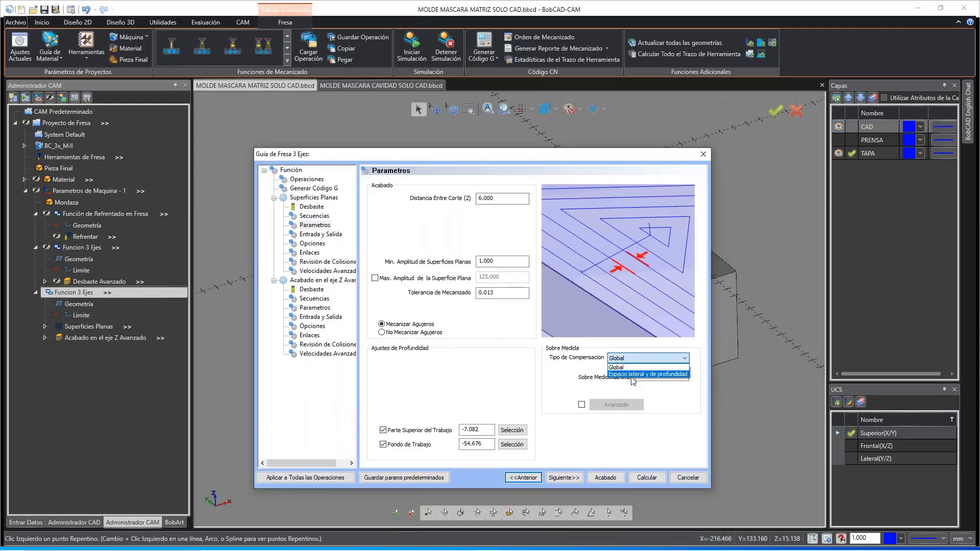
click(632, 375)
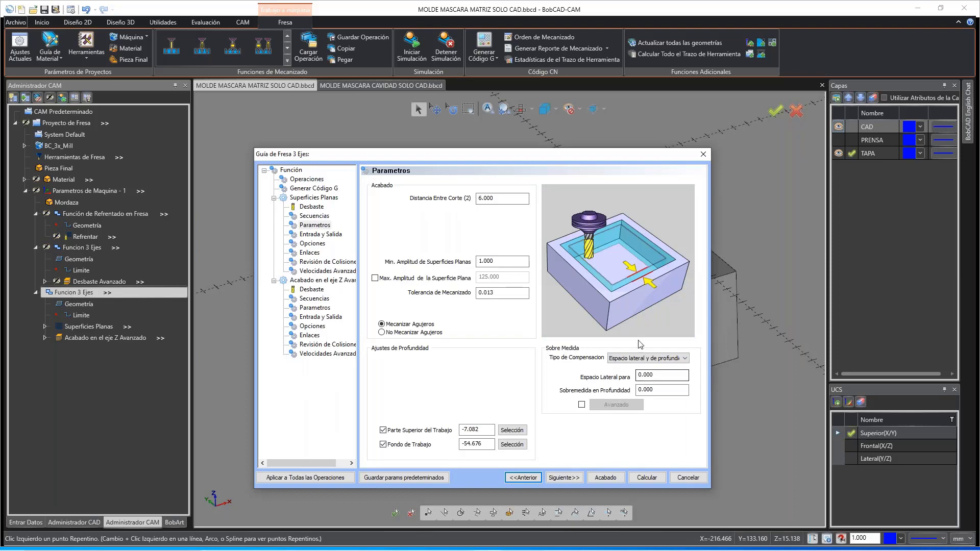
Step: Set the Espacio Lateral stock allowance of Superficies Planas to 0.1
drag(556, 154, 493, 293)
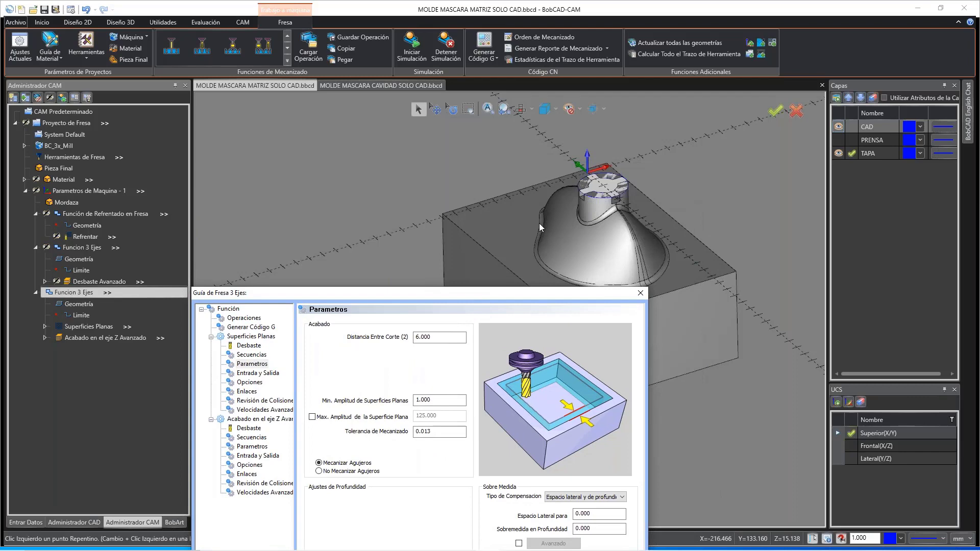
drag(540, 293, 548, 175)
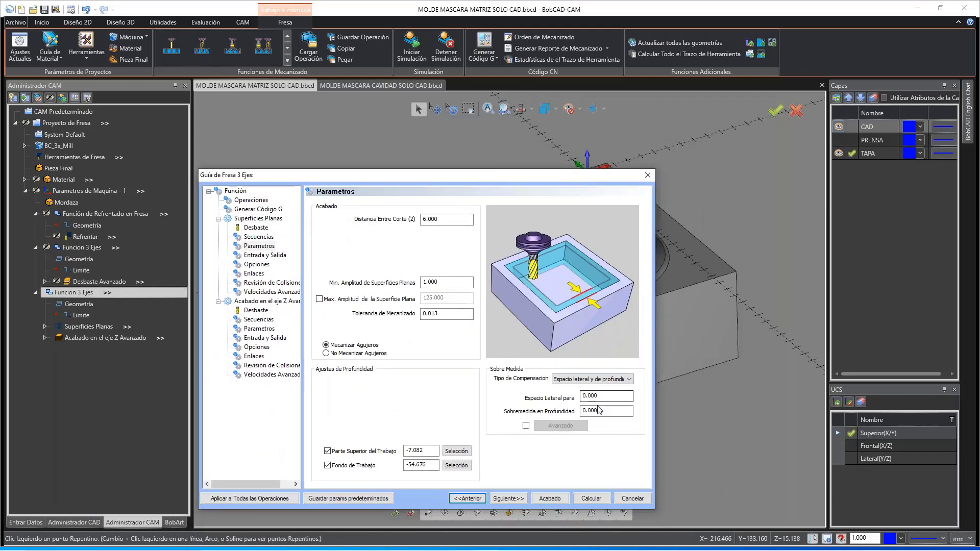
drag(600, 396, 533, 397)
text(0.1)
drag(599, 177, 665, 248)
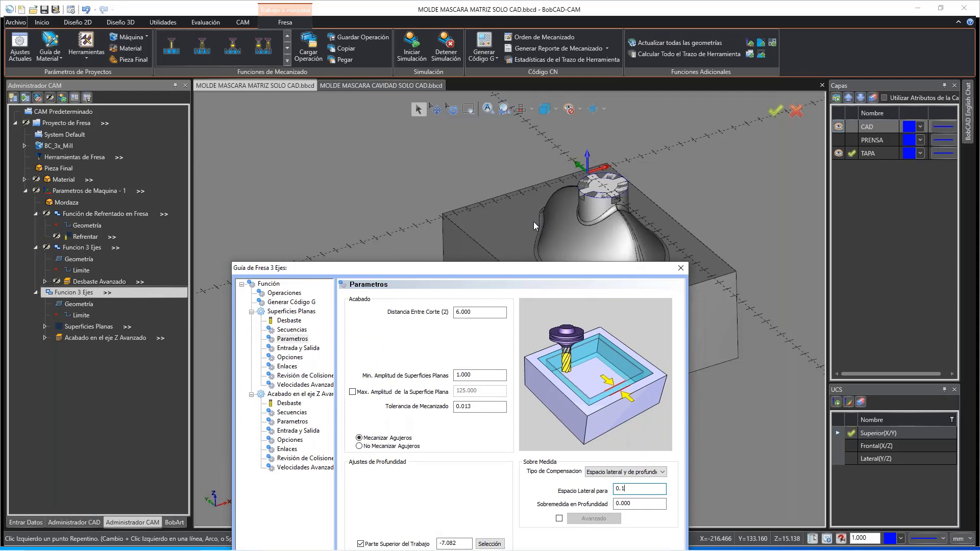
drag(553, 269, 487, 115)
Step: Compare the Zona Interna and Zona Externa tool boundary options for Superficies Planas, leaving Centro de la Herramienta selected
click(474, 439)
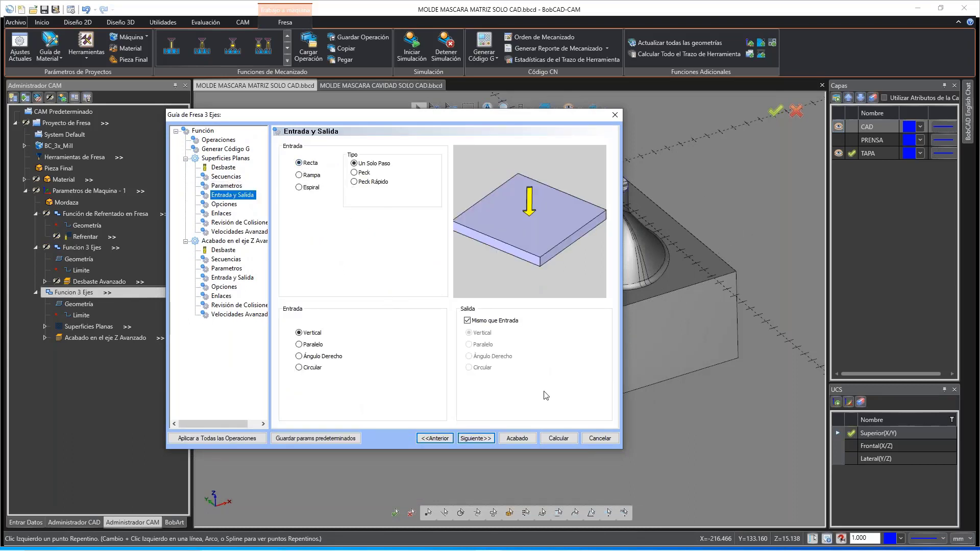
click(489, 440)
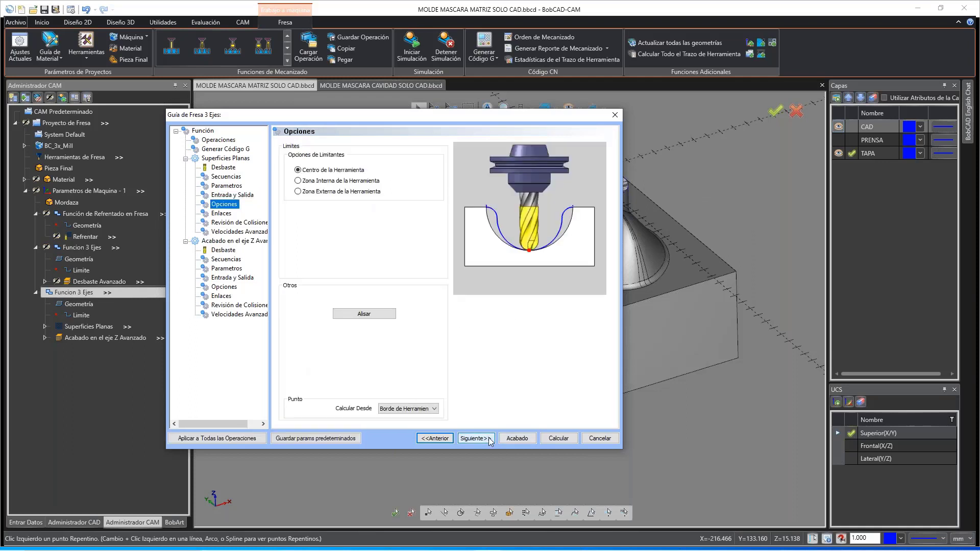
click(347, 170)
click(359, 182)
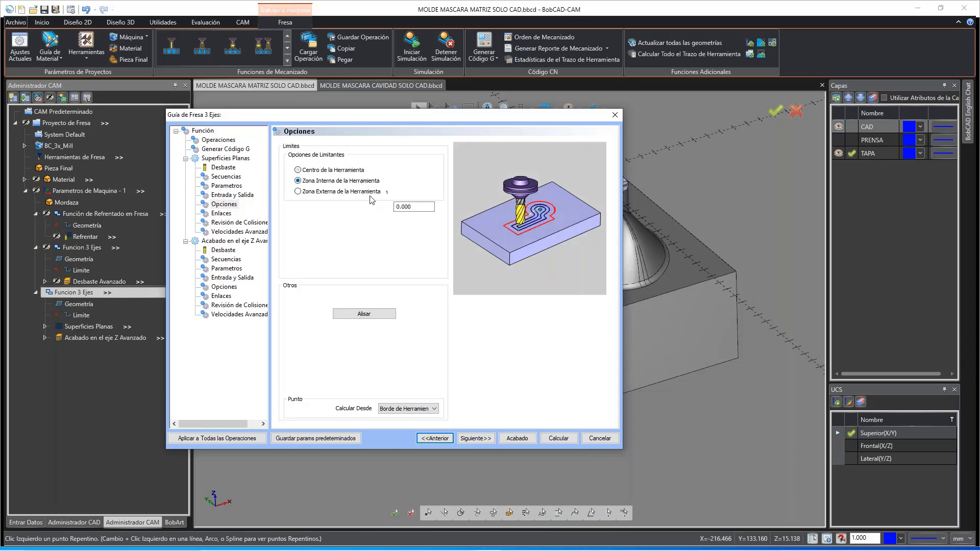
click(348, 192)
click(352, 180)
click(350, 171)
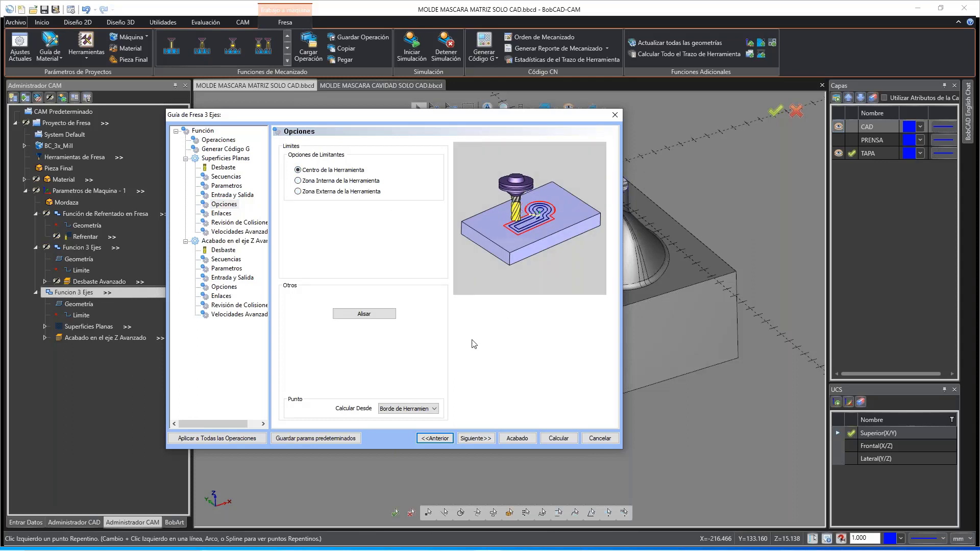
Step: Set the Acabado en el eje Z Avanzado tool to a diameter of 8 and a corner radius of 4
click(473, 439)
click(474, 439)
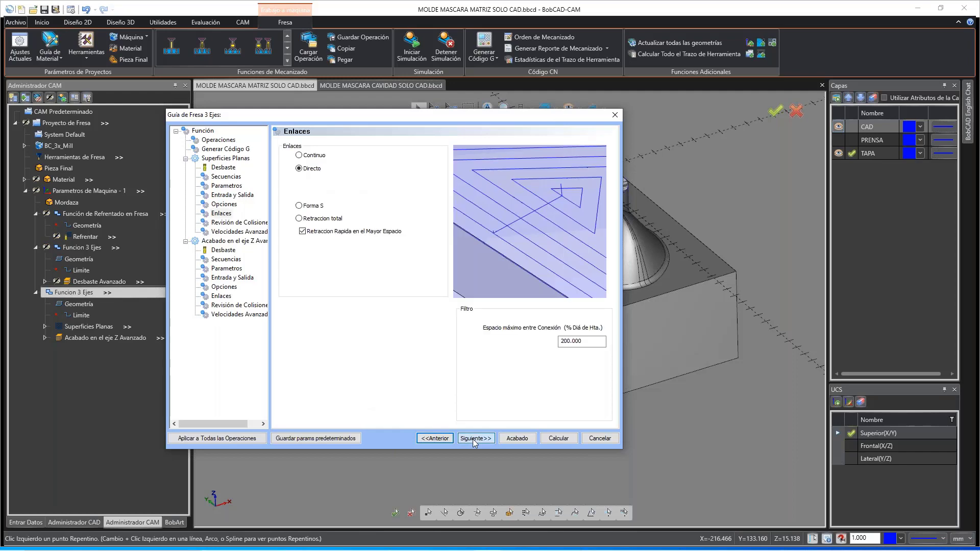
click(473, 439)
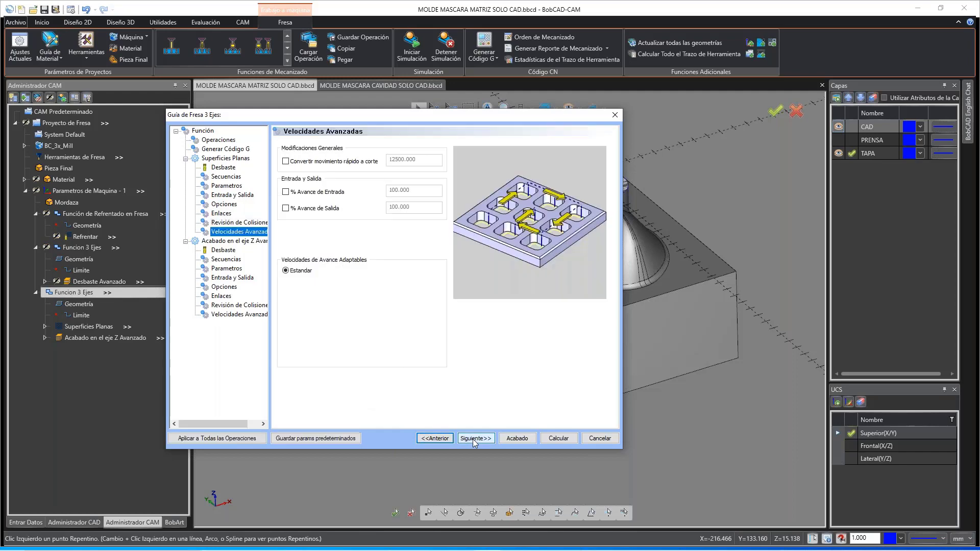
click(474, 439)
drag(429, 181, 339, 194)
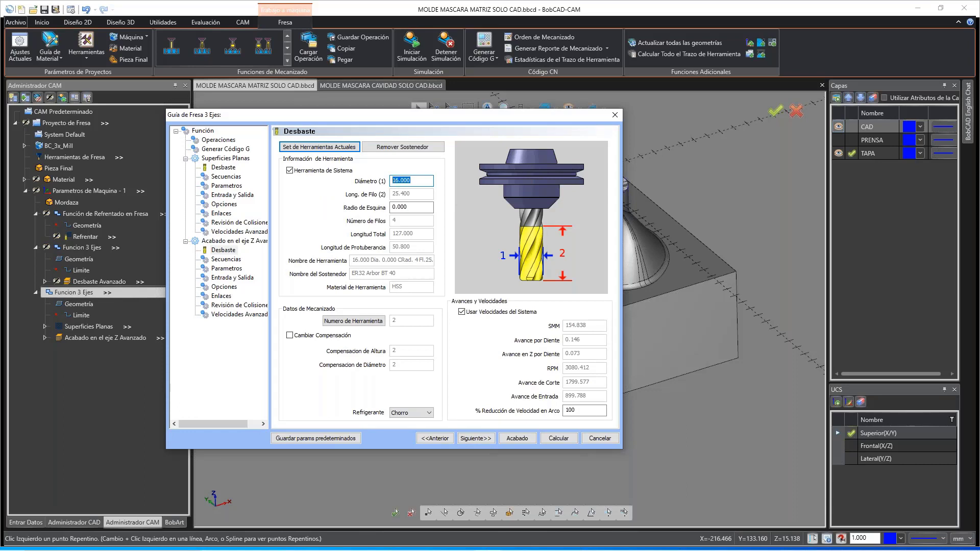
text(8)
key(Tab)
text(4)
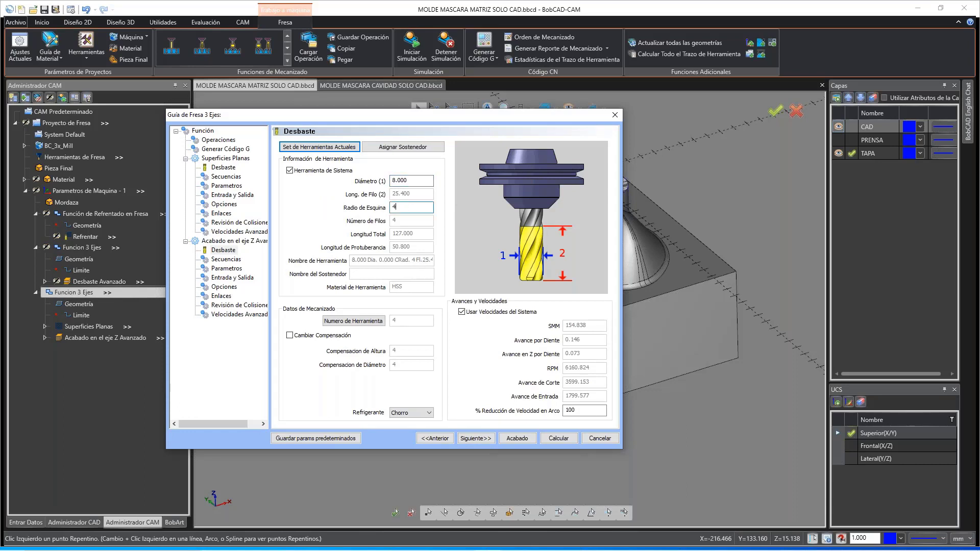
key(Tab)
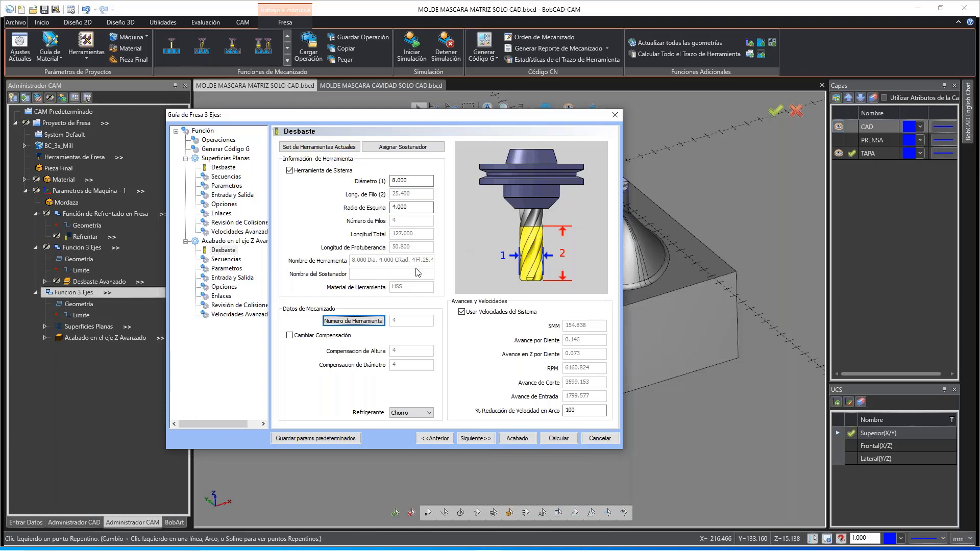
Step: Compare the start and method options of the Z-axis finishing cut sequence, leaving Superior and Zig selected
click(479, 440)
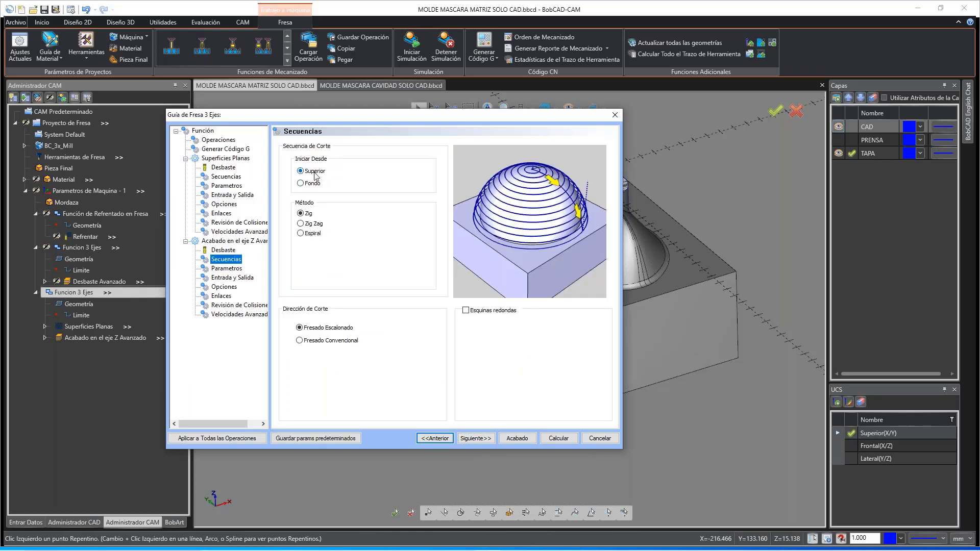
click(312, 183)
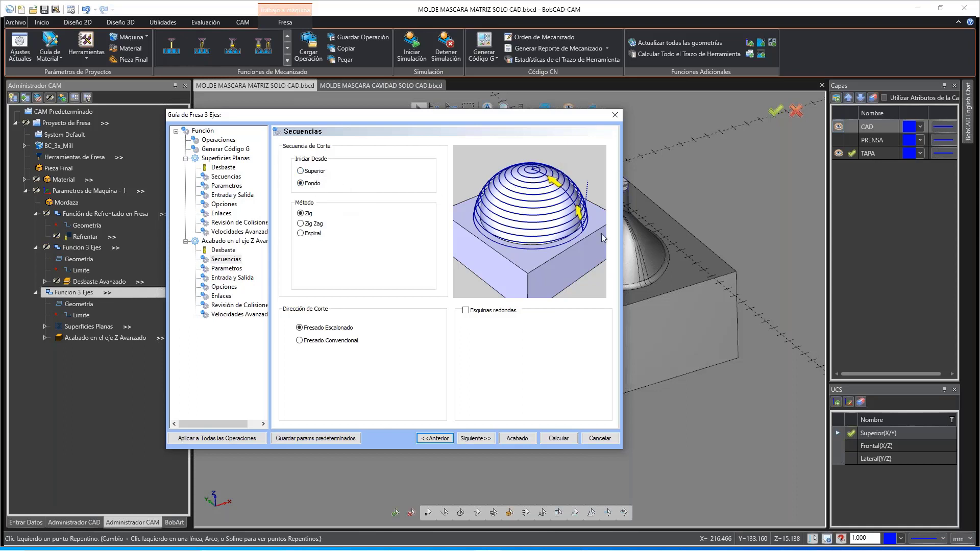
click(316, 170)
click(300, 223)
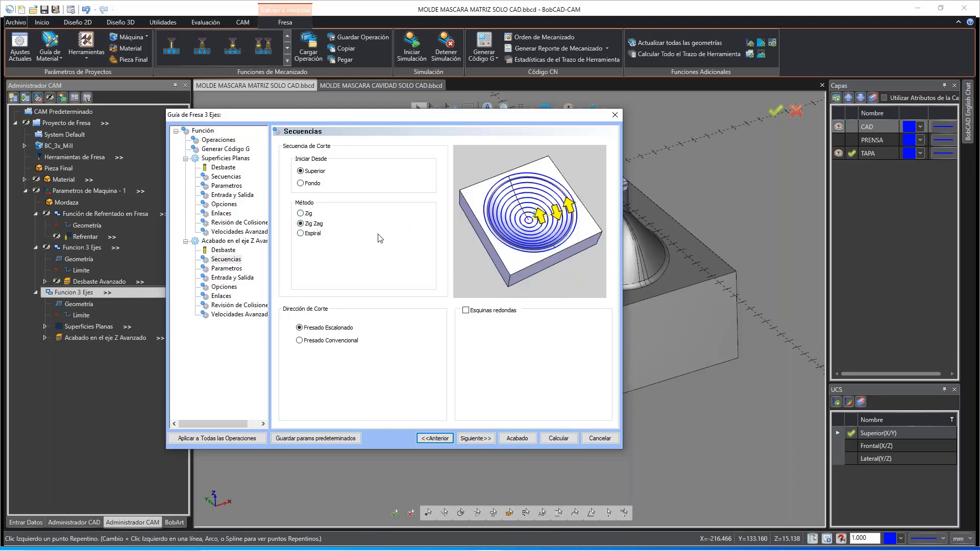
click(311, 234)
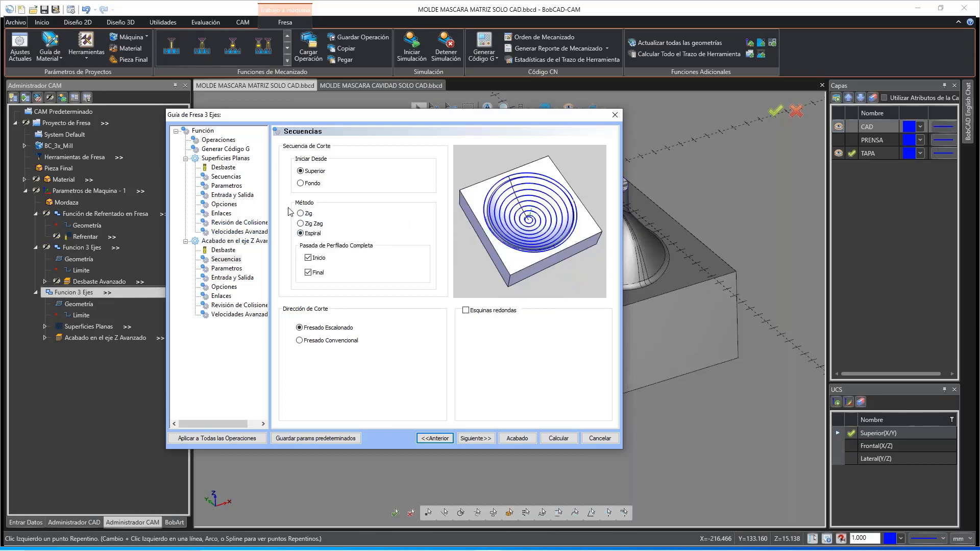
click(306, 213)
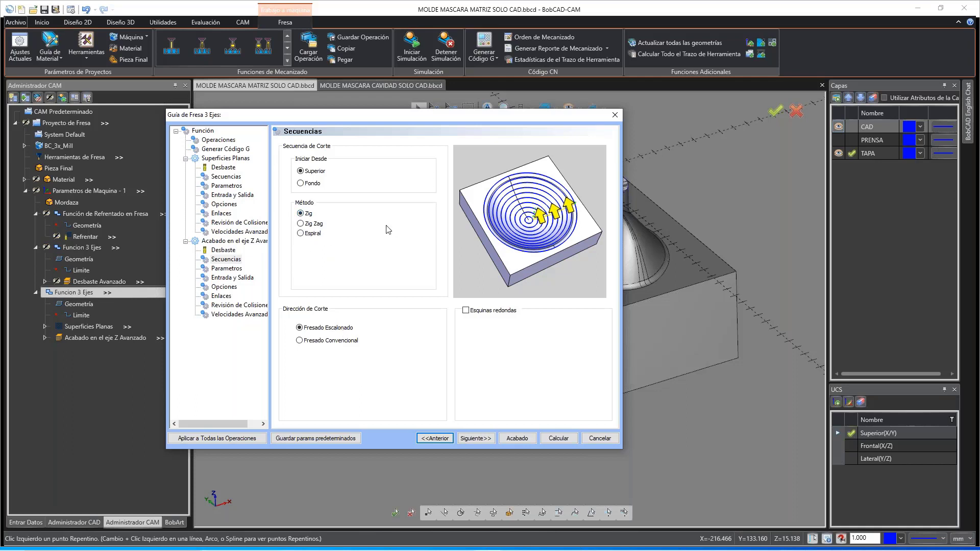
Step: Preview the Esquinas redondas option of the Z-axis finishing sequence and leave it disabled
click(484, 313)
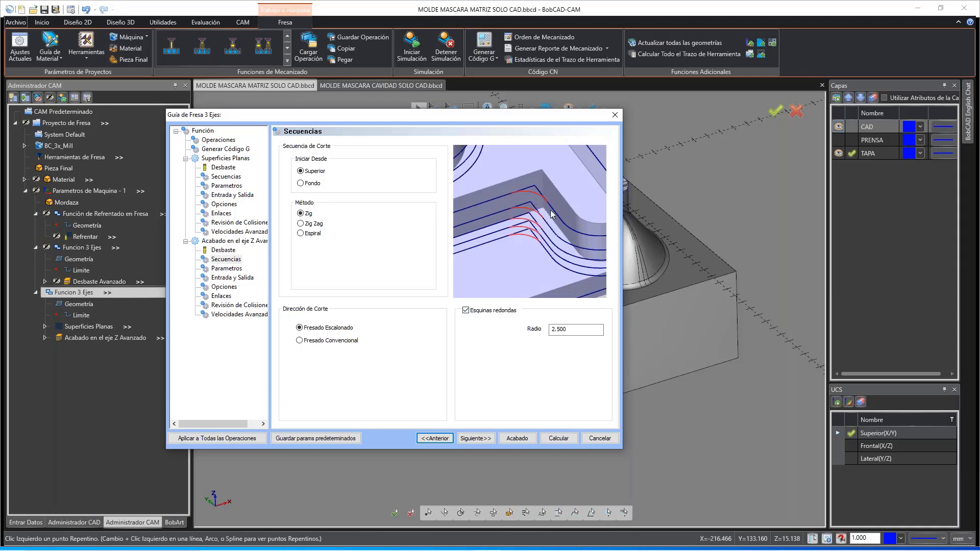
click(490, 312)
click(480, 311)
key(Tab)
click(492, 311)
Step: Set the Profundidad de Corte of Acabado en el eje Z Avanzado to 0.2
click(479, 438)
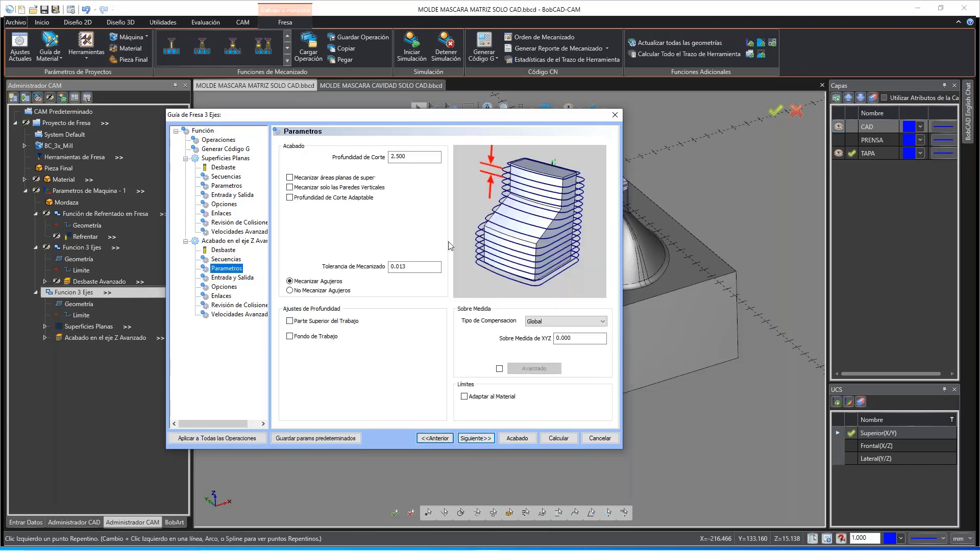
mouse_move(482, 121)
mouse_down()
mouse_move(519, 337)
mouse_move(505, 196)
mouse_move(462, 130)
mouse_move(474, 126)
mouse_up()
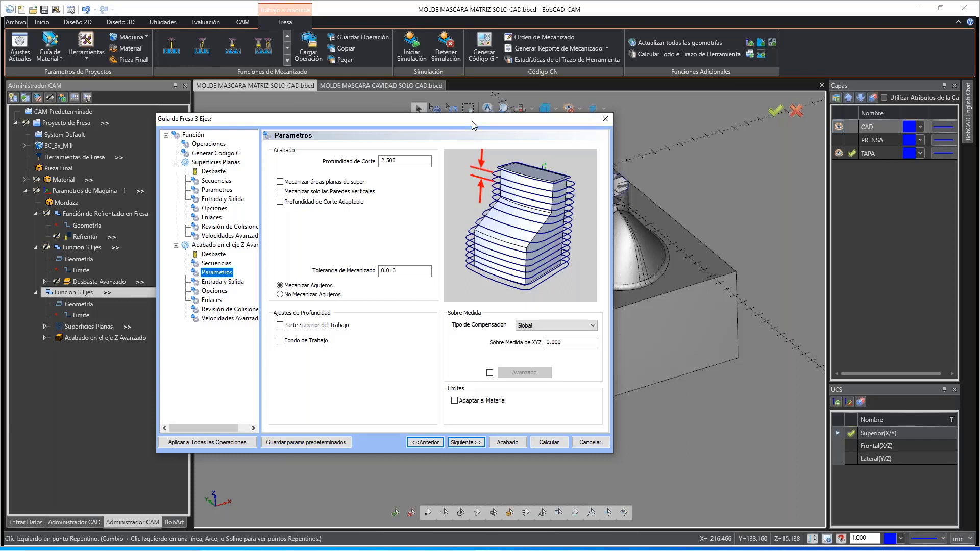
double_click(400, 162)
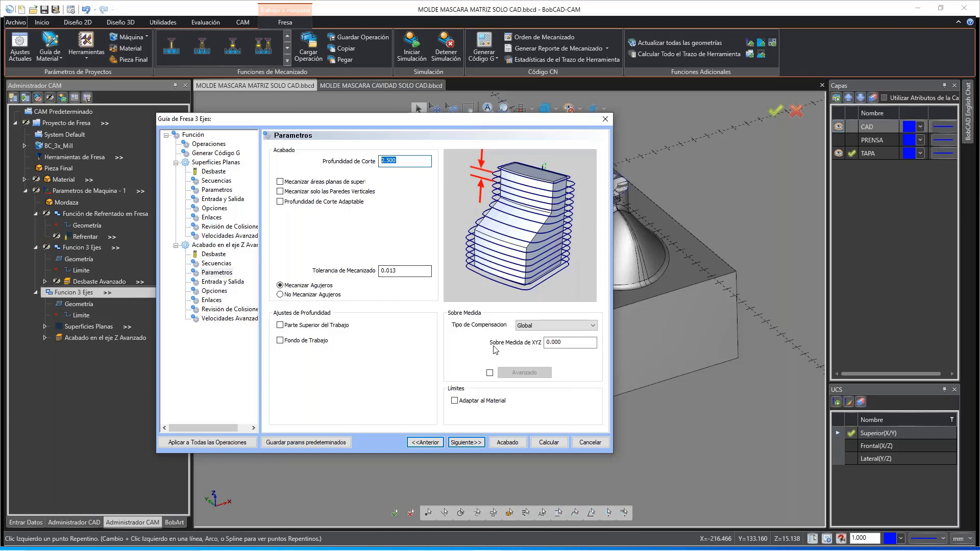
text(0.2)
drag(533, 122, 454, 153)
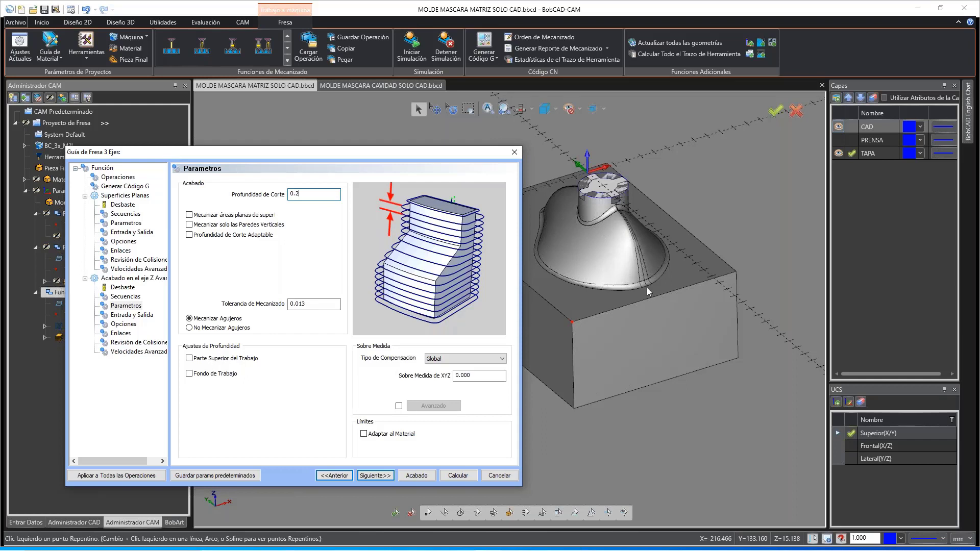
drag(384, 153, 531, 116)
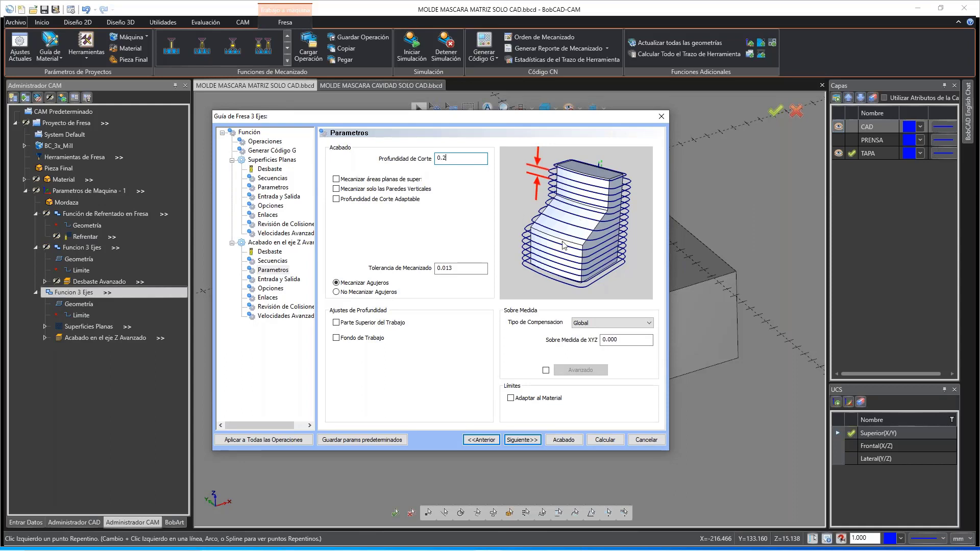
Step: Enable Profundidad de Corte Adaptable with a minimum depth step of 0.2 and a maximum distance between cuts of 0.2
click(371, 200)
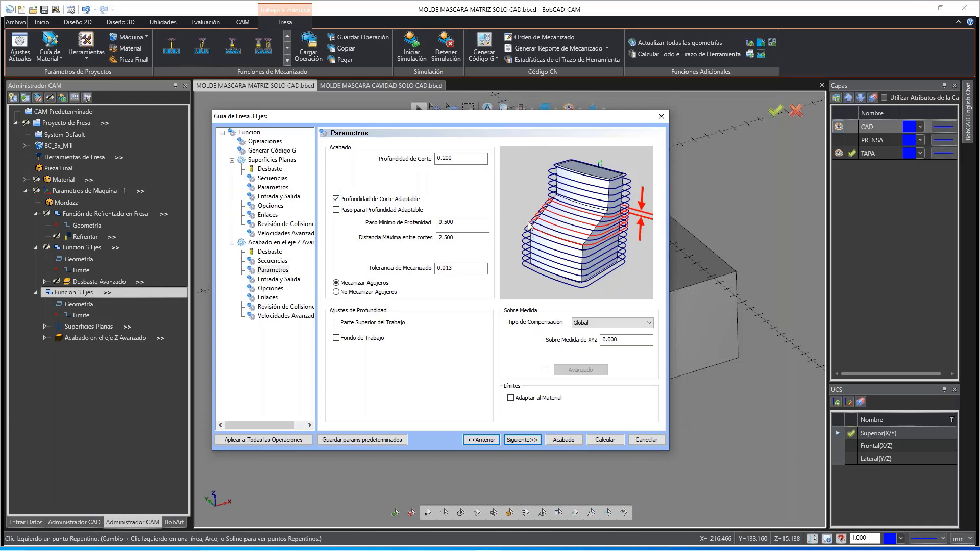
click(445, 222)
double_click(445, 221)
key(End)
key(shift+Home)
text(0.2)
key(Tab)
text(0)
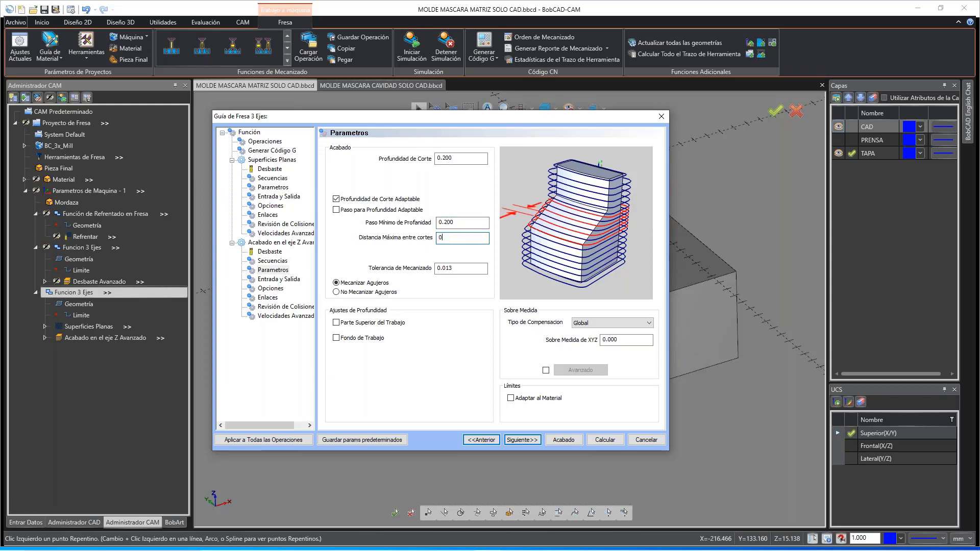
text(.2)
click(469, 223)
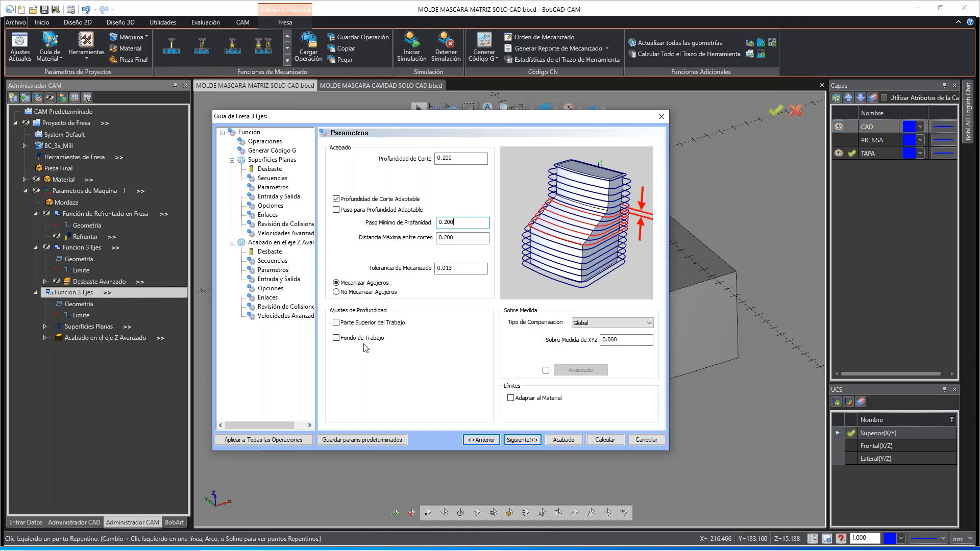
Step: Enable both depth limits for the Z-axis finishing and define Parte Superior del Trabajo by picking a corner on the notched boss top
drag(511, 121, 467, 100)
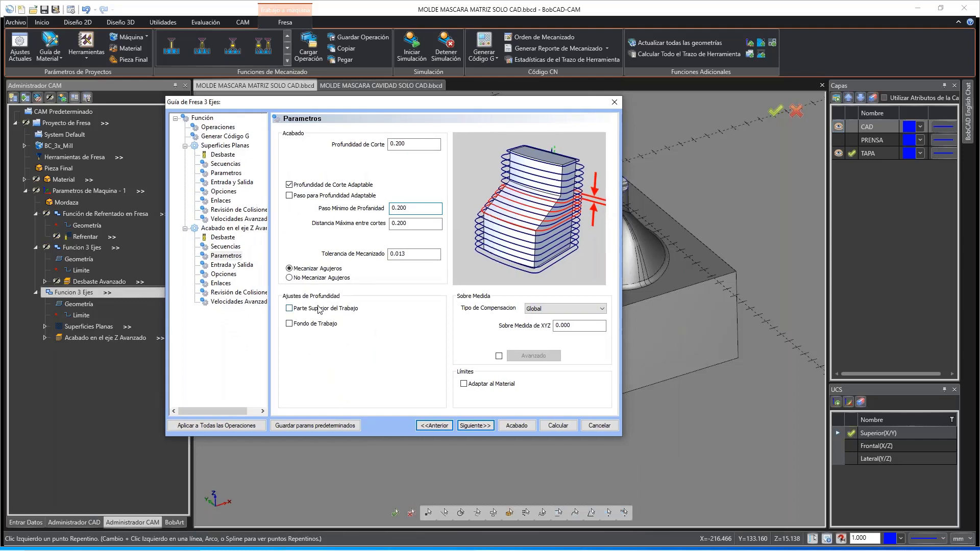
click(307, 325)
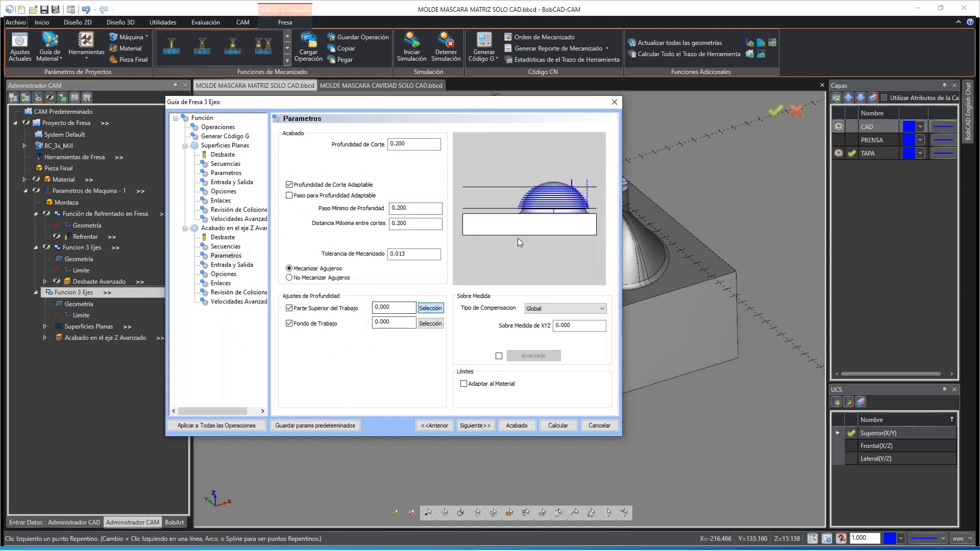
click(516, 425)
click(589, 197)
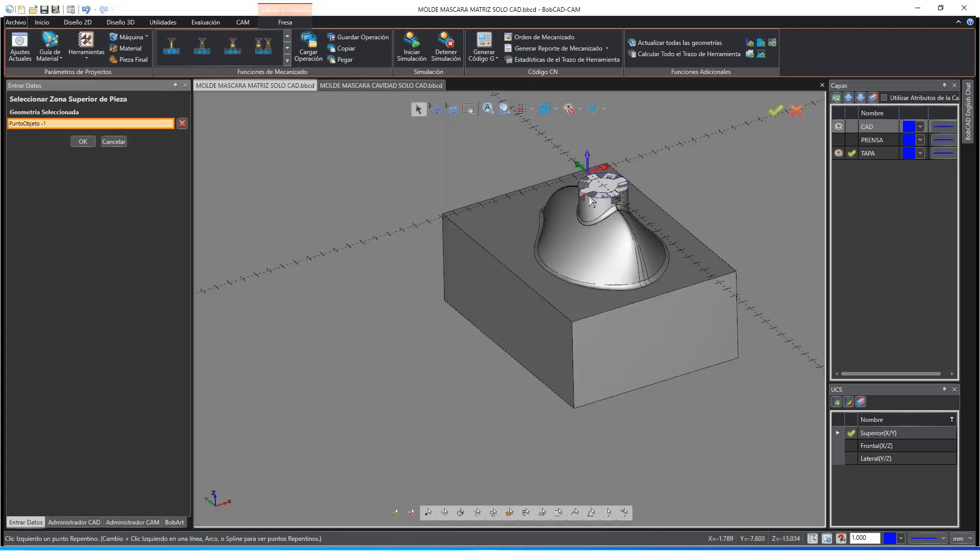
click(82, 144)
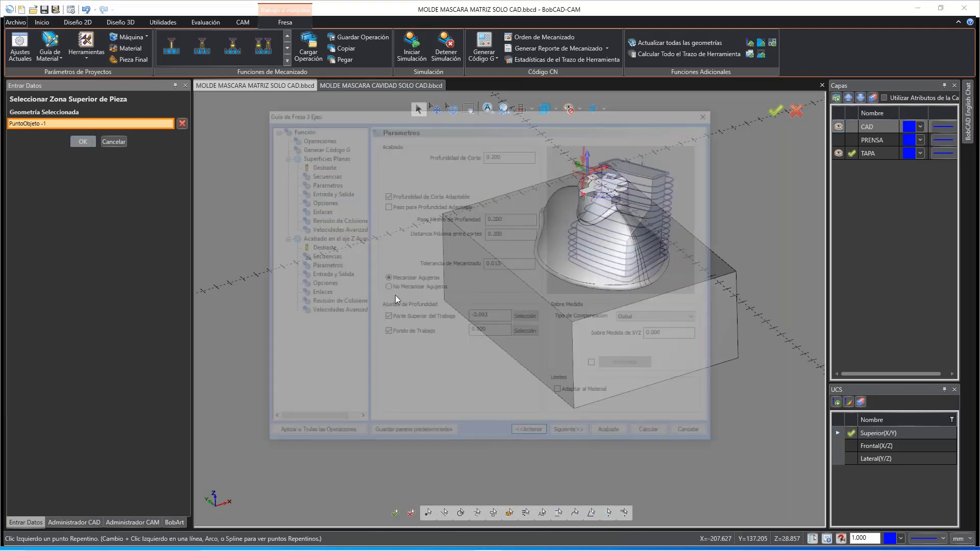
Step: Define the Fondo de Trabajo of the Z-axis finishing by picking the front corner of the block's upper face
click(525, 333)
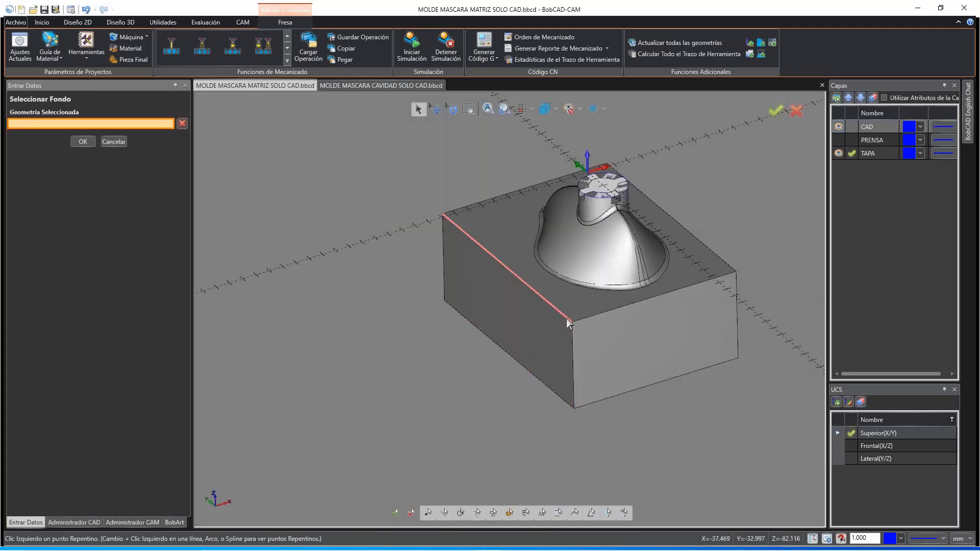
click(567, 317)
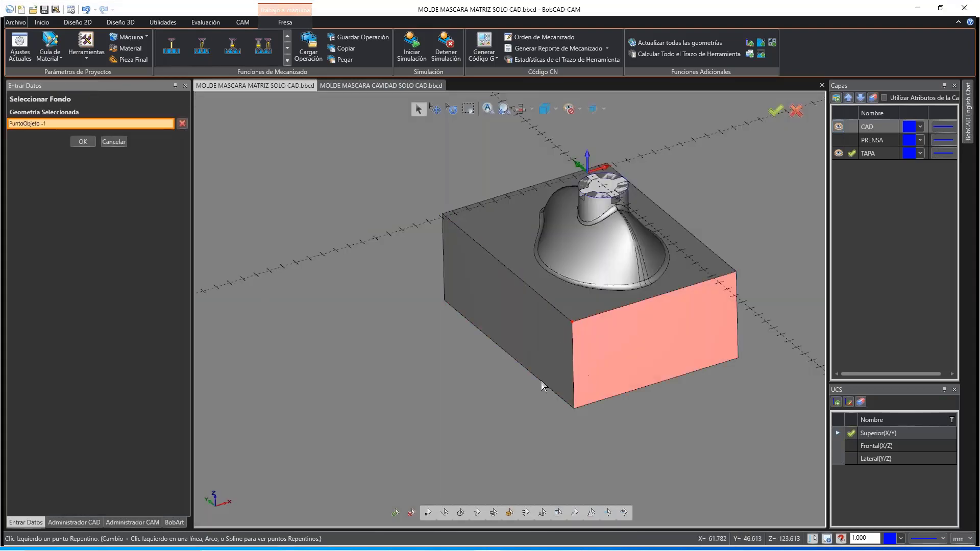
click(82, 142)
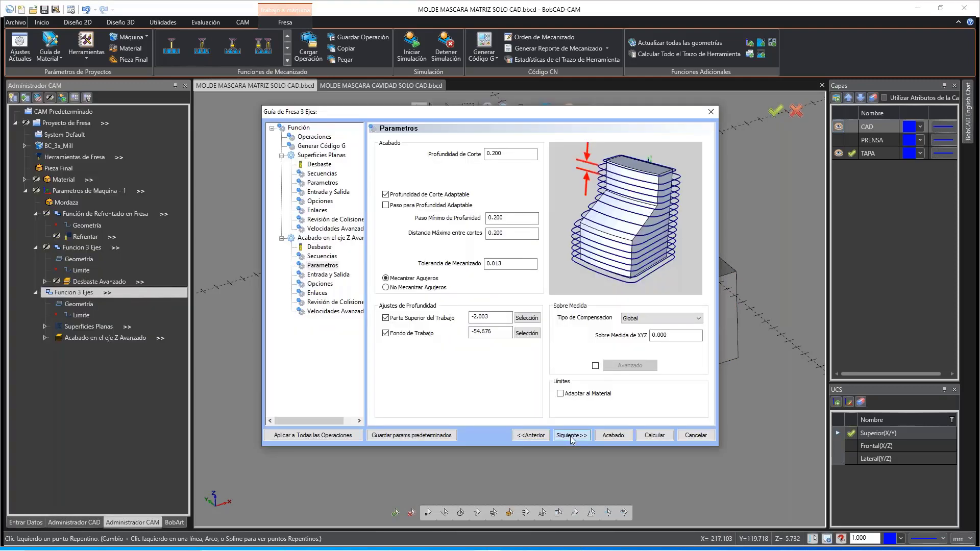
Step: Keep the default entry and exit settings for Acabado en el eje Z Avanzado and set its Sobremedida de Corte to Extension 3D
click(570, 436)
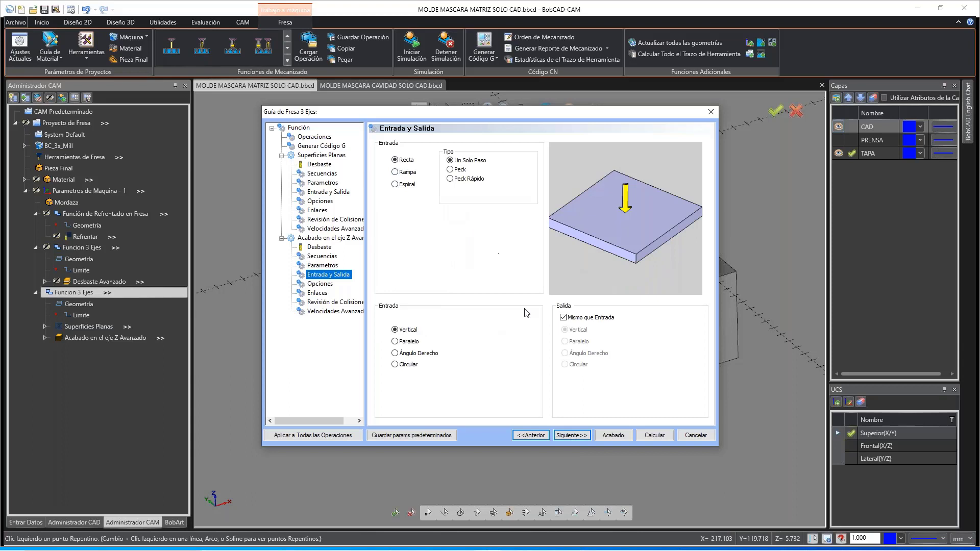
click(569, 434)
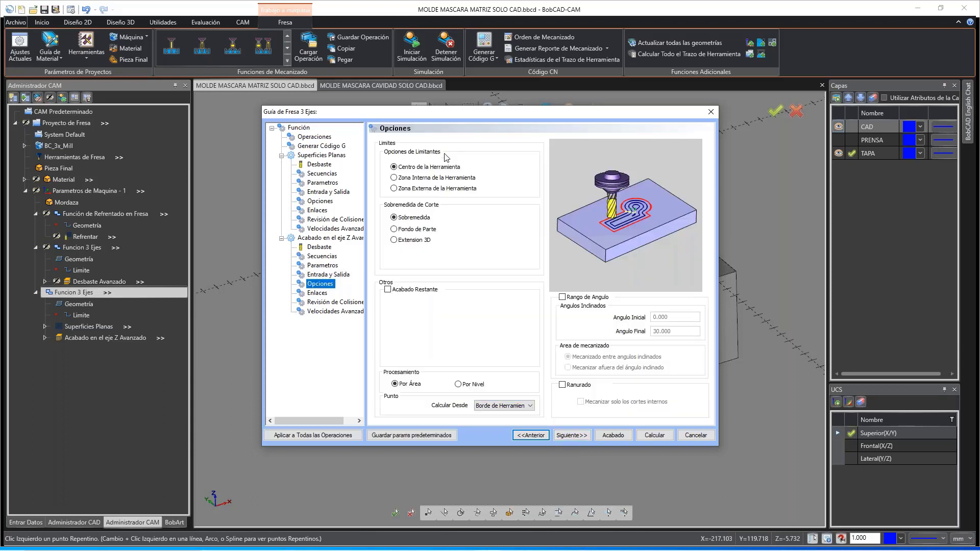
click(393, 240)
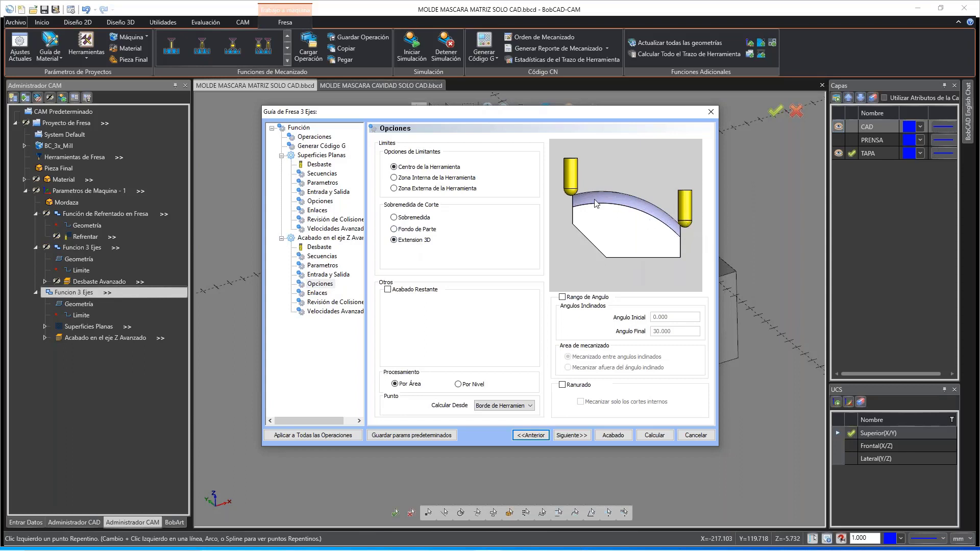
click(578, 436)
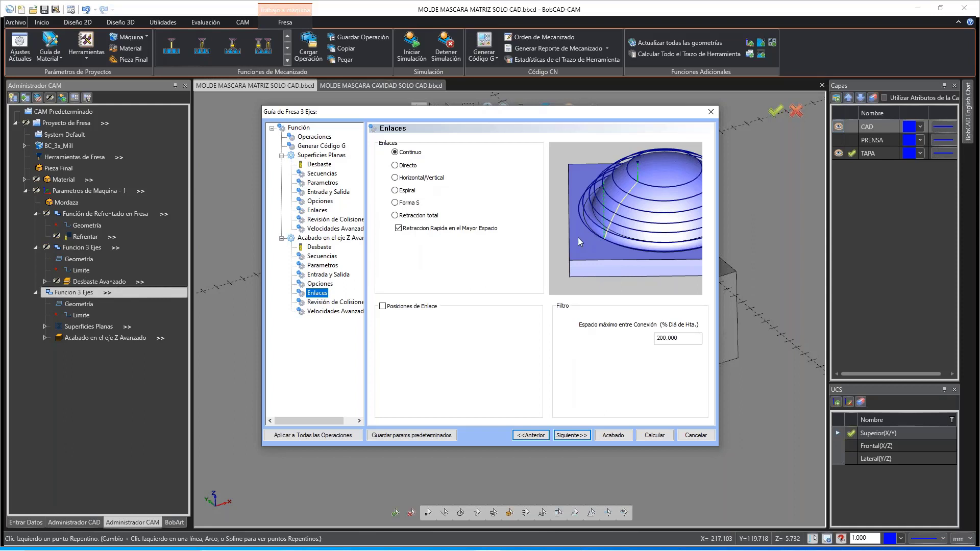
click(405, 306)
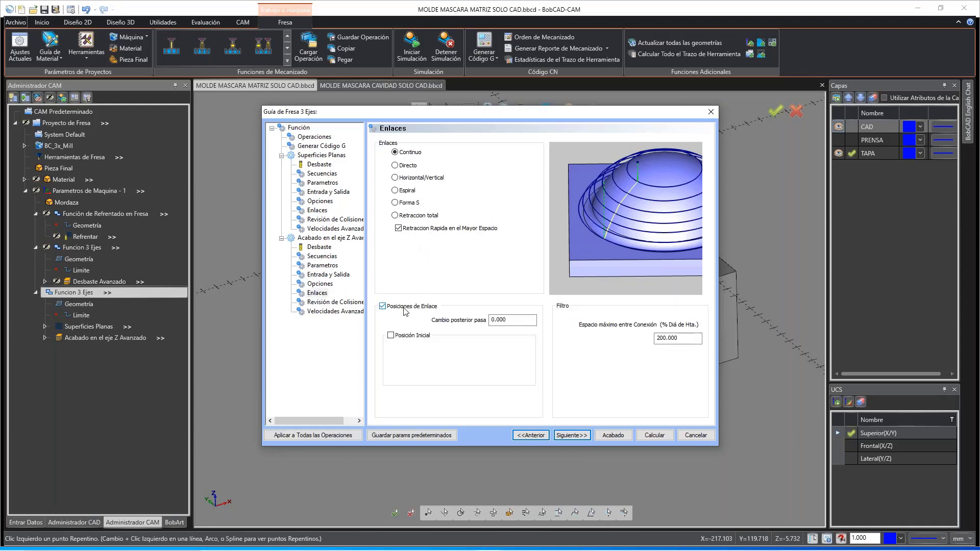
click(511, 320)
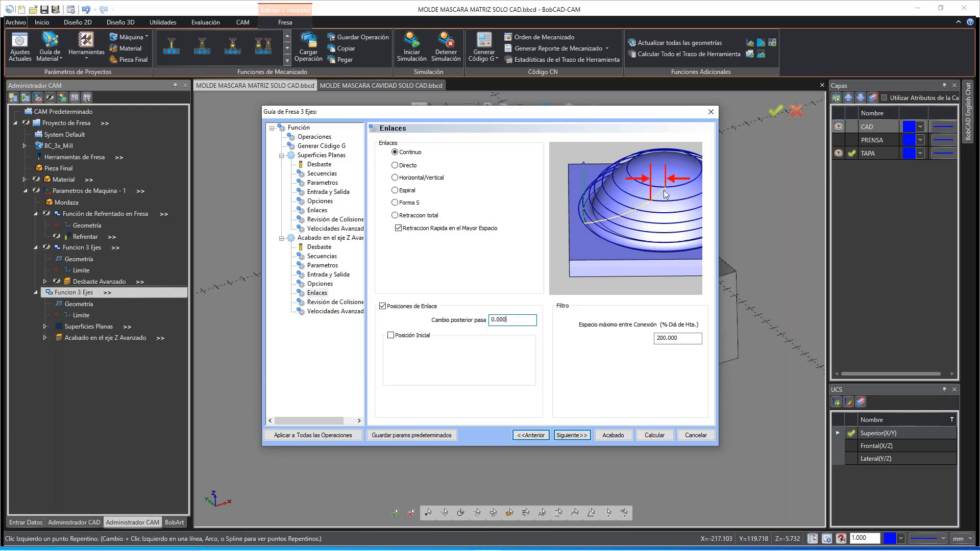
click(397, 308)
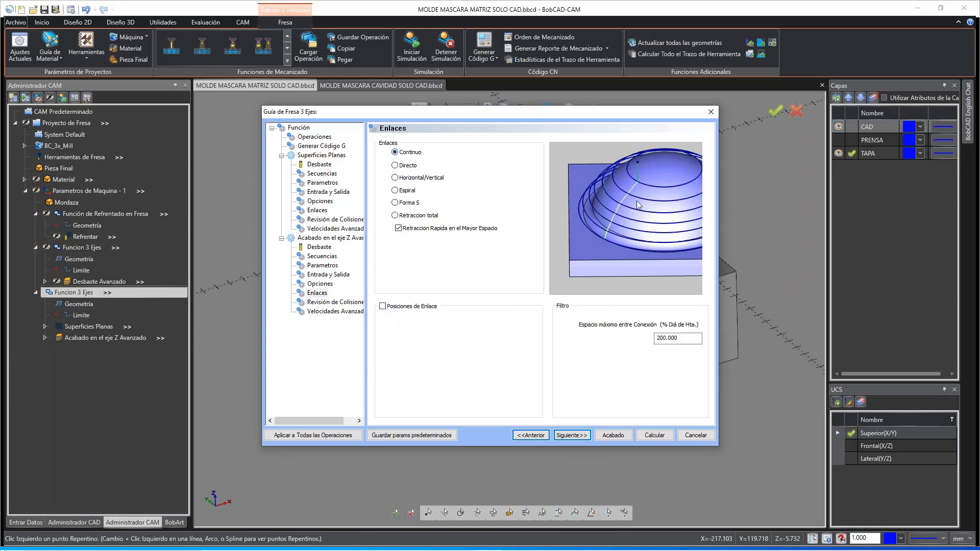
Step: Accept the default collision and advanced feed settings and calculate the Superficies Planas and Acabado en el eje Z Avanzado toolpaths
click(572, 435)
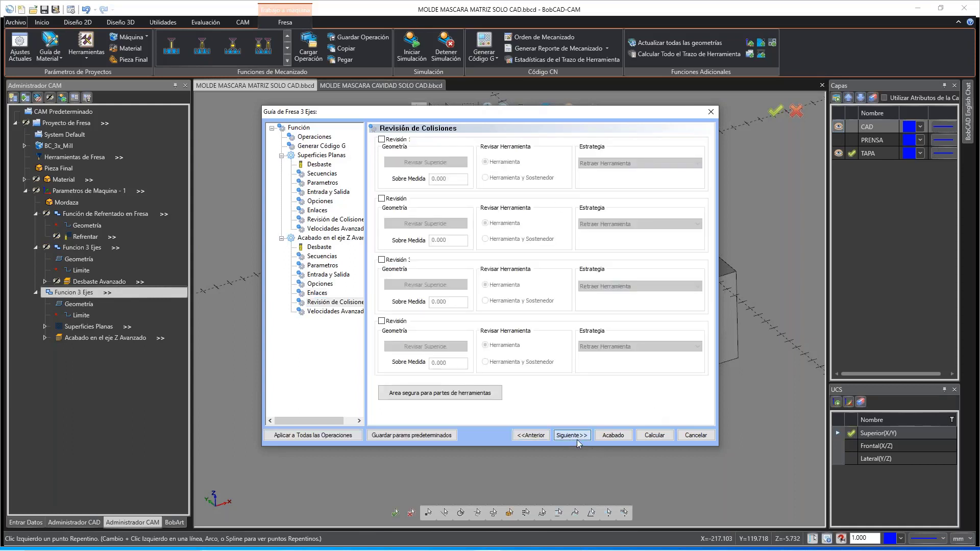
click(577, 439)
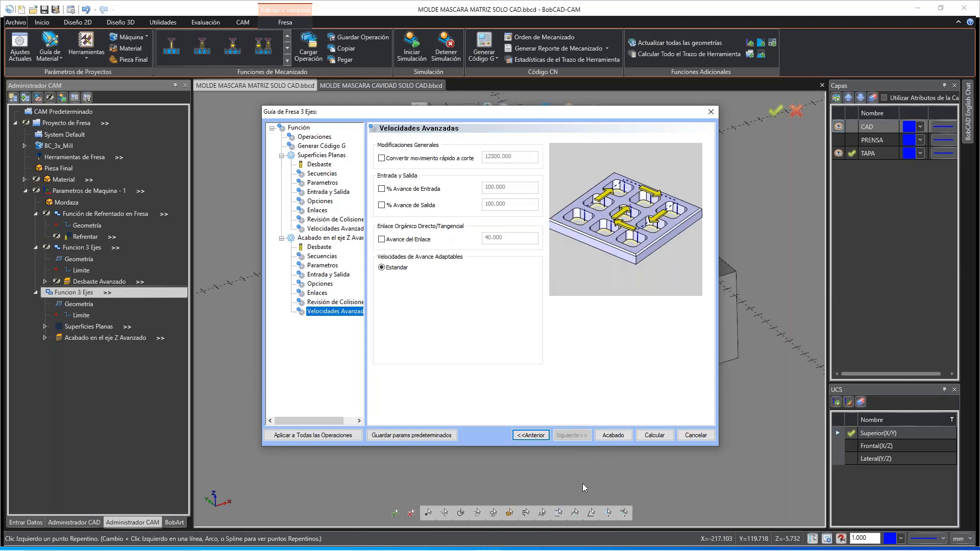
click(654, 435)
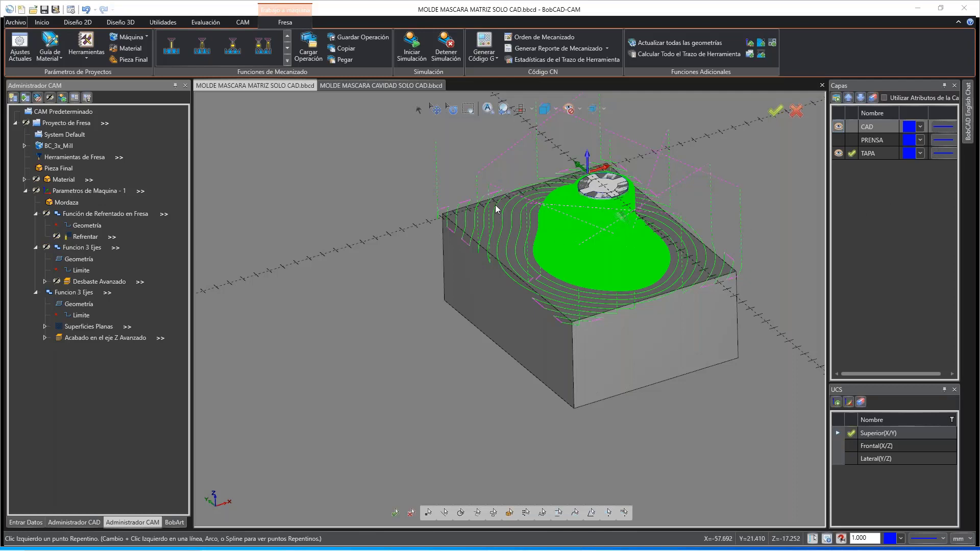
Step: Examine the calculated finishing toolpaths around the mask surface, the flat upper face of the block and the notched boss
scroll(500, 200, up, 3)
scroll(500, 201, down, 2)
middle_drag(516, 206, 514, 179)
scroll(554, 256, up, 2)
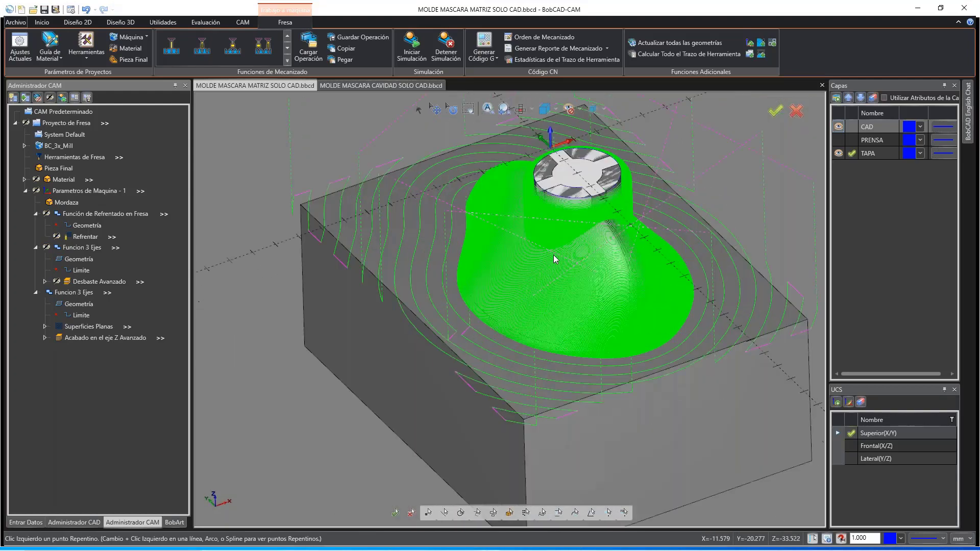
scroll(553, 255, up, 2)
middle_drag(554, 252, 654, 138)
scroll(653, 138, up, 2)
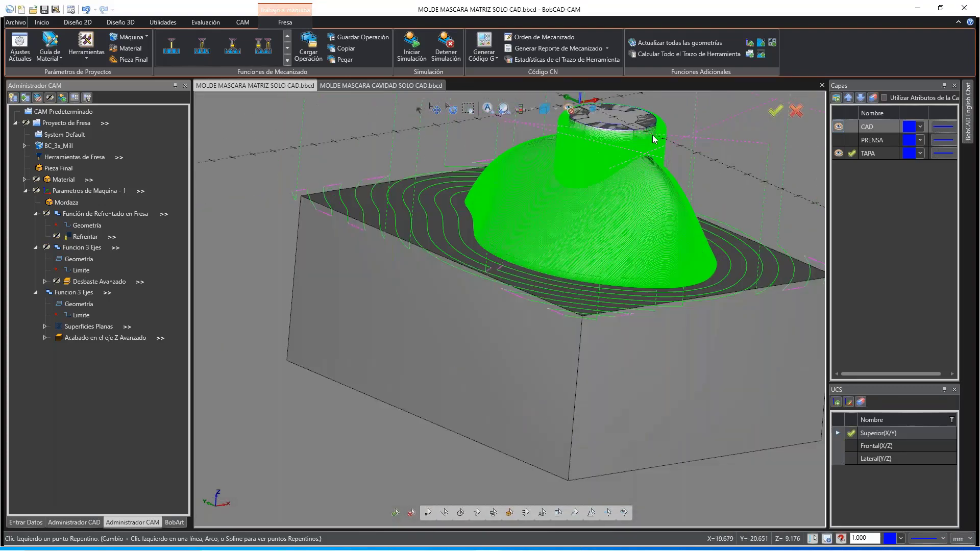
scroll(641, 160, up, 2)
scroll(642, 161, down, 4)
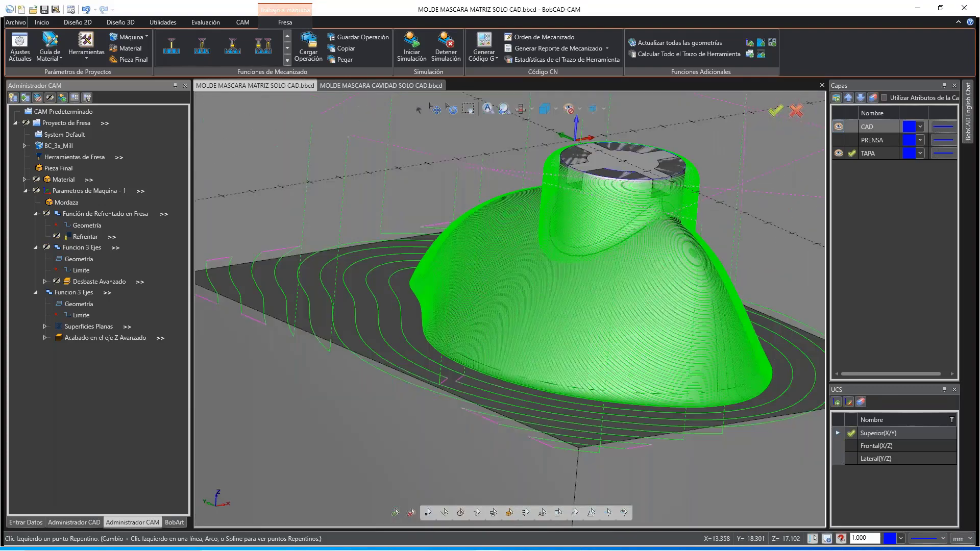
mouse_move(566, 179)
middle_down()
mouse_move(531, 199)
mouse_move(561, 188)
middle_up()
scroll(531, 199, down, 3)
scroll(562, 187, up, 2)
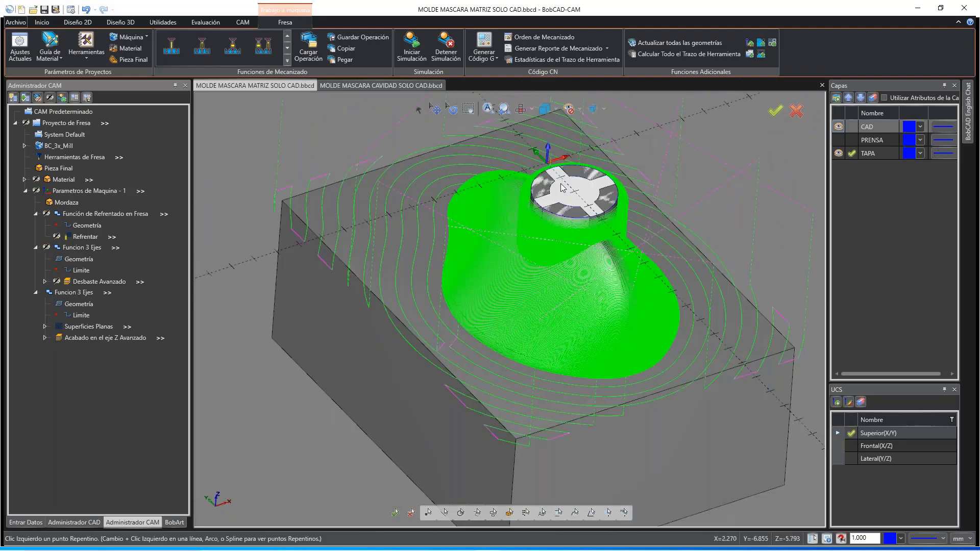
scroll(560, 183, up, 2)
scroll(561, 183, up, 2)
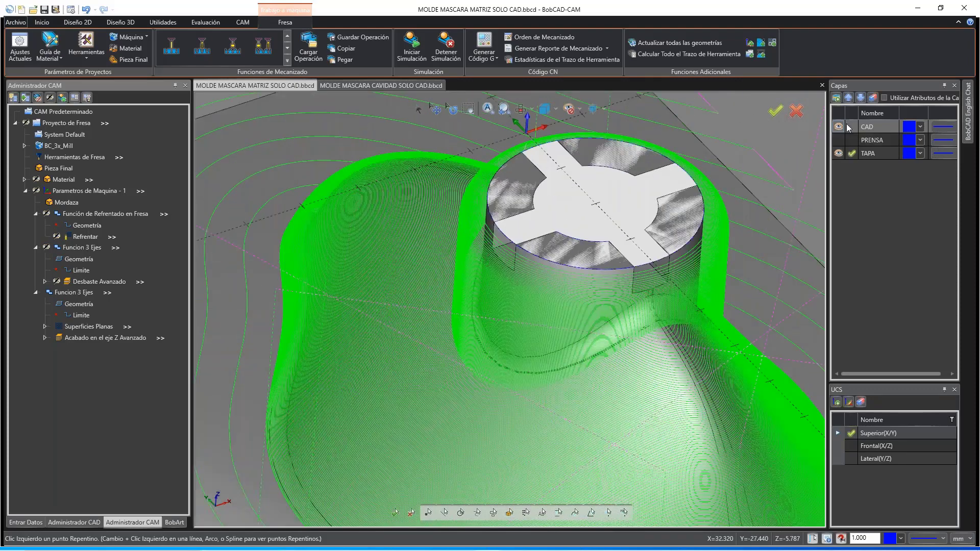
Step: Make CAD the active layer and hide the TAPA layer to expose the hole inside the notched boss
click(852, 127)
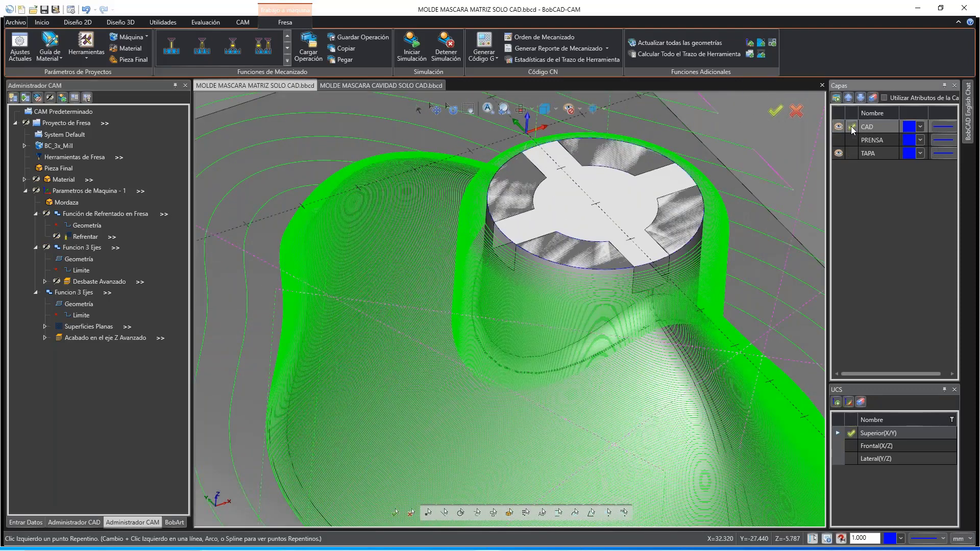
click(838, 152)
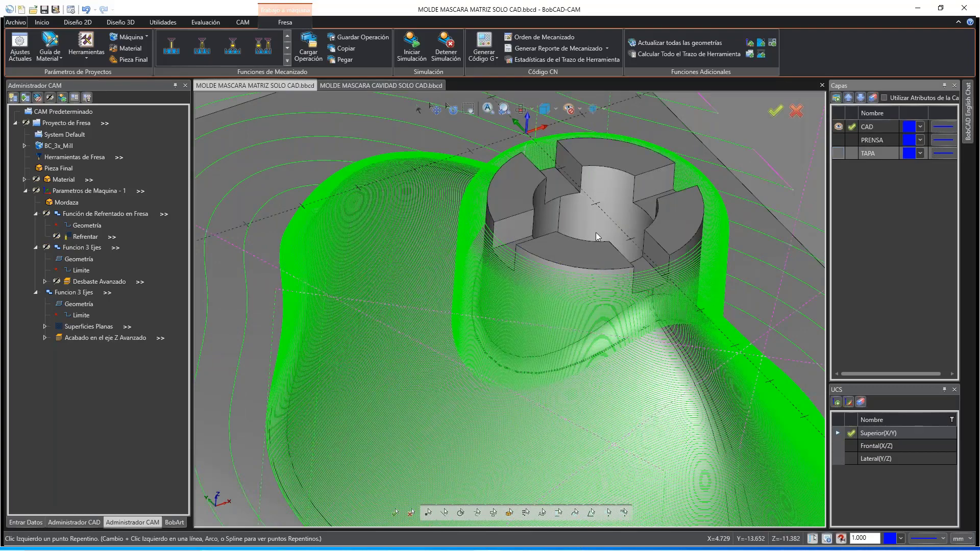
scroll(595, 231, down, 3)
middle_drag(616, 249, 590, 279)
scroll(583, 257, up, 2)
Step: Add a new layer named AGUJERO
click(871, 197)
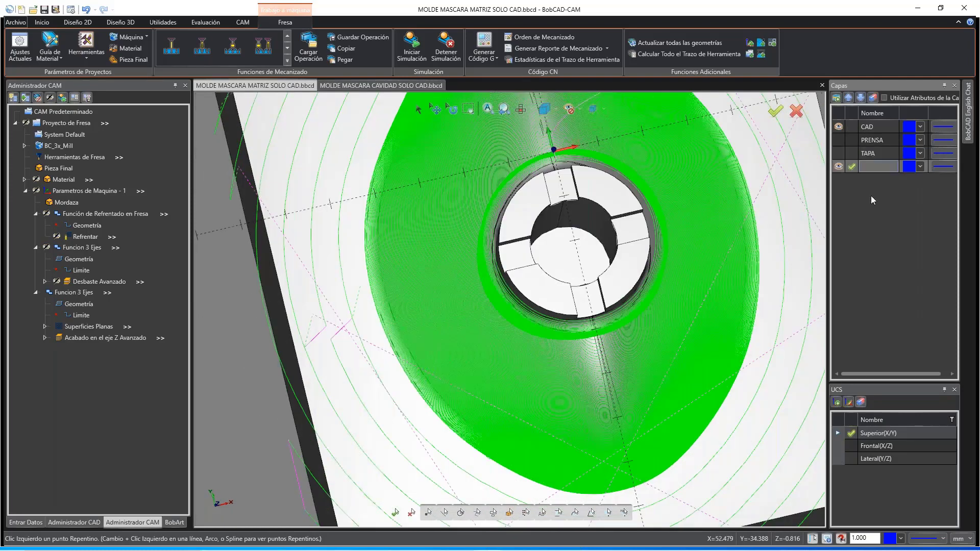
text(AGUJERO)
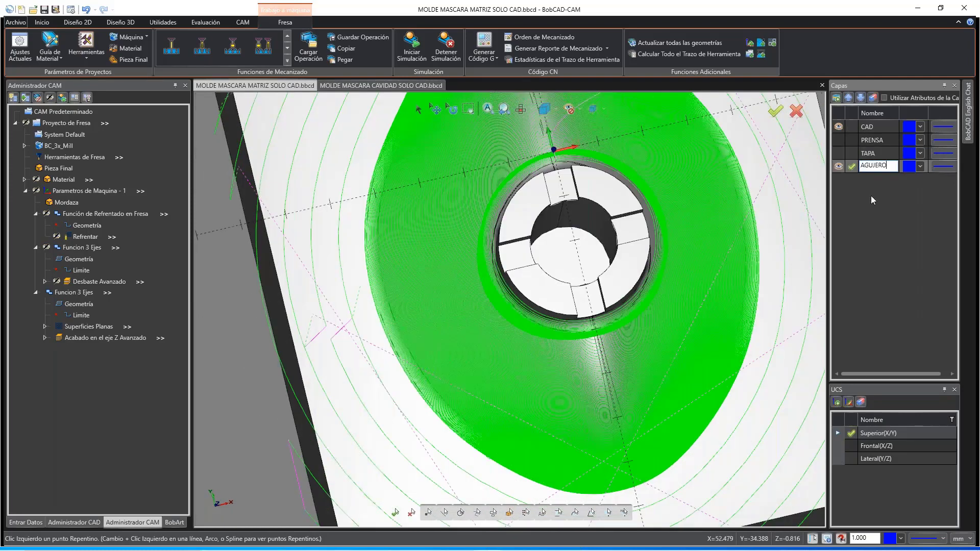
key(Return)
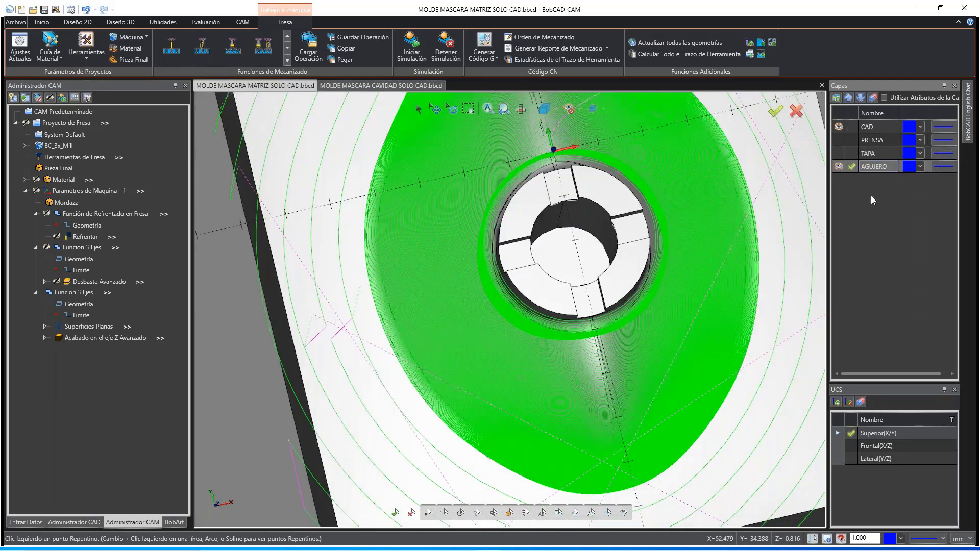
Step: Extract the edges of the circular floor face inside the notched boss's hole using Extraer Bordes
click(78, 22)
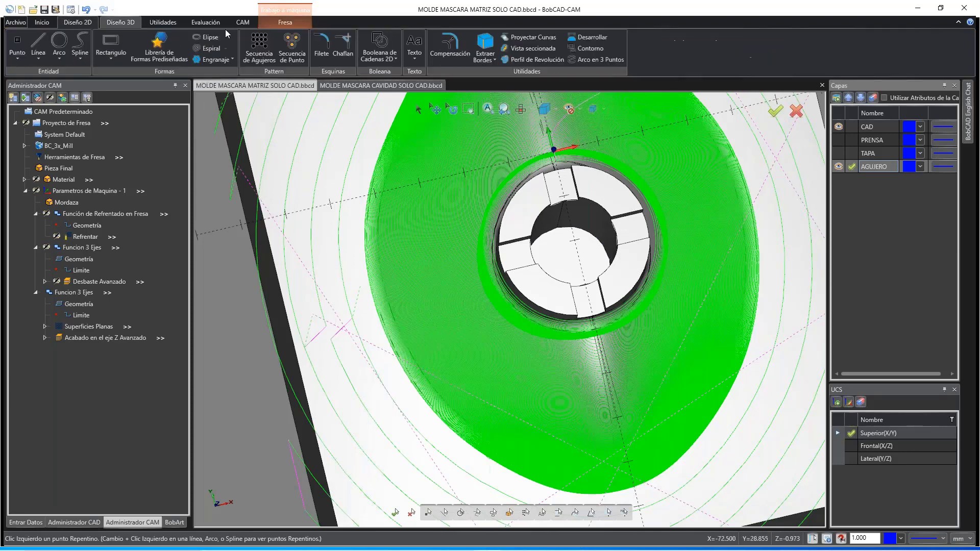
click(484, 46)
click(570, 253)
right_click(229, 326)
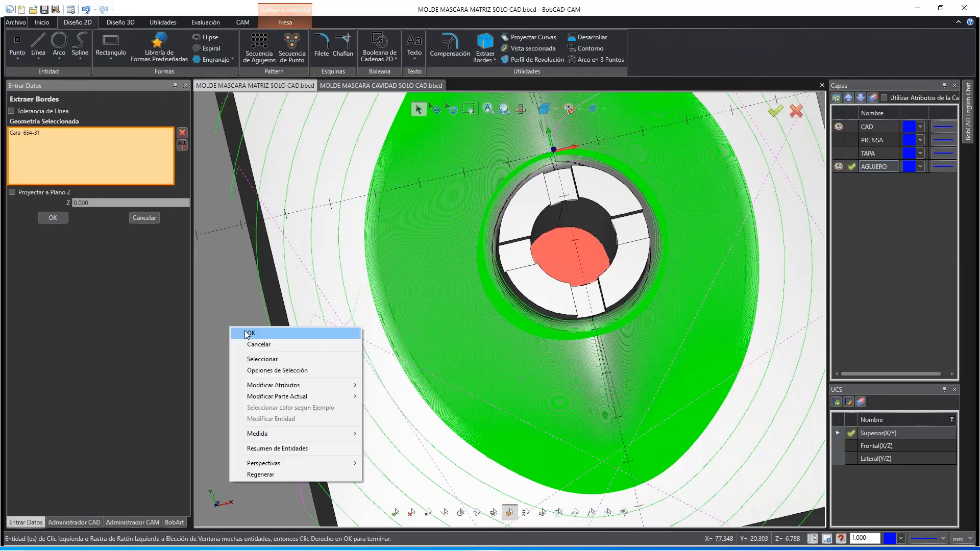
click(250, 333)
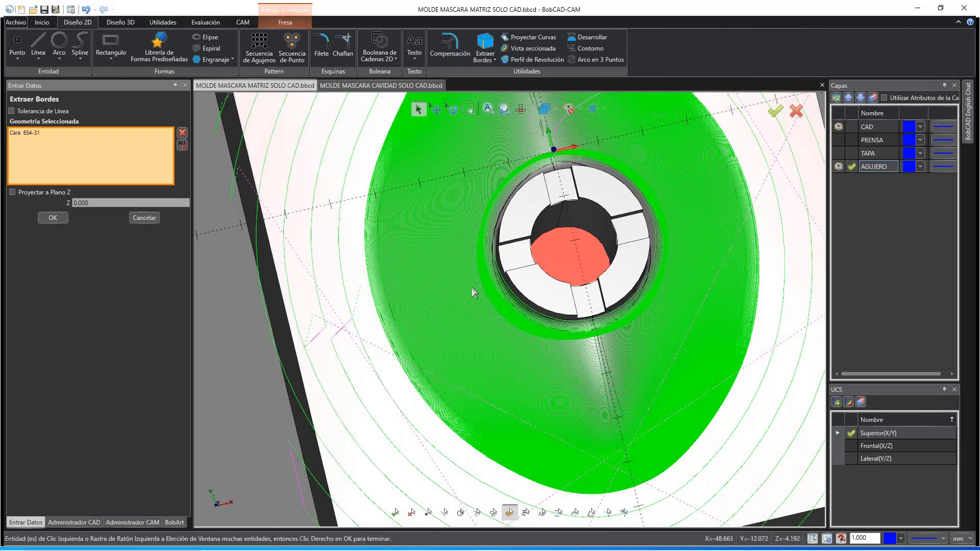
right_click(472, 287)
click(493, 293)
middle_drag(597, 267, 608, 247)
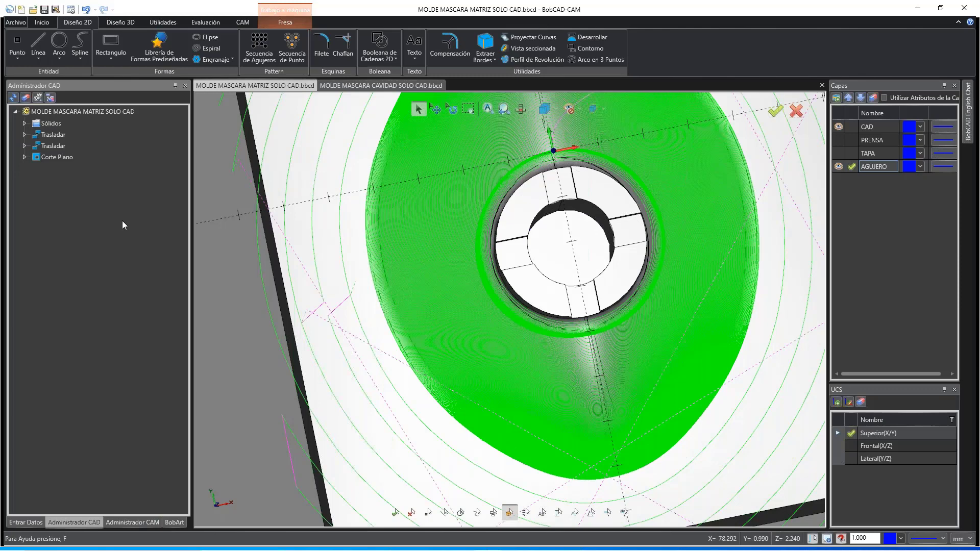
middle_drag(584, 240, 598, 217)
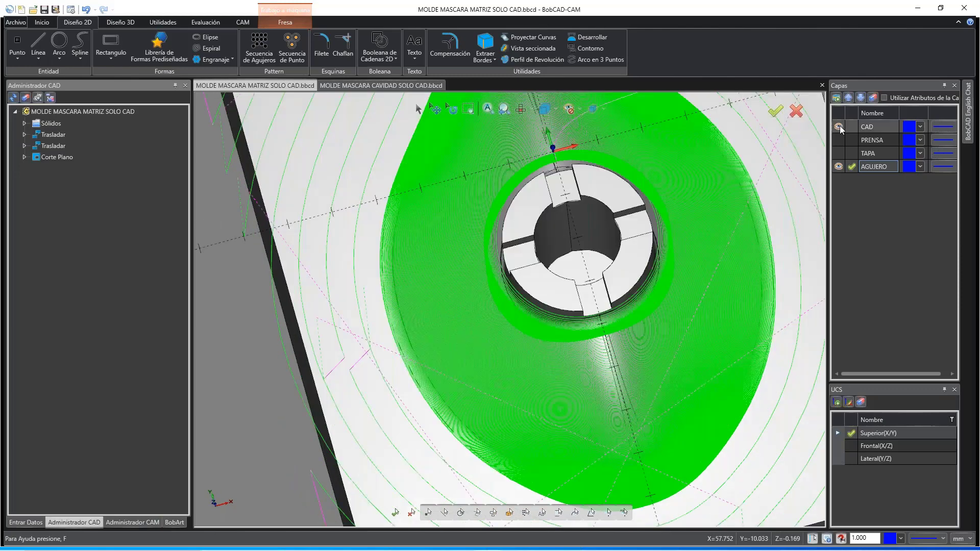
Step: Hide the CAD layer and all toolpaths so that the extracted hole circle is isolated
click(840, 128)
scroll(566, 264, down, 4)
middle_drag(566, 265, 595, 283)
click(125, 525)
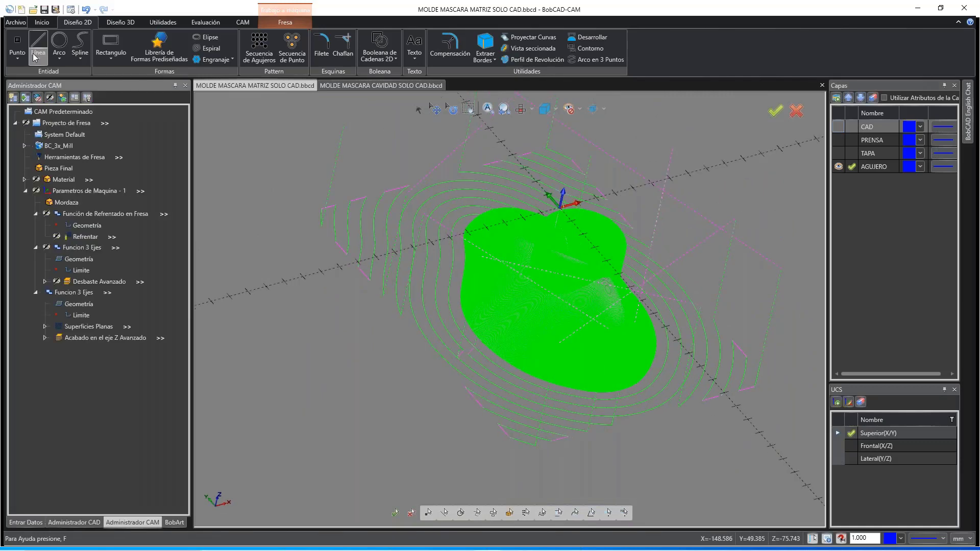
click(50, 98)
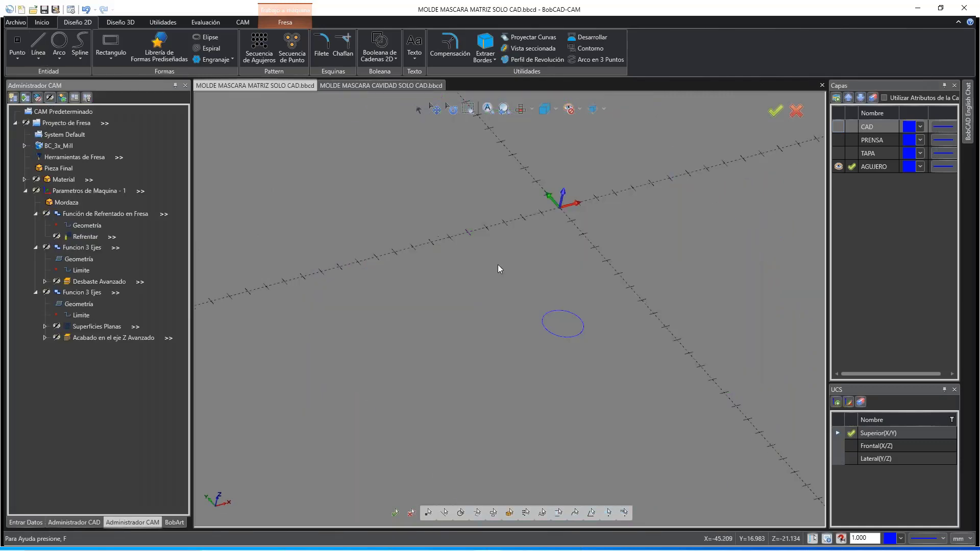
middle_drag(499, 269, 565, 280)
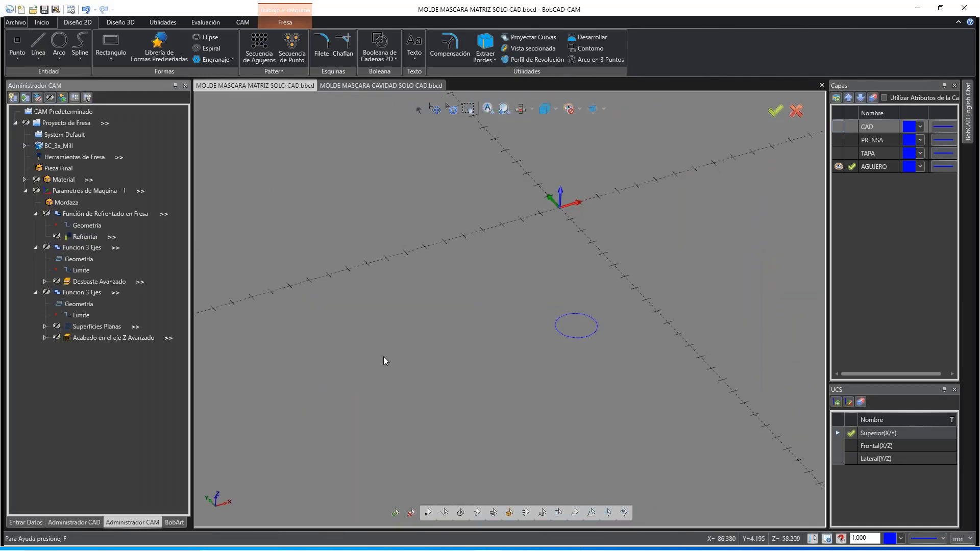
Step: Start an Agujero Fresado function under Parametros de Maquina - 1 and assign the extracted circle as its geometry
right_click(99, 190)
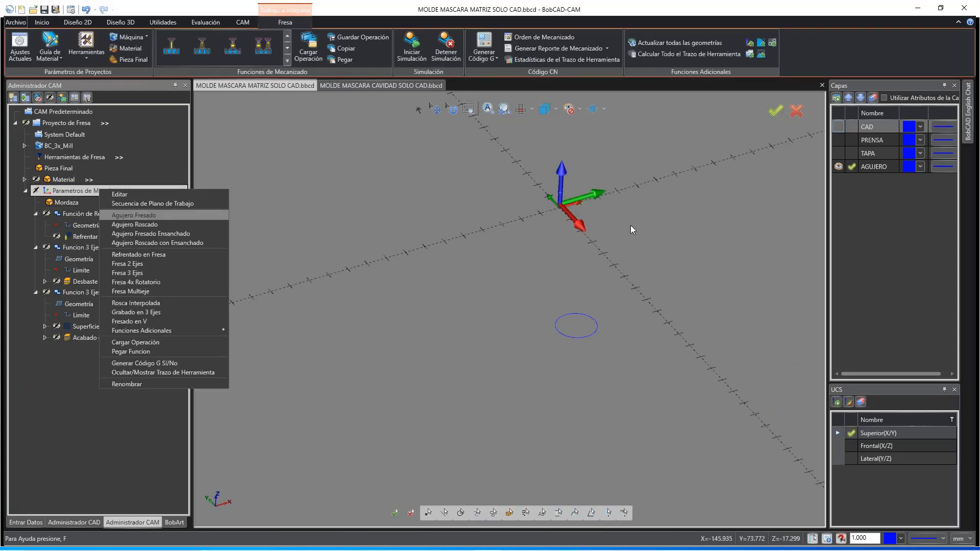
click(145, 217)
click(472, 169)
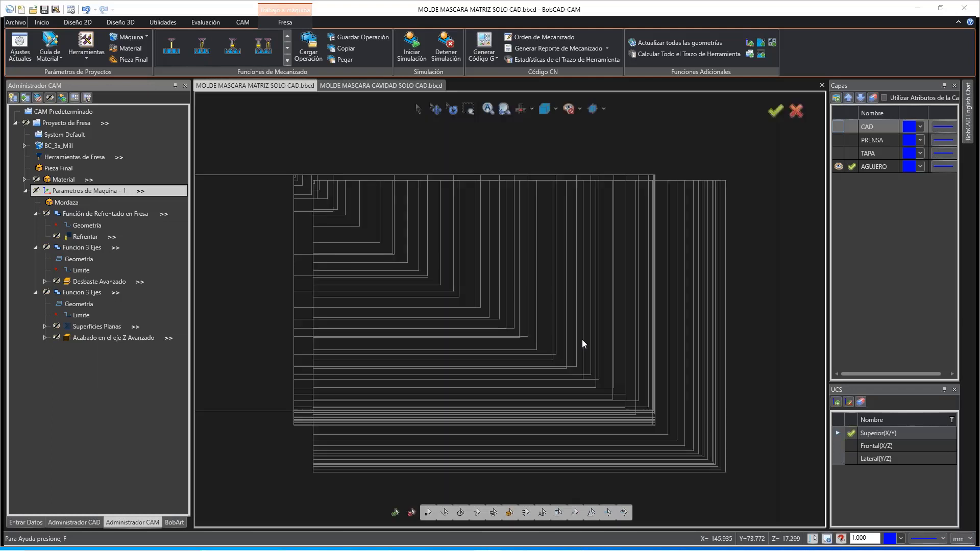
click(581, 337)
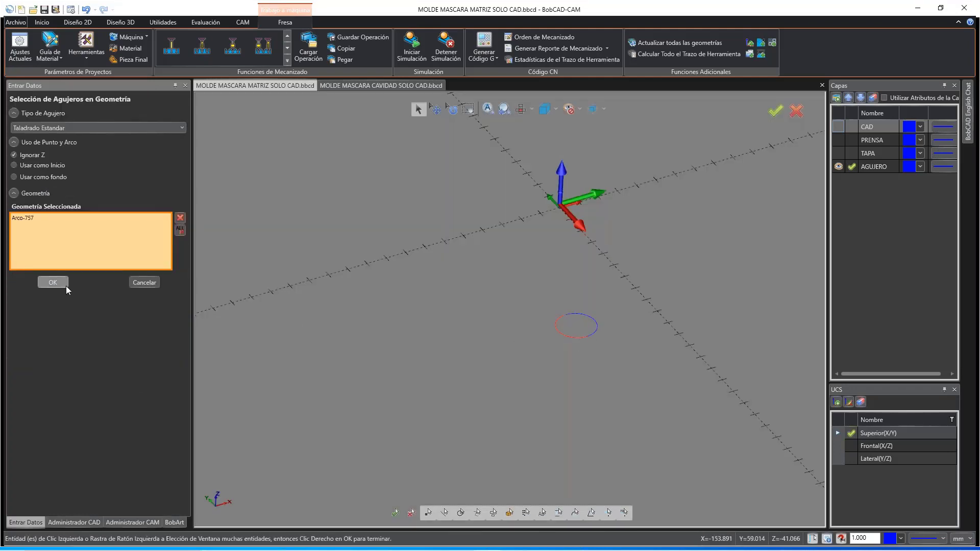
right_click(207, 327)
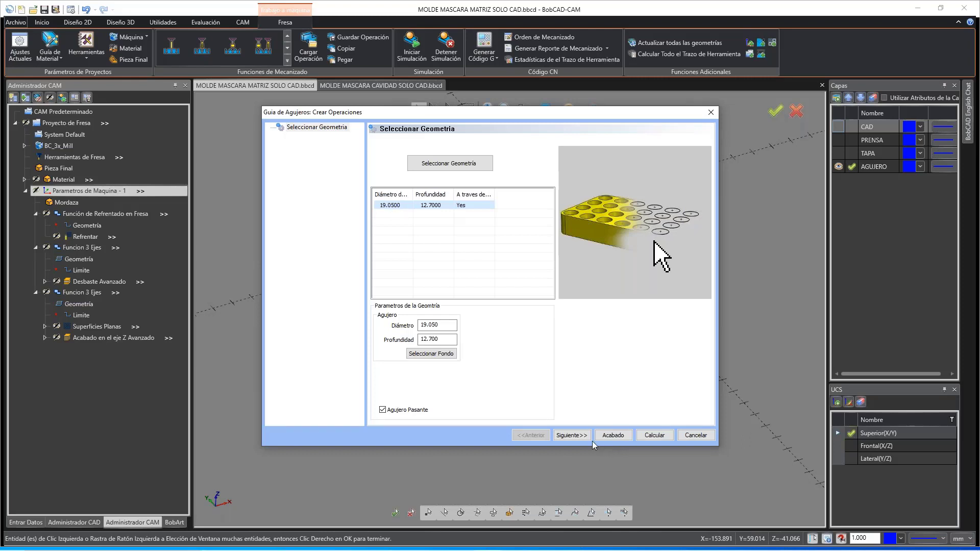
Step: Show the CAD layer and set the top of part for drill group Grupo 1 from a point on the notched boss's upper rim
click(572, 435)
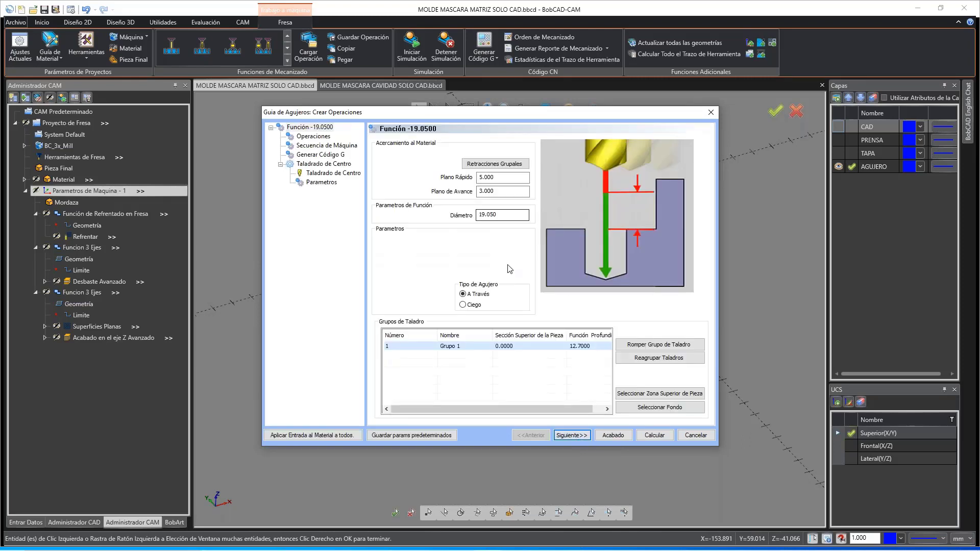
click(468, 348)
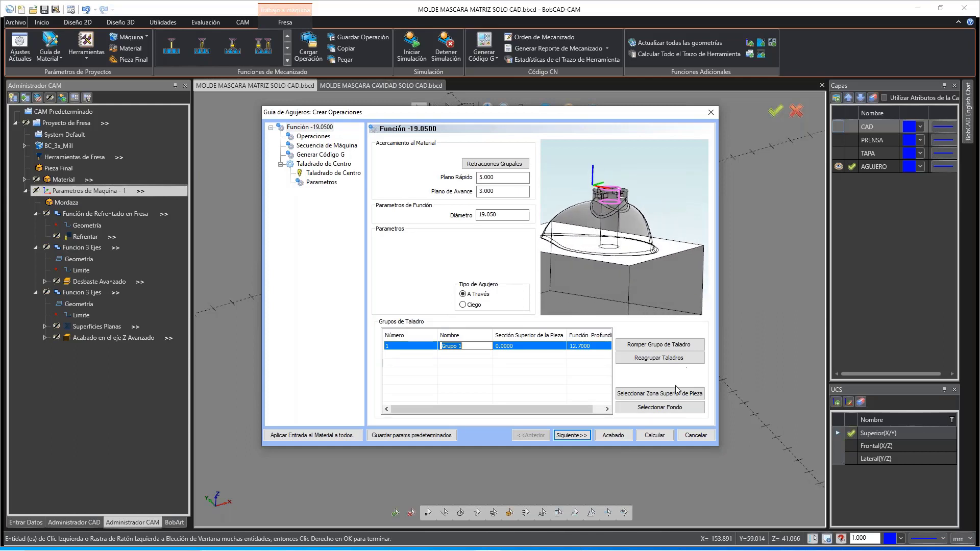
click(651, 396)
click(838, 126)
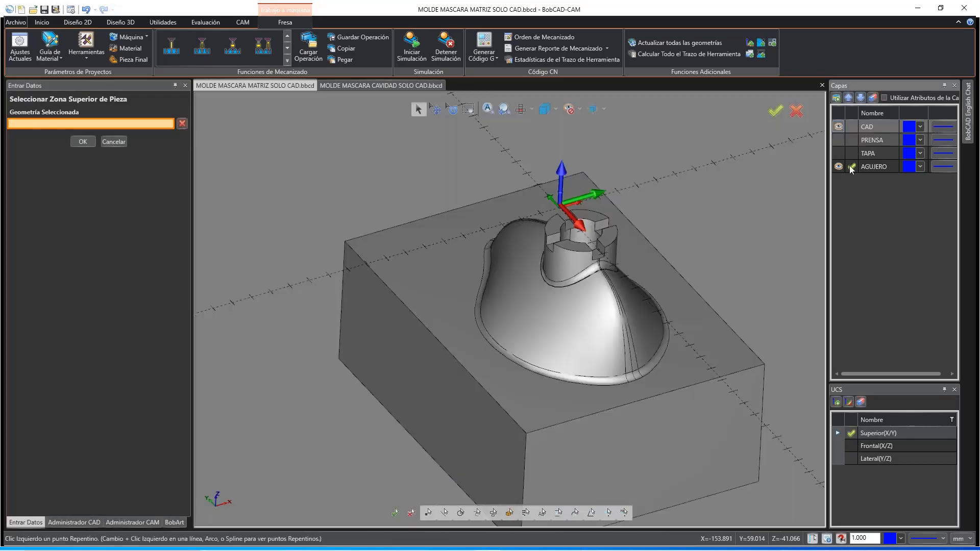
click(581, 252)
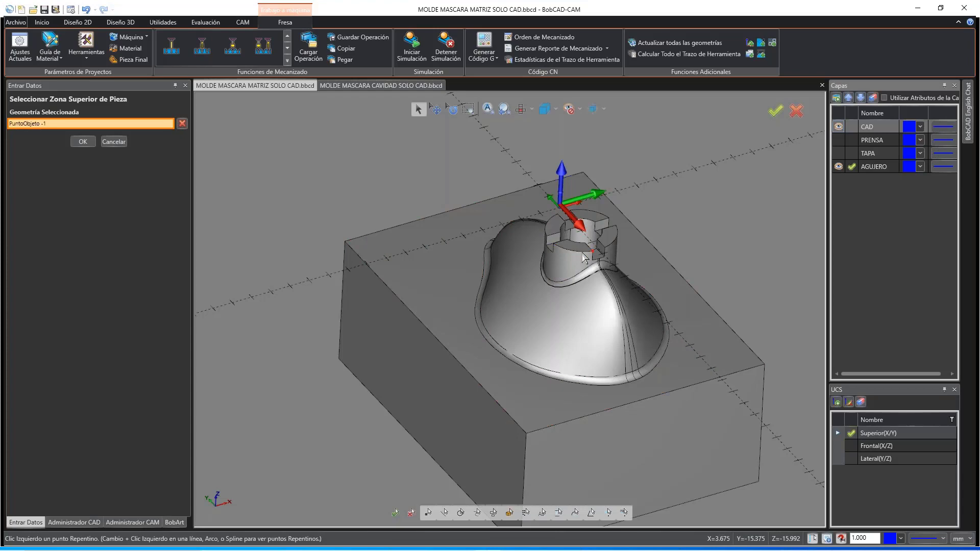
click(78, 145)
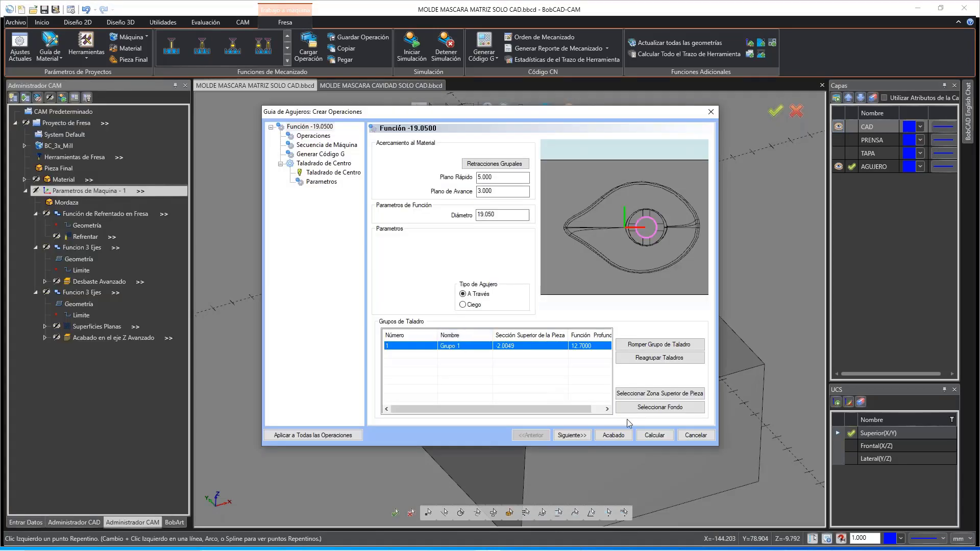
Step: Set the bottom of drill group Grupo 1 from a point on the extracted hole circle inside the mold
click(661, 408)
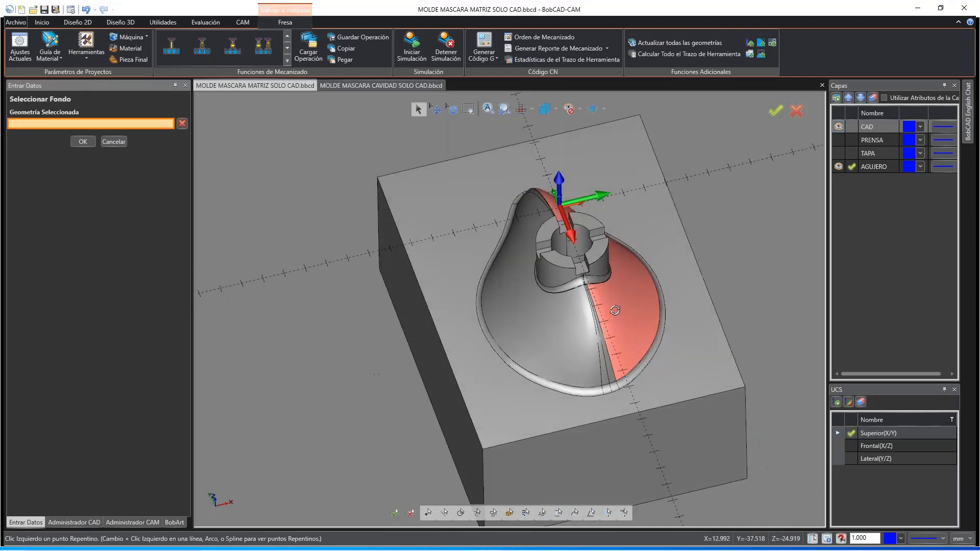
middle_drag(615, 310, 632, 294)
key(alt+s)
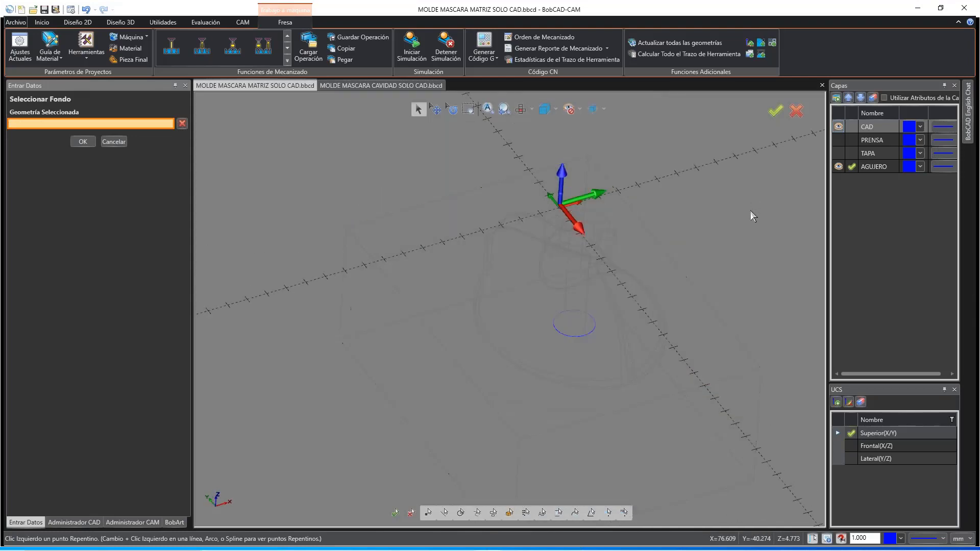
scroll(578, 319, up, 5)
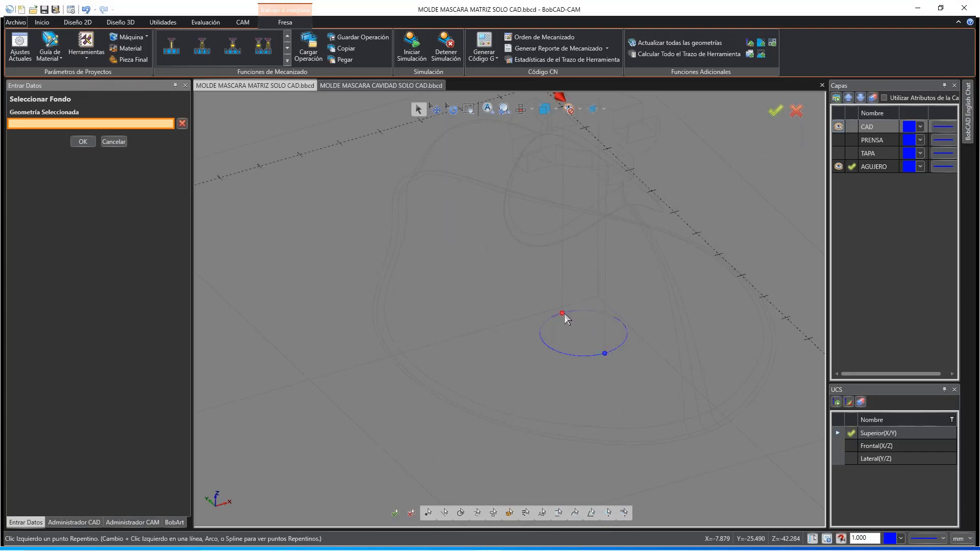
click(565, 314)
key(alt+s)
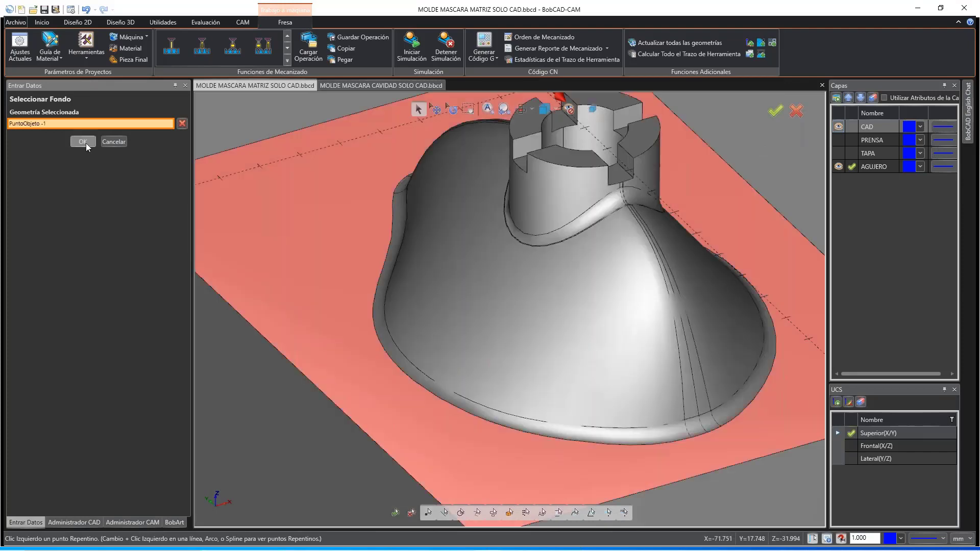
click(83, 142)
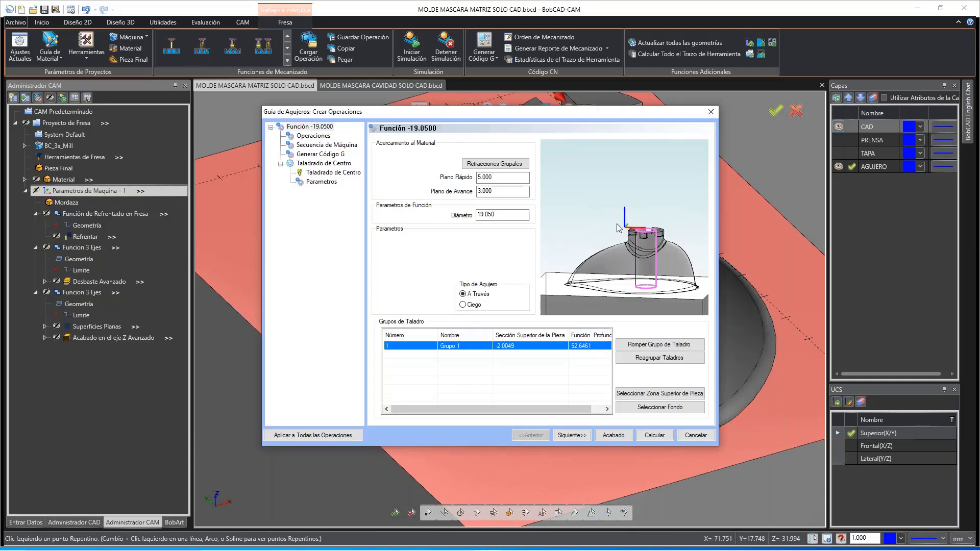
Step: Set the hole type to Ciego and open Grupo 1's Sección Superior de la Pieza value for editing
middle_drag(632, 242, 626, 255)
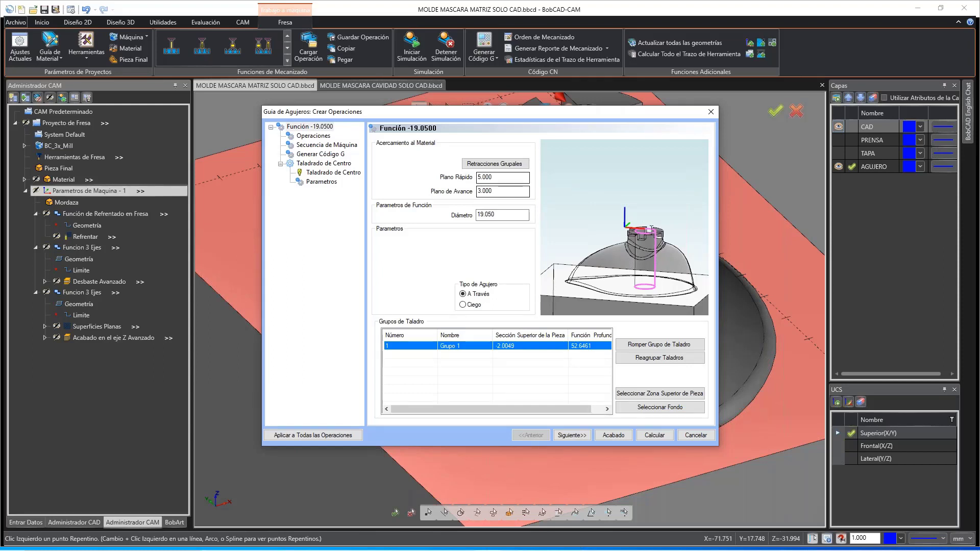
click(465, 306)
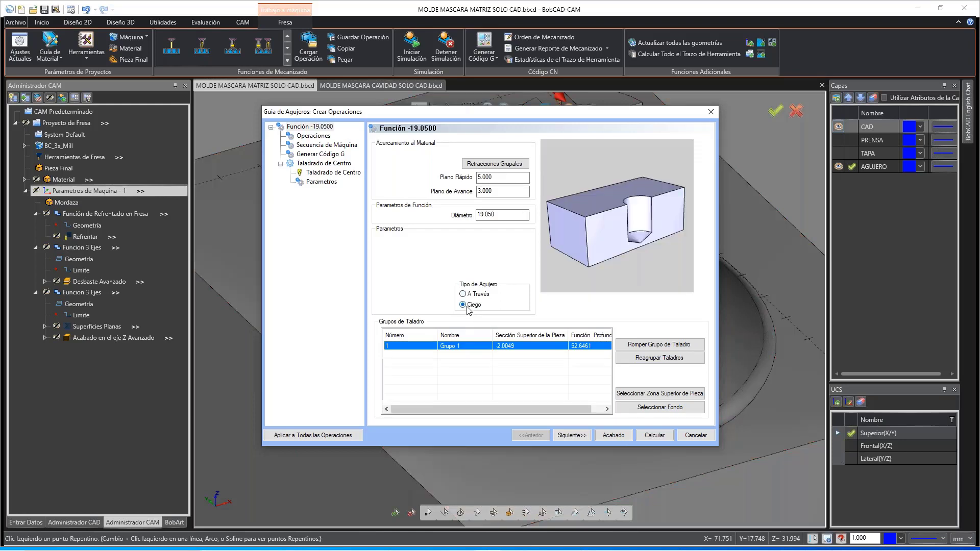
click(529, 347)
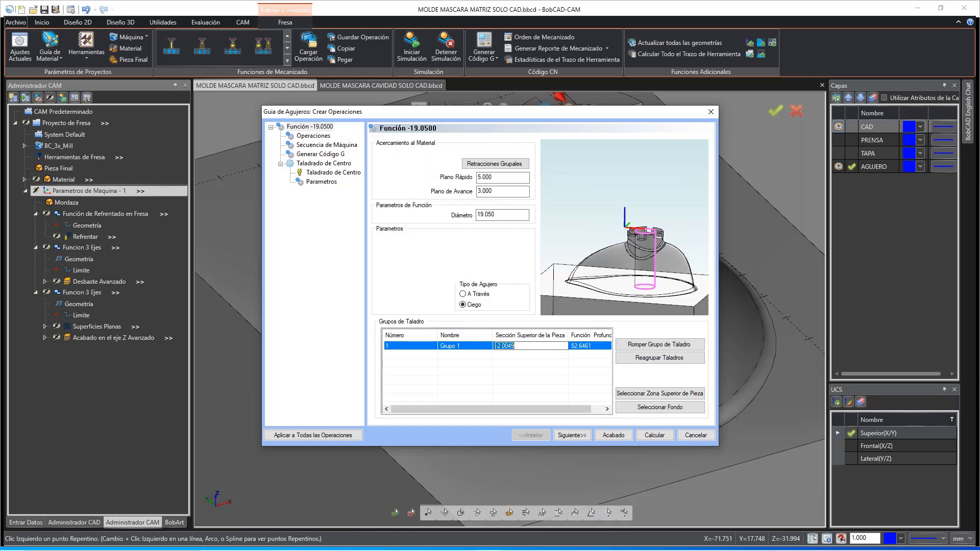
key(End)
click(551, 374)
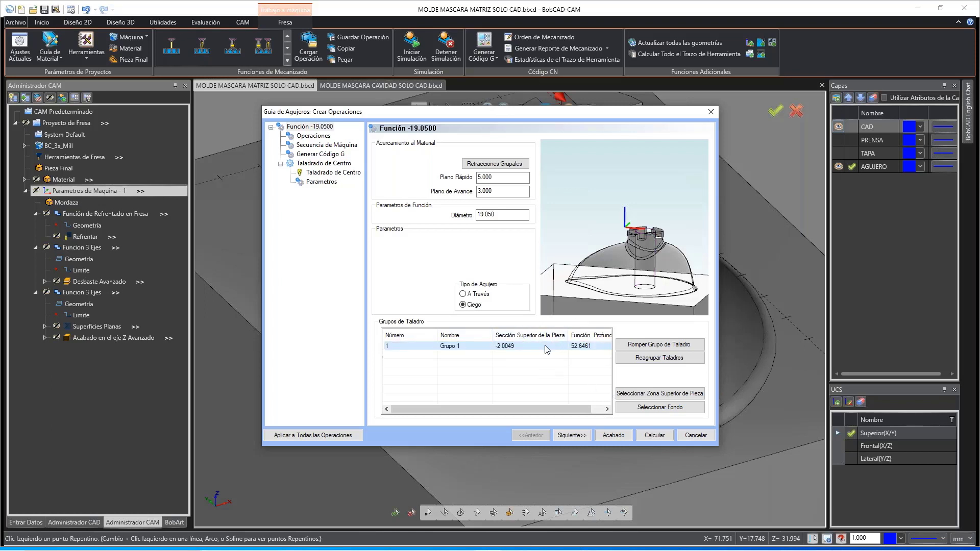
click(550, 347)
drag(594, 251, 625, 254)
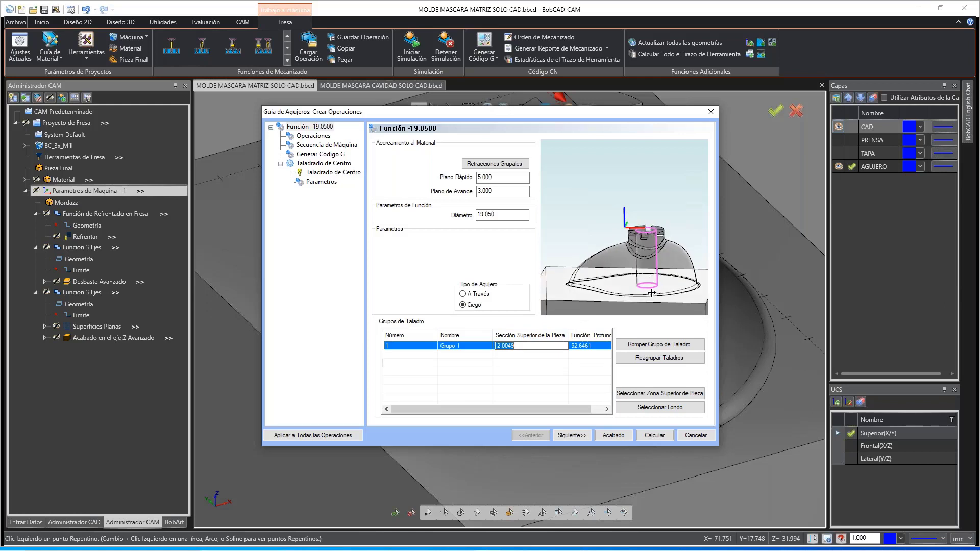
Step: Apply the Agujero strategy to the hole and remove Taladrado de Centro, keeping only the Taladradora operation
click(582, 438)
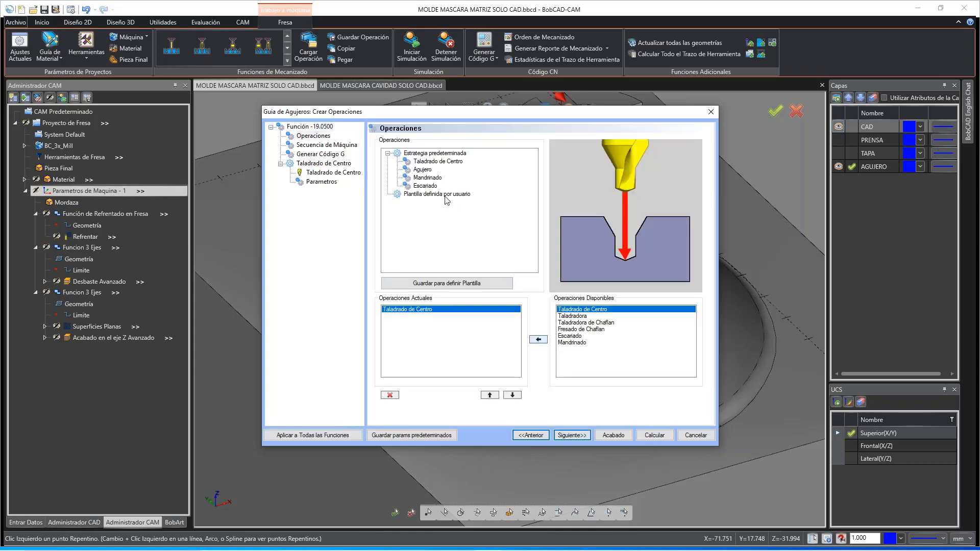
click(422, 170)
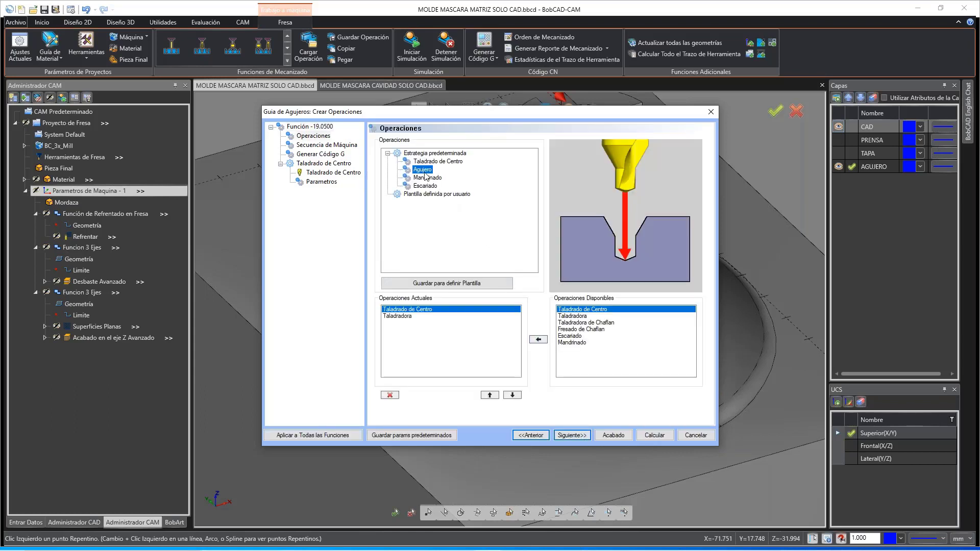
click(390, 395)
click(418, 311)
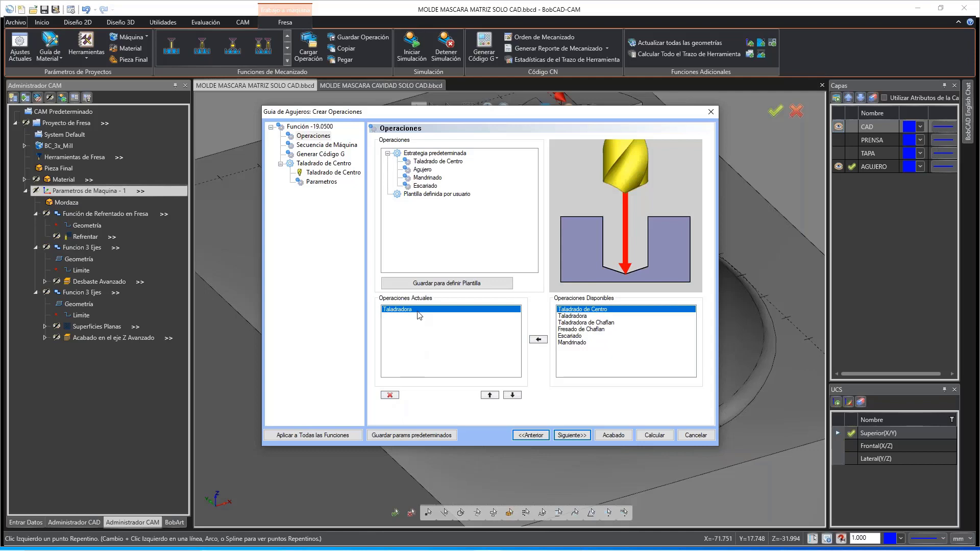
click(579, 435)
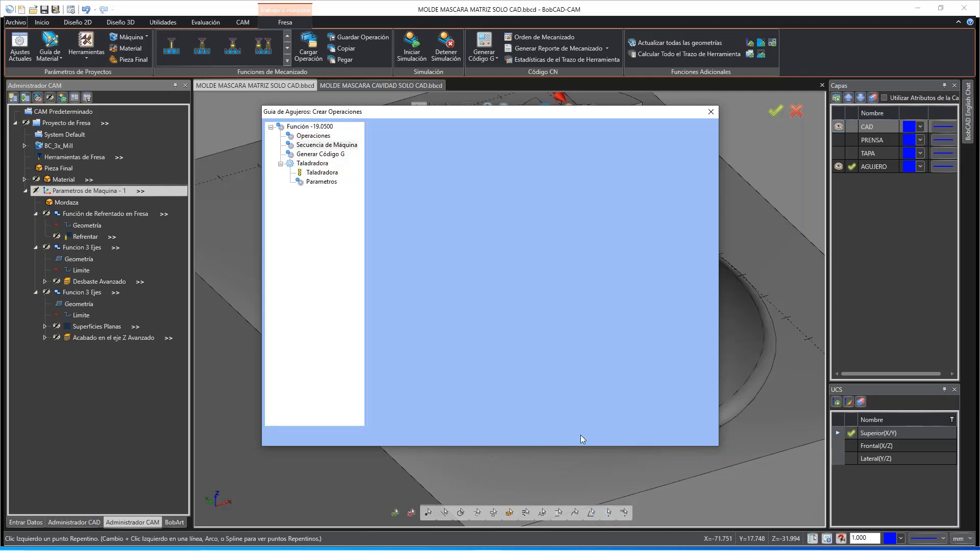
Step: Set the drill's point angle to 0 and calculate the 19.05 mm hole function
click(581, 436)
click(581, 436)
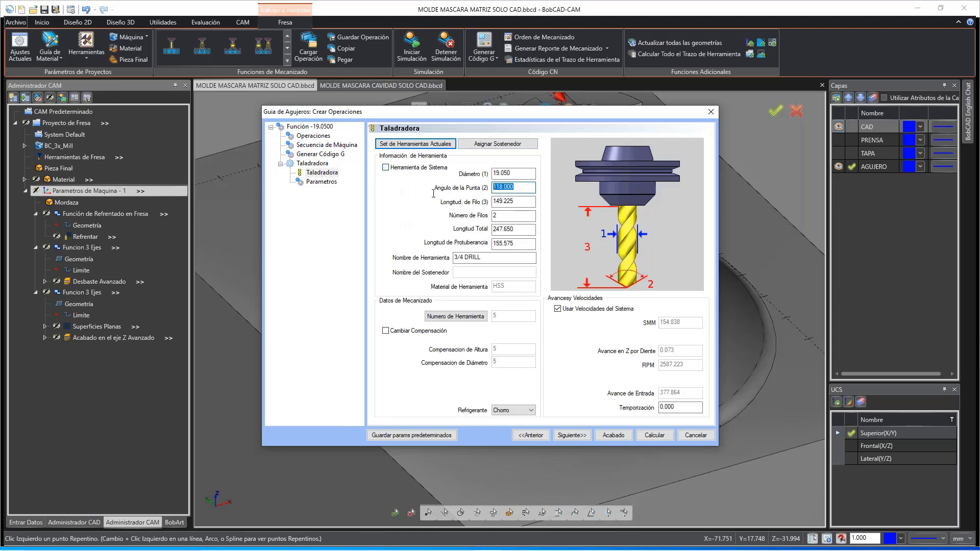
text(0)
key(Tab)
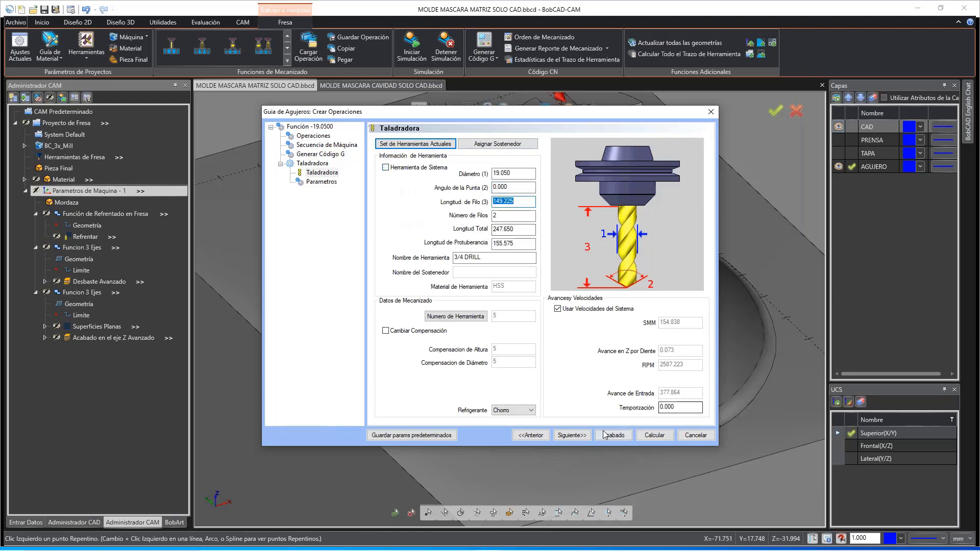
click(572, 434)
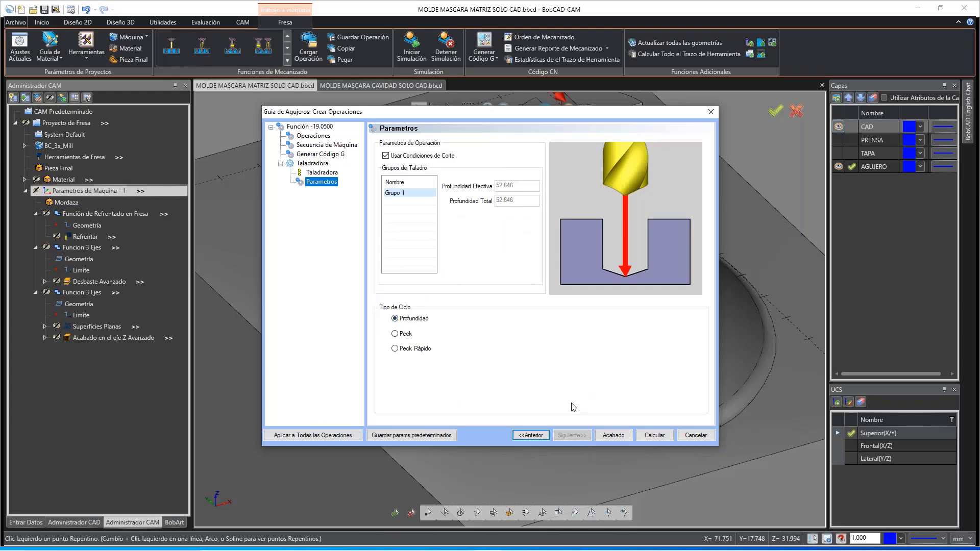
click(654, 435)
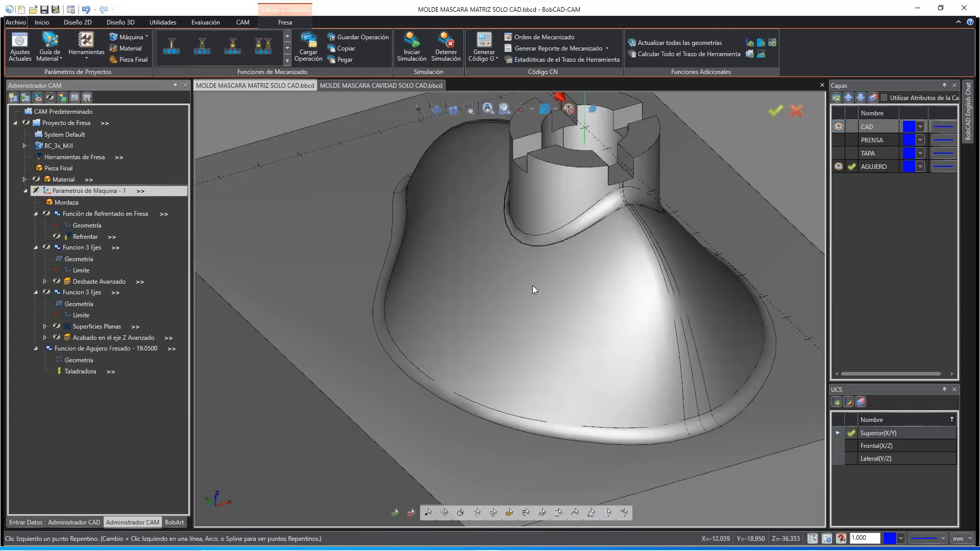
Step: Measure the width of one slot in the castellated ring between its two opposite top edges
scroll(531, 290, down, 5)
scroll(562, 209, up, 5)
middle_drag(562, 210, 539, 339)
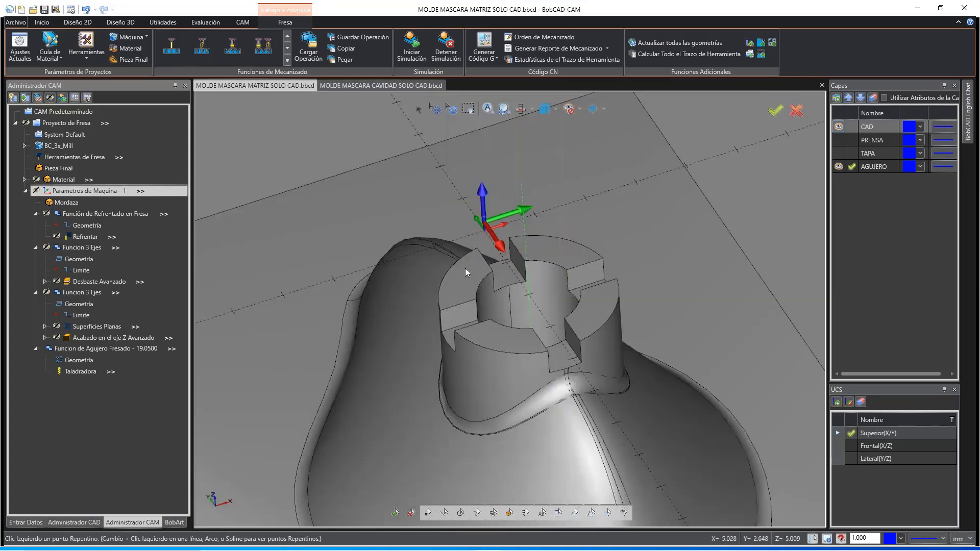
scroll(569, 237, up, 2)
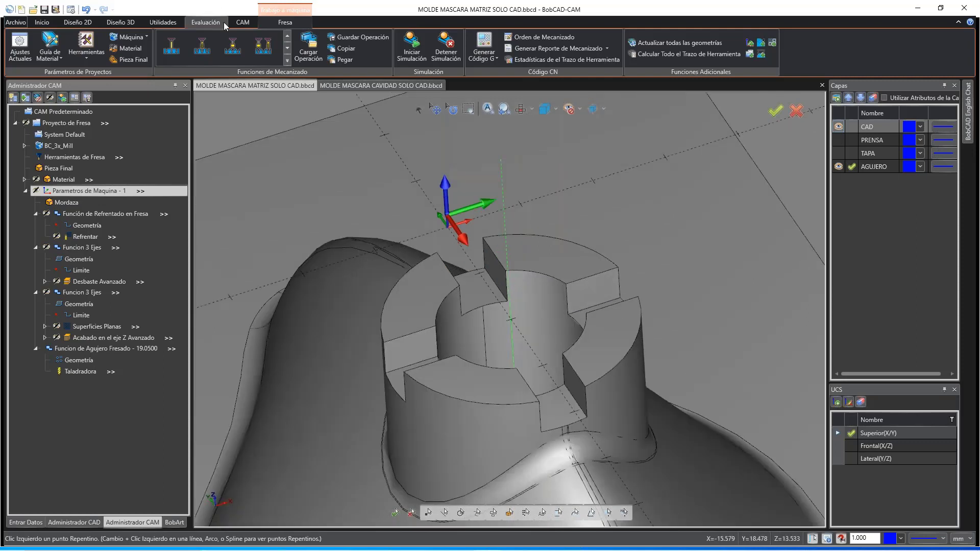
click(209, 22)
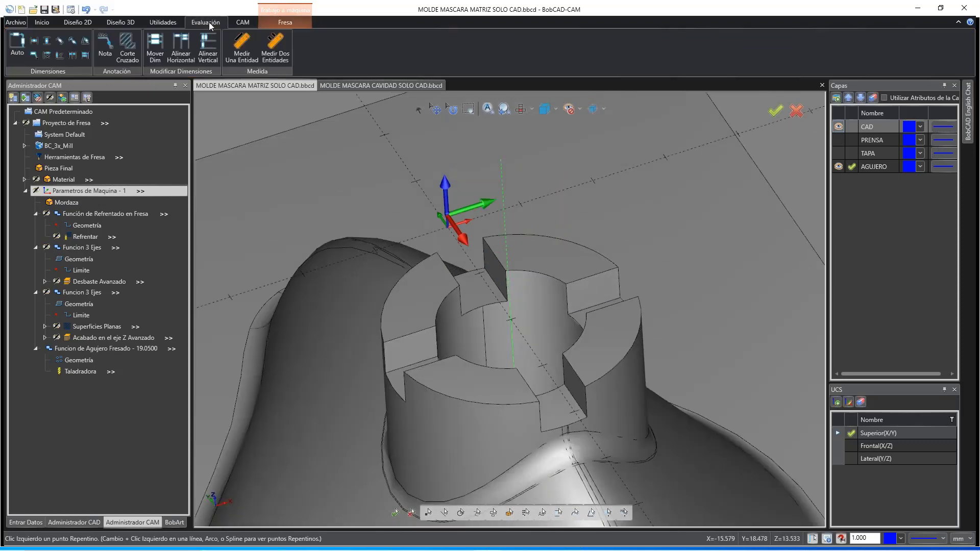
click(273, 46)
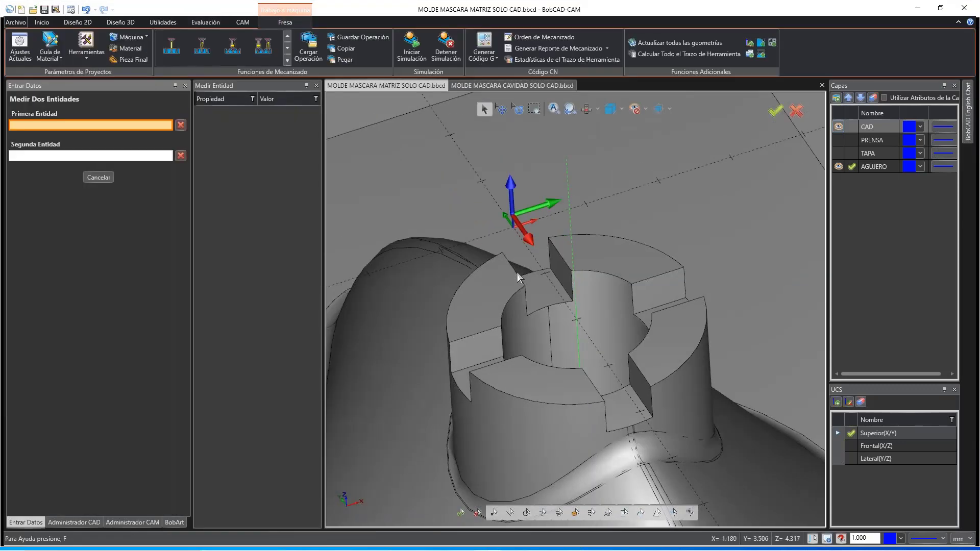
click(516, 272)
click(556, 249)
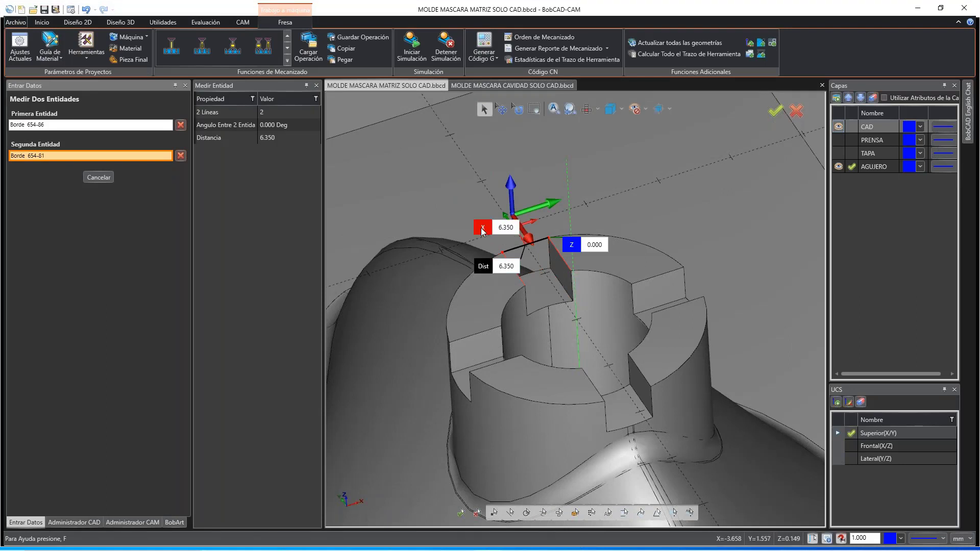
drag(482, 231, 500, 220)
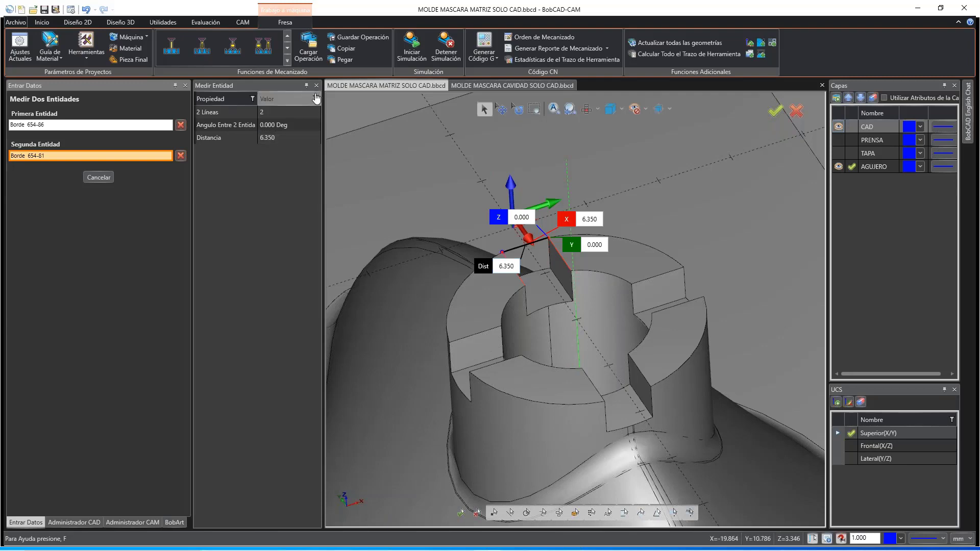
click(110, 177)
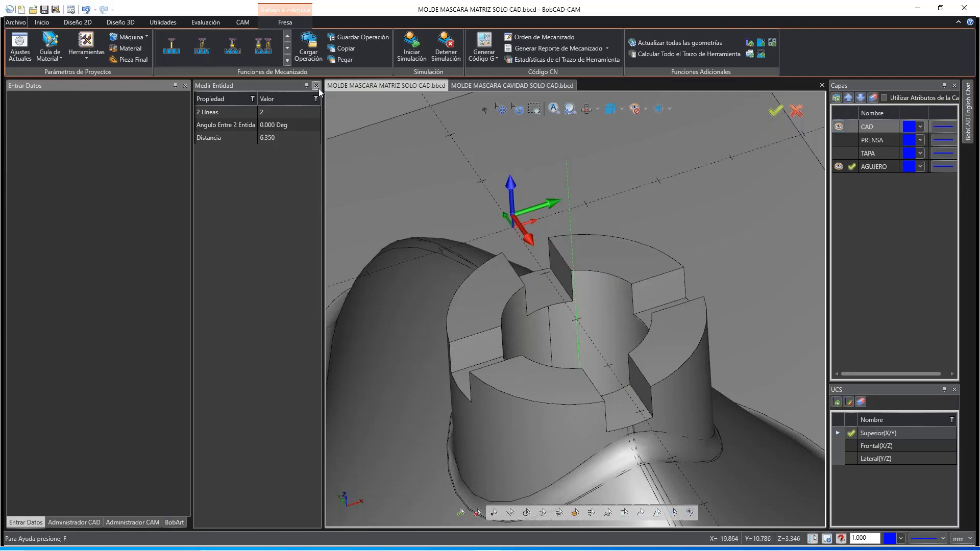
click(316, 86)
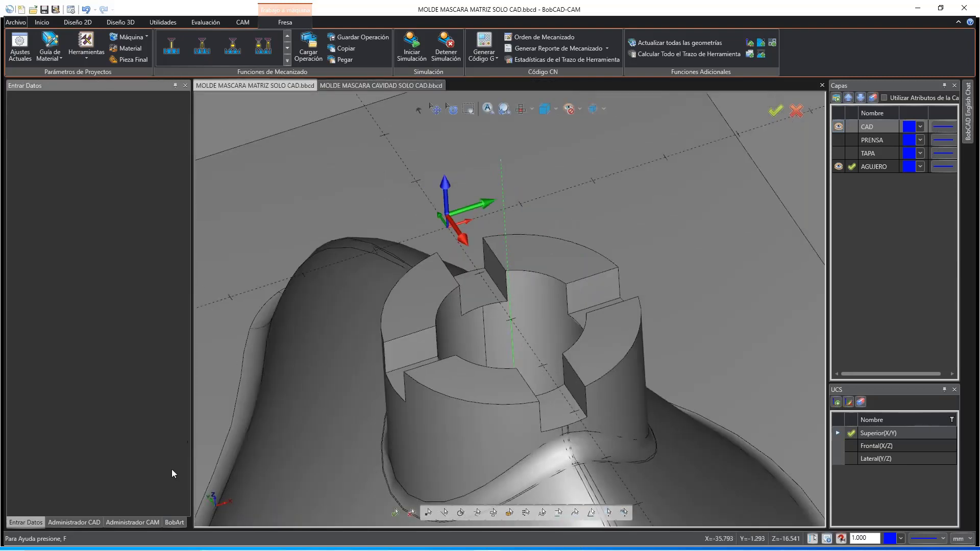
Step: Start a Fresa 2 Ejes function under Parametros de Maquina - 1 and select one top edge at each of the ring's four slots
click(140, 523)
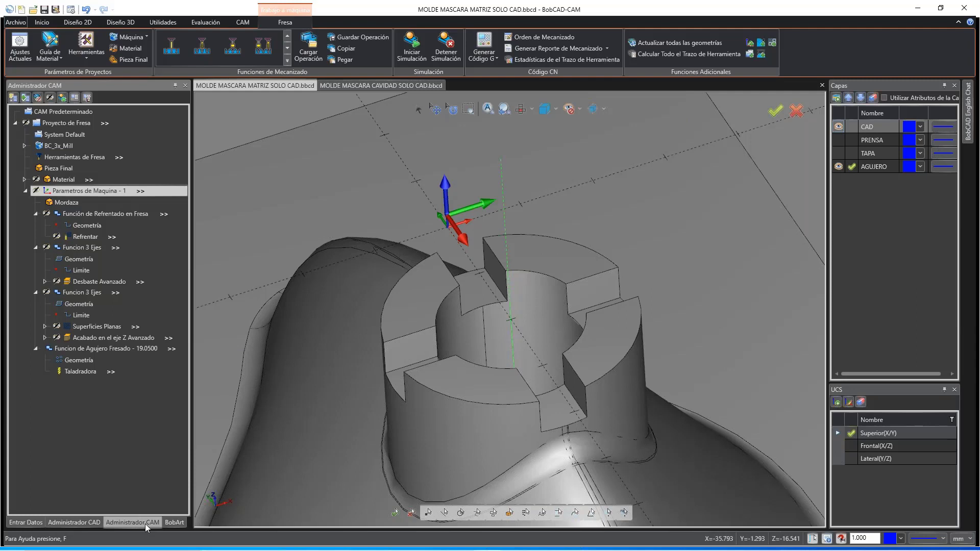
right_click(77, 194)
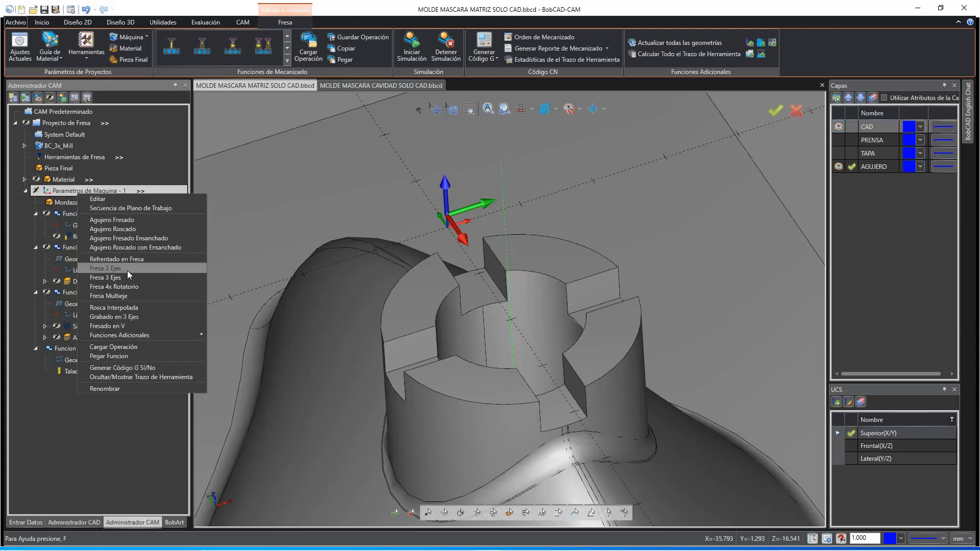
click(196, 267)
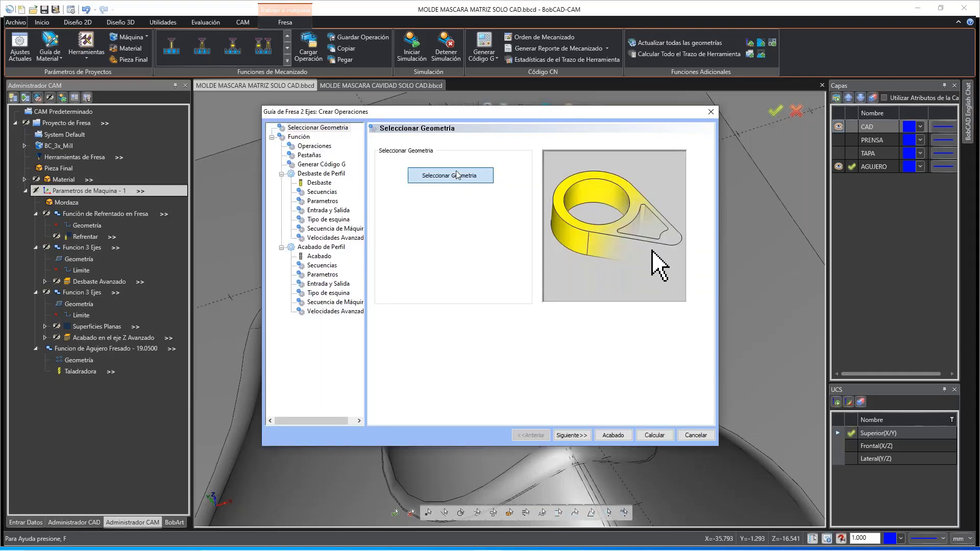
click(457, 175)
middle_drag(452, 377, 486, 392)
middle_drag(613, 317, 581, 315)
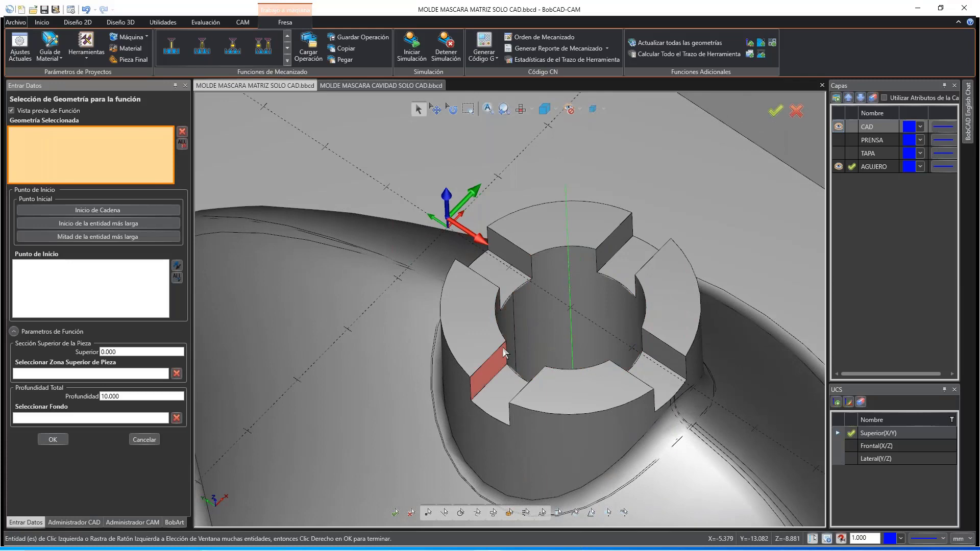
click(502, 346)
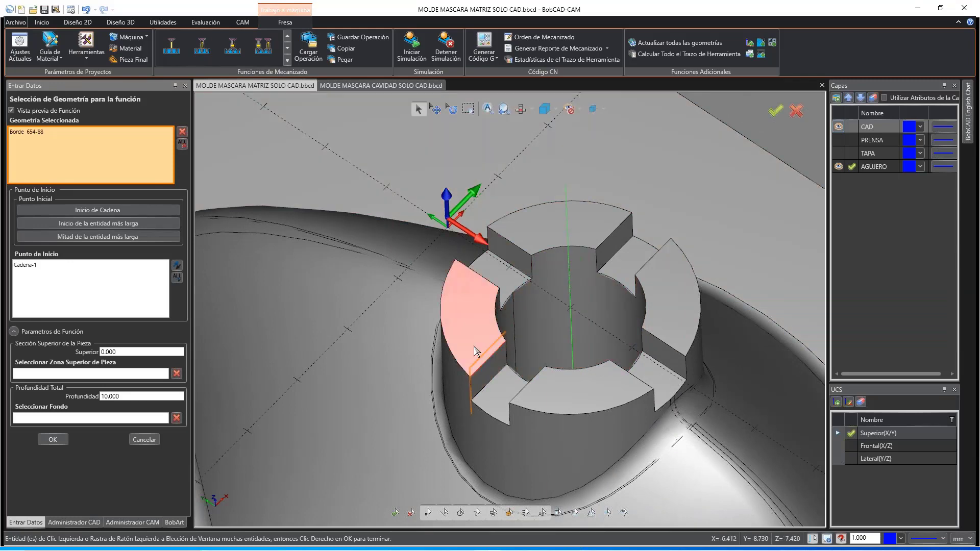
click(633, 372)
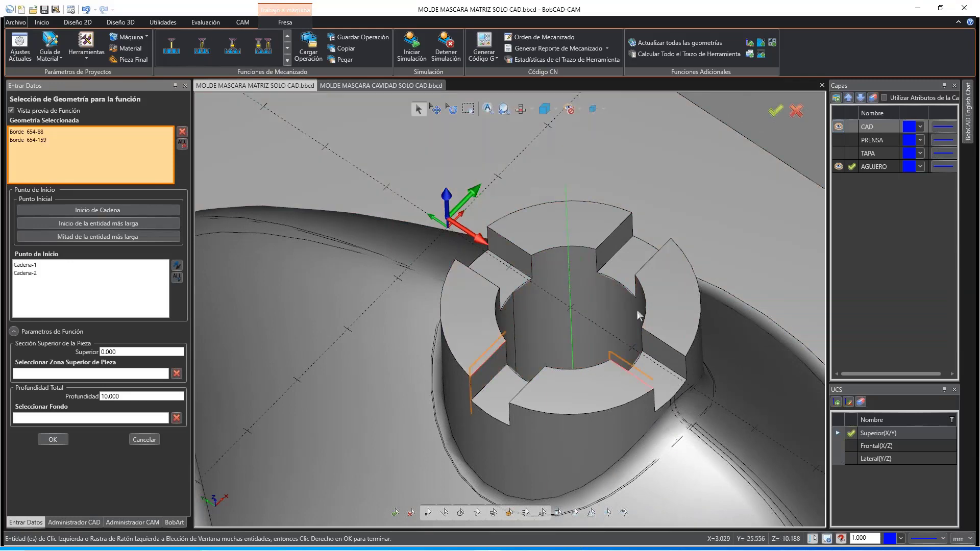
click(644, 267)
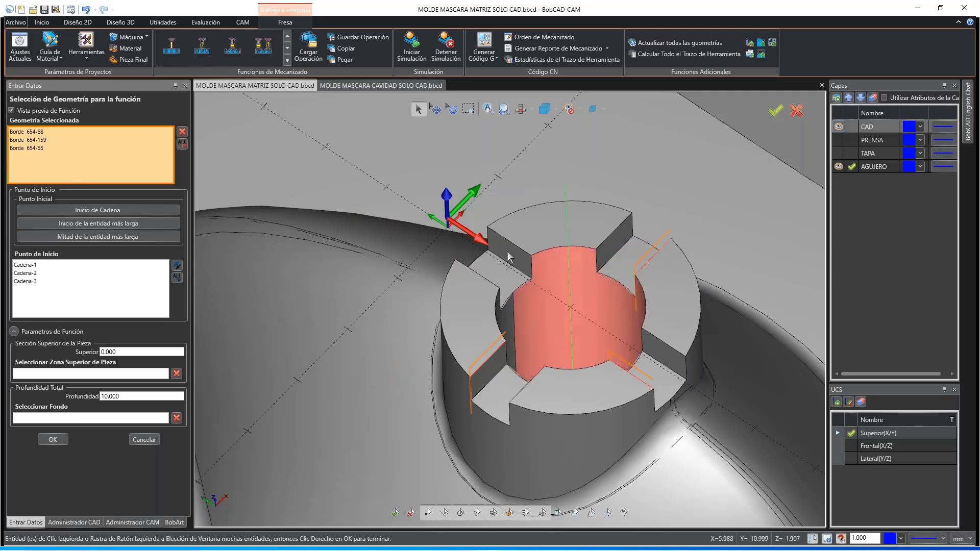
click(485, 278)
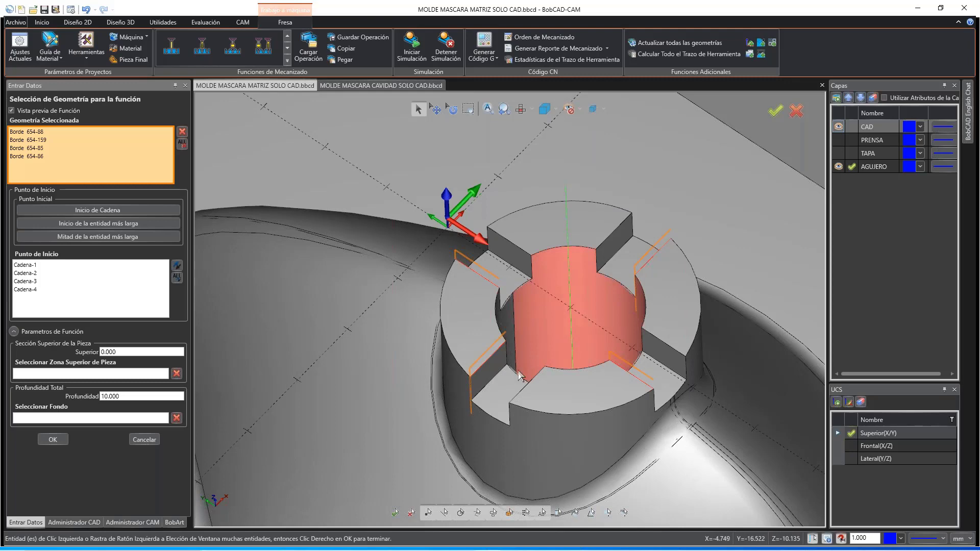
Step: Examine the start points and directions of Cadena-1, Cadena-2 and Cadena-3 on the slot edges
scroll(480, 368, up, 5)
scroll(475, 338, down, 4)
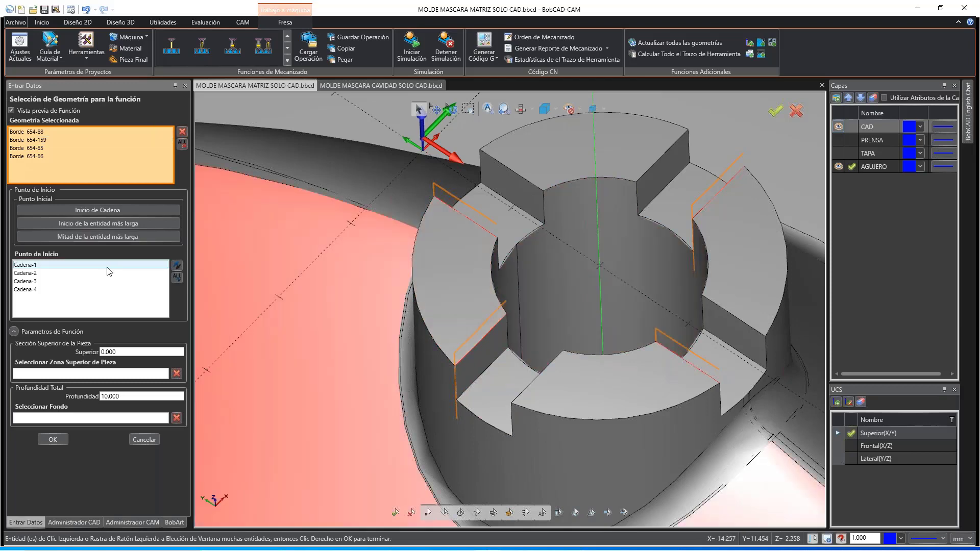
click(43, 270)
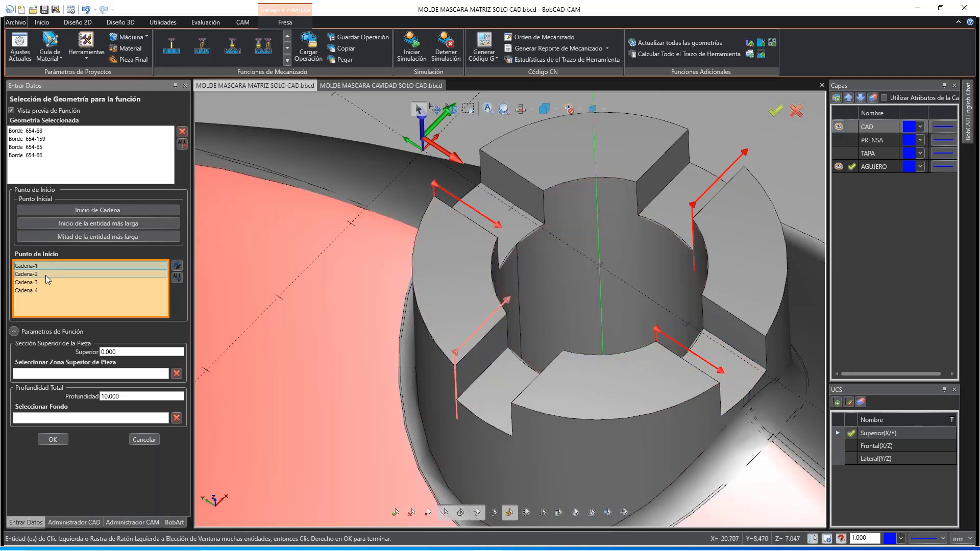
click(48, 274)
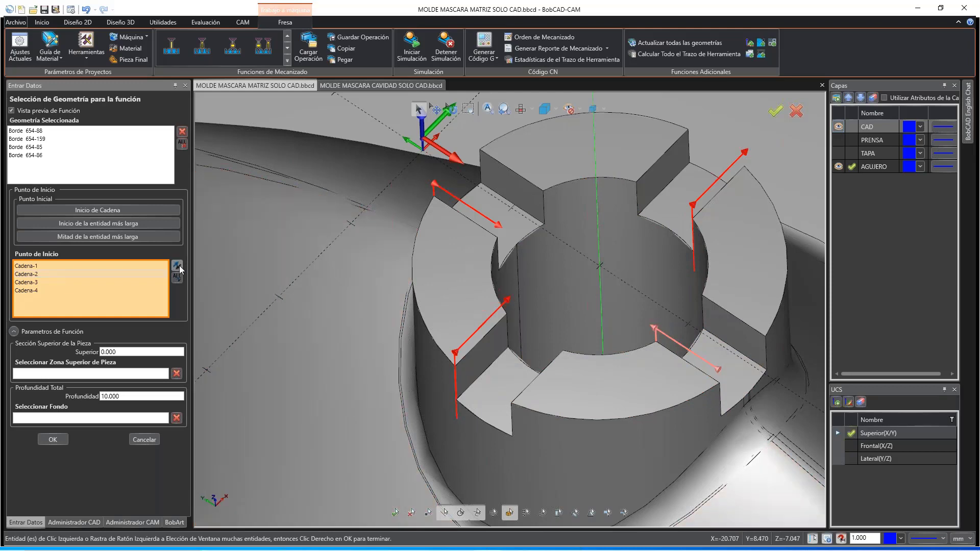
click(28, 282)
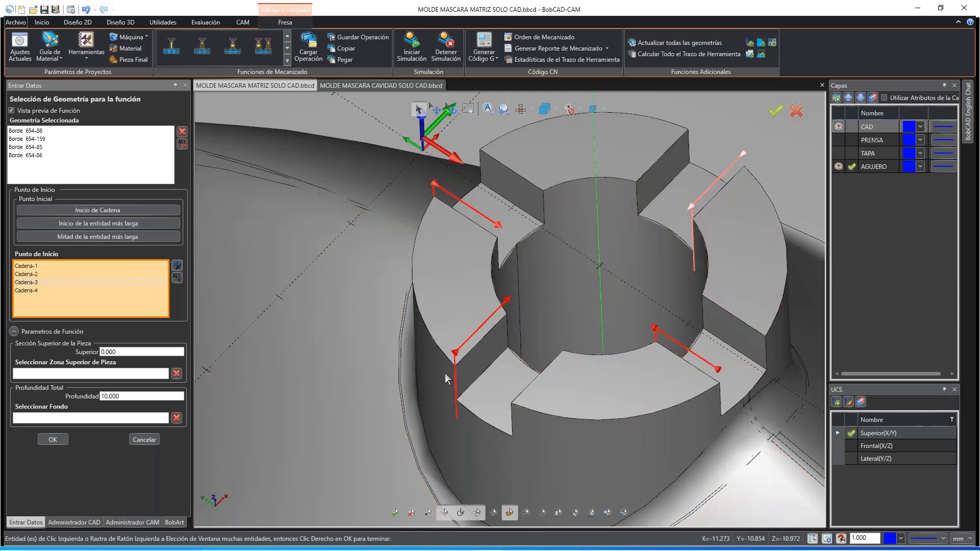
Step: Replace Borde 654-86 in the selected geometry with the opposite top edge of the same slot and check Cadena-4's direction
middle_drag(514, 356, 411, 352)
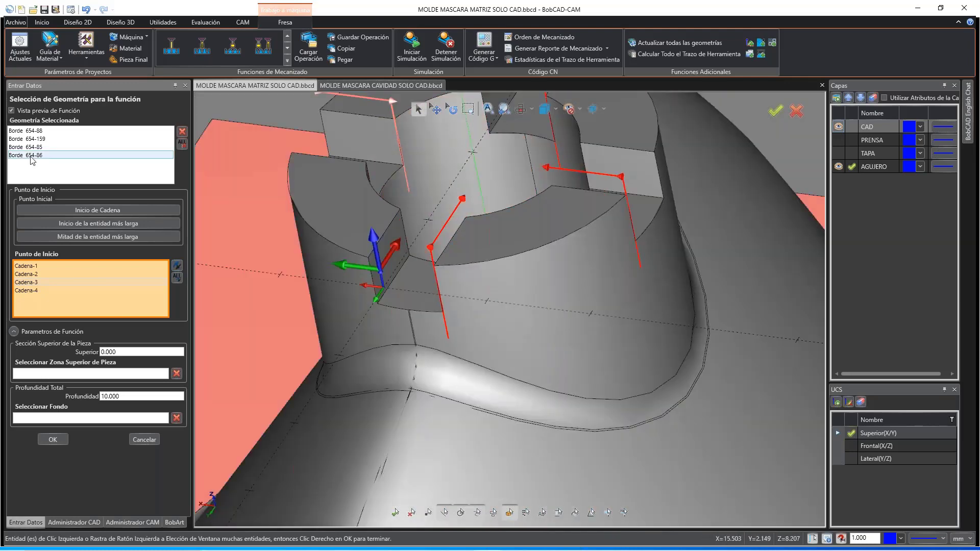
click(29, 156)
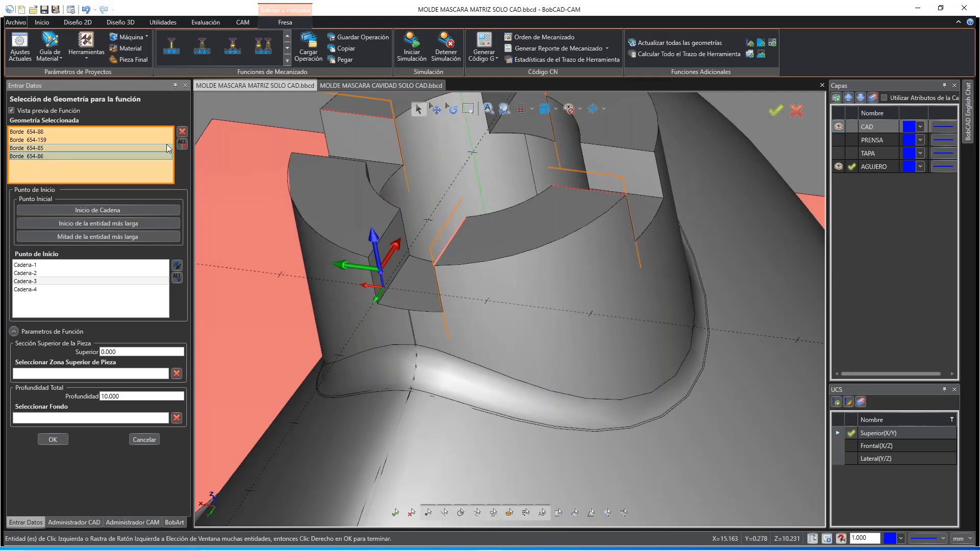
click(182, 133)
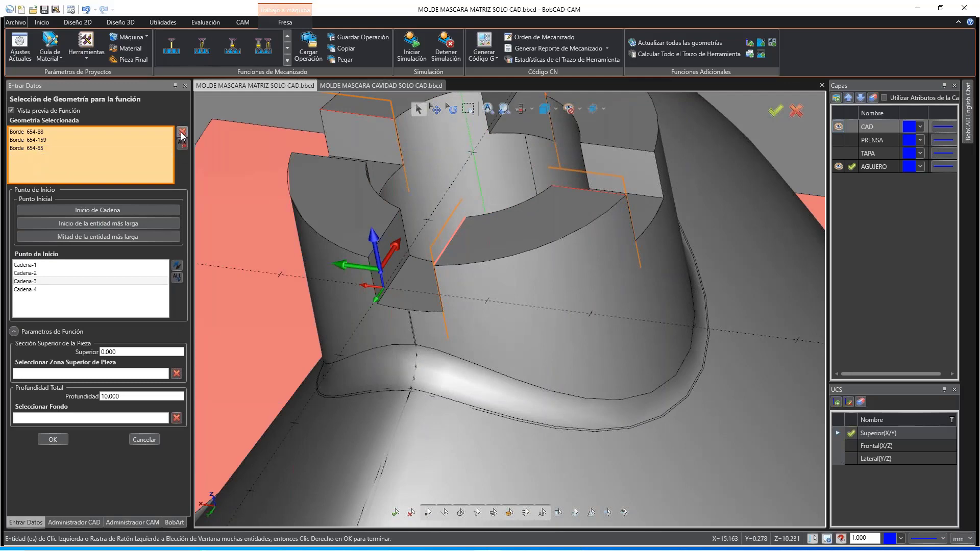
click(390, 221)
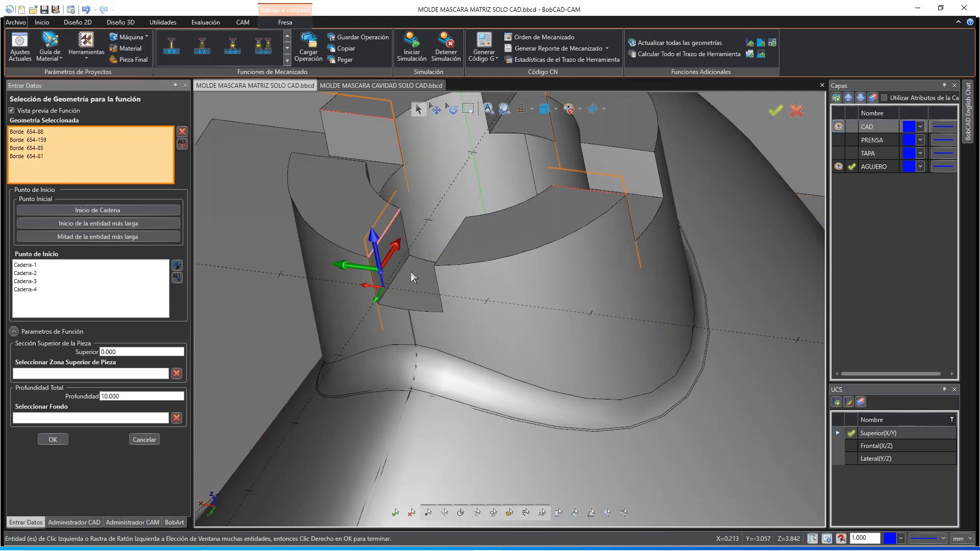
click(32, 290)
middle_drag(299, 306, 328, 324)
scroll(321, 314, down, 4)
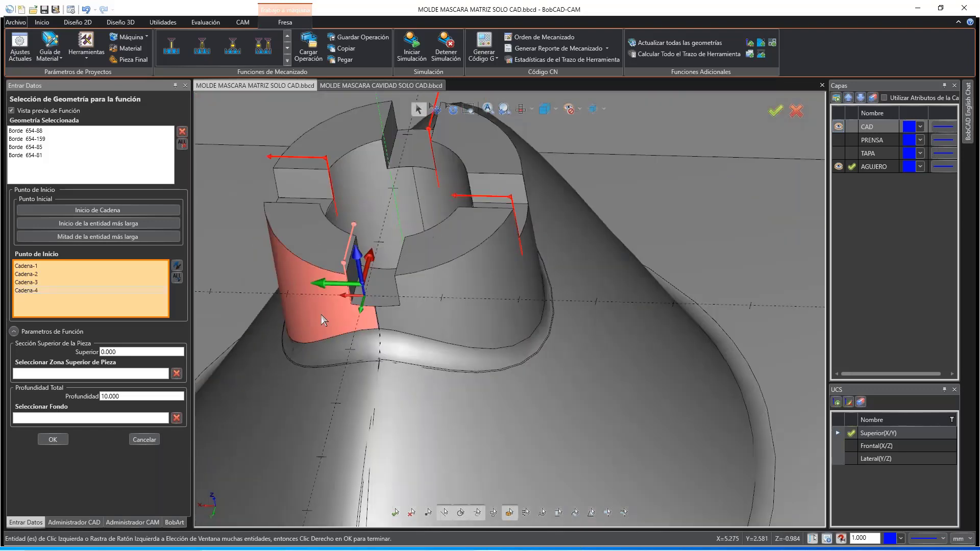
Step: Reverse the machining directions of Cadena-2 and Cadena-3 on the ring's slot edges
mouse_move(519, 361)
middle_down()
mouse_move(577, 344)
mouse_move(518, 376)
middle_up()
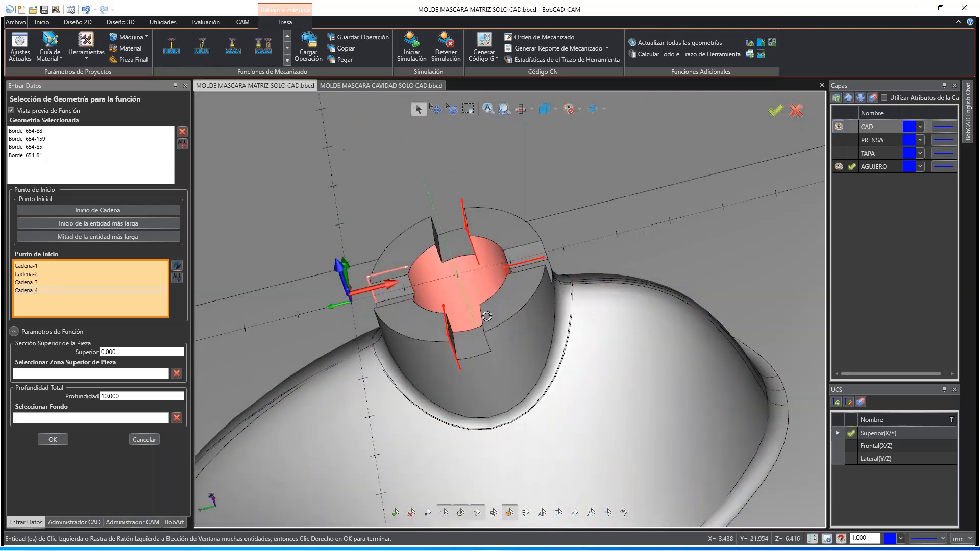
middle_drag(475, 302, 367, 302)
scroll(478, 321, up, 3)
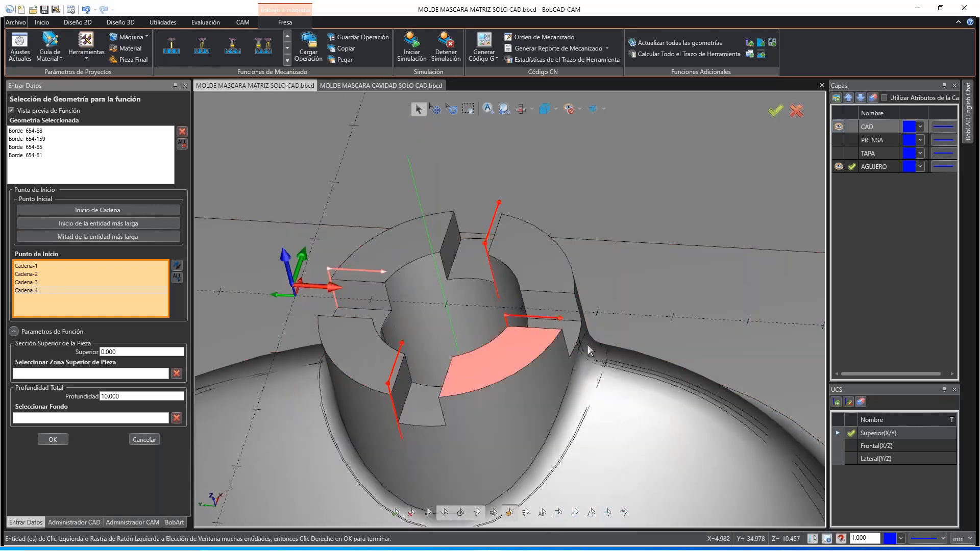
middle_drag(566, 343, 494, 380)
middle_drag(370, 385, 347, 327)
click(28, 274)
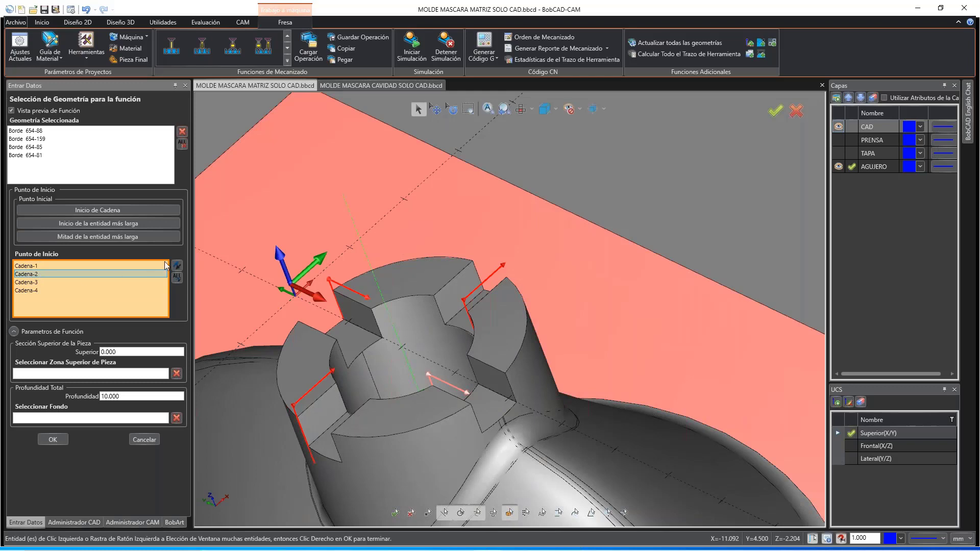
click(177, 266)
middle_drag(529, 334, 535, 342)
click(28, 282)
click(177, 265)
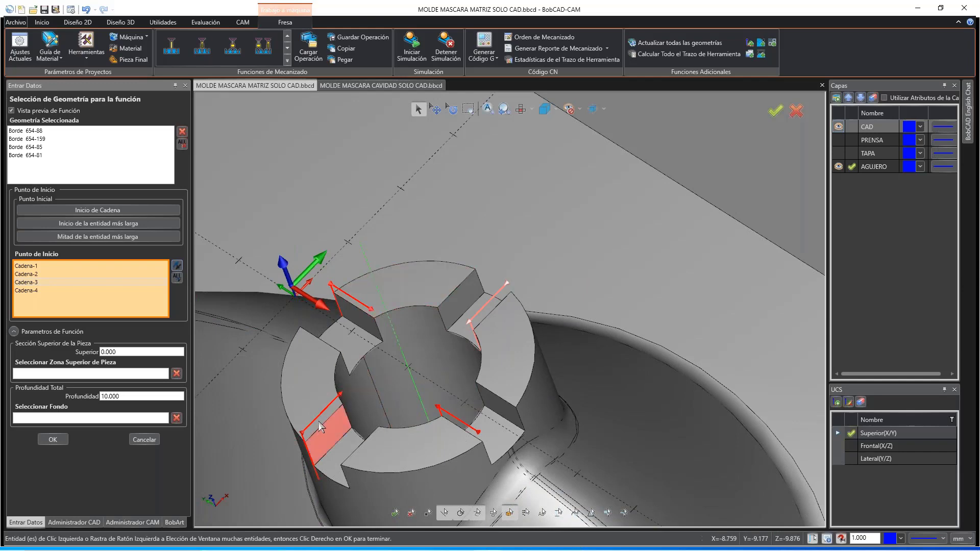
Step: Pick a slot wall's top edge as the top of the part and its bottom edge as the total depth, and accept the geometry
scroll(342, 442, up, 1)
scroll(327, 396, up, 2)
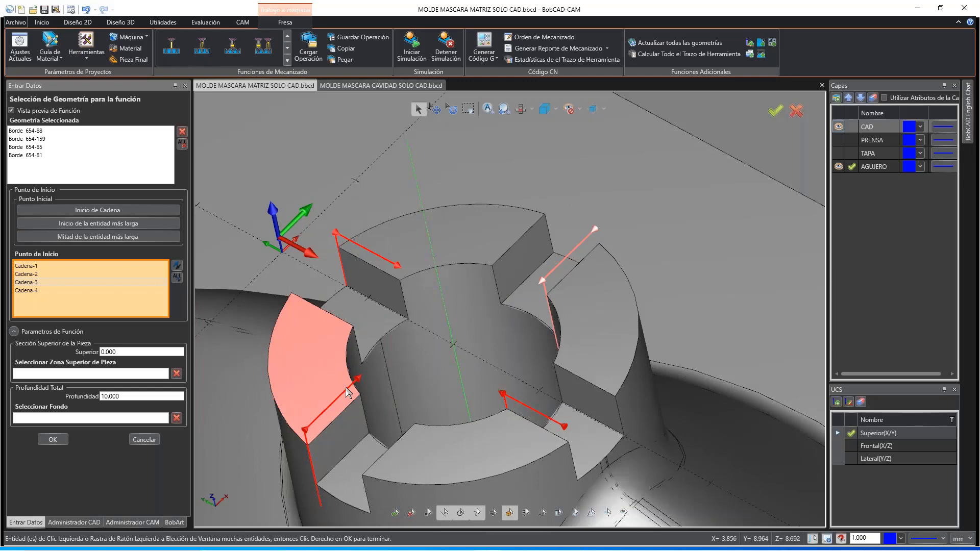
click(118, 374)
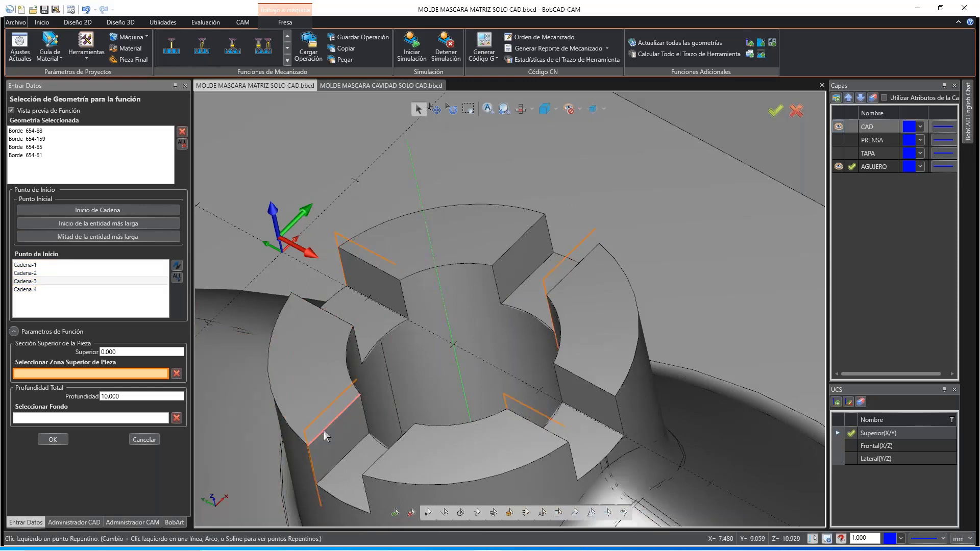
click(323, 430)
click(332, 470)
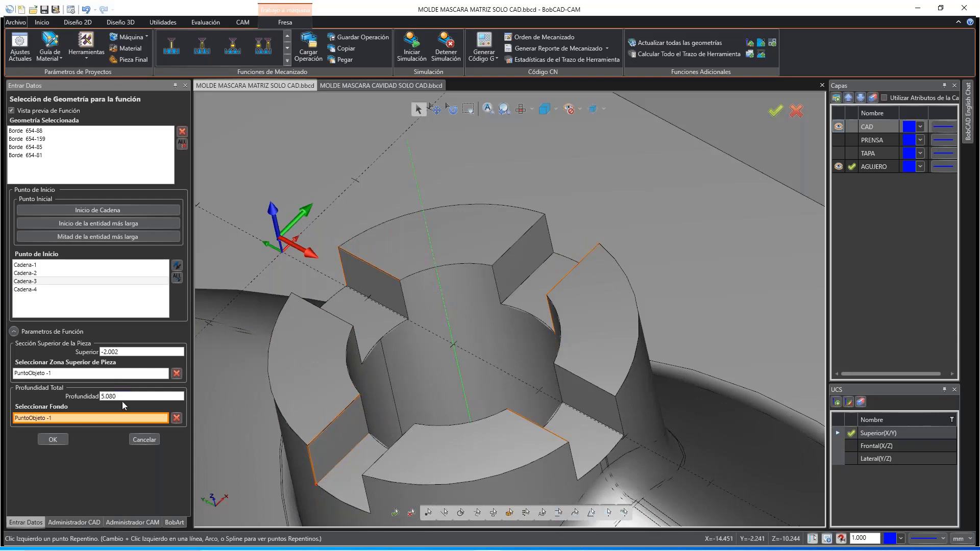
click(53, 439)
Step: Choose the Perfilado strategy and remove Acabado de Perfil from the function's current operations
click(582, 435)
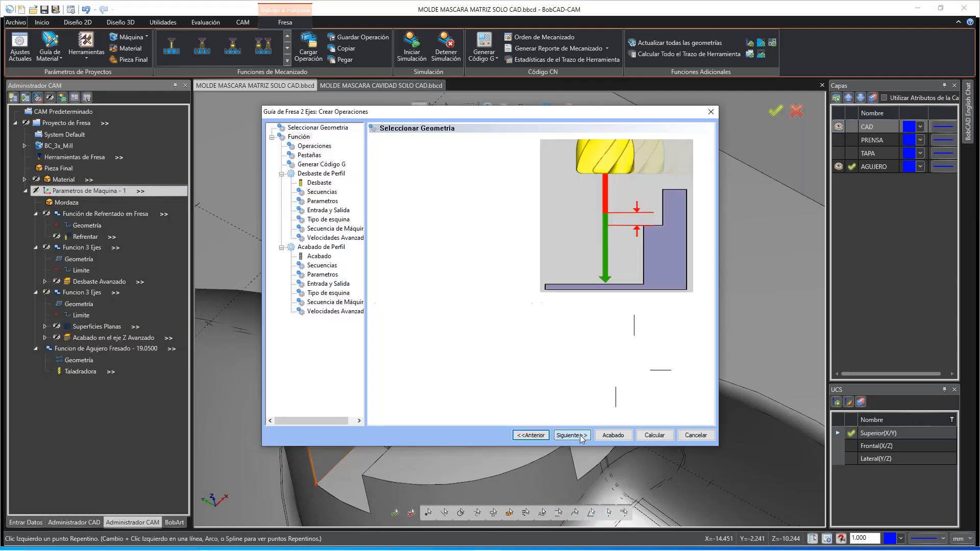
click(589, 438)
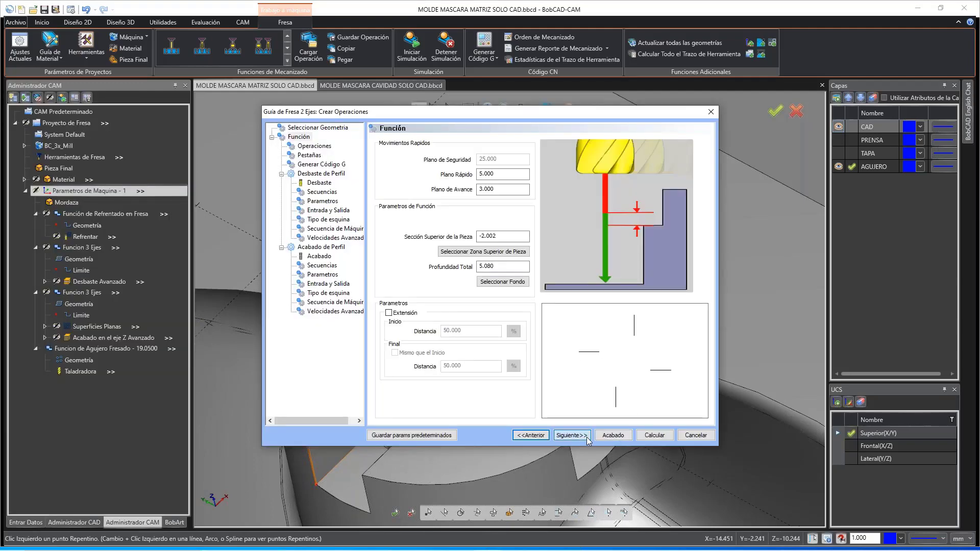
click(424, 162)
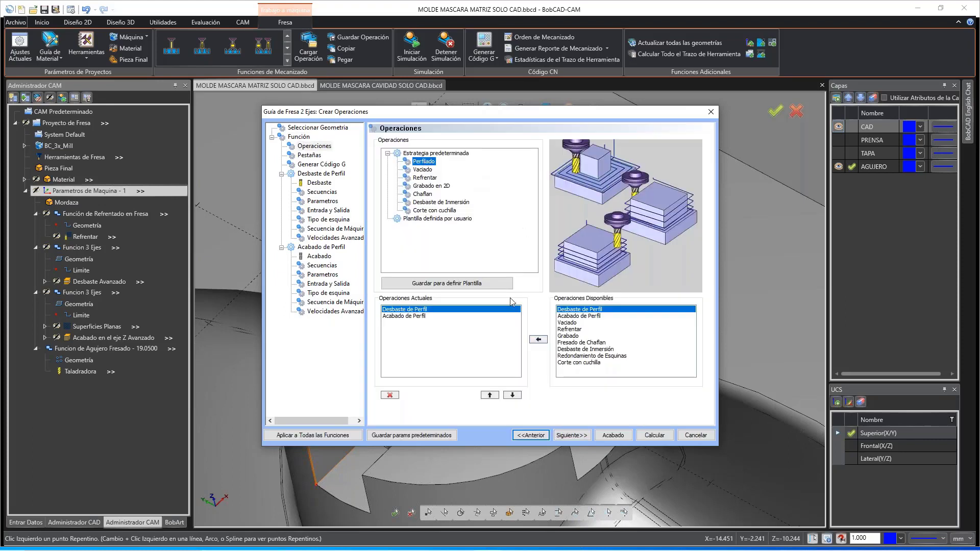
click(421, 316)
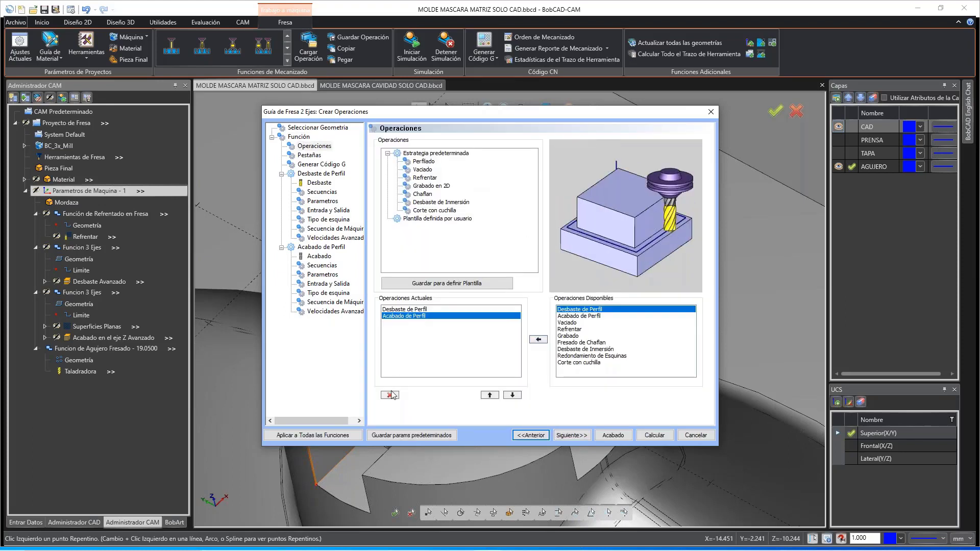
click(391, 395)
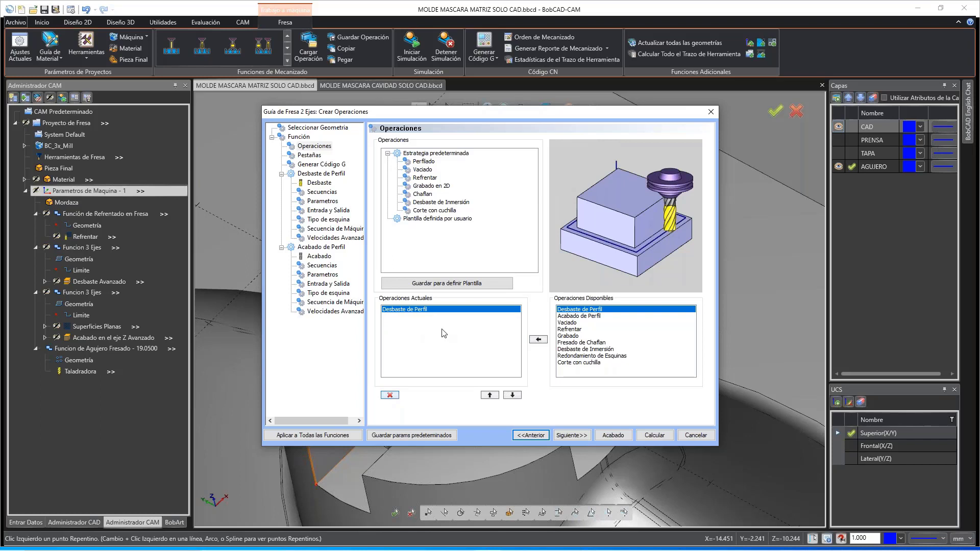
Step: Return to the function parameters and enable Extensión at 50%, with the end the same as the start
click(539, 437)
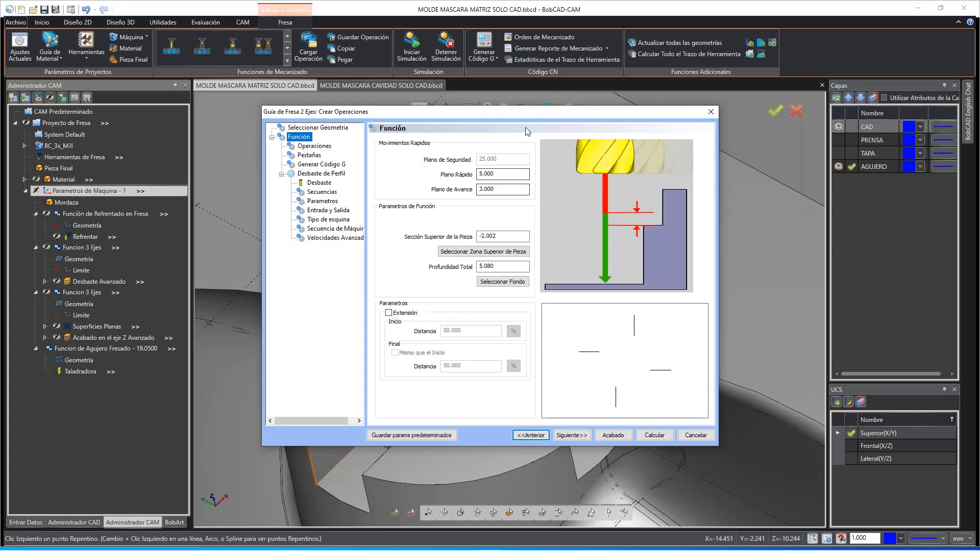
drag(549, 114, 702, 30)
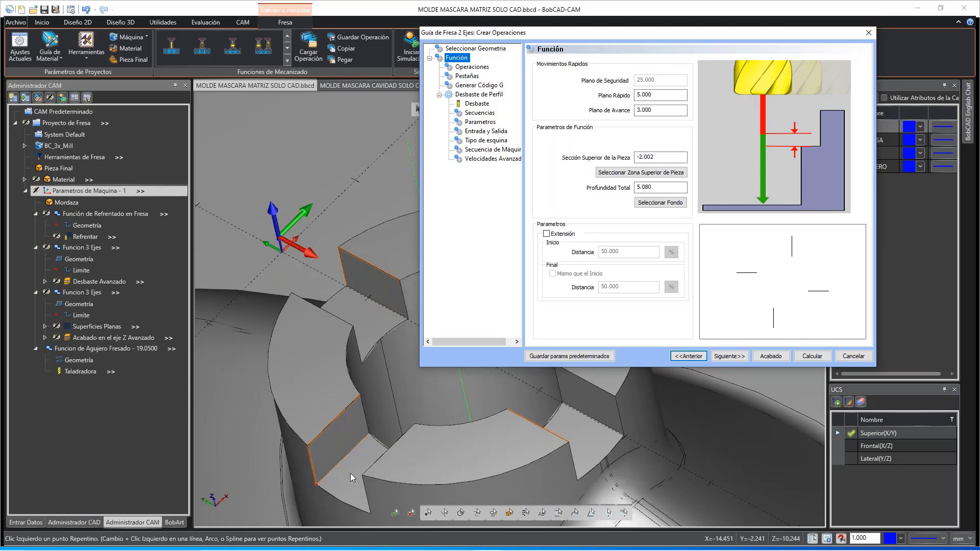
click(560, 238)
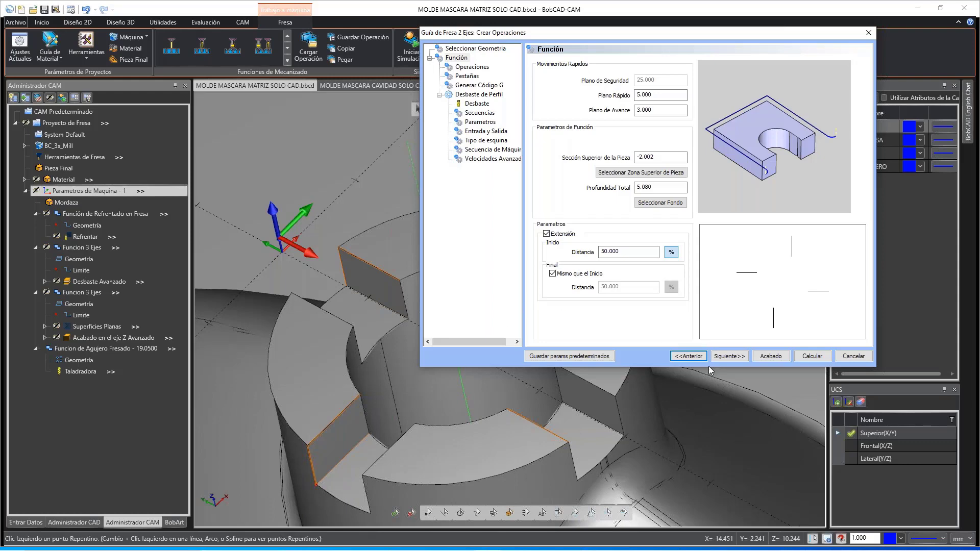
Step: Set the Desbaste tool diameter to 6.35 mm, leaving the tabs and G-code options at their defaults
click(734, 358)
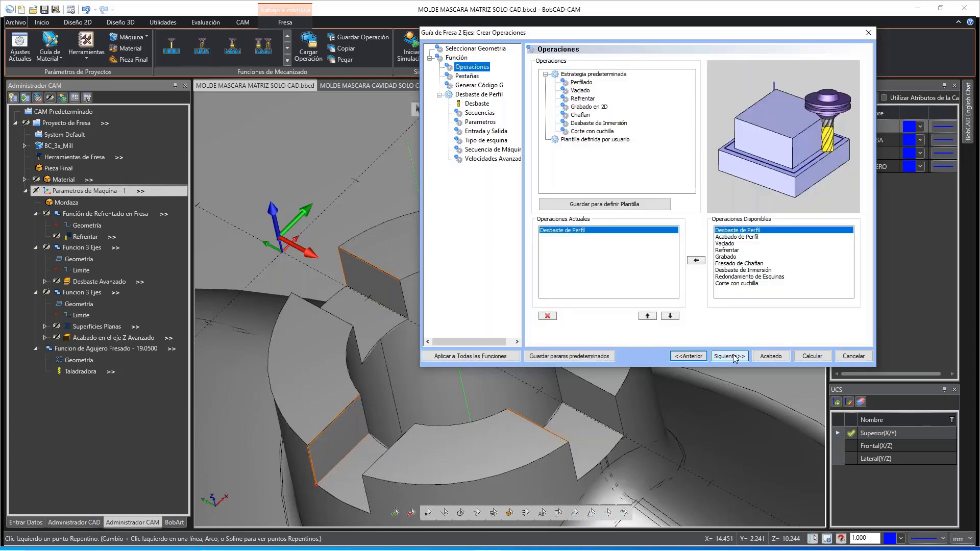
click(733, 356)
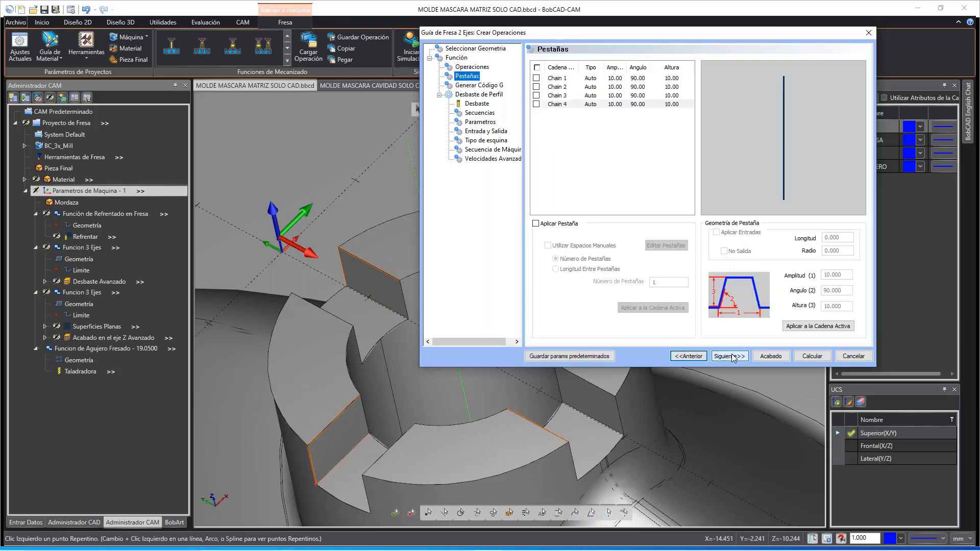
click(733, 356)
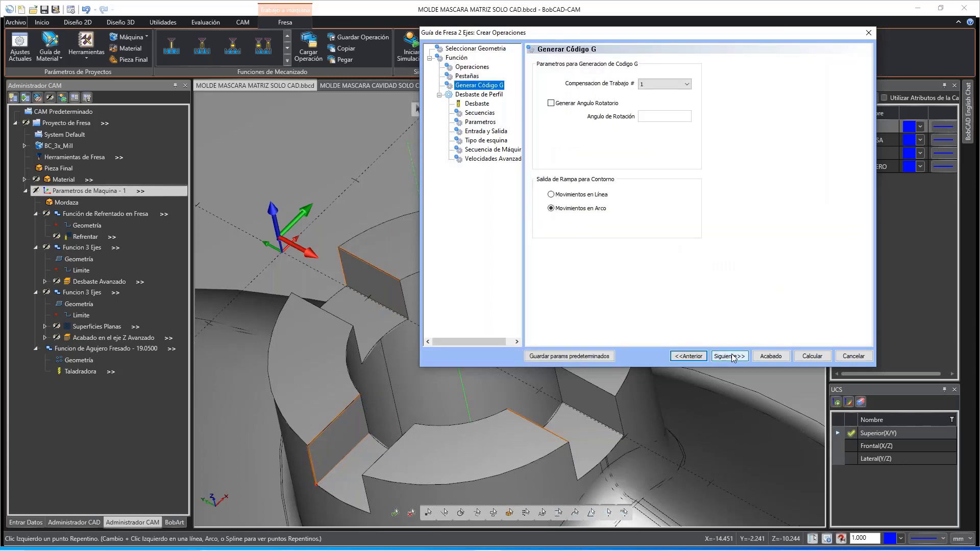
click(733, 356)
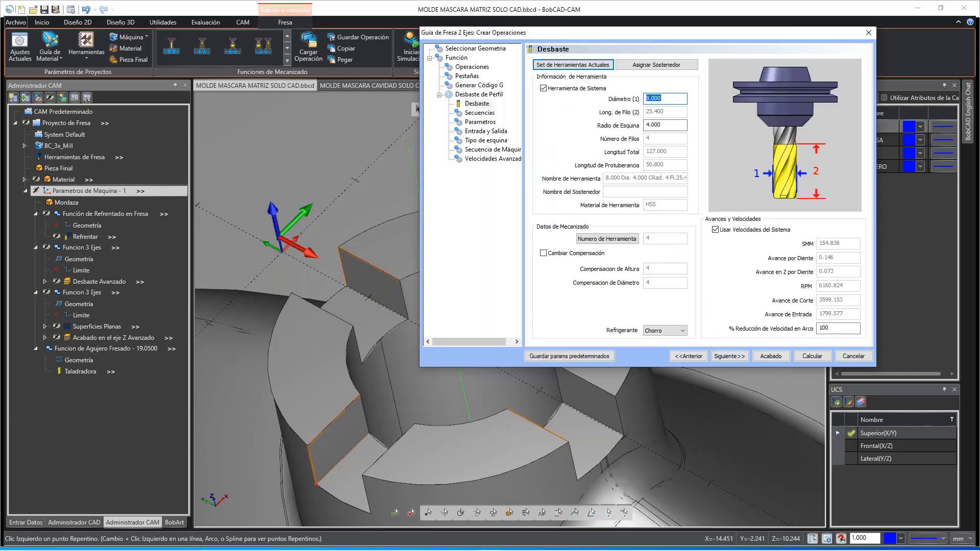
text(6.35)
key(Tab)
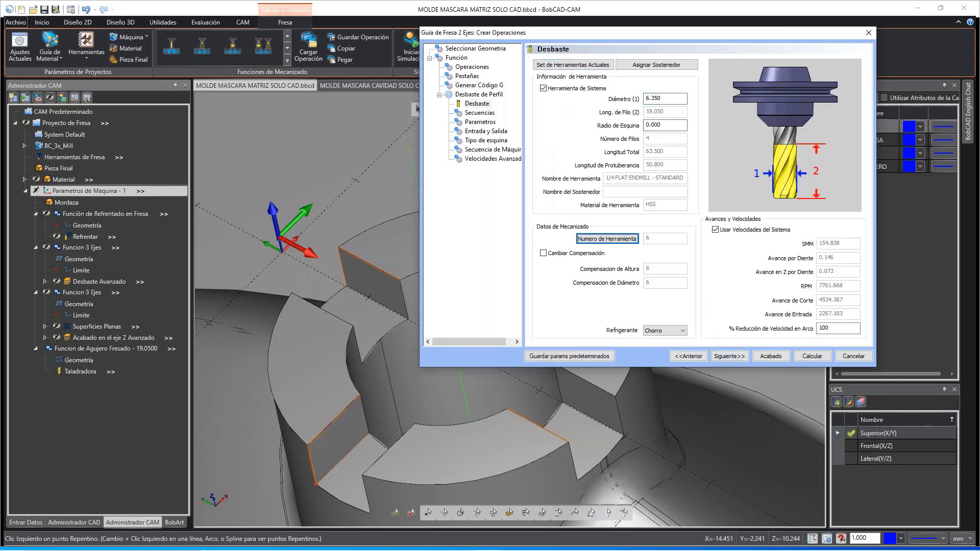
Step: Use the Rampa para Contorno sequence with Derecho system compensation for the profile roughing
click(740, 358)
click(588, 95)
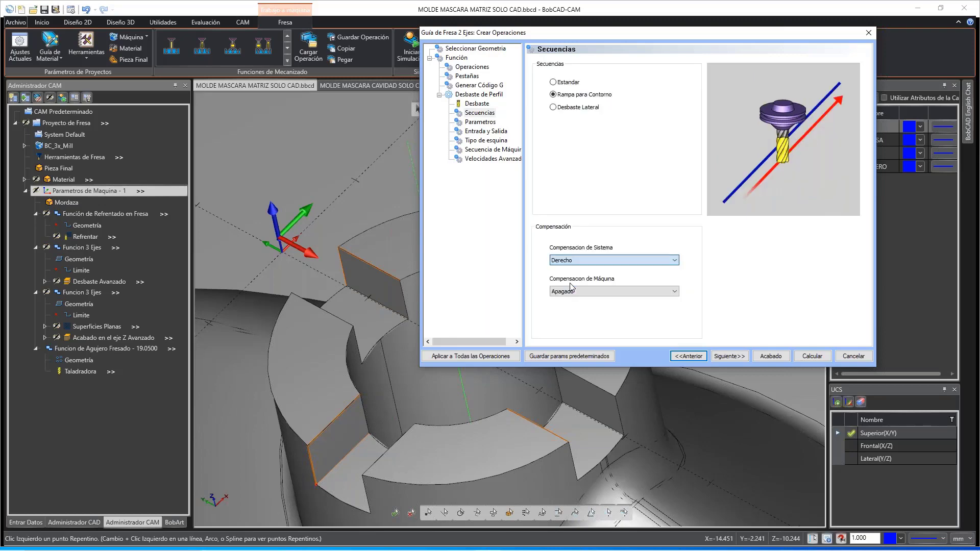
click(730, 357)
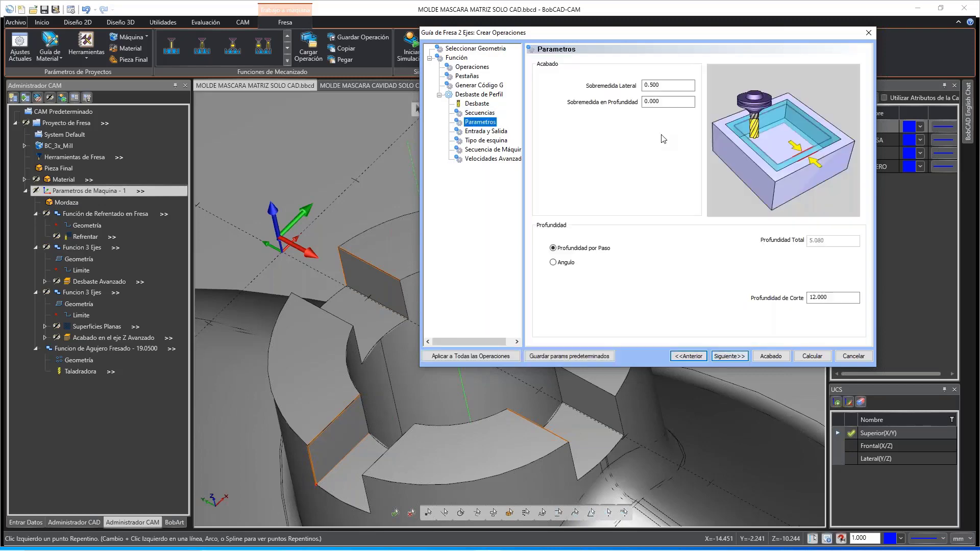
Step: Set the roughing's lateral allowance to 0 and its cutting depth to 0.5 mm using Profundidad por Paso
text(0)
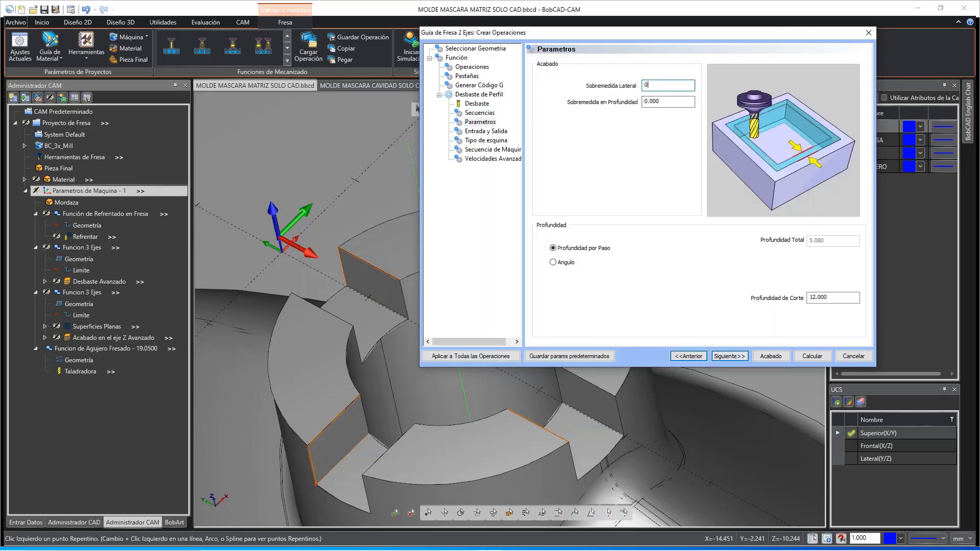
click(582, 247)
double_click(829, 298)
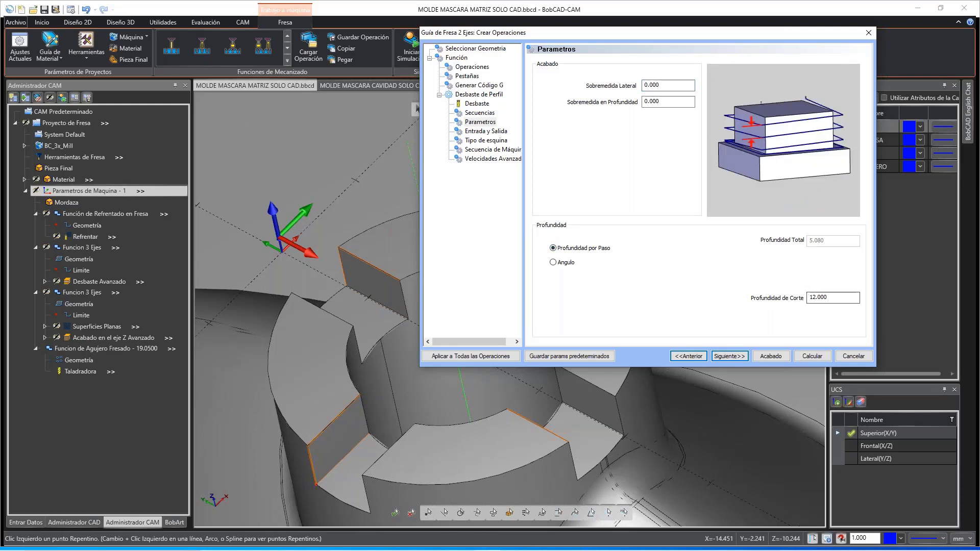
text(0.5)
key(Tab)
click(734, 360)
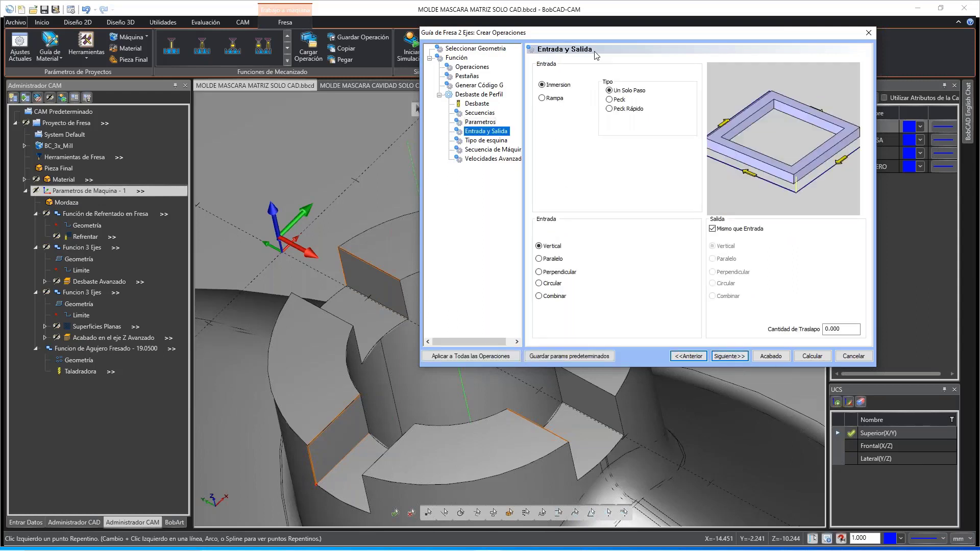
Step: Choose a Paralelo entry for the roughing, keep the remaining corner and feed settings, and calculate the toolpath
click(554, 261)
double_click(675, 284)
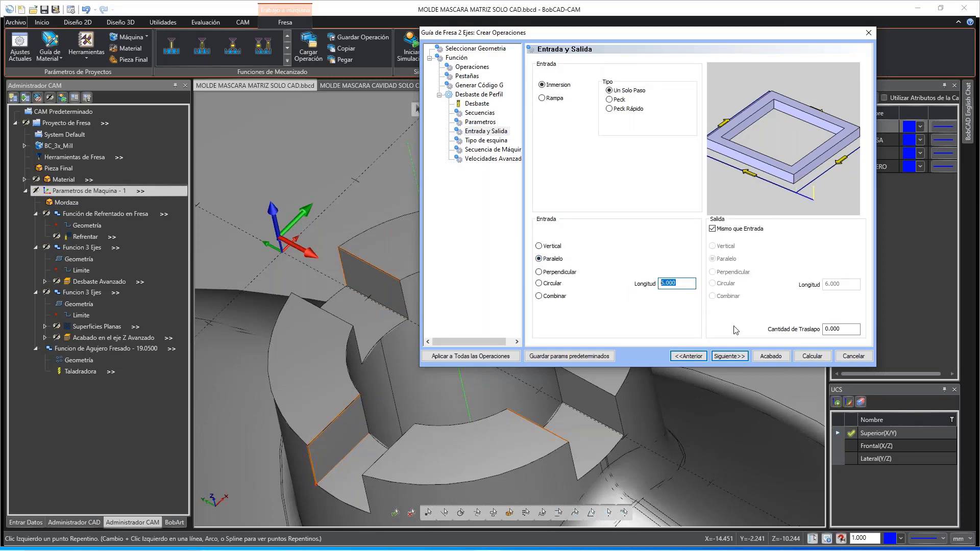
click(741, 357)
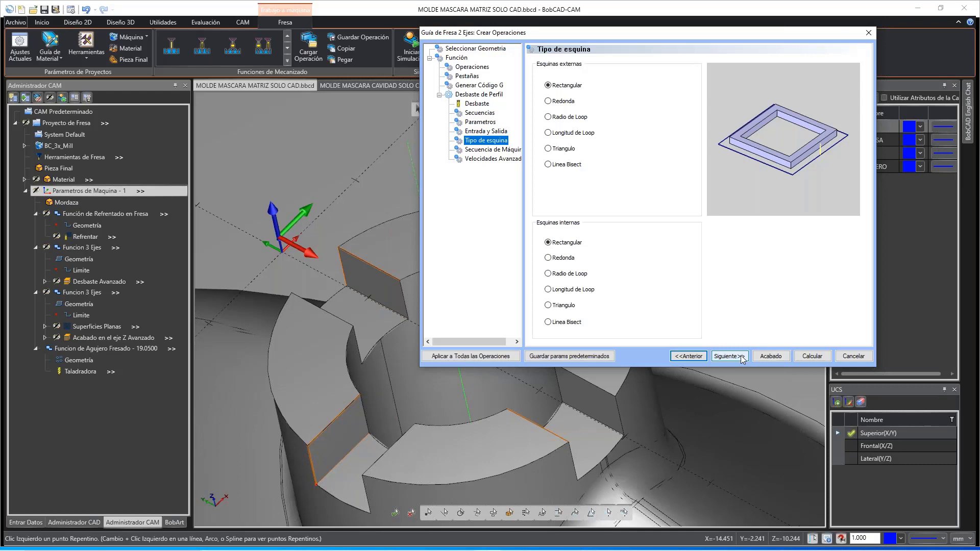
click(741, 356)
click(740, 356)
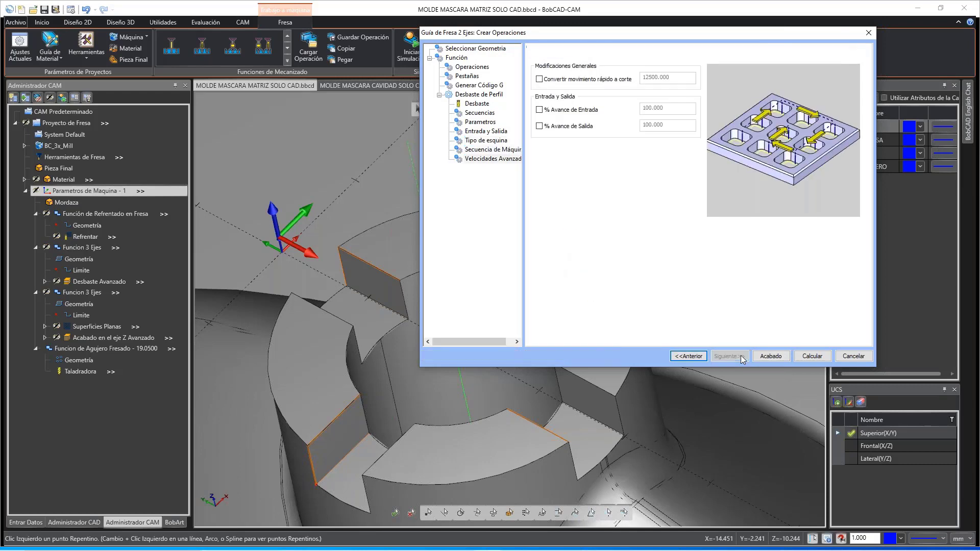
click(814, 359)
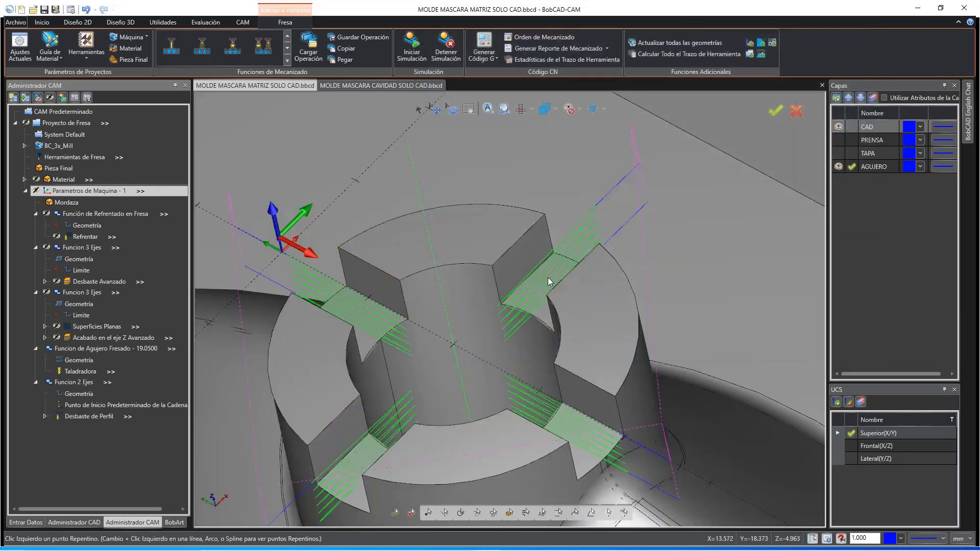
Step: Check the slot toolpaths, turn off Extensión in Funcion 2 Ejes, and recalculate them
middle_drag(546, 280, 509, 273)
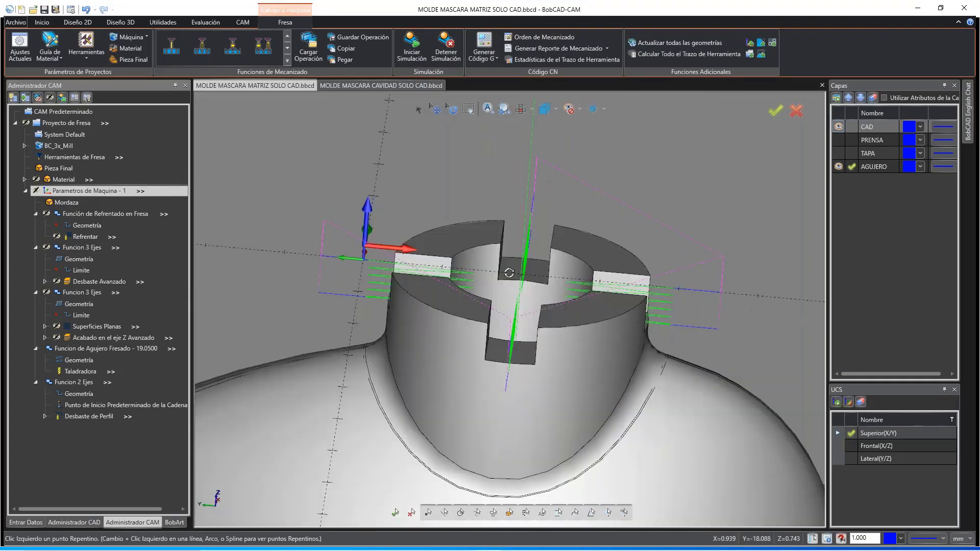
scroll(409, 285, up, 5)
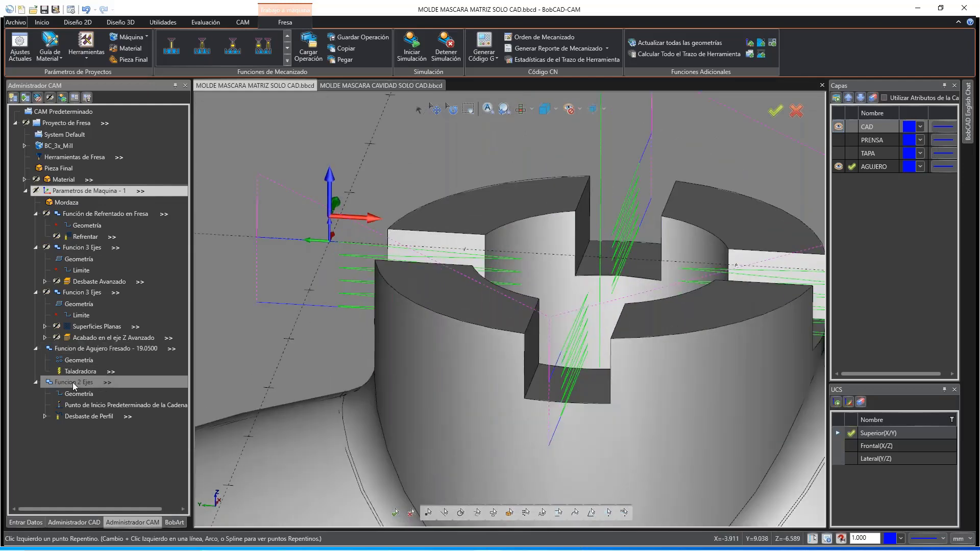
right_click(78, 381)
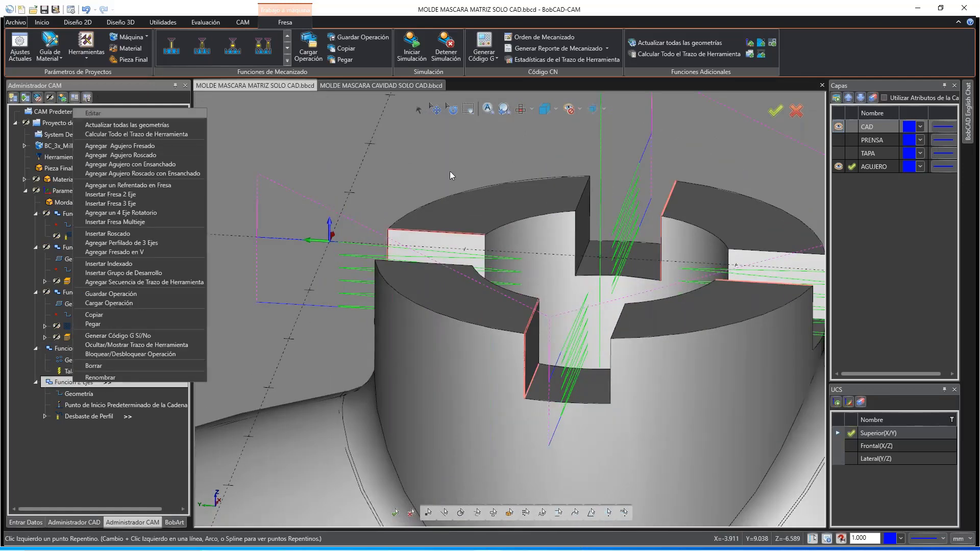
key(Return)
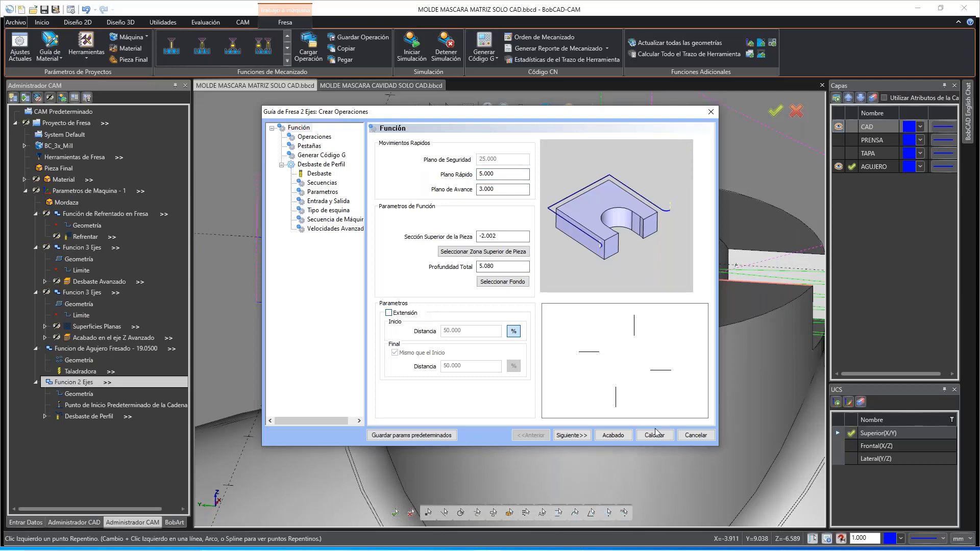
click(654, 435)
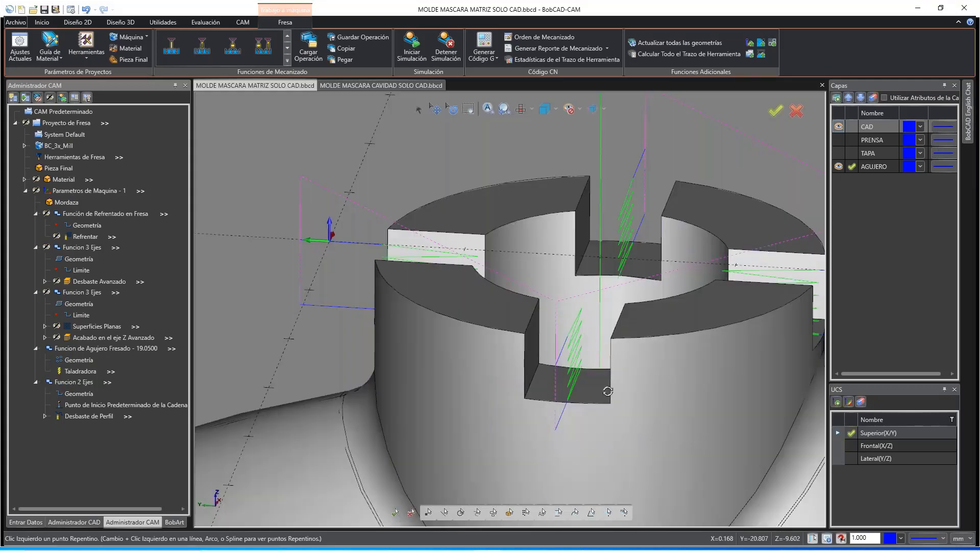
middle_drag(607, 391, 476, 261)
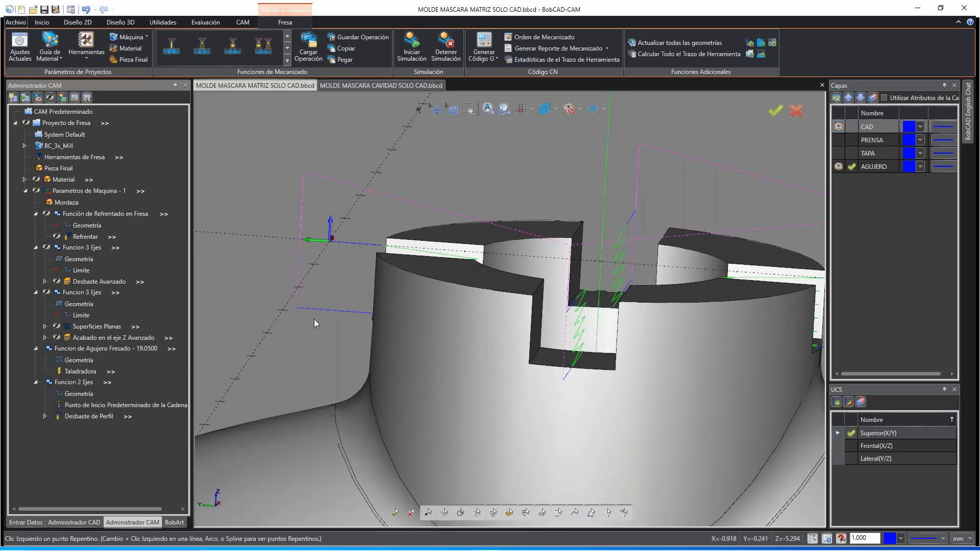
Step: Turn Extensión back on in Funcion 2 Ejes at 50% for both start and end, recalculate, and check the slot toolpaths
right_click(99, 384)
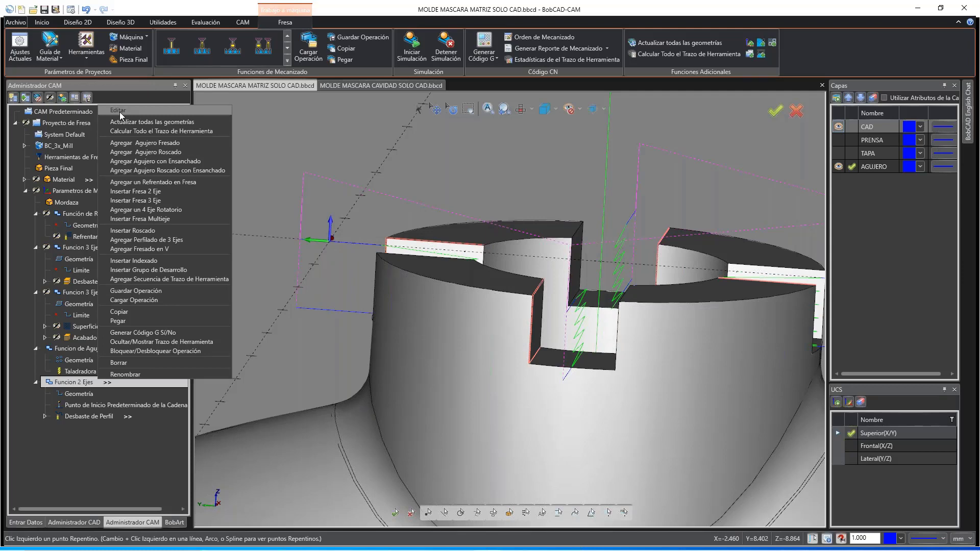
click(119, 112)
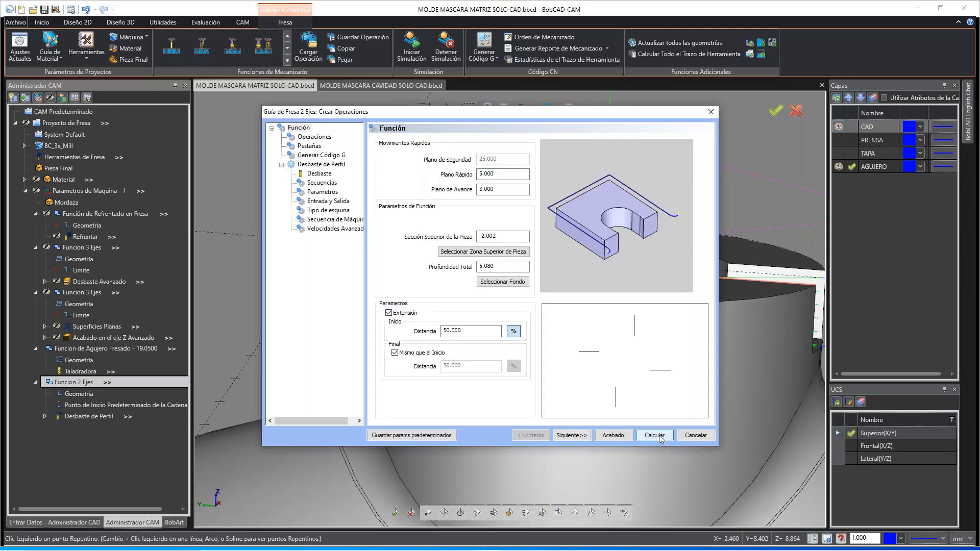
click(660, 437)
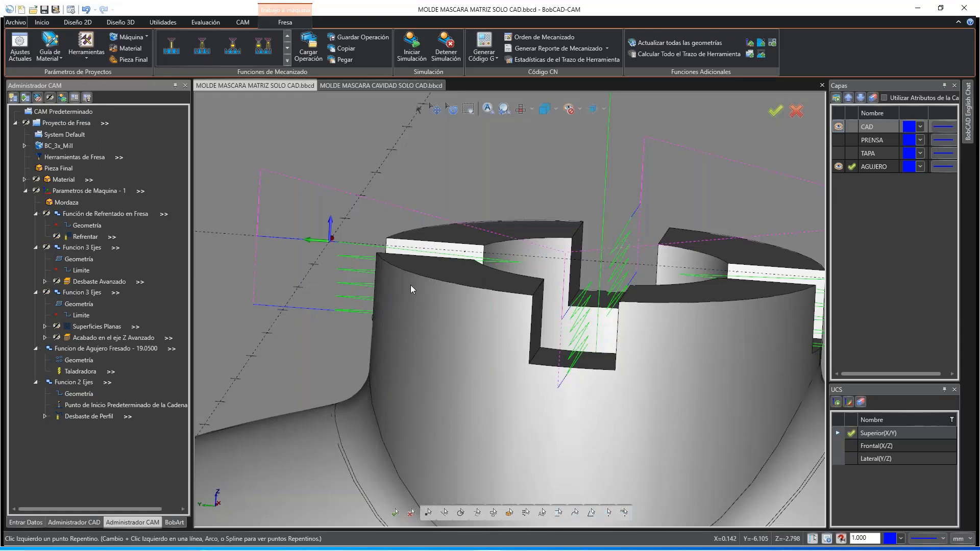
middle_drag(487, 284, 538, 307)
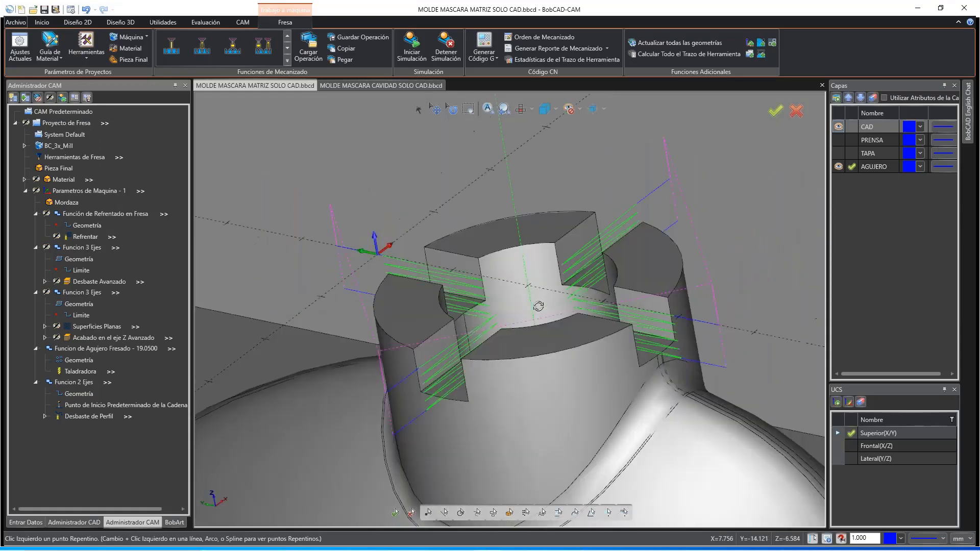
scroll(538, 306, down, 8)
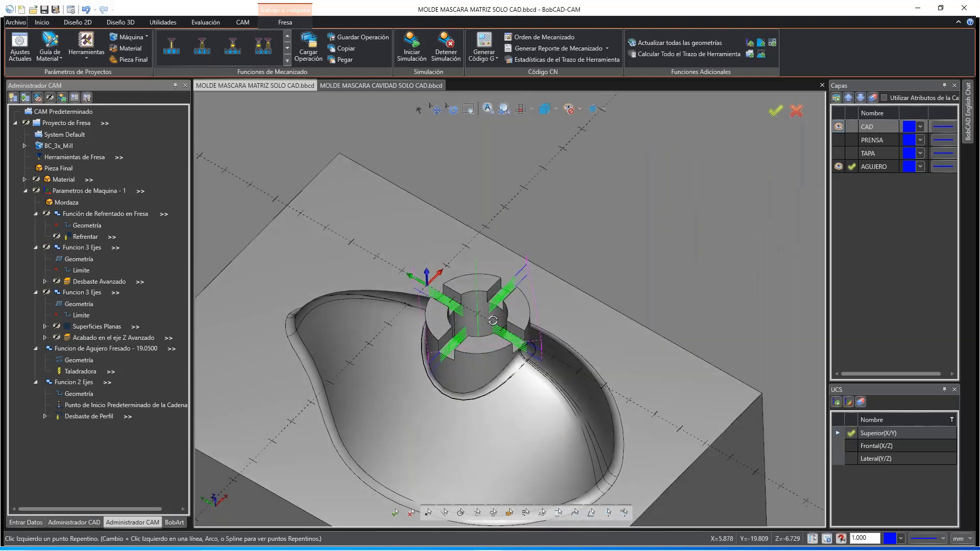
scroll(493, 320, down, 6)
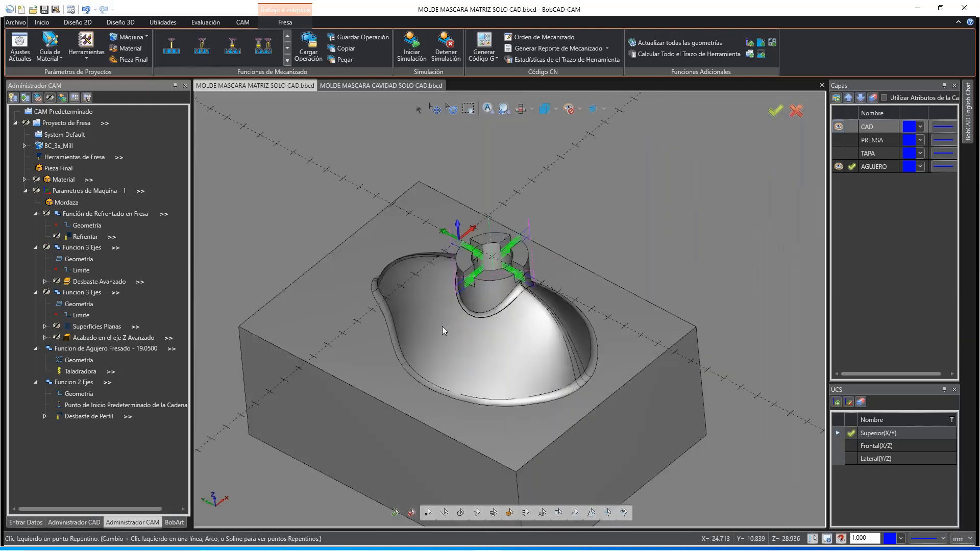
Step: Preview the Acabado en el eje Z Avanzado toolpath over the whole mask, and inspect the bare junction around the ring's base
click(136, 338)
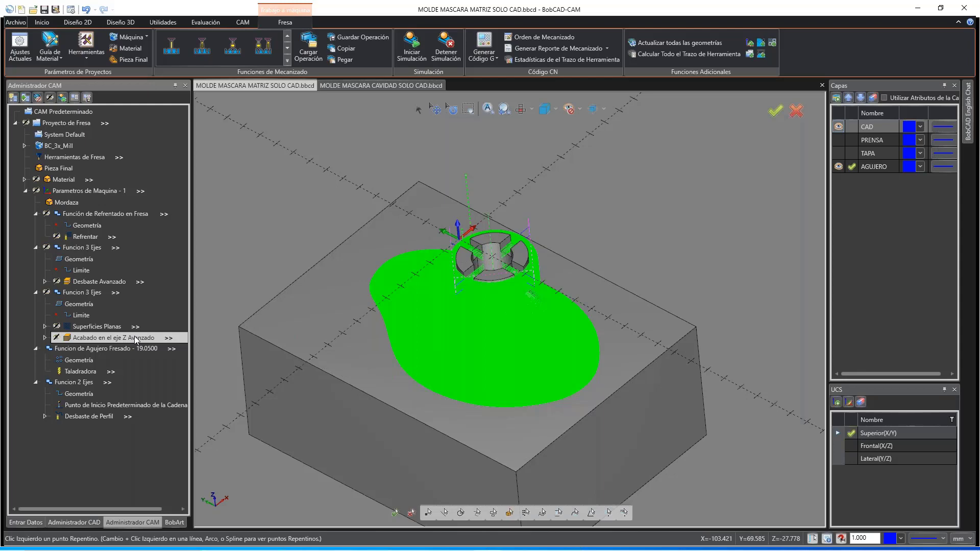
click(88, 294)
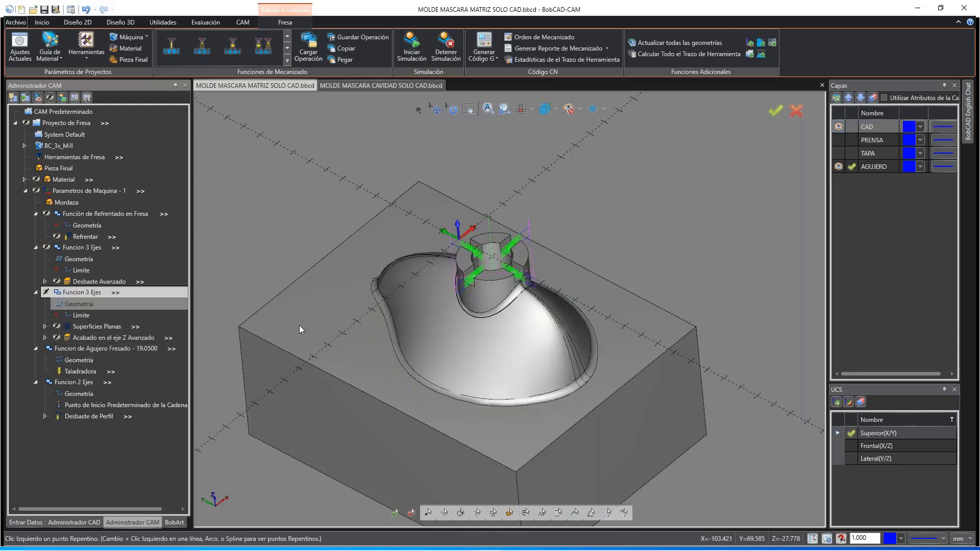
scroll(518, 302, up, 5)
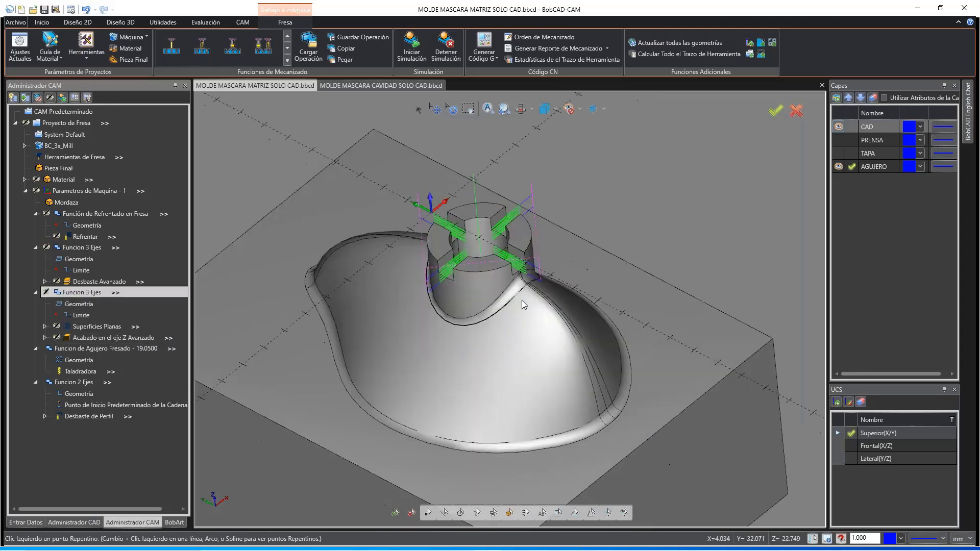
scroll(307, 333, down, 3)
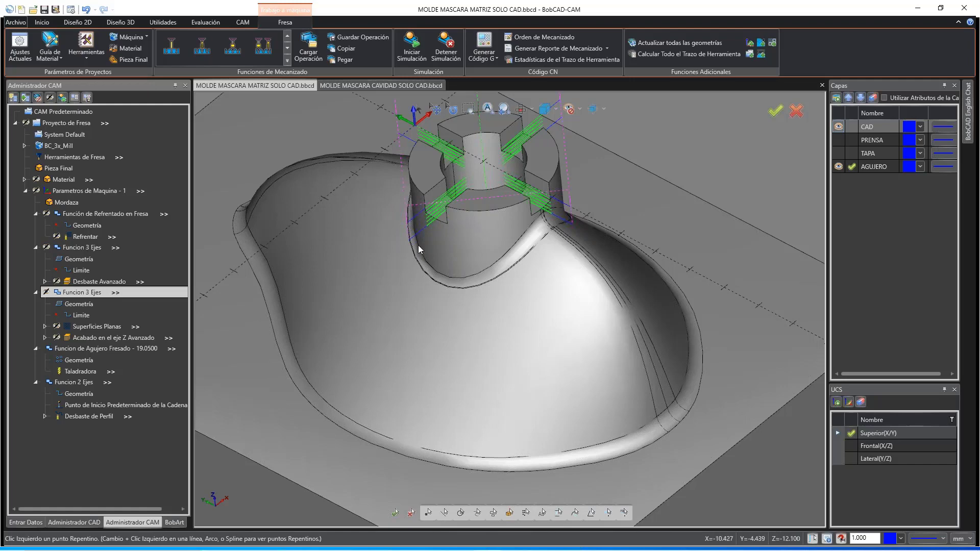
middle_drag(463, 232, 459, 208)
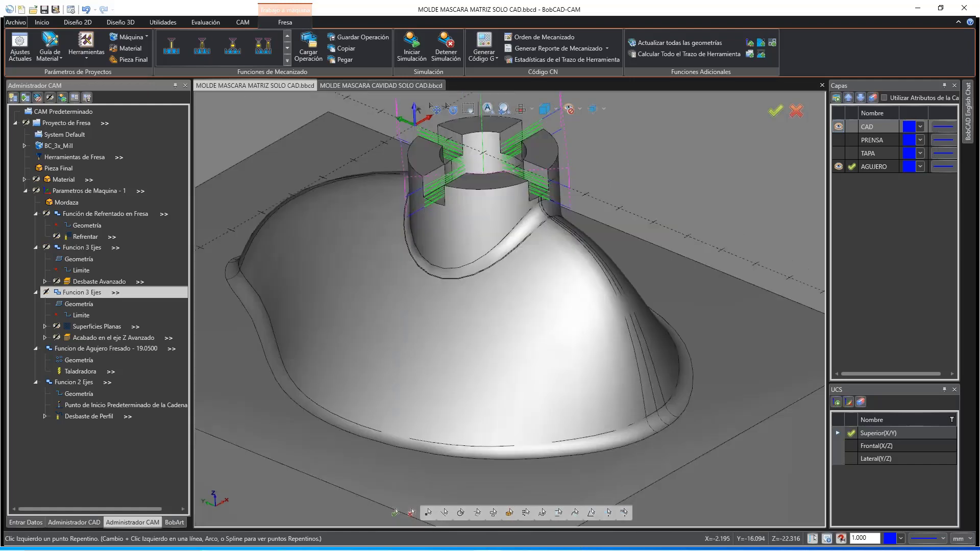
Step: Examine the Acabado en el eje Z Avanzado passes up close where the ring meets the curved mask surface
click(82, 336)
scroll(441, 339, down, 3)
middle_drag(441, 339, 487, 255)
scroll(486, 256, up, 3)
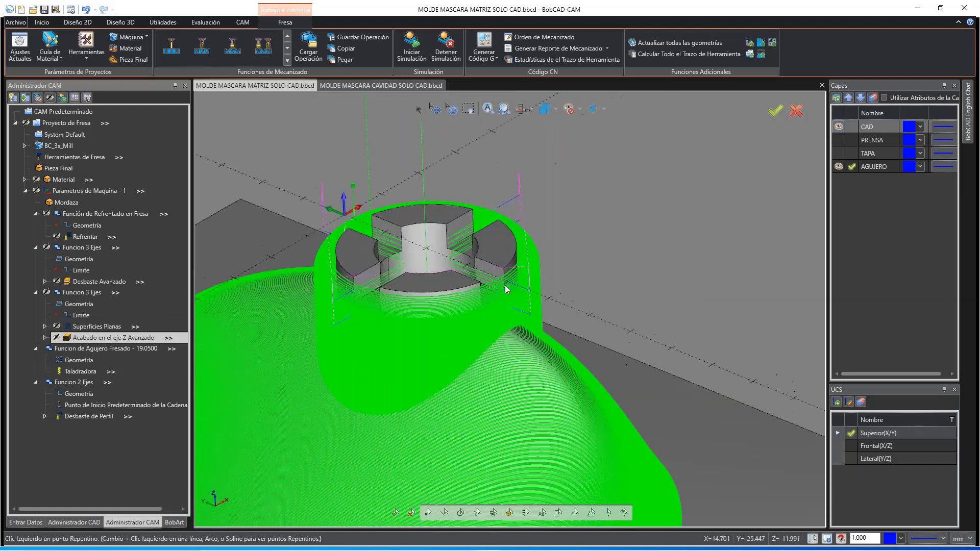
scroll(505, 289, up, 3)
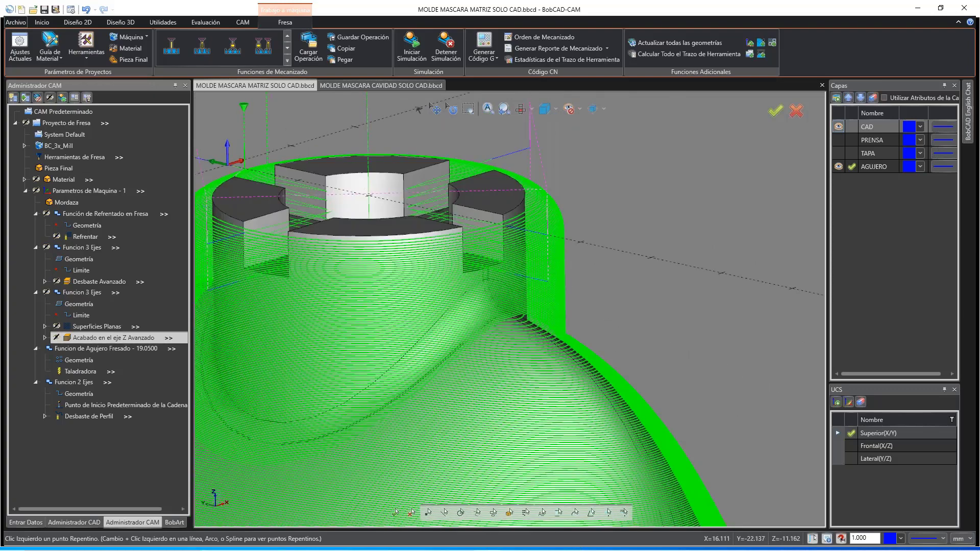
scroll(502, 314, up, 3)
scroll(502, 314, down, 2)
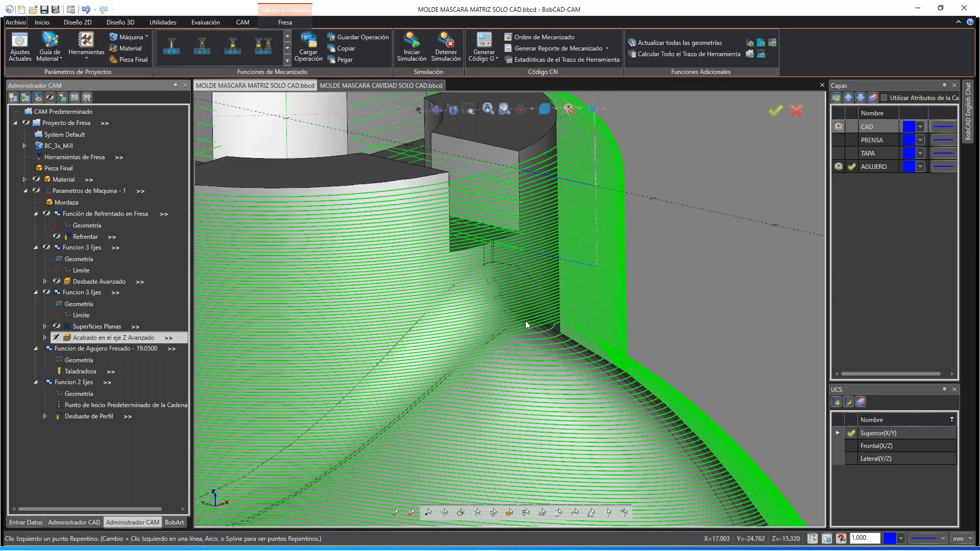
scroll(529, 325, down, 3)
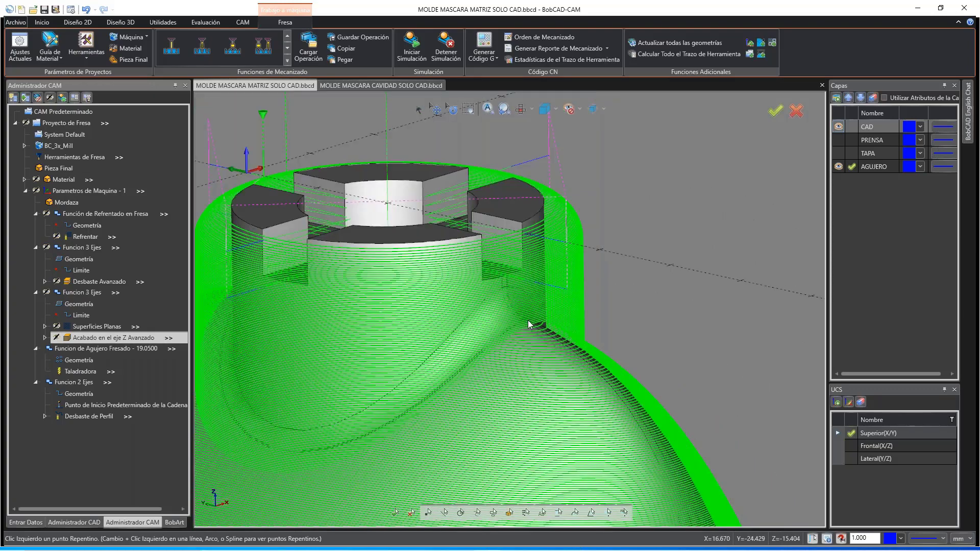
scroll(500, 322, up, 3)
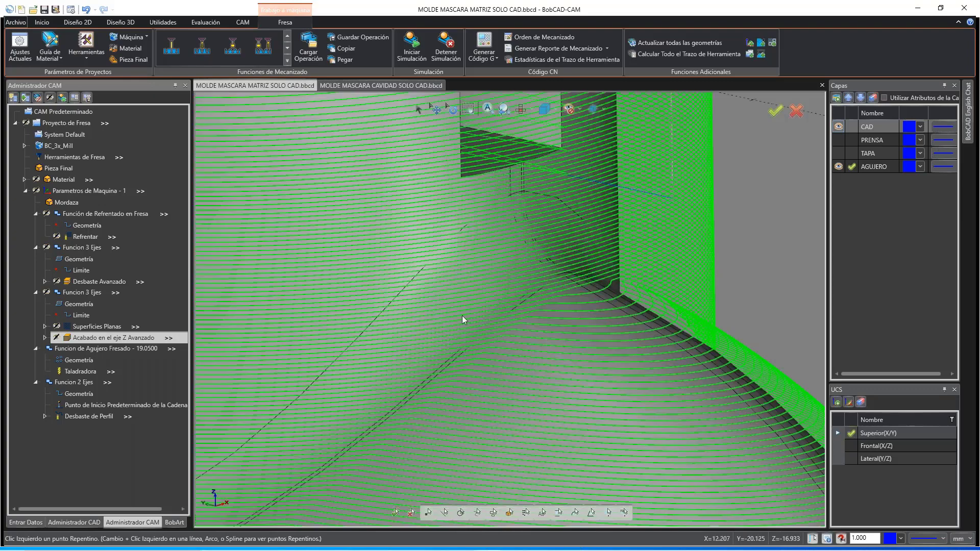
scroll(442, 316, down, 2)
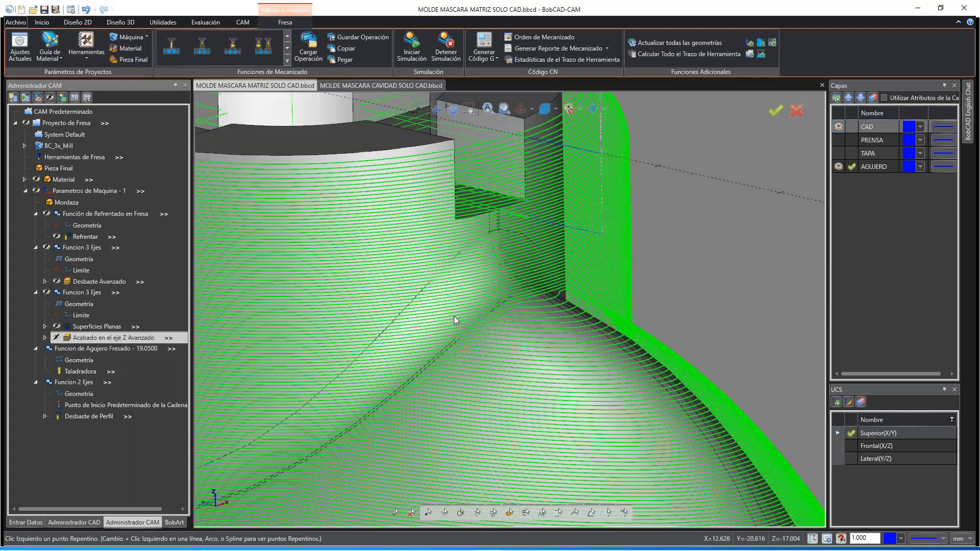
scroll(490, 314, up, 2)
scroll(460, 313, down, 4)
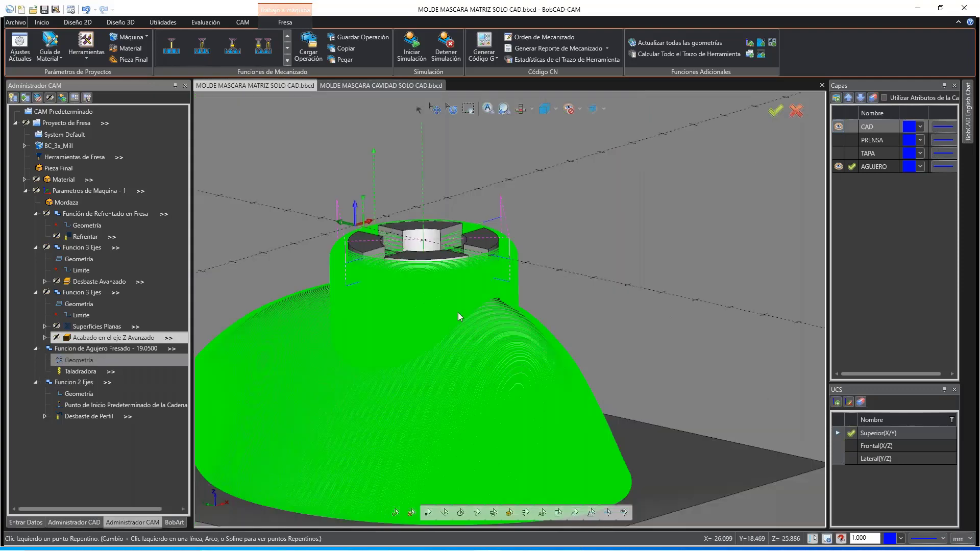
scroll(463, 346, up, 1)
scroll(463, 346, up, 3)
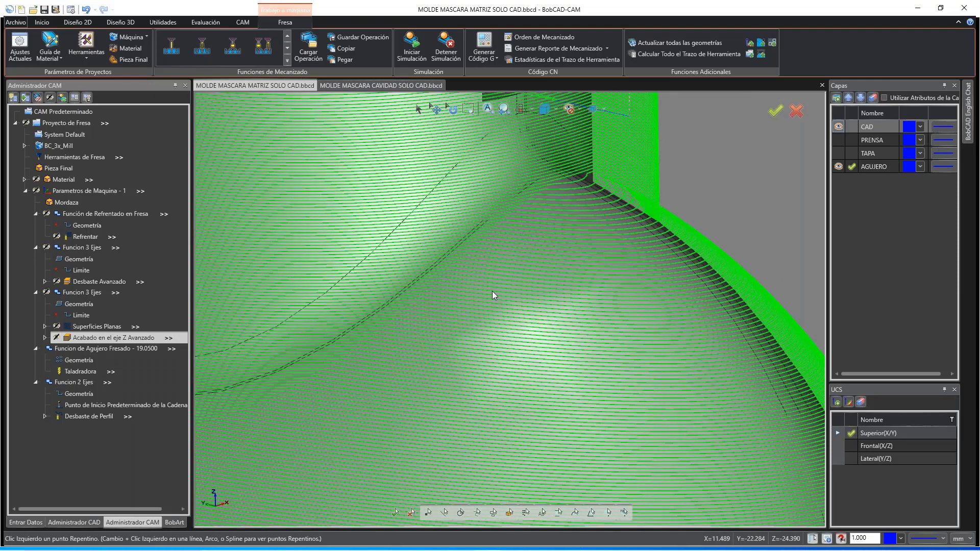
middle_drag(492, 291, 484, 195)
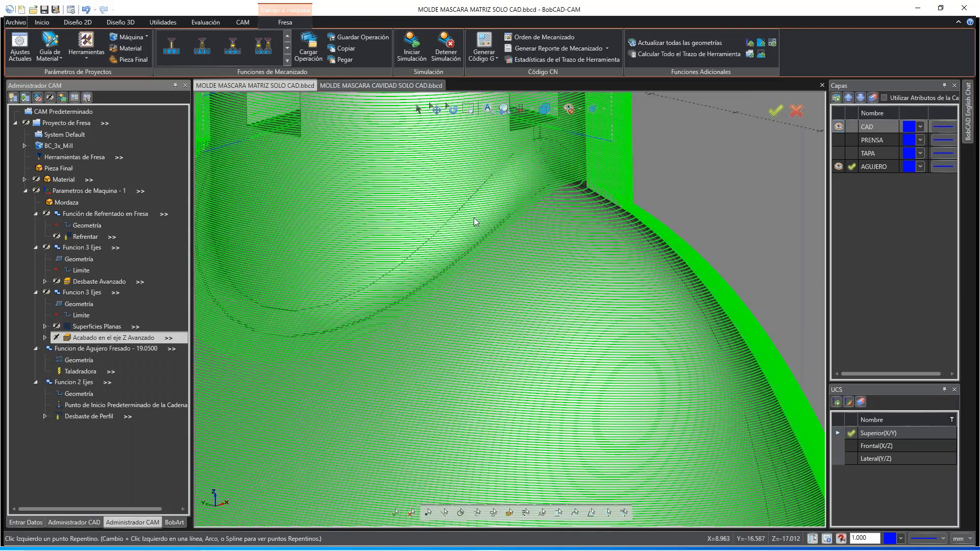
scroll(538, 242, down, 5)
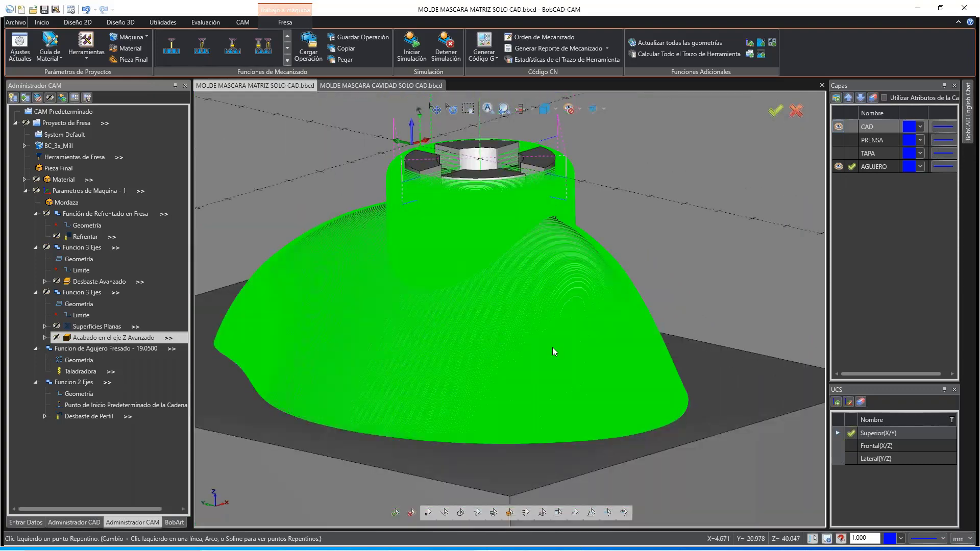
click(77, 291)
Step: Add a Fresa 3 Ejes function, show the TAPA layer, and select the whole mould model as the function's geometry
right_click(84, 190)
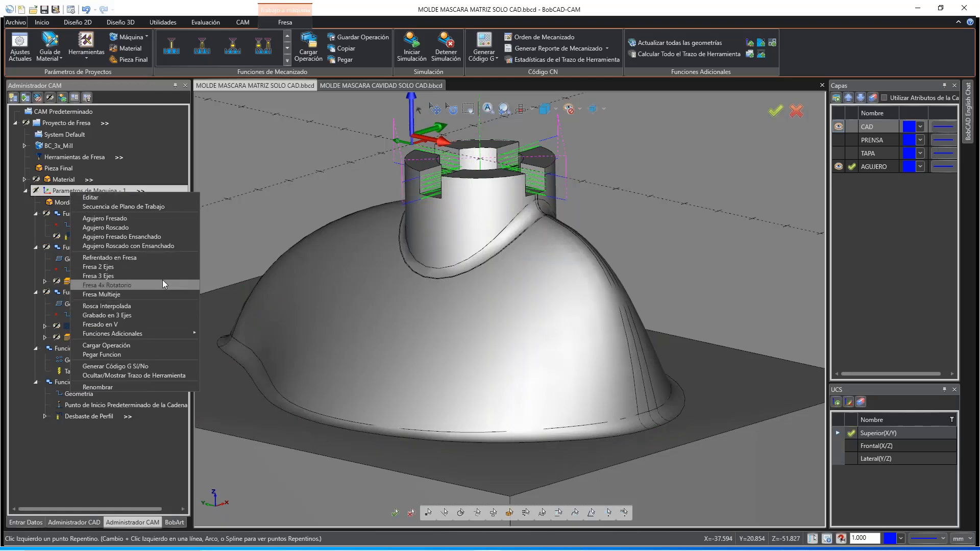
click(111, 278)
click(433, 179)
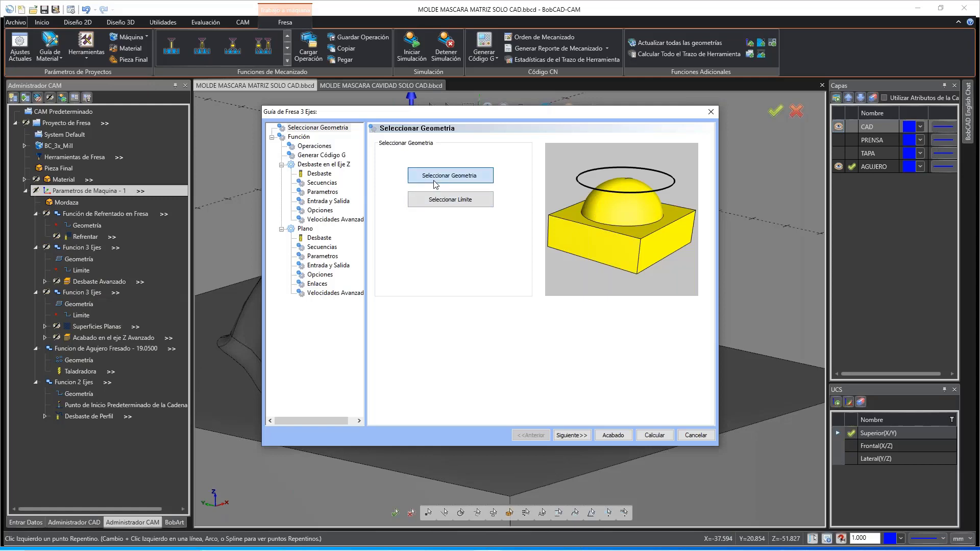
click(838, 154)
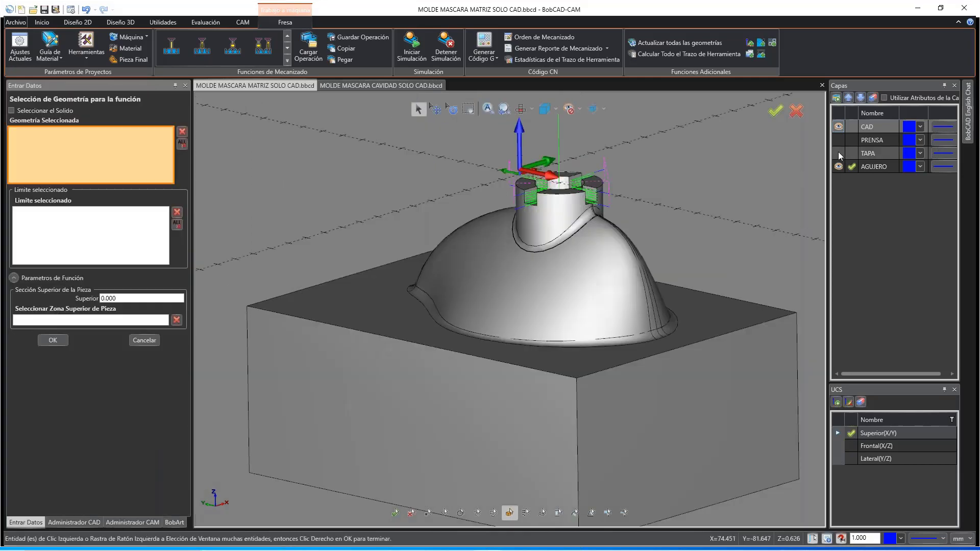
scroll(656, 189, down, 2)
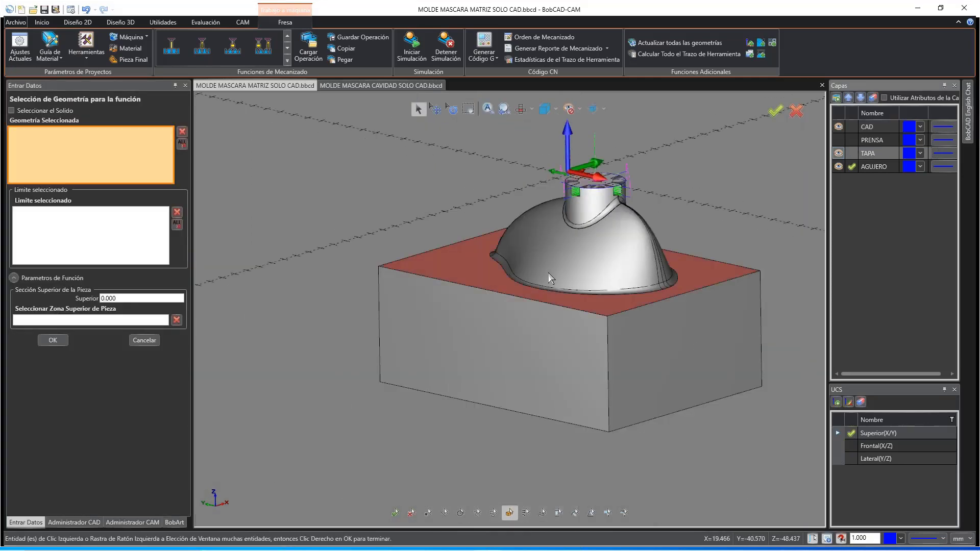
scroll(563, 307, down, 3)
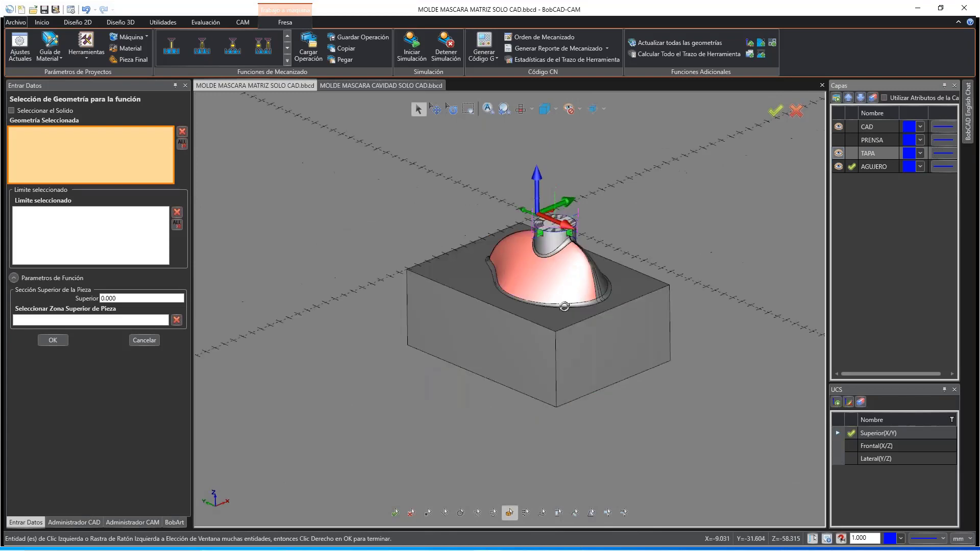
drag(383, 176, 739, 419)
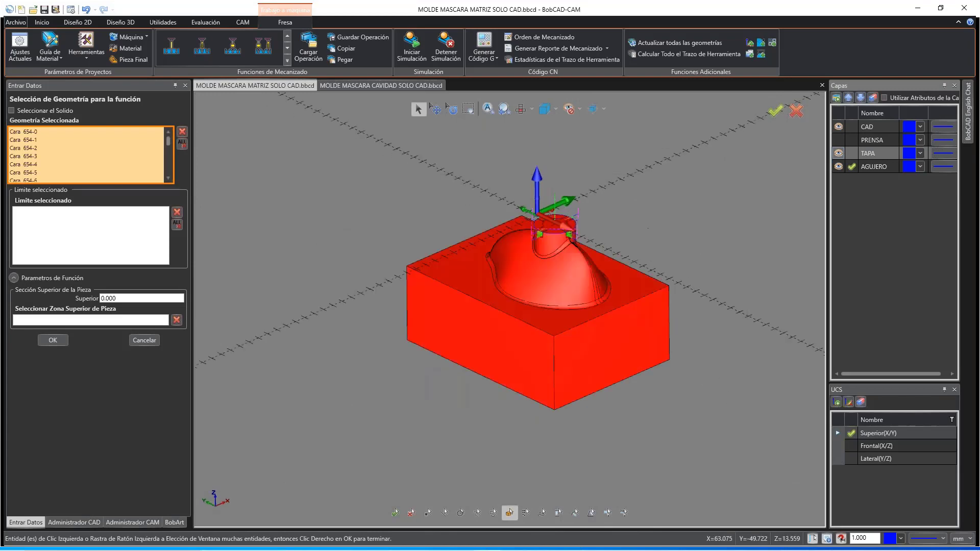
right_click(639, 196)
click(657, 199)
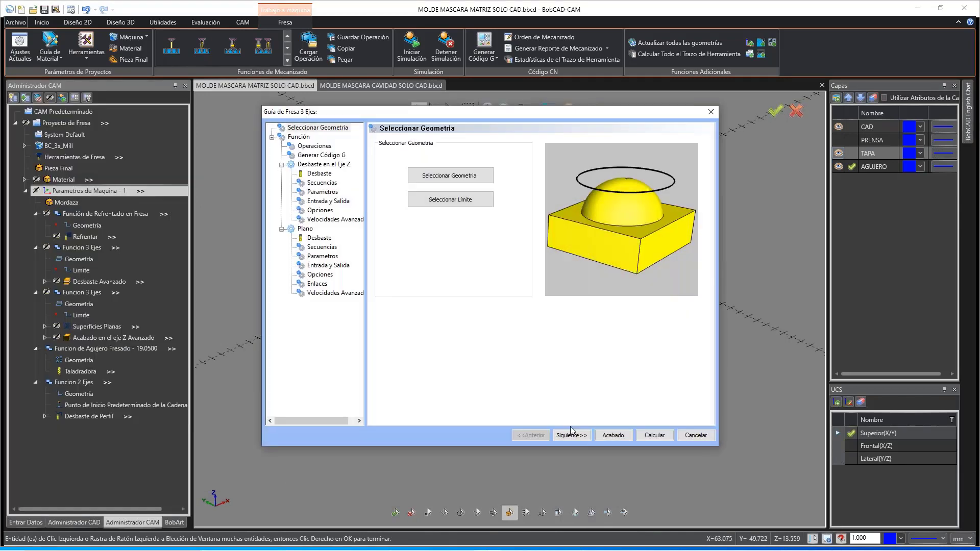
Step: Keep the default function settings and choose Lápiz as the 3-axis function's operation
click(573, 435)
click(574, 435)
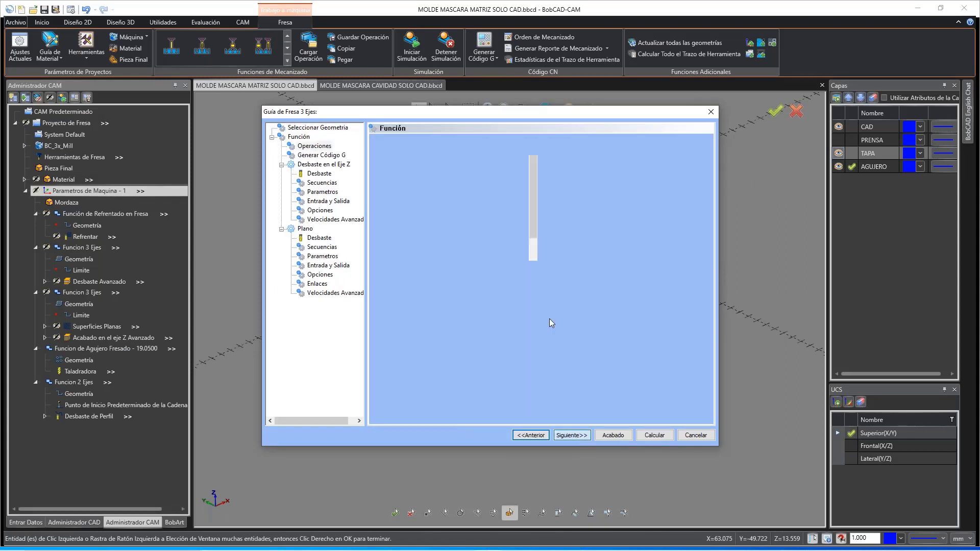
click(428, 255)
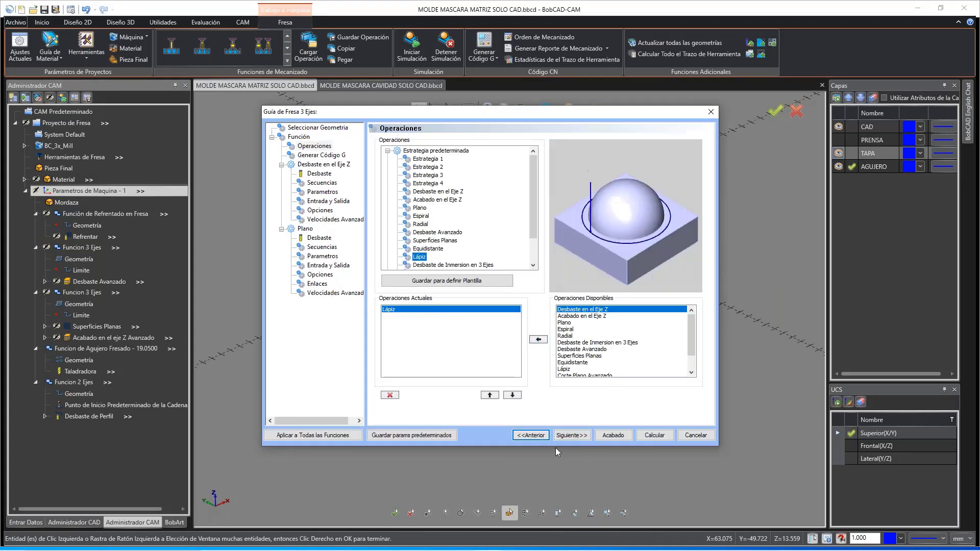
click(572, 436)
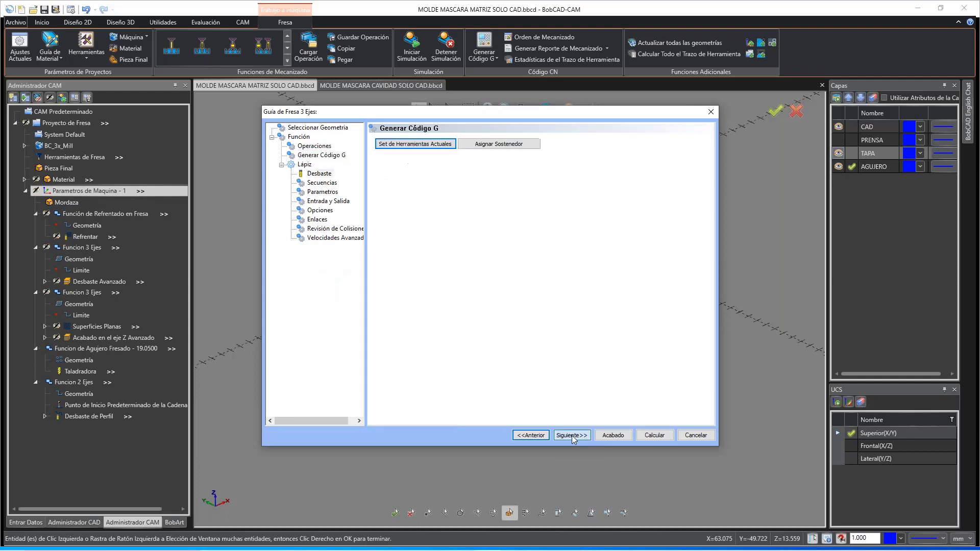
Step: Assign tool 4, the 8 mm cutter with a 4 mm corner radius, to the Lápiz operation
click(572, 435)
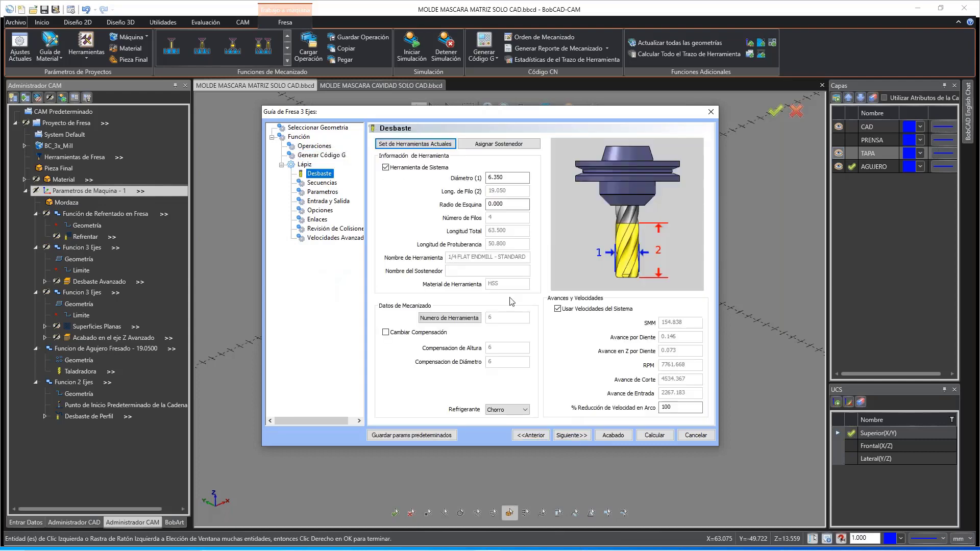
click(427, 146)
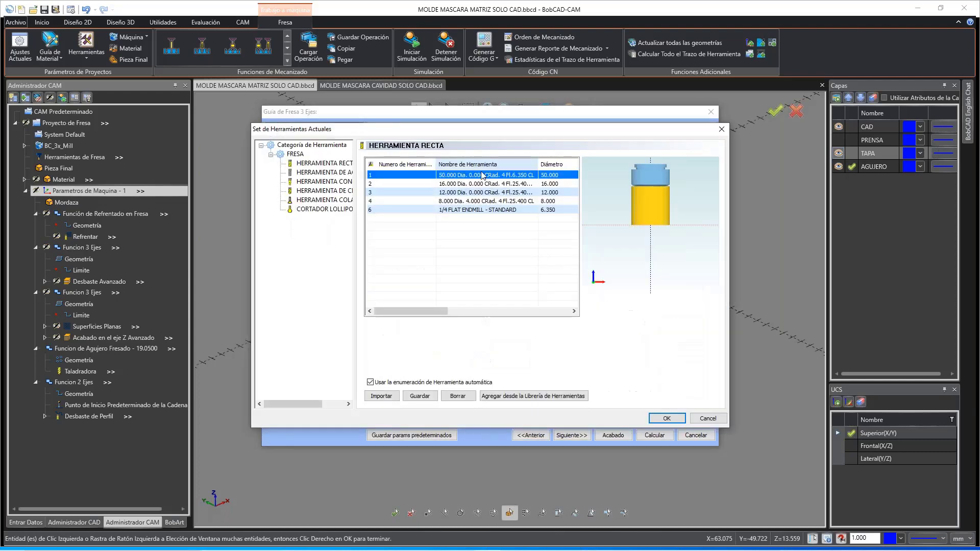
click(480, 203)
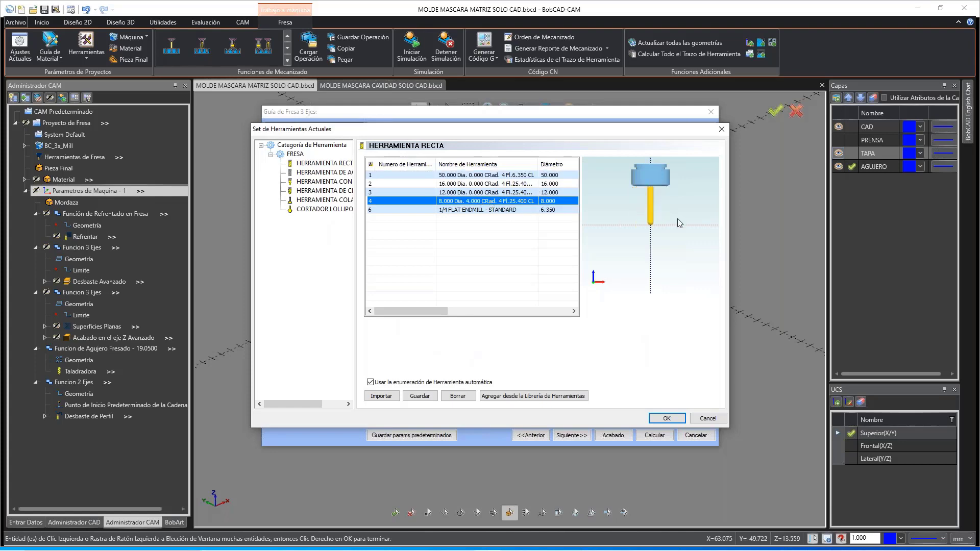
click(682, 416)
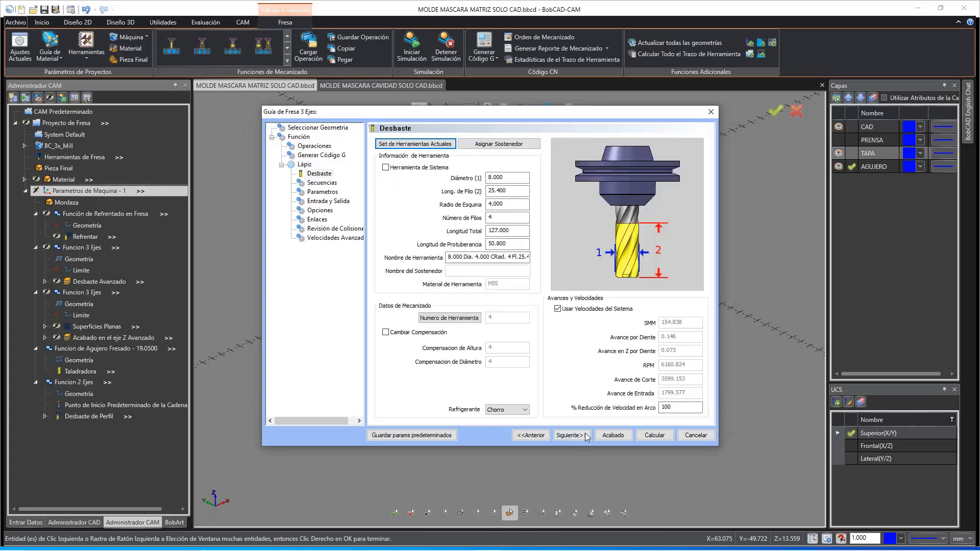
Step: Compare the conventional cutting direction with Fresado Escalonado for the Lápiz operation and keep Fresado Escalonado
click(571, 435)
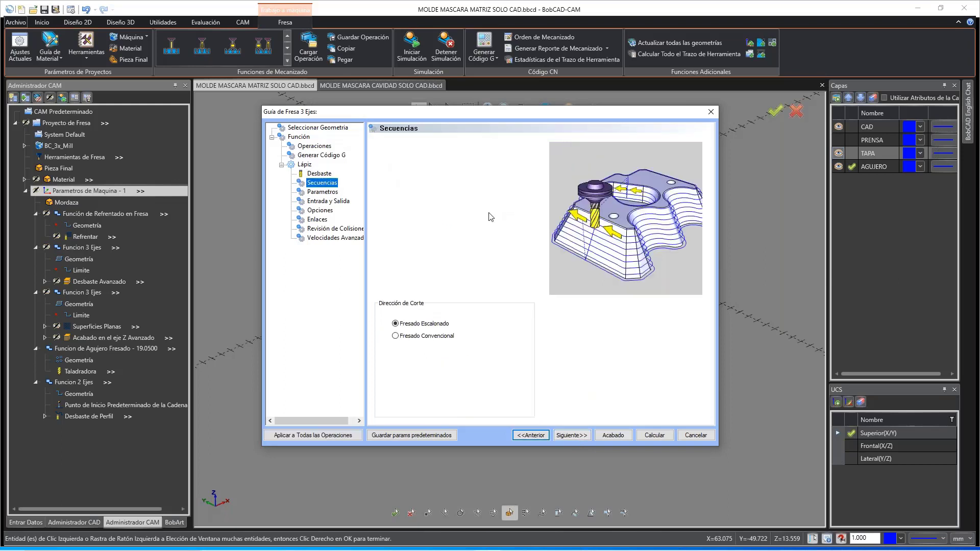
click(437, 337)
click(434, 325)
click(428, 337)
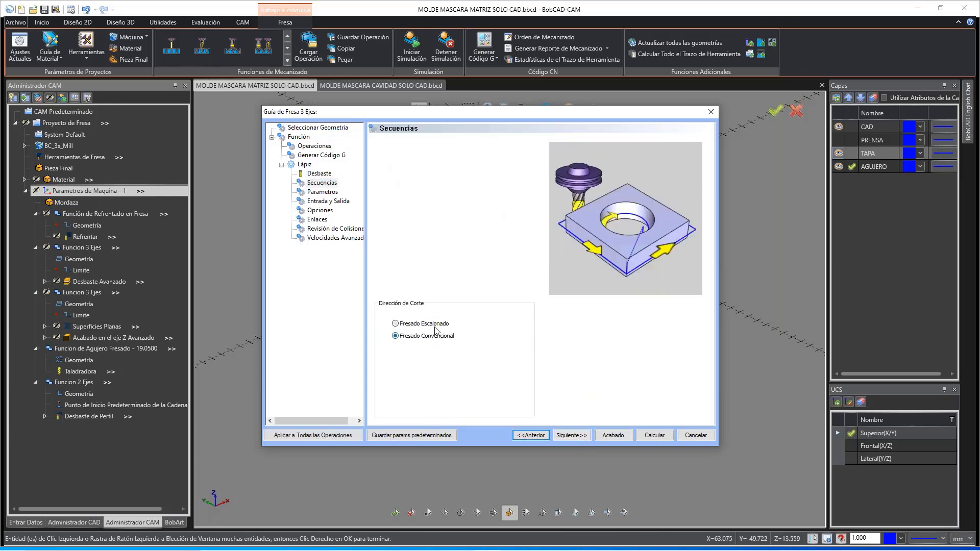
click(434, 326)
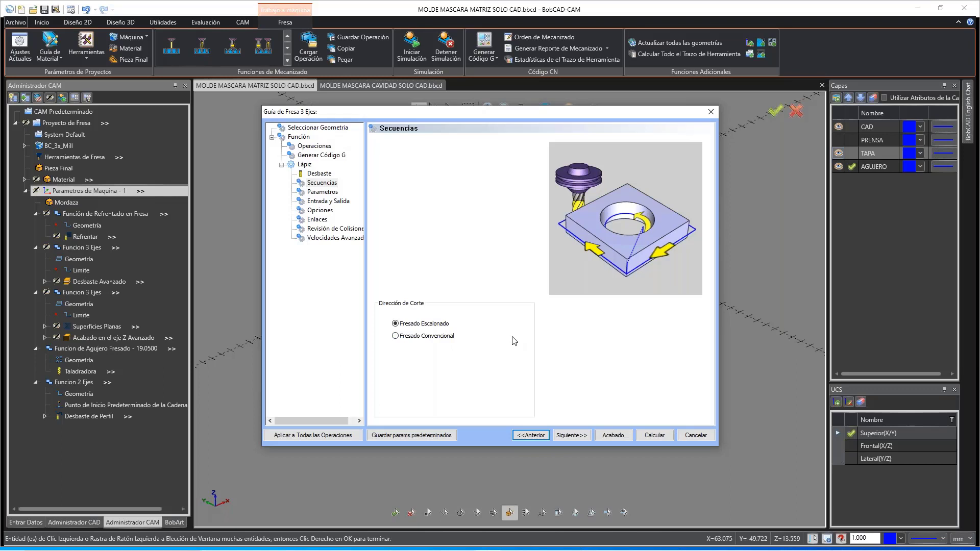
Step: Keep the default Lápiz parameters, entry and exit, options, links and advanced speeds, and calculate the toolpath
click(571, 436)
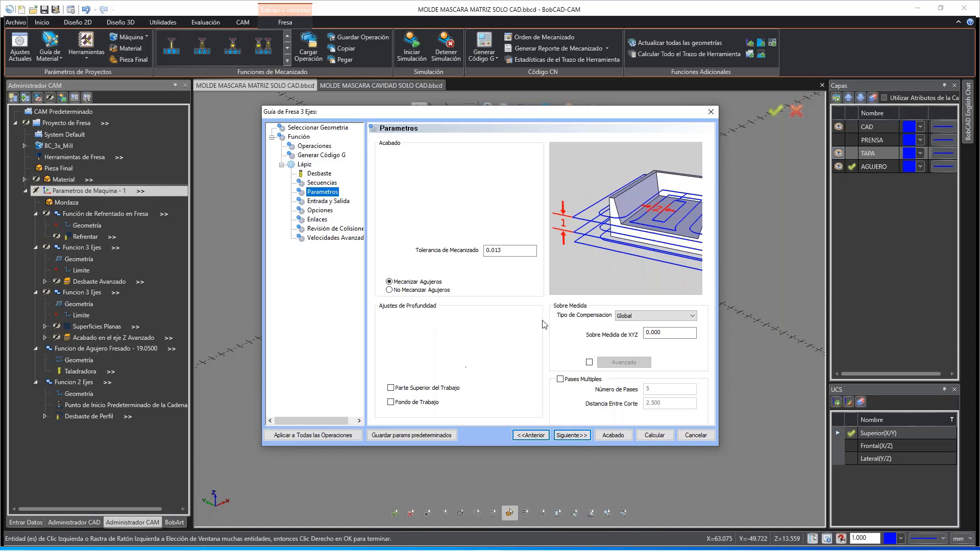
click(575, 435)
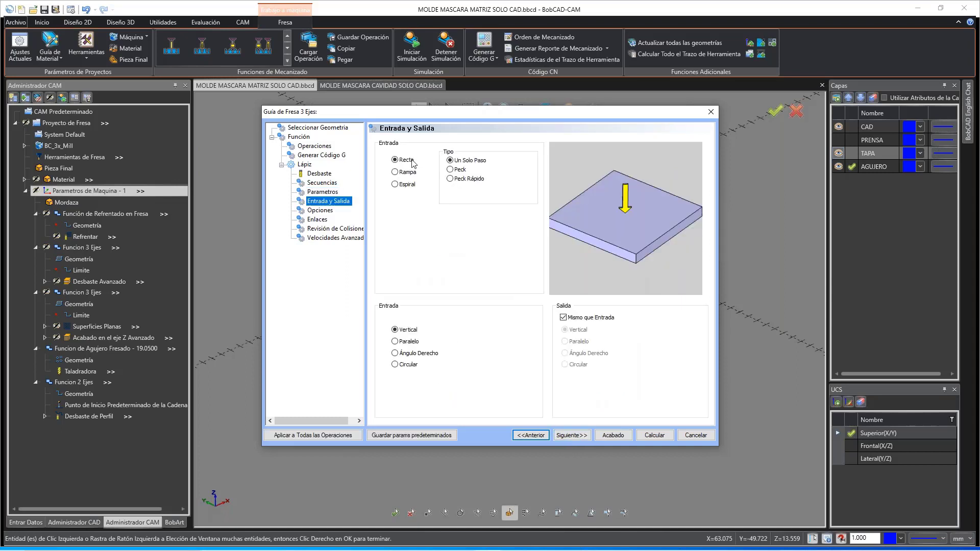
click(577, 437)
click(572, 435)
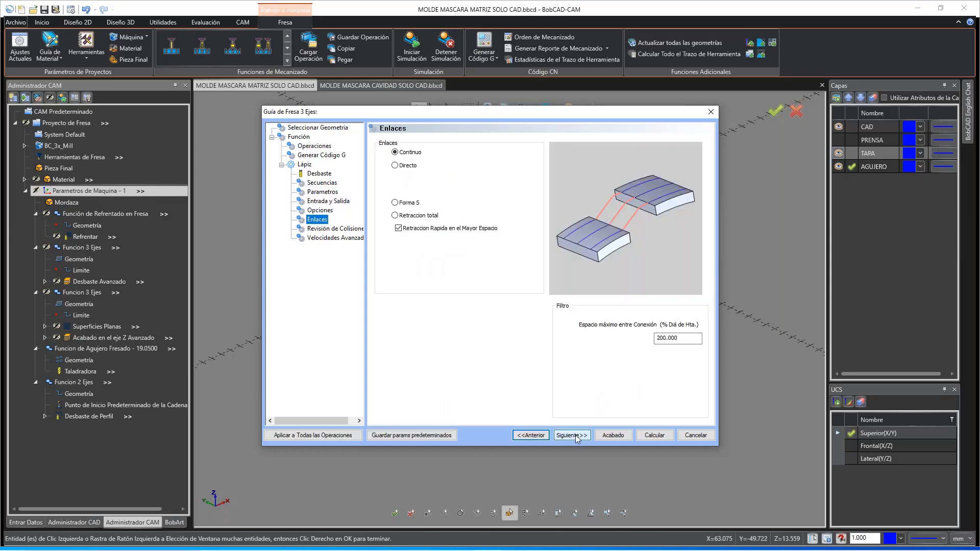
click(574, 435)
click(574, 435)
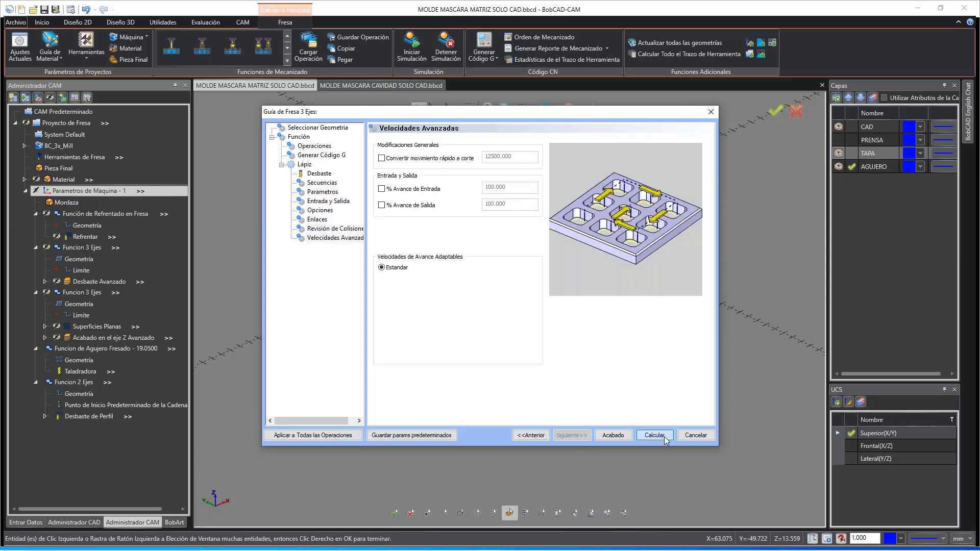
click(658, 435)
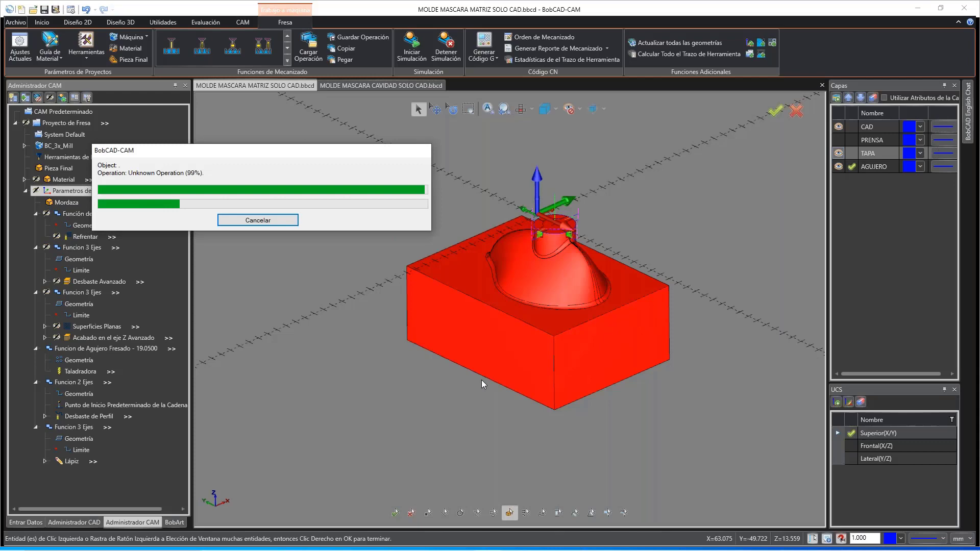
middle_drag(609, 240, 627, 332)
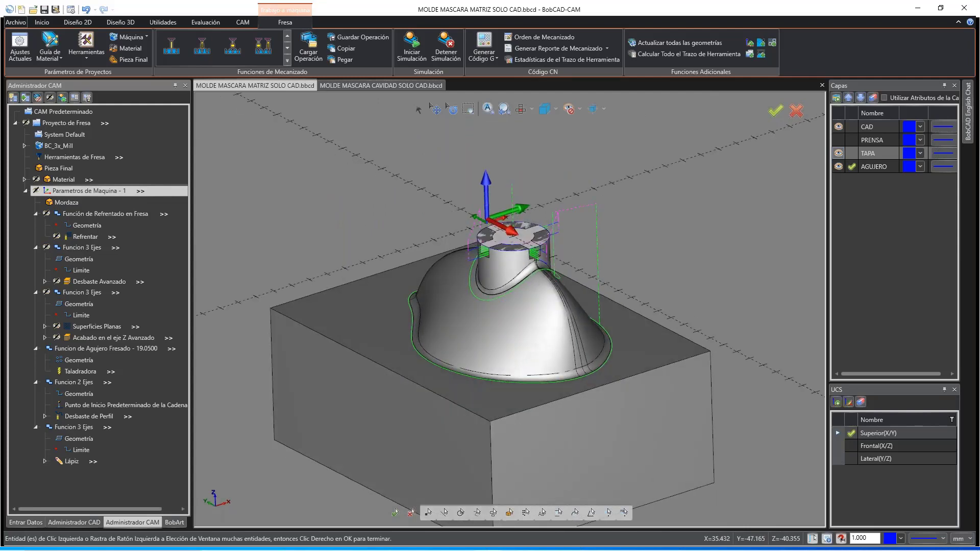
scroll(548, 274, down, 3)
scroll(396, 275, up, 2)
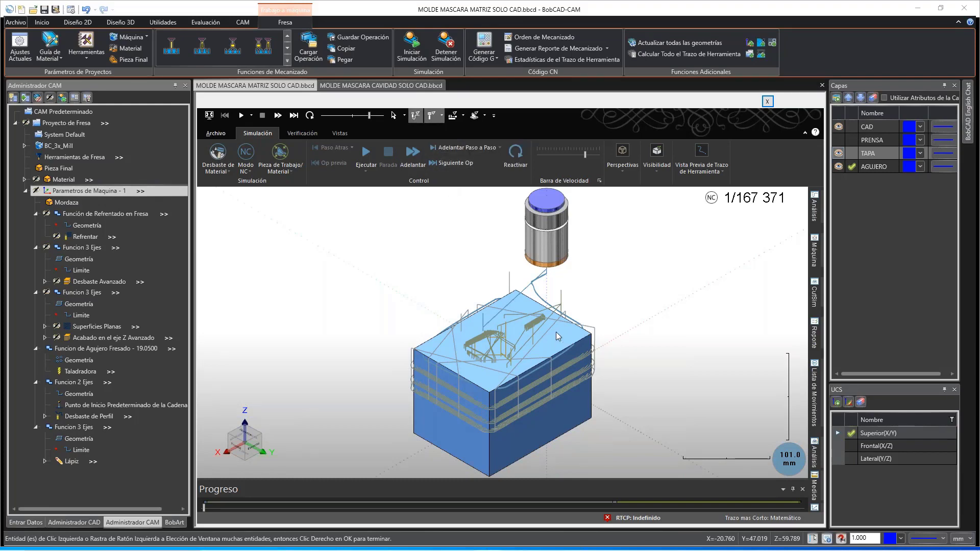
click(416, 119)
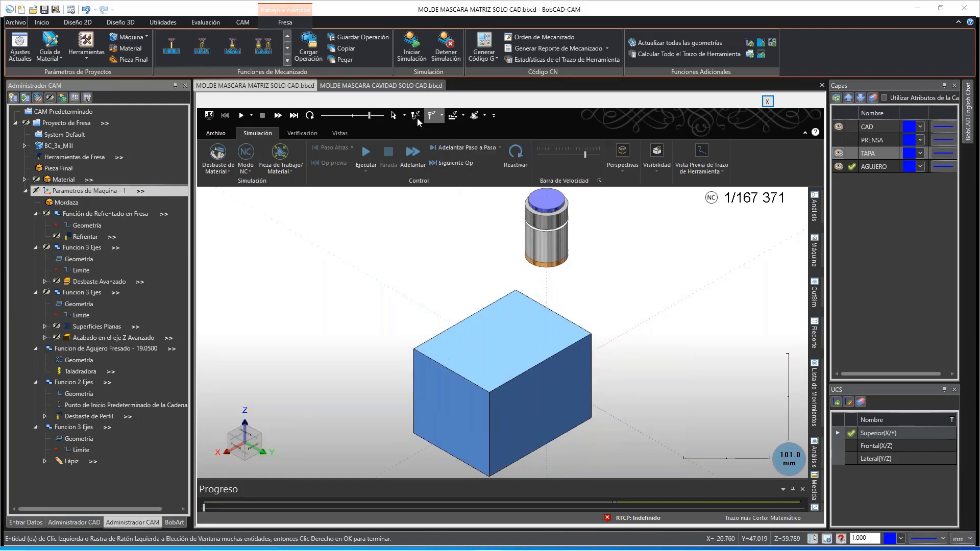
click(418, 118)
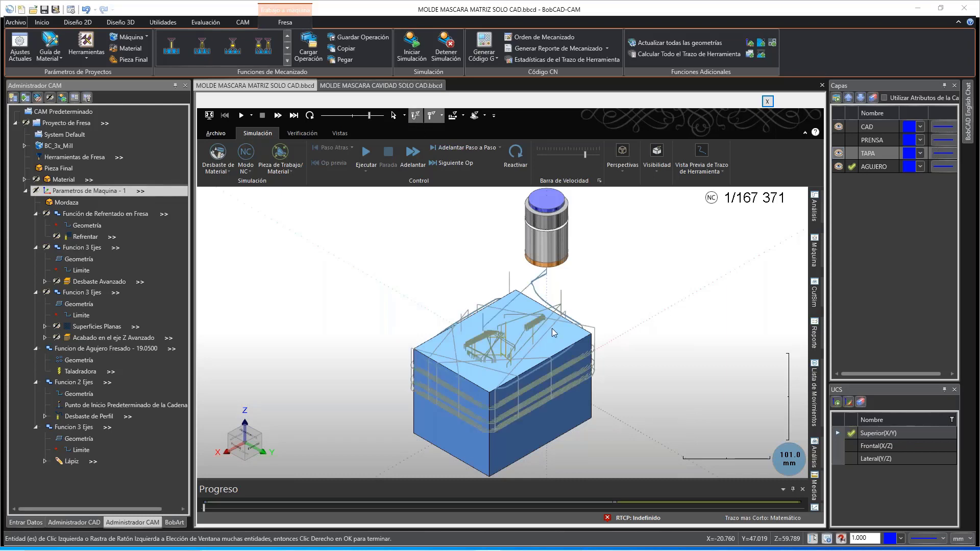
click(656, 174)
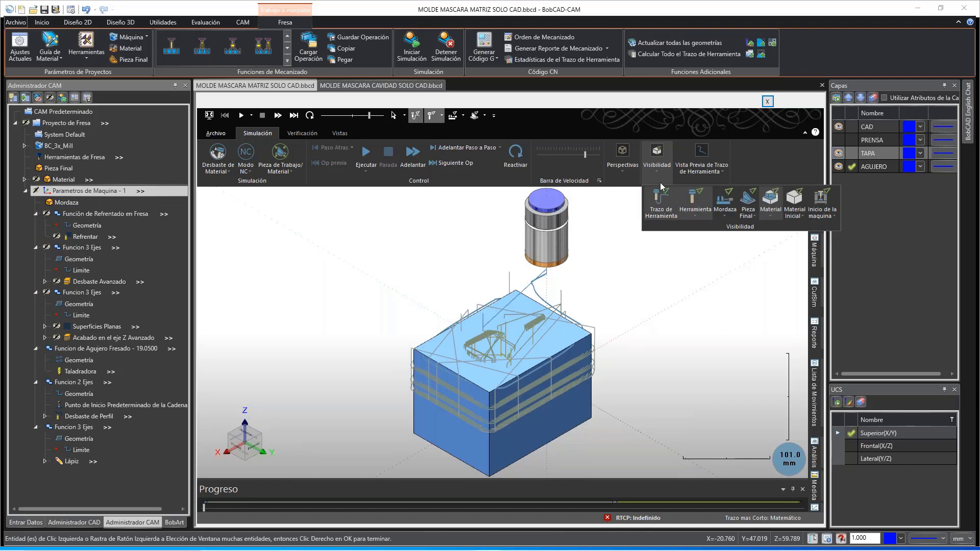
right_click(665, 210)
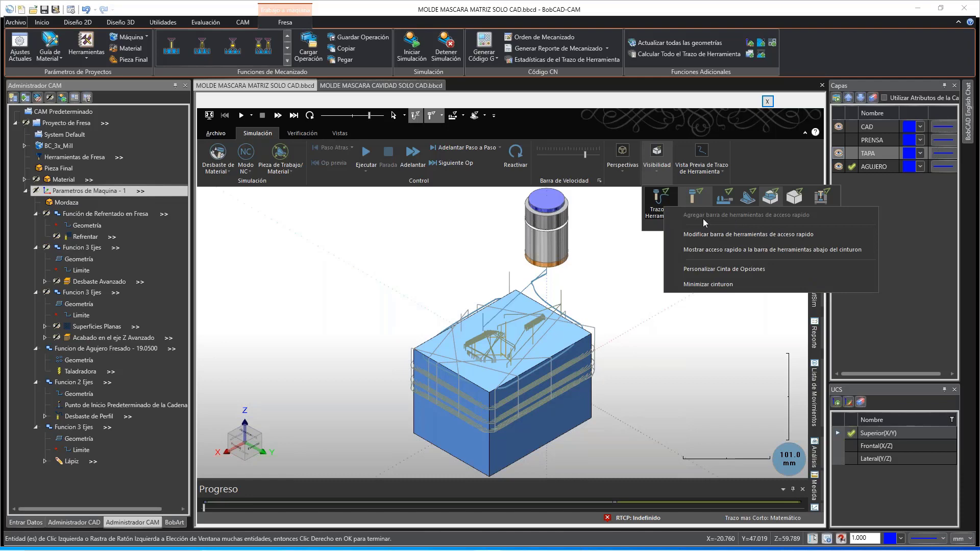
key(Escape)
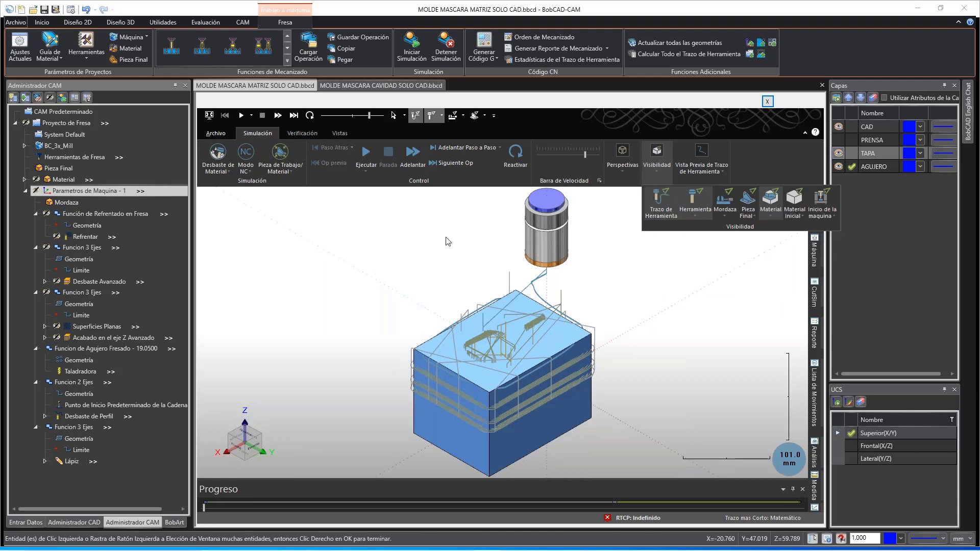
Step: Hide the toolpath lines and run the machining simulation of the mould block at an increased playback speed
click(415, 117)
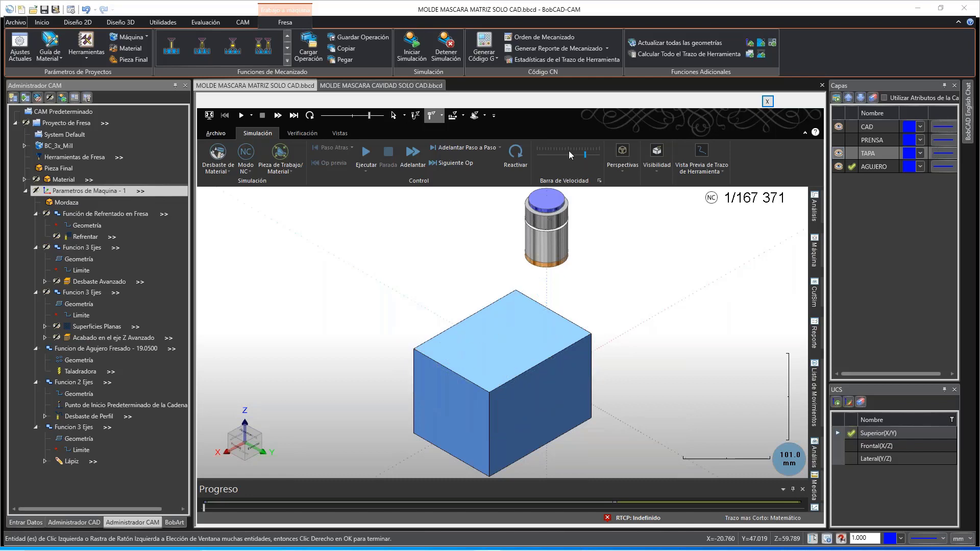
click(366, 154)
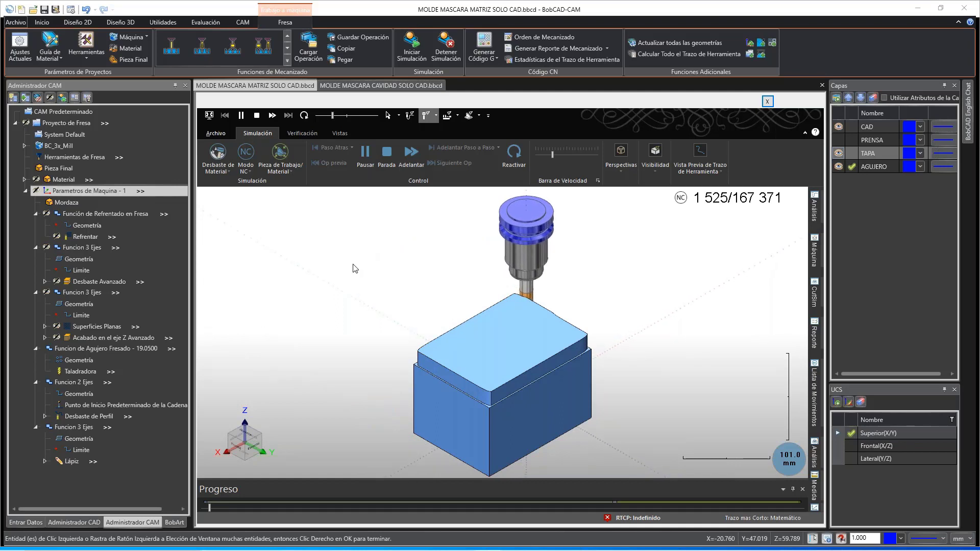
key(Right)
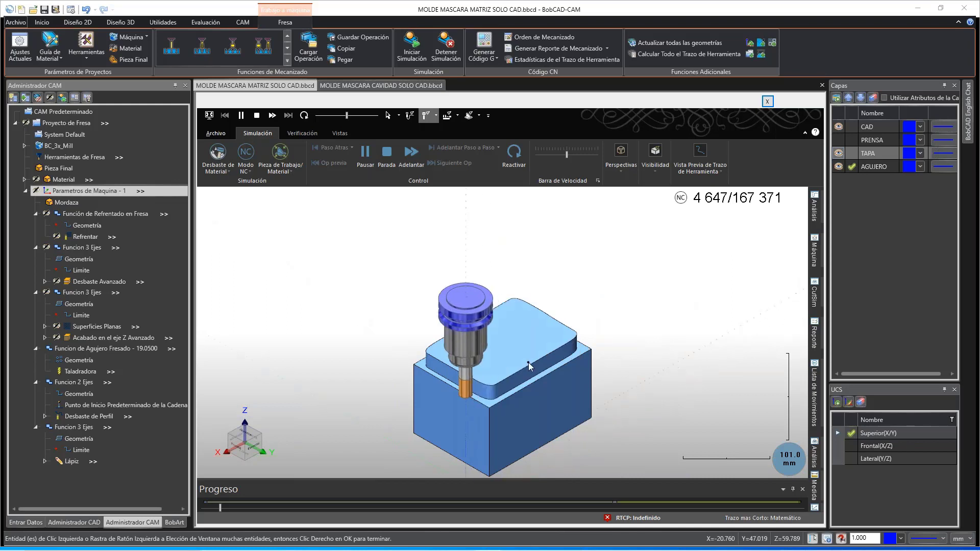
scroll(527, 360, up, 2)
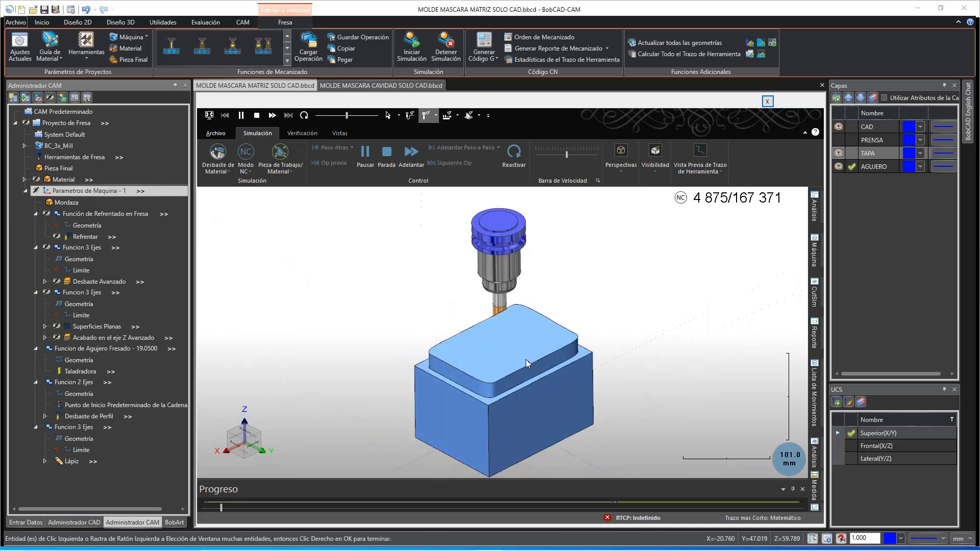
middle_drag(501, 356, 493, 347)
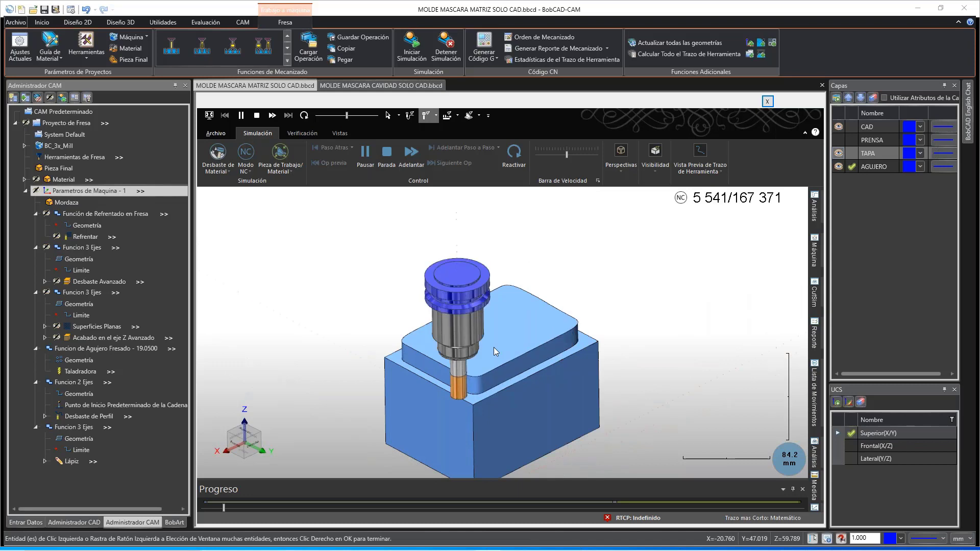
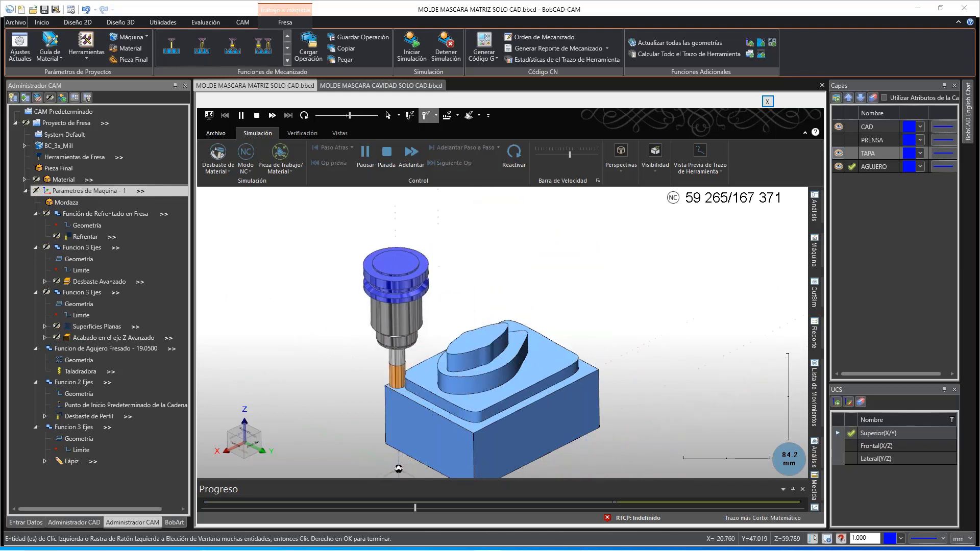
Step: Examine the stepped roughing of the mask form from several sides and up close while the simulation runs
middle_drag(399, 468, 462, 350)
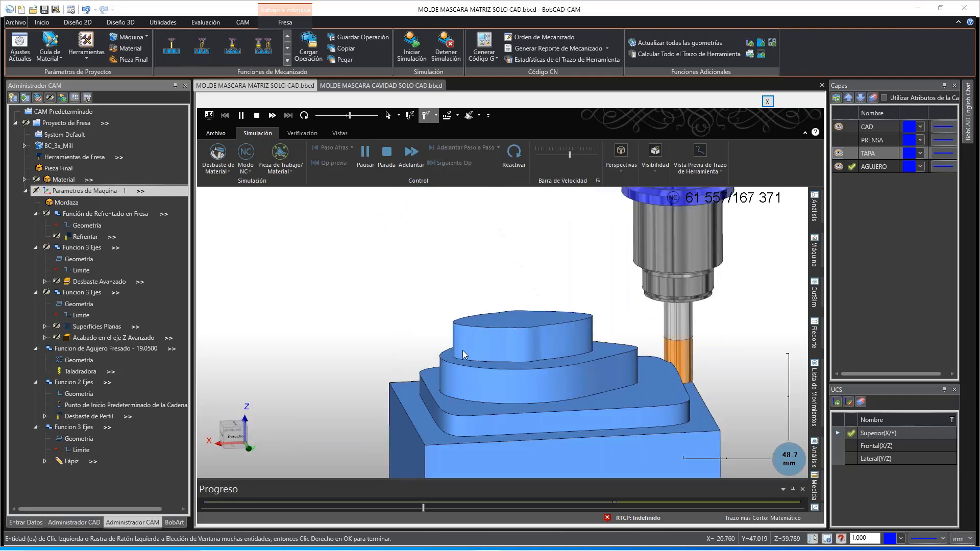
scroll(462, 350, down, 5)
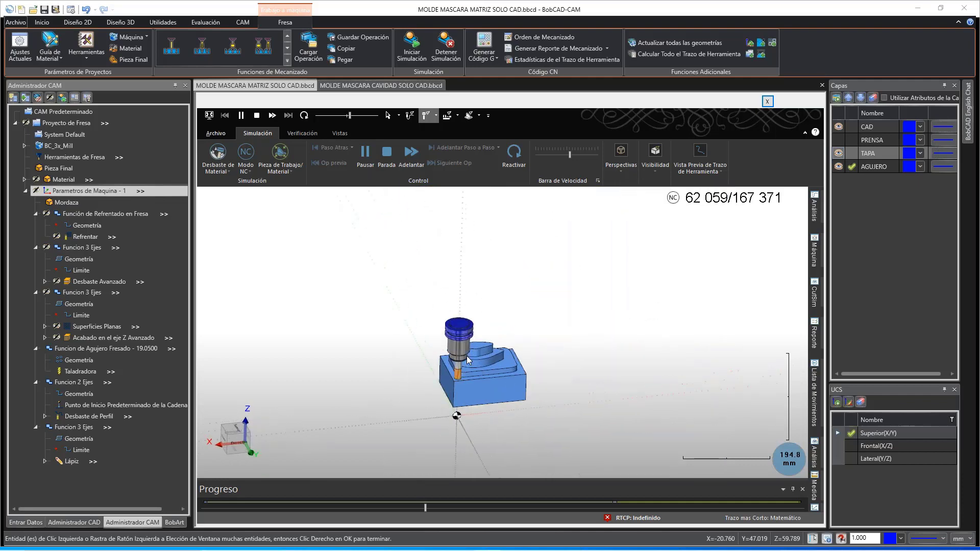
scroll(466, 356, up, 3)
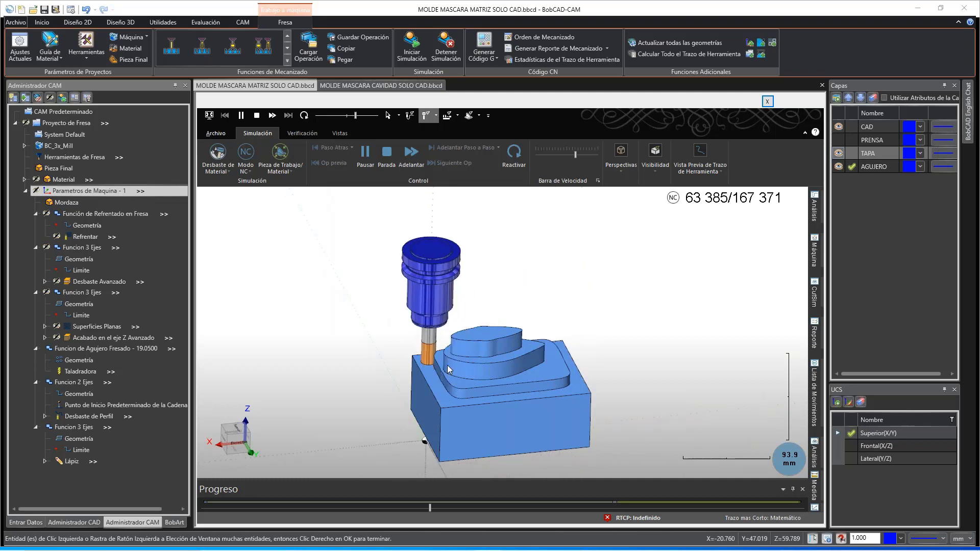
scroll(448, 366, up, 2)
middle_drag(458, 351, 488, 352)
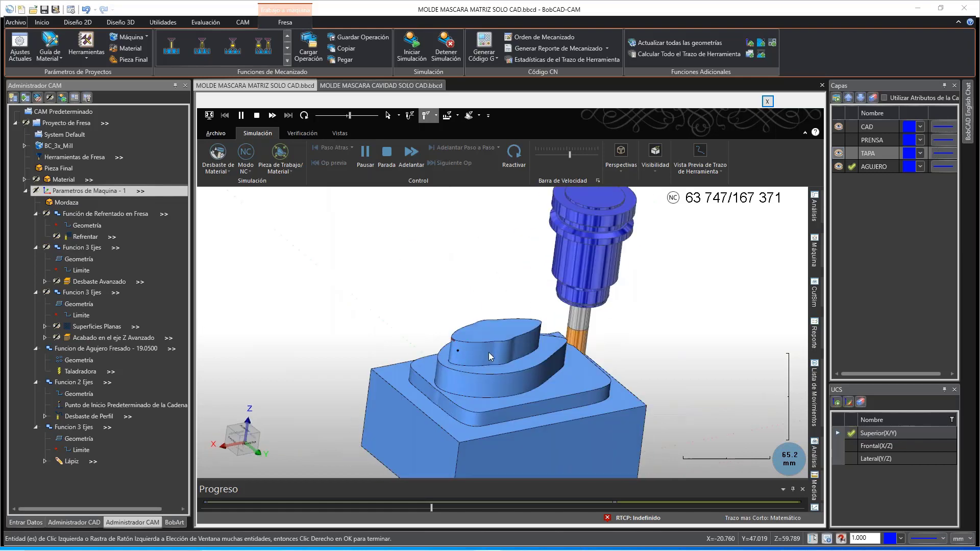
scroll(488, 352, up, 3)
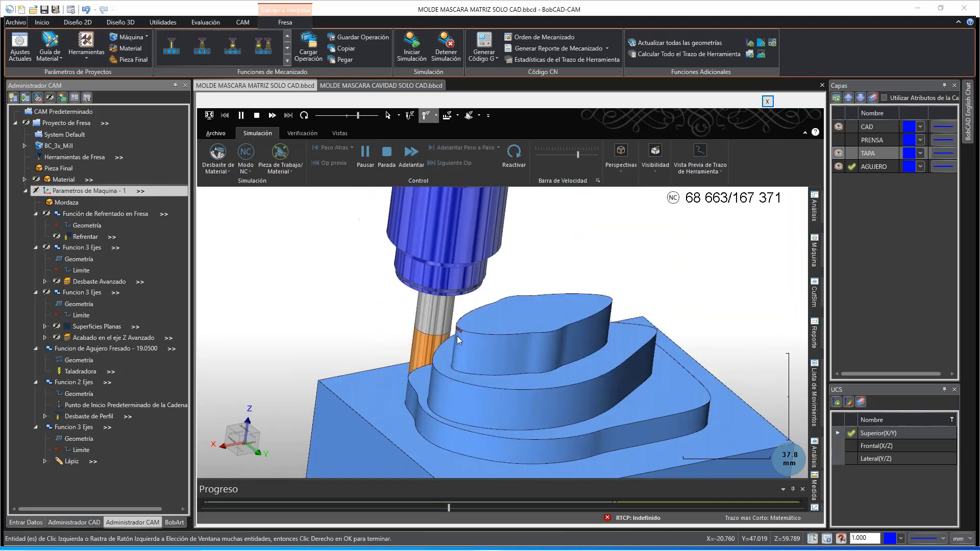
scroll(457, 336, down, 3)
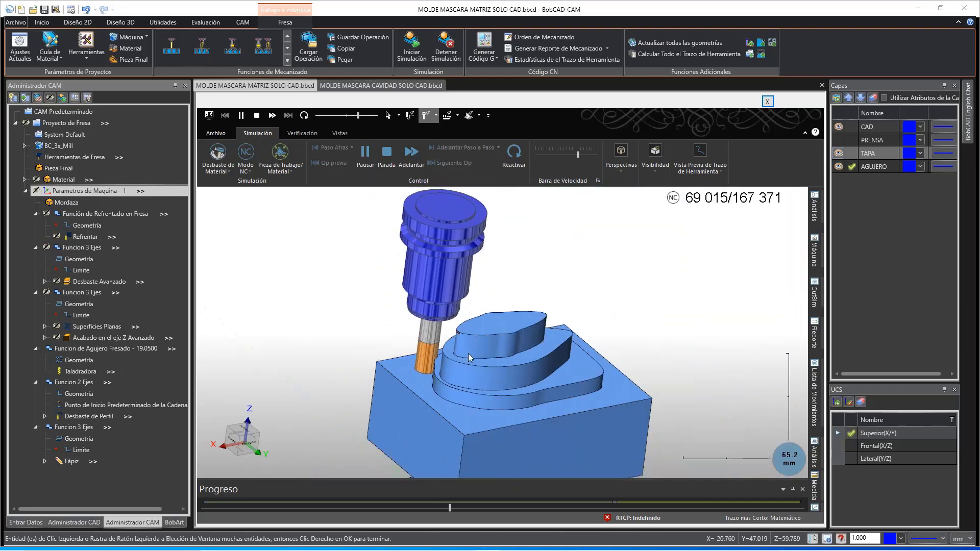
middle_drag(467, 353, 457, 351)
Step: Vary the simulation's playback speed and inspect the refined roughing steps at the base of the mask form
key(Right)
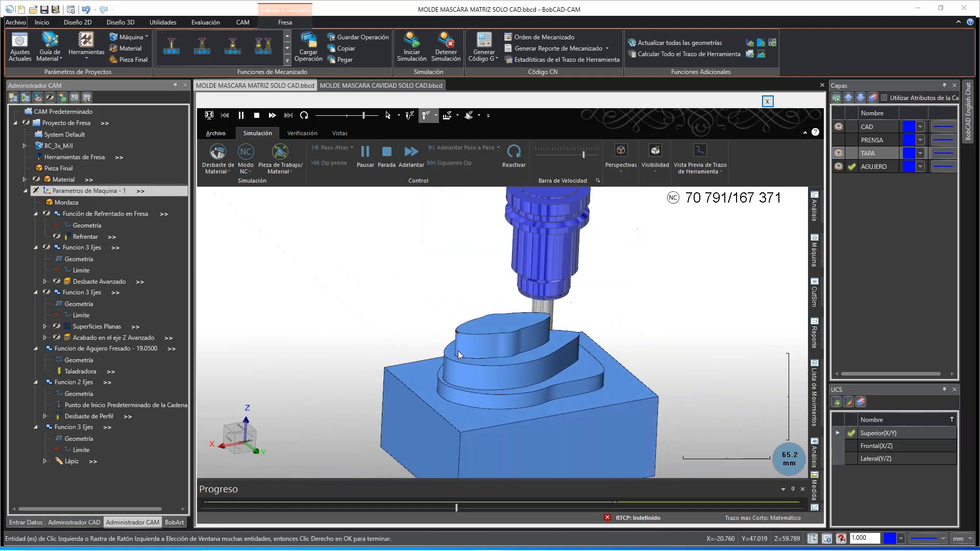
key(Right)
key(Left)
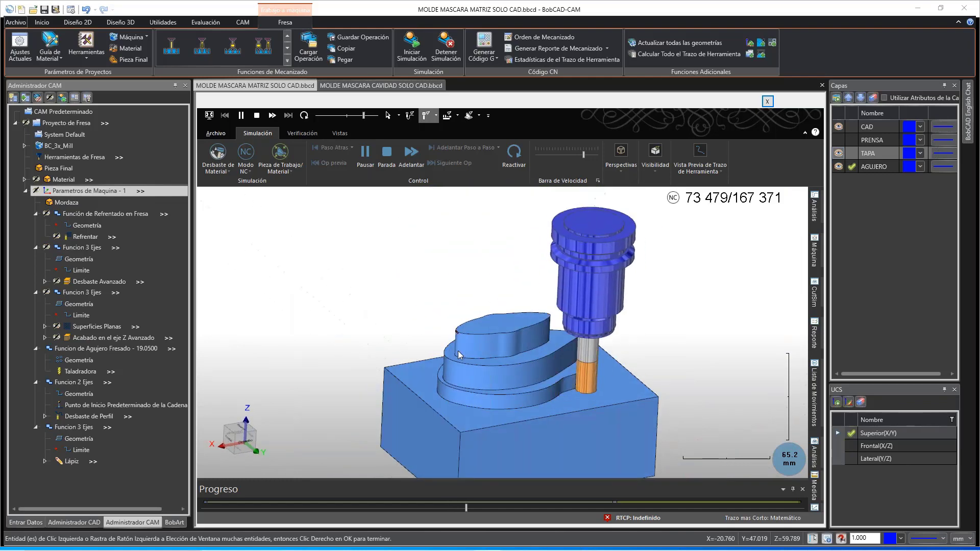
key(Left)
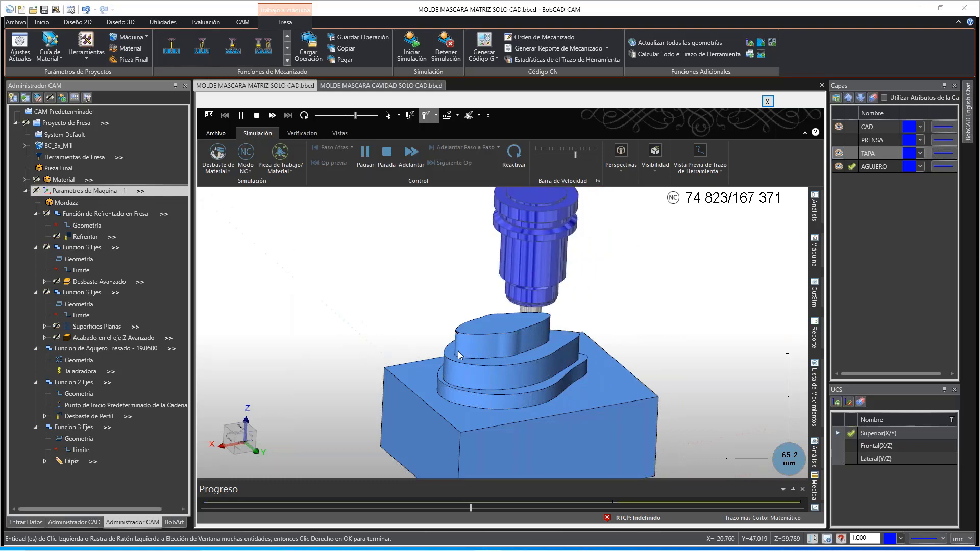
key(Right)
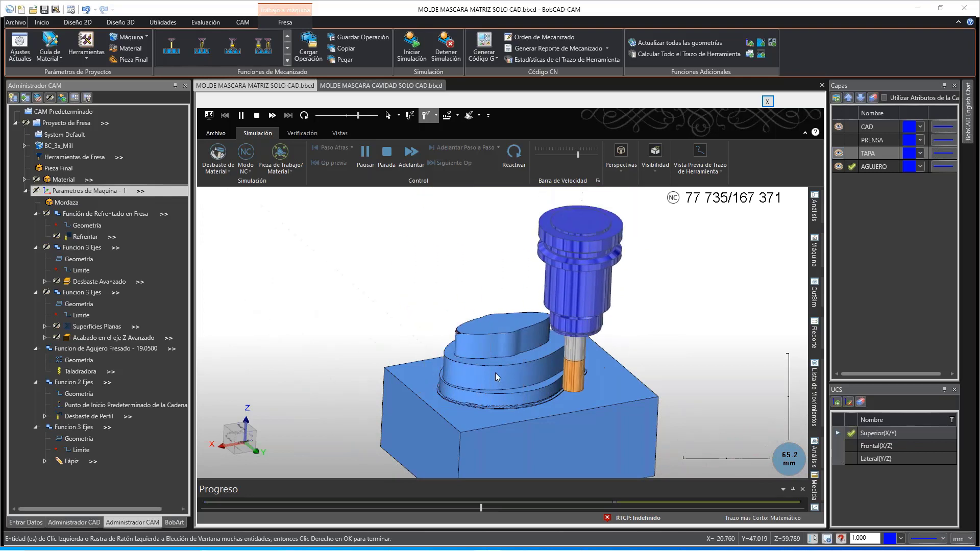
middle_drag(495, 373, 492, 366)
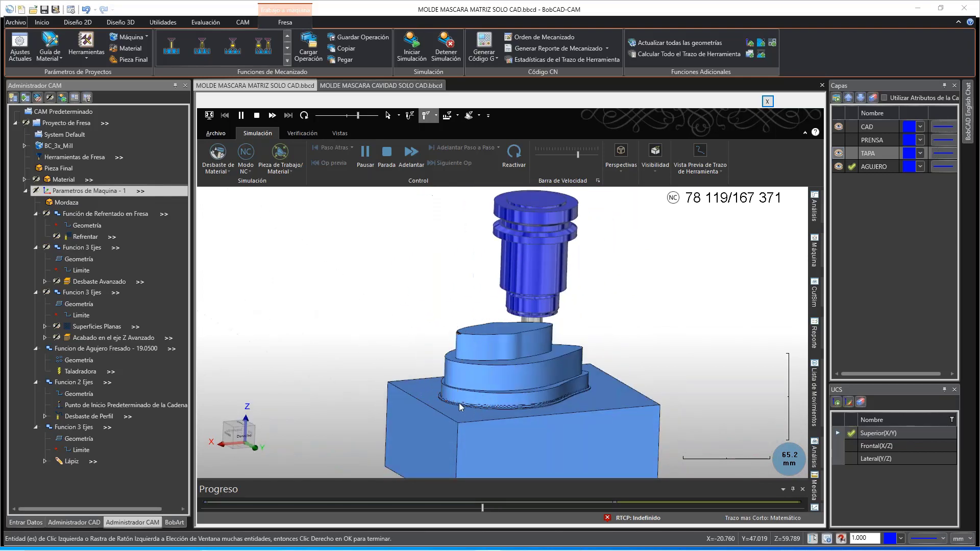
scroll(458, 402, up, 3)
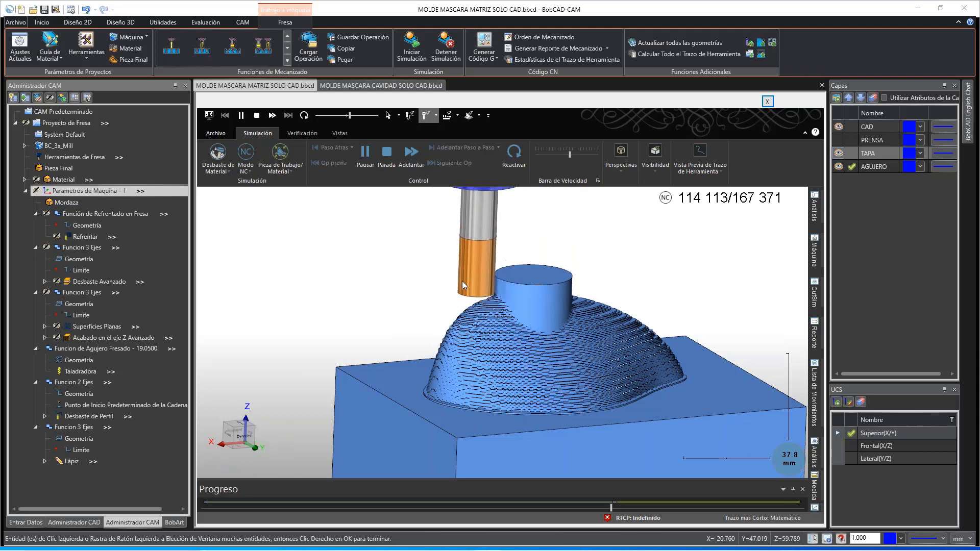
Step: Slow down the simulation playback and view the machining around the cylindrical boss on the mask from above
key(Left)
key(Left)
key(Left)
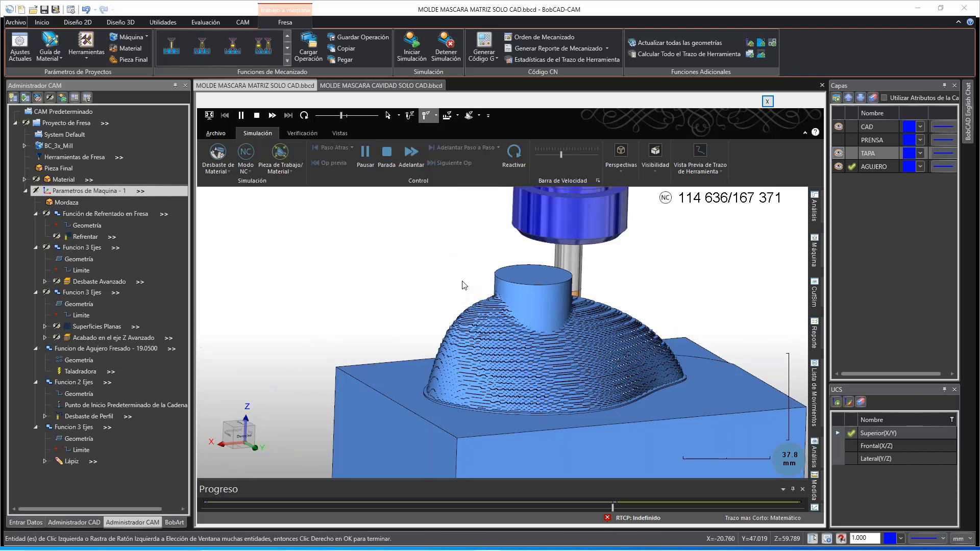
scroll(462, 285, down, 1)
middle_drag(463, 303, 512, 338)
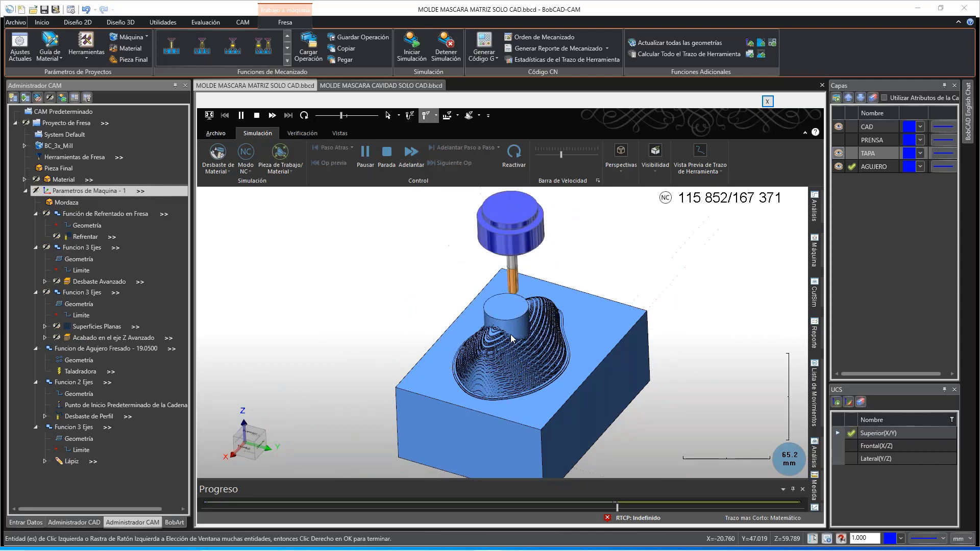
Step: Examine the mask form and its cylindrical boss from several sides and up close during the finishing passes
middle_drag(511, 335, 477, 310)
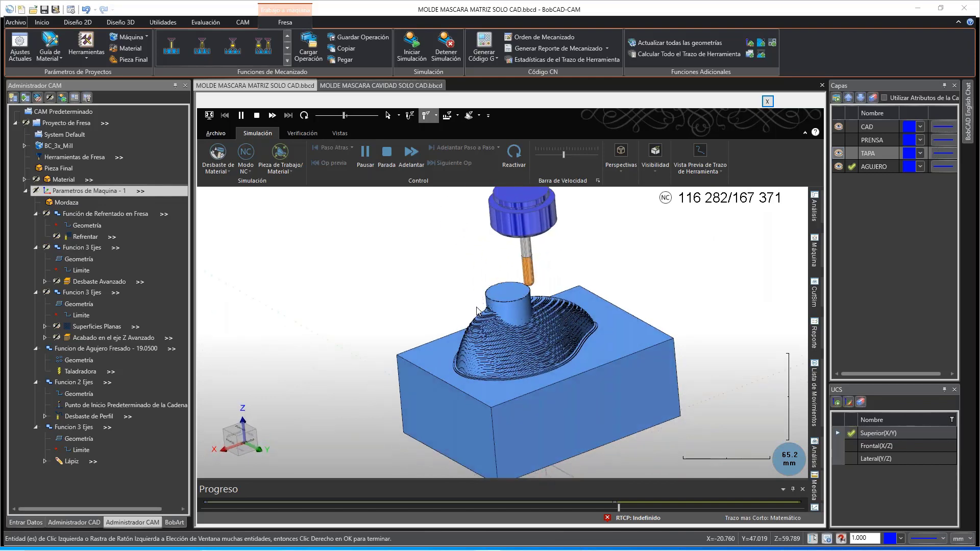
middle_drag(495, 313, 508, 305)
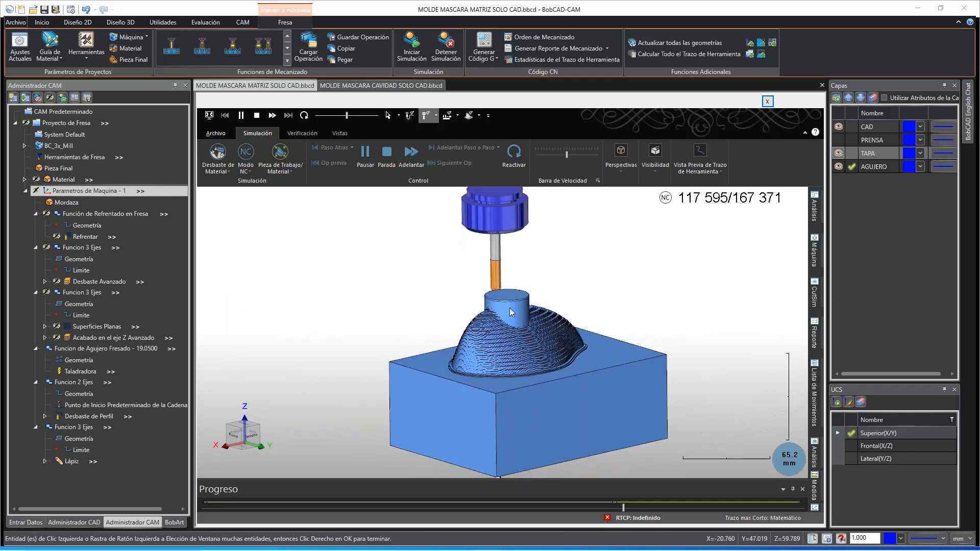
scroll(522, 317, up, 1)
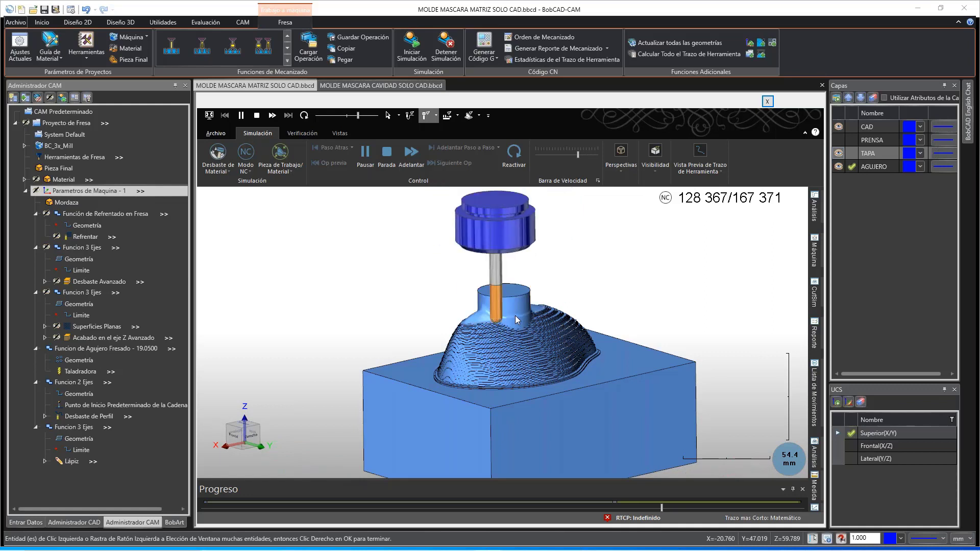
middle_drag(531, 326, 512, 321)
scroll(554, 305, up, 1)
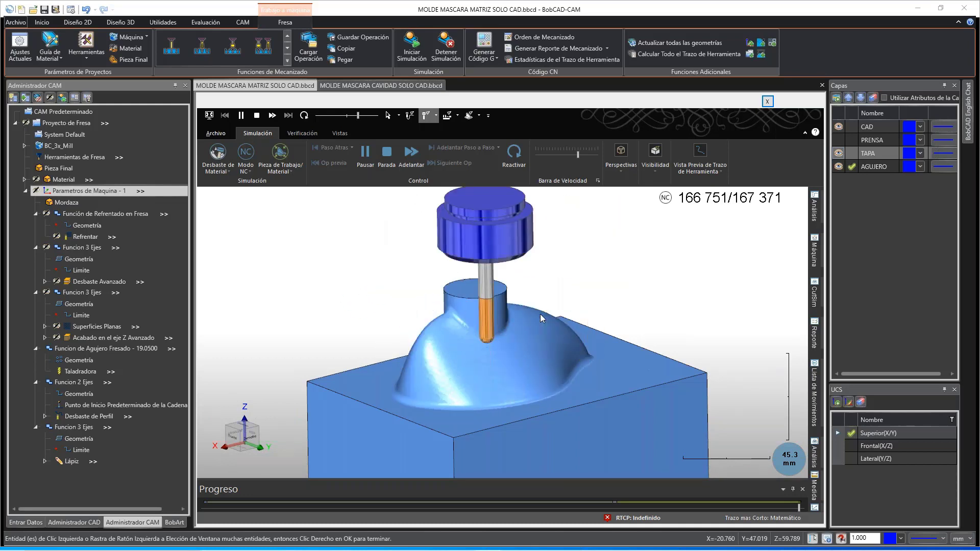
Step: Reduce the simulation playback to its slowest speed for the machining of the cylindrical boss's top
key(Left)
key(Left)
key(Left)
key(Left)
key(Left)
key(Left)
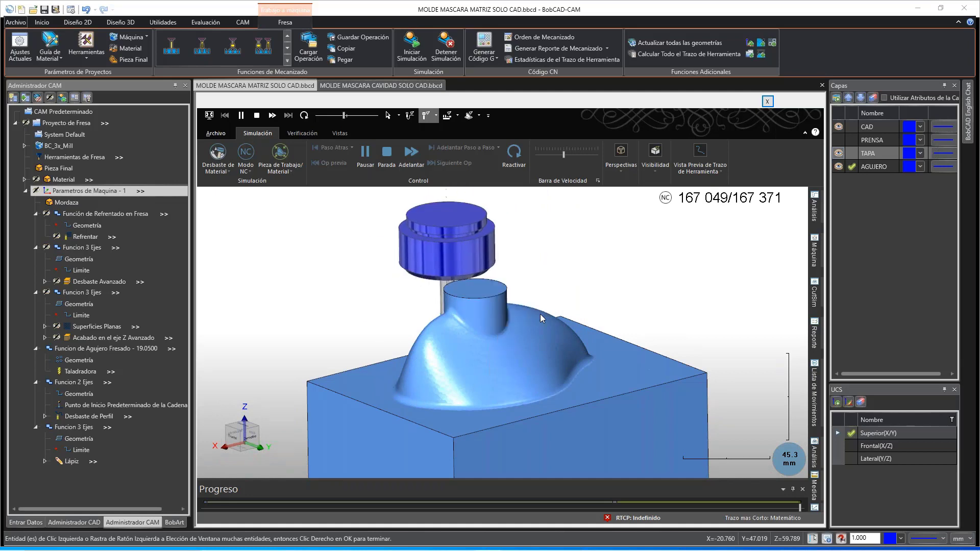
key(Left)
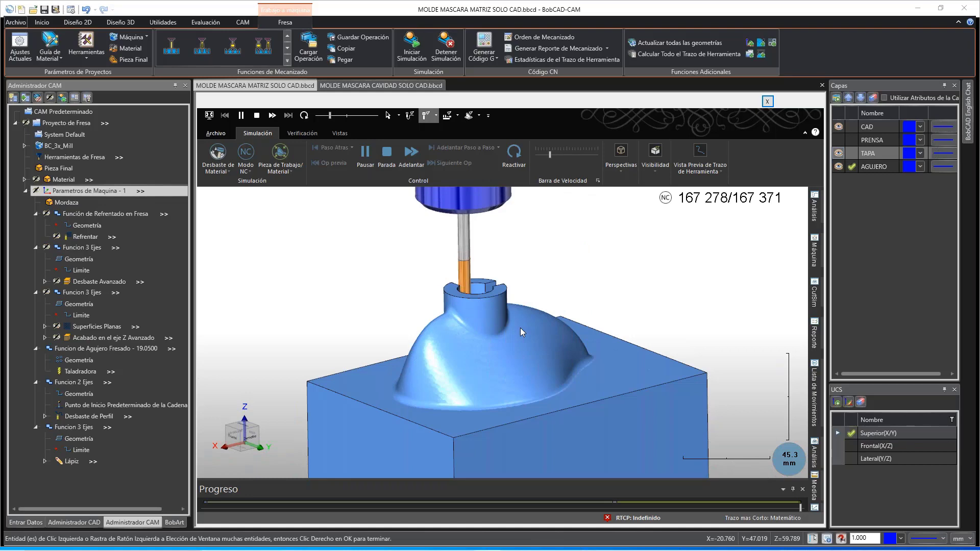
key(Left)
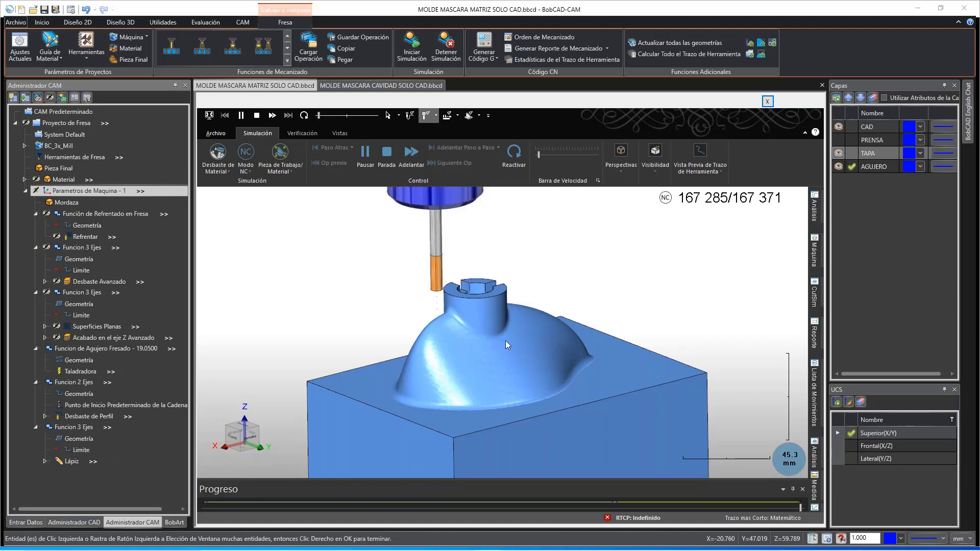
Step: Examine the slot cutting in the rim of the boss up close and from different angles
middle_drag(534, 330, 491, 320)
scroll(495, 338, up, 5)
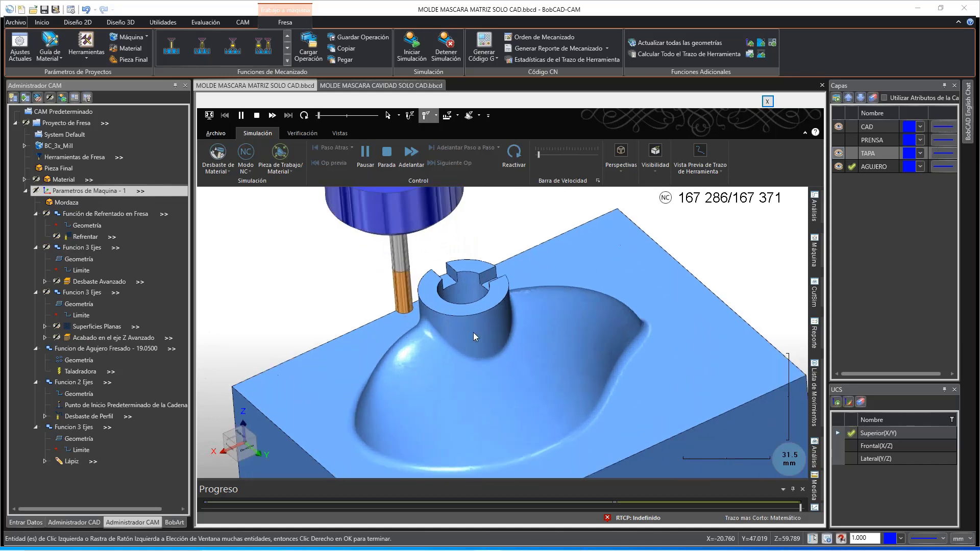
mouse_move(473, 332)
middle_down()
mouse_move(474, 351)
mouse_move(473, 313)
middle_up()
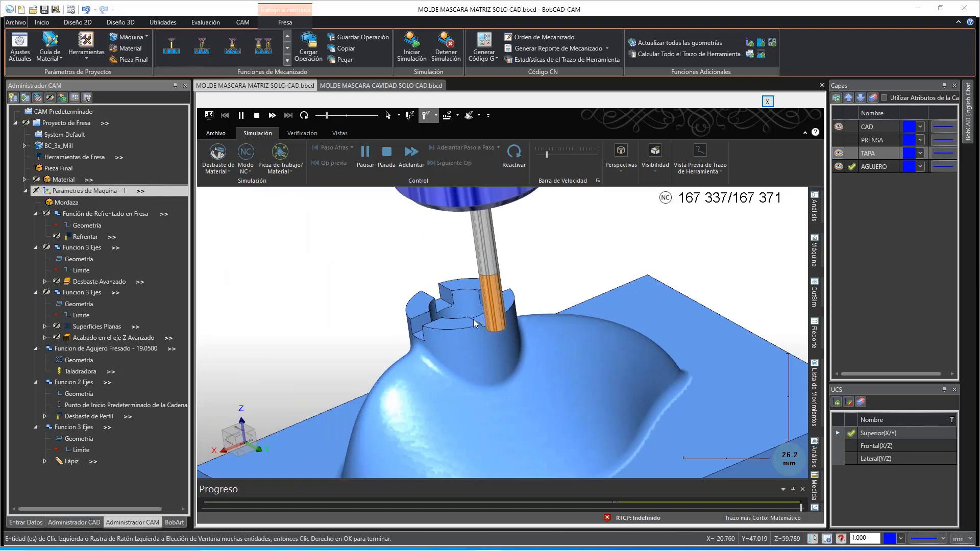
middle_drag(473, 320, 491, 338)
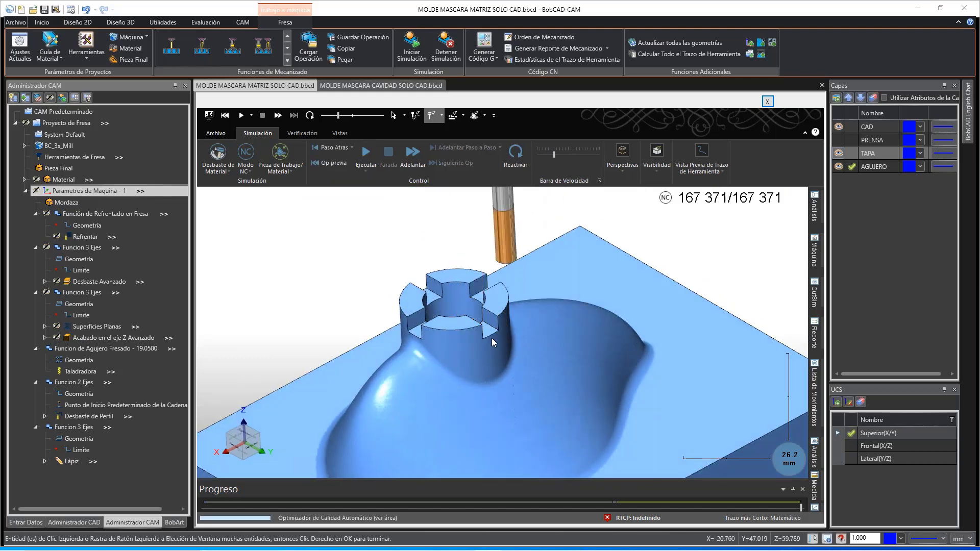
Step: Inspect the machined boss slots and the finished mask form, both up close and as a whole block
scroll(491, 337, down, 3)
middle_drag(488, 350, 500, 310)
scroll(498, 313, up, 4)
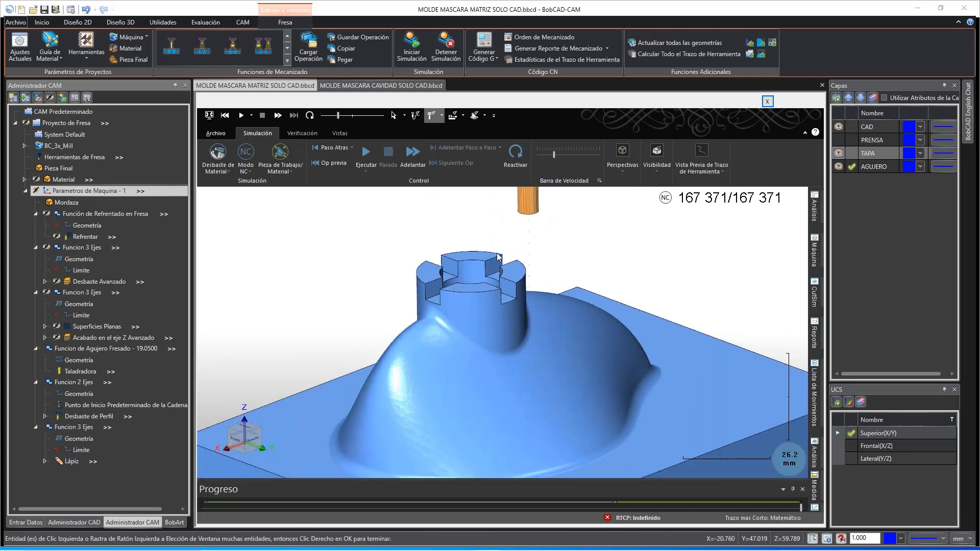
scroll(473, 271, down, 3)
scroll(473, 270, up, 6)
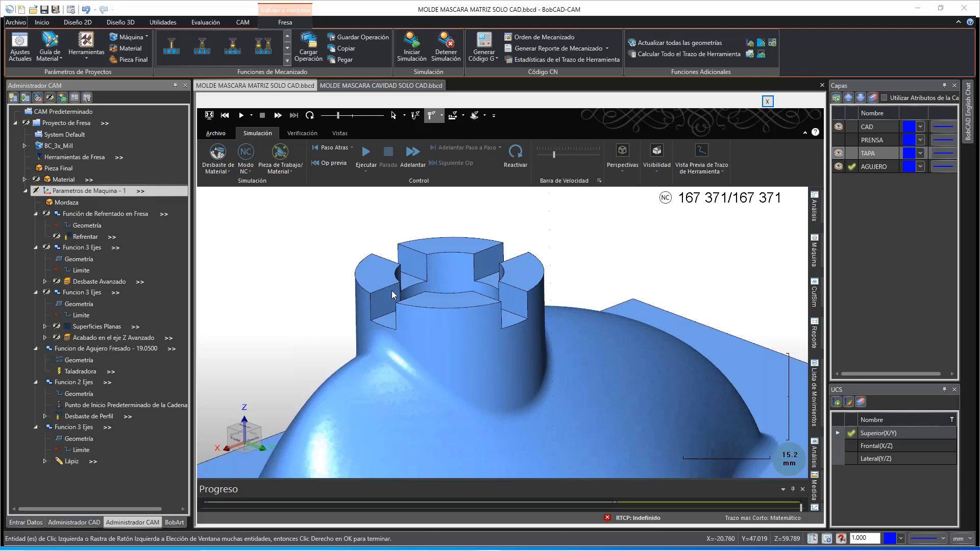
scroll(408, 297, down, 5)
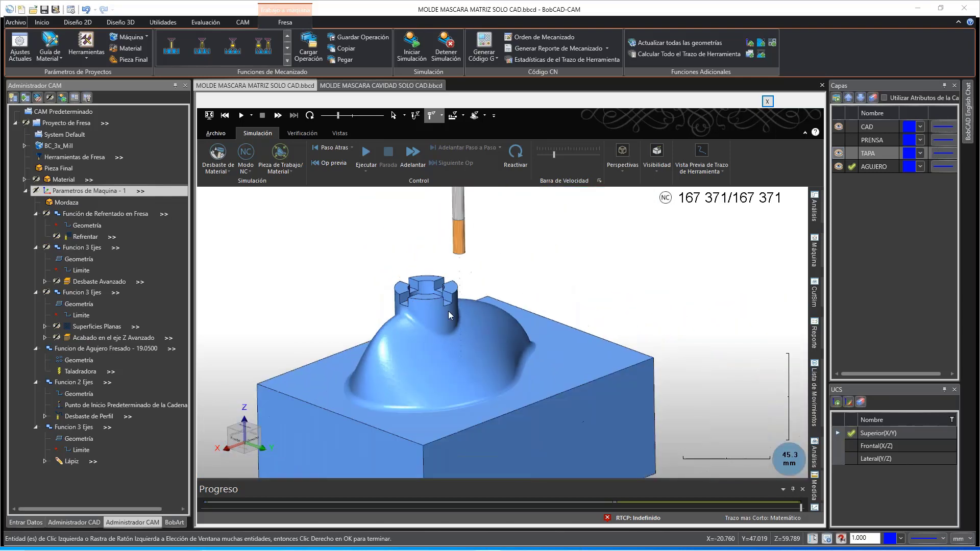
scroll(389, 332, down, 2)
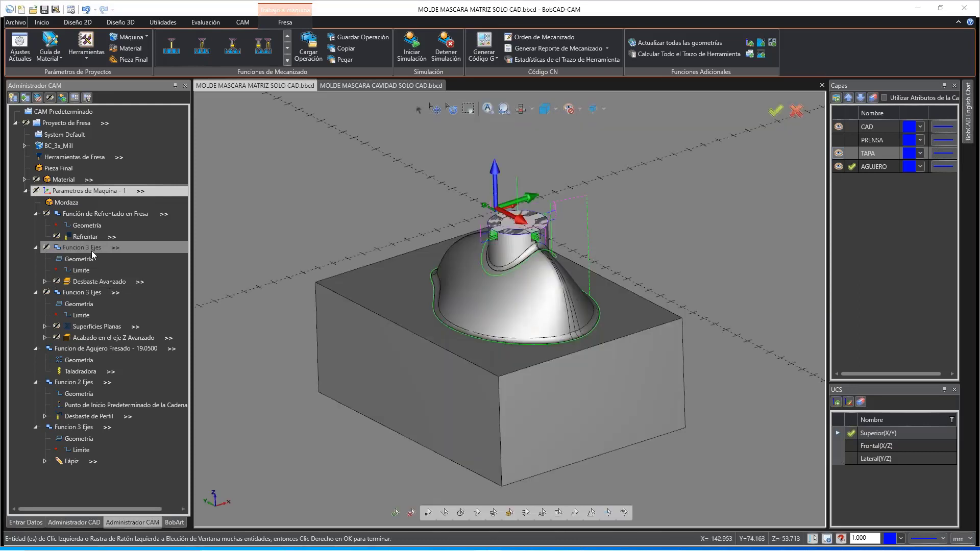
Step: Set the Desbaste Avanzado intermediate steps to "Después de cada paso de profundidad", recalculate the operation and display its toolpath
right_click(93, 255)
click(110, 256)
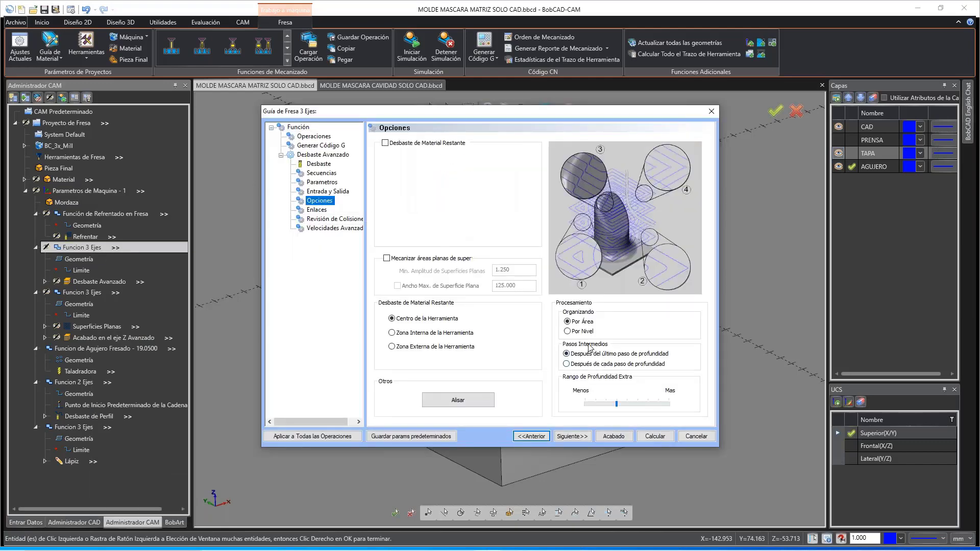
click(592, 364)
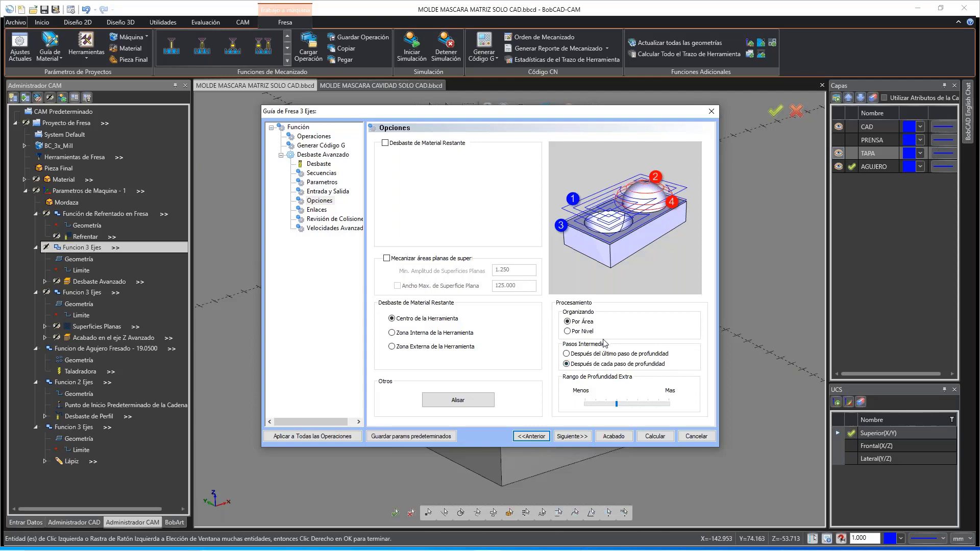
click(656, 437)
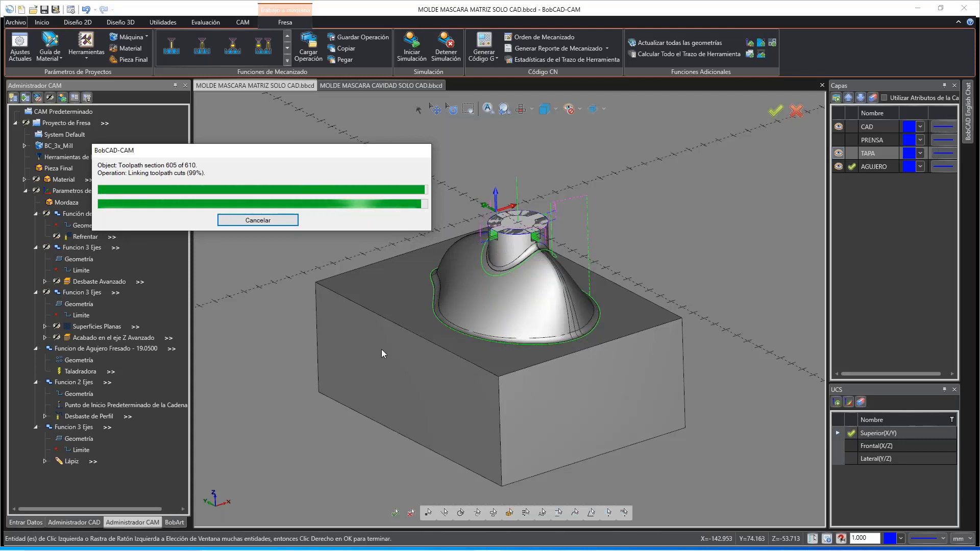
click(94, 281)
middle_drag(492, 323, 510, 316)
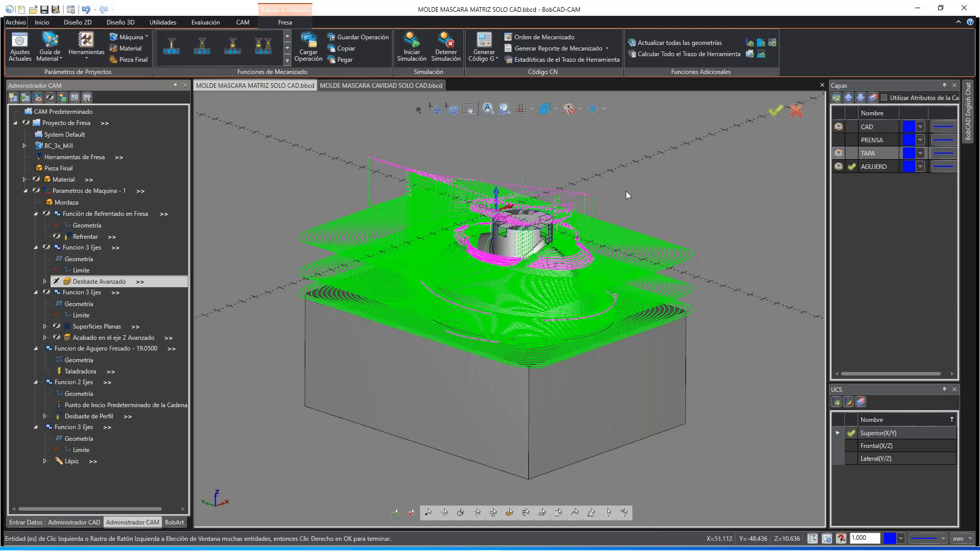
Step: Reorder the machining sequence so Taladradora and Desbaste de Perfil come directly after Desbaste Avanzado
click(531, 36)
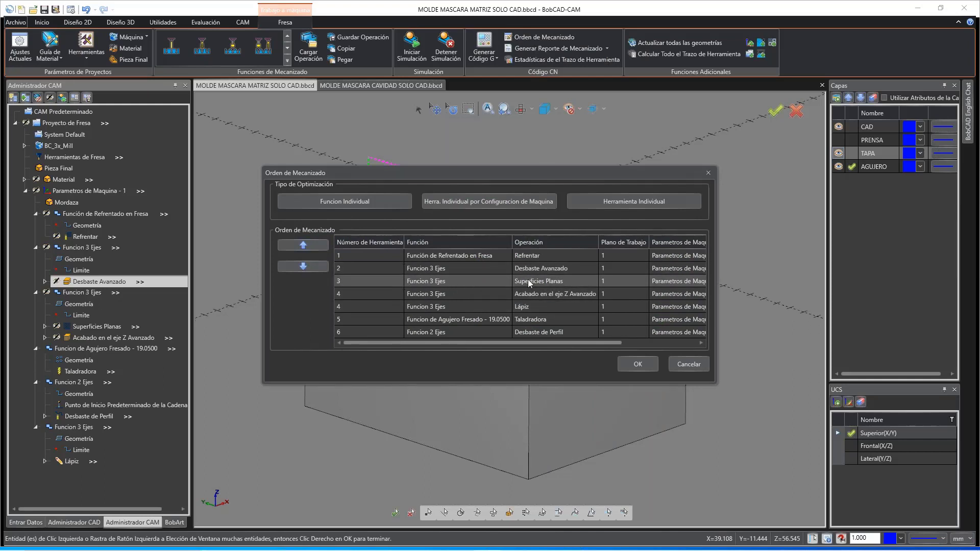
drag(521, 286, 489, 284)
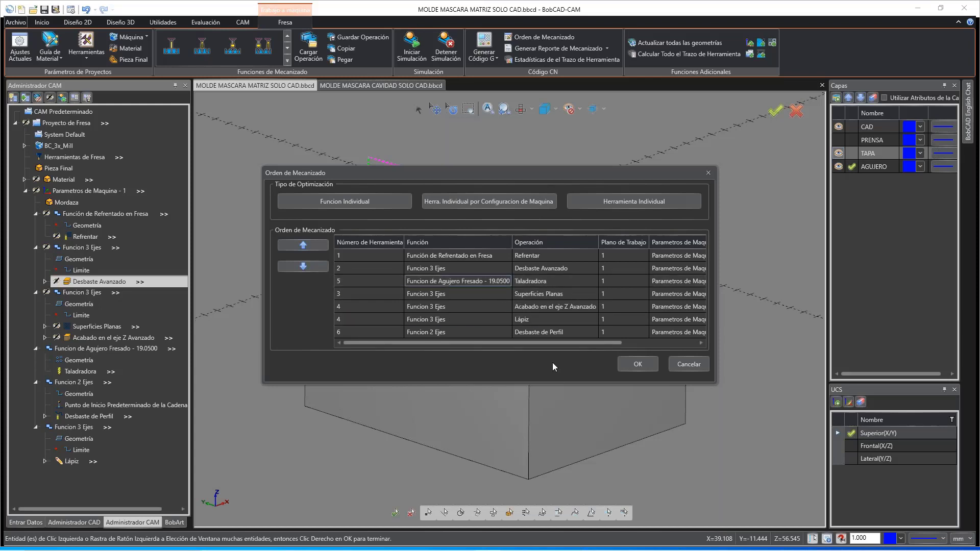
drag(474, 331, 477, 291)
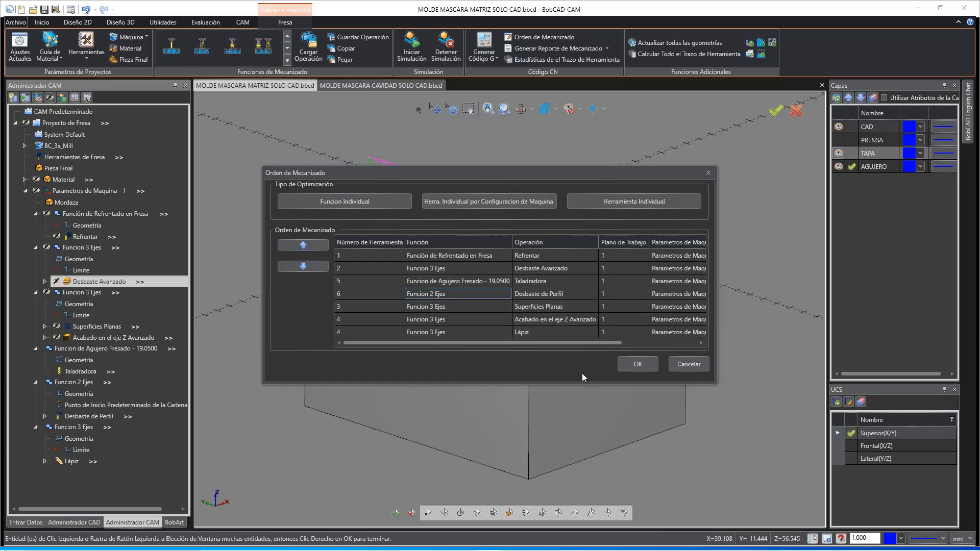
click(638, 363)
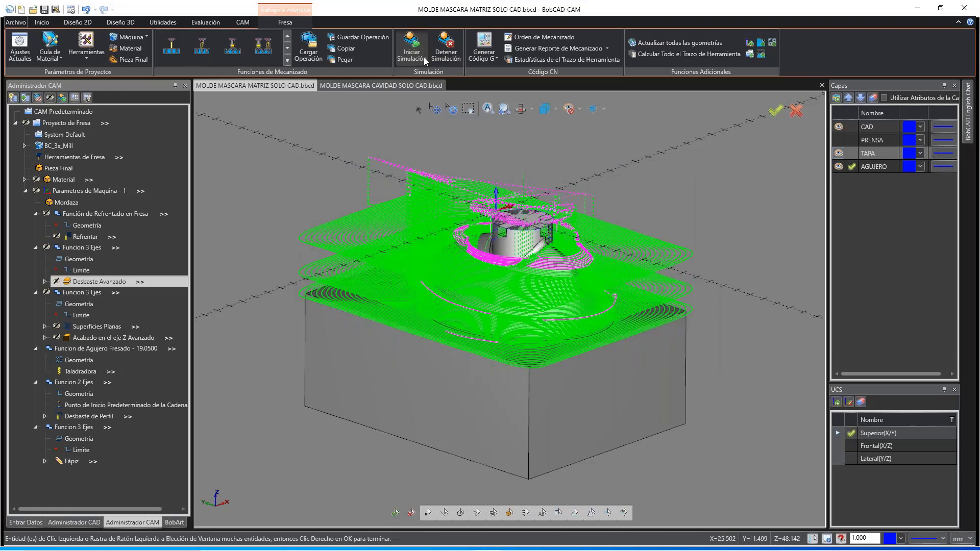
Step: Start the machining simulation with the new operation order and play it at an increased speed
click(423, 57)
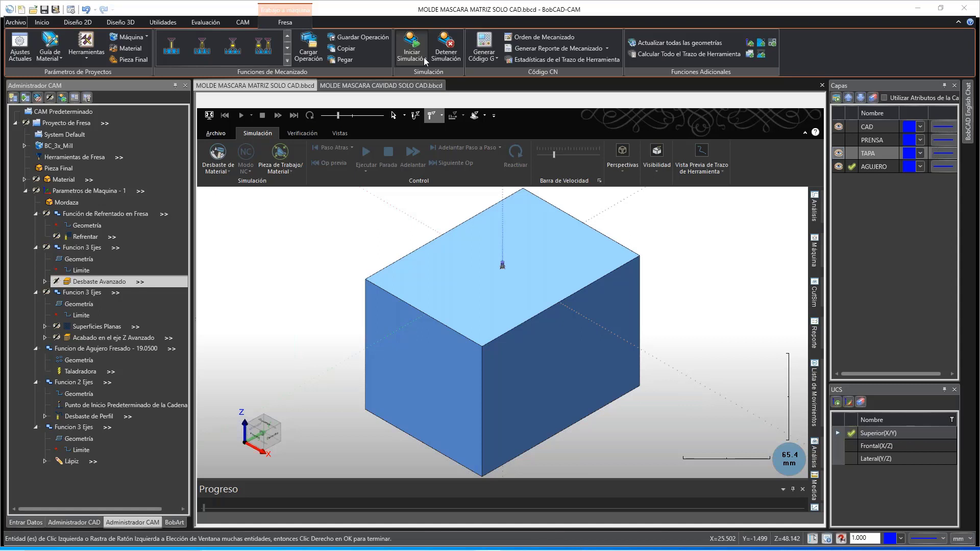
middle_drag(317, 228, 537, 287)
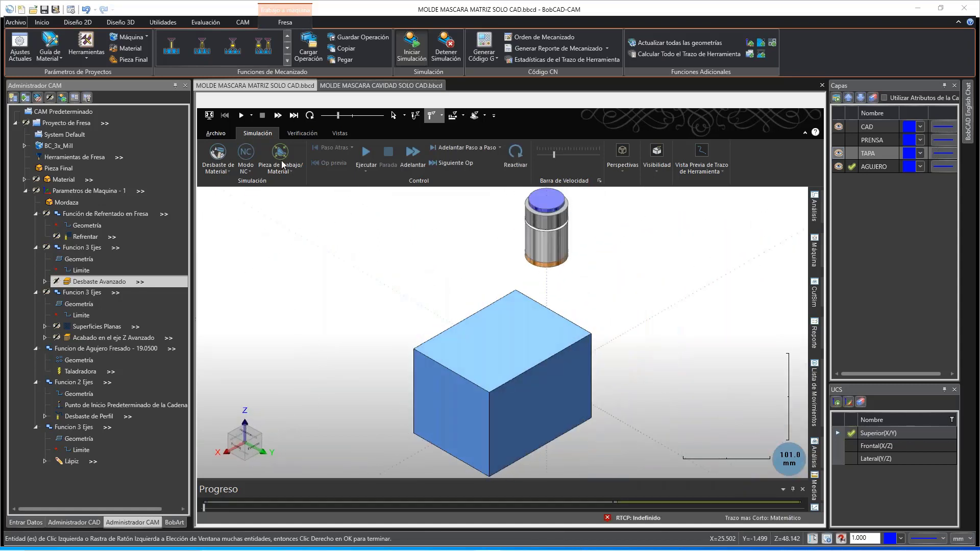
click(567, 155)
click(412, 116)
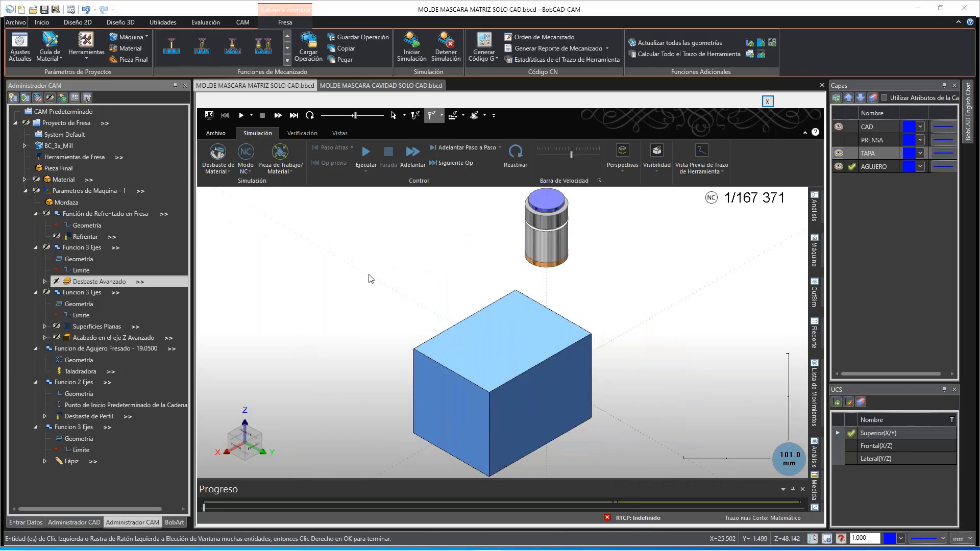
click(365, 154)
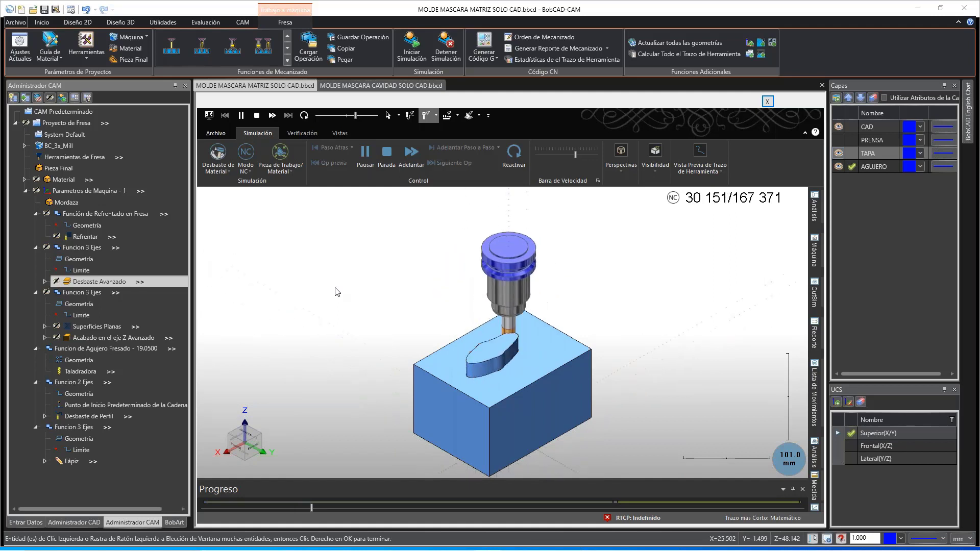
Step: Get a closer view of the stepped mask form and slow the fast simulation playback by several steps
scroll(480, 358, up, 4)
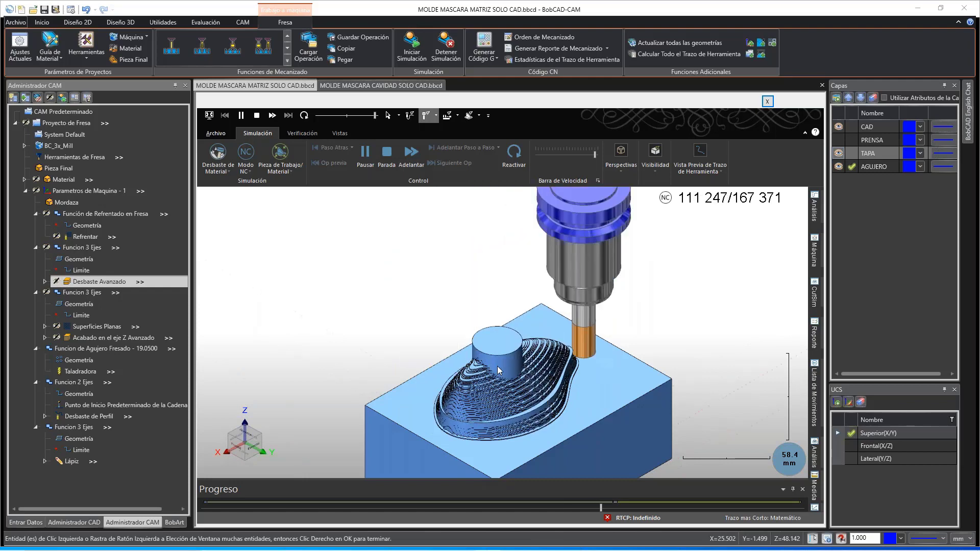
key(Left)
key(Left)
key(Left)
key(Left)
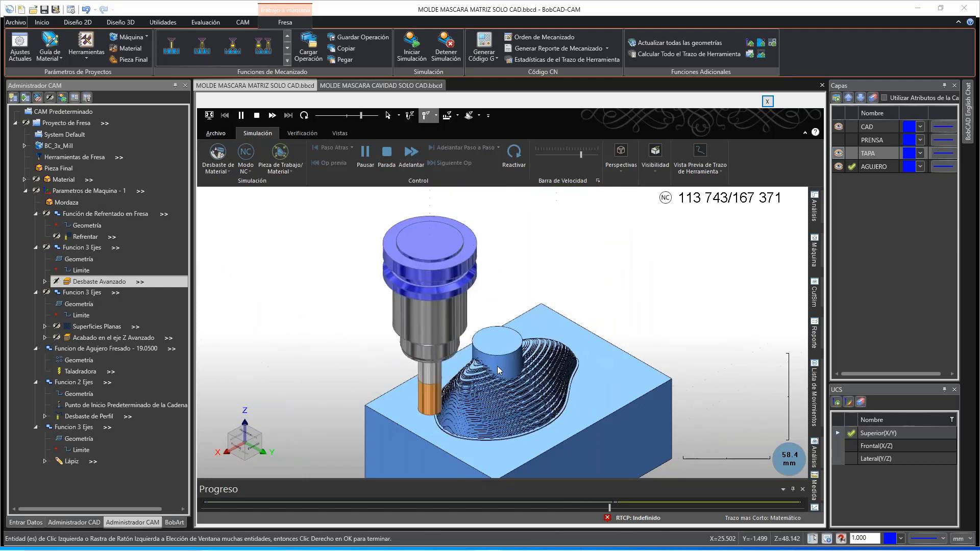
Step: Show the vise (Mordaza) in the simulation and view the clamped mould block from several angles
click(655, 173)
click(724, 204)
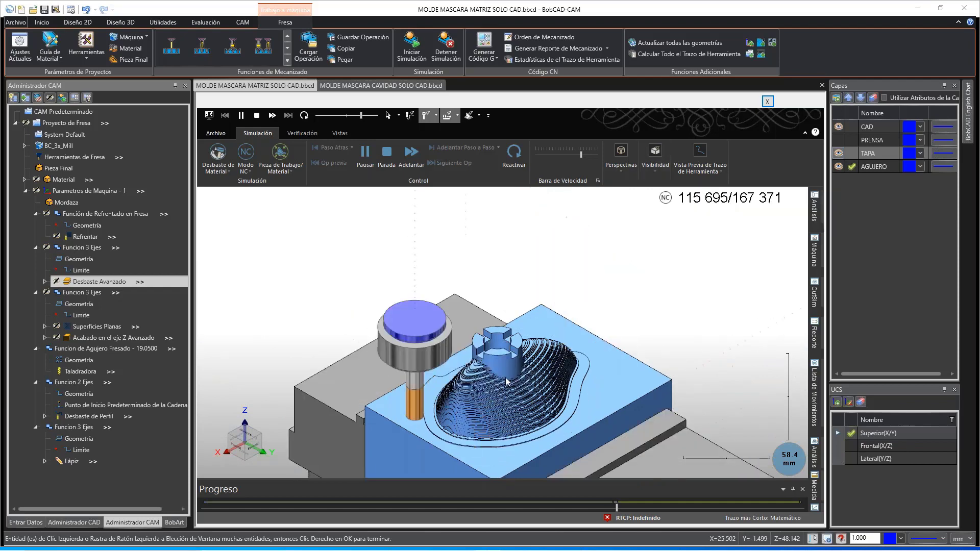
scroll(505, 382, down, 2)
scroll(475, 354, down, 1)
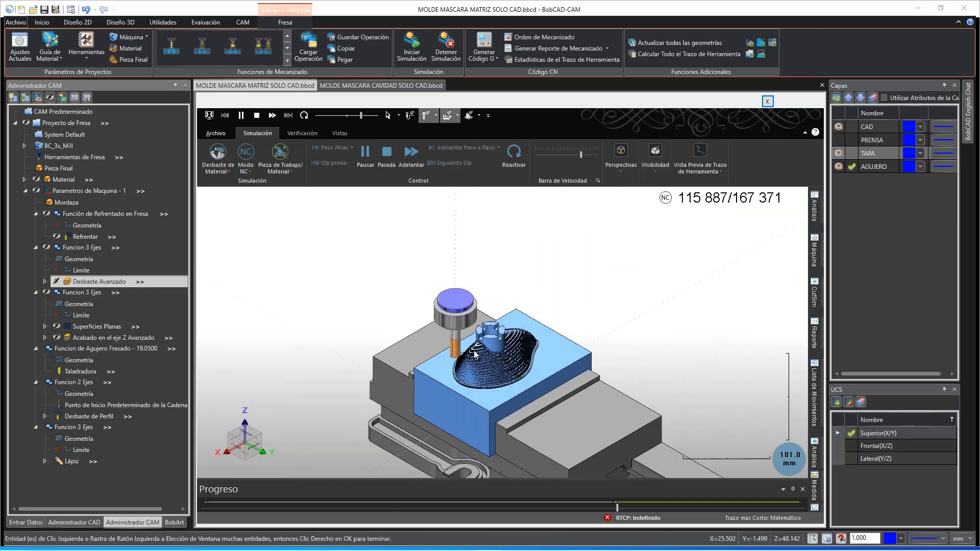
middle_drag(487, 420, 494, 334)
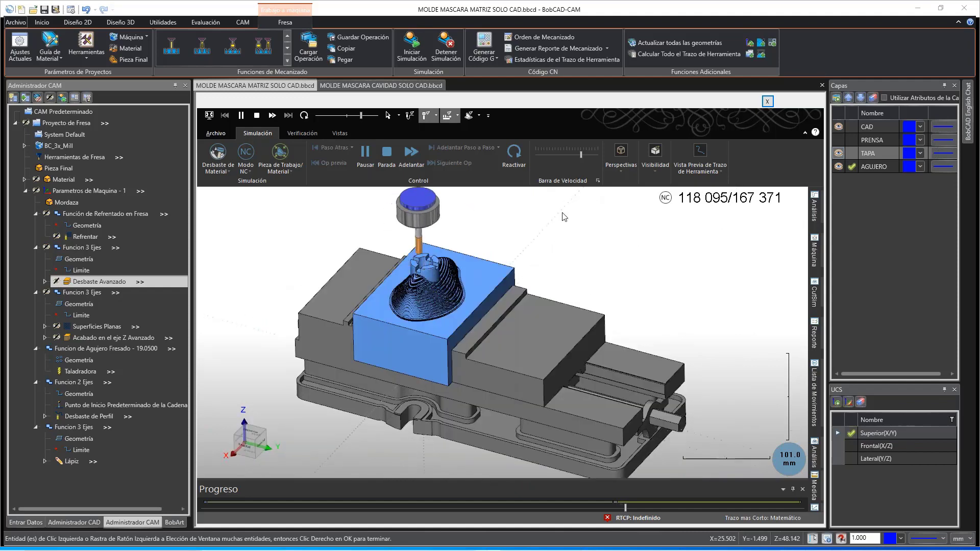
click(663, 176)
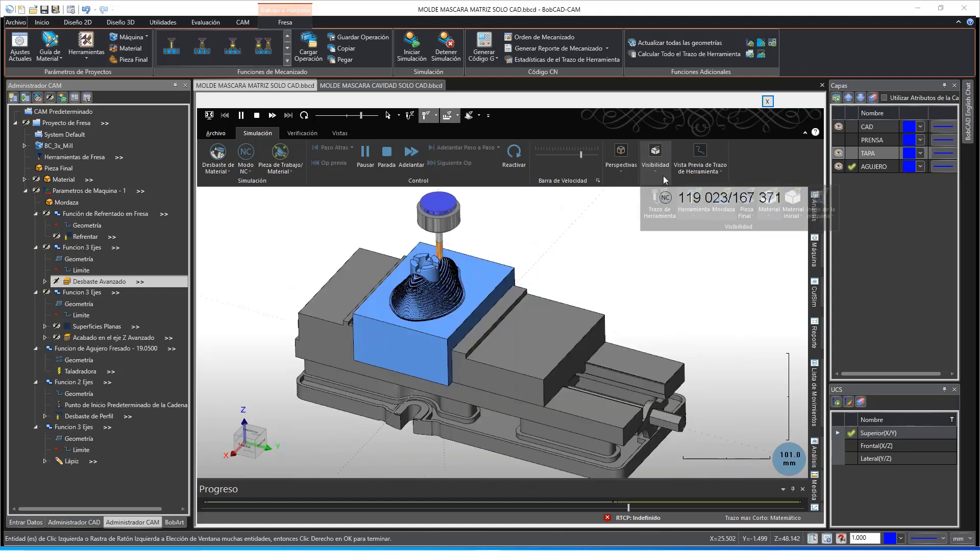
click(636, 300)
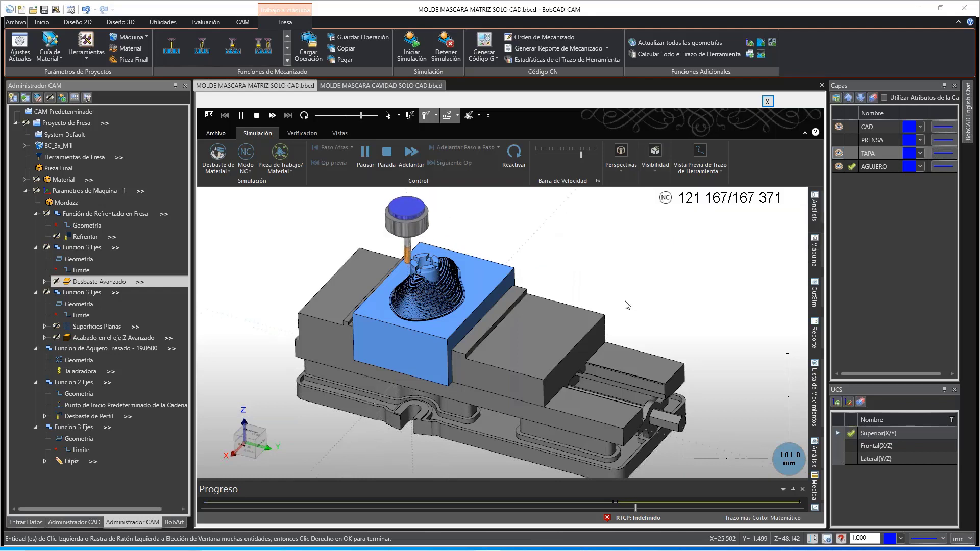
middle_drag(513, 386, 522, 351)
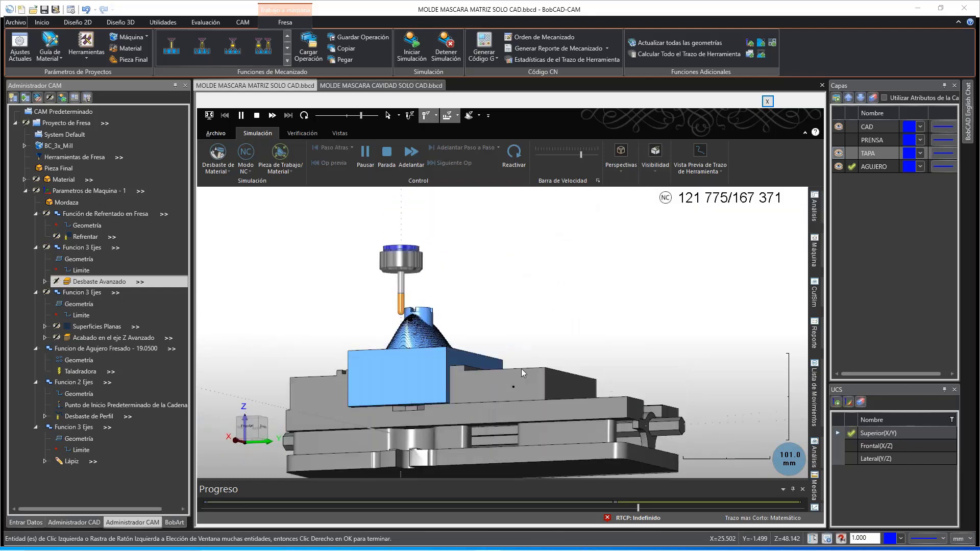
middle_drag(521, 369, 516, 382)
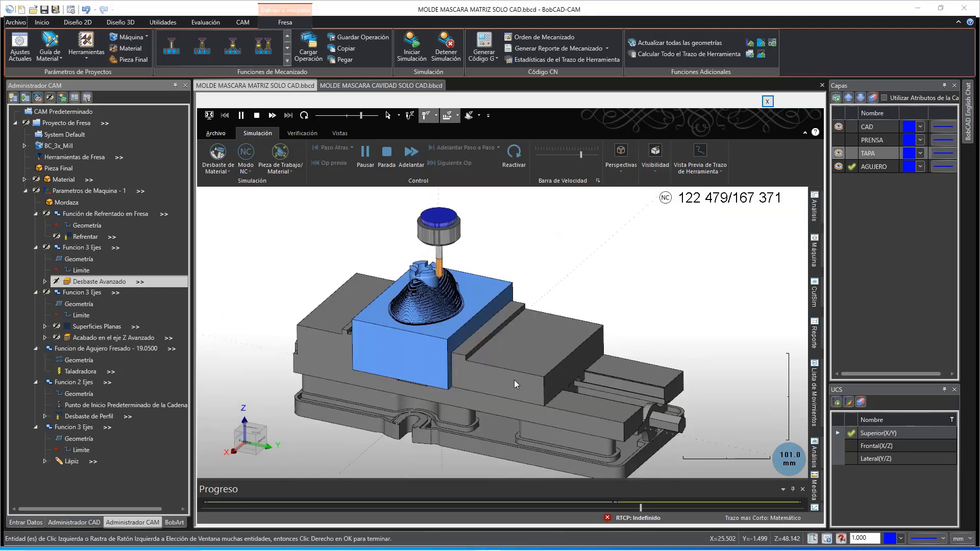
Step: Show the whole milling machine in the simulation and get a close view of the clamped mould block on the table
click(275, 167)
click(286, 194)
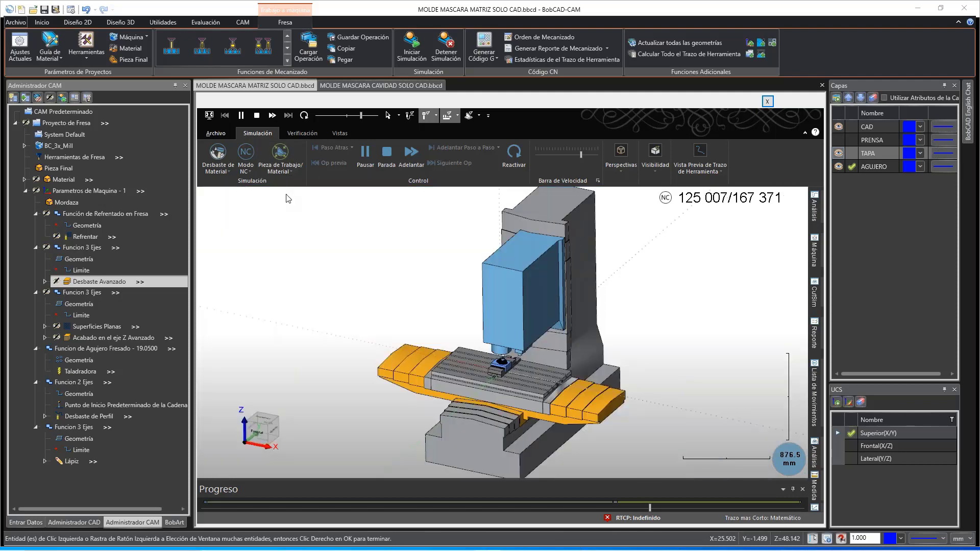
scroll(496, 382, up, 5)
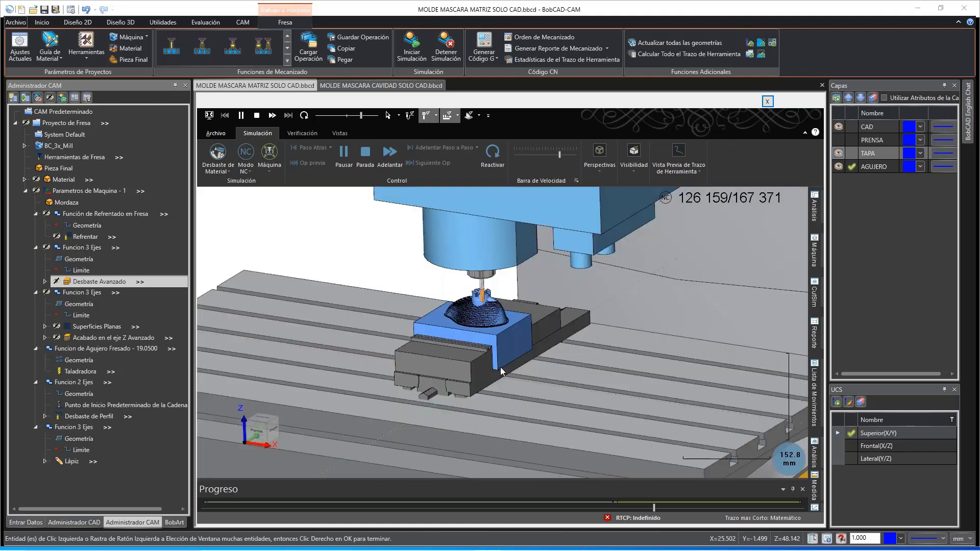
middle_drag(500, 375, 299, 157)
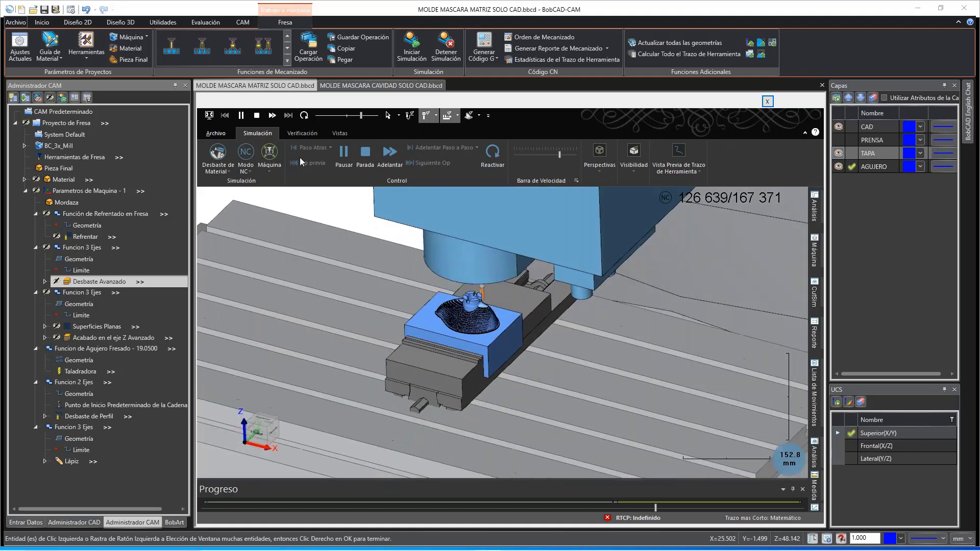
Step: Switch the simulation display back to the workpiece only and view the mask form during finishing
click(270, 154)
middle_drag(534, 360, 519, 462)
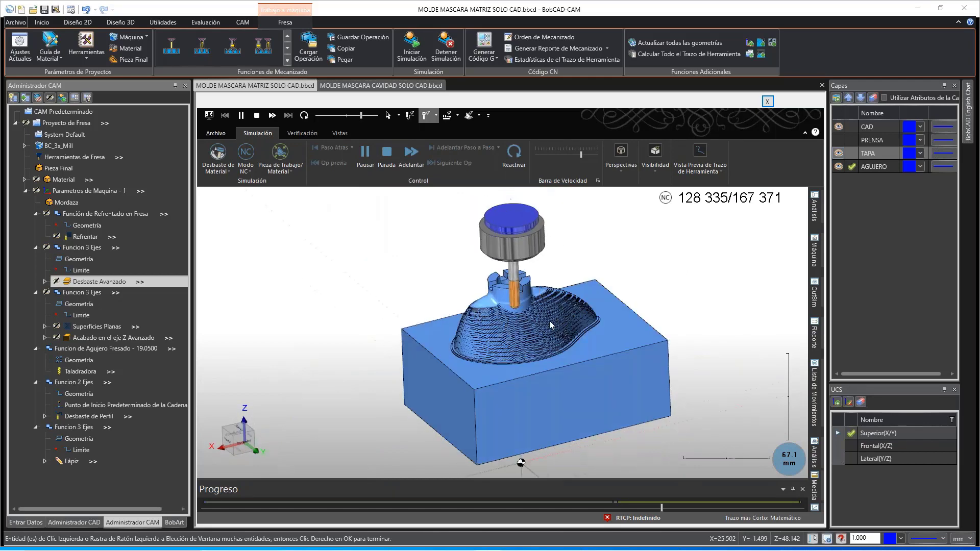
scroll(549, 321, up, 3)
scroll(549, 320, down, 3)
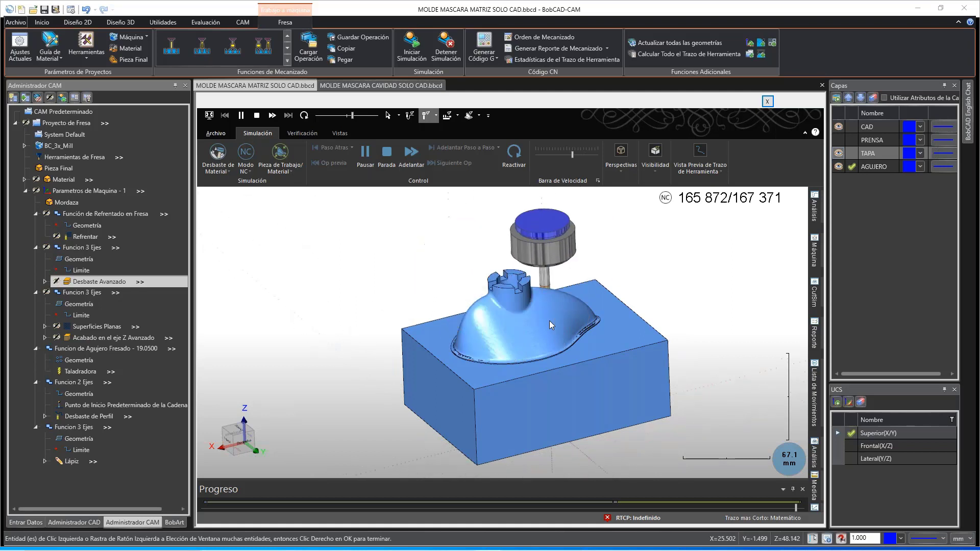
Step: Slow down and pause the simulation, and inspect the surface finish where the notched neck meets the mask form
drag(352, 115, 341, 150)
click(364, 152)
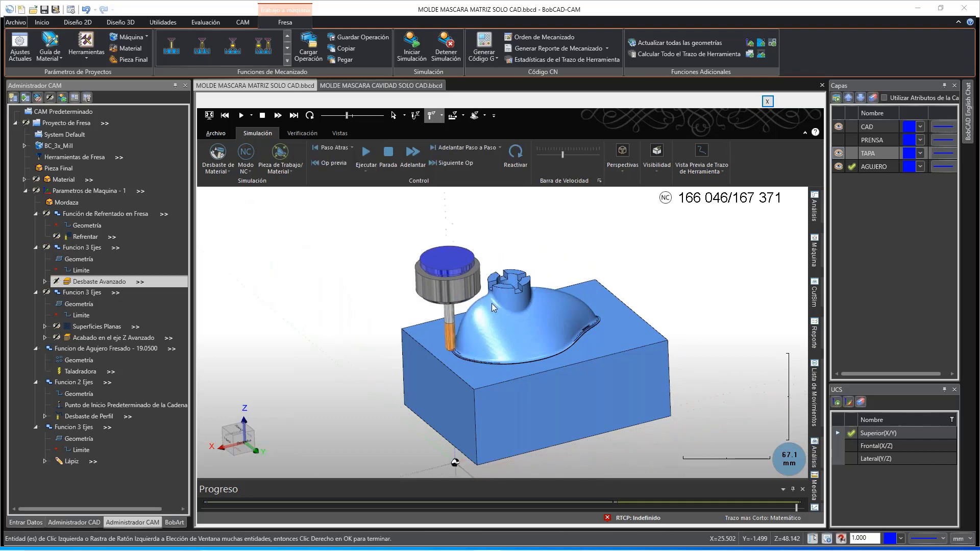
scroll(498, 299, up, 5)
scroll(500, 297, up, 6)
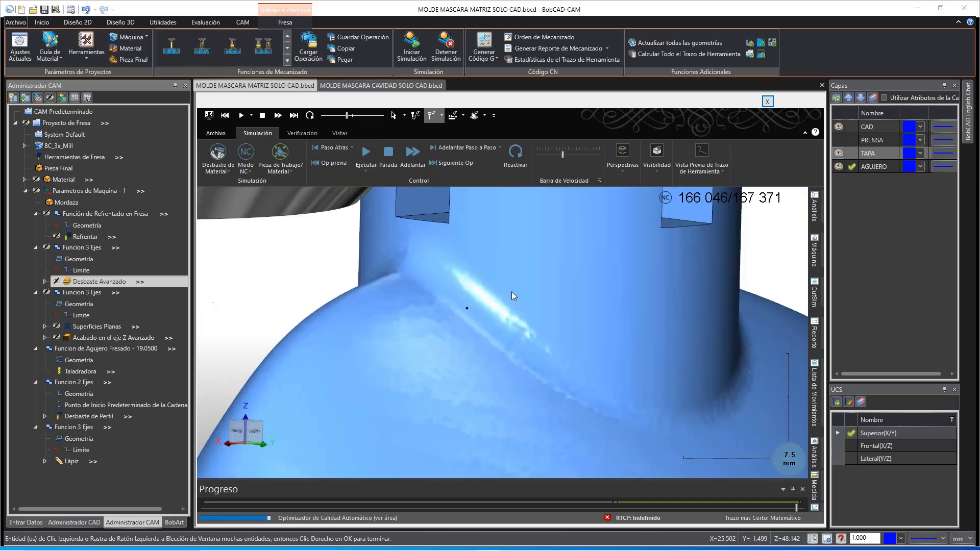
middle_drag(524, 289, 604, 287)
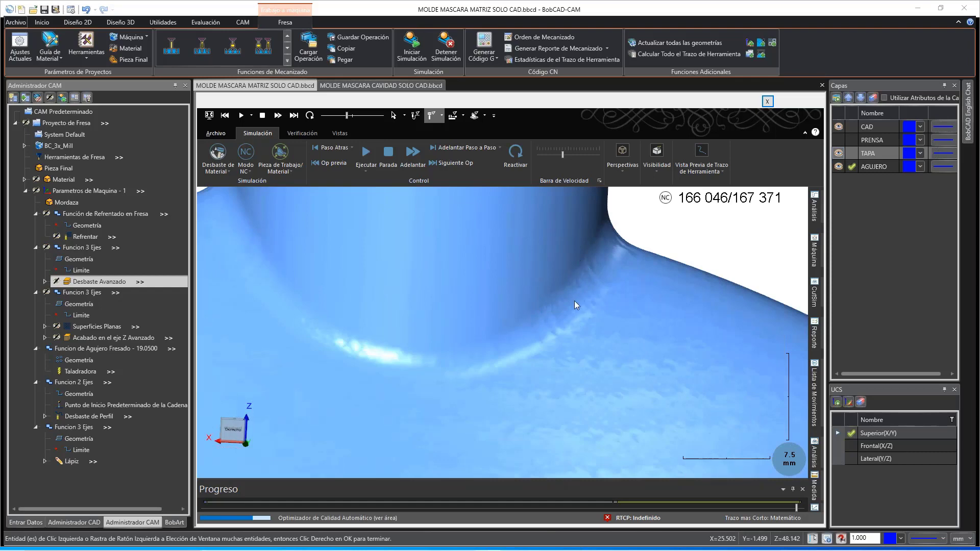
mouse_move(574, 302)
middle_down()
mouse_move(562, 299)
mouse_move(587, 292)
middle_up()
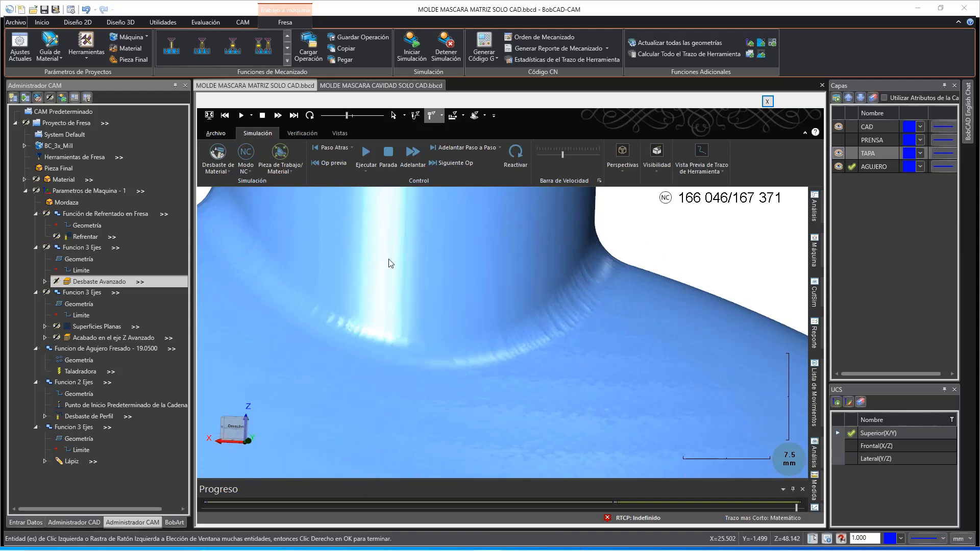
scroll(519, 261, down, 10)
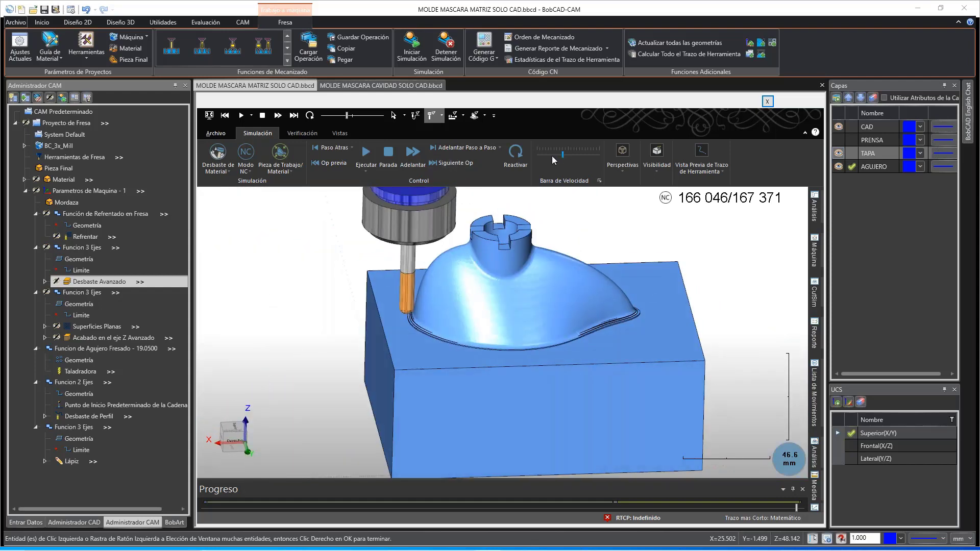
Step: Resume the simulation at a slower speed and follow the remaining passes to the end from several angles
drag(562, 154, 551, 155)
click(366, 154)
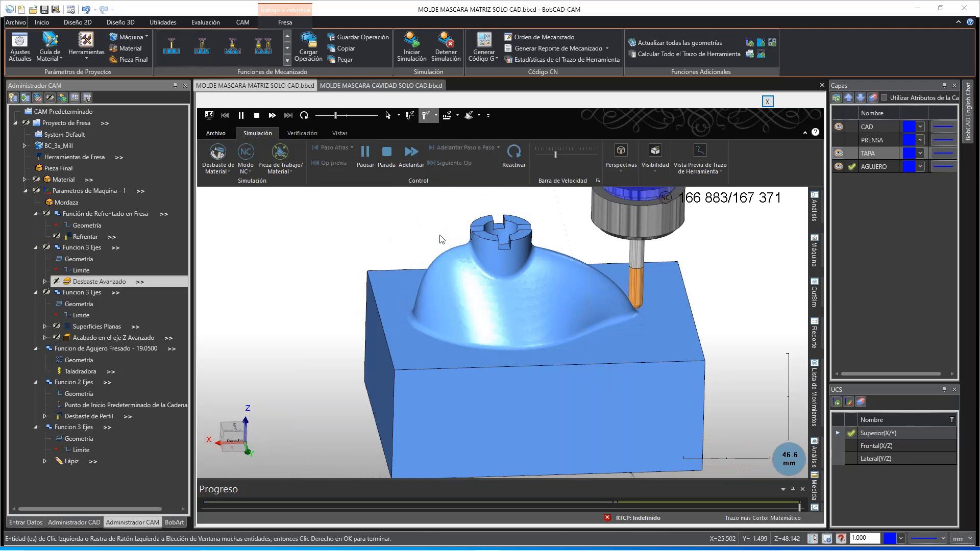
scroll(495, 280, up, 2)
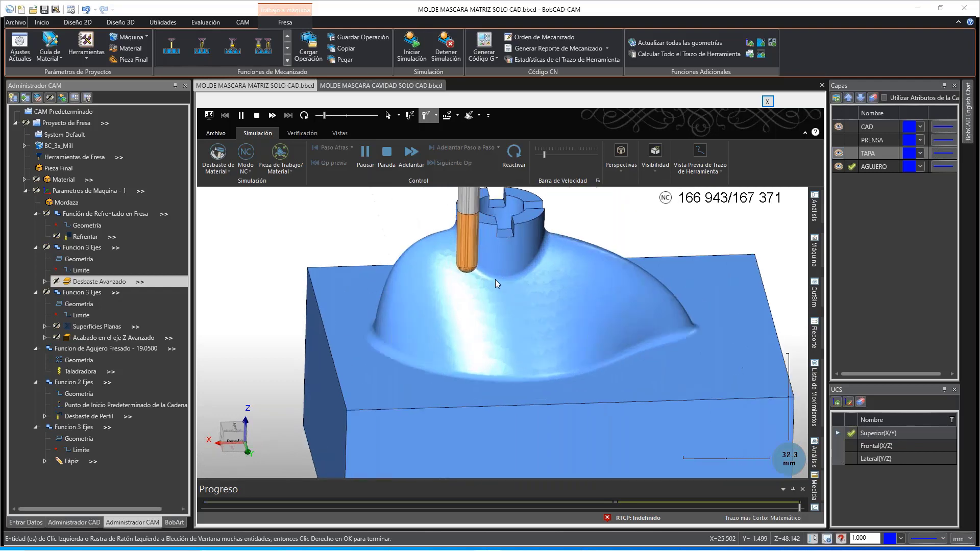
middle_drag(495, 280, 581, 278)
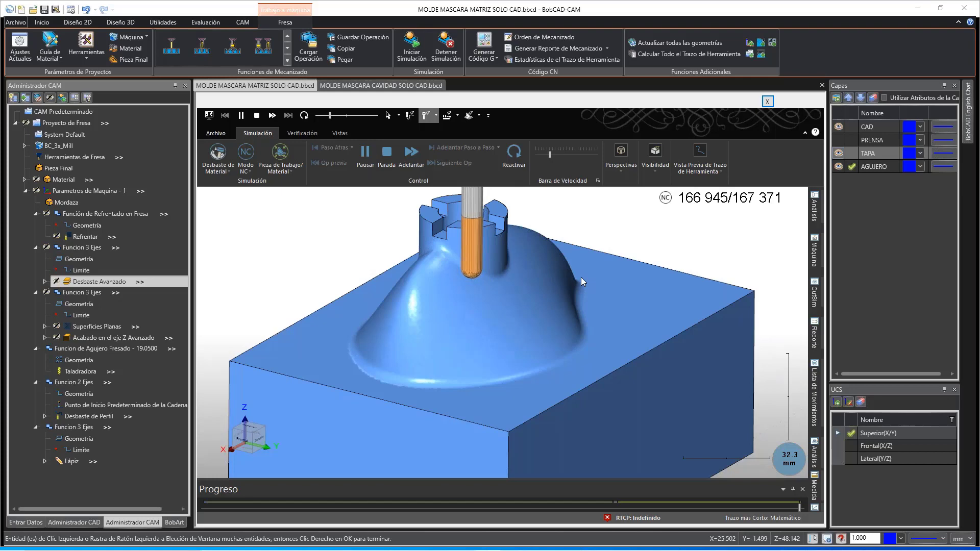
scroll(581, 277, down, 5)
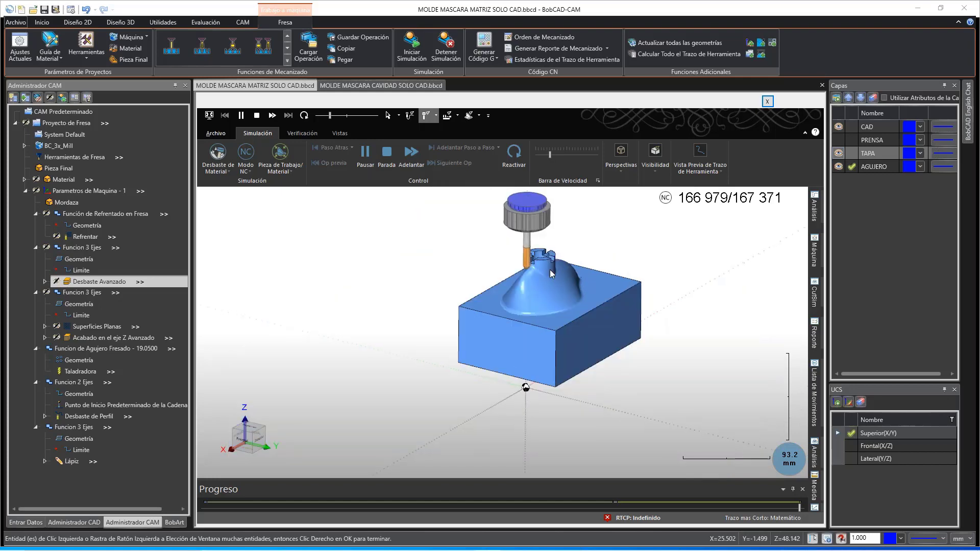
scroll(541, 267, up, 3)
scroll(539, 266, up, 1)
middle_drag(485, 300, 530, 304)
middle_drag(444, 313, 478, 325)
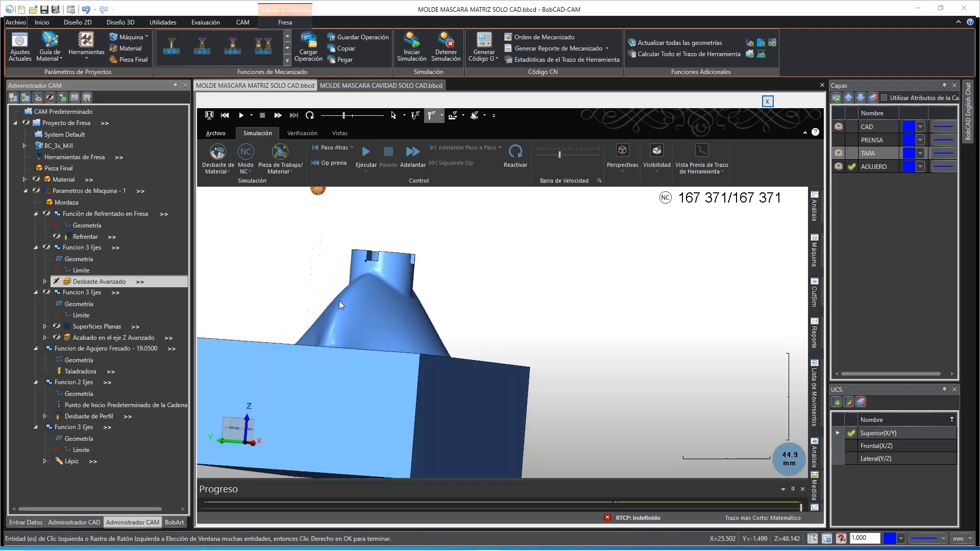
Step: Inspect the finished blend at the neck's base and view the complete machined mould block
scroll(339, 301, up, 10)
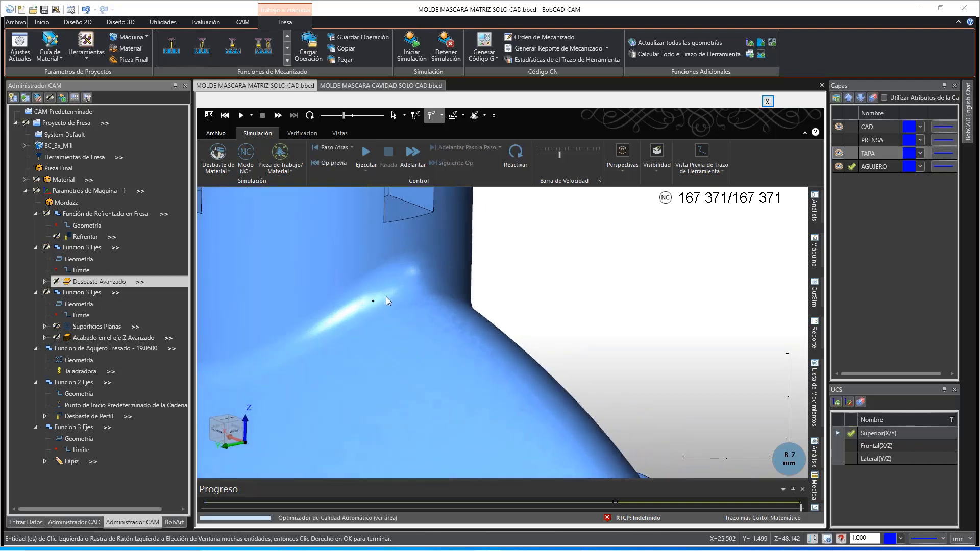
mouse_move(386, 296)
middle_down()
mouse_move(427, 286)
mouse_move(391, 309)
middle_up()
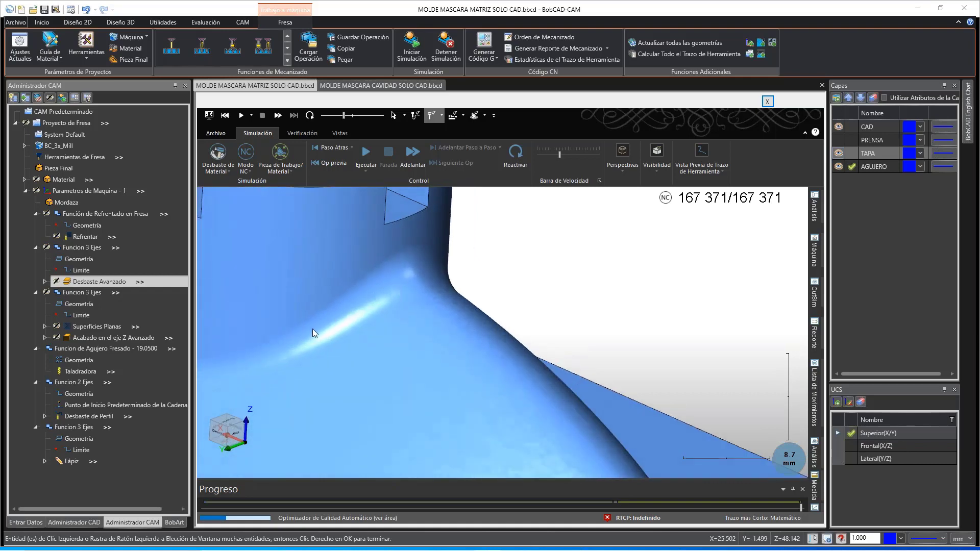
scroll(369, 313, down, 10)
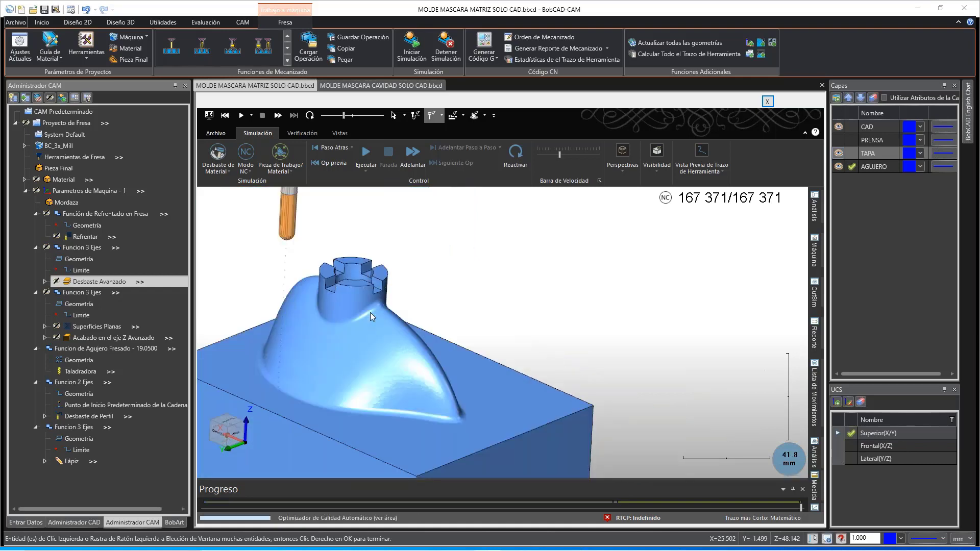
scroll(370, 312, down, 3)
mouse_move(381, 314)
middle_down()
mouse_move(418, 319)
mouse_move(464, 305)
mouse_move(491, 338)
mouse_move(546, 341)
mouse_move(516, 328)
mouse_move(482, 331)
mouse_move(411, 193)
middle_up()
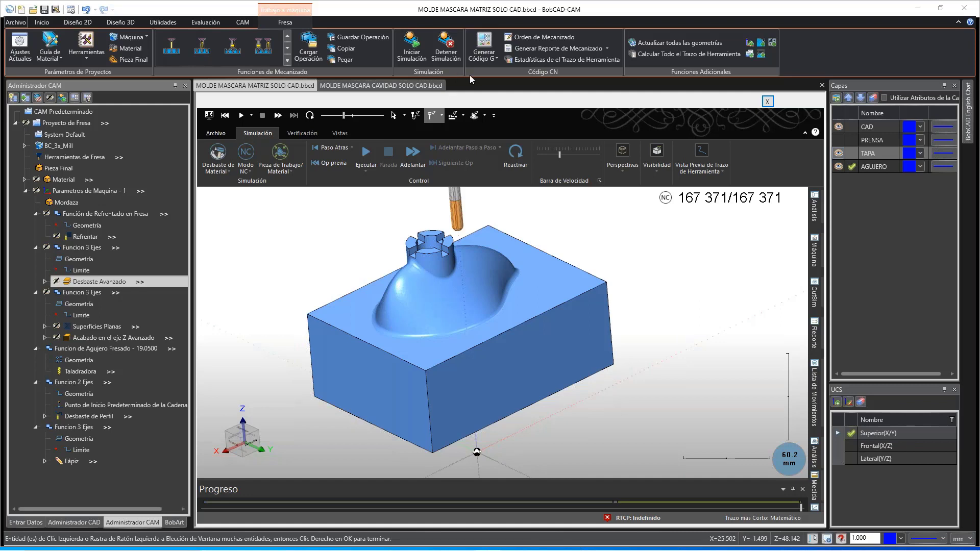
Step: Set the simulation's material analysis to Desviación with the Automático colour range
click(337, 133)
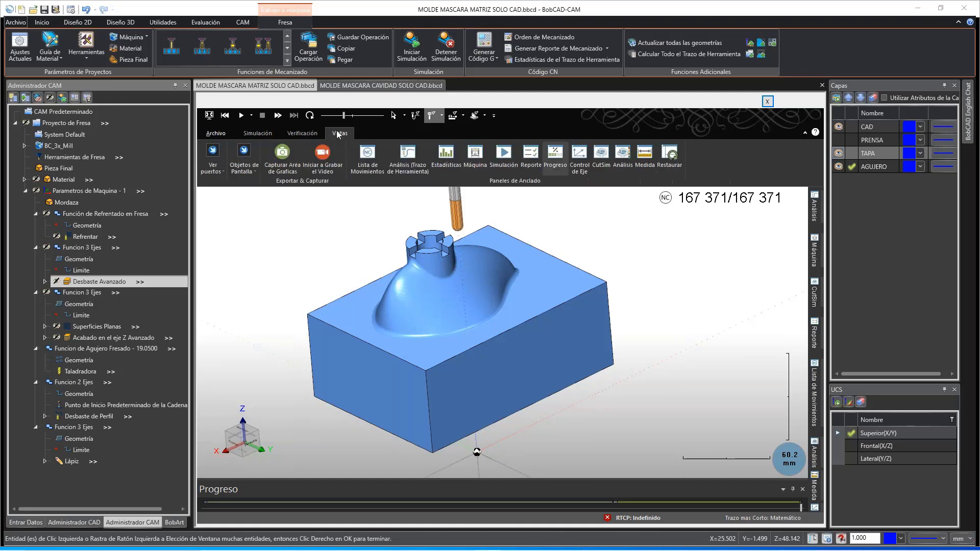
click(617, 163)
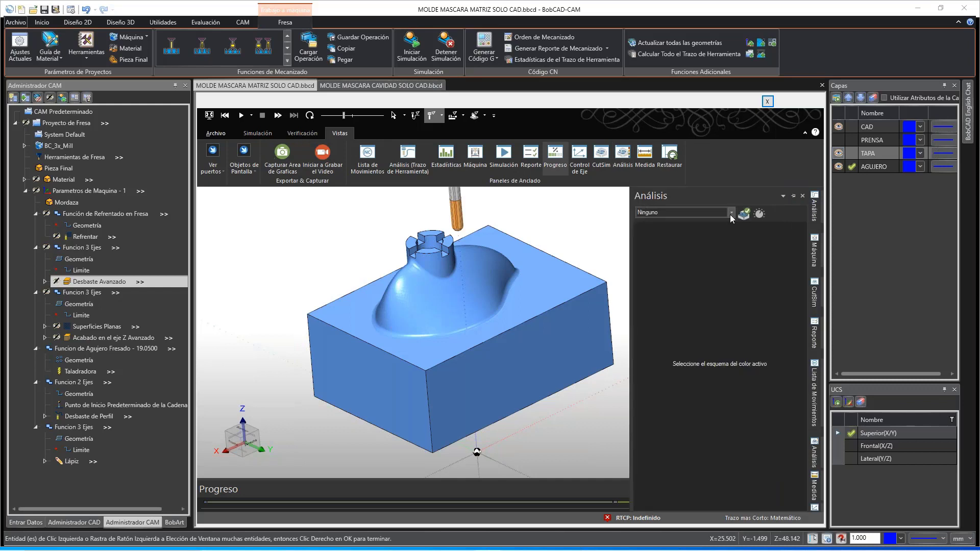
click(730, 215)
click(663, 251)
click(743, 213)
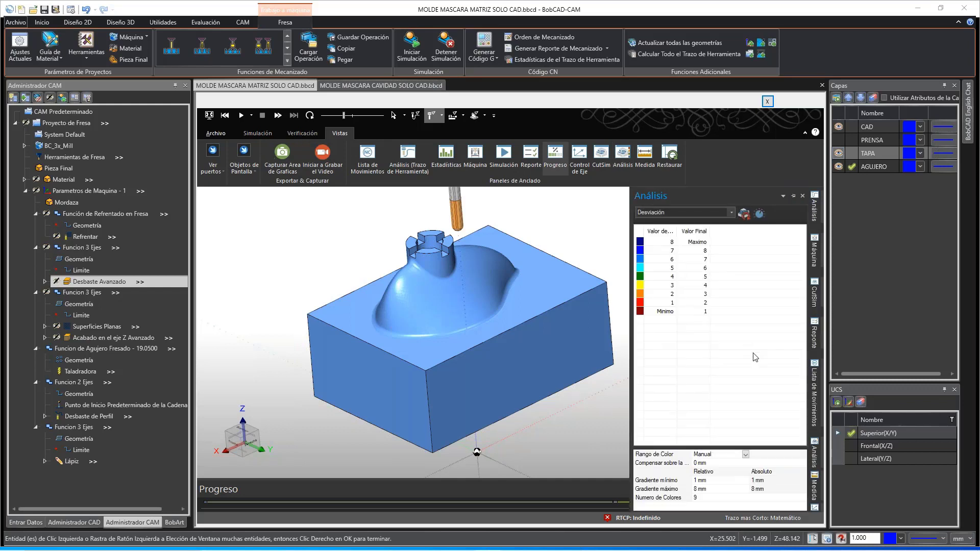
click(745, 455)
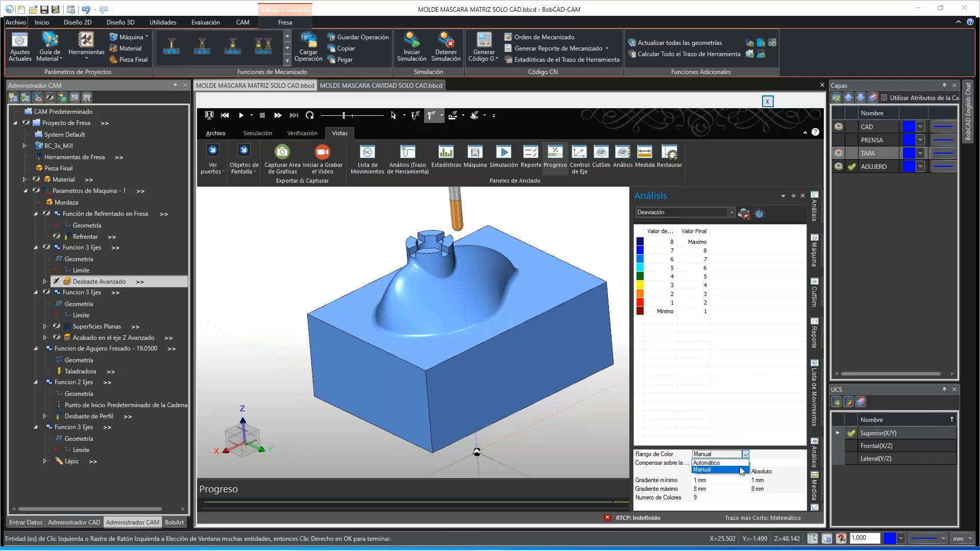
click(712, 471)
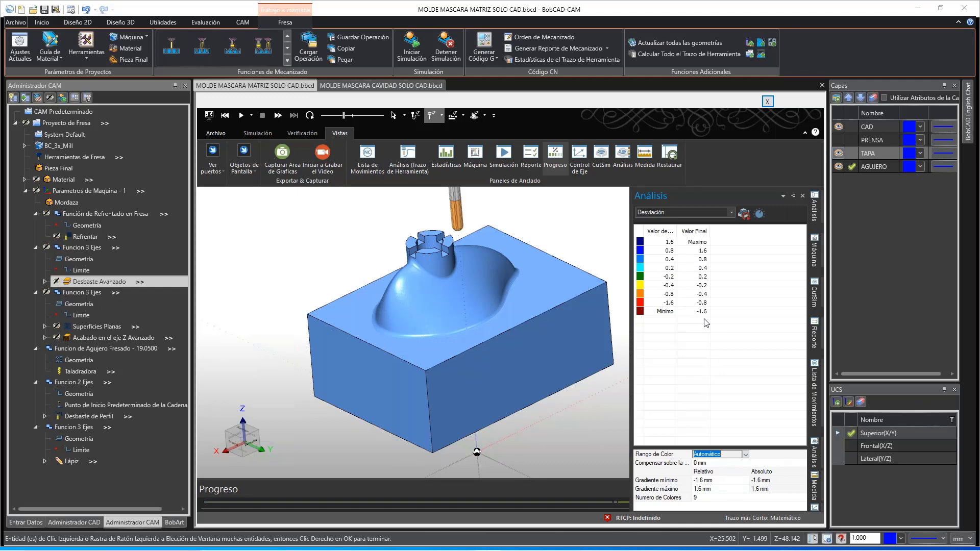
Step: Set the deviation gradient's minimum to -0.5 mm and maximum to 0.5 mm, and colour the machined mould by it
click(720, 481)
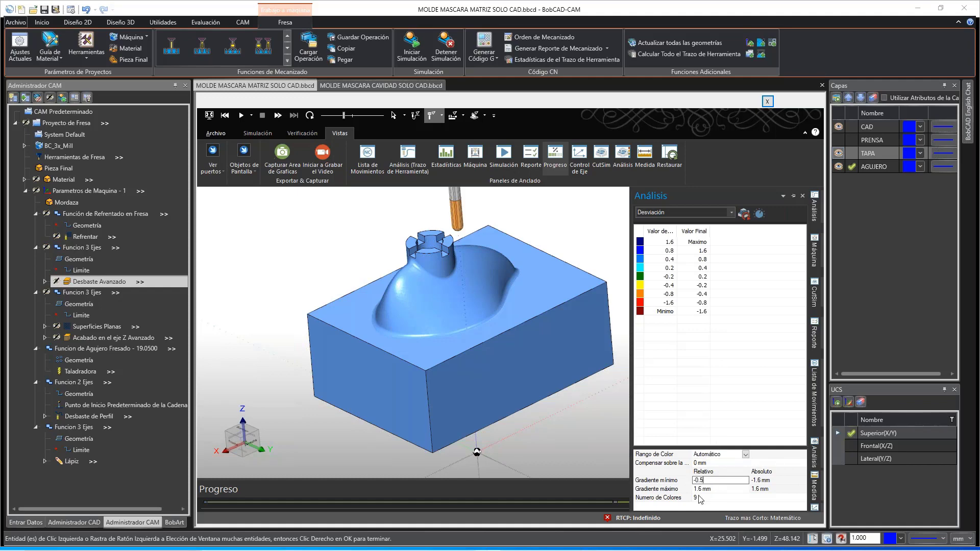
click(715, 490)
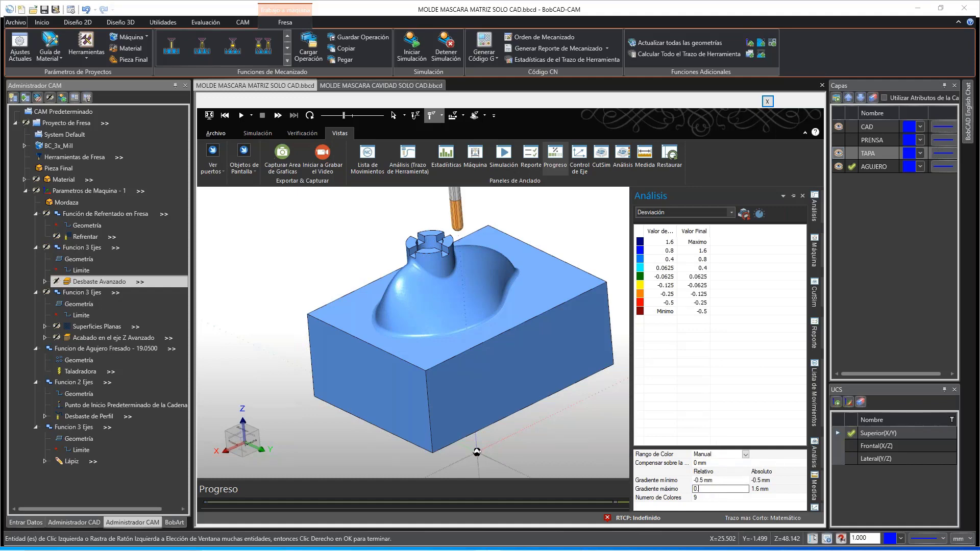
click(721, 480)
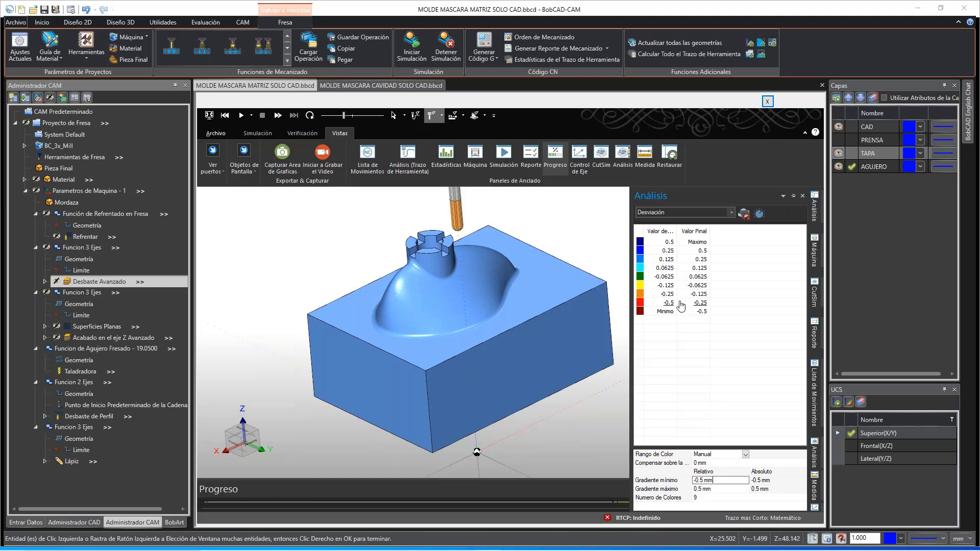
click(744, 213)
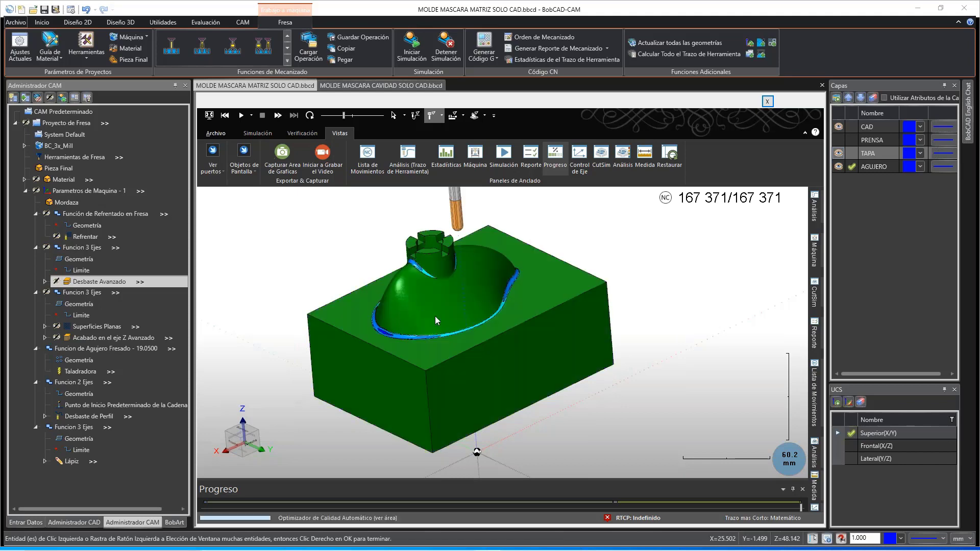
Step: Examine the coloured deviation areas at the neck's base and compare them with the deviation colour scale
middle_drag(435, 316, 426, 280)
scroll(409, 268, up, 6)
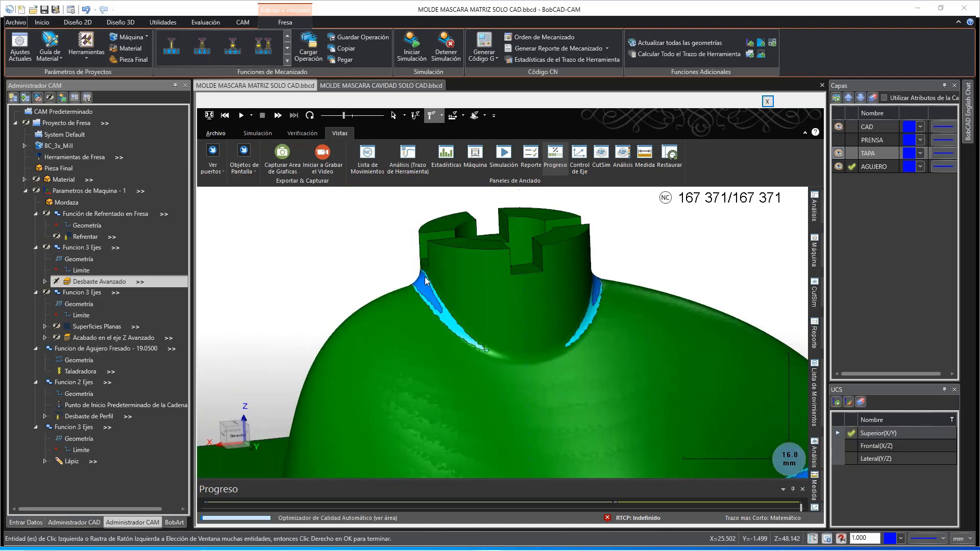
scroll(425, 281, up, 3)
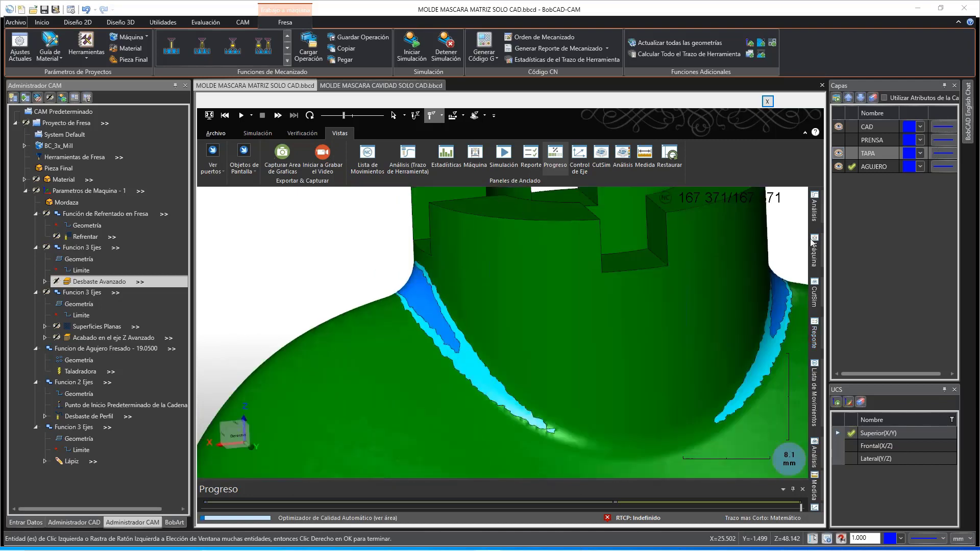
mouse_move(814, 217)
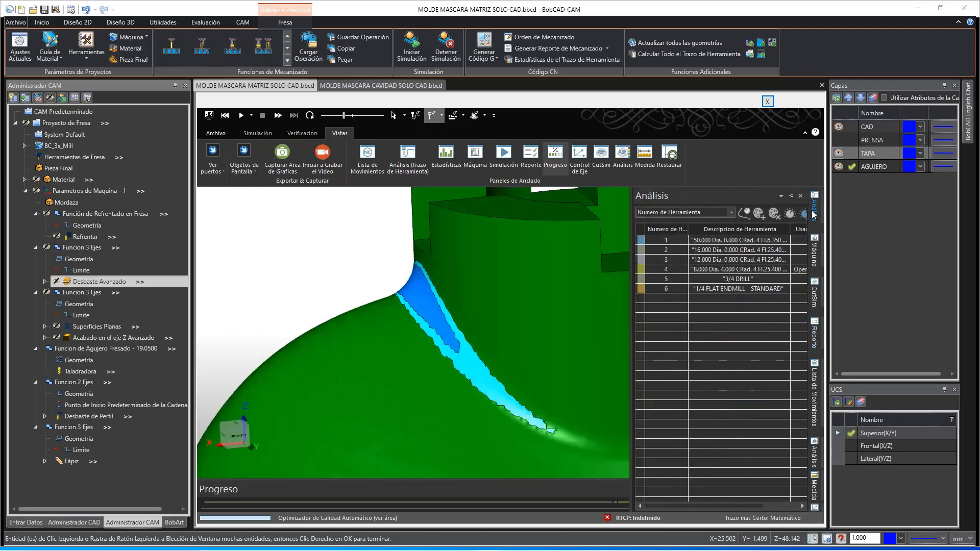
mouse_move(815, 459)
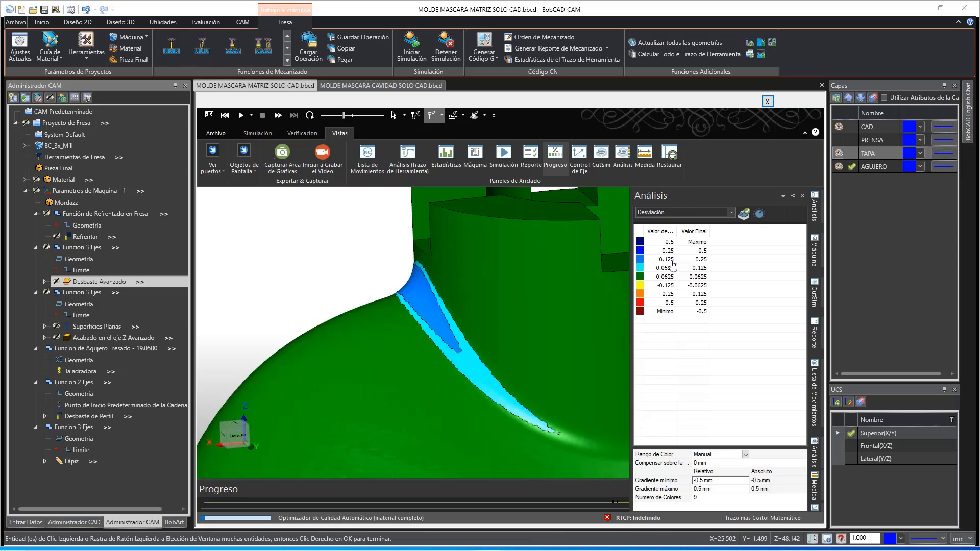
Step: Examine the deviation colours along the mask form's lower rim from other angles
scroll(463, 315, down, 3)
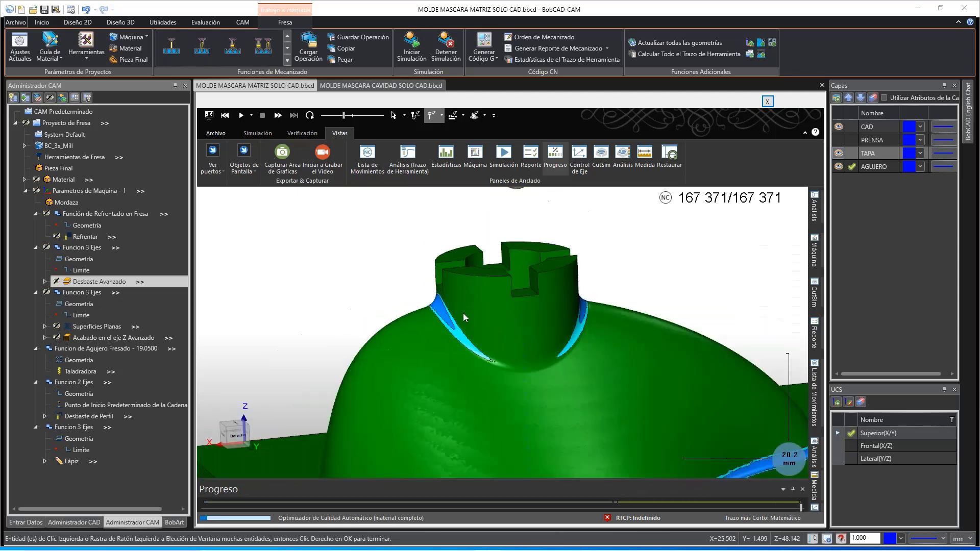
scroll(463, 314, down, 3)
scroll(462, 314, down, 2)
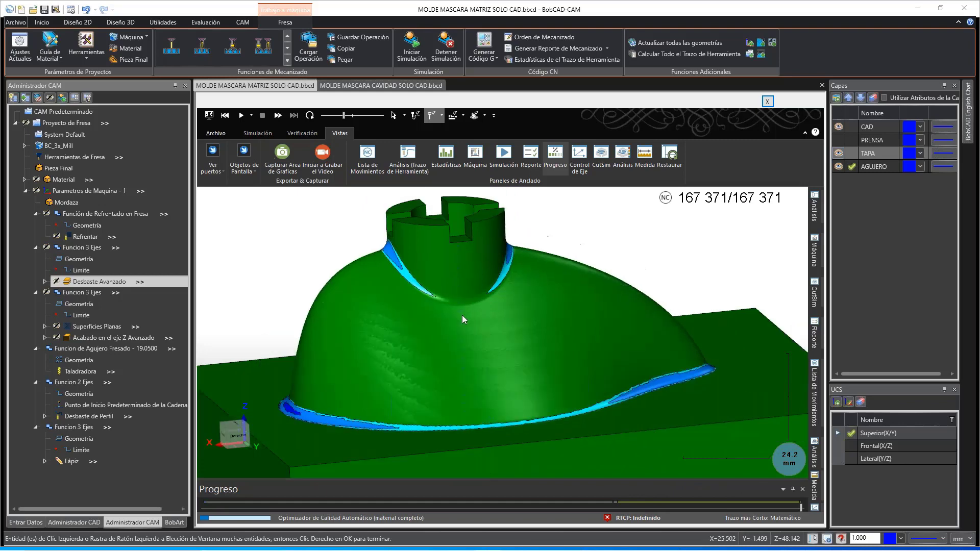
middle_drag(461, 314, 595, 356)
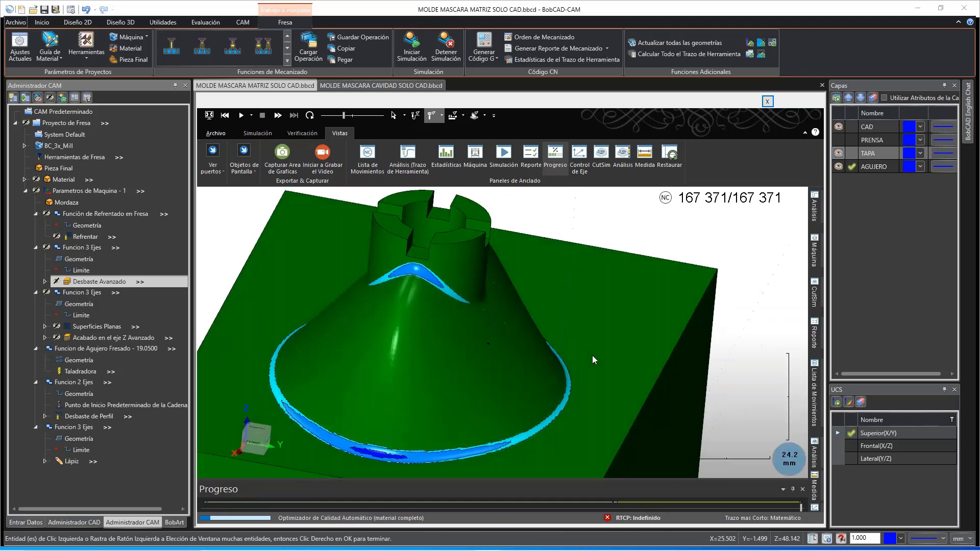
Step: Examine the deviation band along the mask form's lower rim up close and compare it with the Desviación colour scale
scroll(463, 417, up, 5)
middle_drag(463, 419, 411, 407)
click(814, 455)
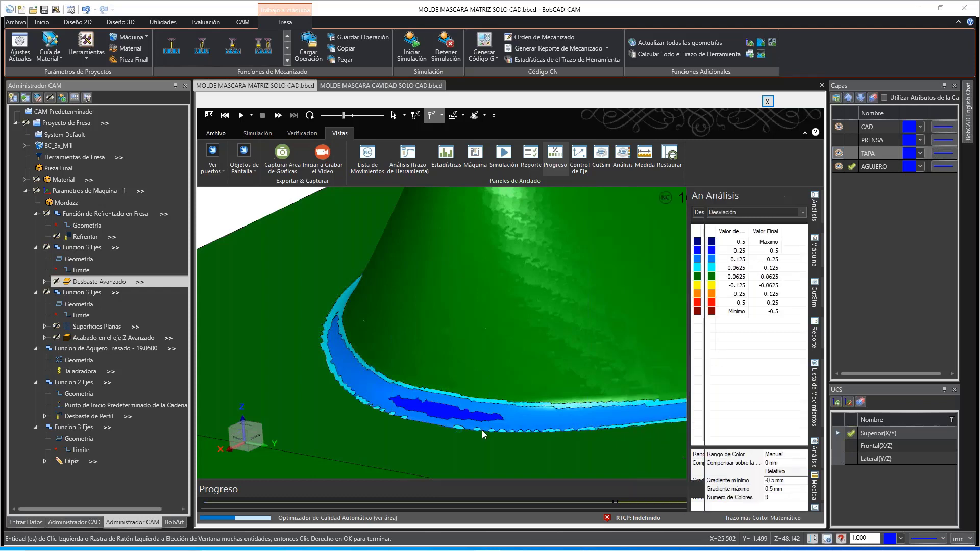
scroll(464, 417, down, 5)
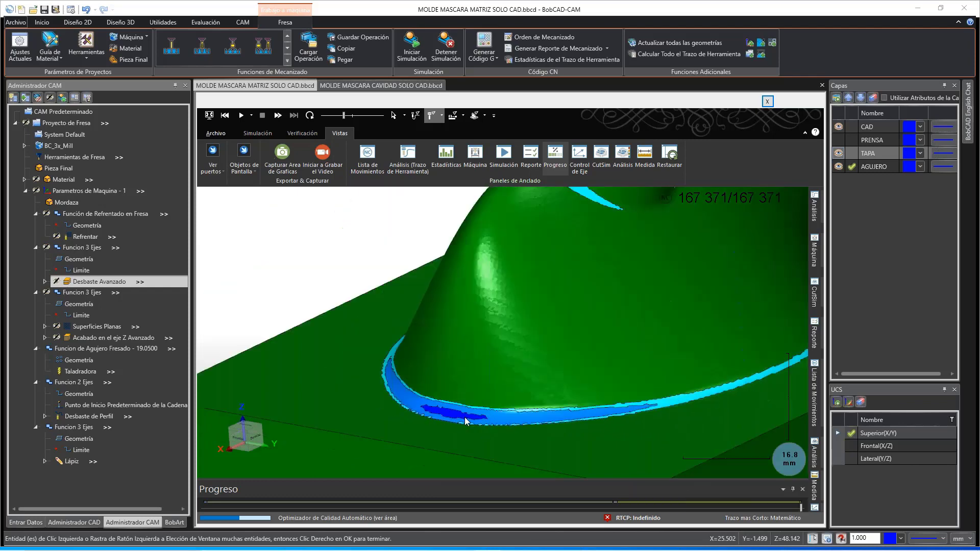
middle_drag(498, 361, 477, 355)
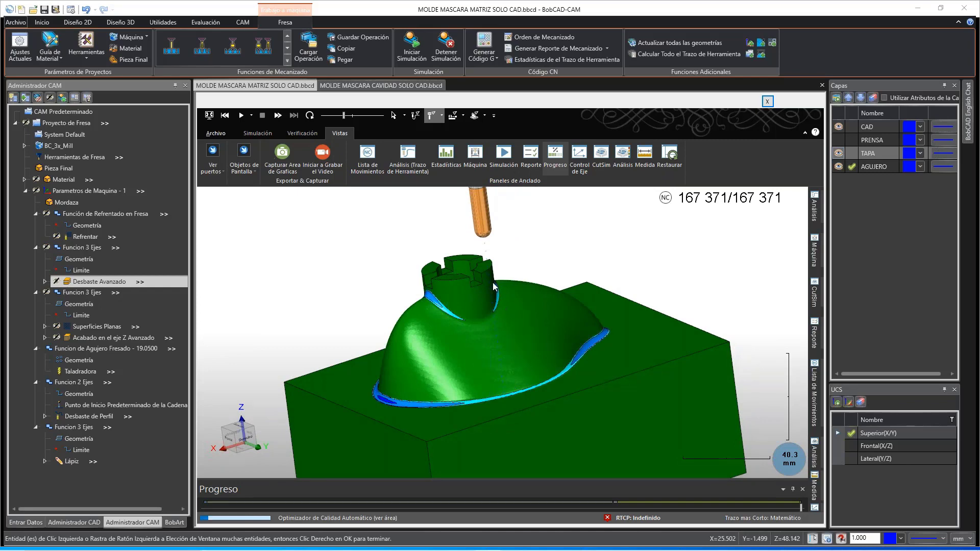
Step: Inspect the deviation over the whole machined form and at the neck's base, and exit the simulation
middle_drag(492, 282, 465, 325)
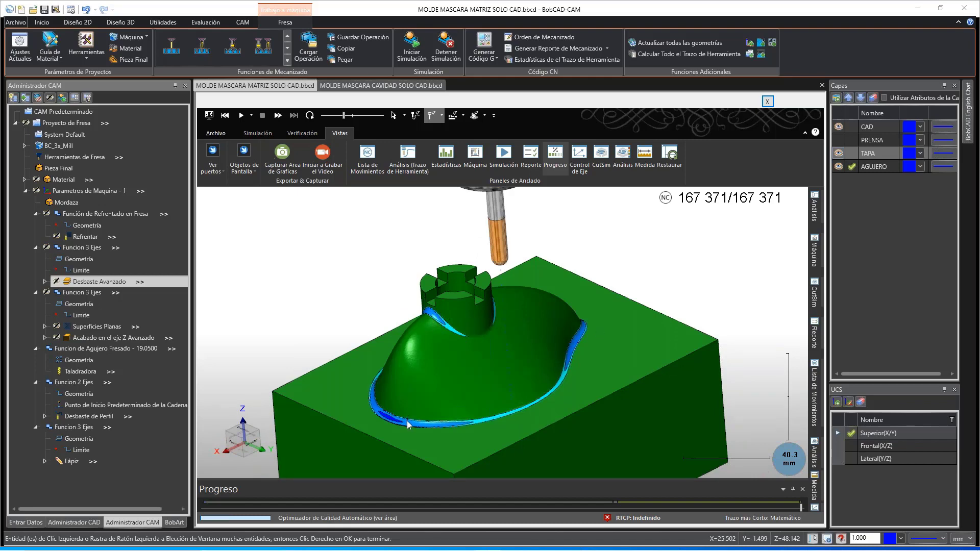
middle_drag(407, 420, 514, 331)
scroll(463, 353, up, 4)
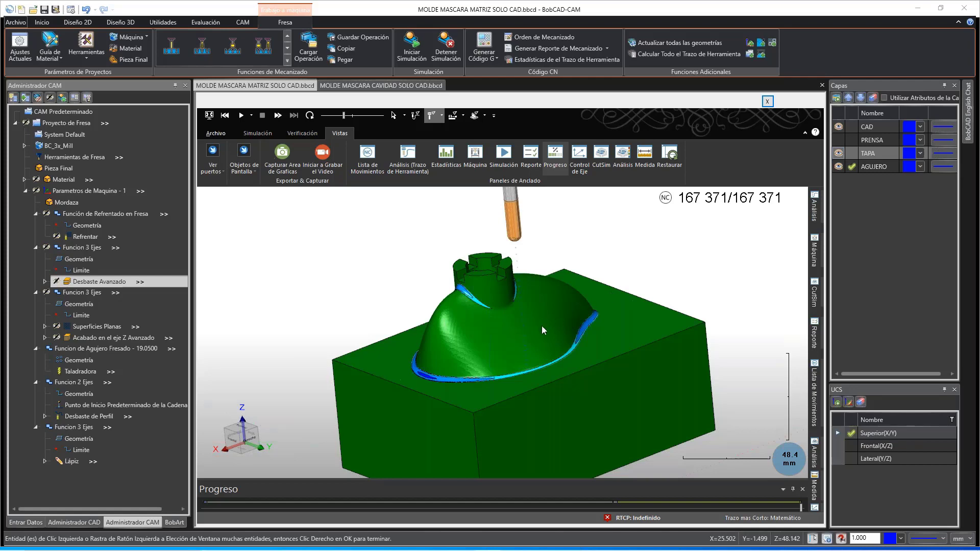
middle_drag(541, 326, 512, 316)
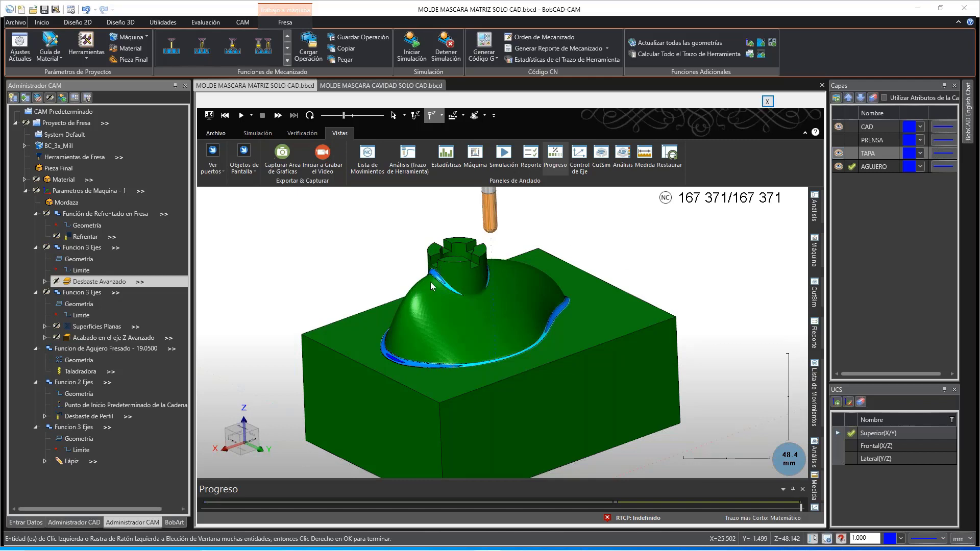
scroll(428, 280, down, 3)
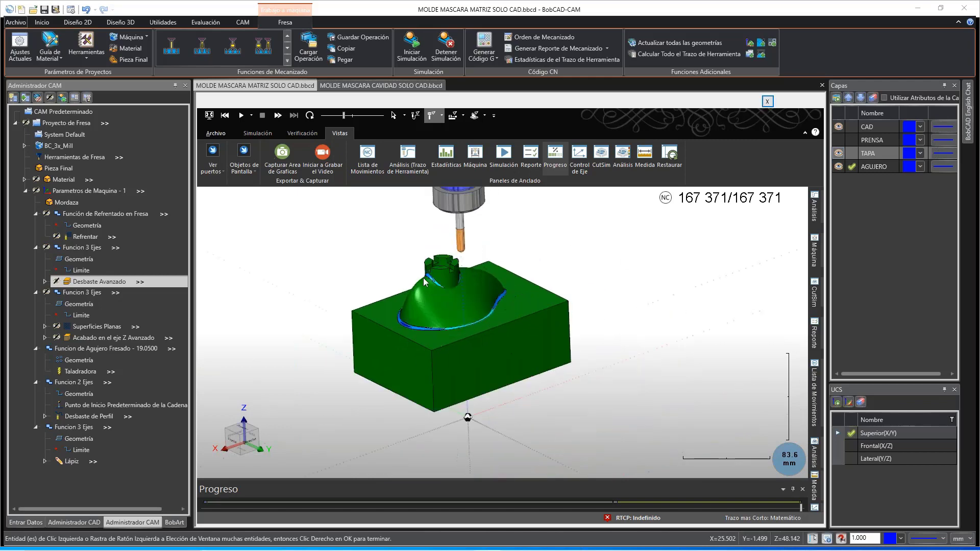
scroll(424, 278, up, 10)
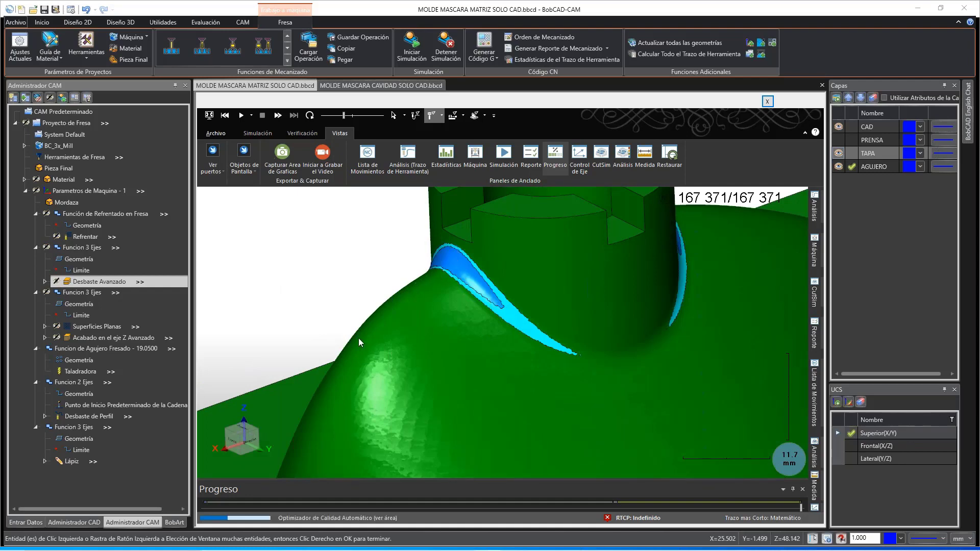
click(768, 101)
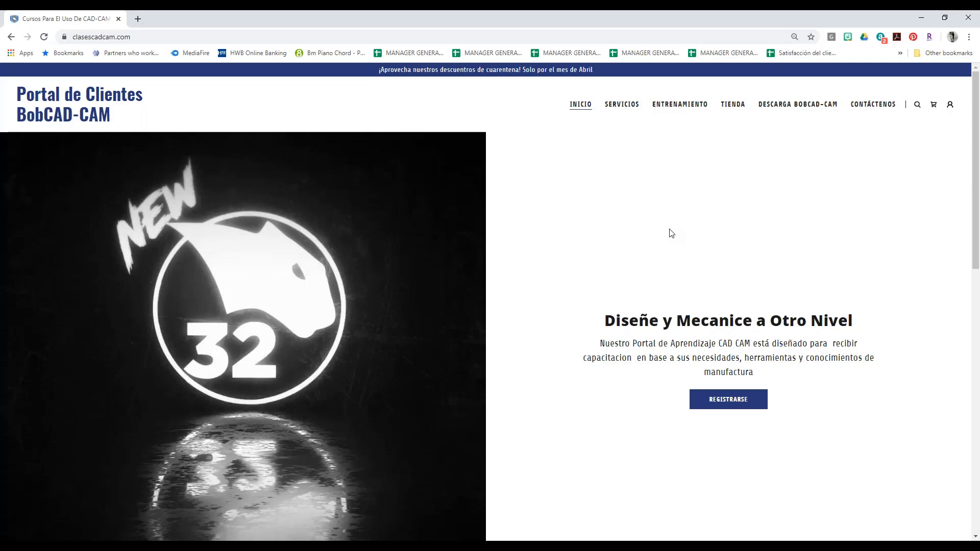
Step: On the clasescadcam.com client portal in the browser, go to Servicios and open Tips y Consejos in a separate tab
click(621, 104)
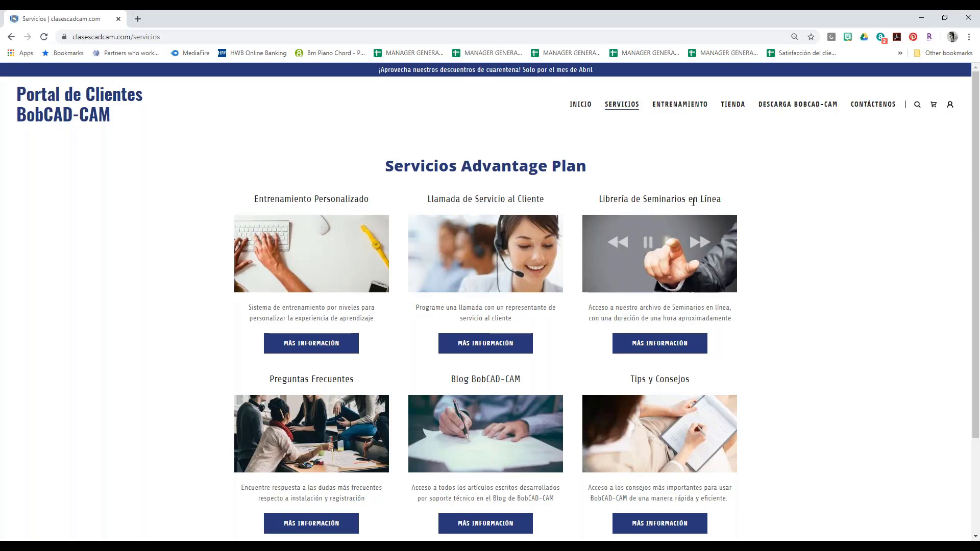
scroll(693, 202, down, 1)
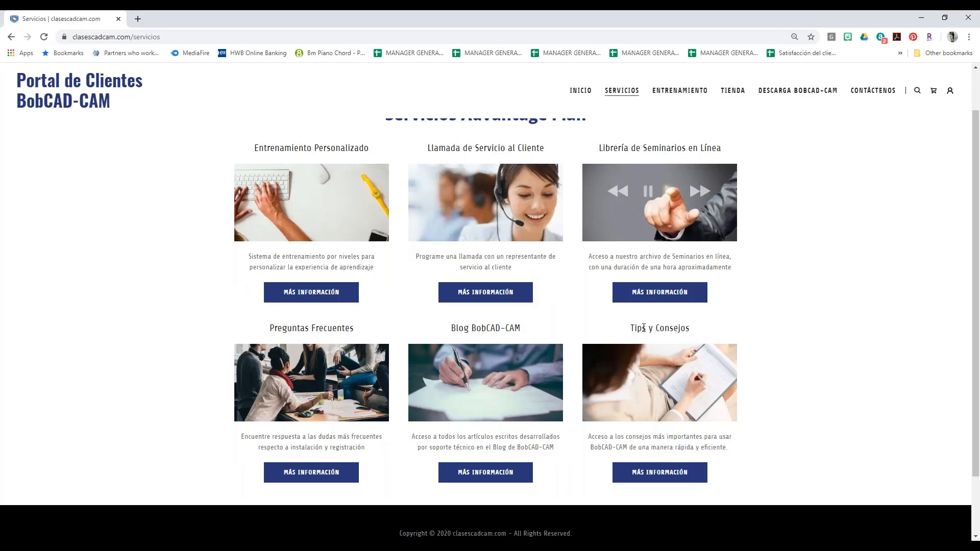
middle_click(645, 470)
click(186, 17)
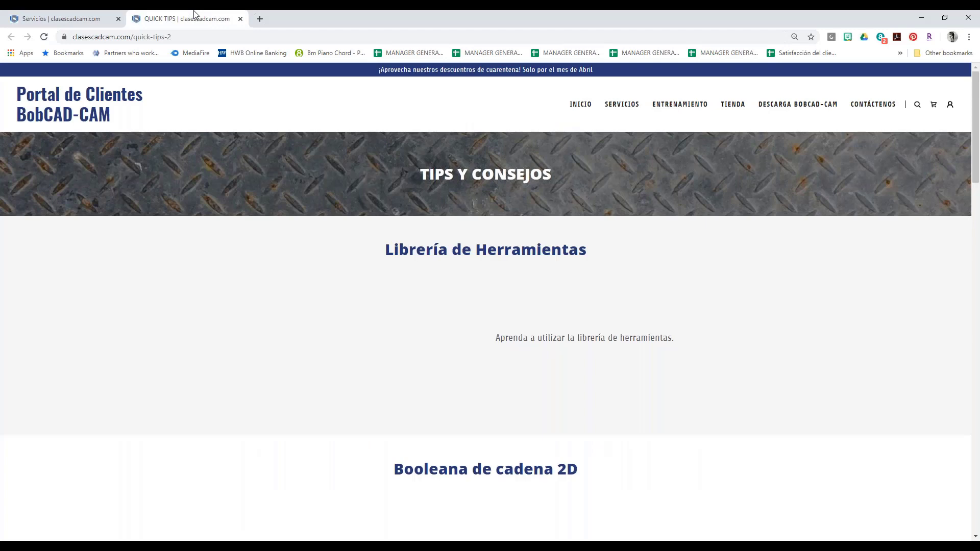
Step: Browse the Tips y Consejos tutorial videos from Librería de Herramientas to Selección de geometría desde bordes
scroll(348, 157, down, 5)
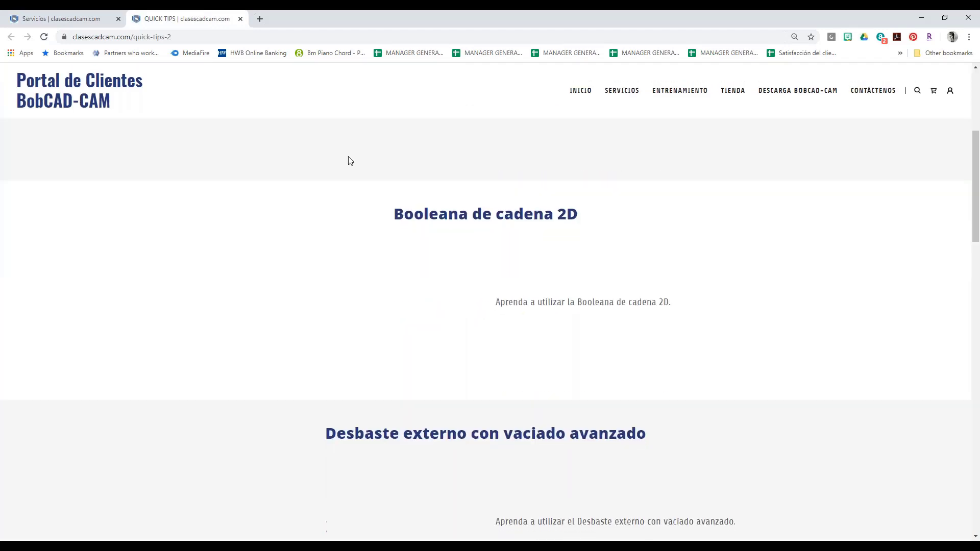
scroll(342, 156, up, 3)
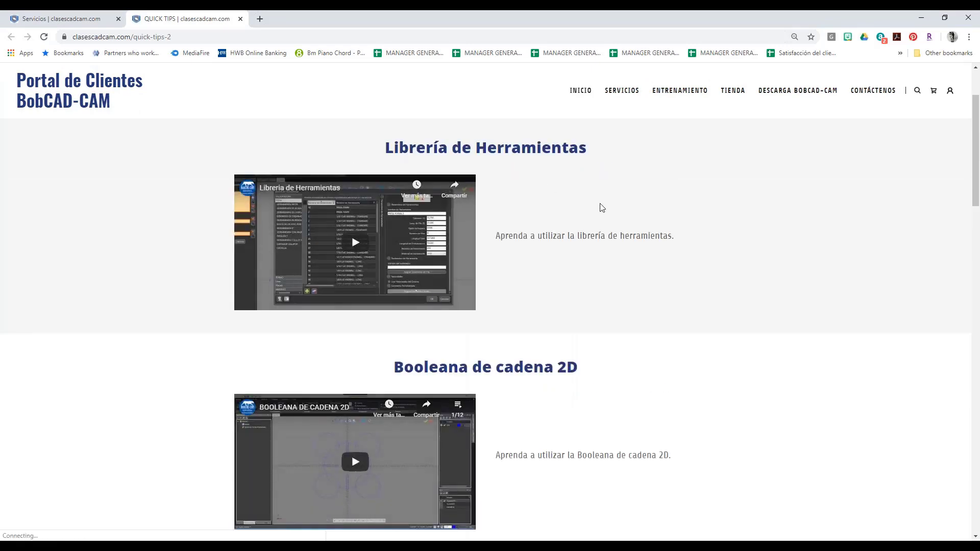
scroll(561, 187, down, 4)
scroll(562, 187, down, 1)
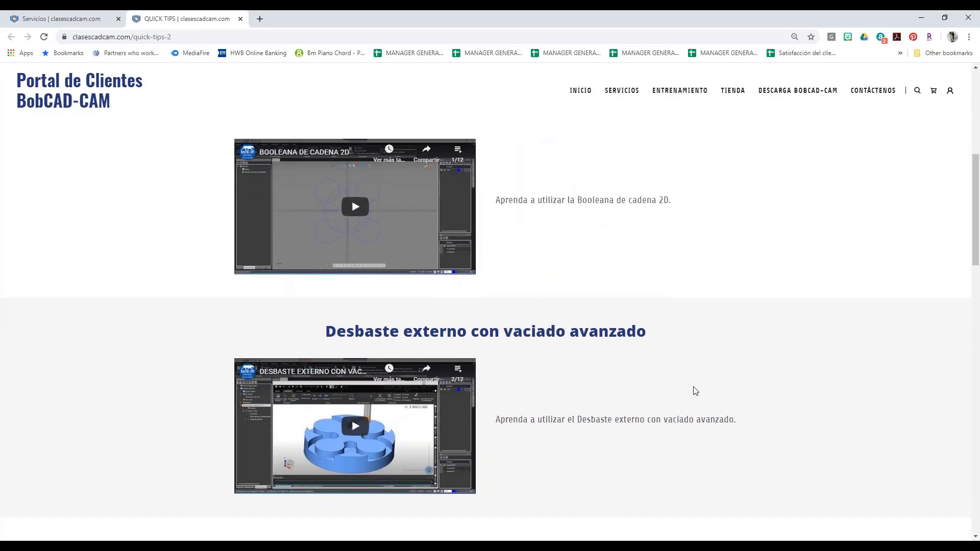
scroll(695, 391, down, 7)
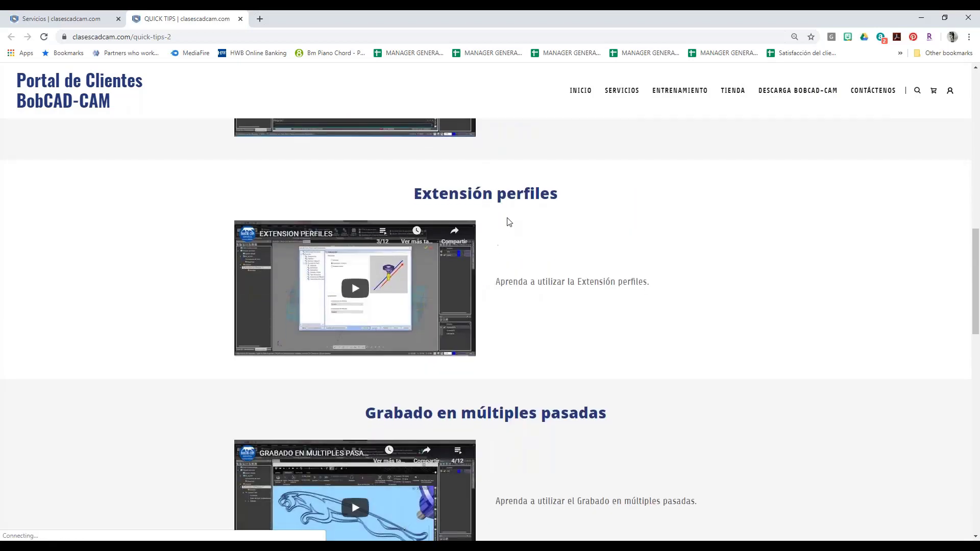
scroll(507, 219, down, 7)
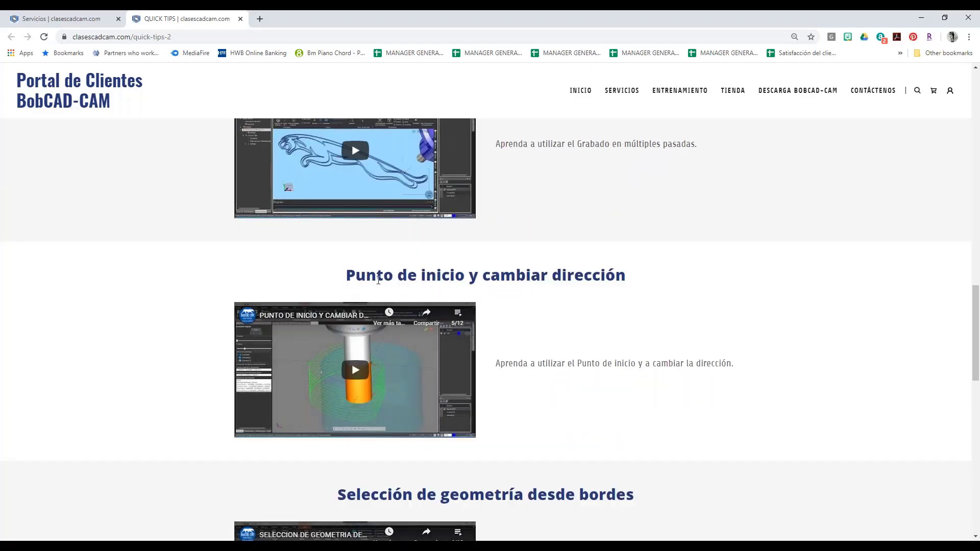
Step: Return to the Servicios page and open Entrenamiento Personalizado in a separate tab
click(102, 22)
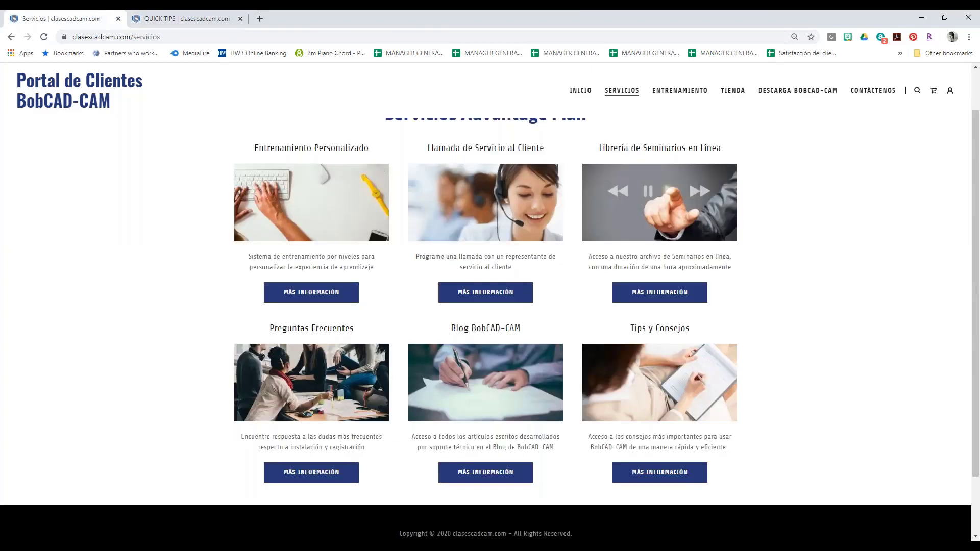
middle_click(286, 292)
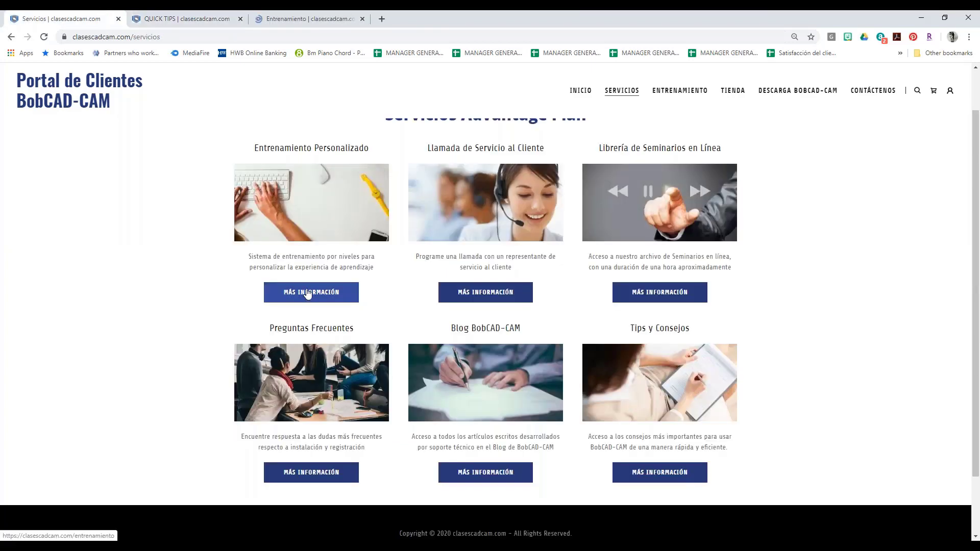
click(308, 18)
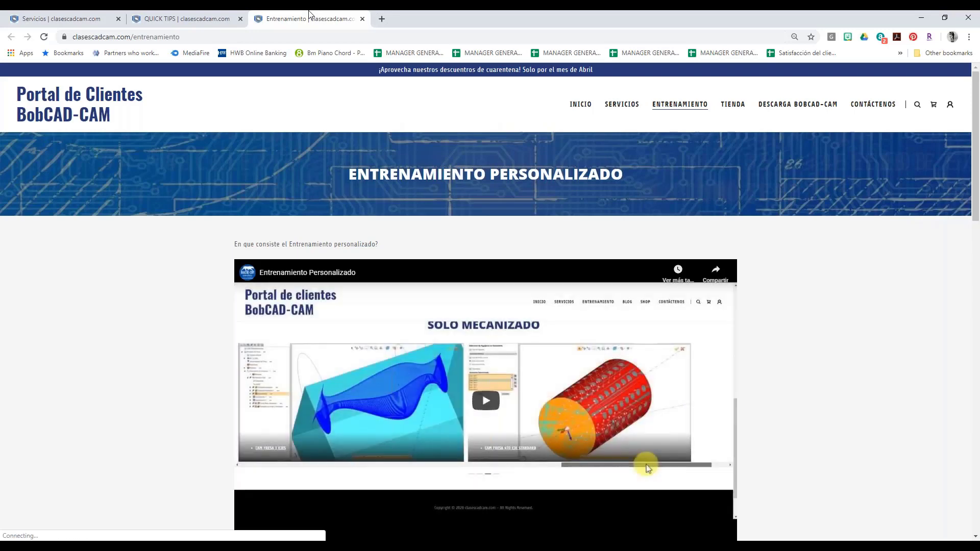
Step: Browse the personalised training courses and open 4to Eje – Desarrollo e Indexado in a separate tab
scroll(367, 221, down, 7)
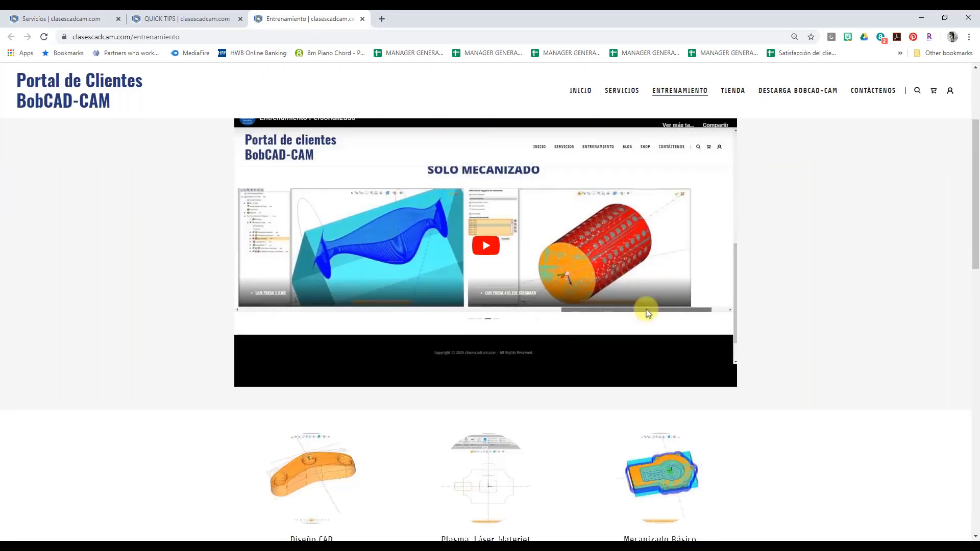
scroll(368, 221, down, 3)
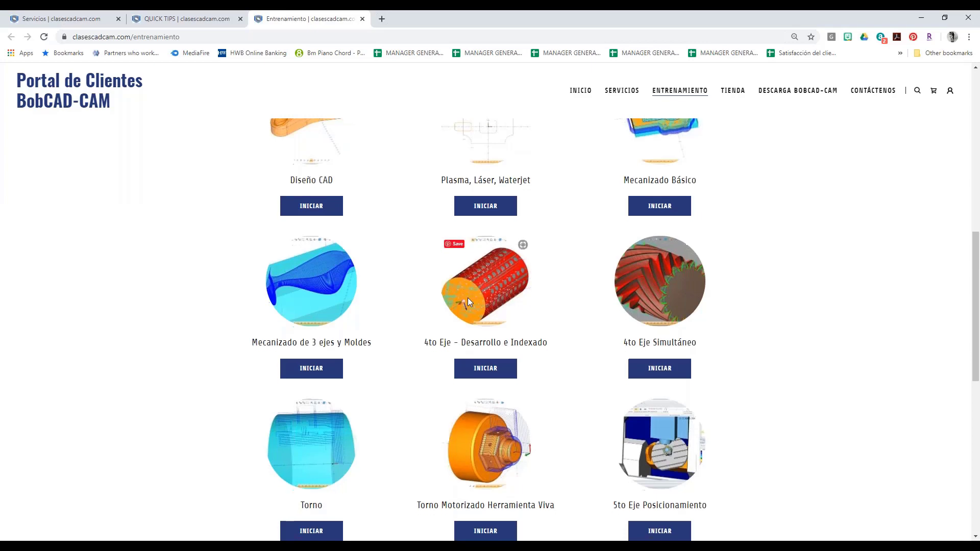
scroll(882, 301, down, 3)
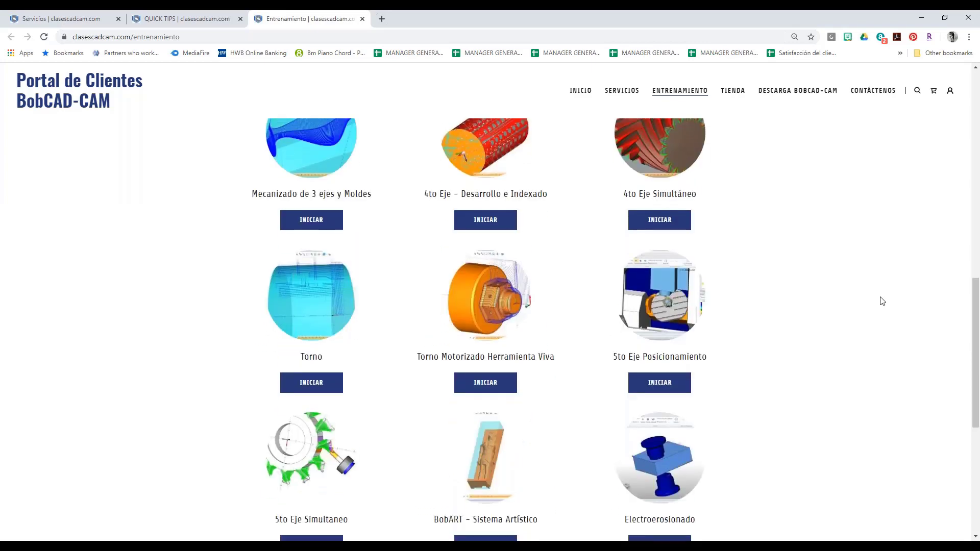
scroll(882, 302, up, 1)
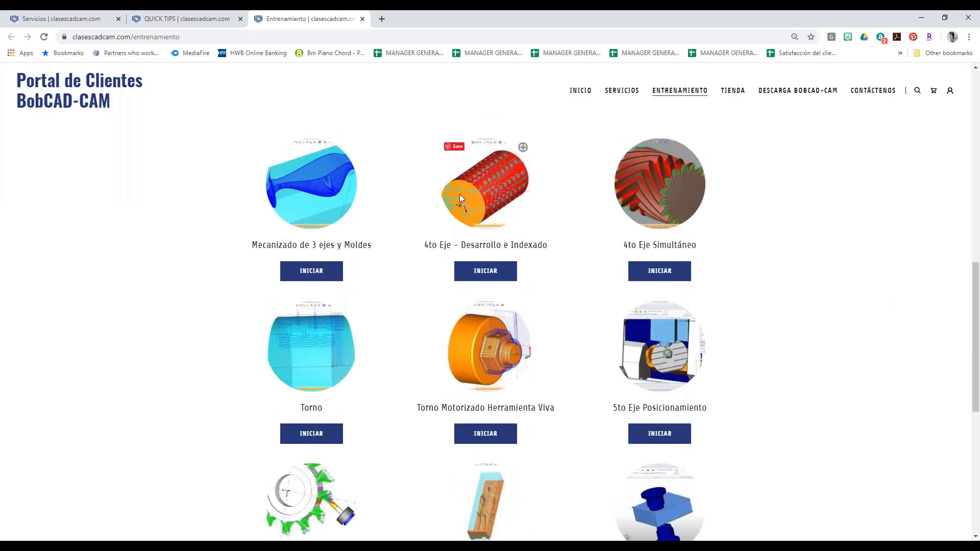
middle_click(486, 271)
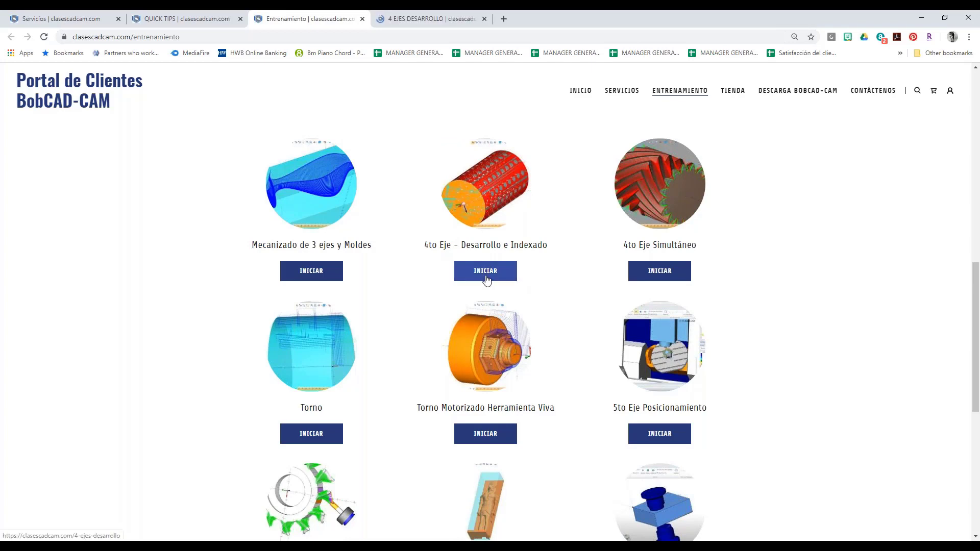
click(457, 15)
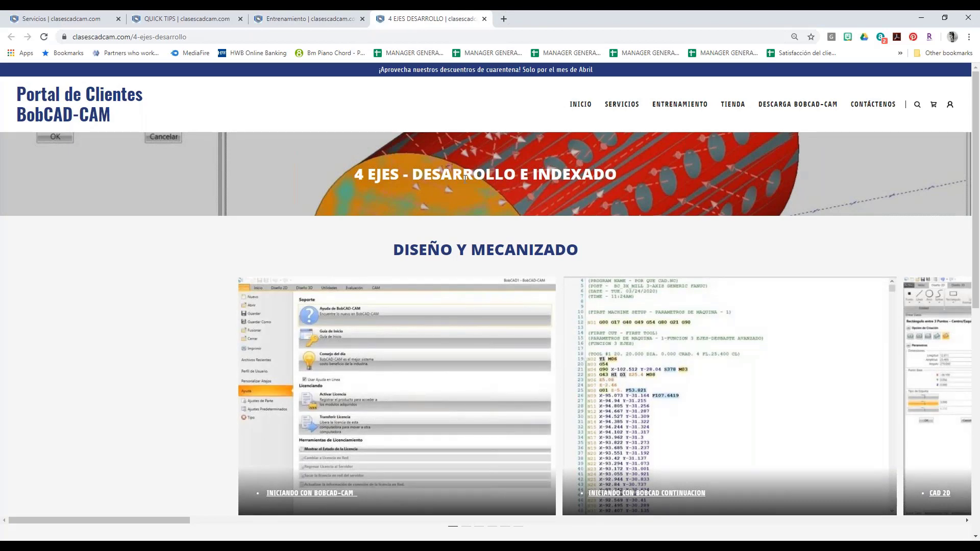
Step: Review the Diseño y Mecanizado and Solo Mecanizado lesson sections of the 4-axis course page
scroll(459, 184, down, 1)
drag(393, 199, 574, 208)
scroll(574, 209, down, 3)
drag(409, 381, 549, 382)
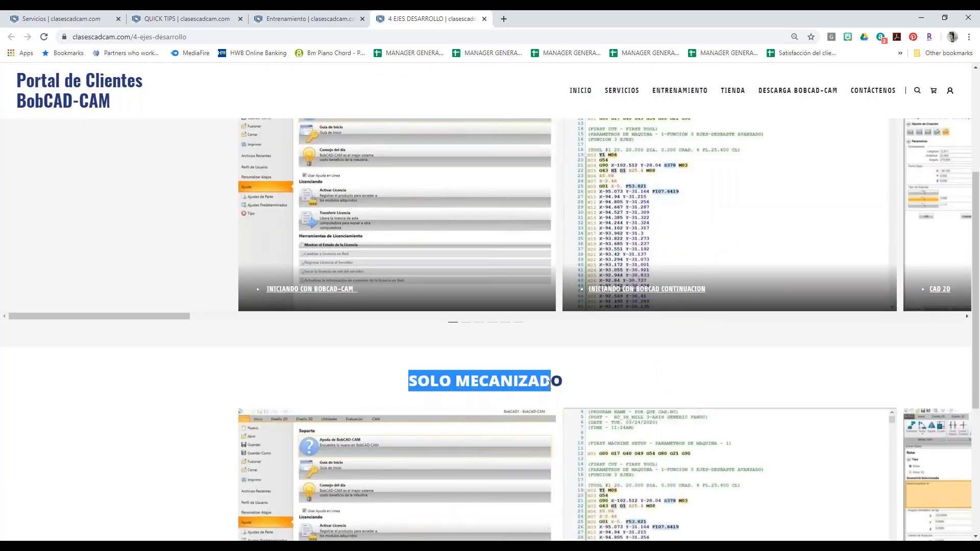
click(559, 386)
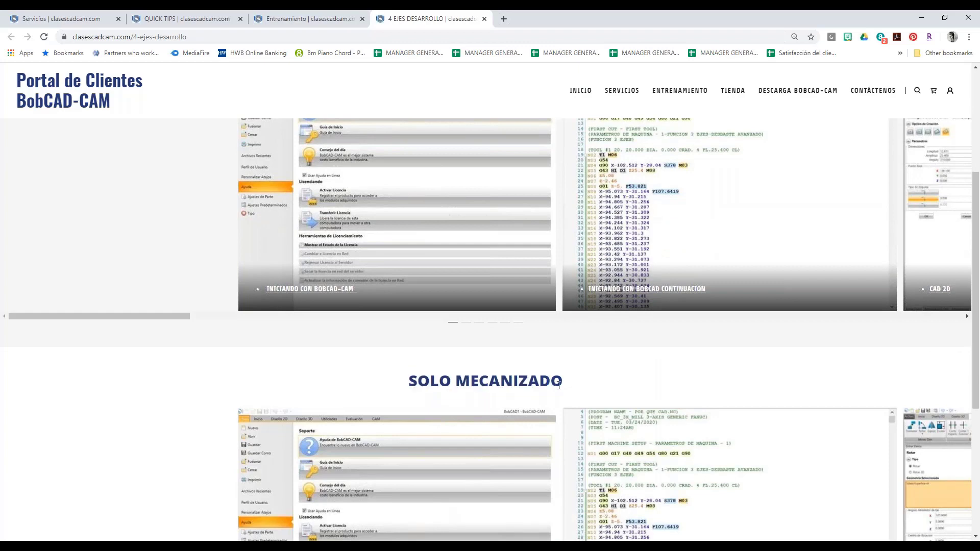
scroll(558, 387, down, 1)
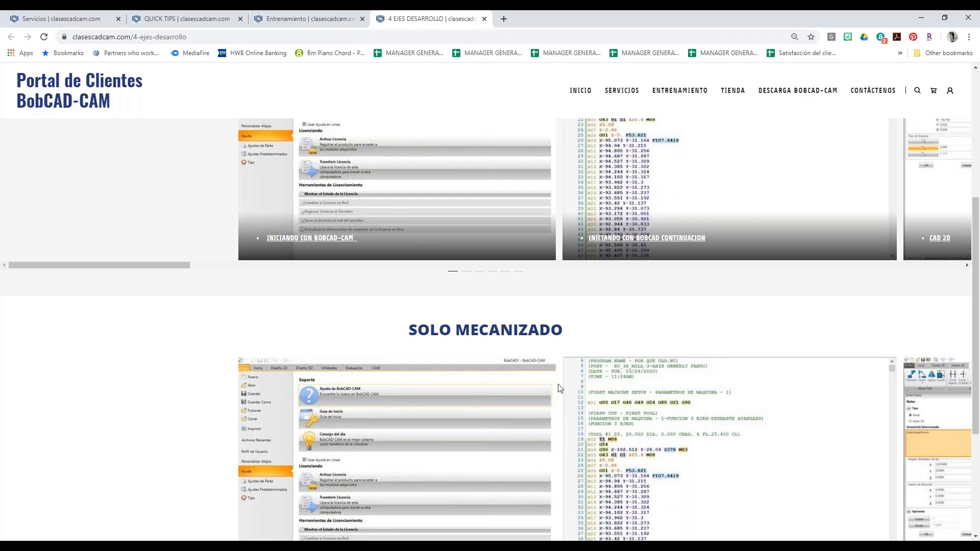
scroll(559, 388, down, 2)
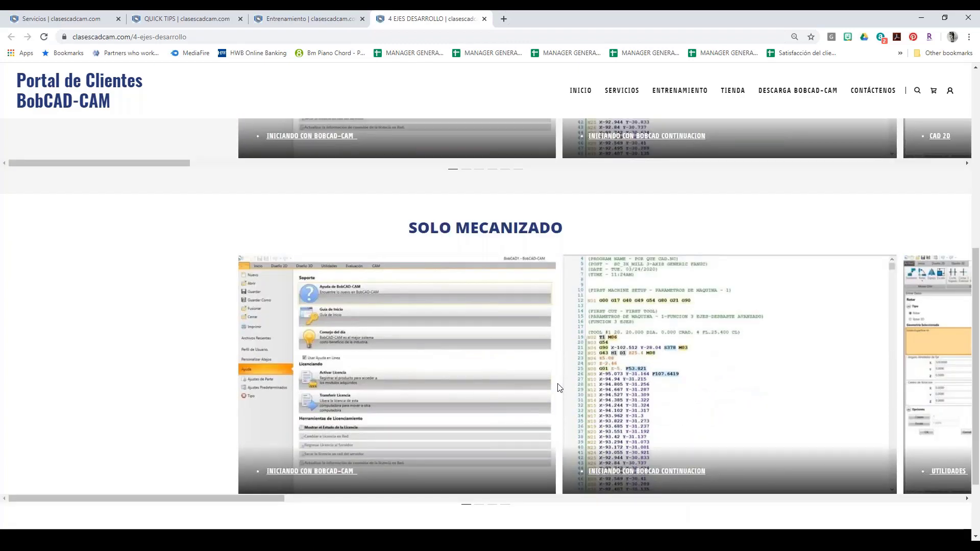
scroll(556, 386, up, 4)
drag(168, 370, 902, 353)
scroll(642, 394, down, 6)
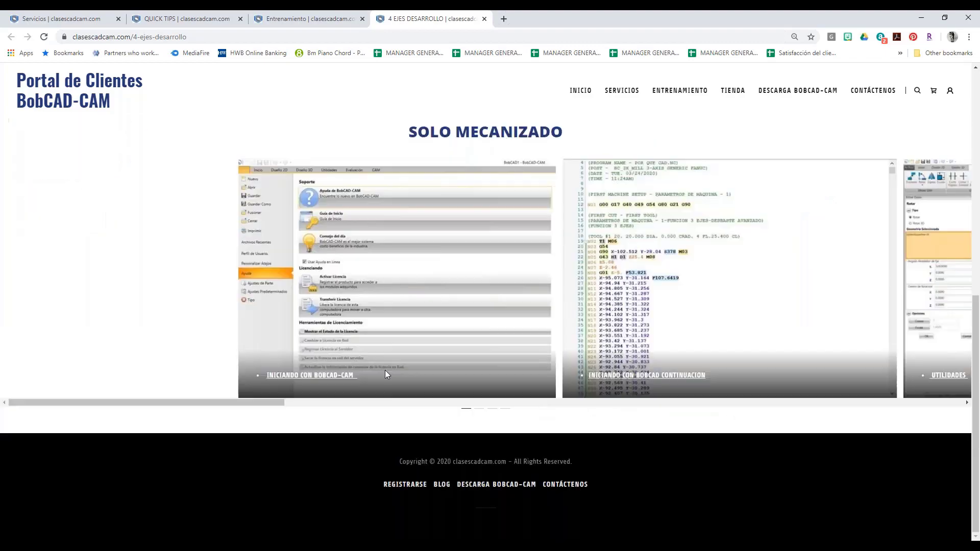
drag(251, 403, 313, 402)
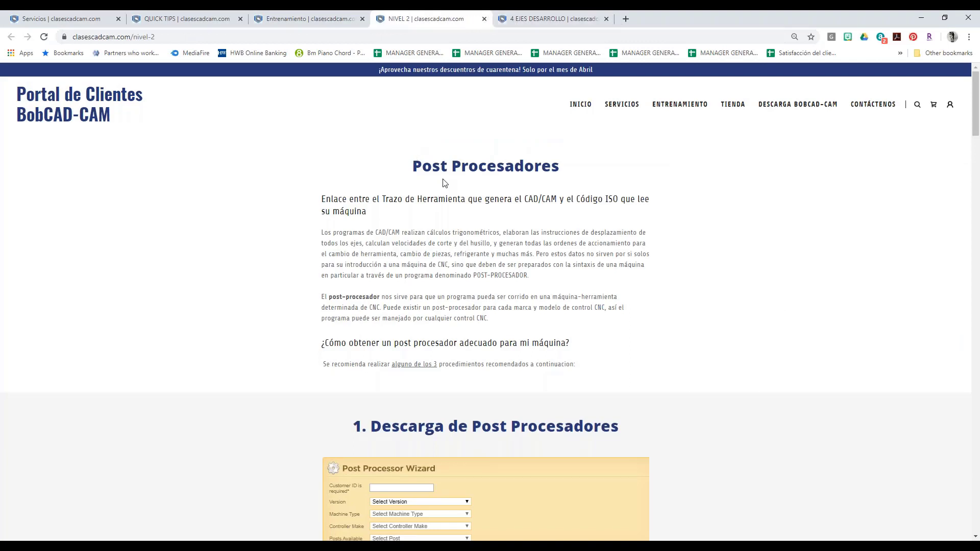
Step: Review the Post Procesadores page, covering the Post Processor Wizard, installation instructions, new post processor request form and CAM settings videos
scroll(445, 184, down, 1)
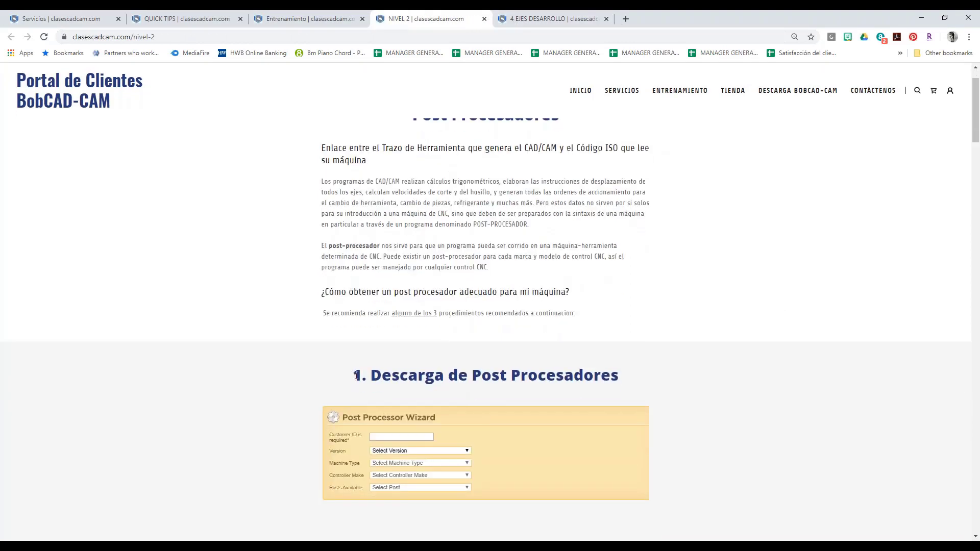
drag(356, 376, 648, 390)
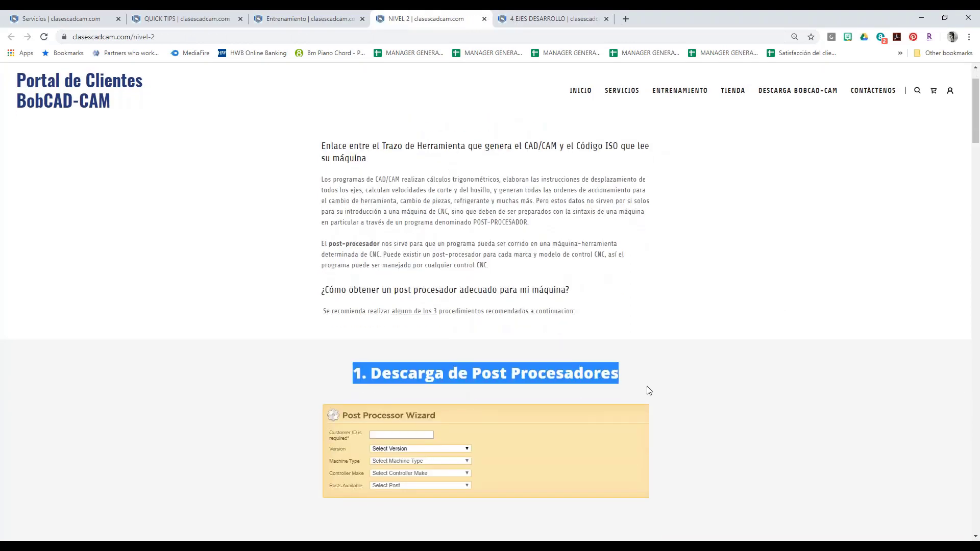
scroll(648, 391, down, 8)
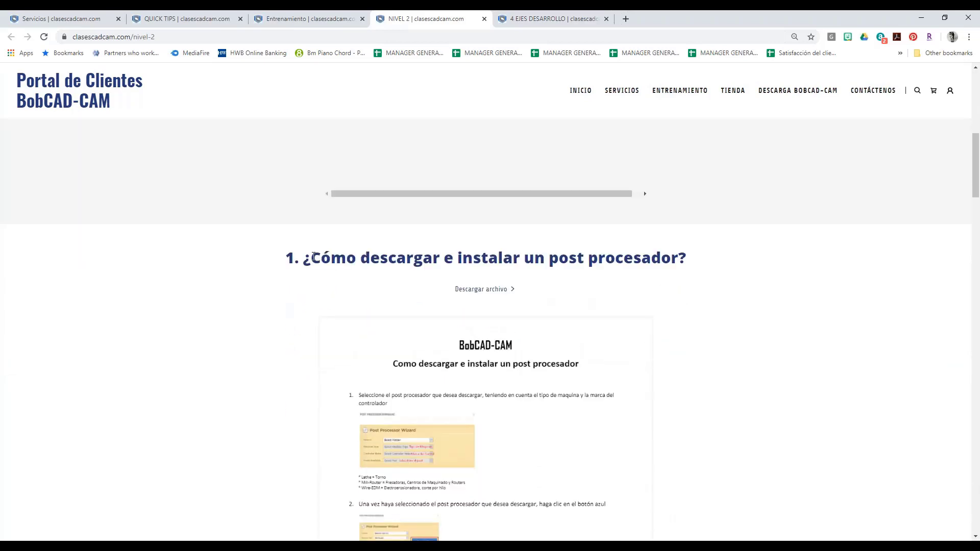
scroll(648, 273, down, 6)
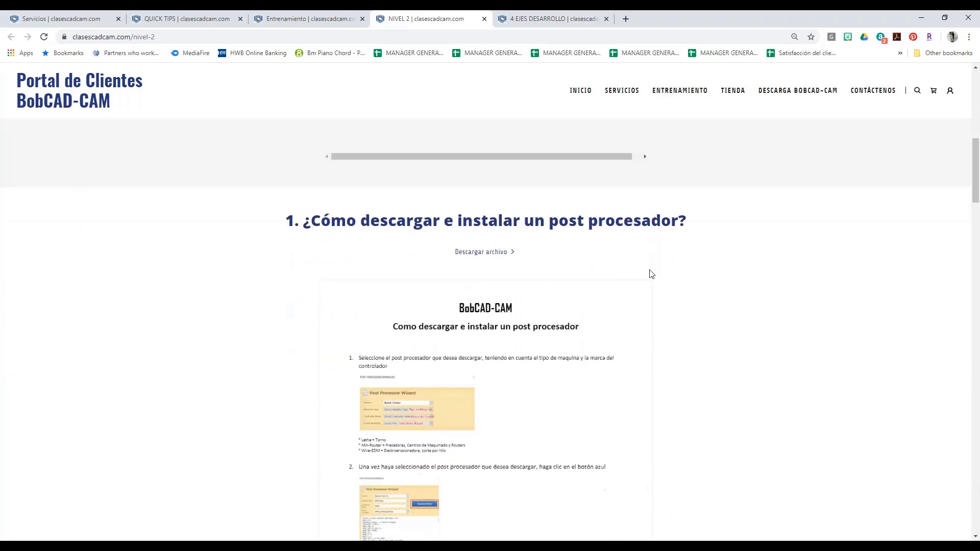
scroll(574, 302, down, 9)
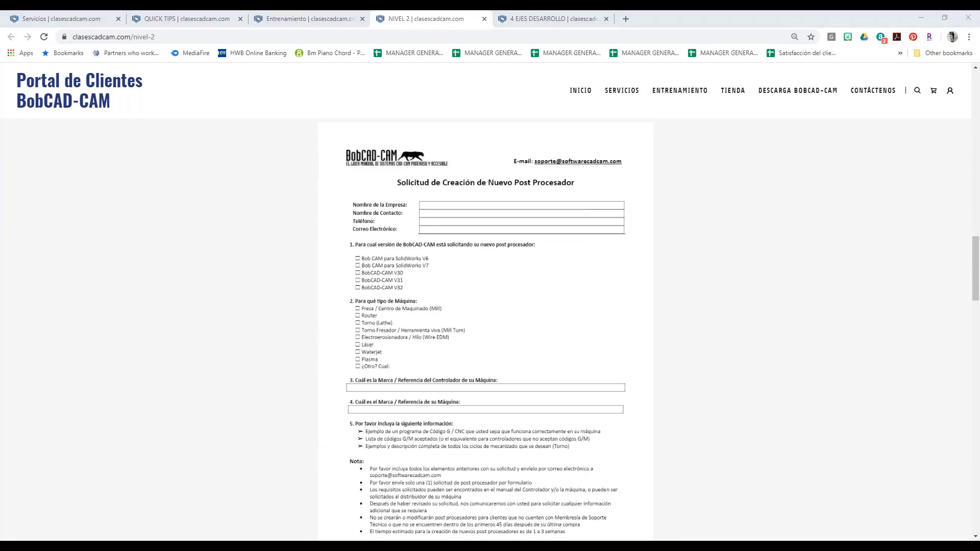
scroll(656, 276, down, 14)
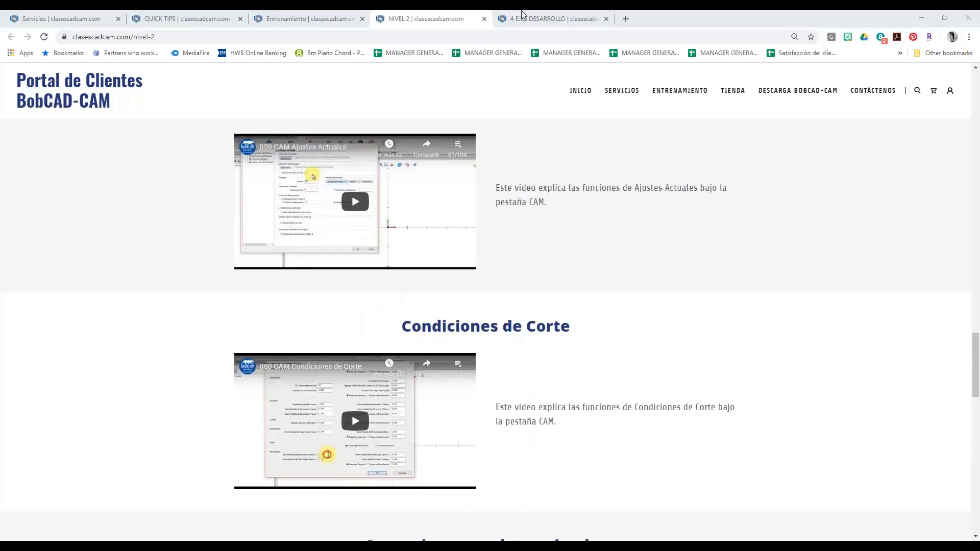
Step: Return to the 4-axis course page and open the CAM Fresa 4to Eje Standard lesson from Solo Mecanizado in a separate tab
click(533, 17)
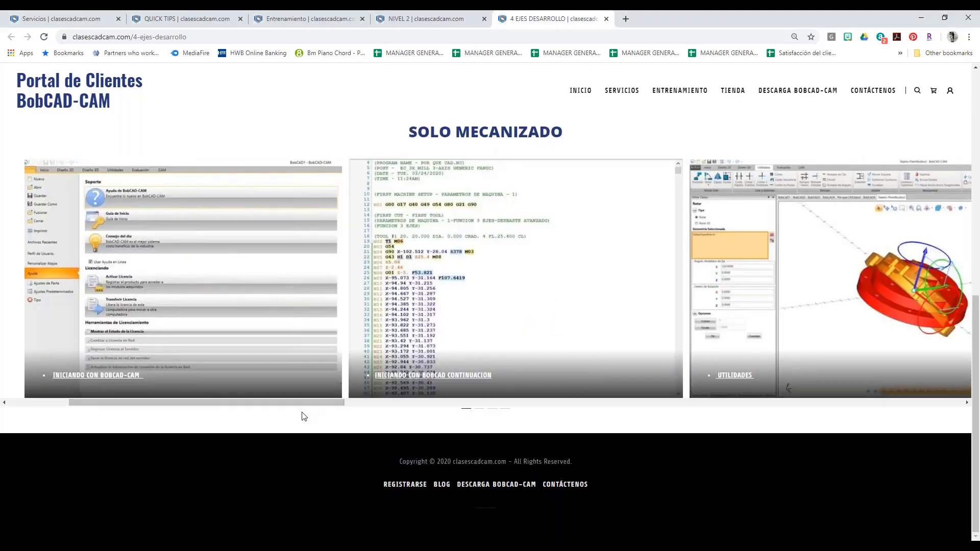
drag(328, 402, 651, 385)
drag(688, 385, 851, 375)
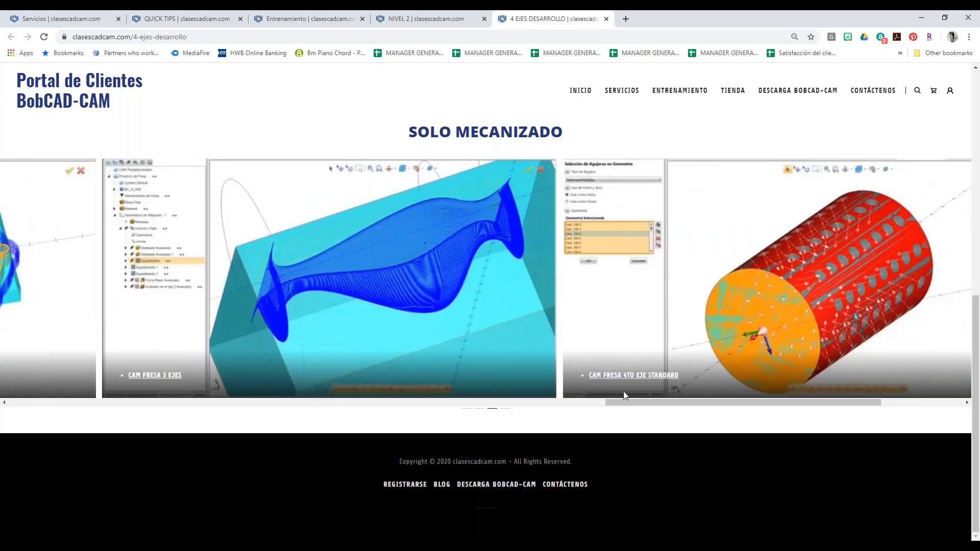
middle_click(624, 375)
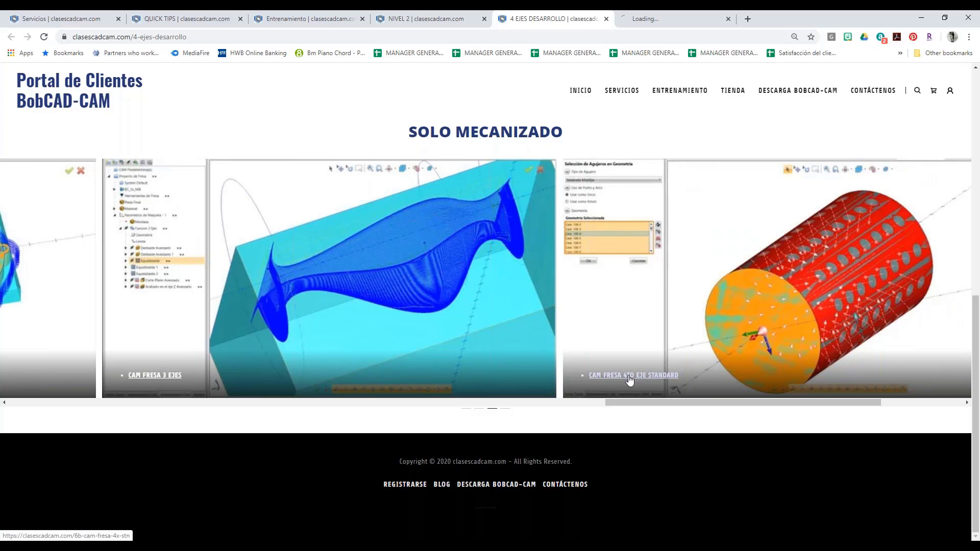
click(639, 19)
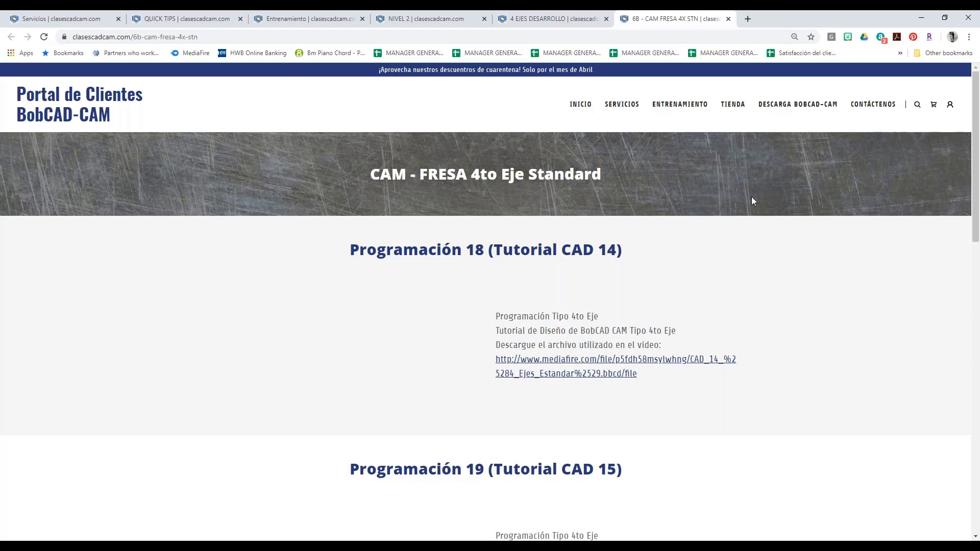
Step: Review the 4th-axis programming tutorials from Programación 18 to Programación 22, including the download link for the CAD 14 file
scroll(753, 200, down, 2)
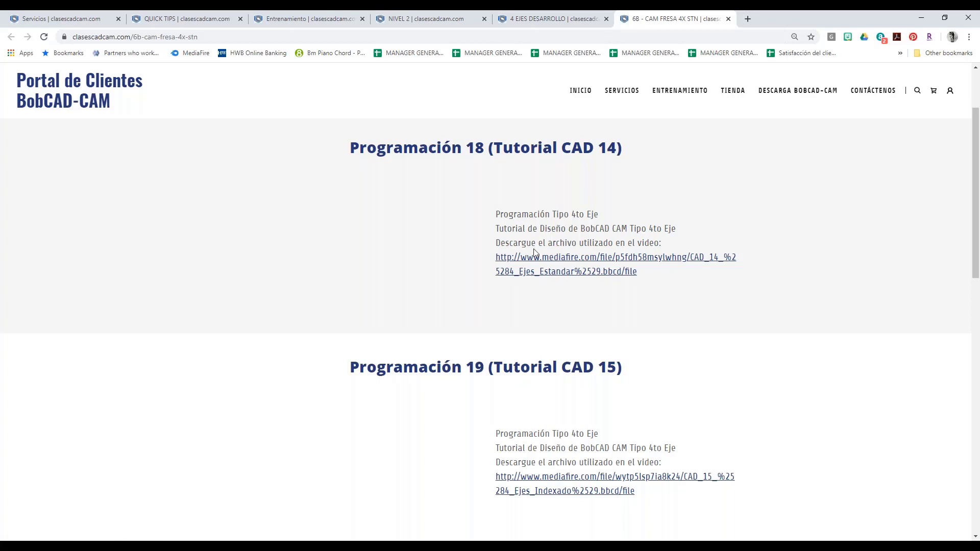
drag(491, 260, 680, 276)
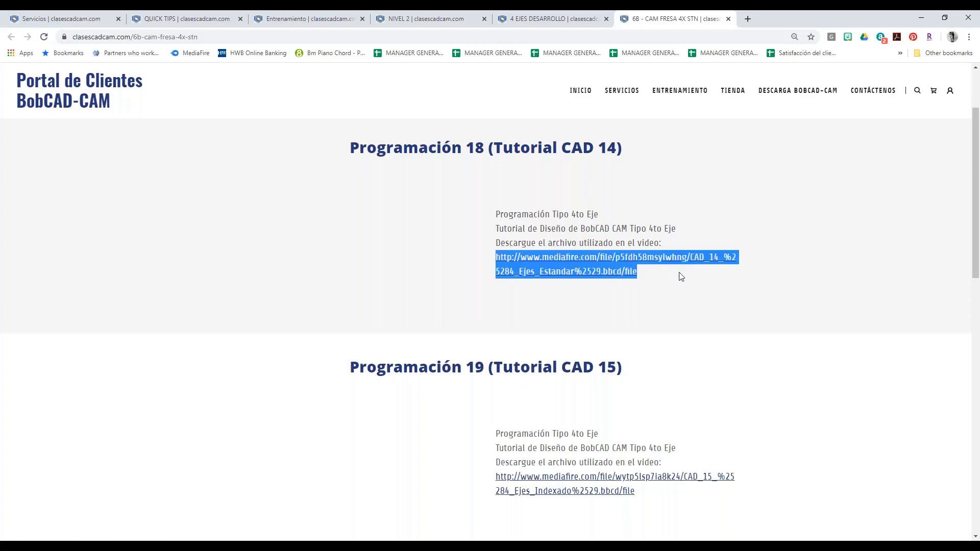
scroll(678, 276, down, 1)
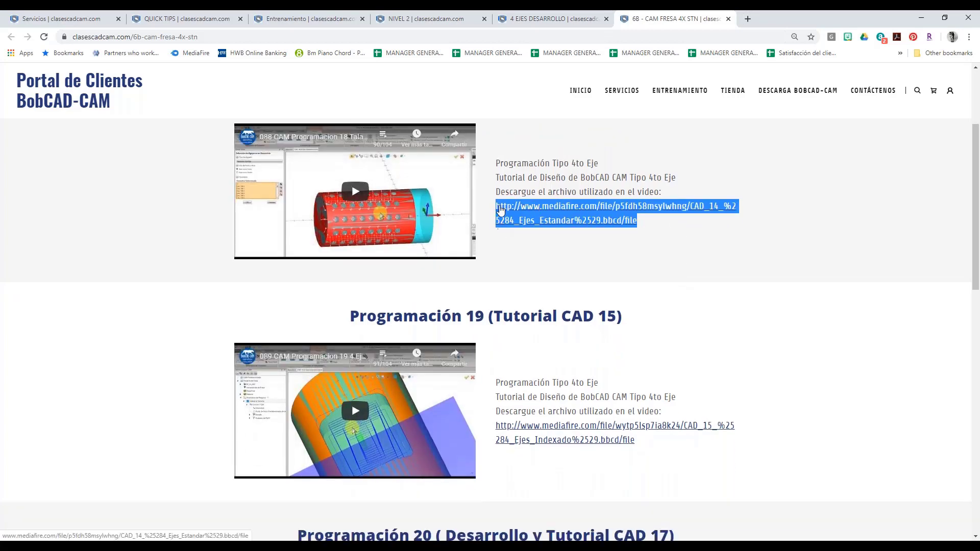
scroll(612, 365, down, 1)
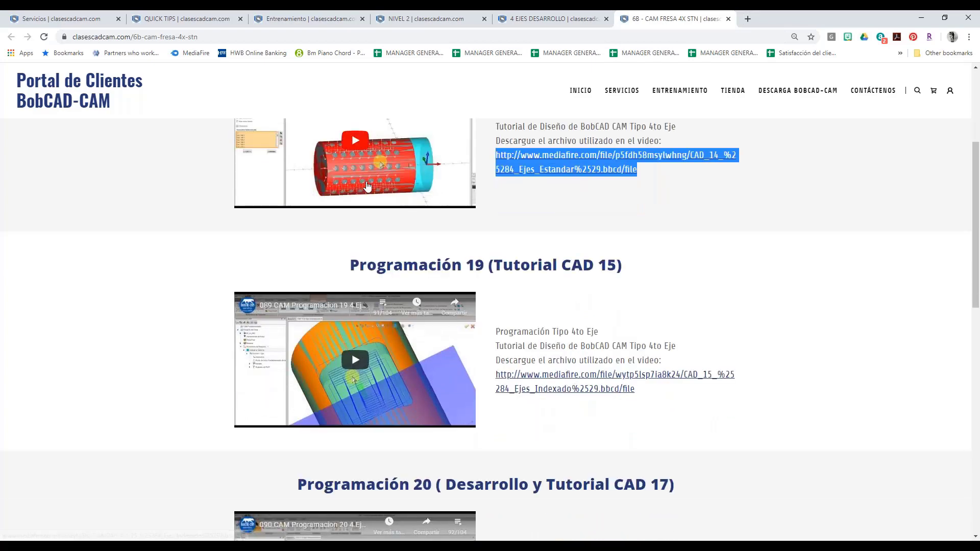
scroll(485, 332, down, 1)
scroll(608, 307, down, 1)
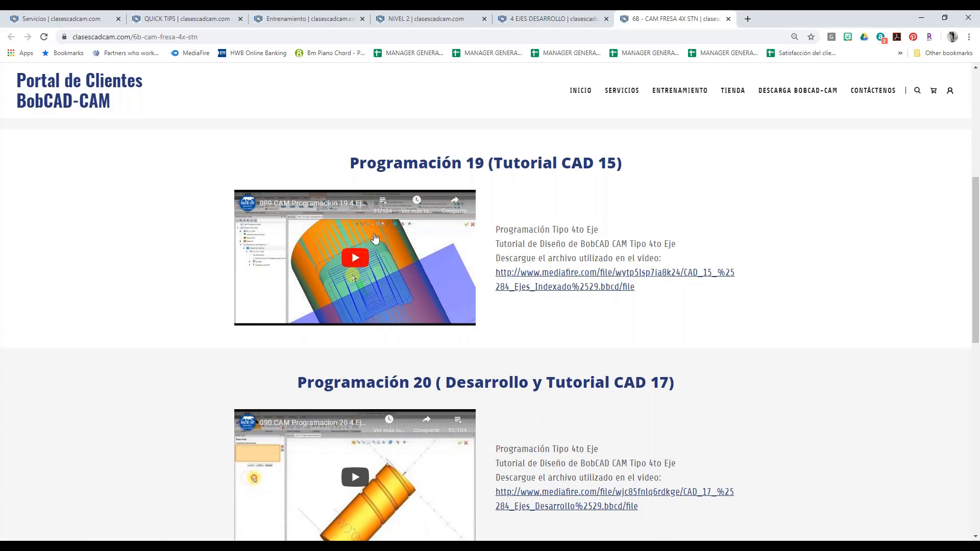
scroll(378, 238, down, 5)
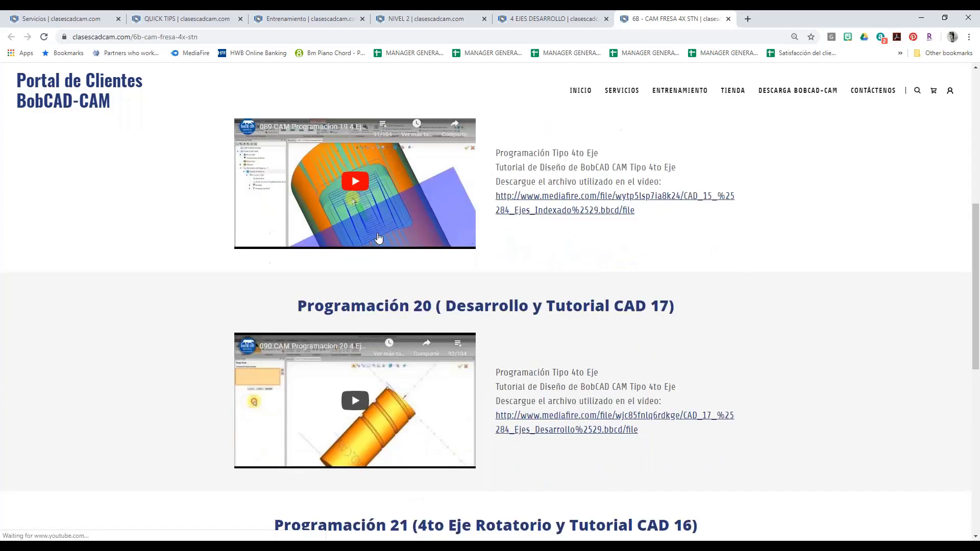
scroll(490, 329, down, 7)
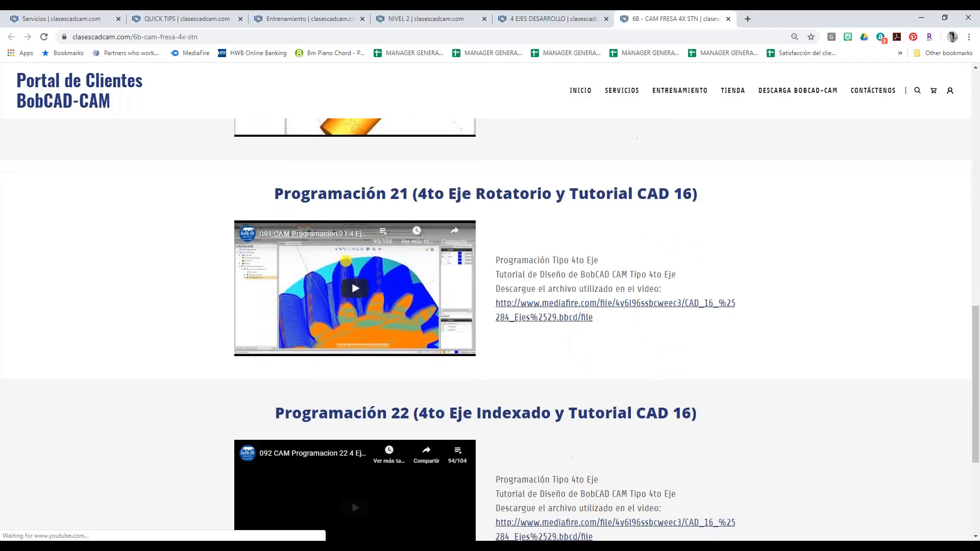
scroll(490, 329, up, 2)
scroll(490, 306, up, 5)
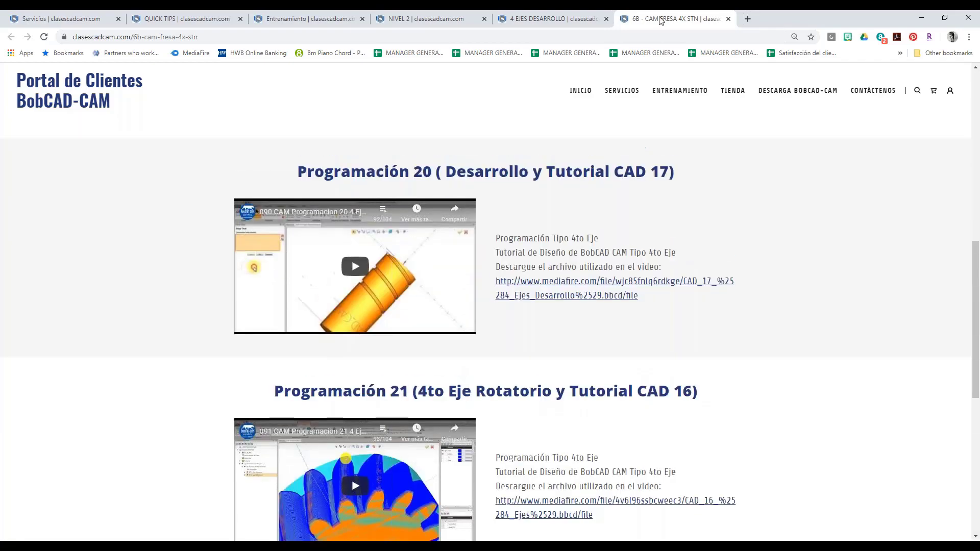
Step: Go to the Entrenamiento Personalizado page and open the Torno course
click(670, 99)
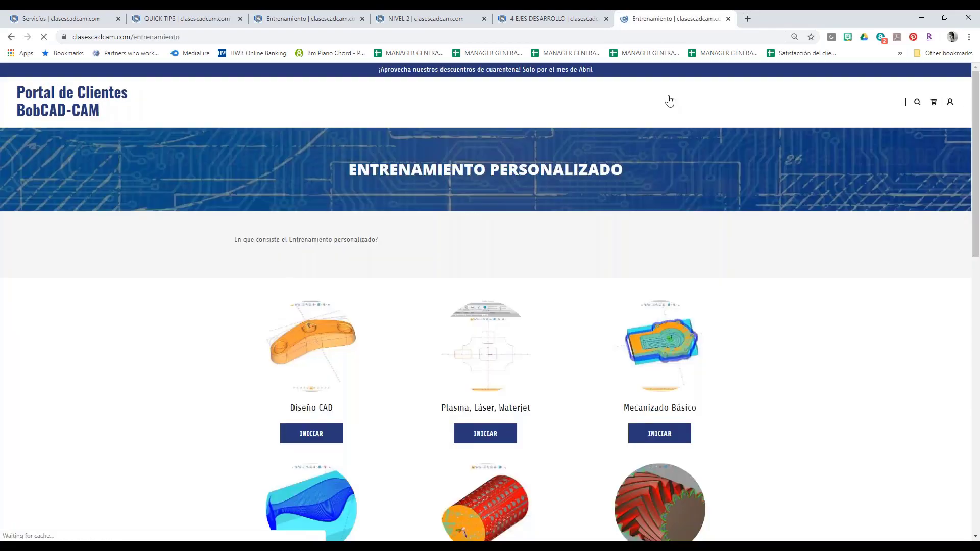
scroll(637, 256, down, 7)
scroll(404, 350, down, 6)
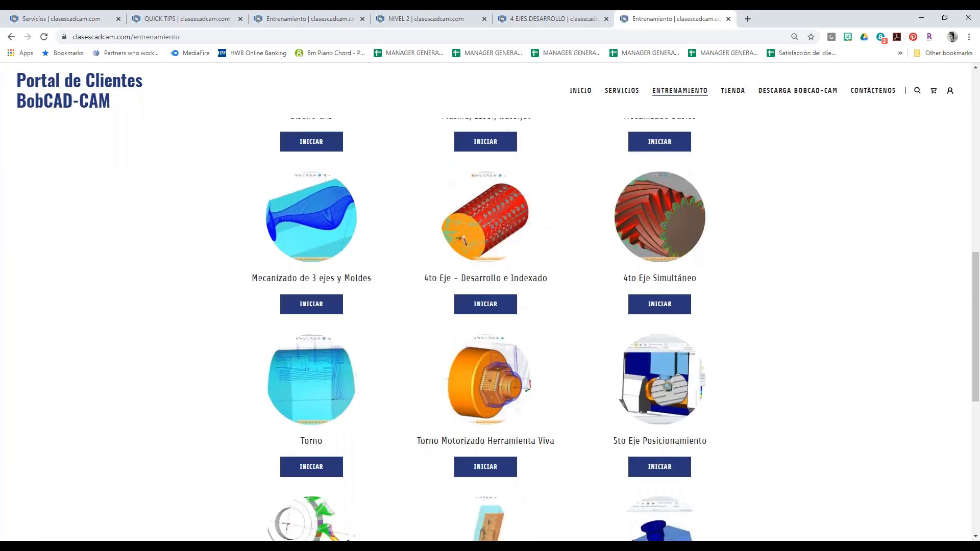
click(317, 389)
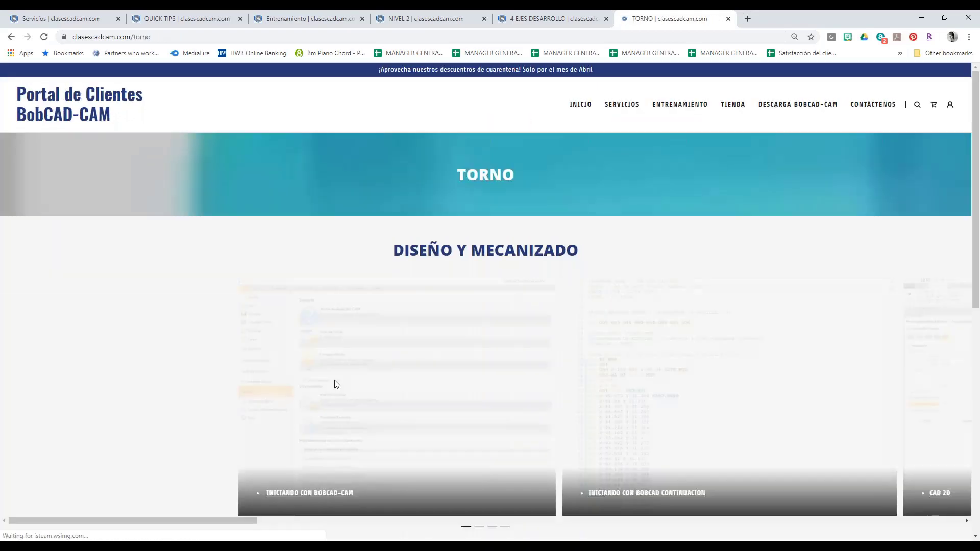
Step: Browse the Torno course's Diseño y Mecanizado lessons and open the CAM Torno lesson in a separate tab
scroll(235, 464, down, 1)
drag(236, 466, 944, 462)
click(337, 443)
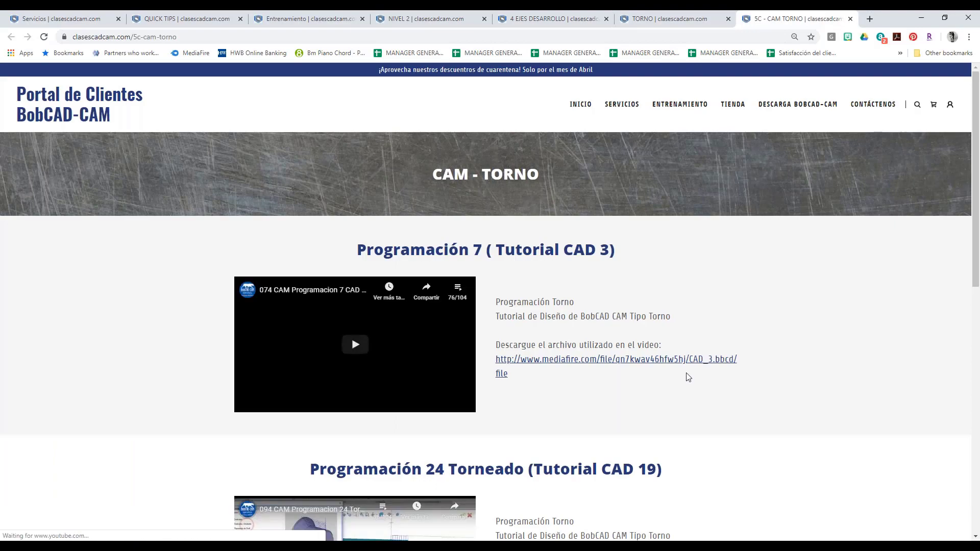
Step: Review the CAM Torno tutorial videos and their downloadable files, from Programación 7 to Comparativa Corte Estandar y Compensacion
scroll(684, 376, down, 10)
scroll(490, 306, down, 4)
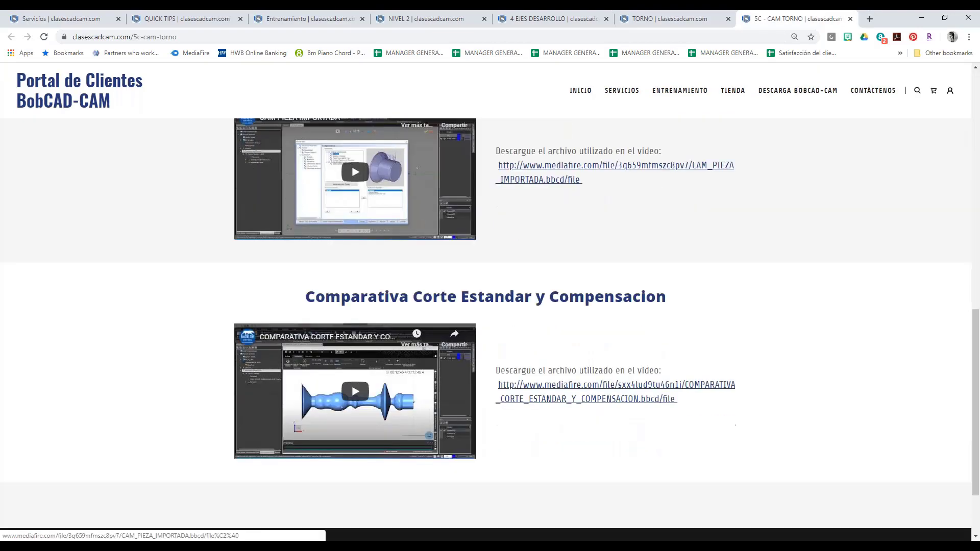
scroll(490, 307, up, 8)
scroll(612, 256, up, 4)
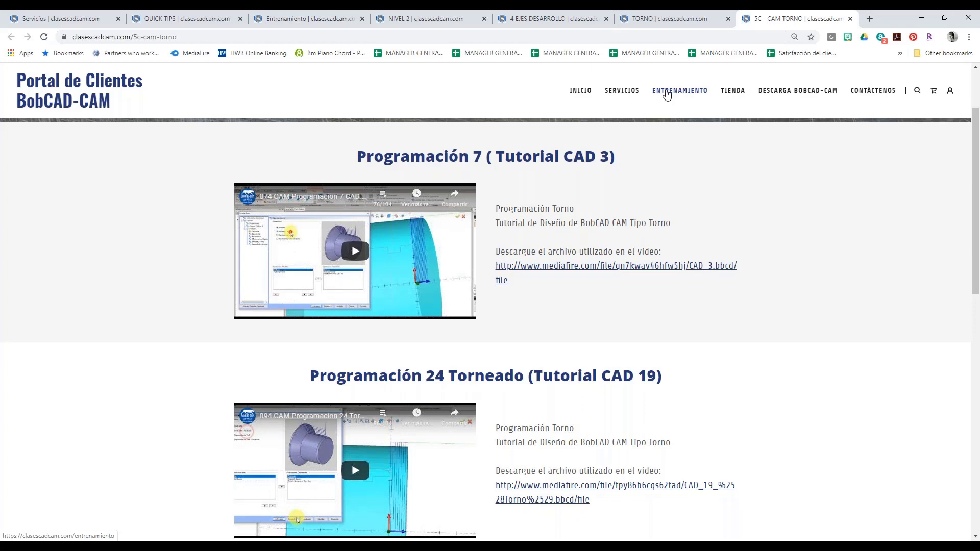
Step: Go to the Servicios page and open the Librería de Seminarios en Línea
click(622, 100)
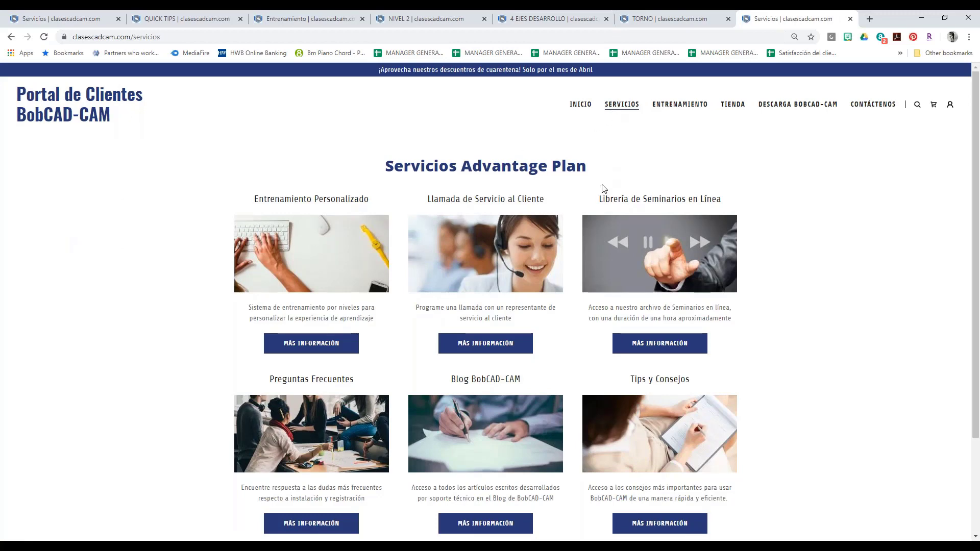
drag(600, 202, 719, 204)
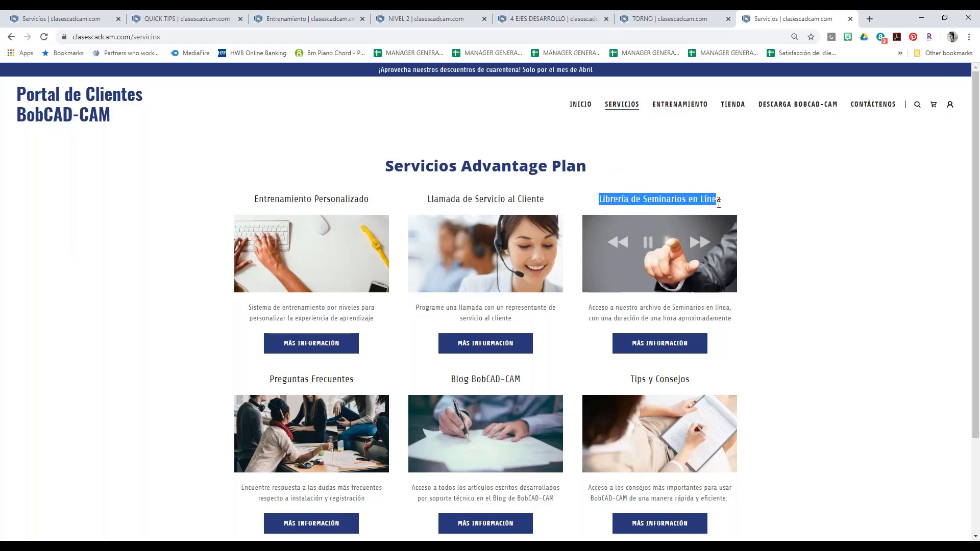
click(652, 349)
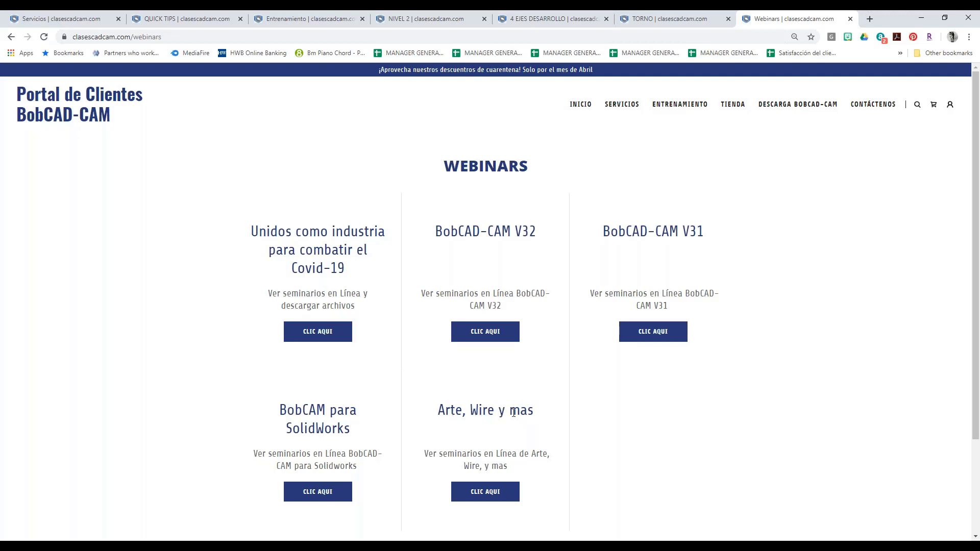
Step: Open the Unidos como industria para combatir el Covid-19 webinar, submitting the access form with company, full name, e-mail, phone and country
drag(249, 232, 377, 274)
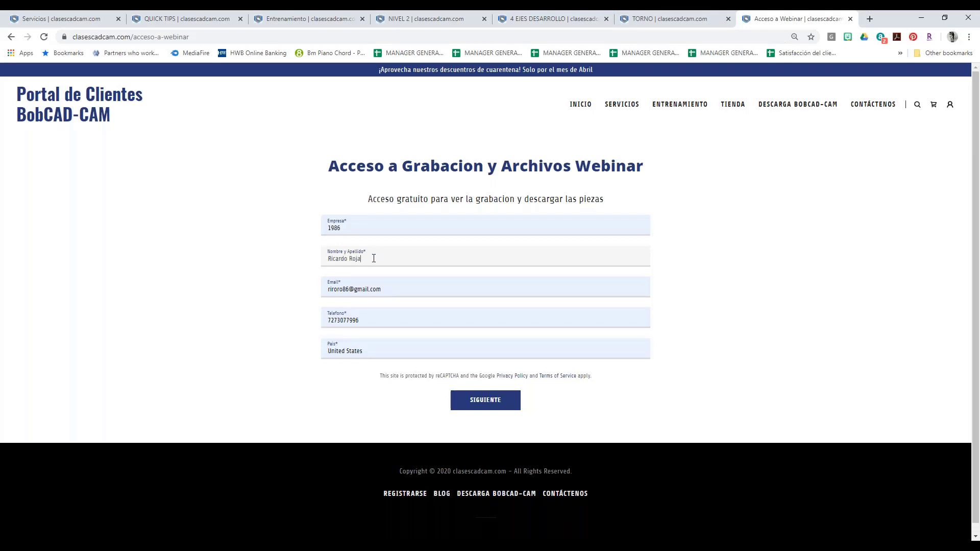
click(486, 407)
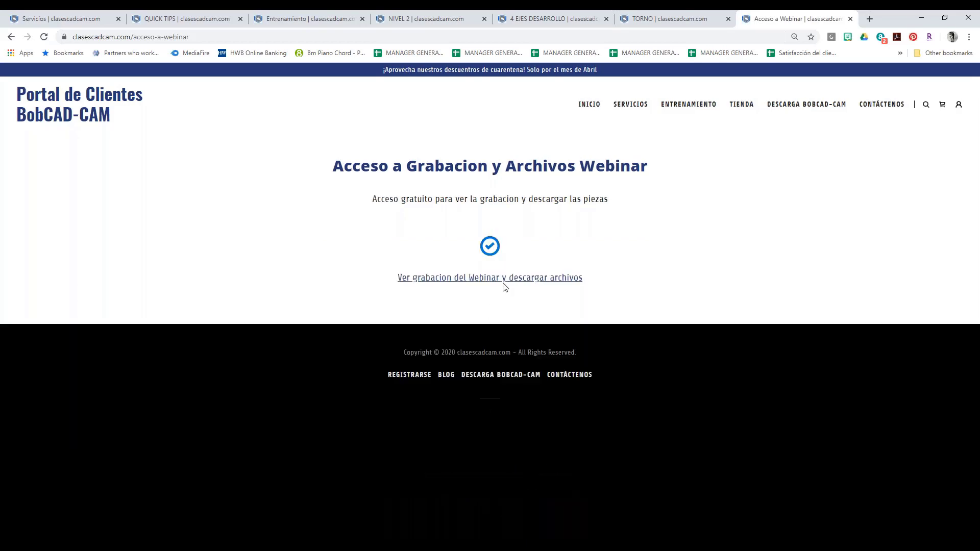
click(503, 279)
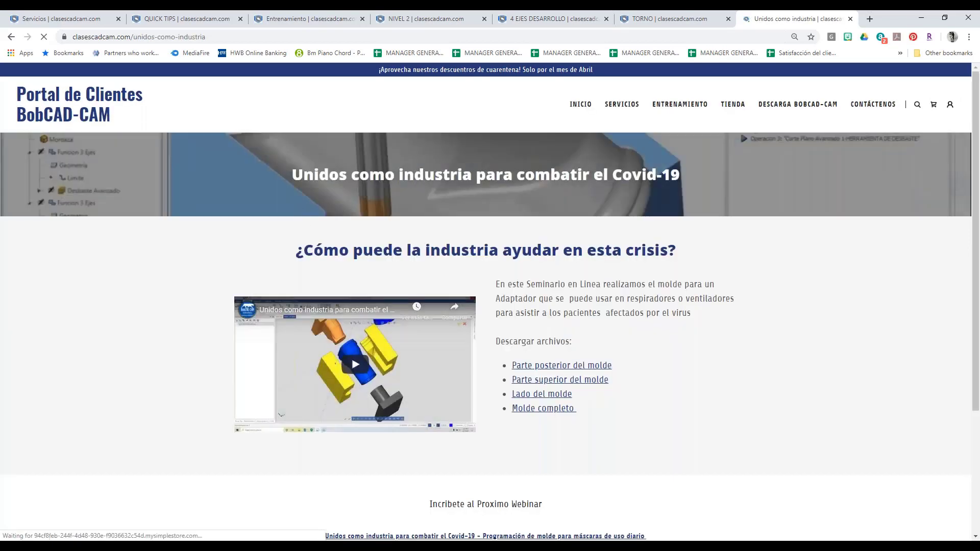
Step: Review the Covid-19 webinar page's recording, downloadable mould files and registration for the next webinar
drag(297, 254, 678, 273)
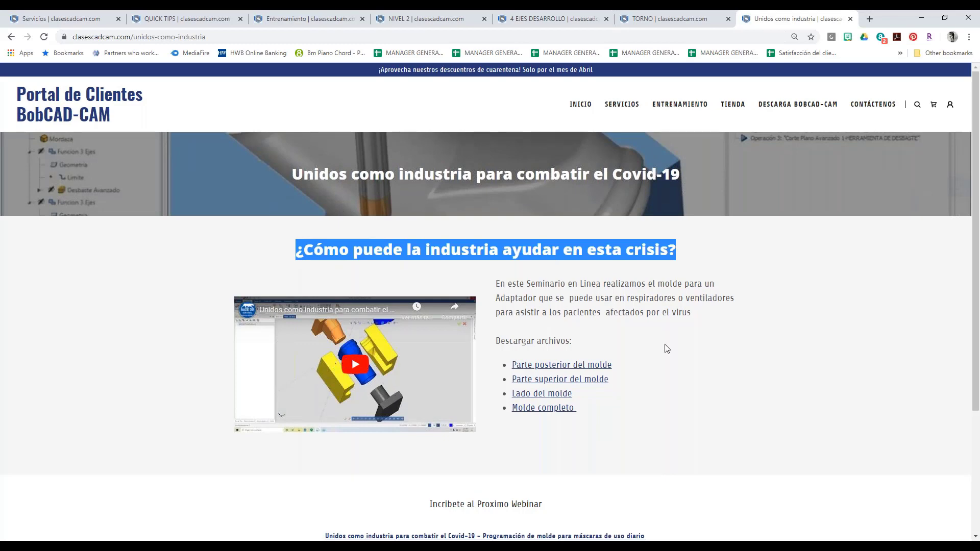
scroll(662, 346, down, 3)
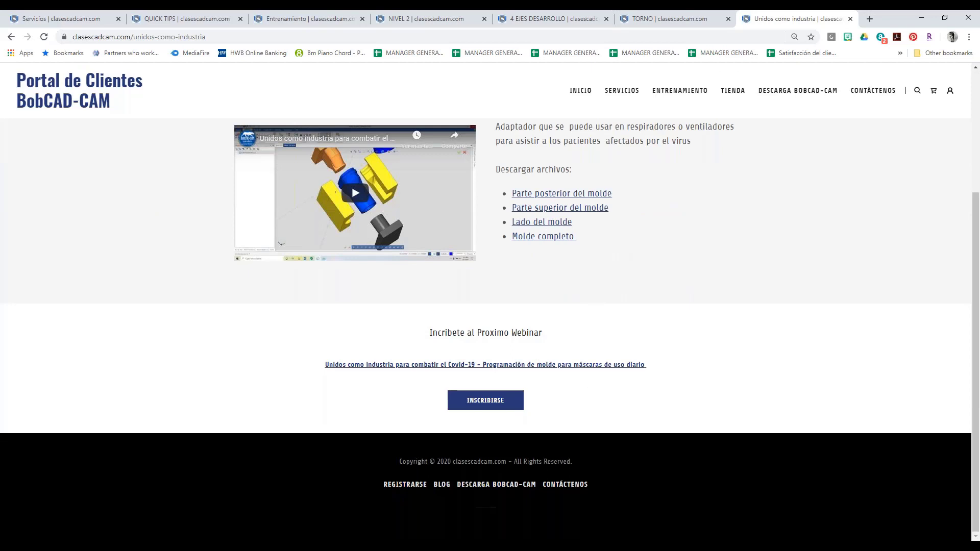
scroll(590, 293, up, 1)
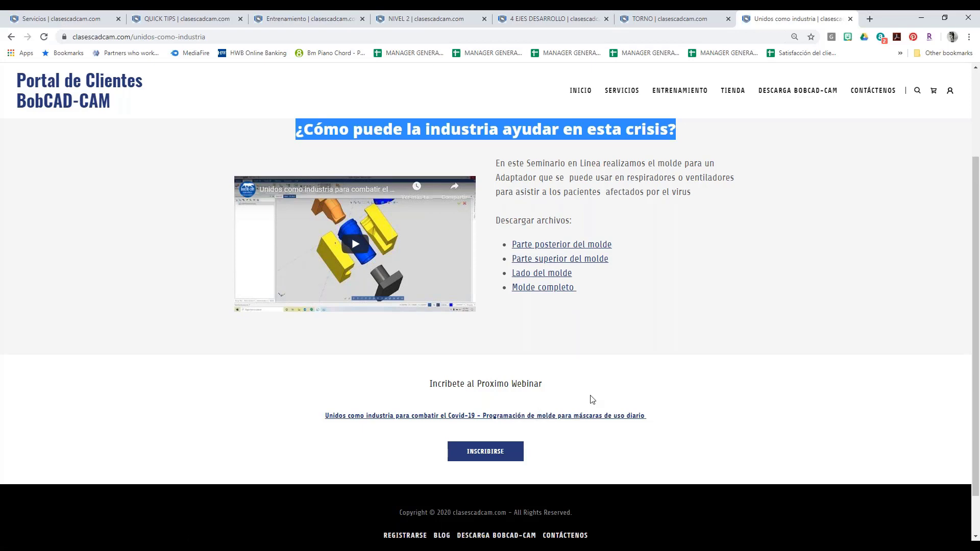
scroll(591, 400, down, 1)
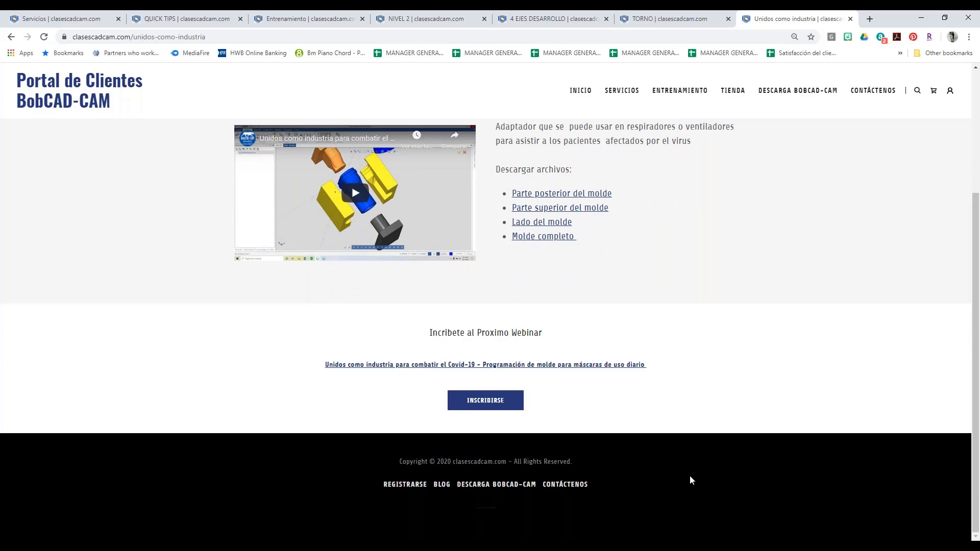
scroll(686, 464, up, 3)
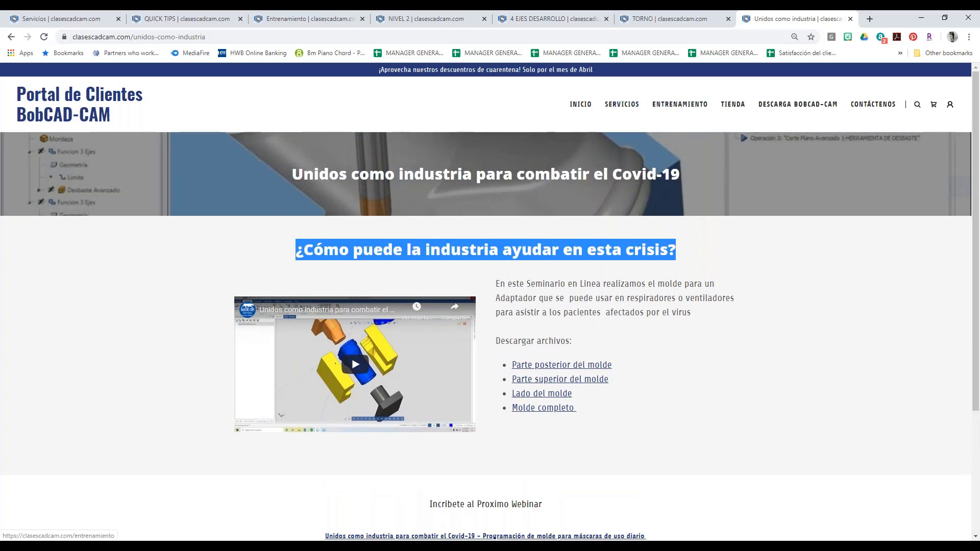
Step: Go to the Servicios page, open Preguntas Frecuentes and review the licence installation and activation questions
click(622, 104)
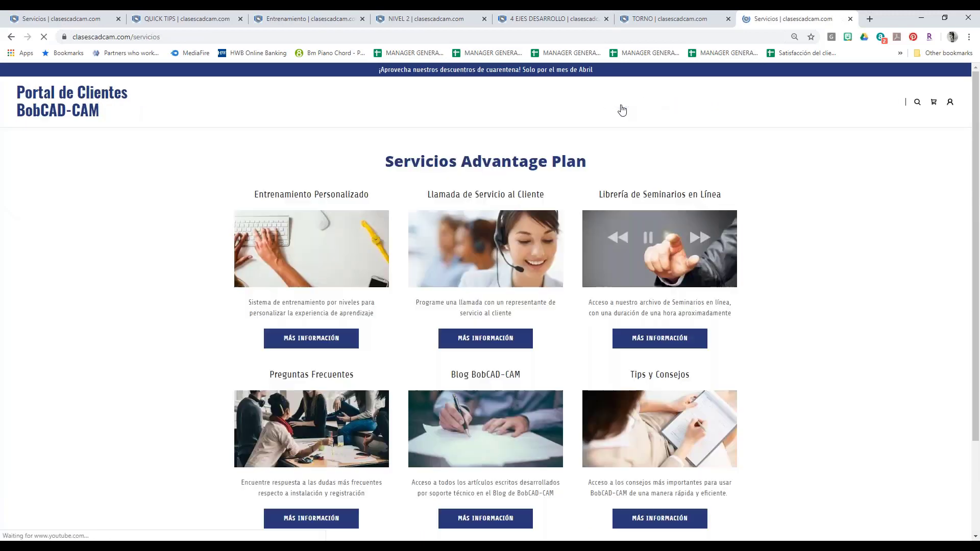
scroll(490, 306, down, 3)
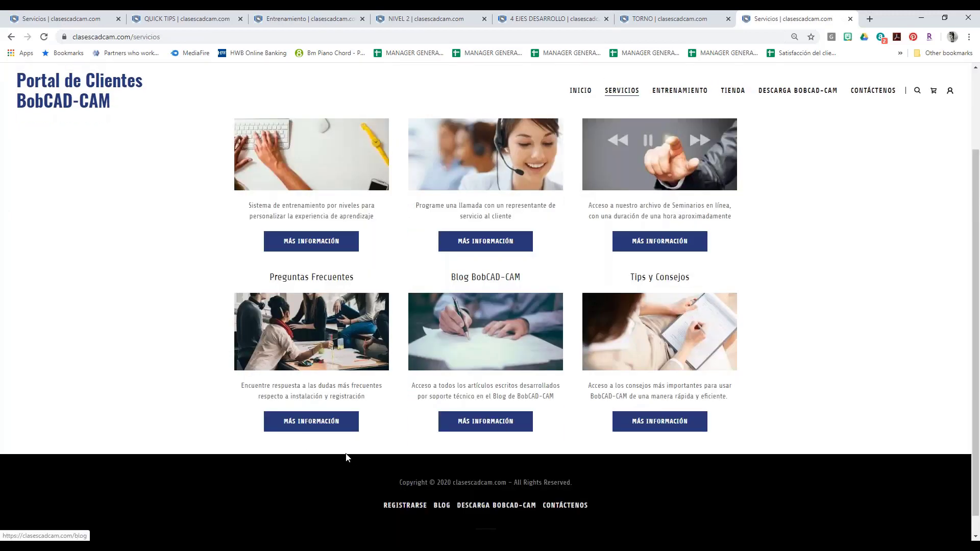
click(309, 421)
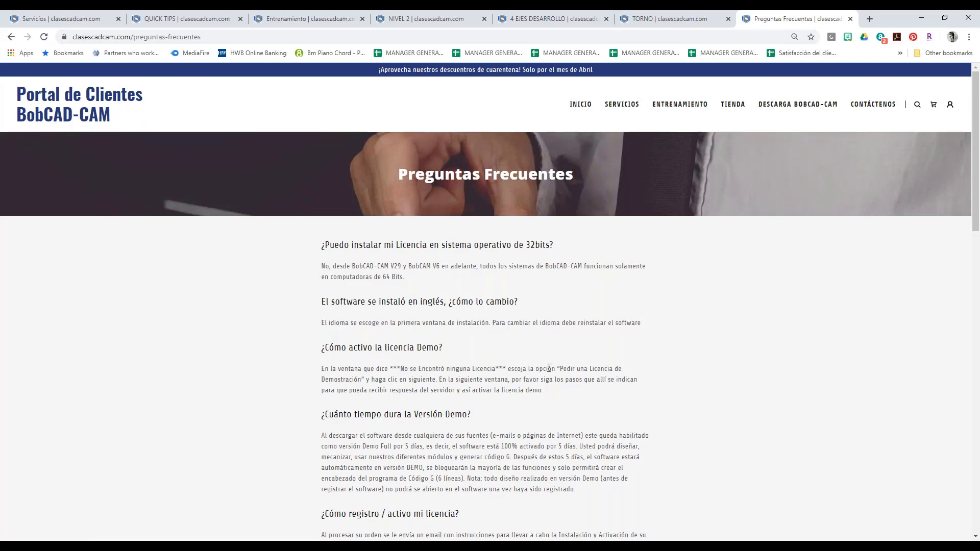
scroll(549, 367, down, 3)
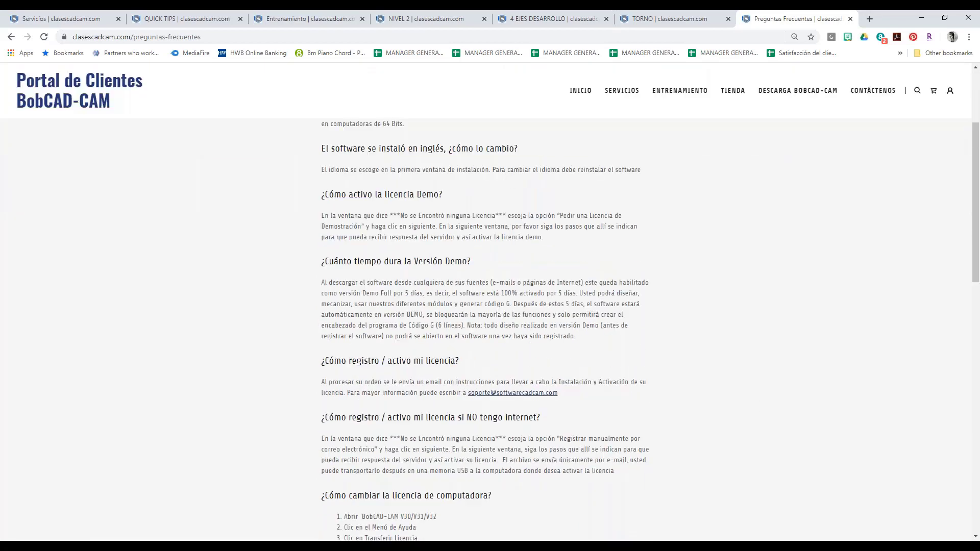
scroll(489, 329, up, 3)
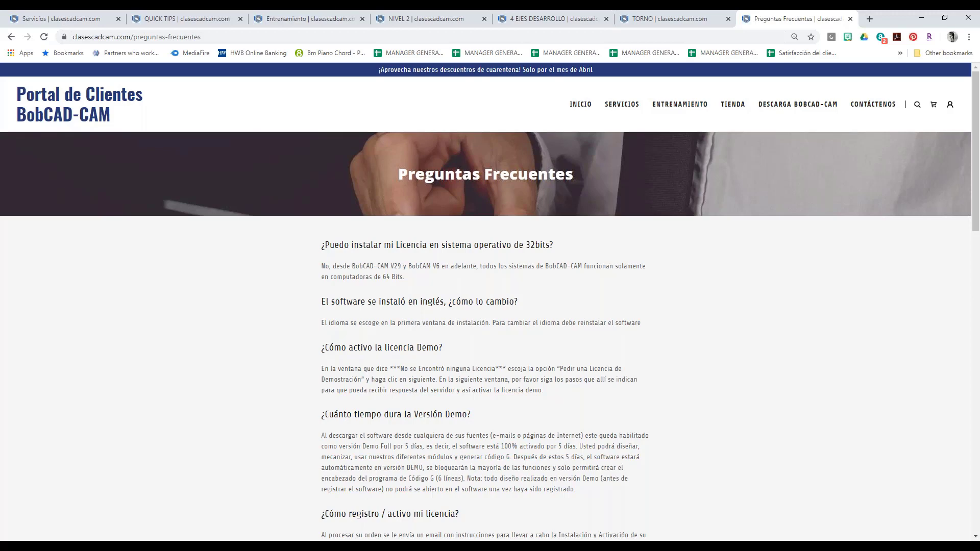
Step: Open the Plasma-Láser-Waterjet course from Entrenamiento and load Iniciando con BobCAD-CAM and Iniciando con BobCAD Continuacion in new tabs
click(665, 104)
scroll(646, 428, down, 6)
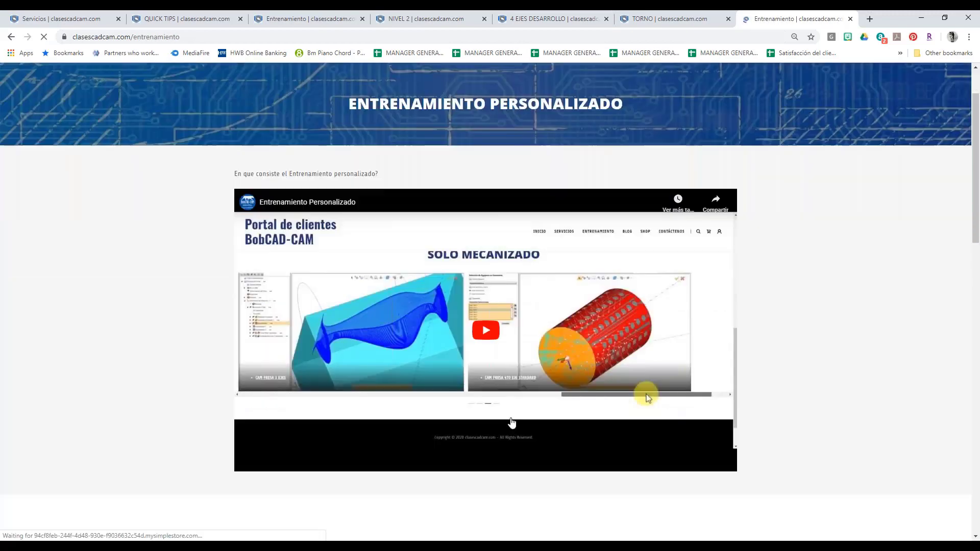
scroll(485, 383, down, 1)
click(485, 364)
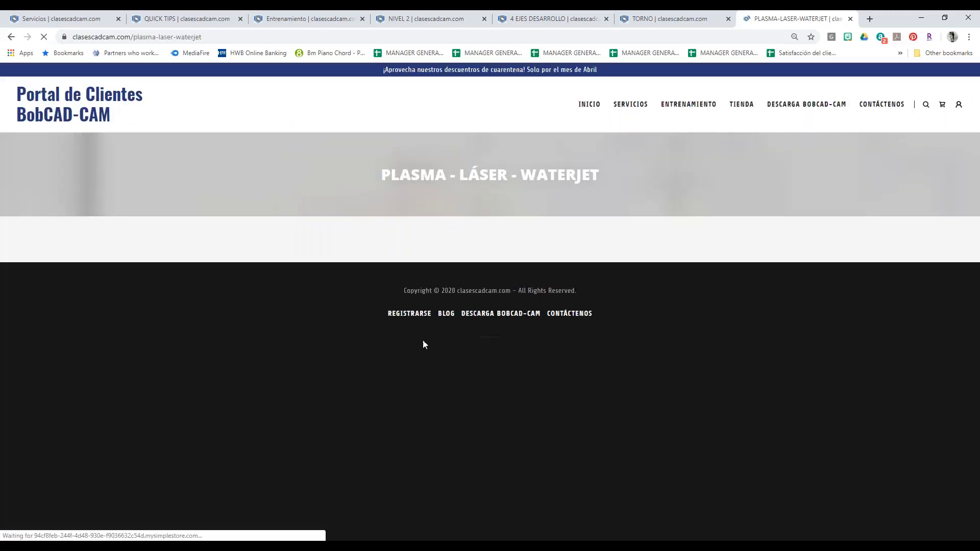
scroll(418, 337, down, 2)
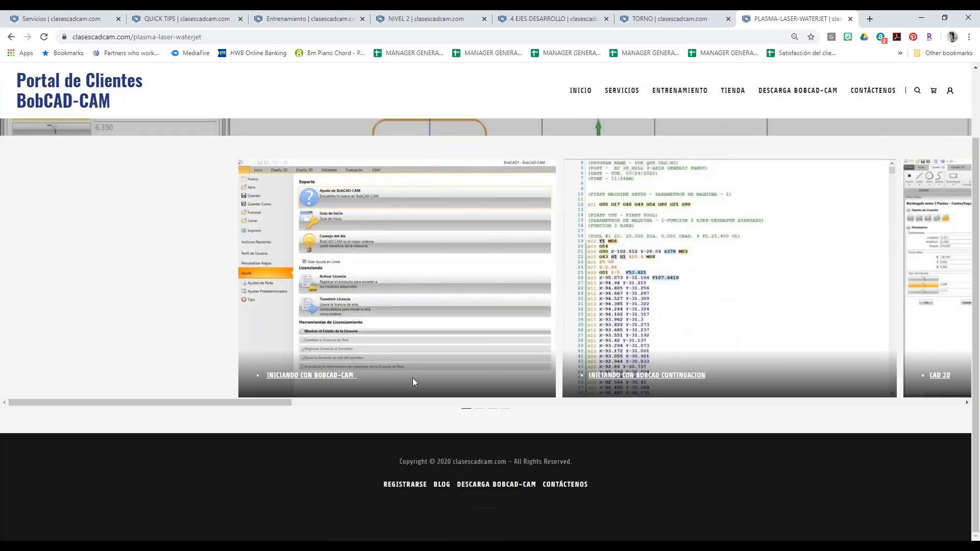
middle_click(305, 377)
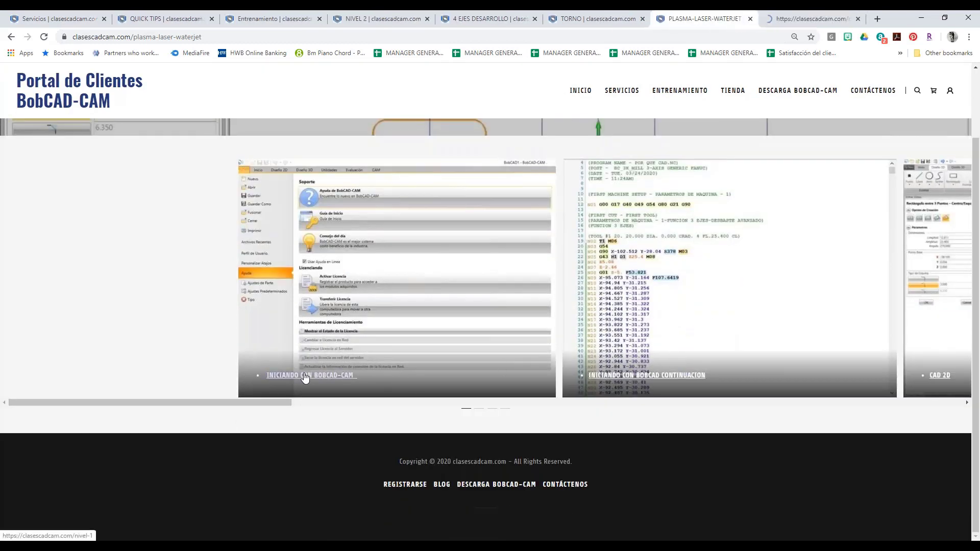
middle_click(645, 375)
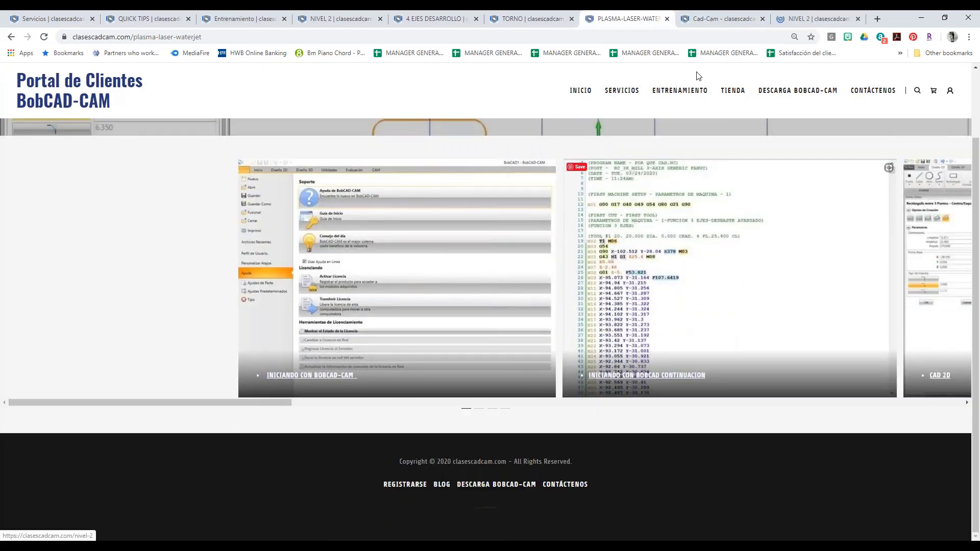
Step: Review the Iniciando con BobCAD-CAM lesson, including page 3 of its optimisation PDF, and the continuation lesson's post processor guide
click(719, 19)
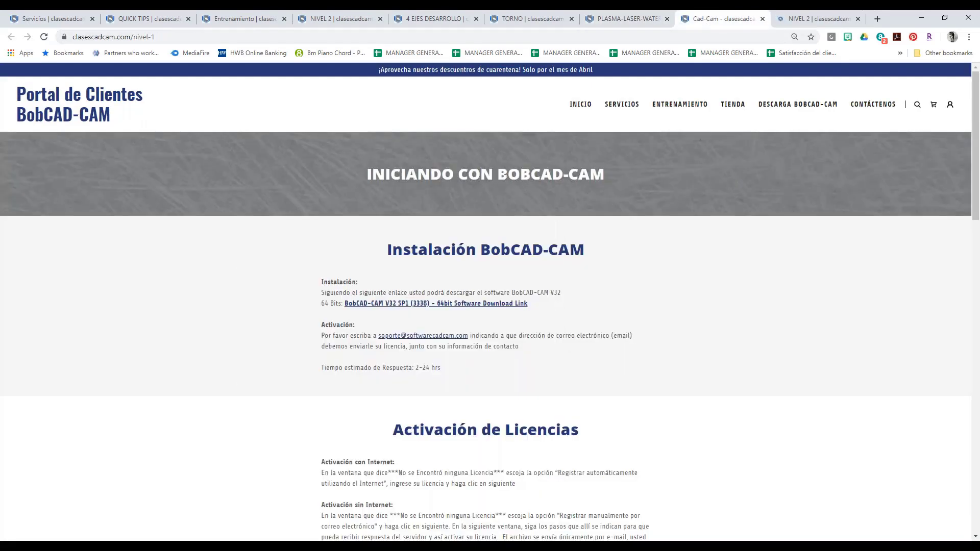
scroll(461, 161, down, 3)
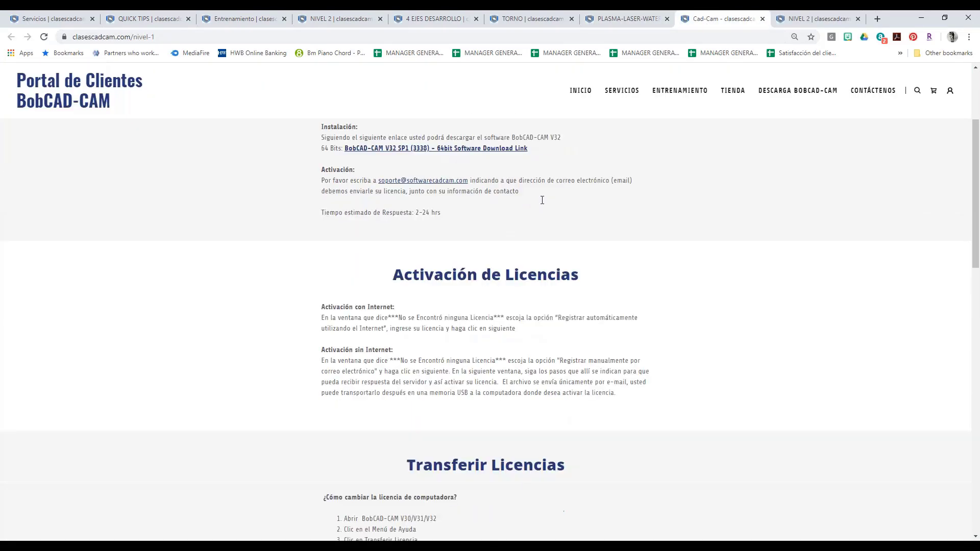
scroll(542, 200, down, 8)
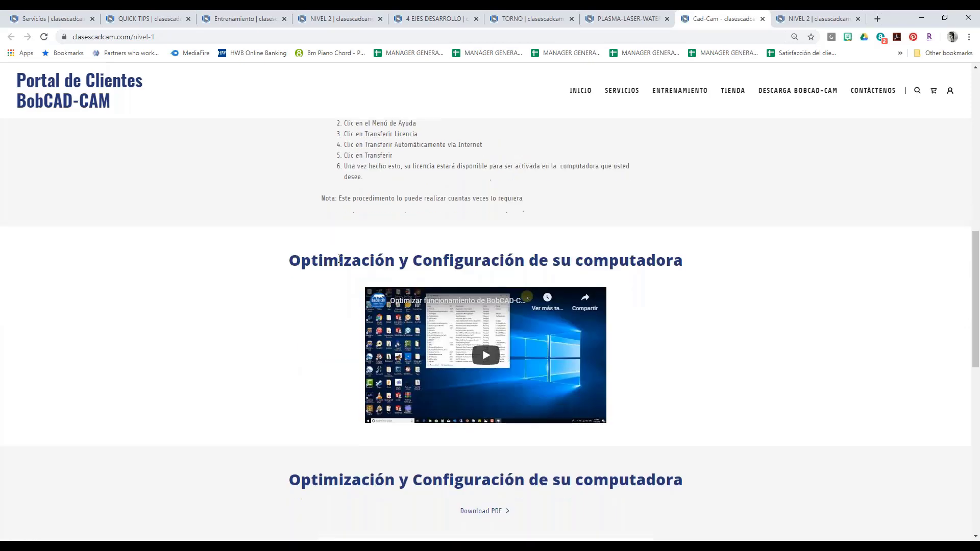
scroll(649, 269, down, 13)
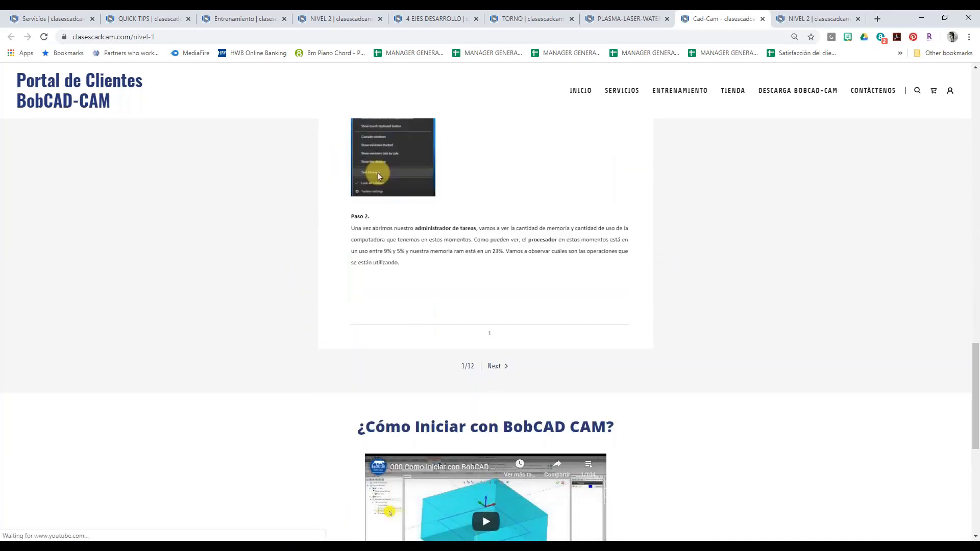
click(494, 366)
click(520, 368)
scroll(520, 372, down, 5)
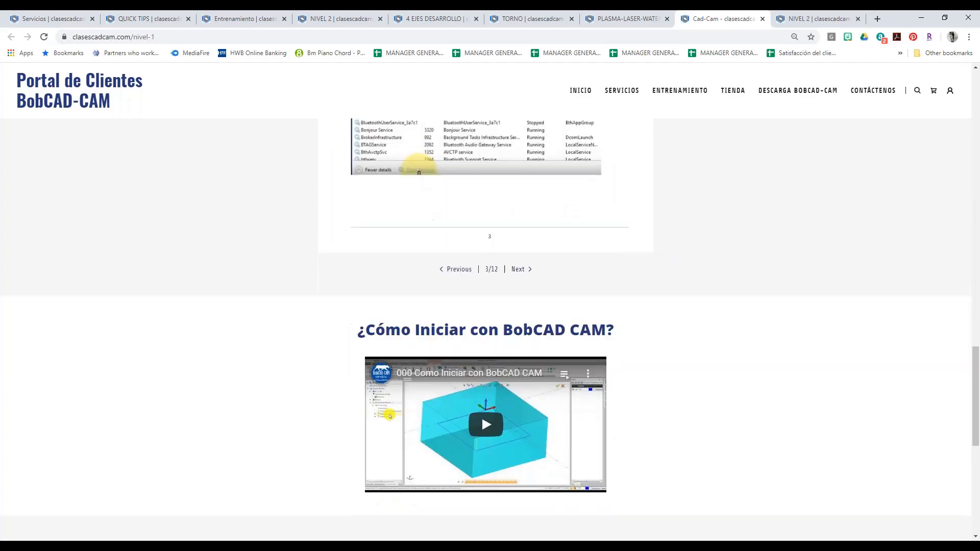
key(ctrl+Tab)
scroll(656, 225, down, 13)
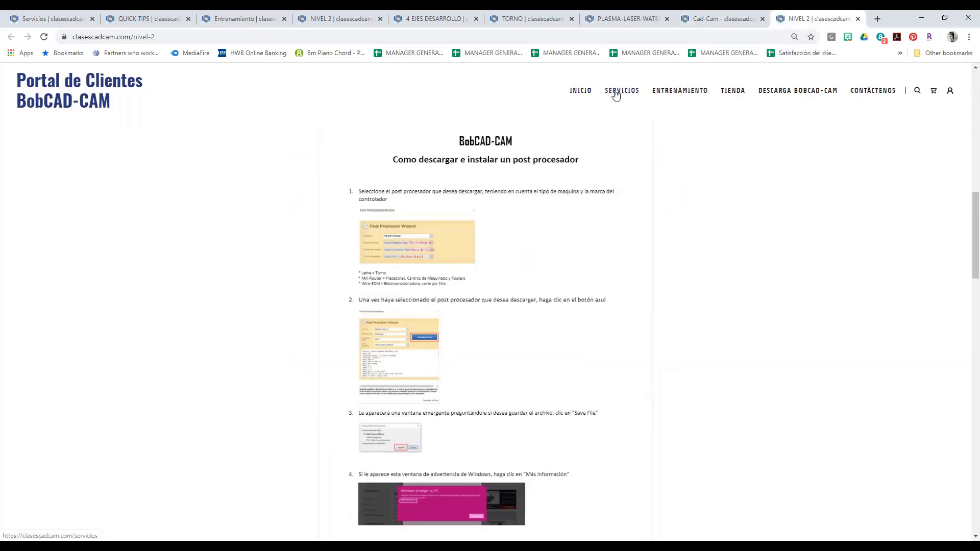
Step: Return to Entrenamiento, open the 4 Ejes - Simultaneo course and view its CAD 4to Eje Standard lesson
click(685, 92)
scroll(680, 323, down, 10)
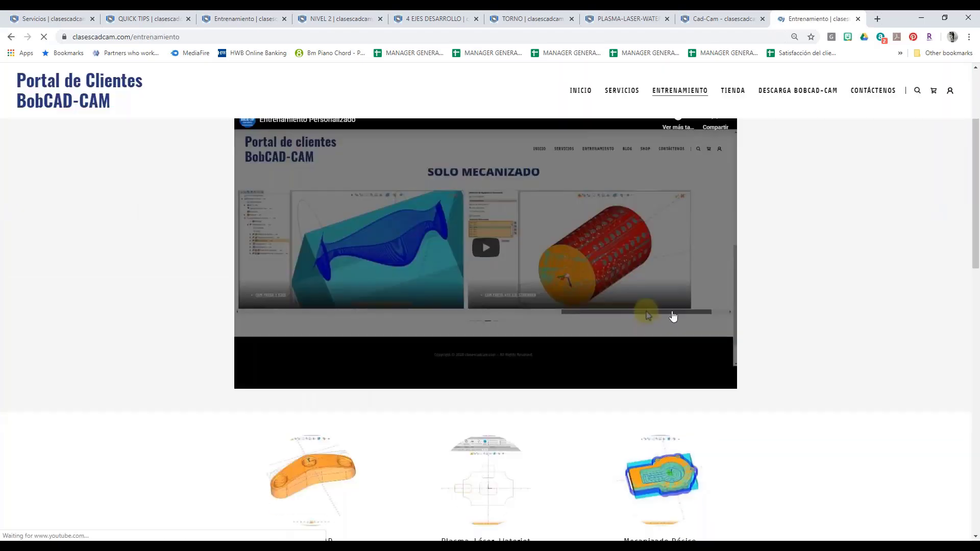
click(676, 322)
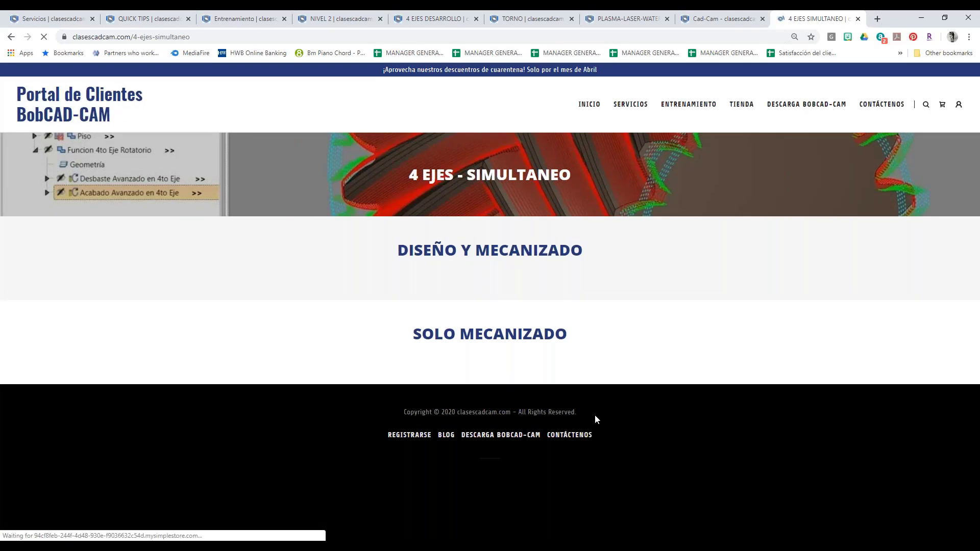
scroll(595, 414, down, 2)
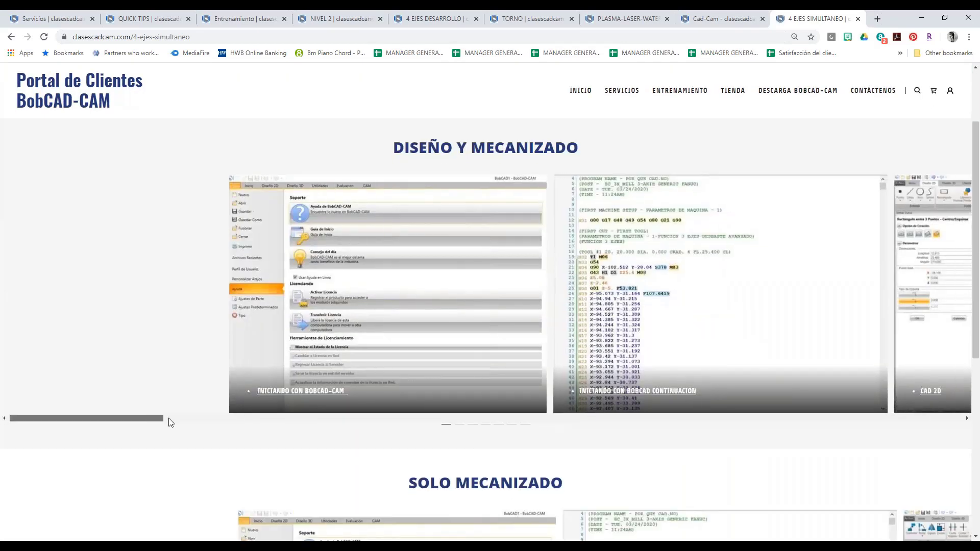
click(472, 428)
click(591, 392)
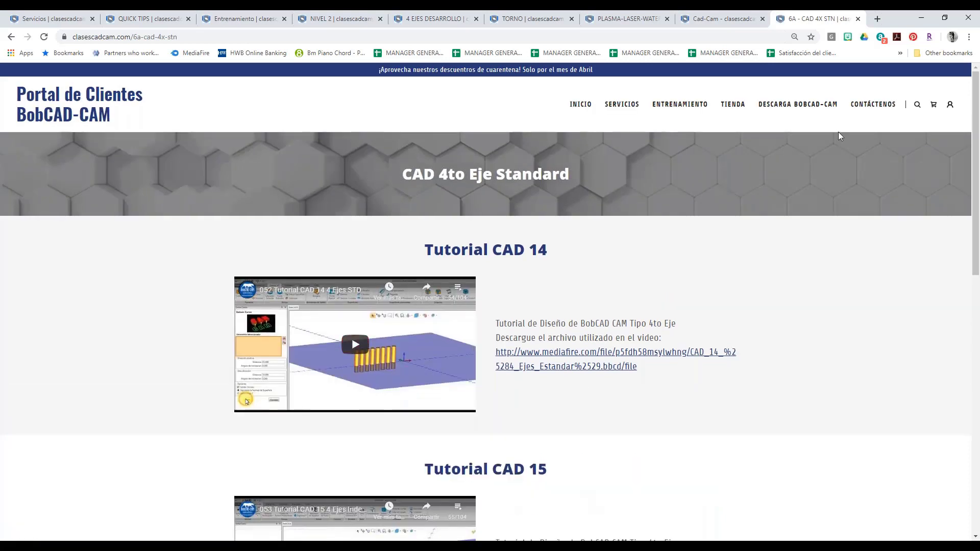
Step: Open Servicios y Acceso al Portal in the Tienda and review what the Acceso al Portal de Clientes product includes
click(730, 108)
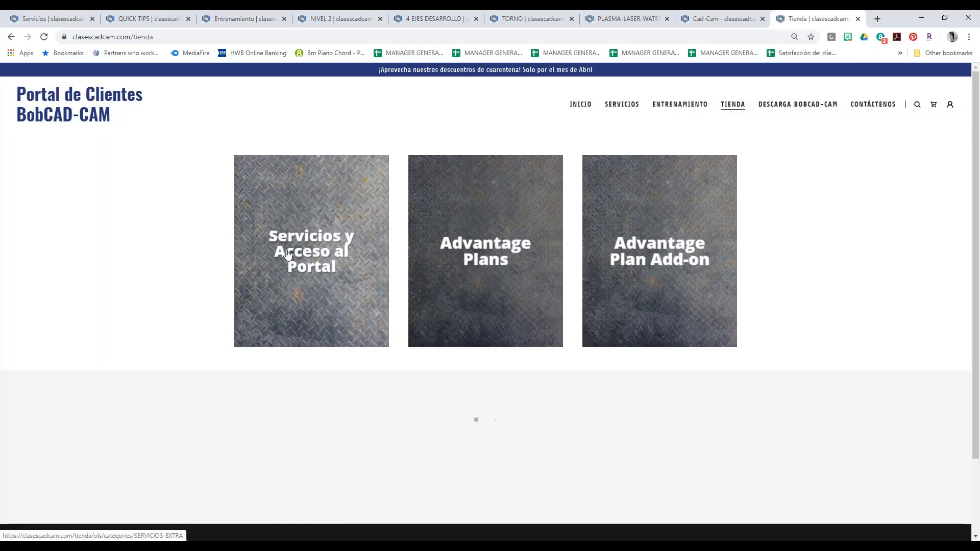
click(322, 261)
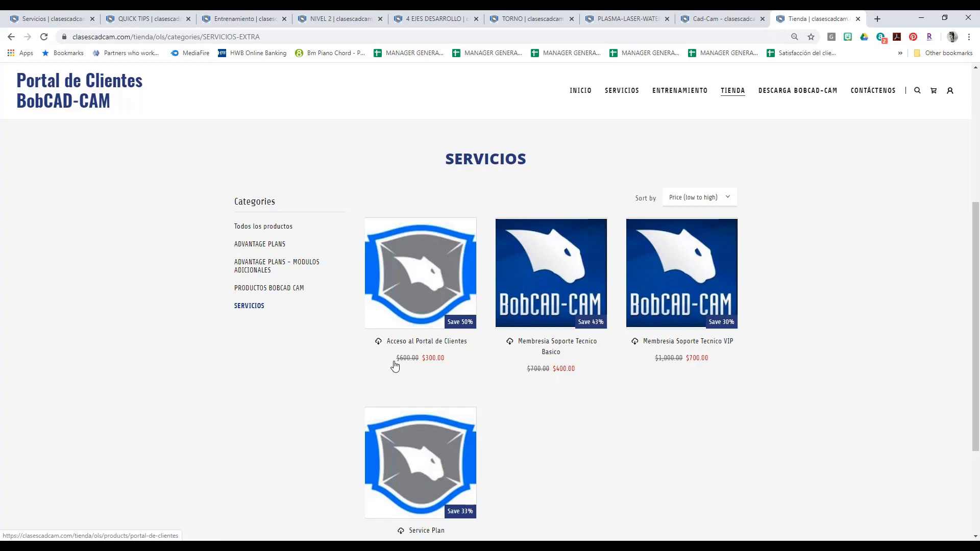
click(429, 360)
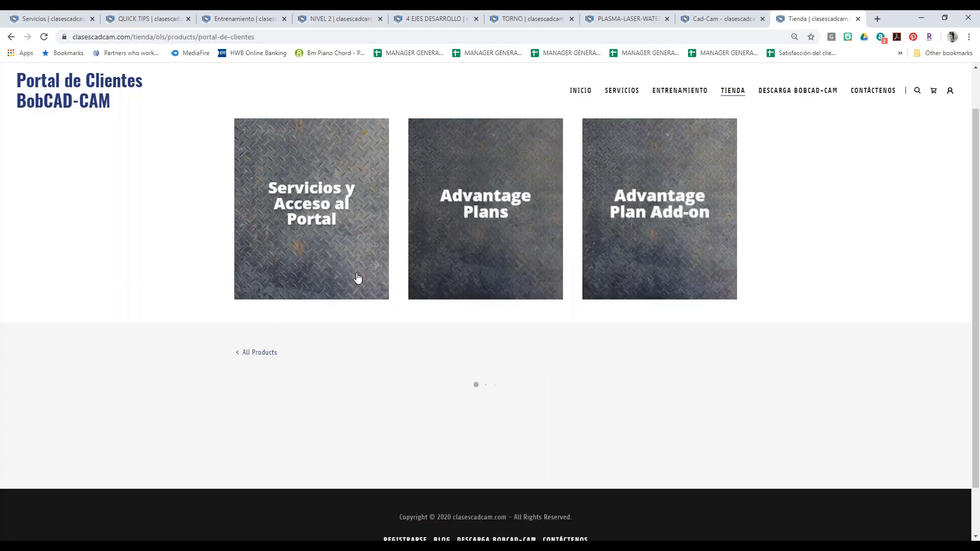
click(344, 256)
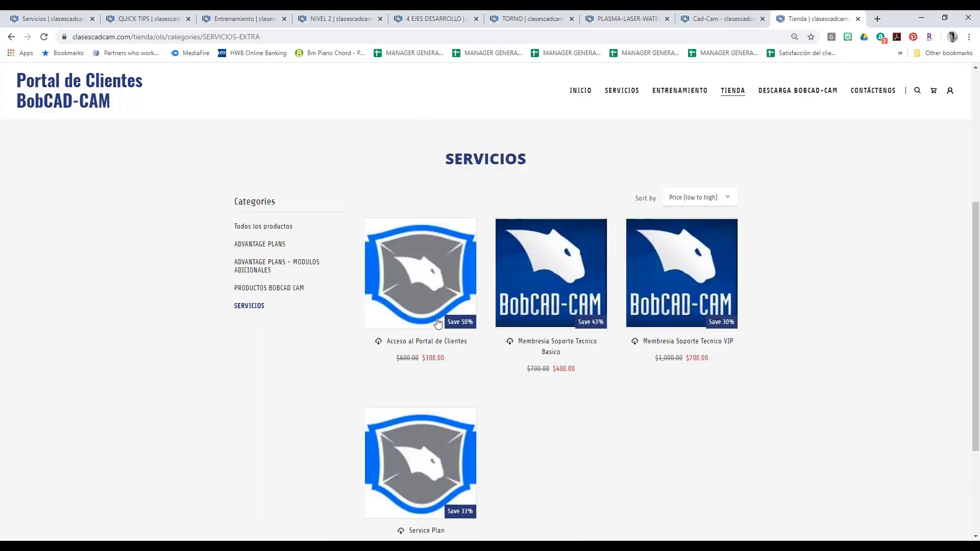
click(577, 350)
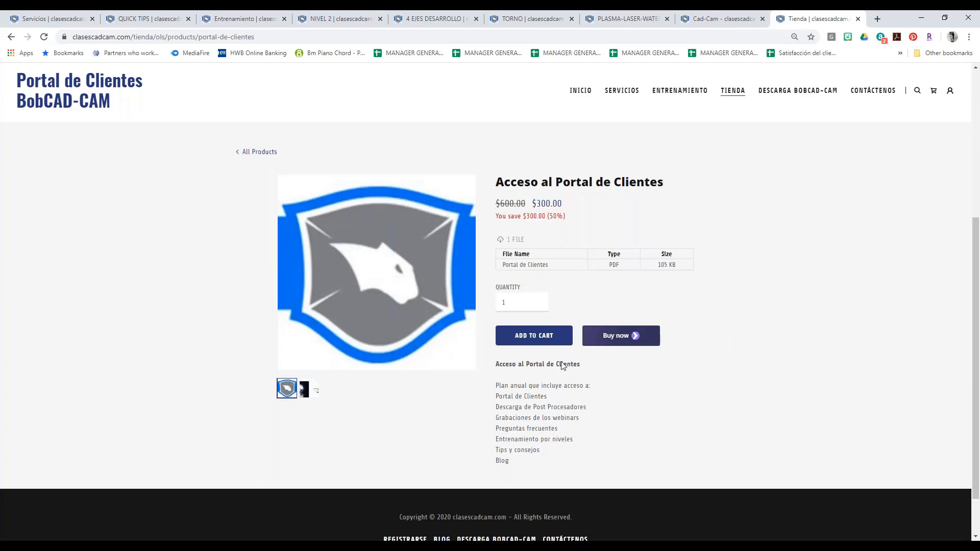
scroll(562, 366, down, 1)
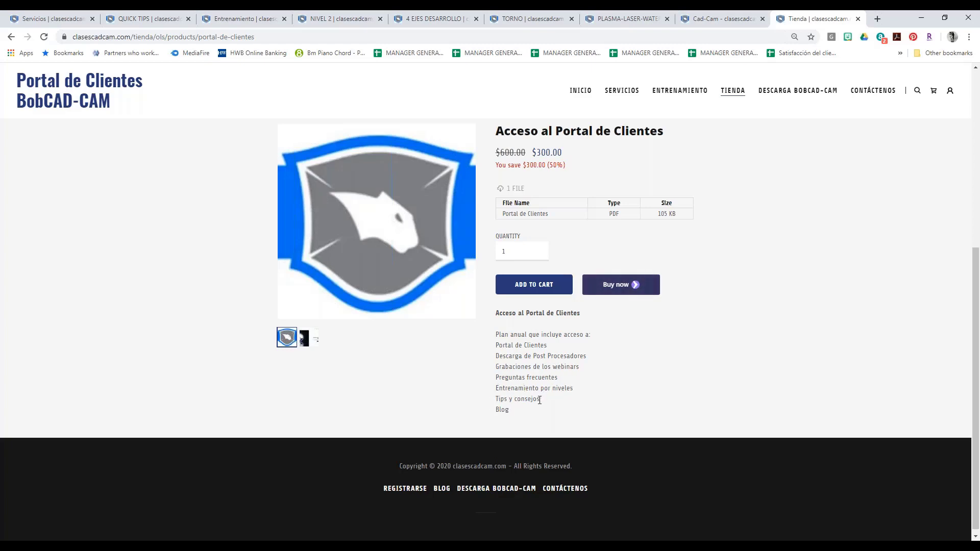
drag(515, 411, 499, 411)
Step: Return to the Servicios products and open the Service Plan in a new tab, showing its description
click(11, 37)
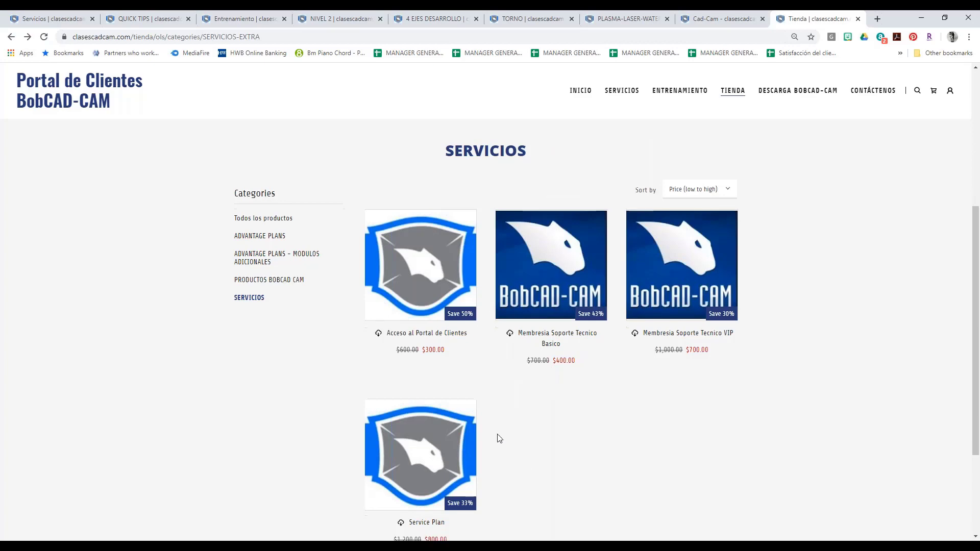
scroll(496, 438, down, 2)
middle_click(418, 377)
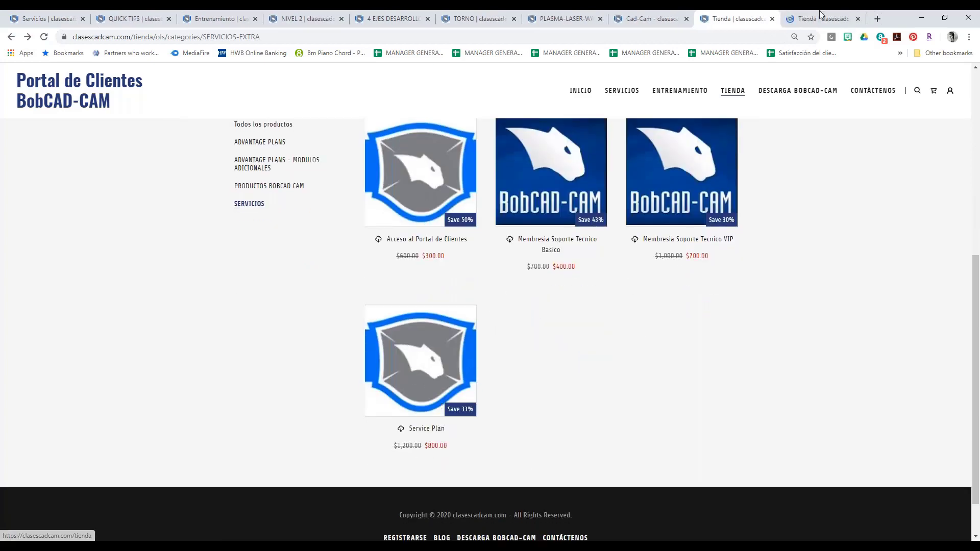
click(822, 15)
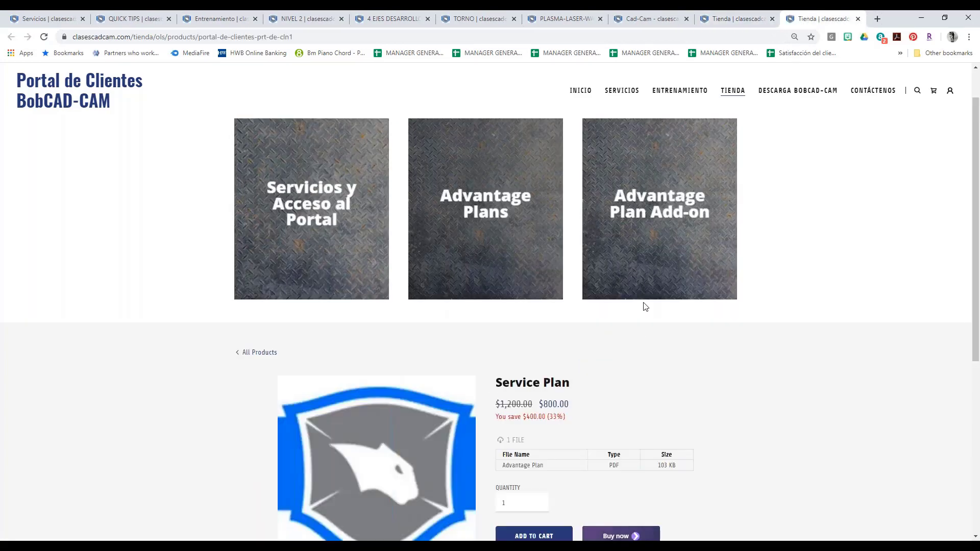
scroll(694, 390, down, 4)
scroll(669, 363, down, 1)
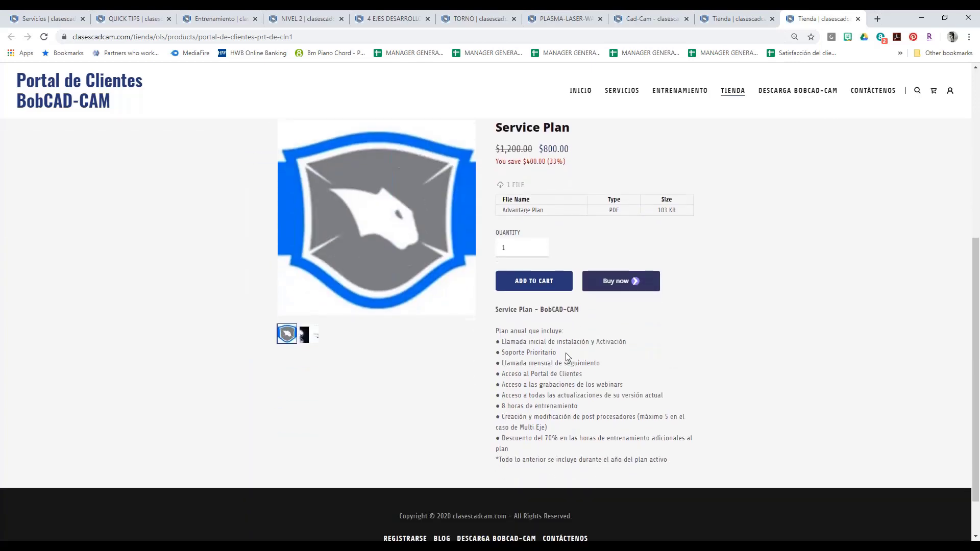
Step: Go through the benefits listed in the Service Plan description, from the initial installation call to the discount on additional training hours
drag(519, 342, 614, 345)
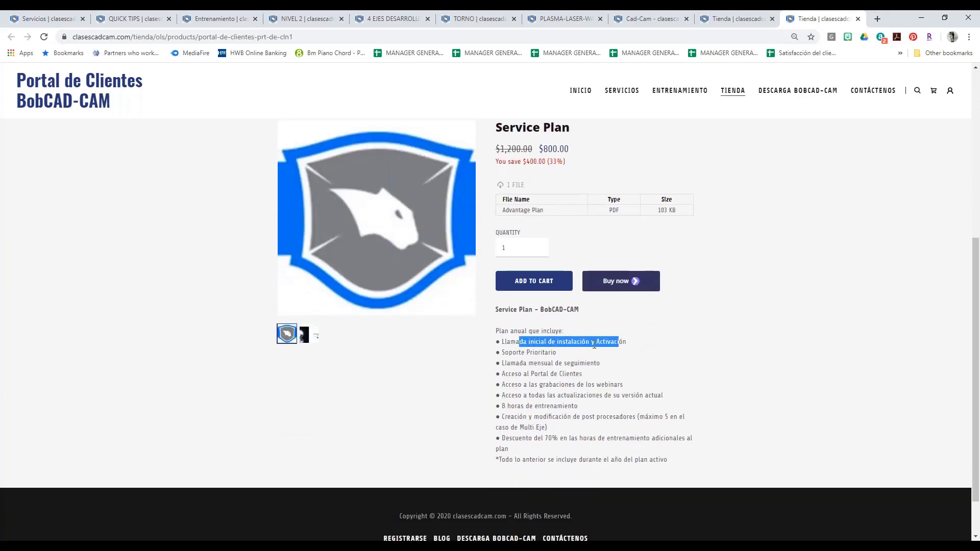
double_click(510, 353)
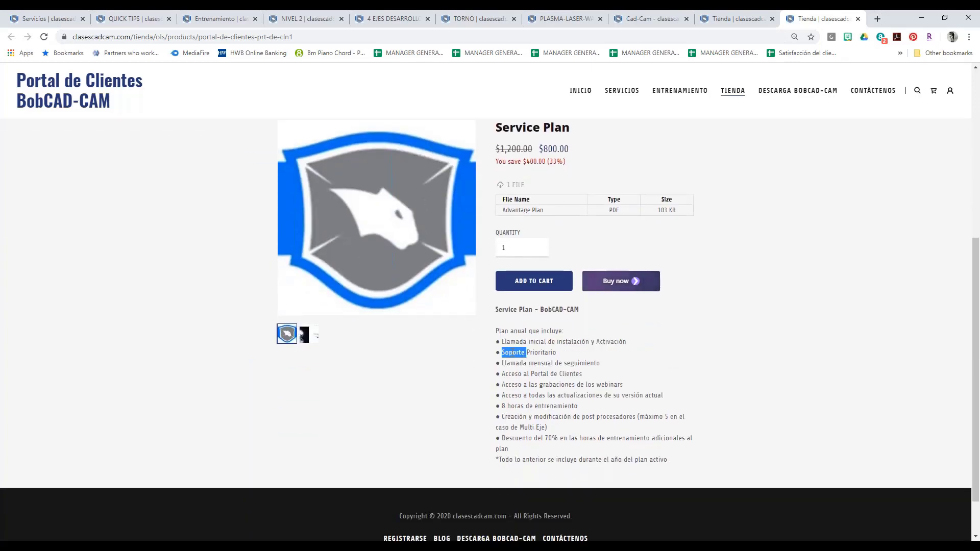
double_click(518, 363)
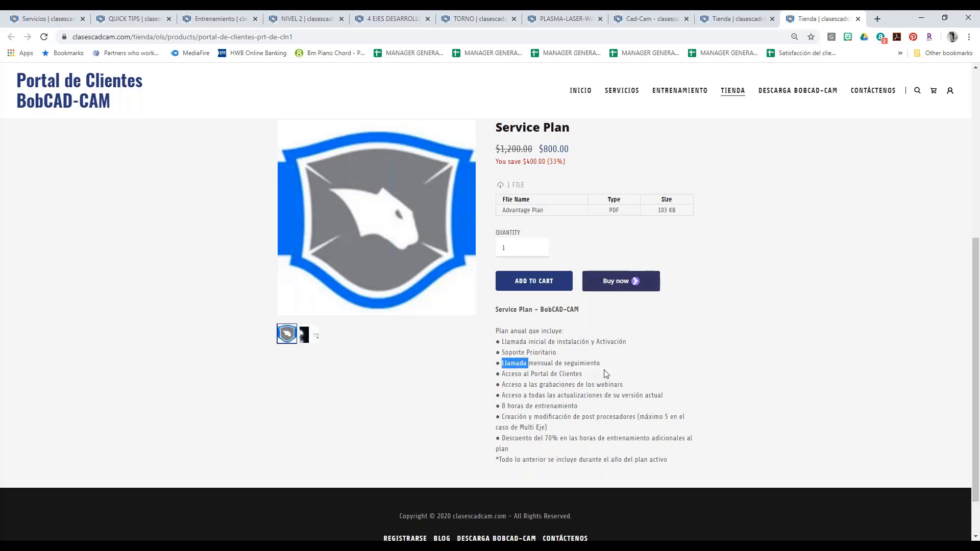
double_click(509, 374)
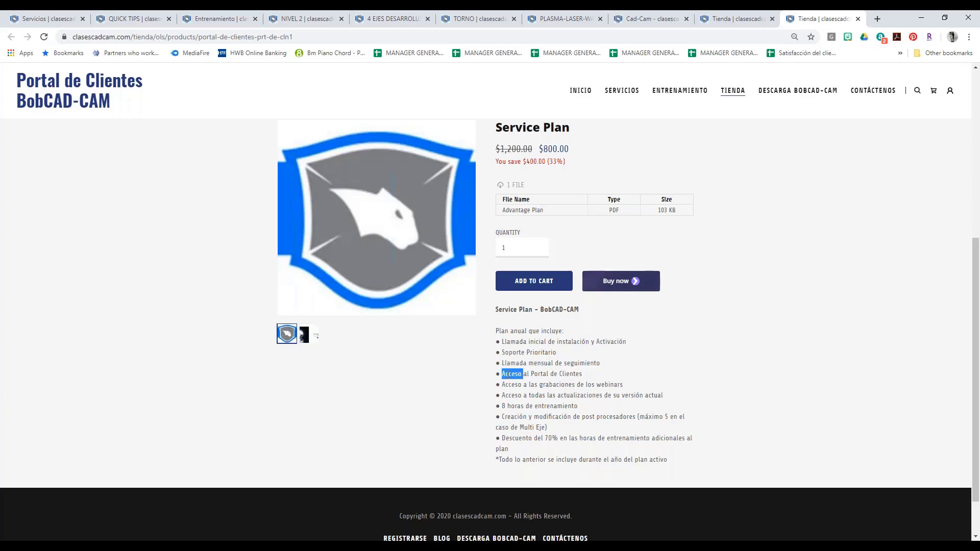
double_click(511, 384)
double_click(511, 395)
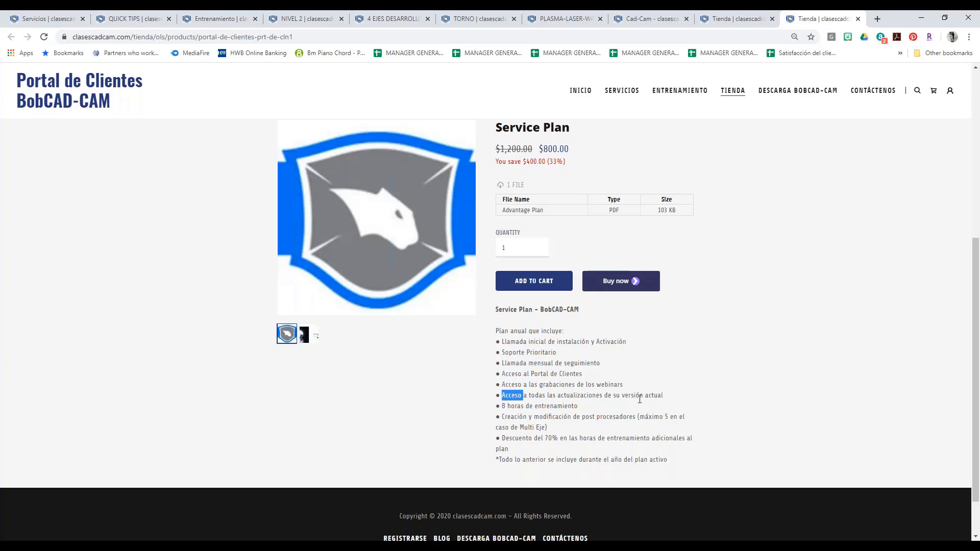
drag(501, 406, 583, 411)
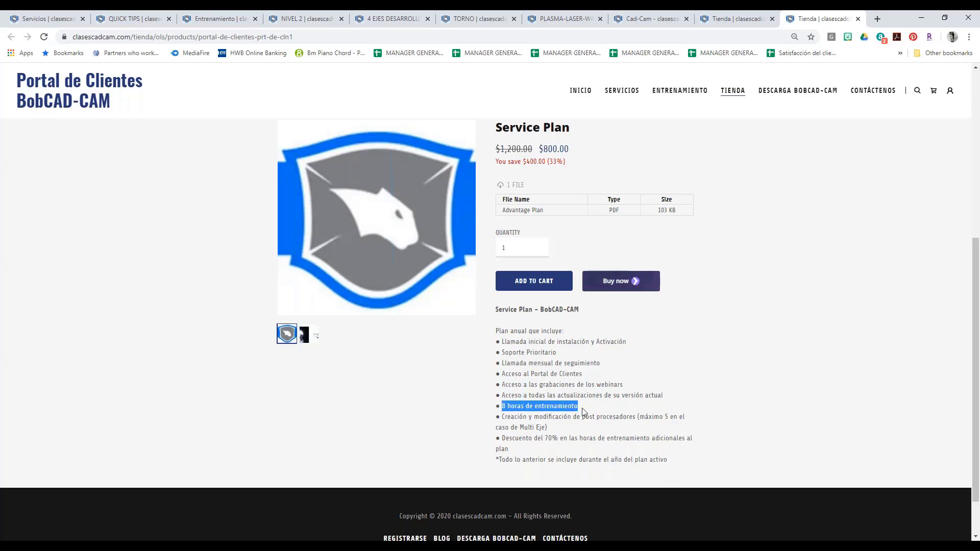
scroll(583, 412, down, 1)
drag(501, 366, 651, 372)
click(521, 389)
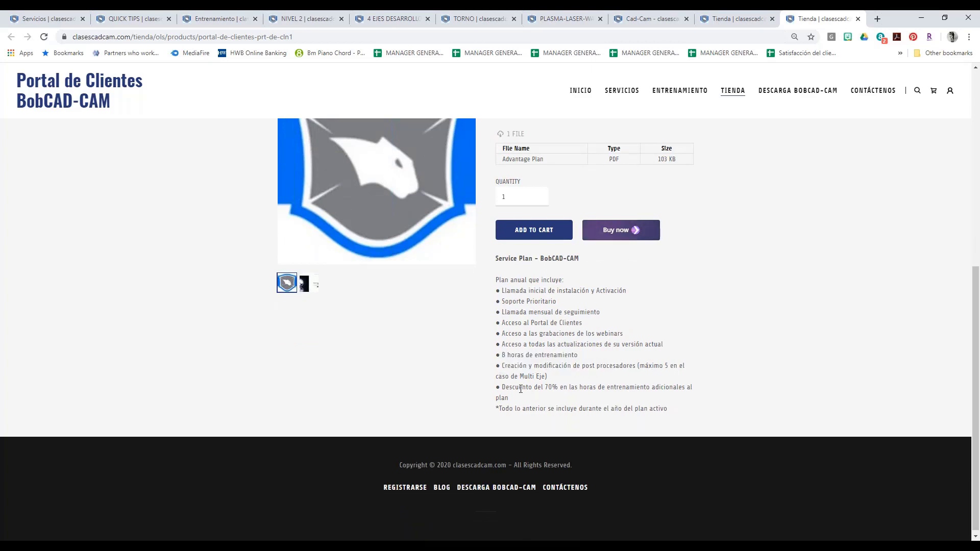
Step: Return to the Service Plan's pricing and highlight its discounted price
scroll(663, 439, up, 2)
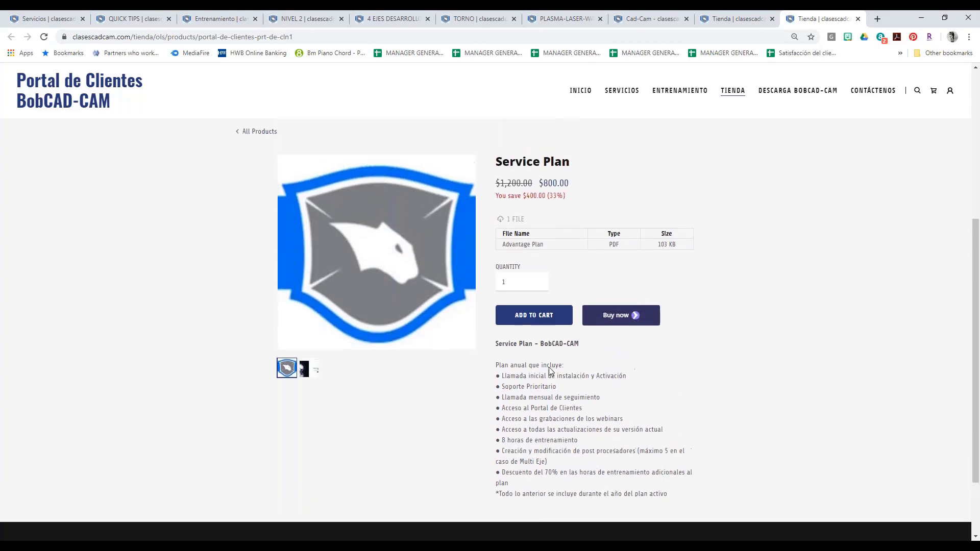
scroll(550, 371, up, 1)
drag(496, 201, 581, 204)
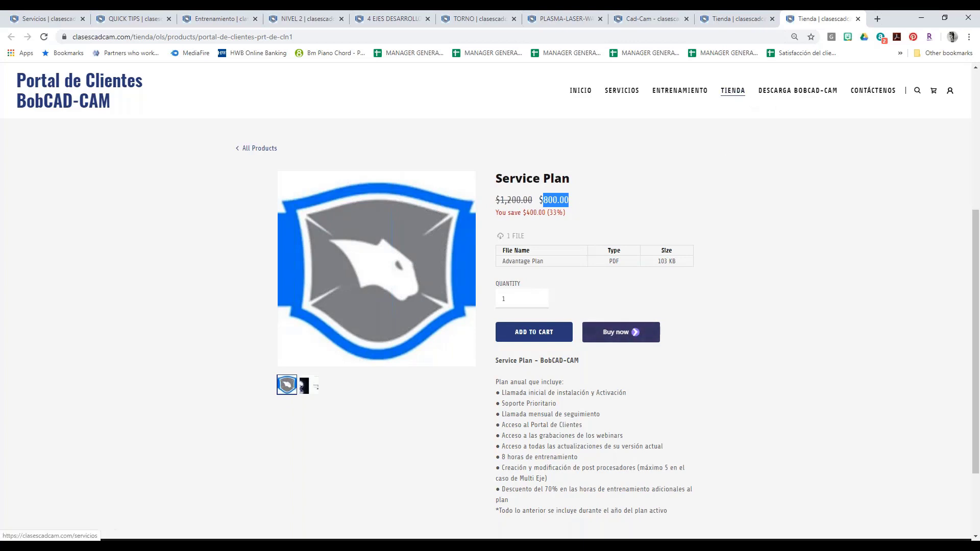
Step: Go to the portal's home page and open Servicios to view the Servicios Advantage Plan offerings
click(581, 93)
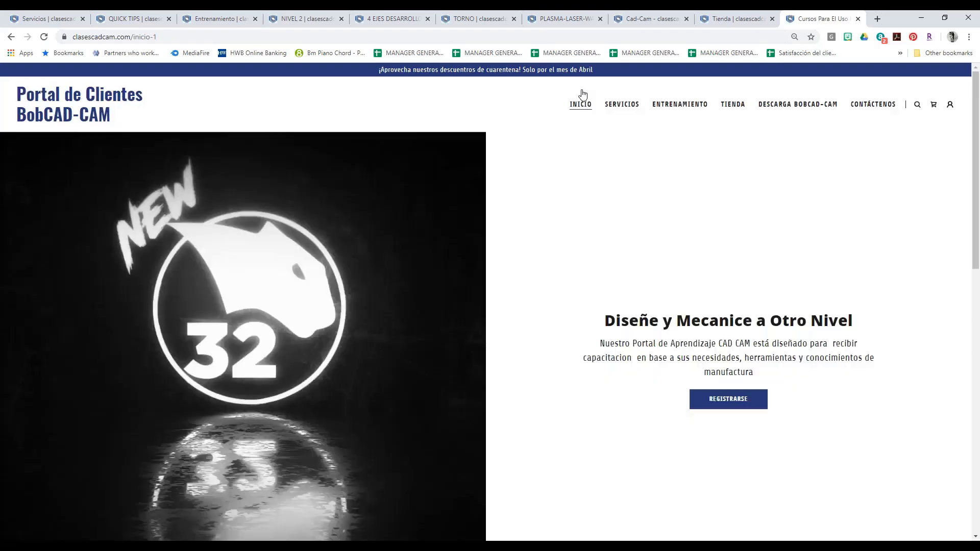
click(618, 105)
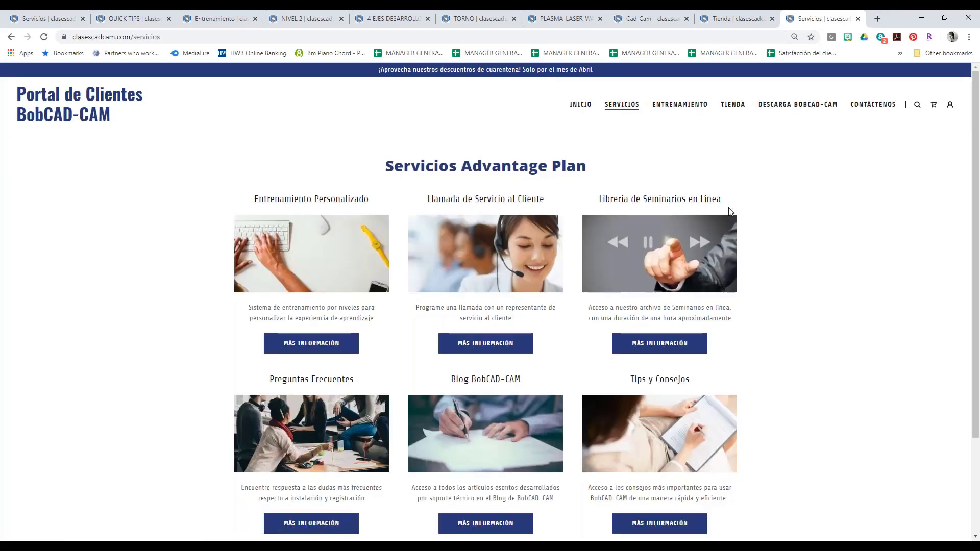
scroll(733, 222, down, 2)
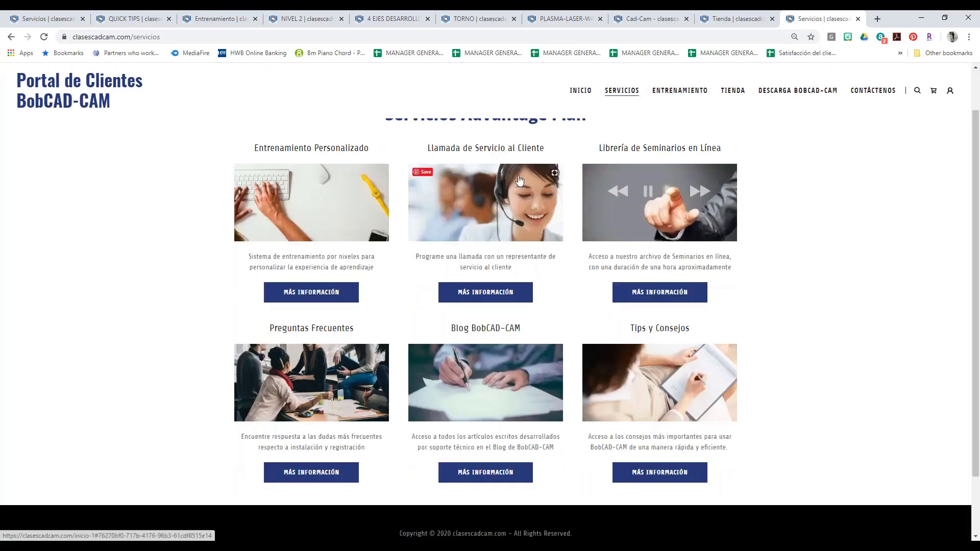
Step: Revisit the already open Cad-Cam, Torno and Plasma-Laser course pages and return to the Servicios page
click(644, 16)
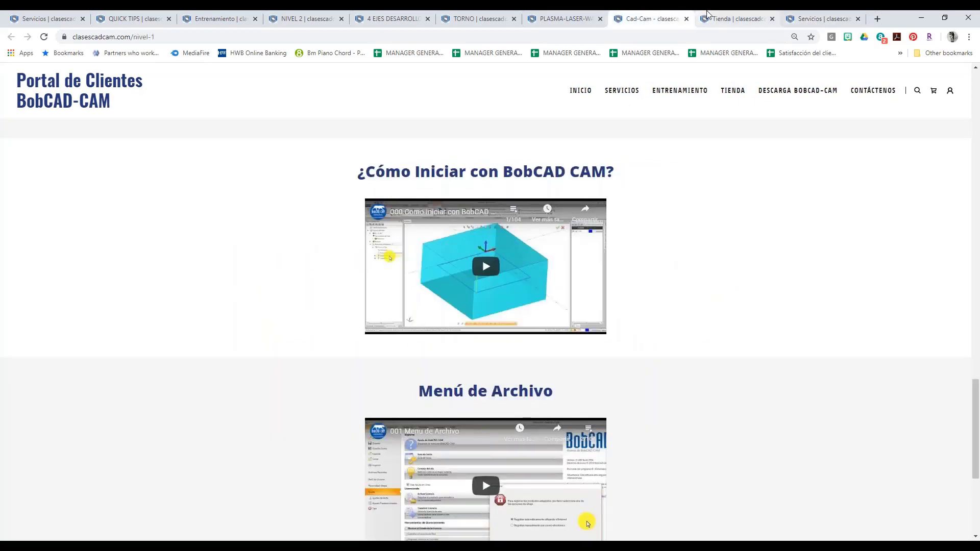
click(564, 18)
click(472, 16)
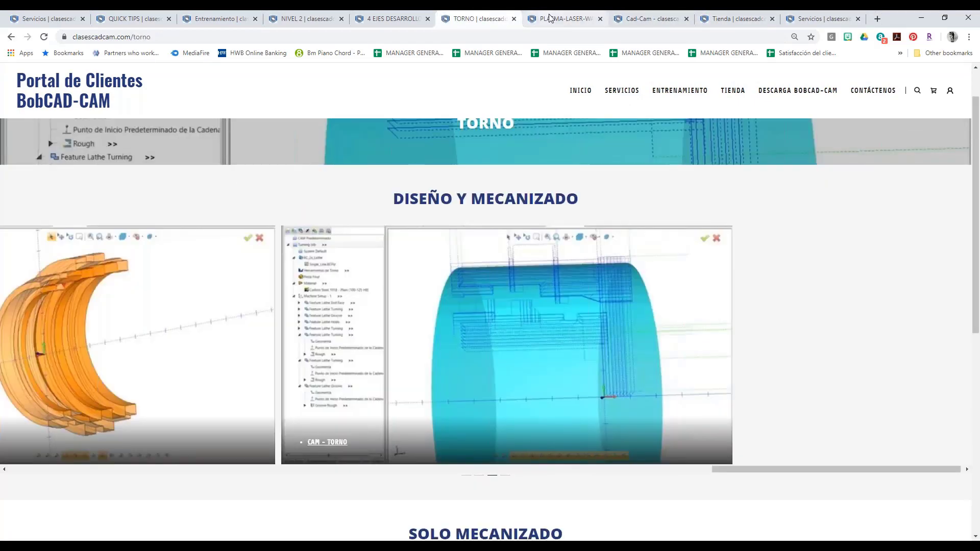
click(564, 18)
click(821, 18)
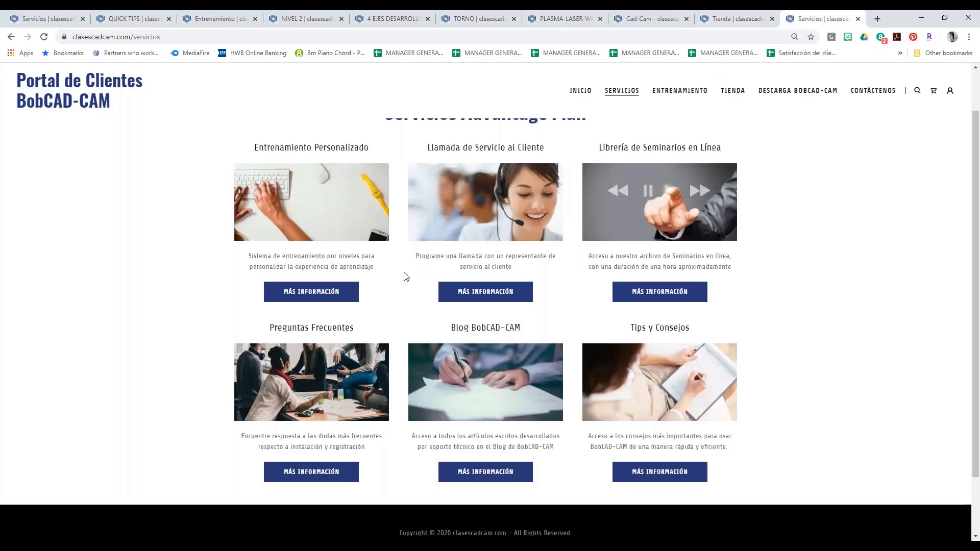
Step: Open the Librería de Seminarios en Línea, highlight the Unidos como industria para combatir el Covid-19 webinars, and return to Inicio
scroll(368, 316, down, 1)
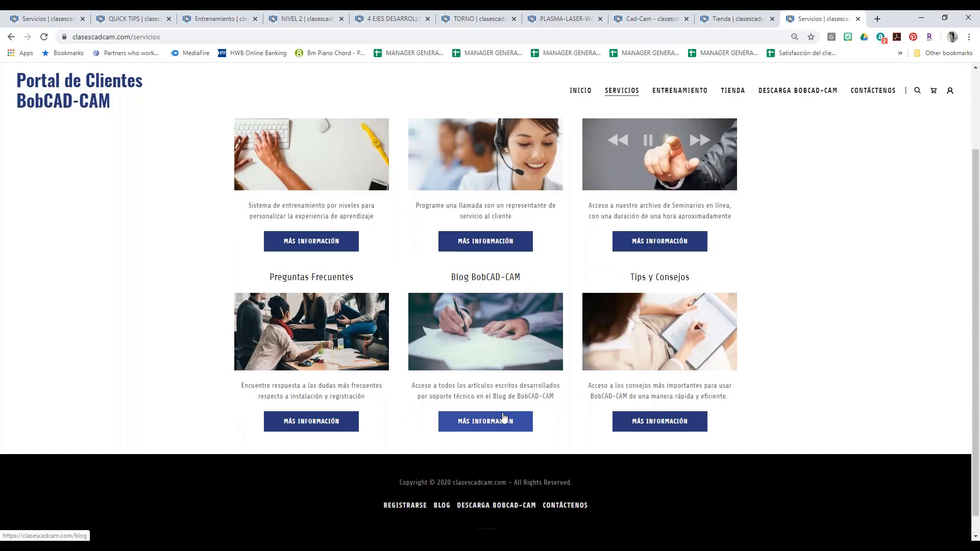
scroll(503, 417, up, 3)
click(669, 345)
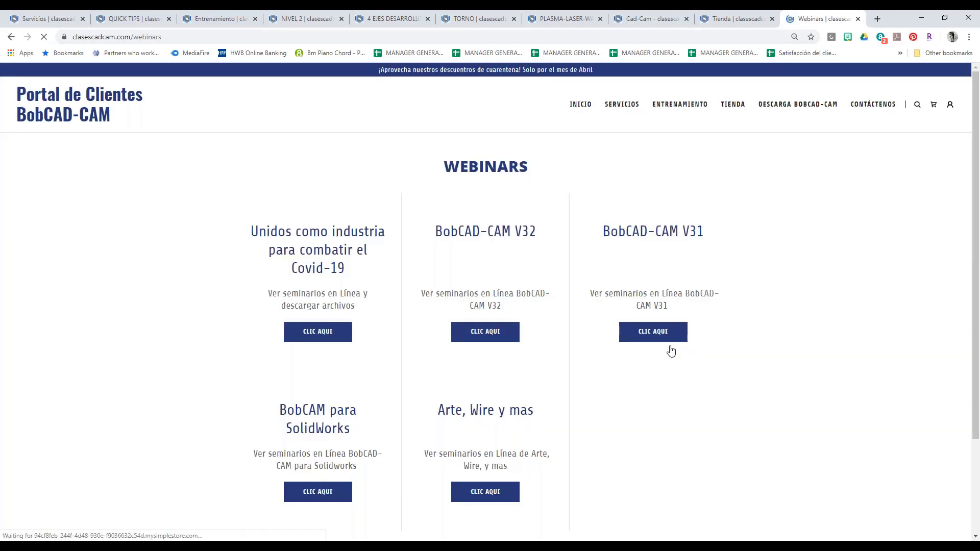
drag(251, 232, 363, 275)
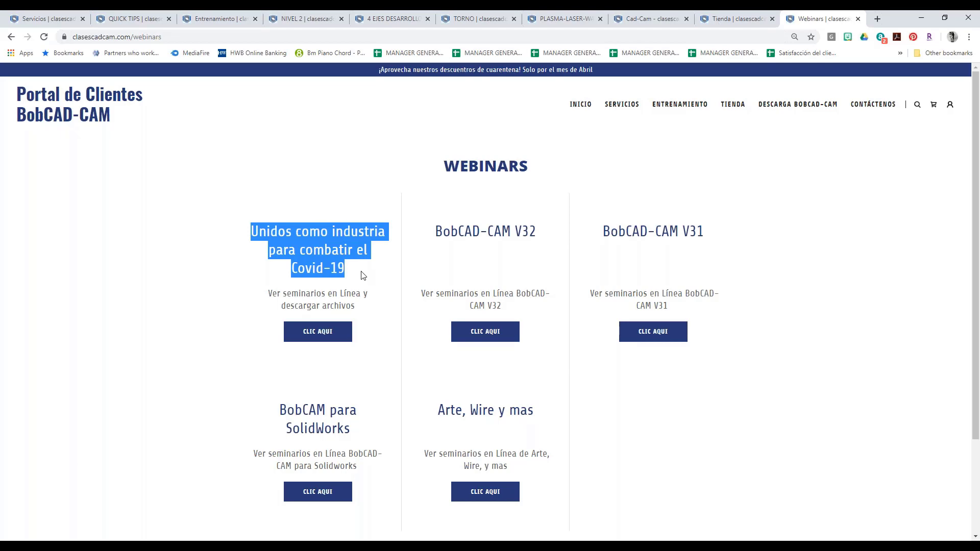
click(580, 106)
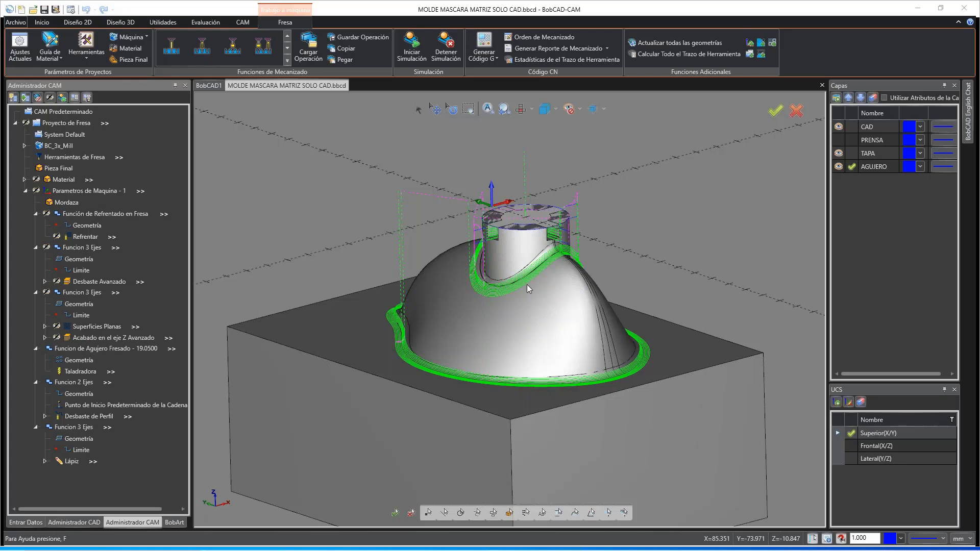
Step: Switch to BobCAD-CAM and examine the pencil toolpath around the mask mould's base and neck
middle_drag(526, 284, 472, 304)
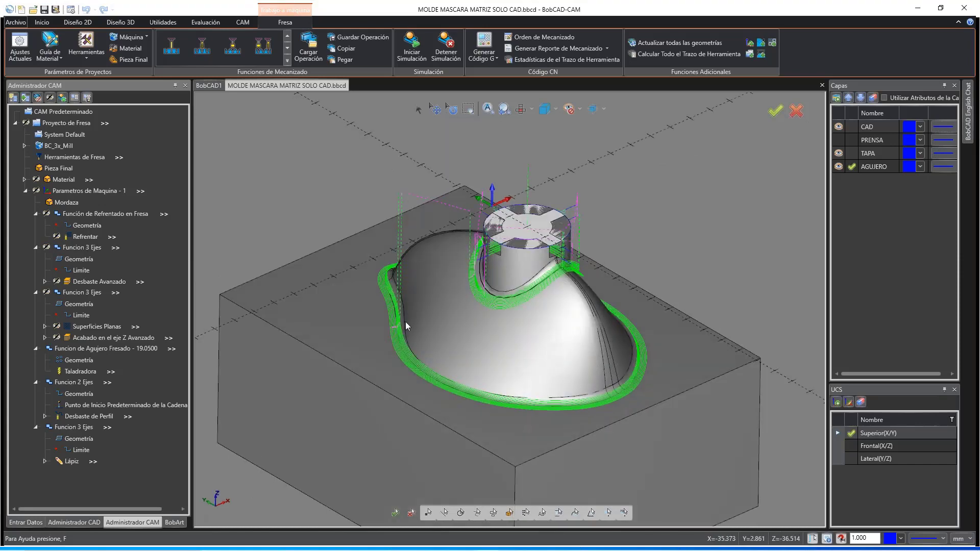
scroll(381, 321, up, 1)
scroll(391, 308, up, 5)
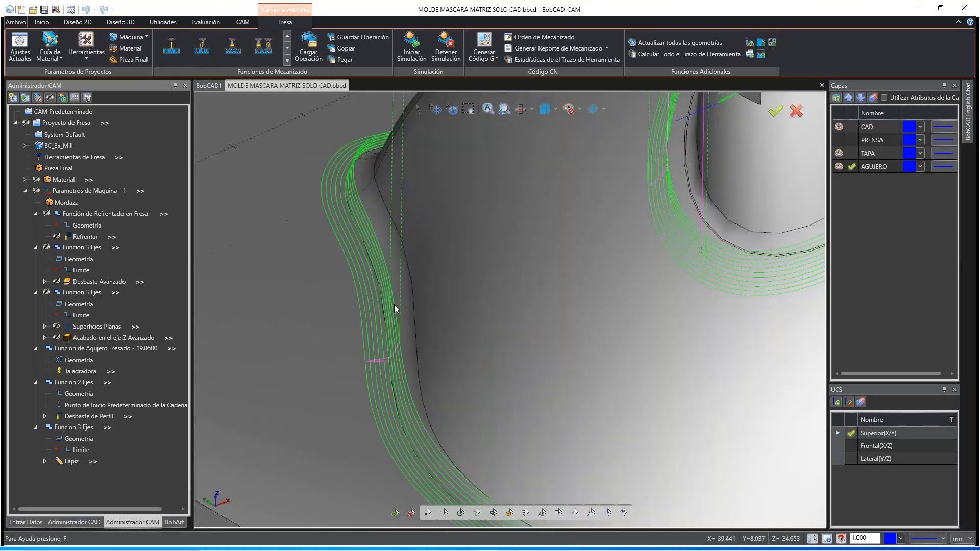
scroll(394, 304, down, 6)
middle_drag(504, 286, 459, 306)
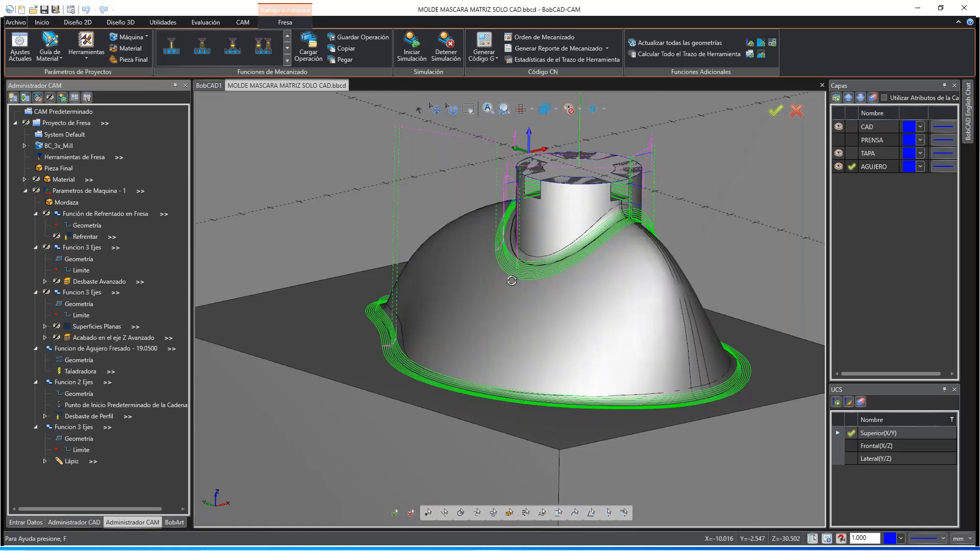
Step: Edit the last Funcion 3 Ejes, set the Lápiz operation's number of multiple passes to 3, and recalculate the toolpath
right_click(92, 428)
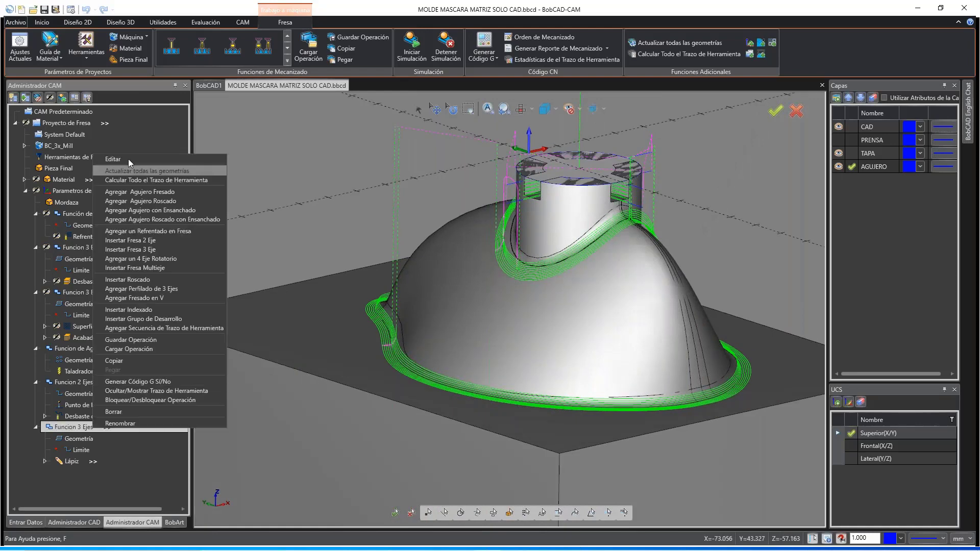
click(162, 159)
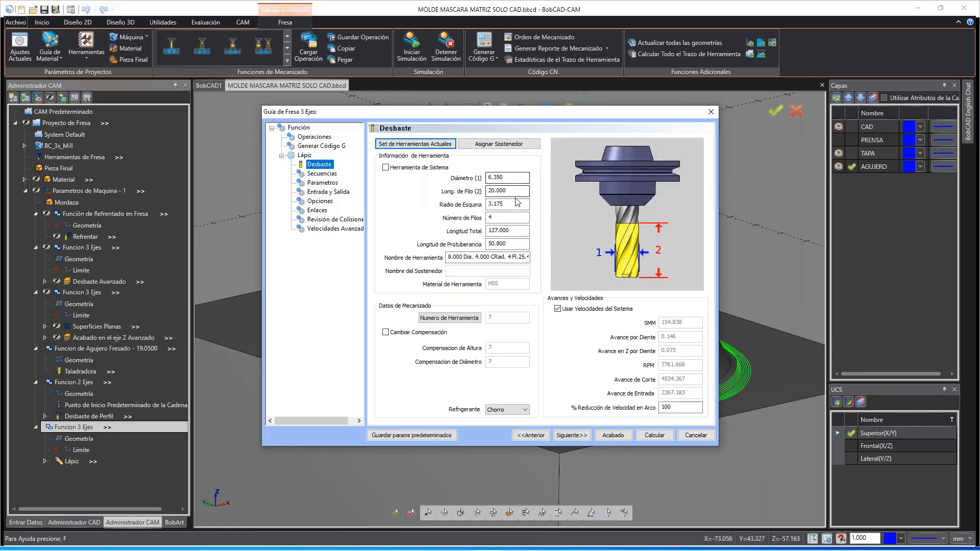
click(321, 174)
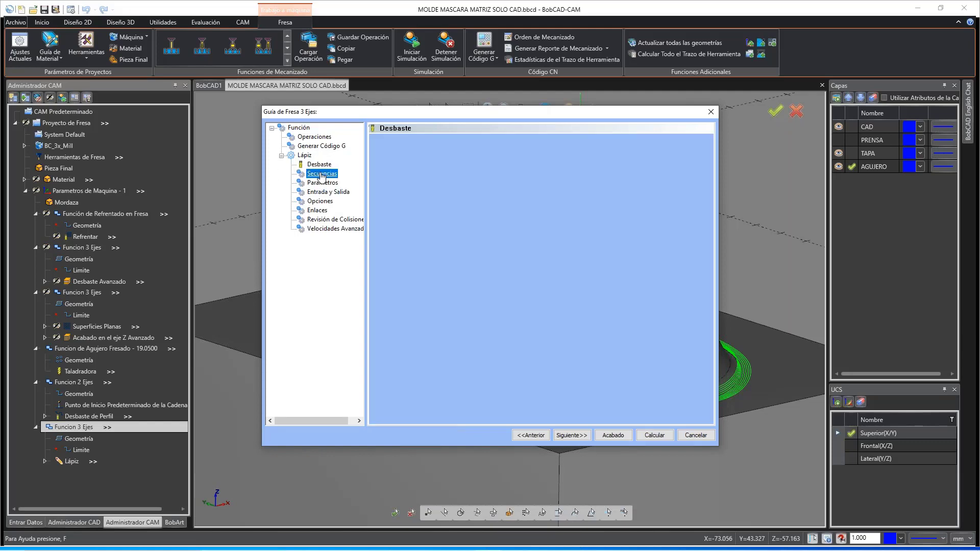
click(322, 182)
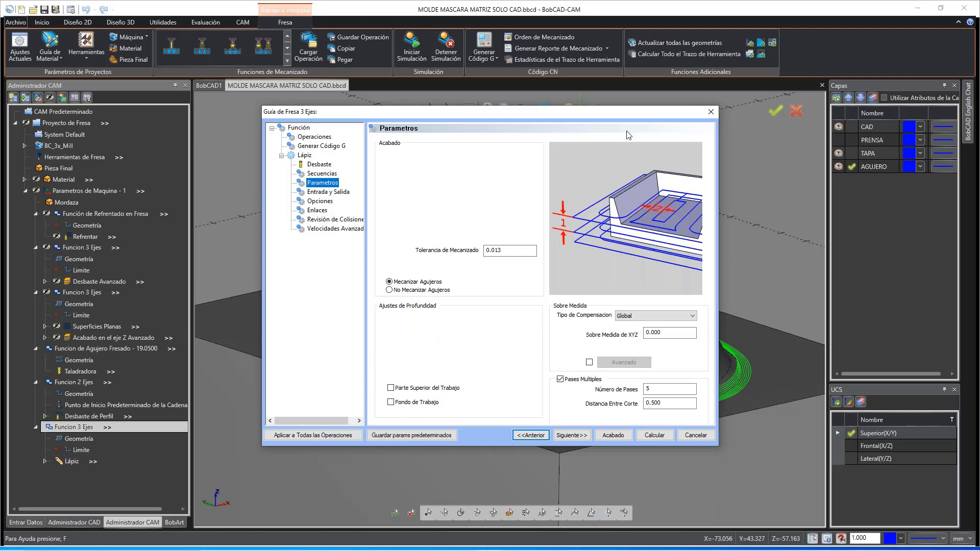
drag(627, 113, 528, 335)
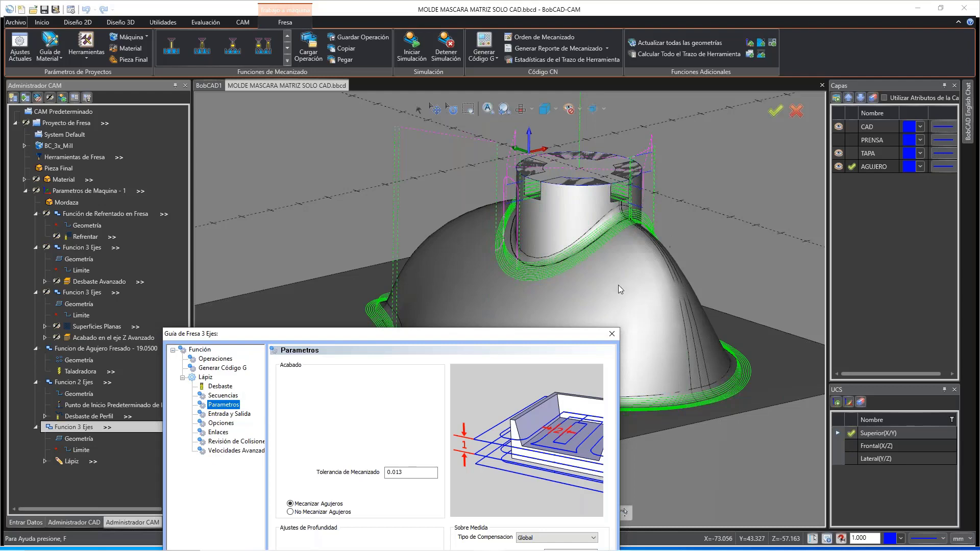
drag(510, 333, 530, 89)
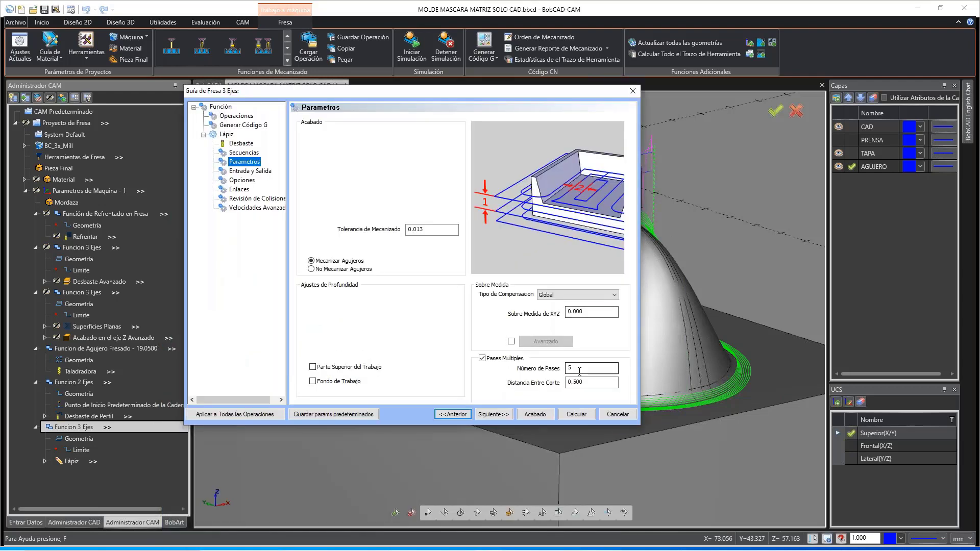
drag(580, 370, 473, 354)
text(3)
key(Tab)
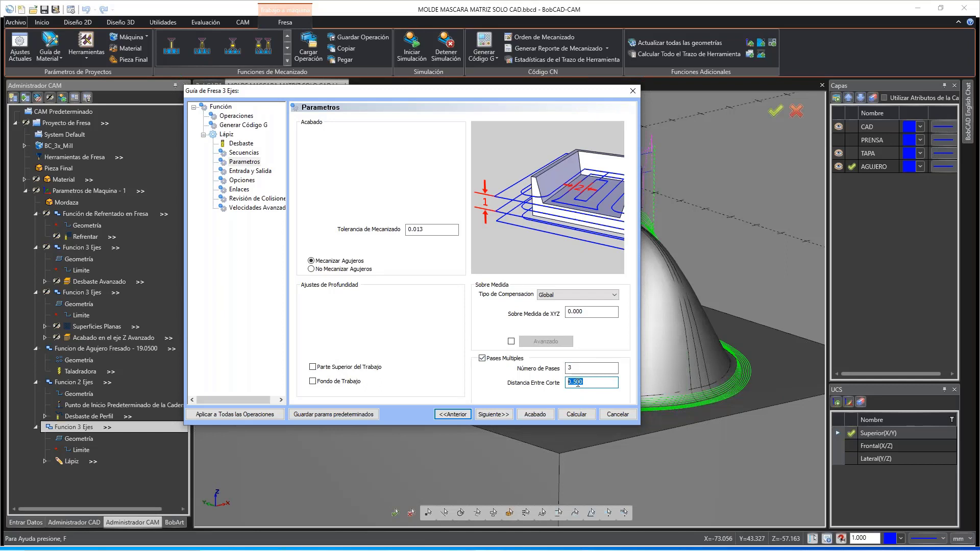
click(579, 415)
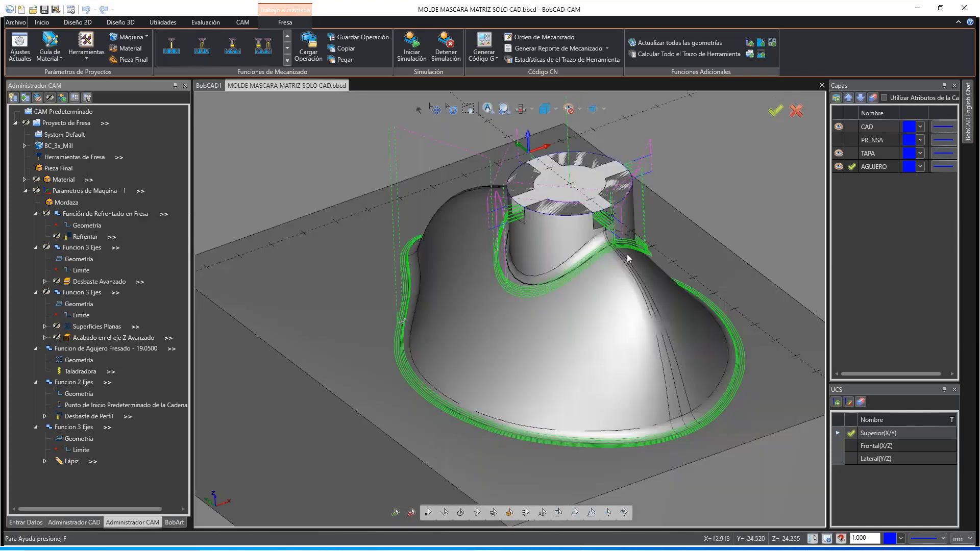
Step: Inspect the three-pass pencil toolpath around the mould's base and neck and start the machining simulation
middle_drag(628, 258, 451, 356)
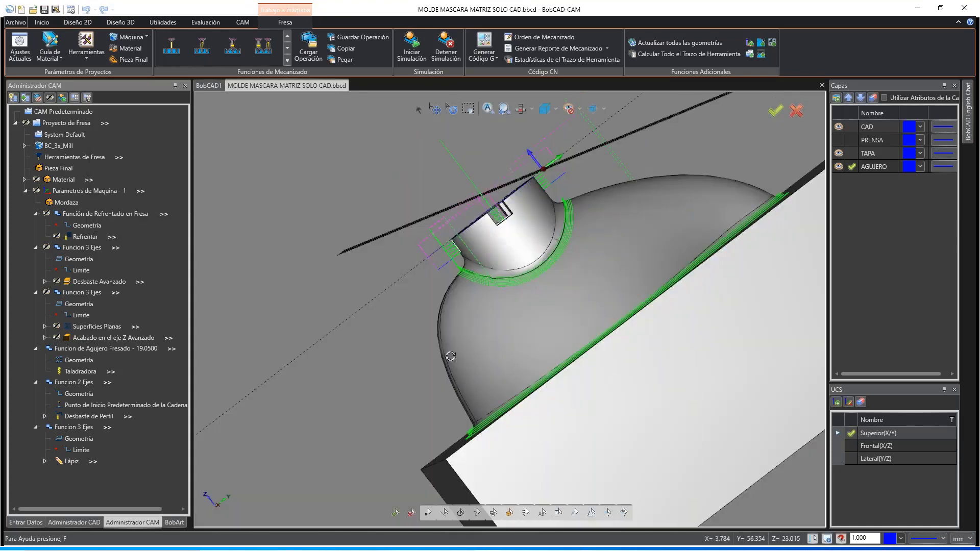
middle_drag(451, 356, 516, 316)
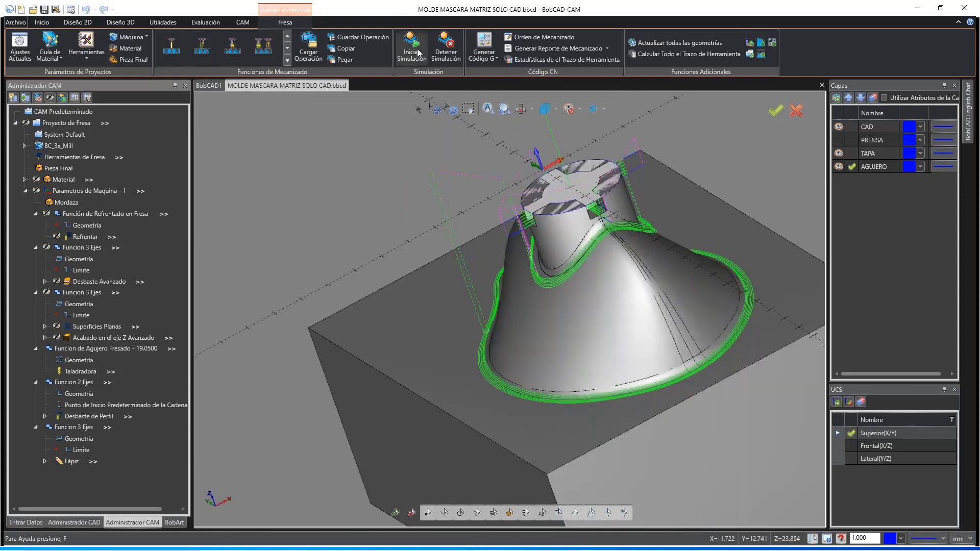
click(418, 52)
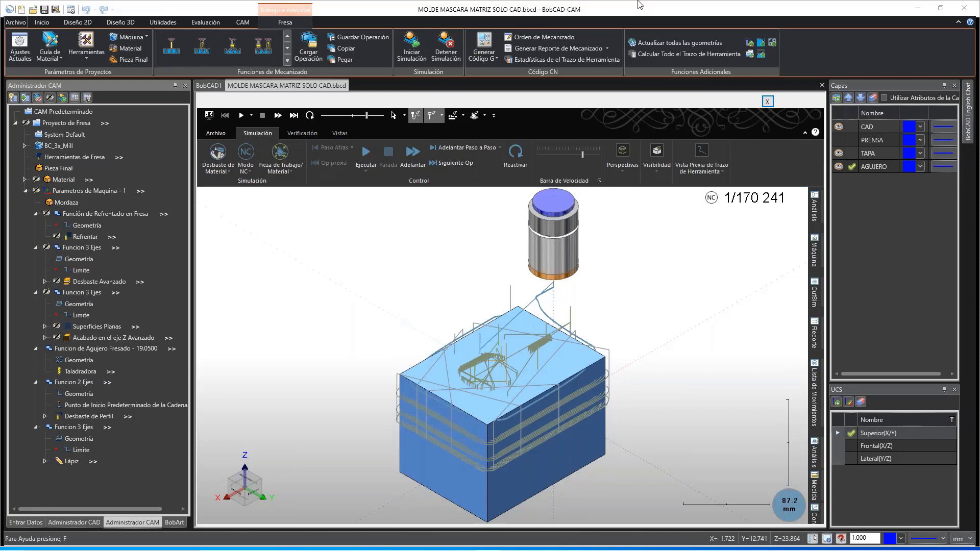
Step: Show the simulation's Lista de Movimientos and jump to Operación 7, the Lápiz operation
click(817, 390)
click(815, 380)
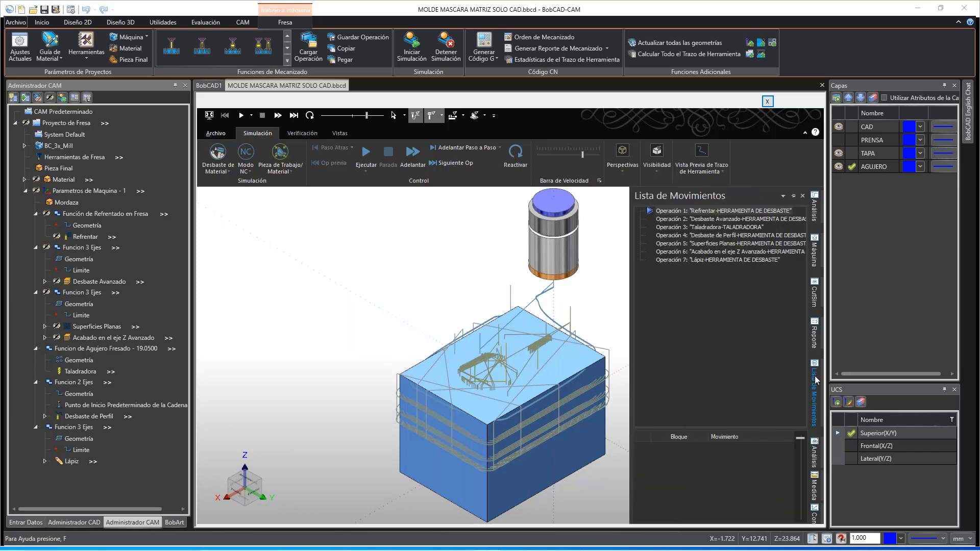
click(345, 134)
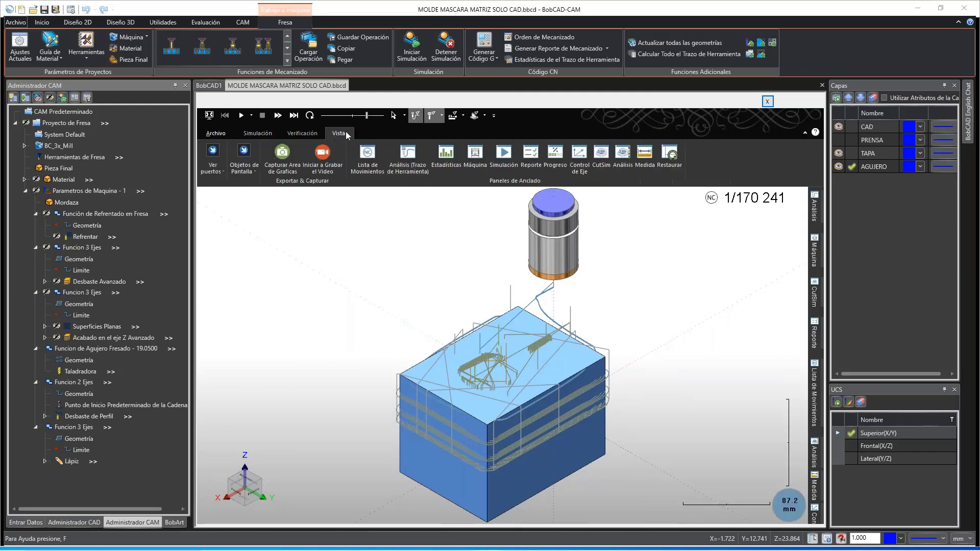
click(367, 154)
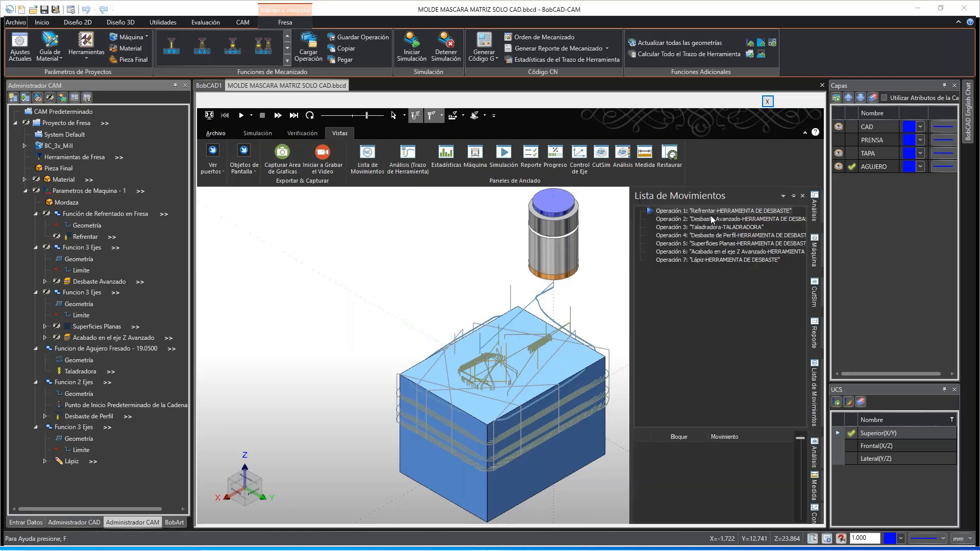
click(702, 260)
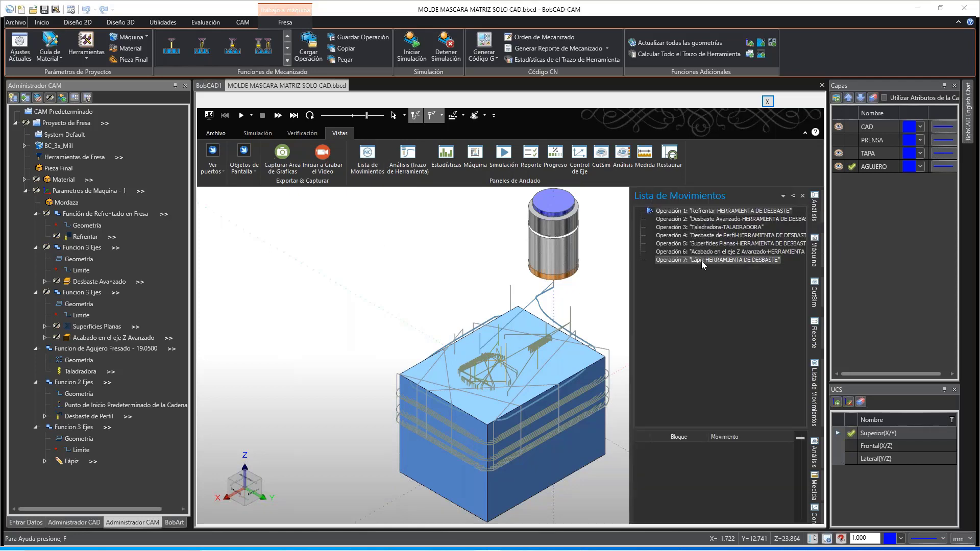
double_click(701, 262)
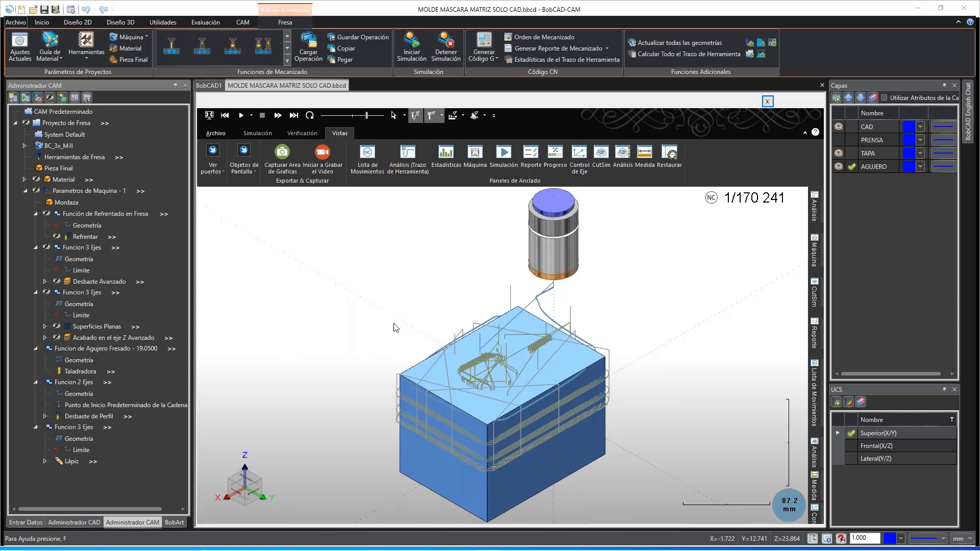
Step: Hide the toolpath, reduce the simulation speed, and play the Lápiz operation on the mask mould
click(414, 116)
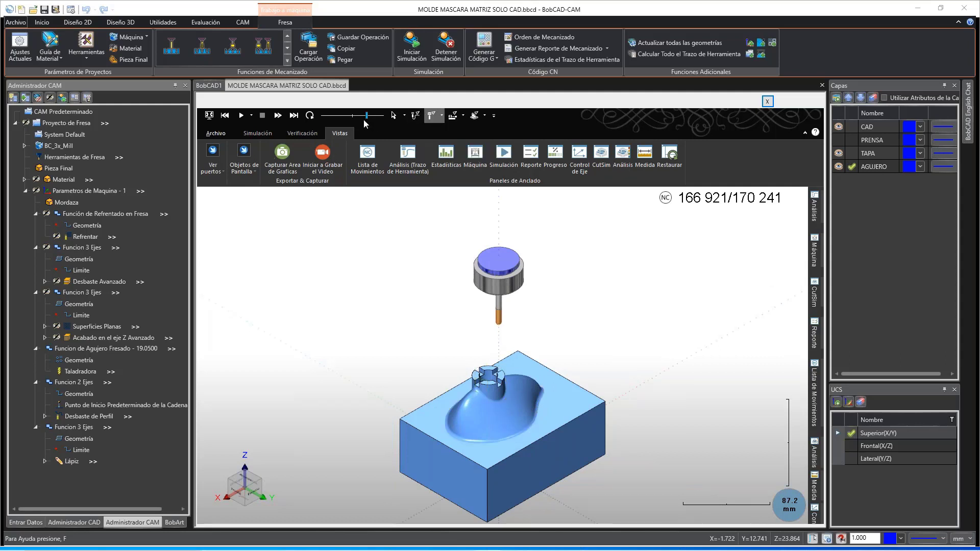
drag(366, 116, 355, 117)
click(242, 116)
scroll(482, 409, up, 3)
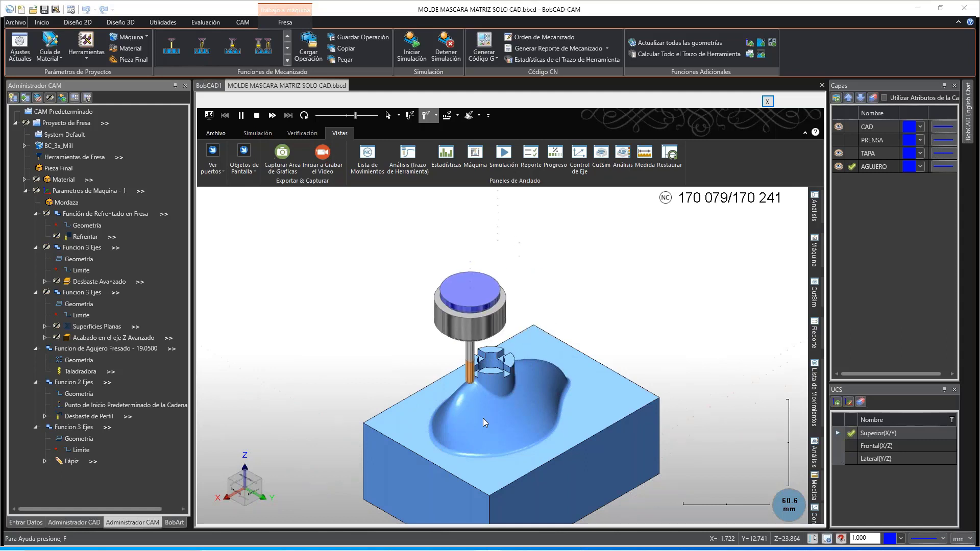
Step: Set the simulation's analysis to Desviación with the color range on Automático
click(618, 154)
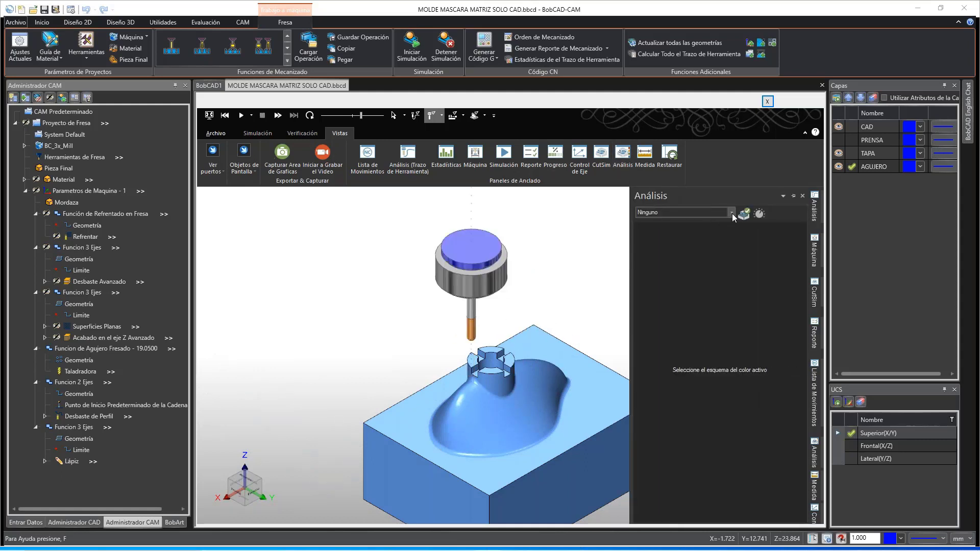
click(732, 214)
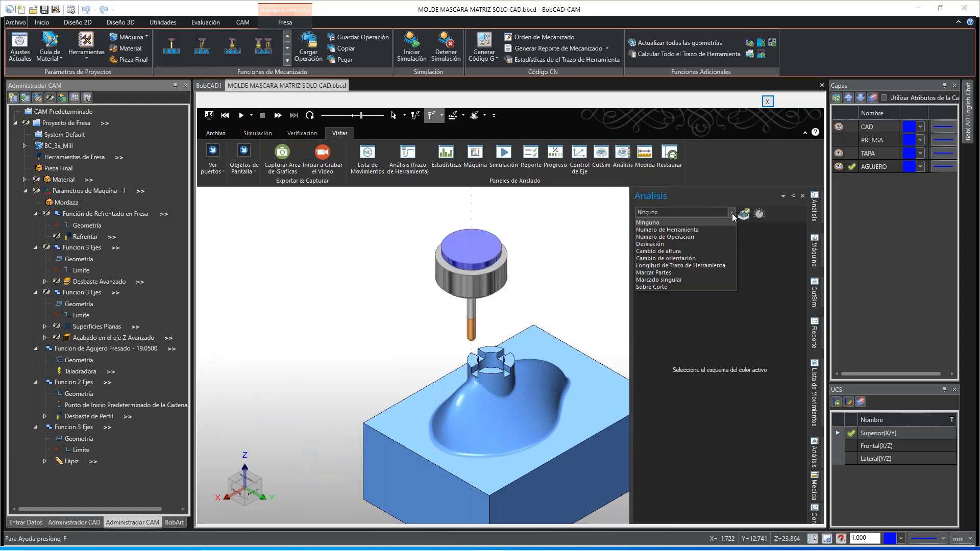
click(661, 245)
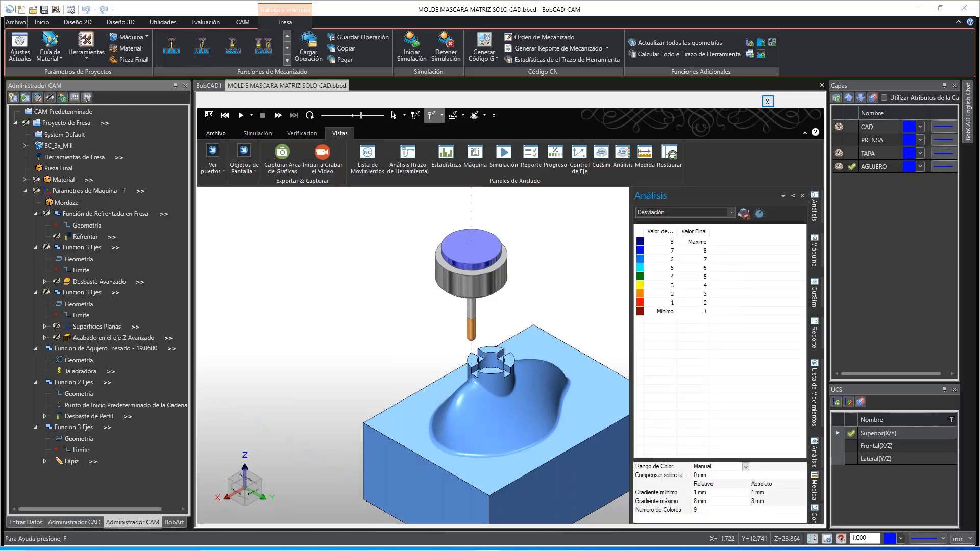
click(744, 467)
click(706, 482)
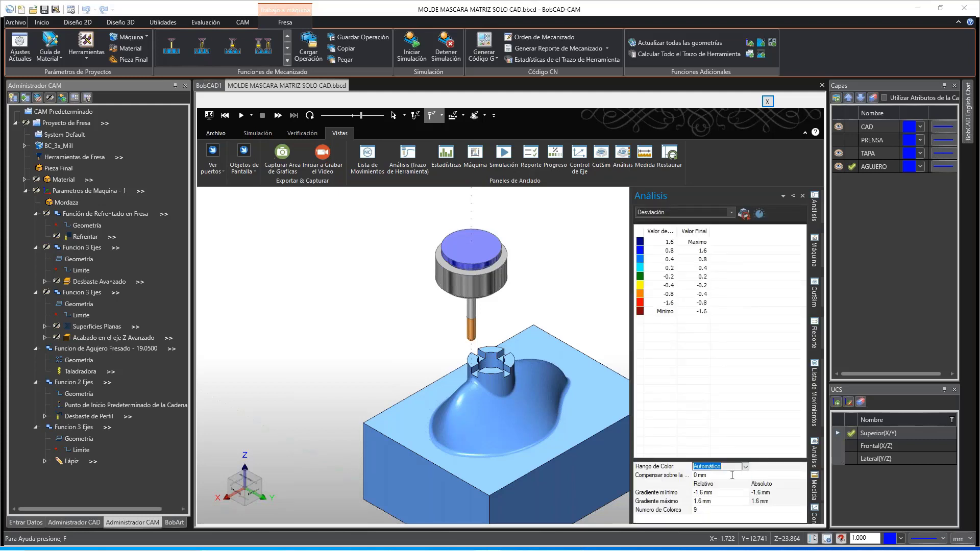
Step: Set the deviation gradient minimum to -0.5 mm and maximum to 0.5 mm, and apply the analysis to the machined mould
click(682, 492)
text(-0.5)
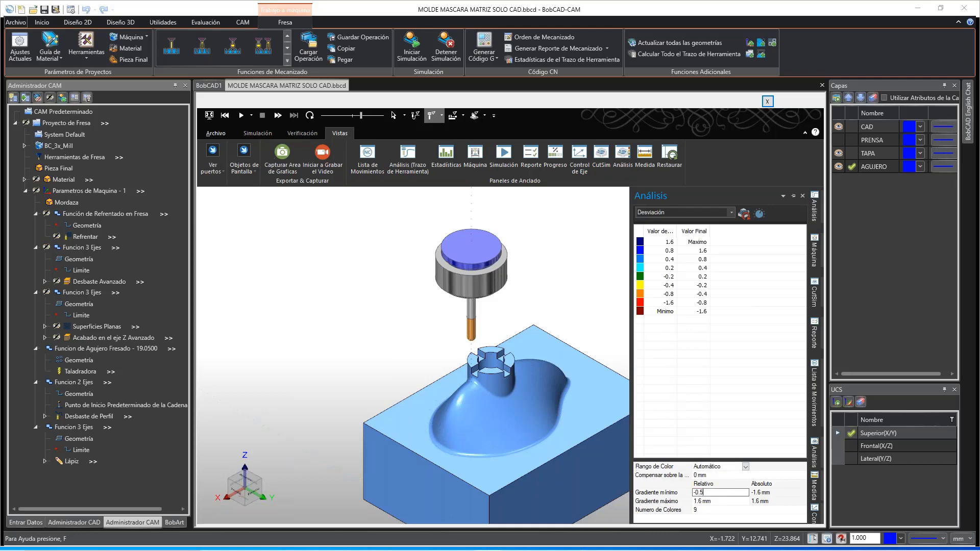
key(Tab)
text(0.5)
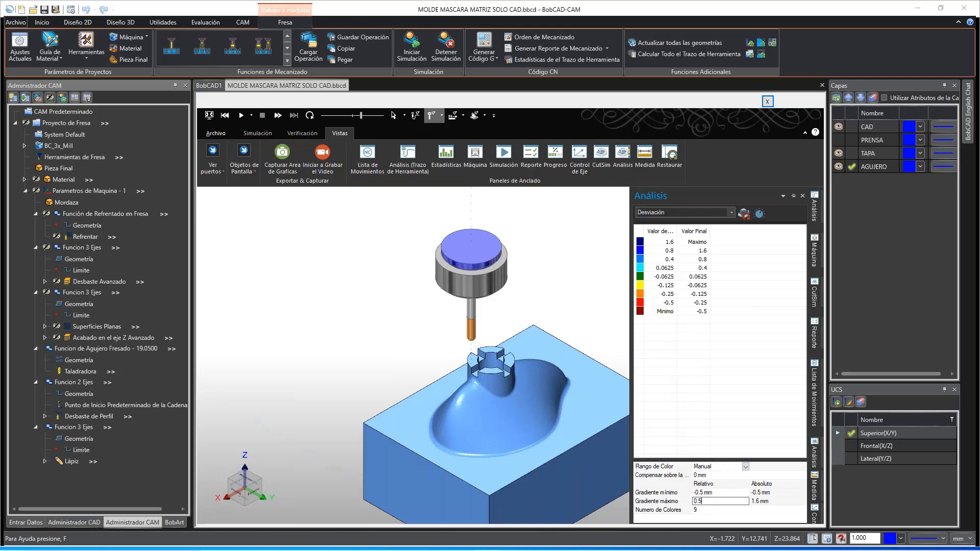
key(Tab)
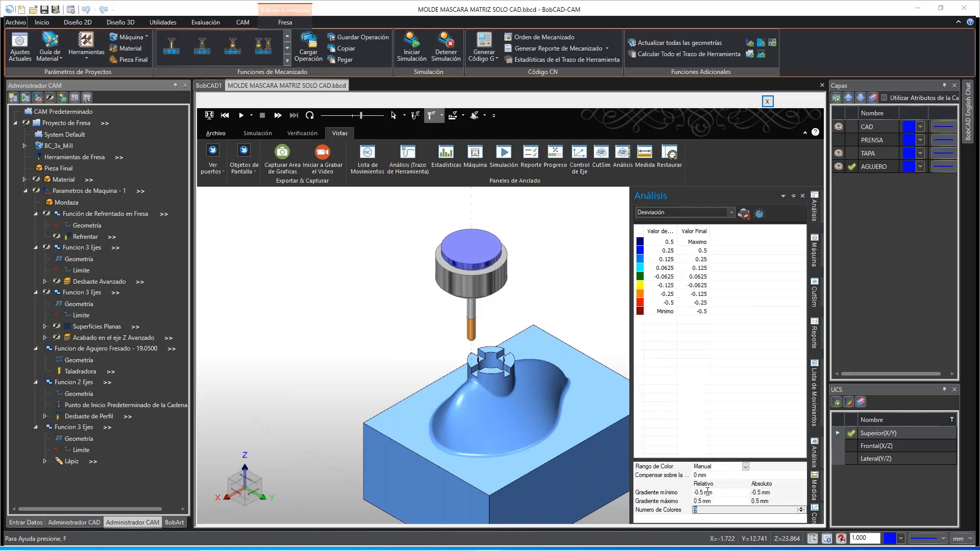
click(744, 214)
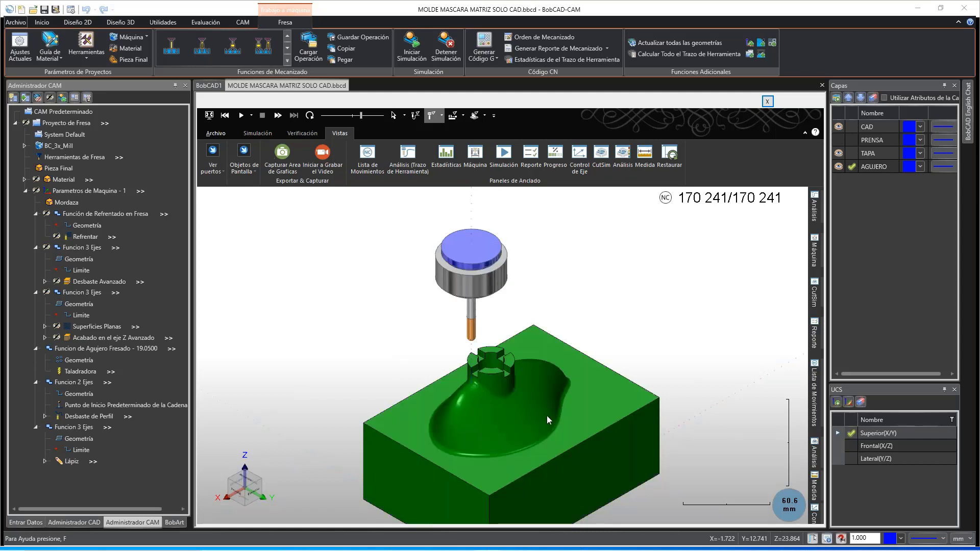
Step: Examine the deviation colors on the mask mould's curved surface, neck and base from several angles
scroll(546, 415, up, 2)
scroll(554, 376, up, 2)
scroll(532, 375, up, 10)
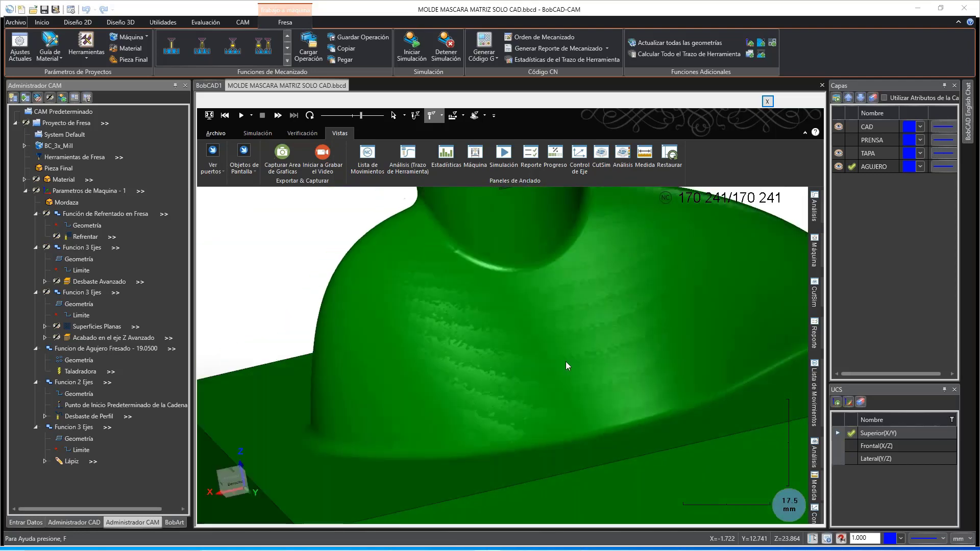
scroll(459, 380, down, 2)
middle_drag(525, 363, 455, 340)
scroll(423, 388, down, 6)
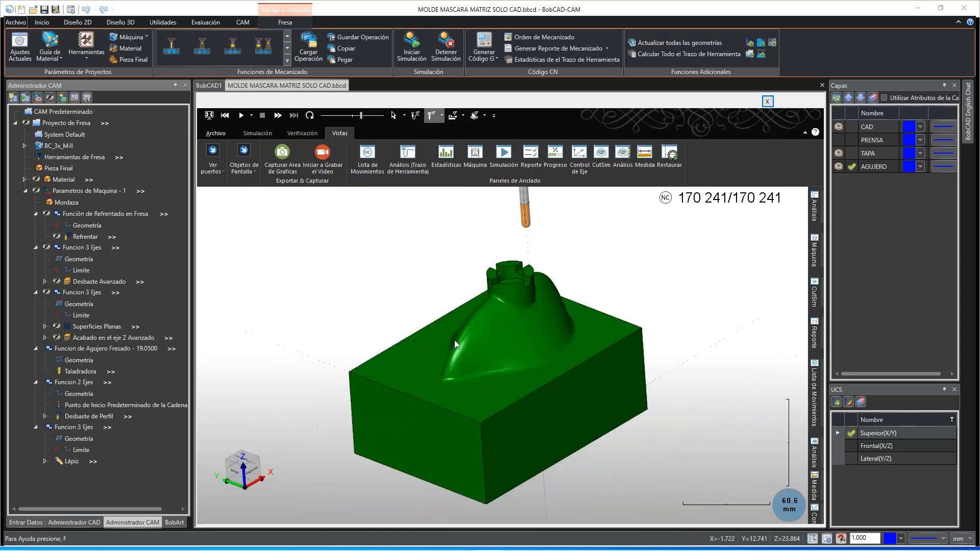